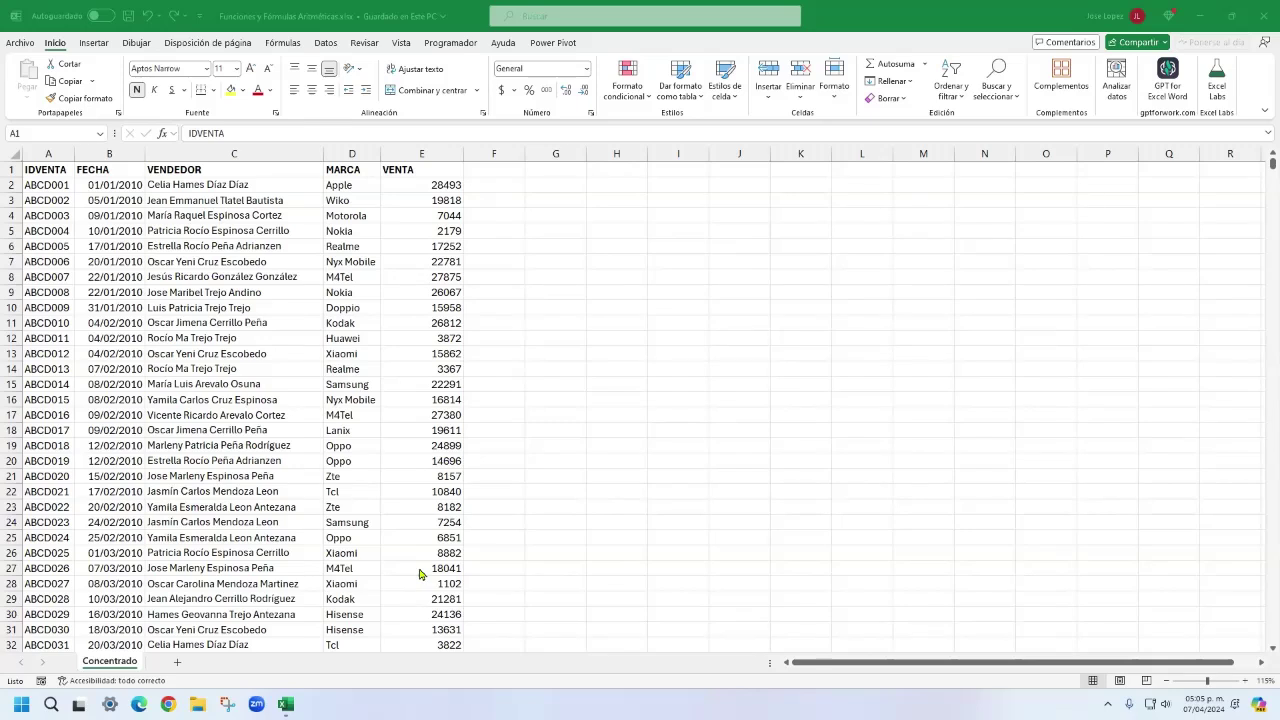
# - Add the header IVA in cell F1, beside the VENTA column
pyautogui.click(496, 168)
pyautogui.click(496, 168)
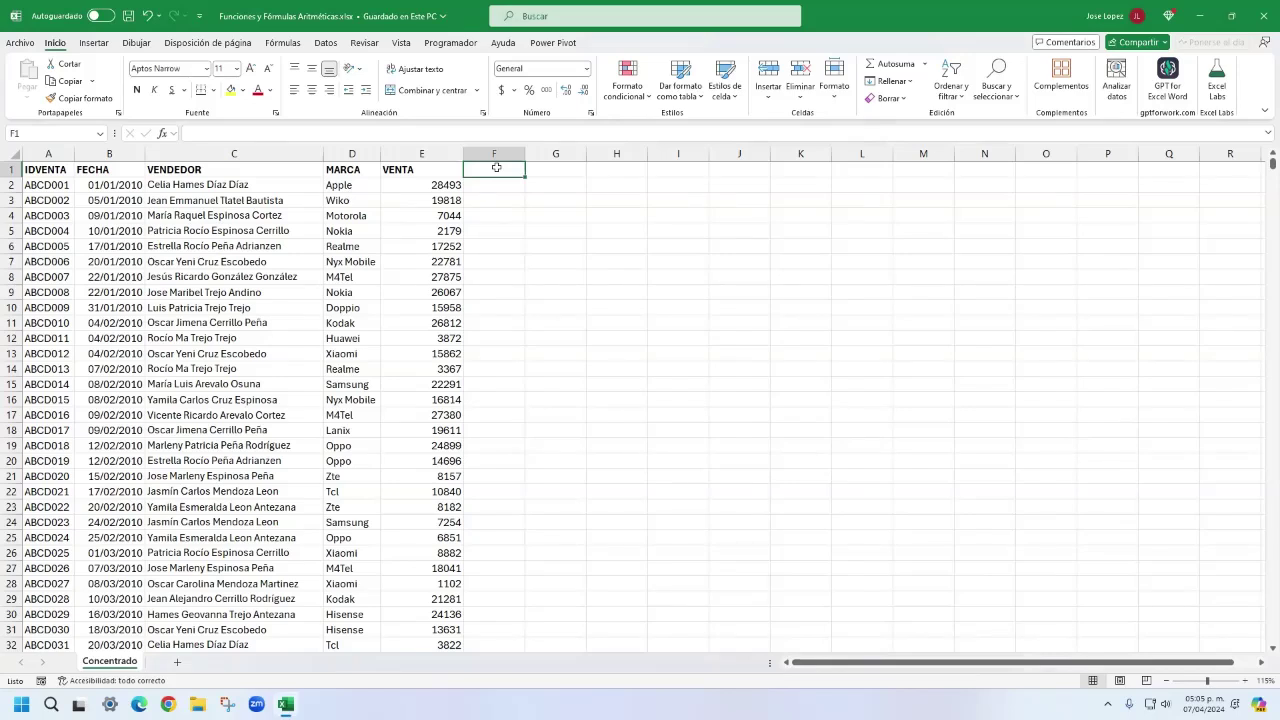
pyautogui.write('IVA')
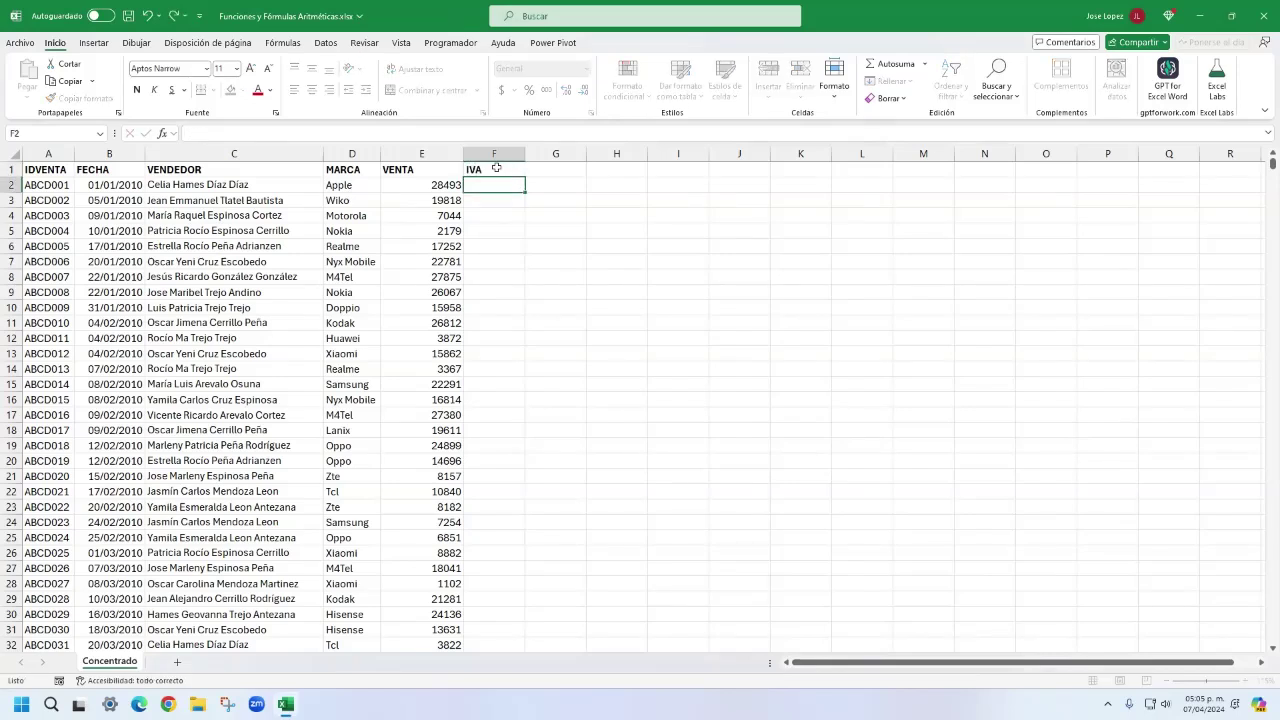
pyautogui.press('Return')
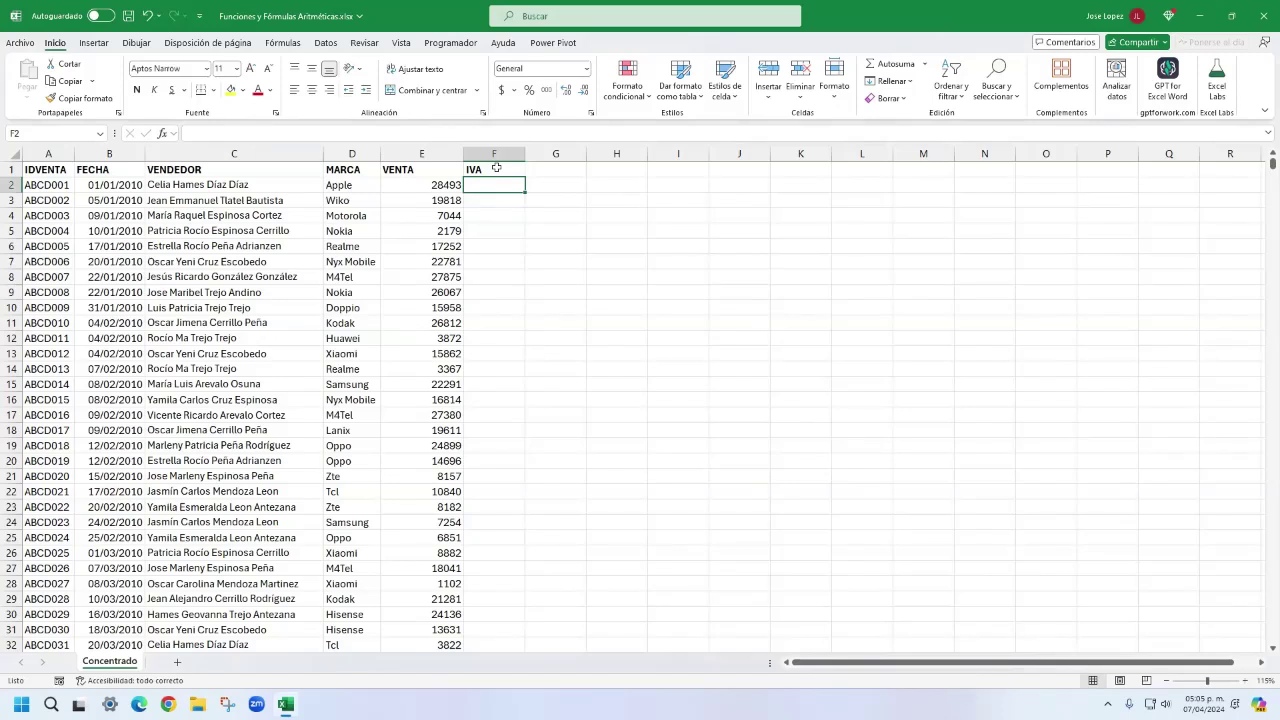
# - Calculate the tax in F2 with =E2*0.16 and fill the formula down the whole IVA column
pyautogui.write('=')
pyautogui.press('Left')
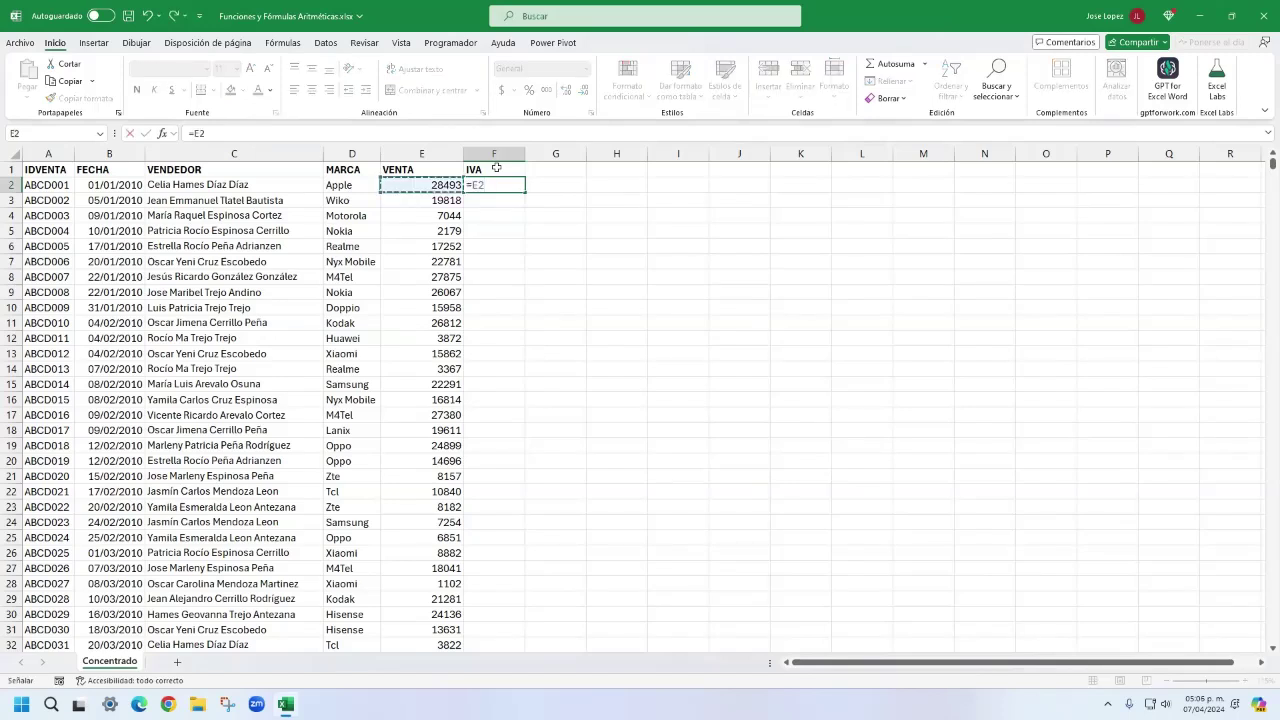
pyautogui.write('*.16')
pyautogui.press('Return')
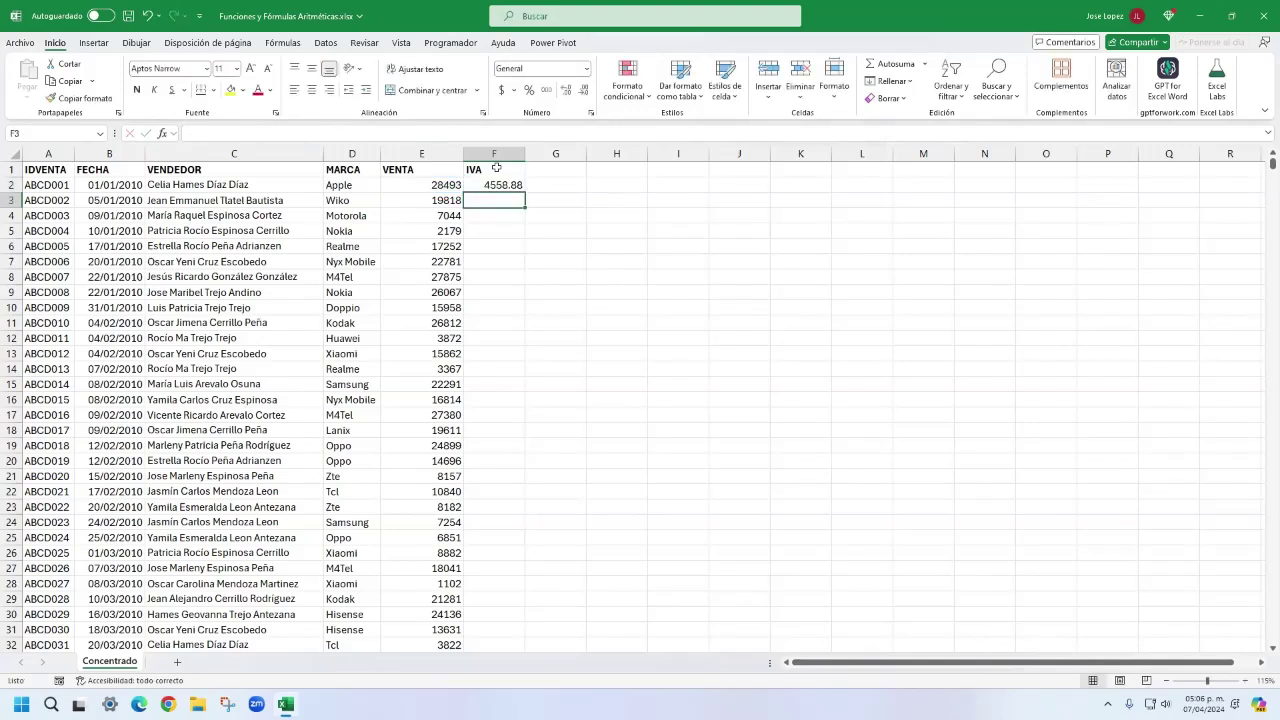
pyautogui.press('Up')
pyautogui.press('Left')
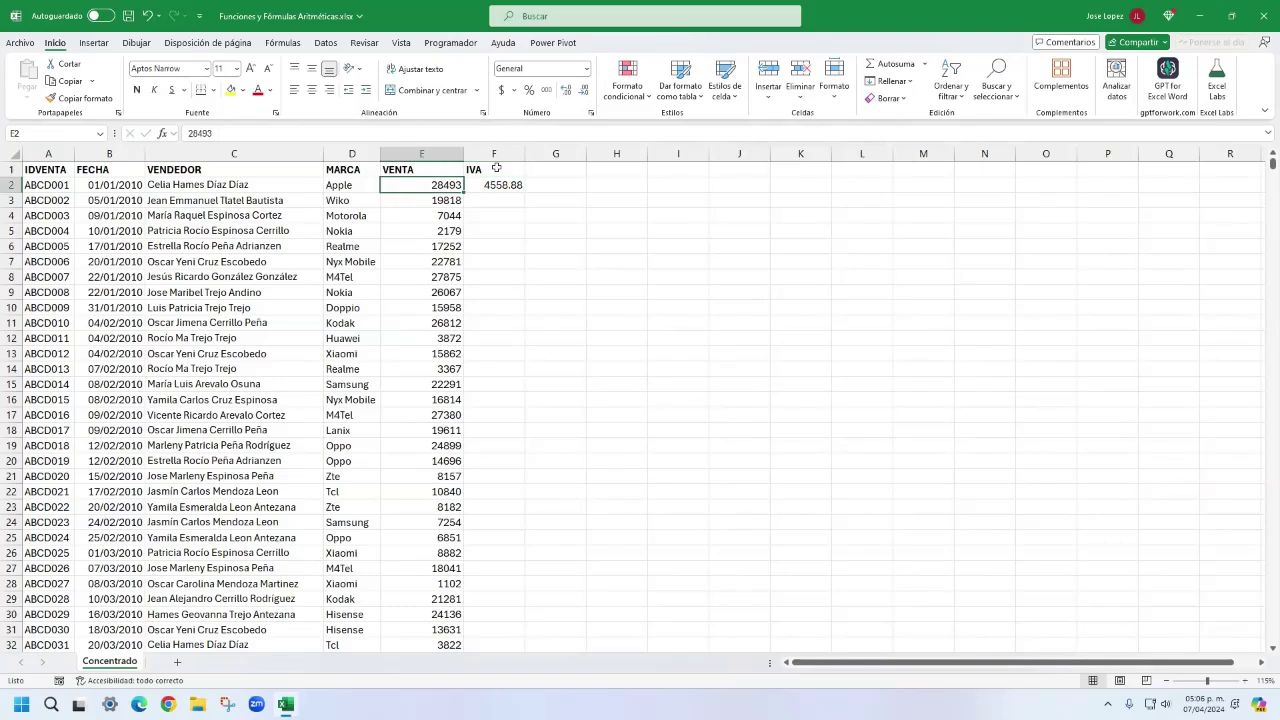
pyautogui.press('Right')
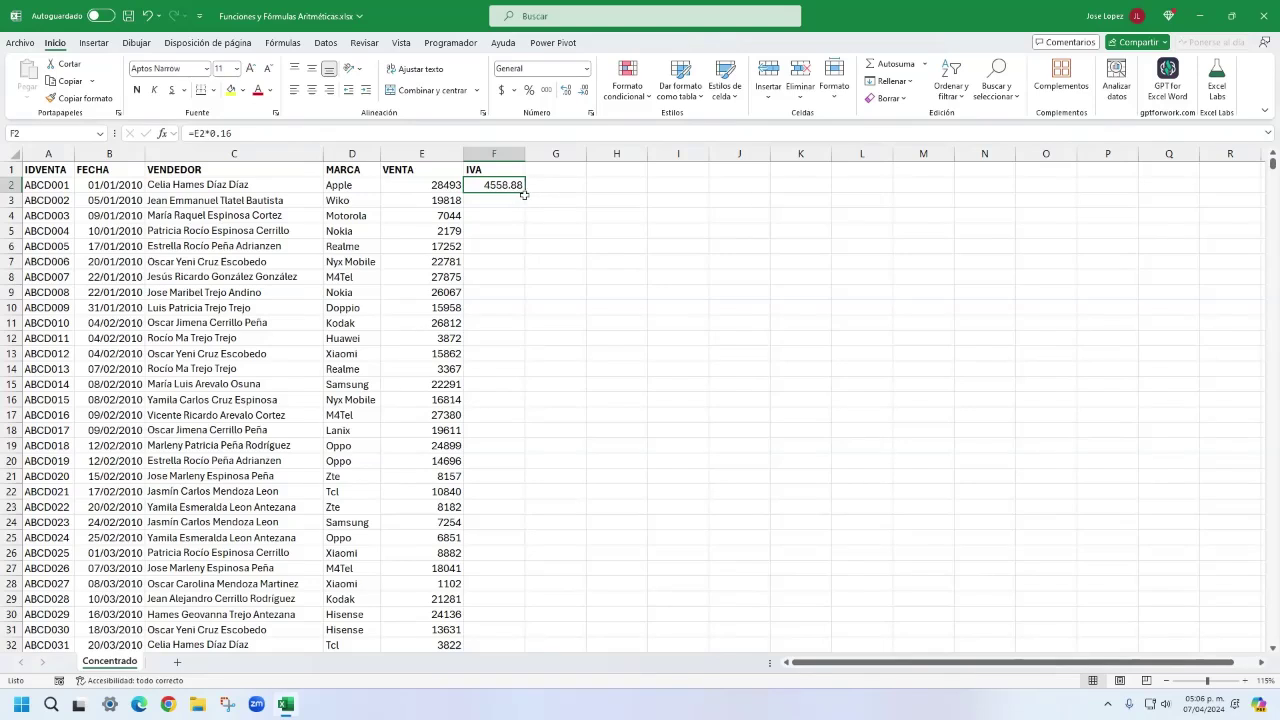
pyautogui.doubleClick(525, 193)
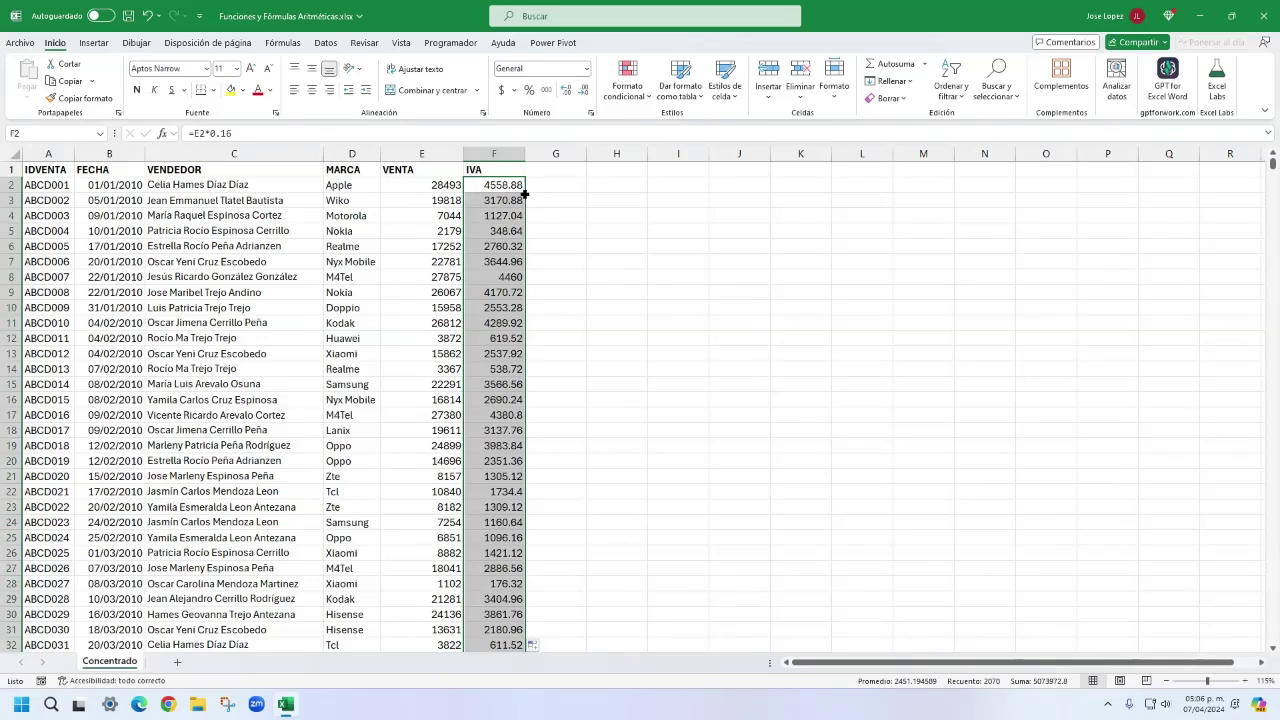
# - Add the header TOTAL in cell G1
pyautogui.click(555, 168)
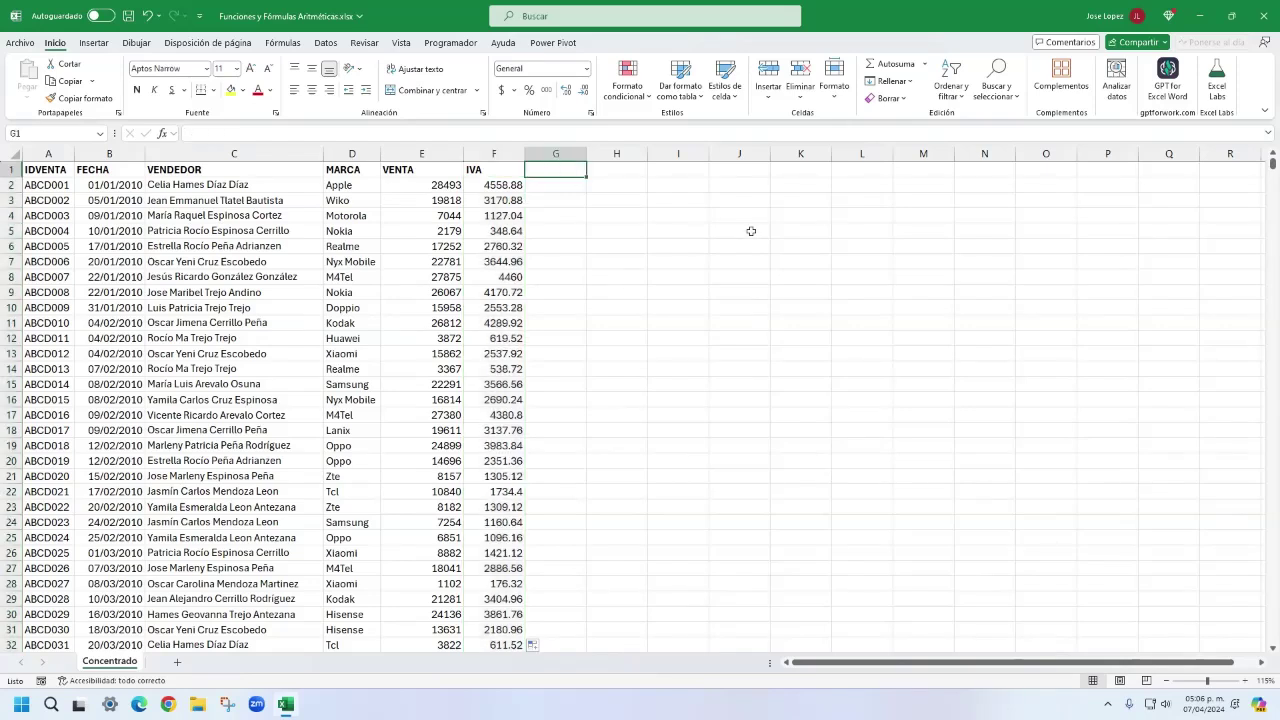
pyautogui.write('TOTAAL')
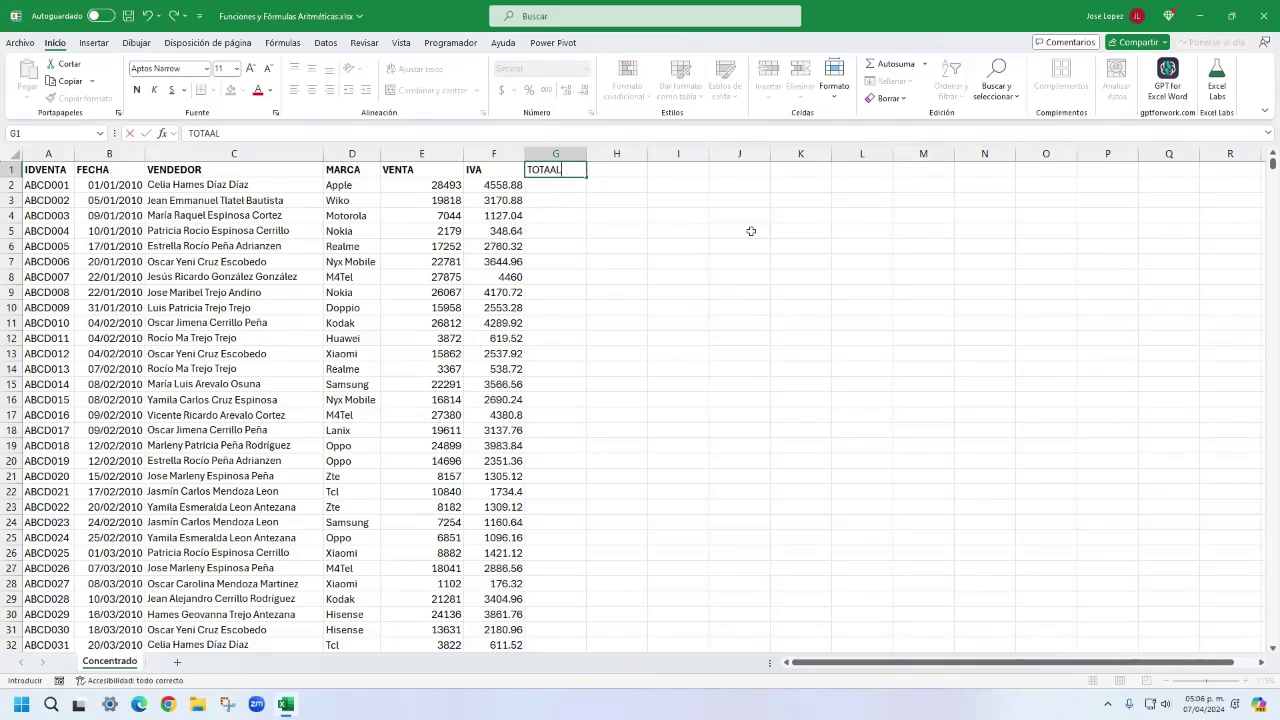
pyautogui.press('BackSpace')
pyautogui.press('BackSpace')
pyautogui.press('Return')
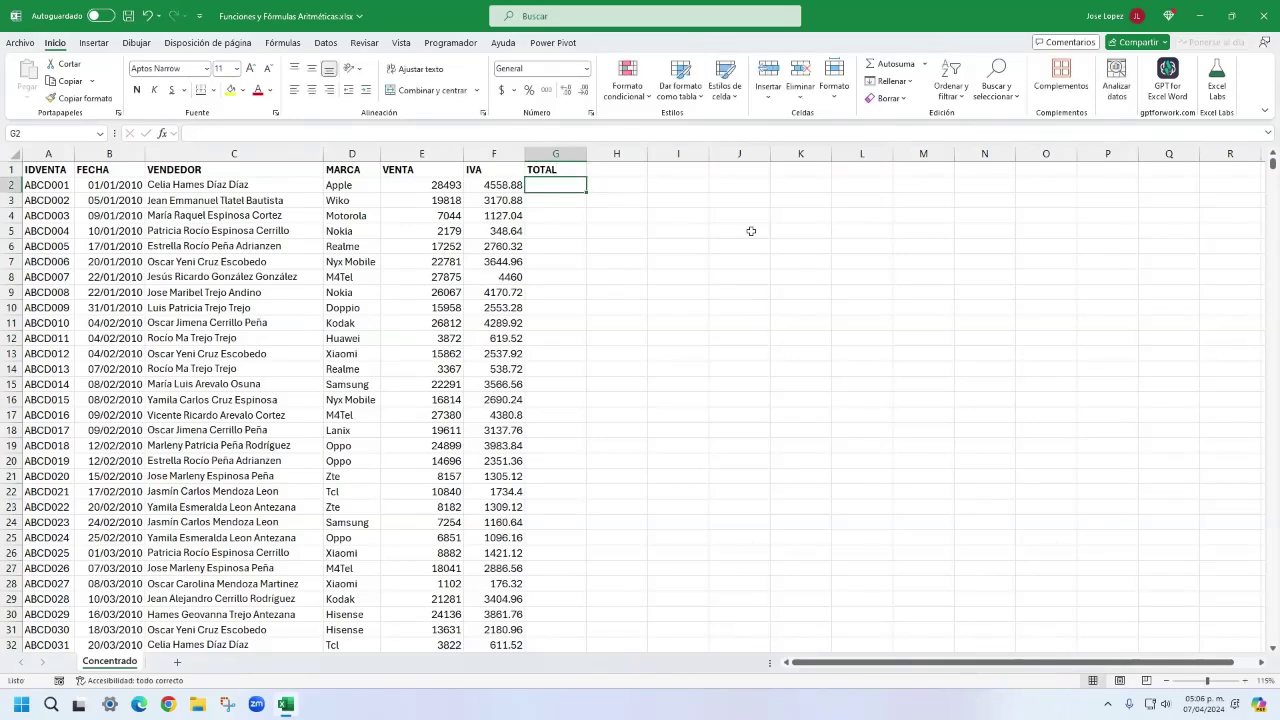
# - Add sale and tax in G2 with =E2+F2 and fill the formula down the whole TOTAL column
pyautogui.press('Left')
pyautogui.press('Left')
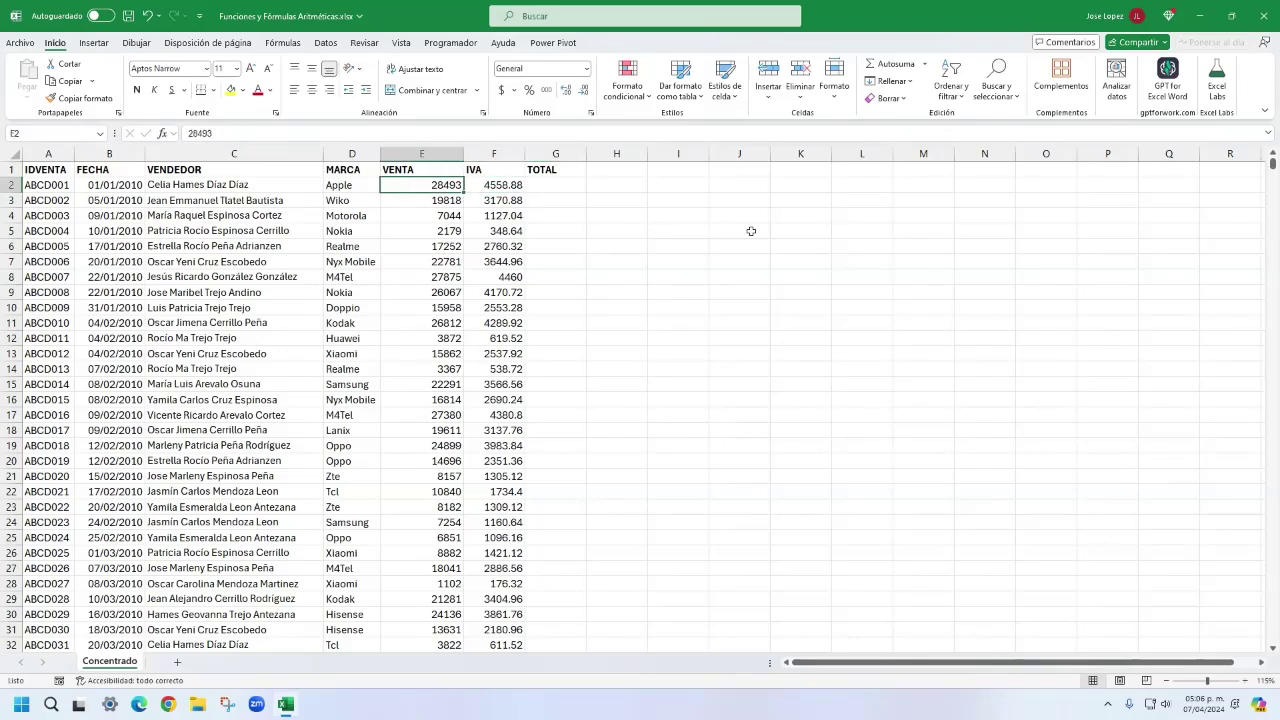
pyautogui.press('Right')
pyautogui.press('Right')
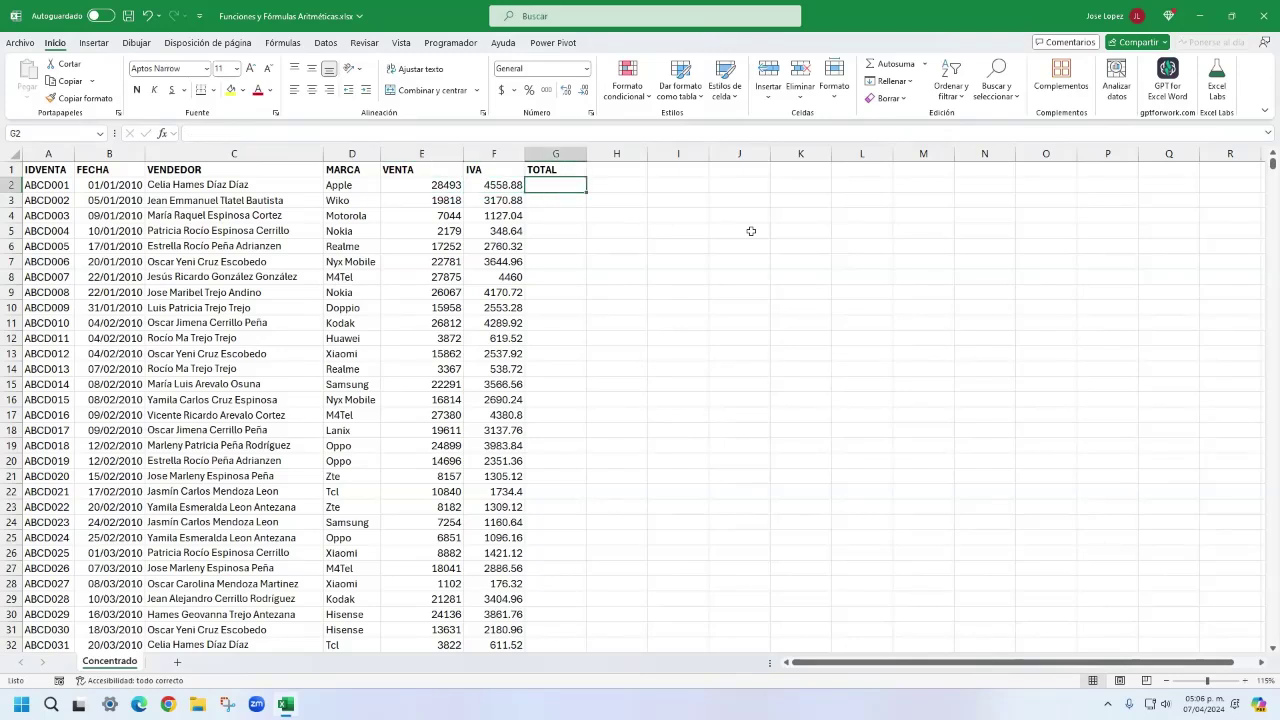
pyautogui.write('=')
pyautogui.press('Left')
pyautogui.press('Left')
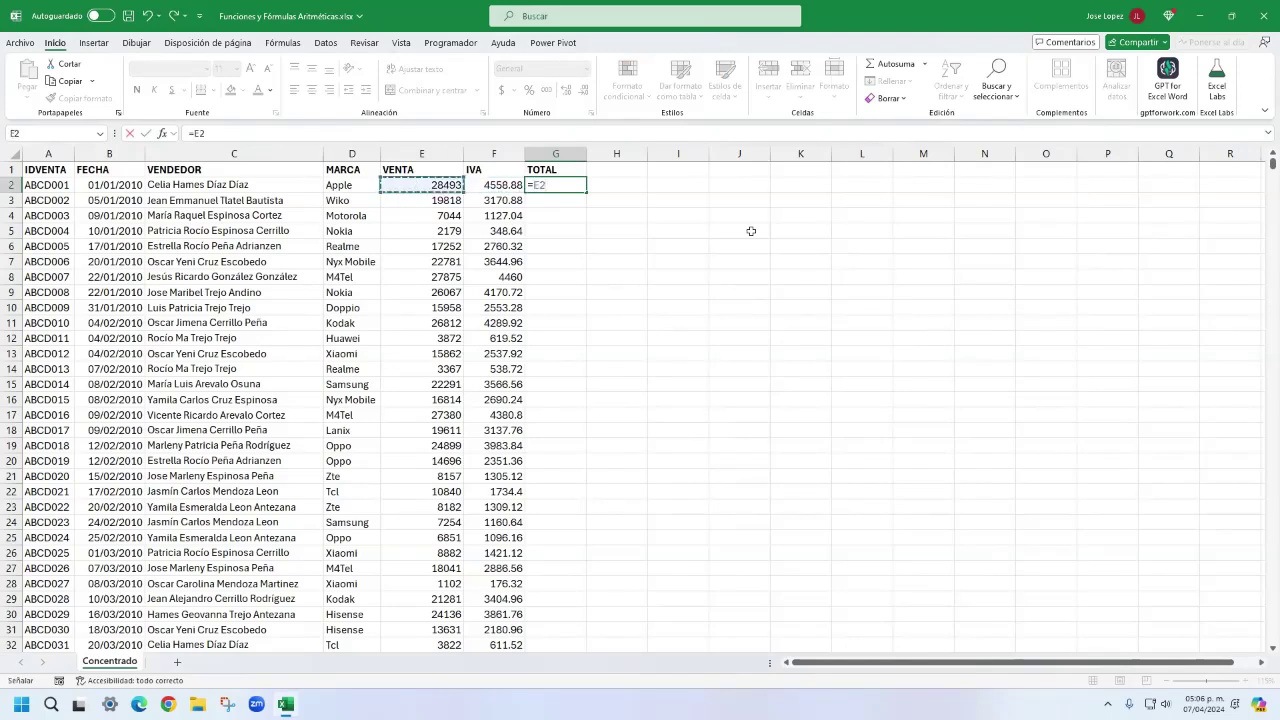
pyautogui.write('+')
pyautogui.press('Right')
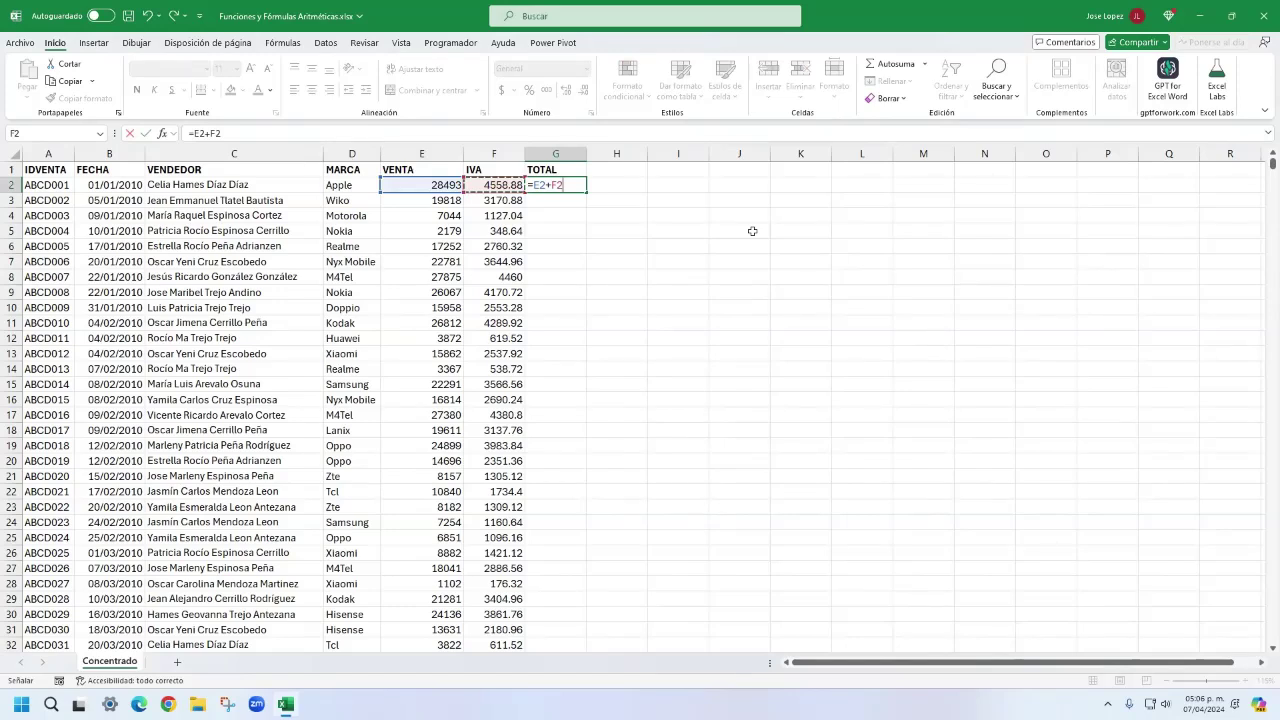
pyautogui.hotkey('ctrl', 'Return')
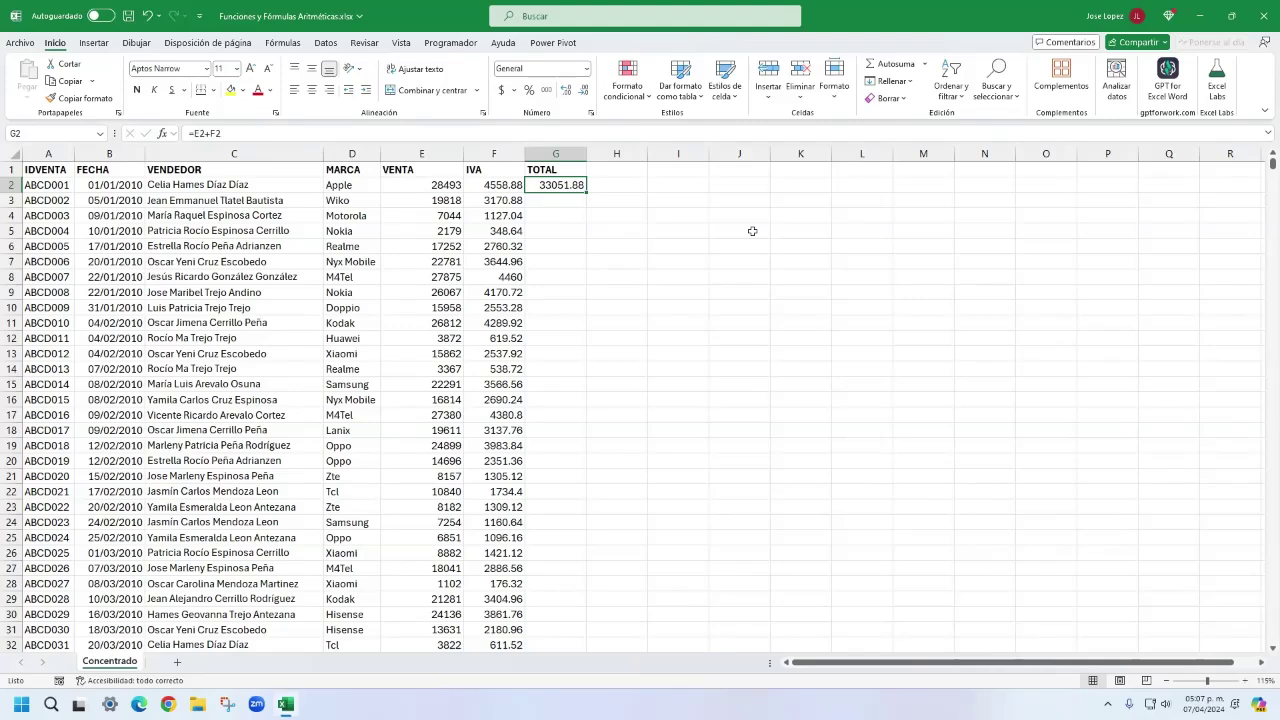
pyautogui.doubleClick(586, 190)
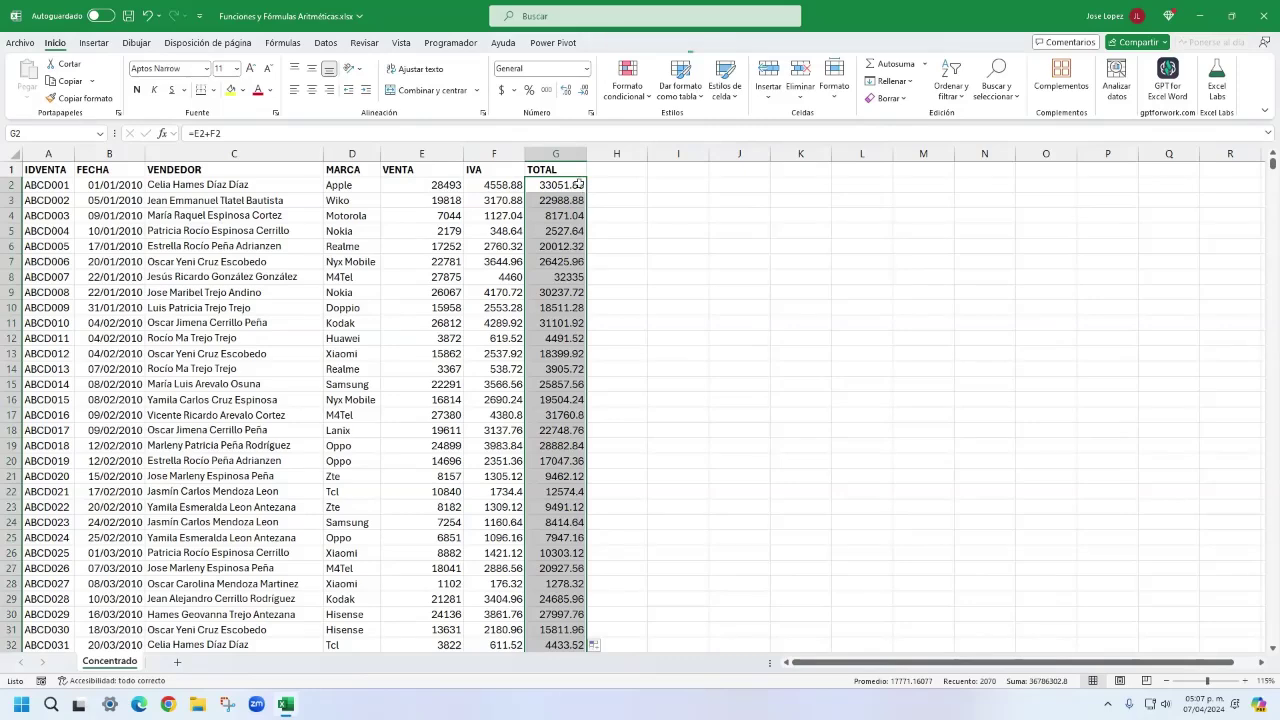
pyautogui.click(501, 186)
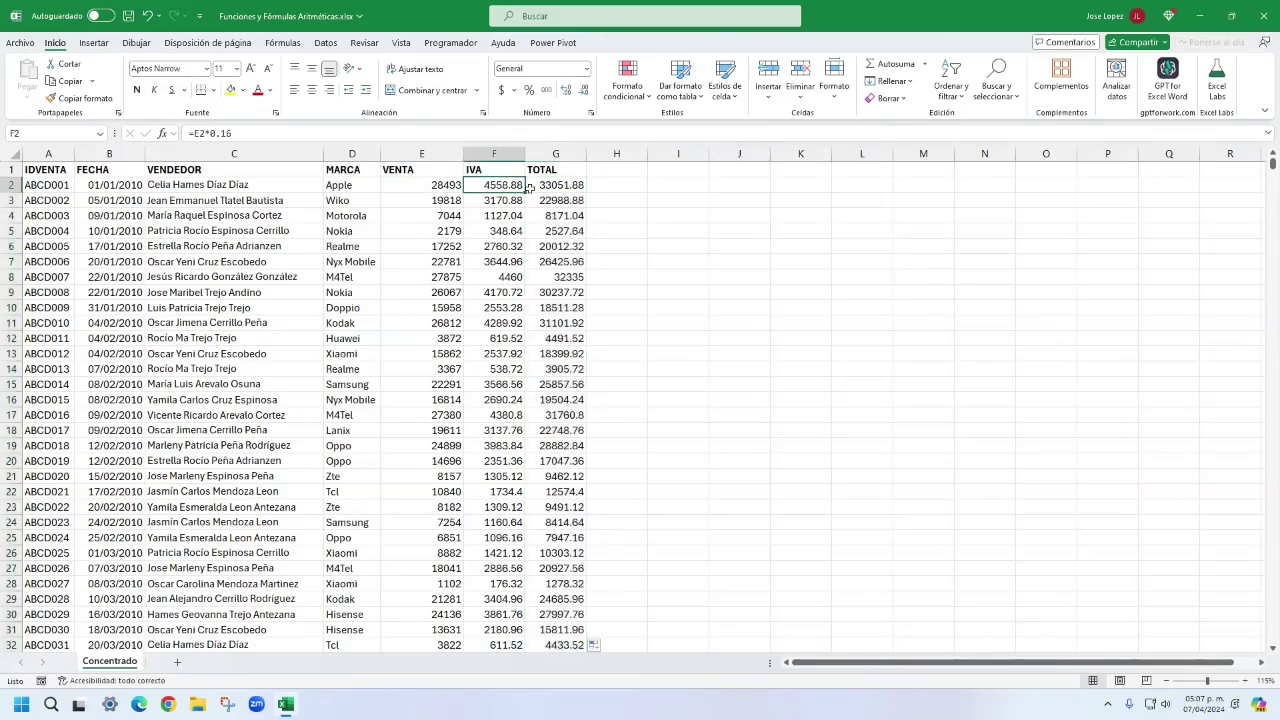
pyautogui.click(554, 184)
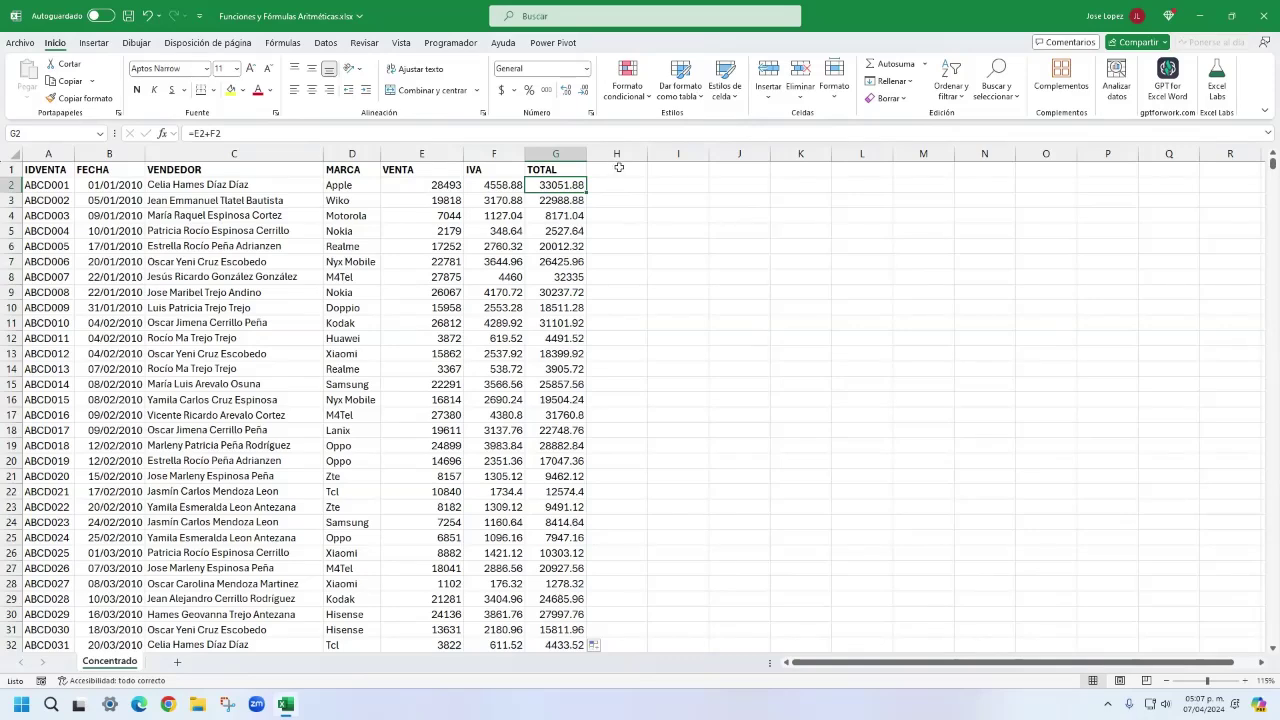
# - Add the header ANTES DE IVA in cell H1 and autofit column H to its text
pyautogui.click(619, 168)
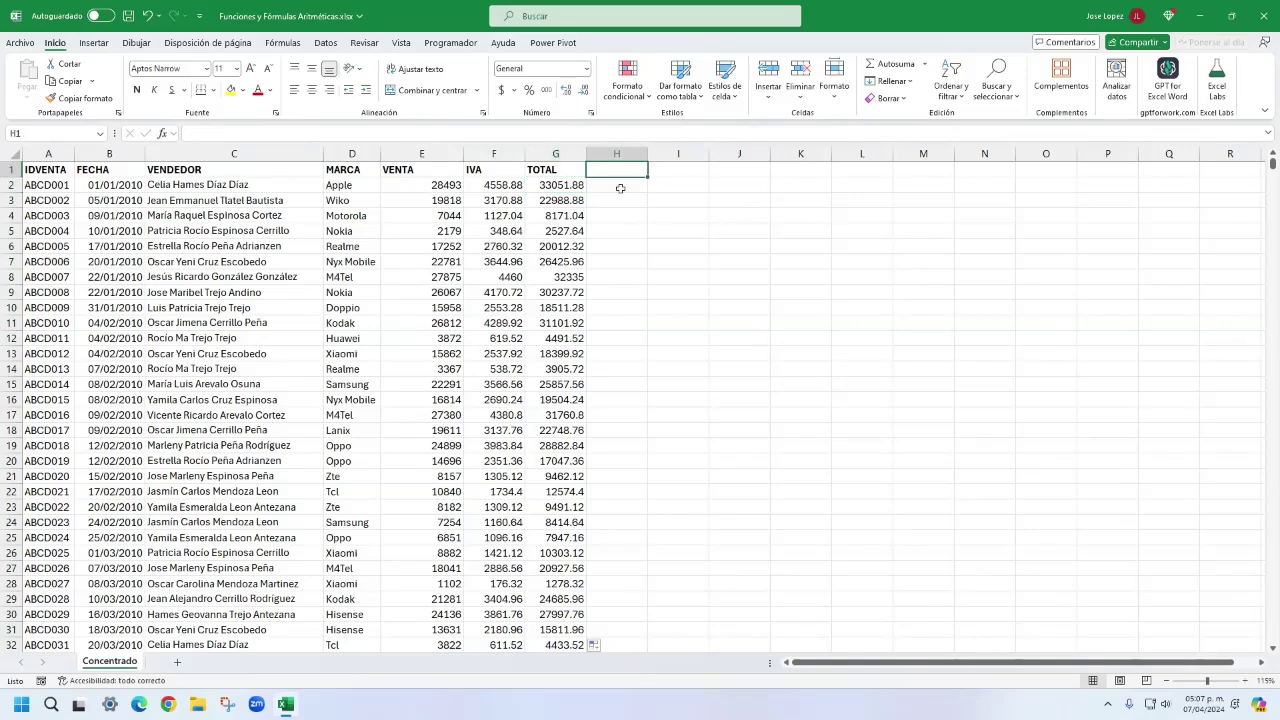
pyautogui.write('ANTES DE IVA')
pyautogui.press('Return')
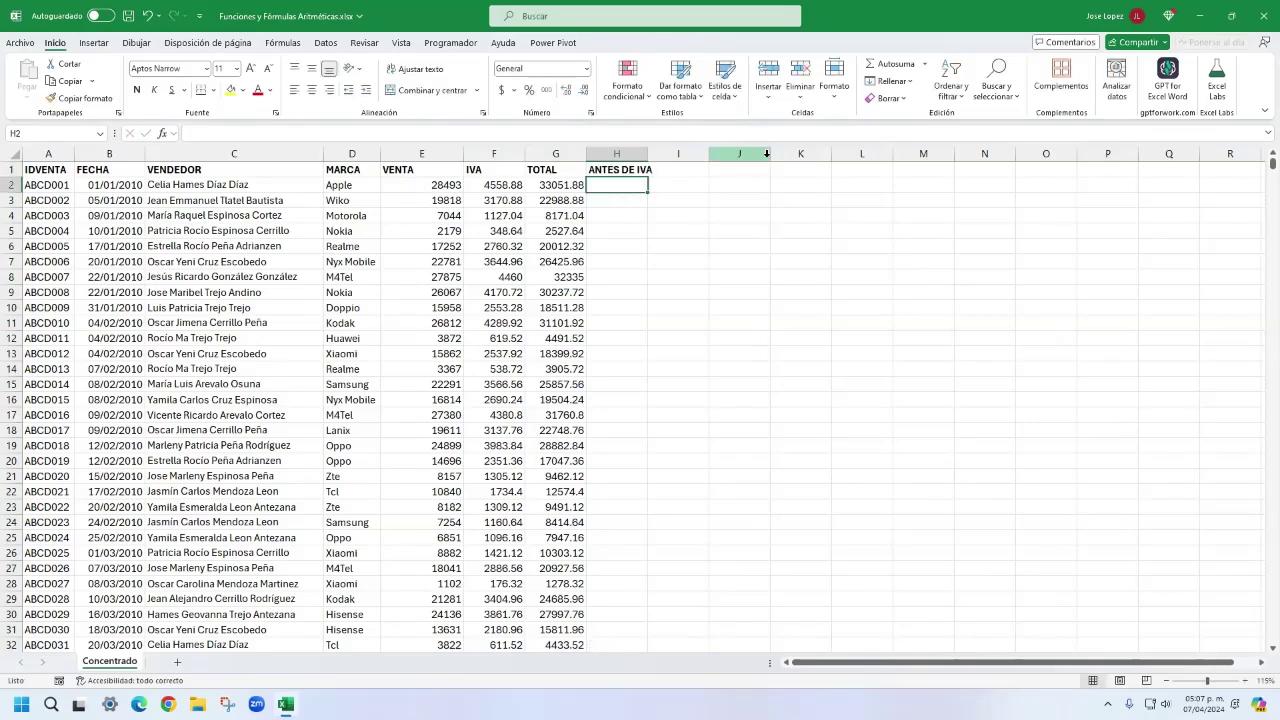
pyautogui.doubleClick(648, 153)
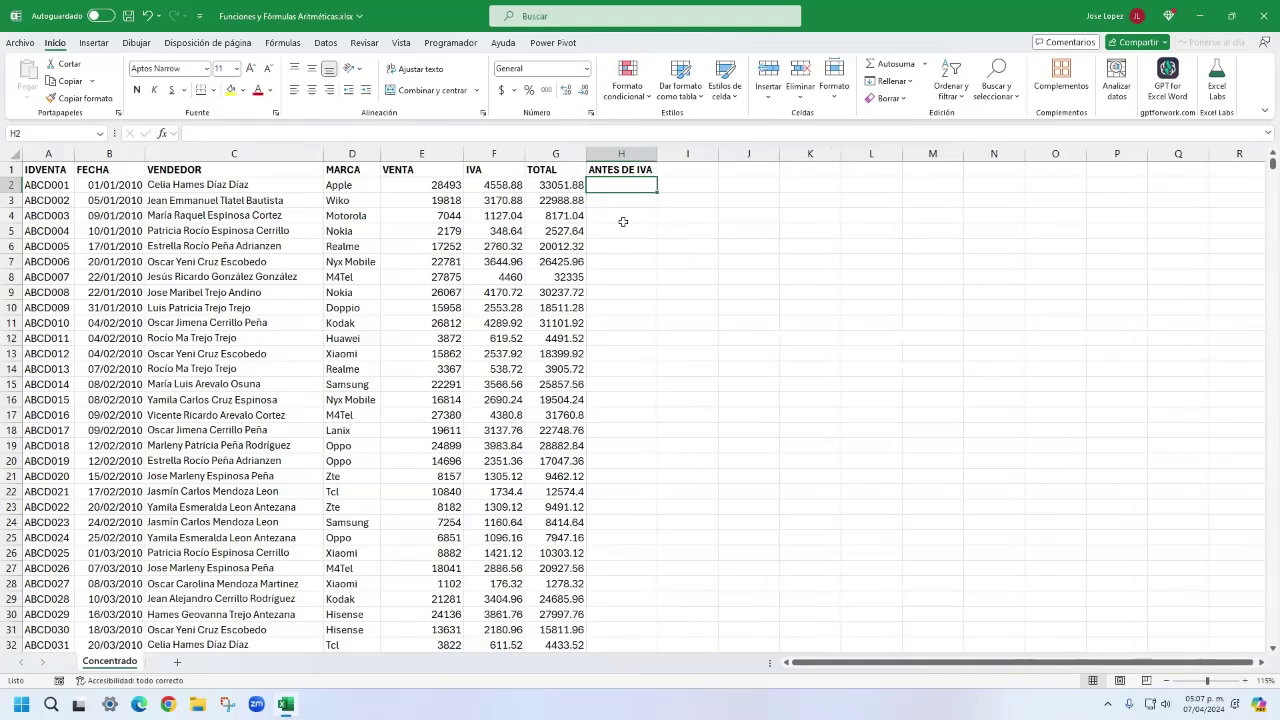
# - Calculate the pre-tax amount in H2 with =G2/1.16 and fill the formula down the whole ANTES DE IVA column
pyautogui.click(547, 184)
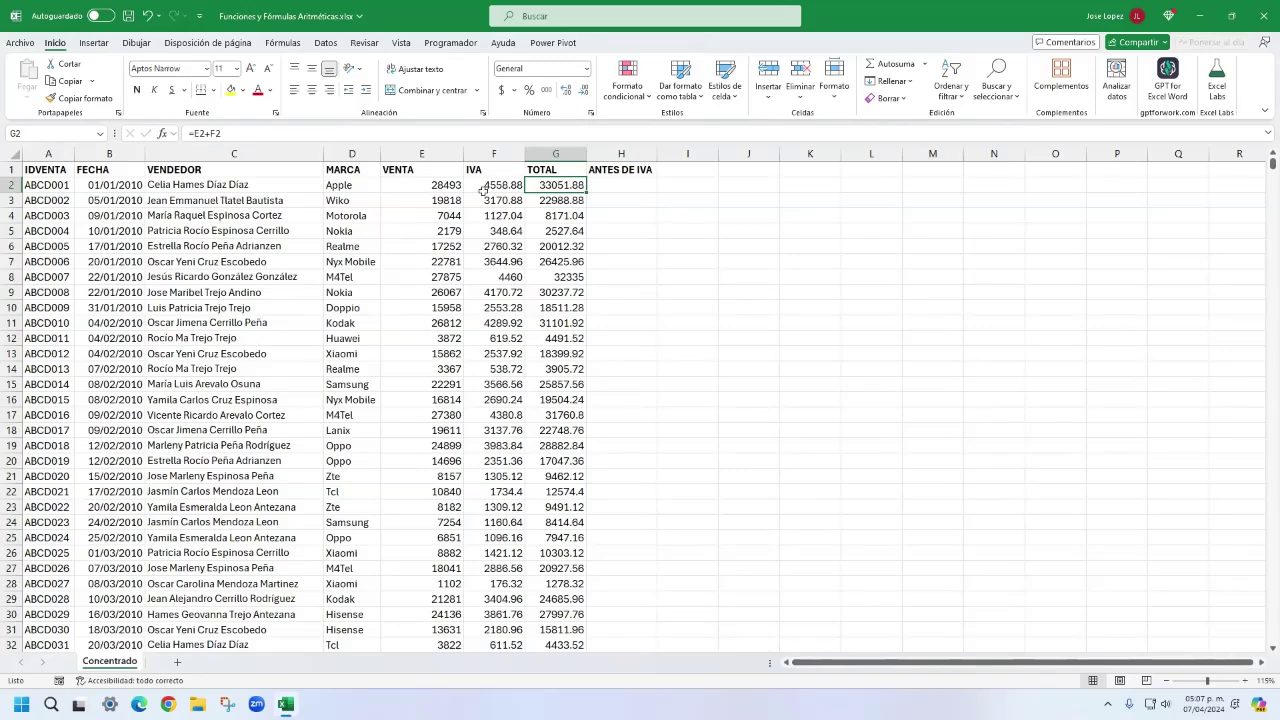
pyautogui.click(444, 185)
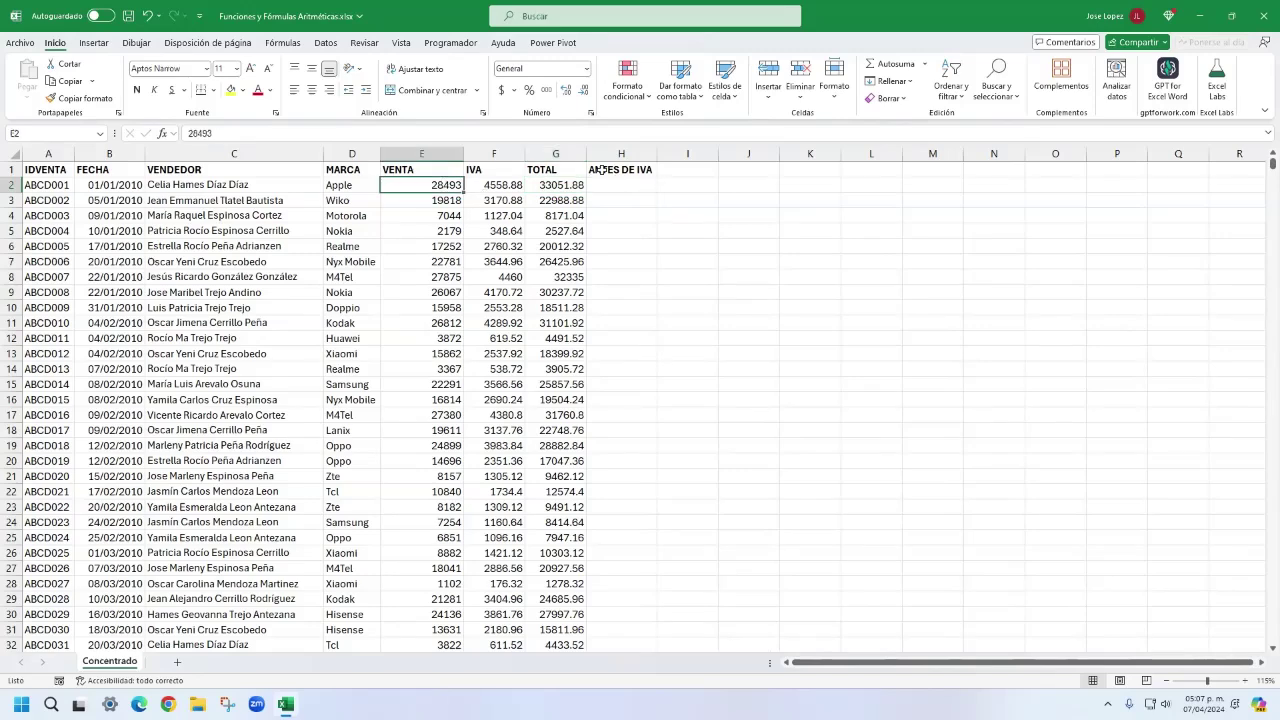
pyautogui.click(624, 185)
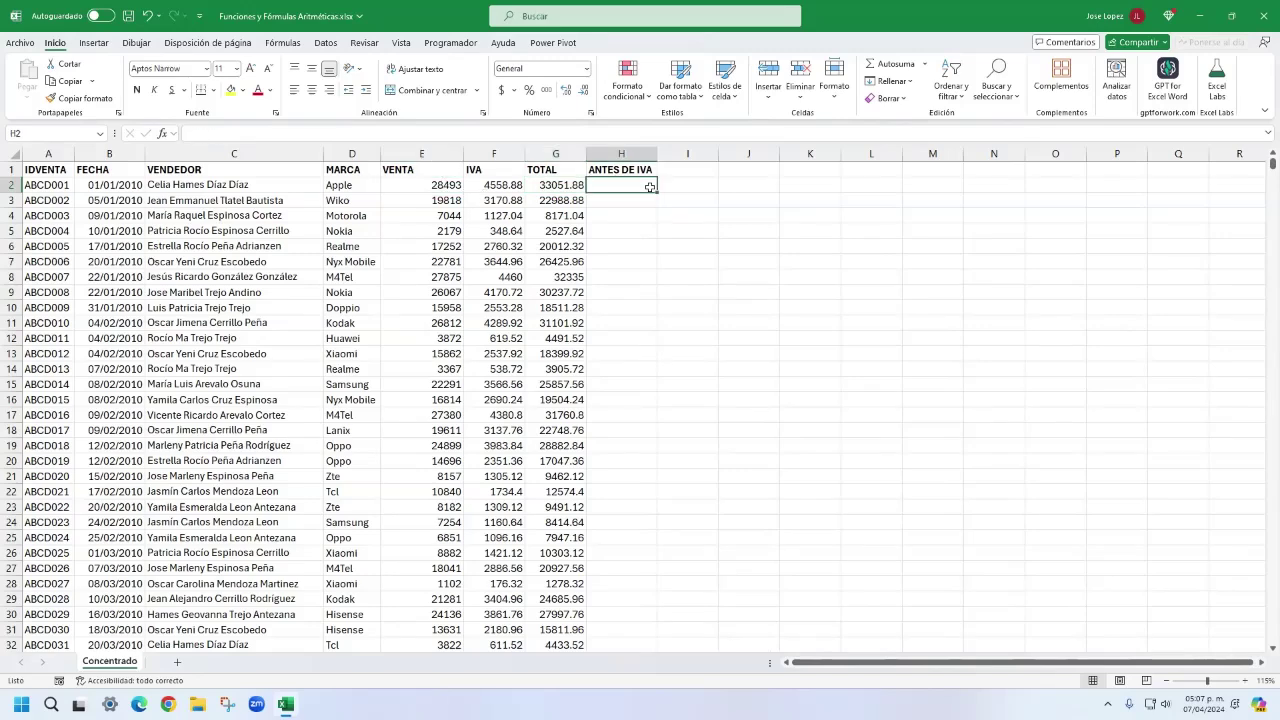
pyautogui.write('=')
pyautogui.press('Left')
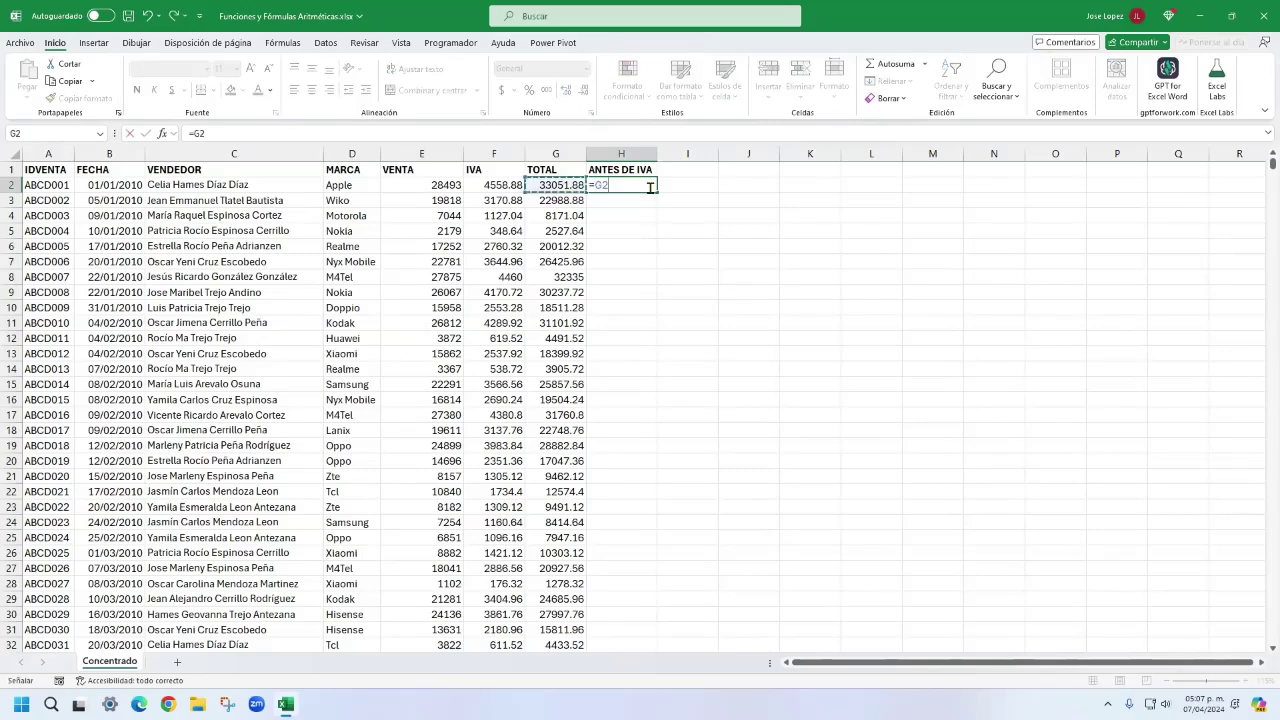
pyautogui.write('/1.16')
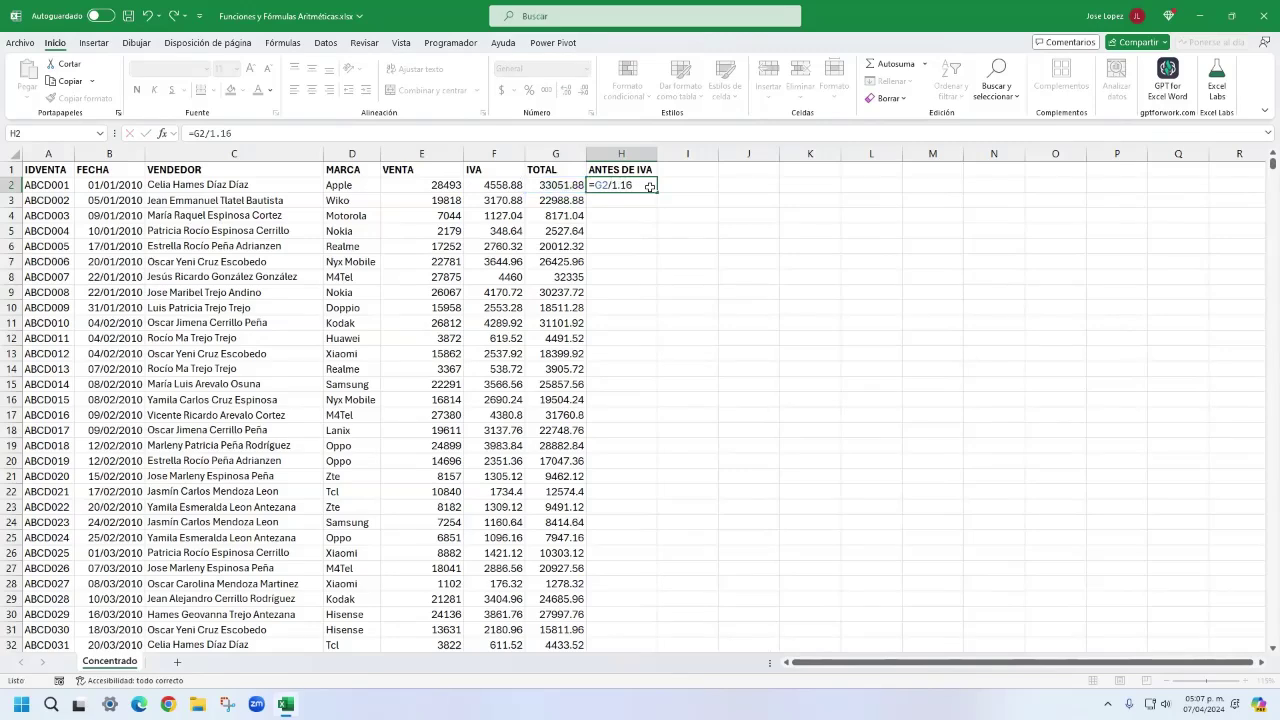
pyautogui.hotkey('ctrl', 'Return')
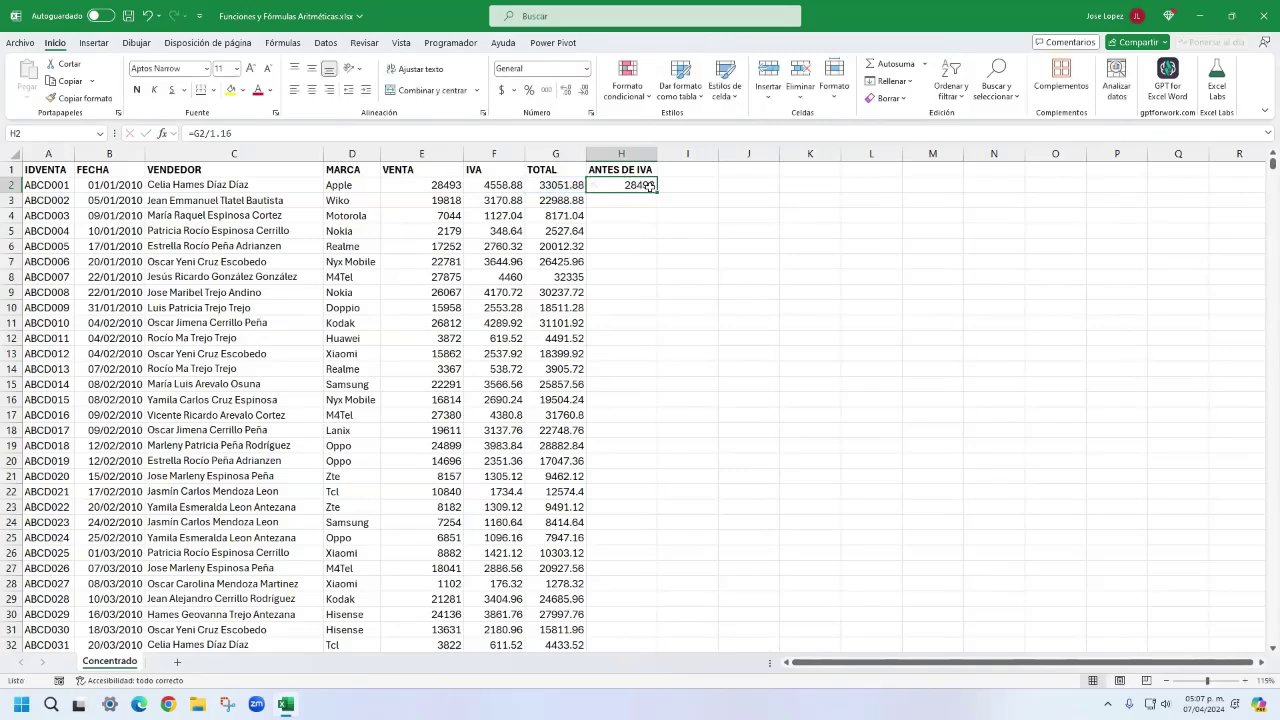
pyautogui.click(419, 185)
pyautogui.click(605, 185)
pyautogui.doubleClick(658, 190)
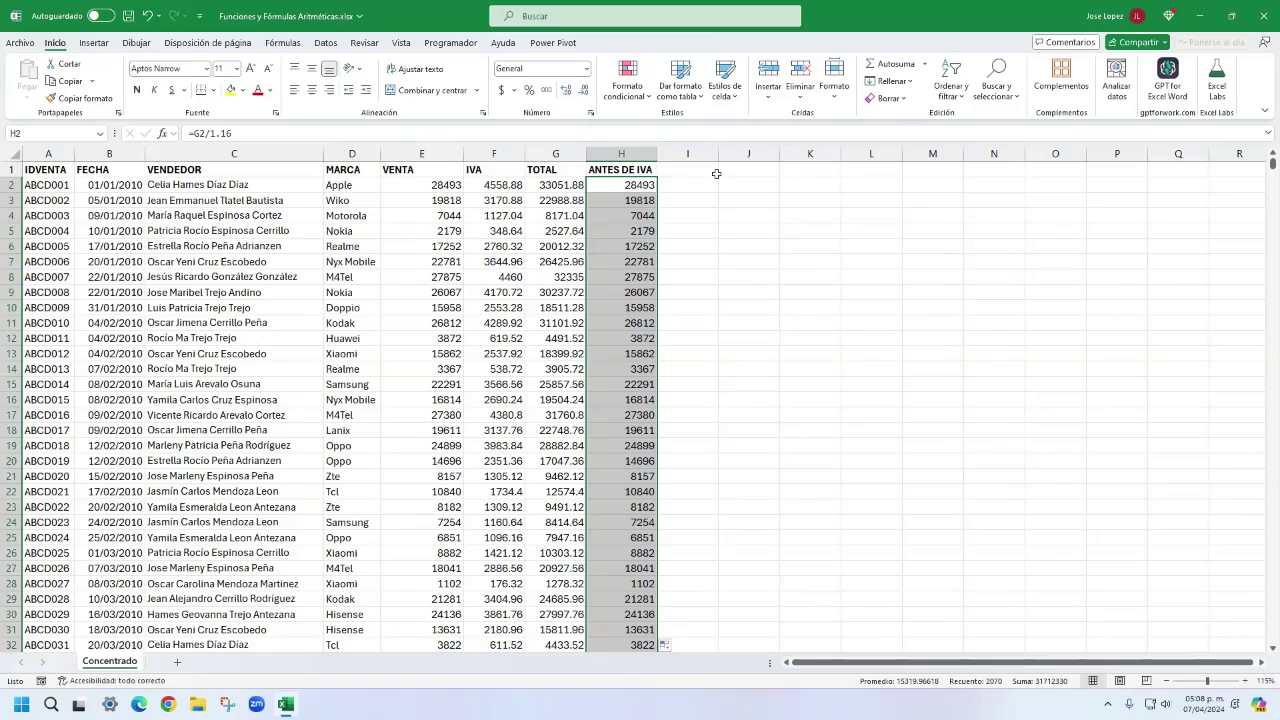
pyautogui.click(556, 174)
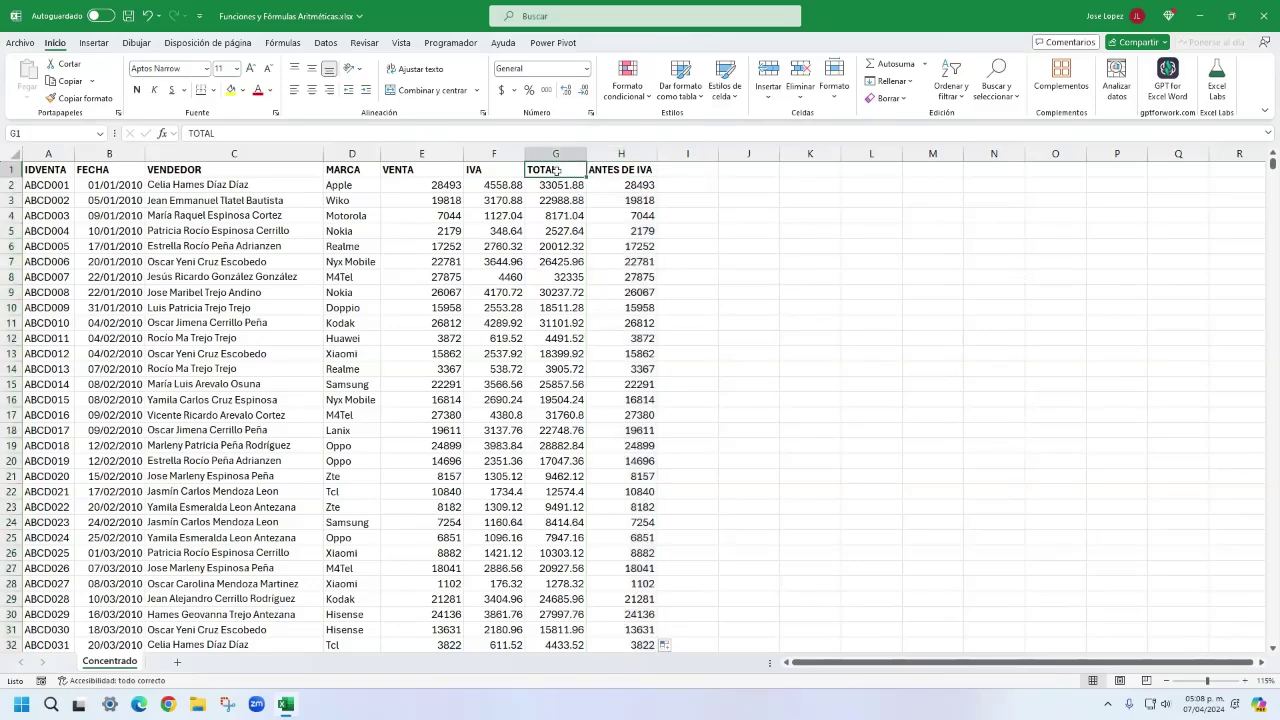
pyautogui.click(425, 170)
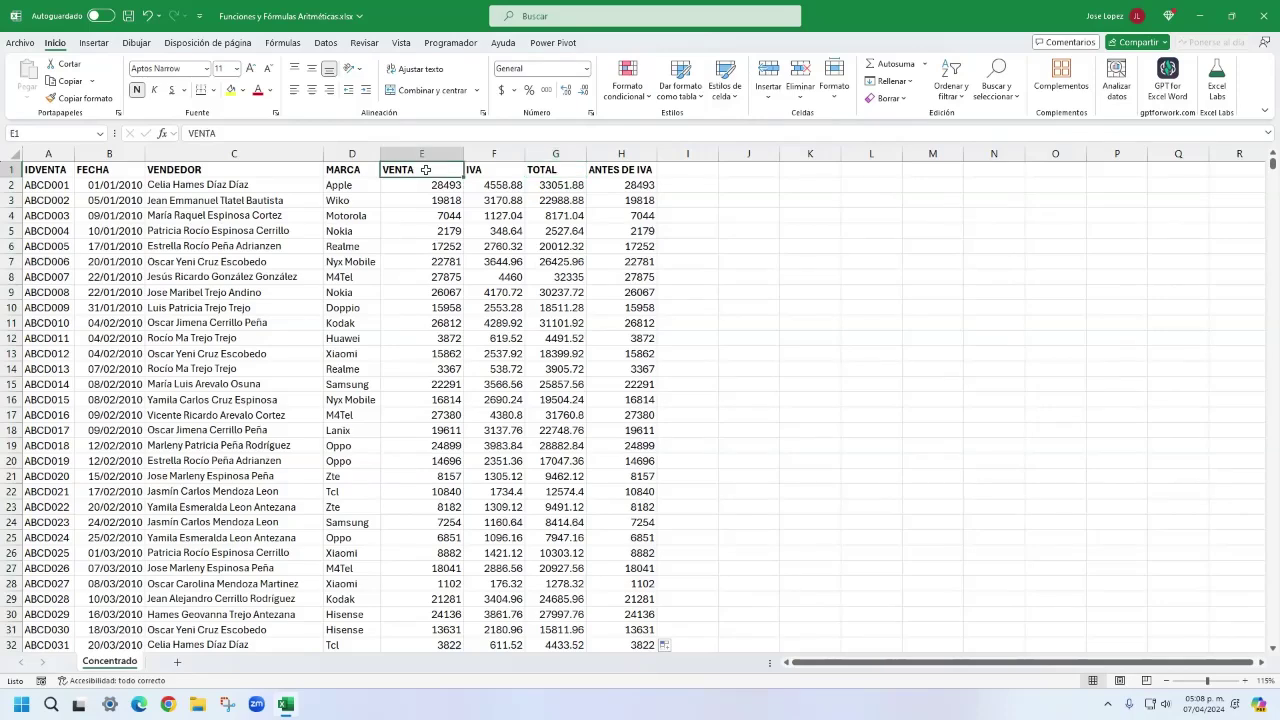
pyautogui.click(563, 185)
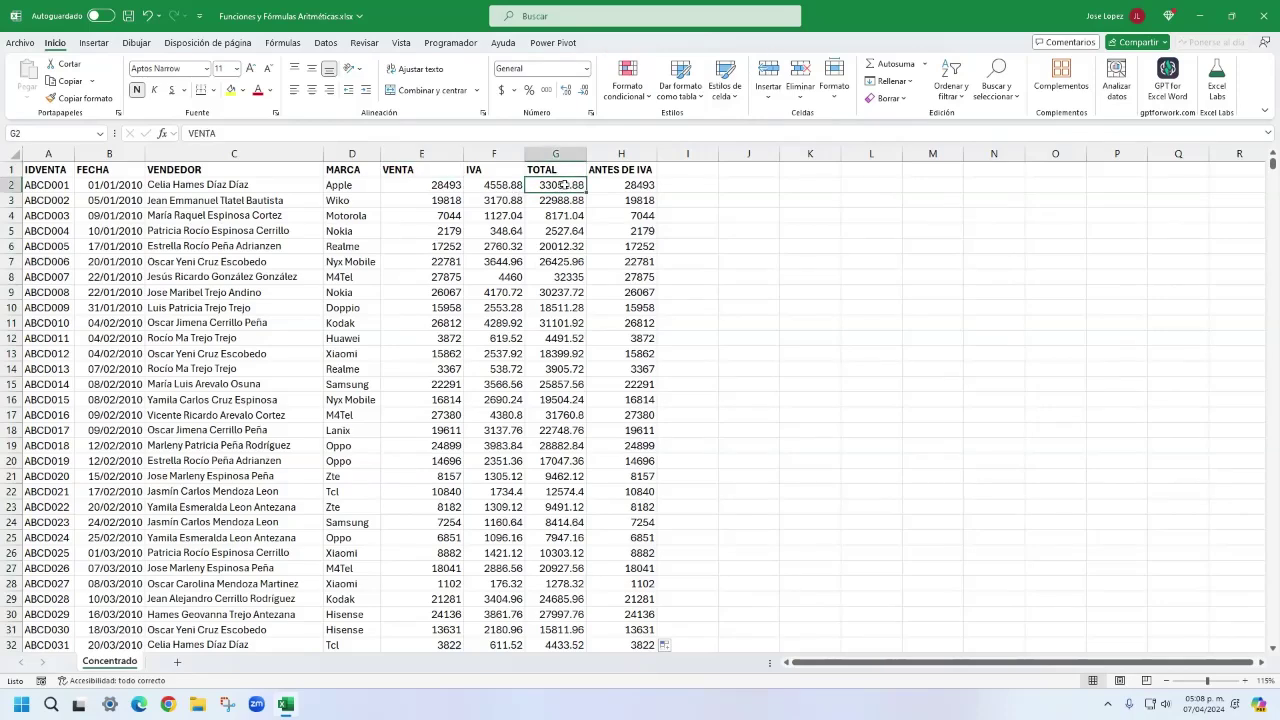
pyautogui.click(489, 185)
pyautogui.click(432, 185)
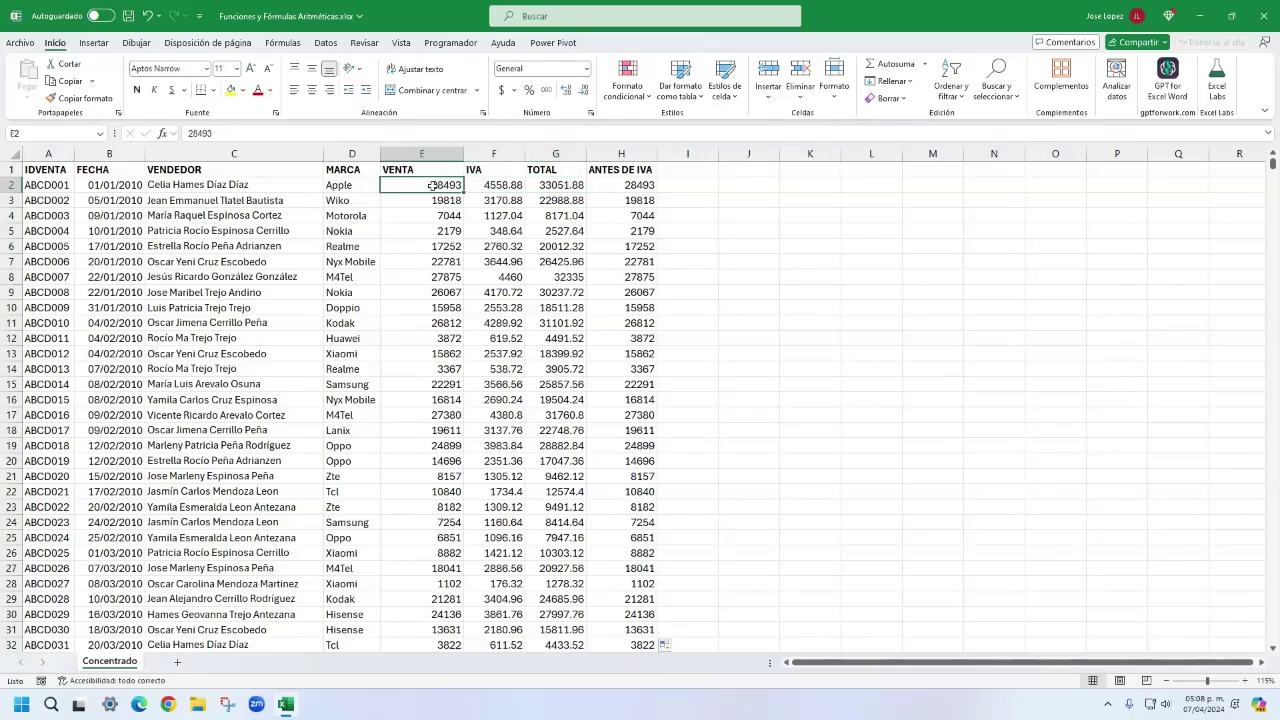
# - Add the header RESTA TOTAL - IVA in cell I1 and autofit column I to its text
pyautogui.click(690, 169)
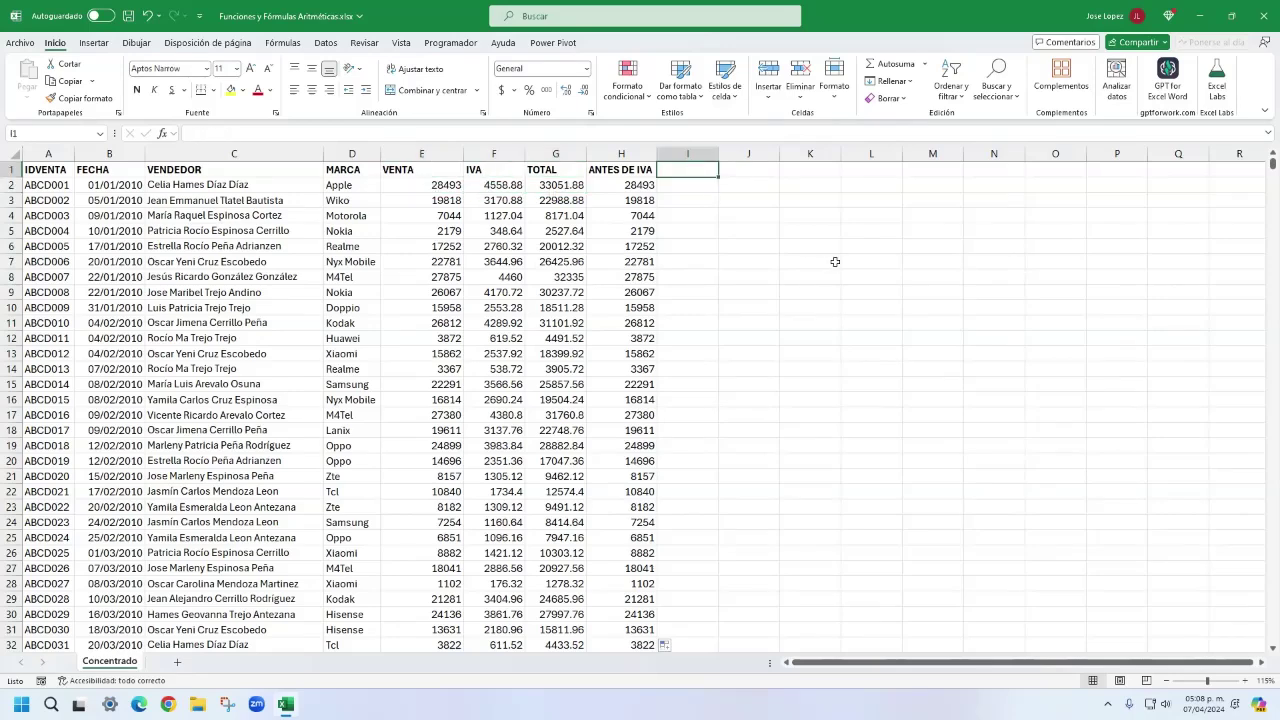
pyautogui.write('RESTA')
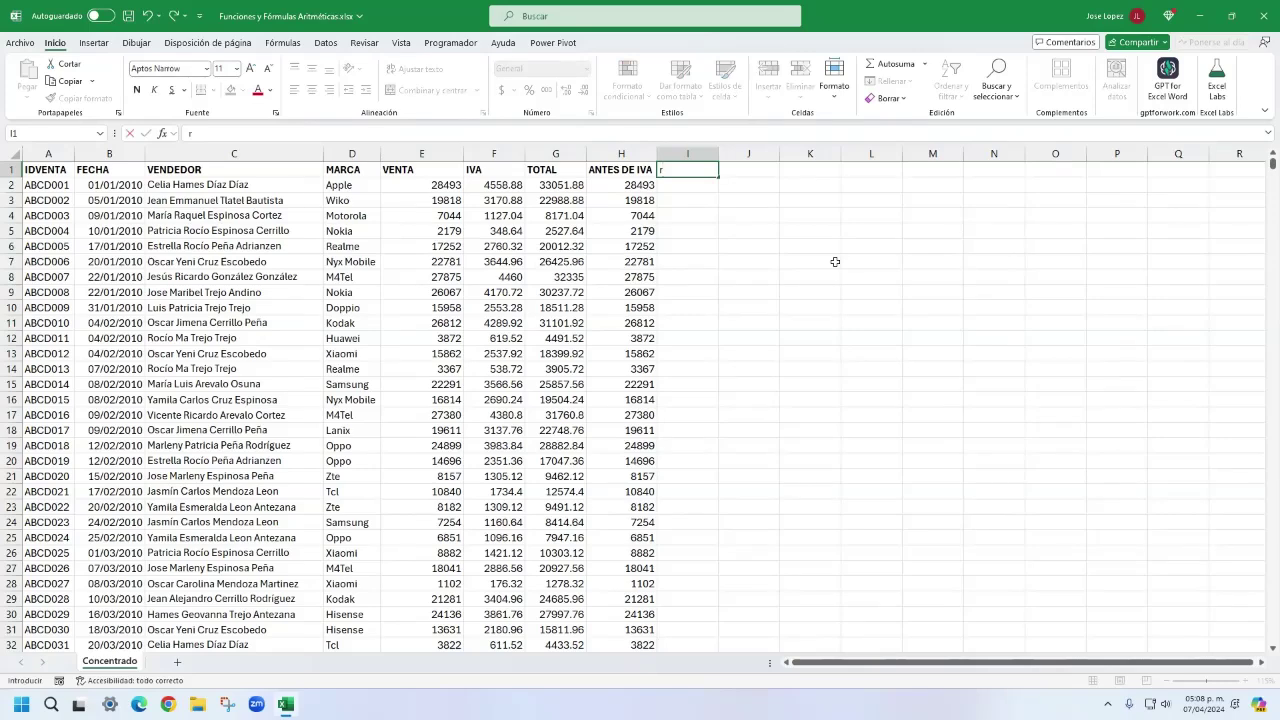
pyautogui.write(' TOTAL - IVA')
pyautogui.hotkey('ctrl', 'Return')
pyautogui.hotkey('ctrl', 'n')
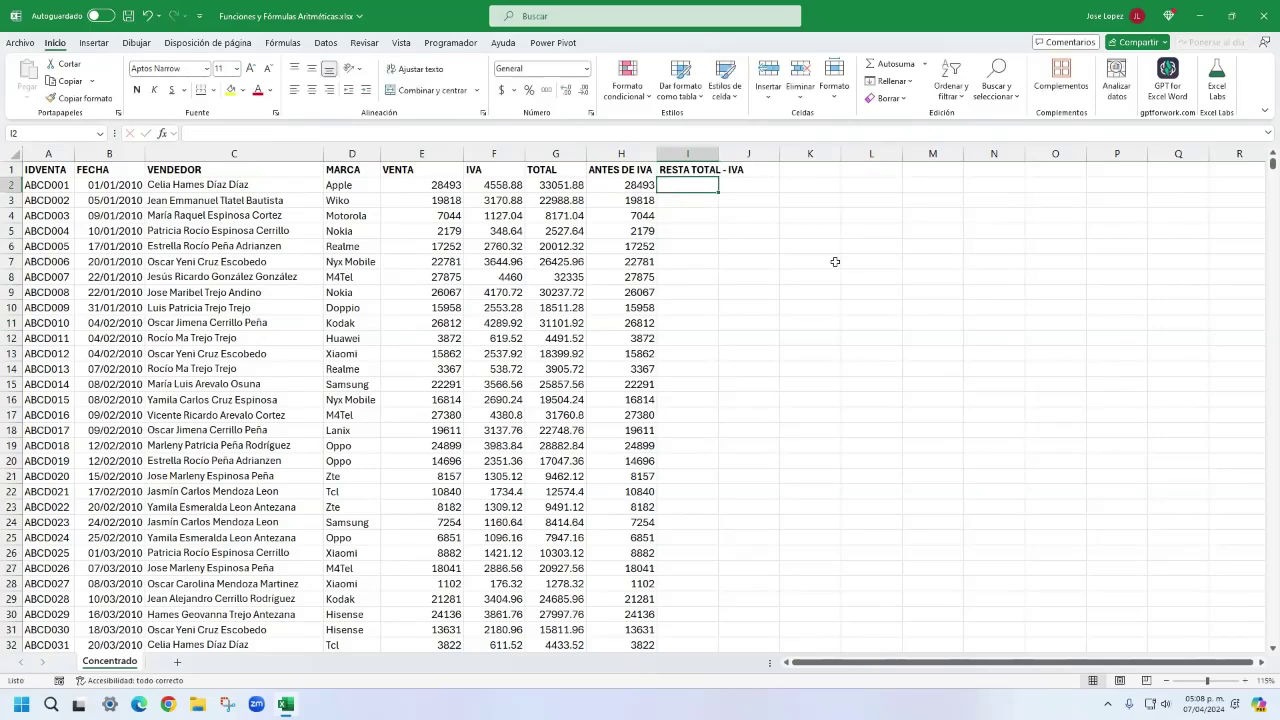
pyautogui.doubleClick(719, 158)
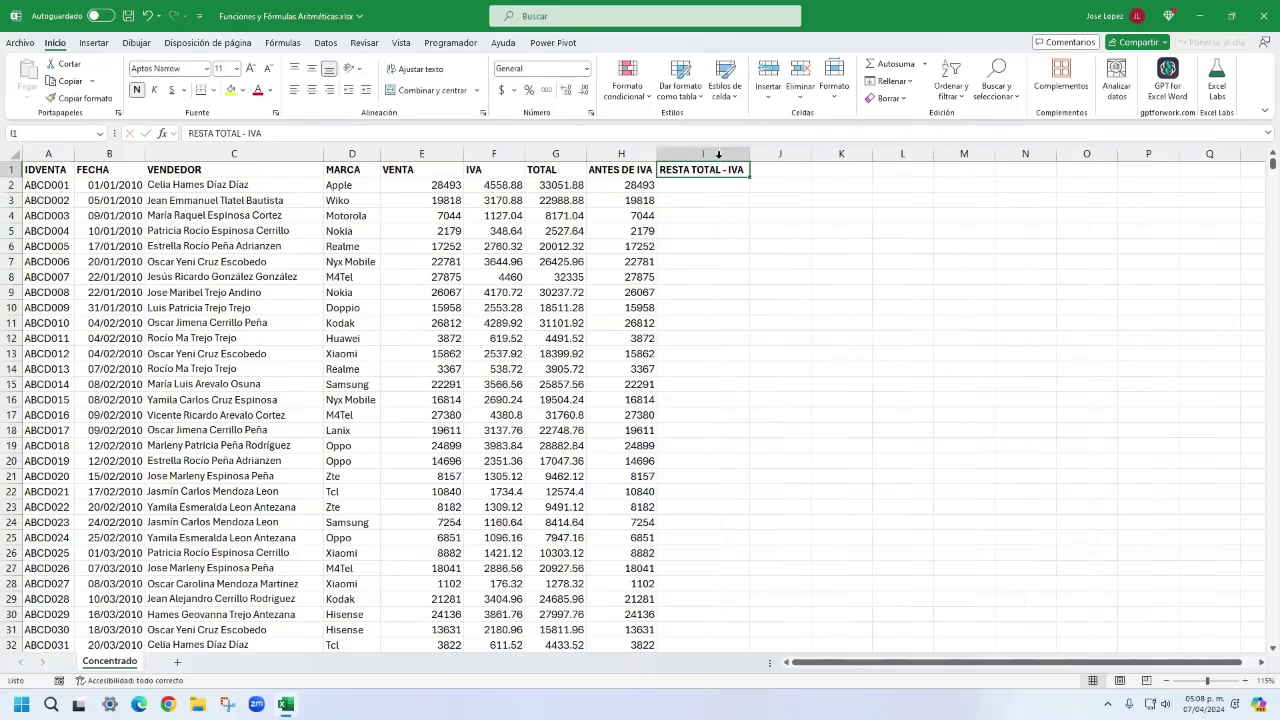
# - Subtract the tax from the total in cell I2 with the formula =G2-F2
pyautogui.click(693, 185)
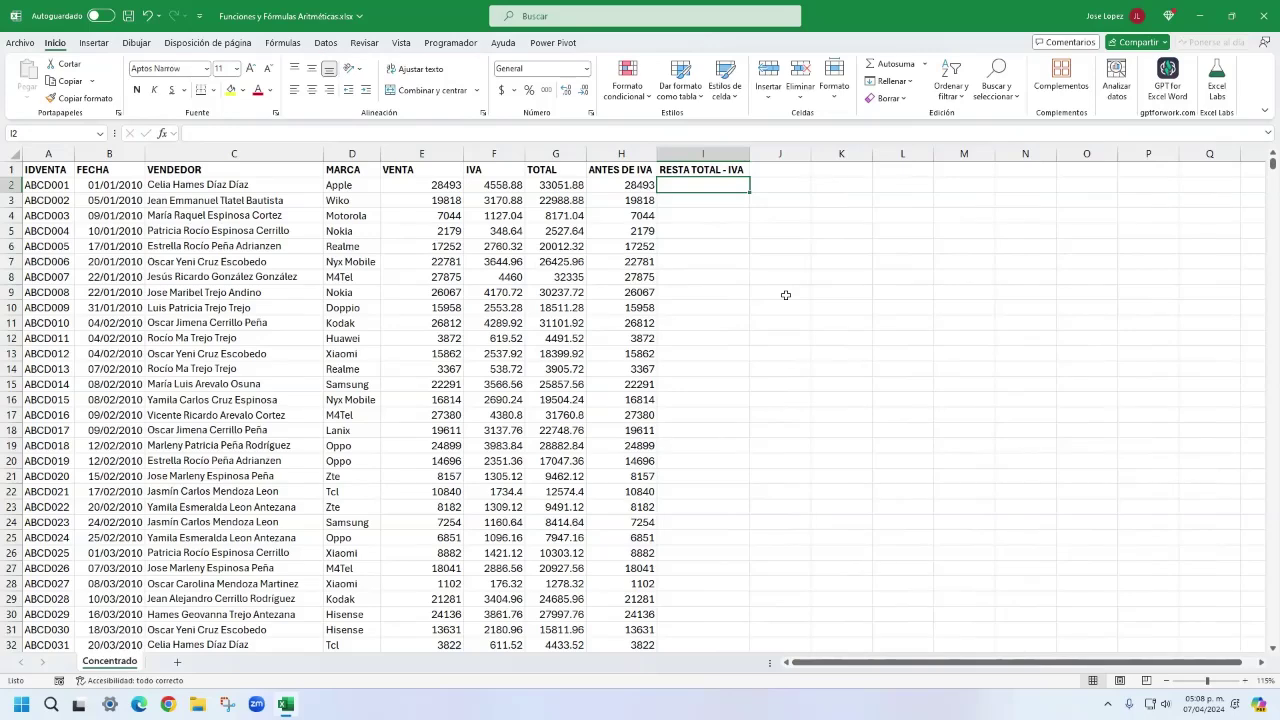
pyautogui.write('=')
pyautogui.press('Left')
pyautogui.press('Left')
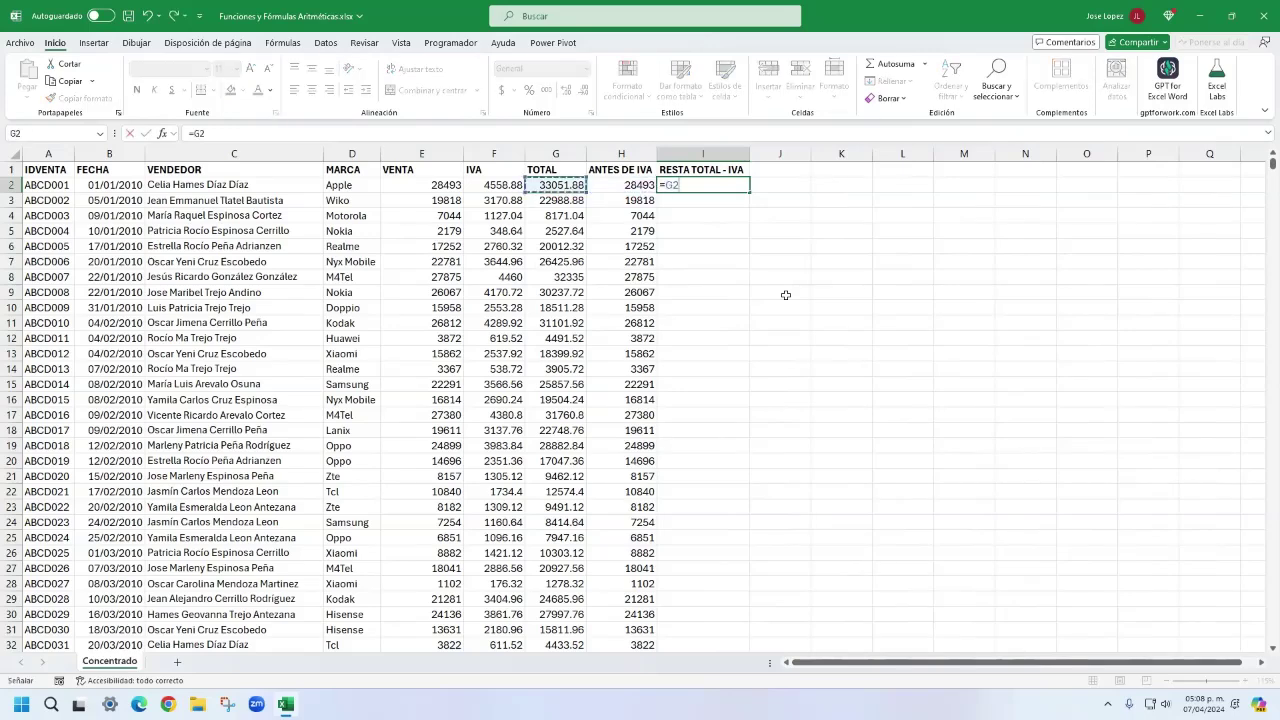
pyautogui.write('-')
pyautogui.press('Left')
pyautogui.press('Left')
pyautogui.press('Left')
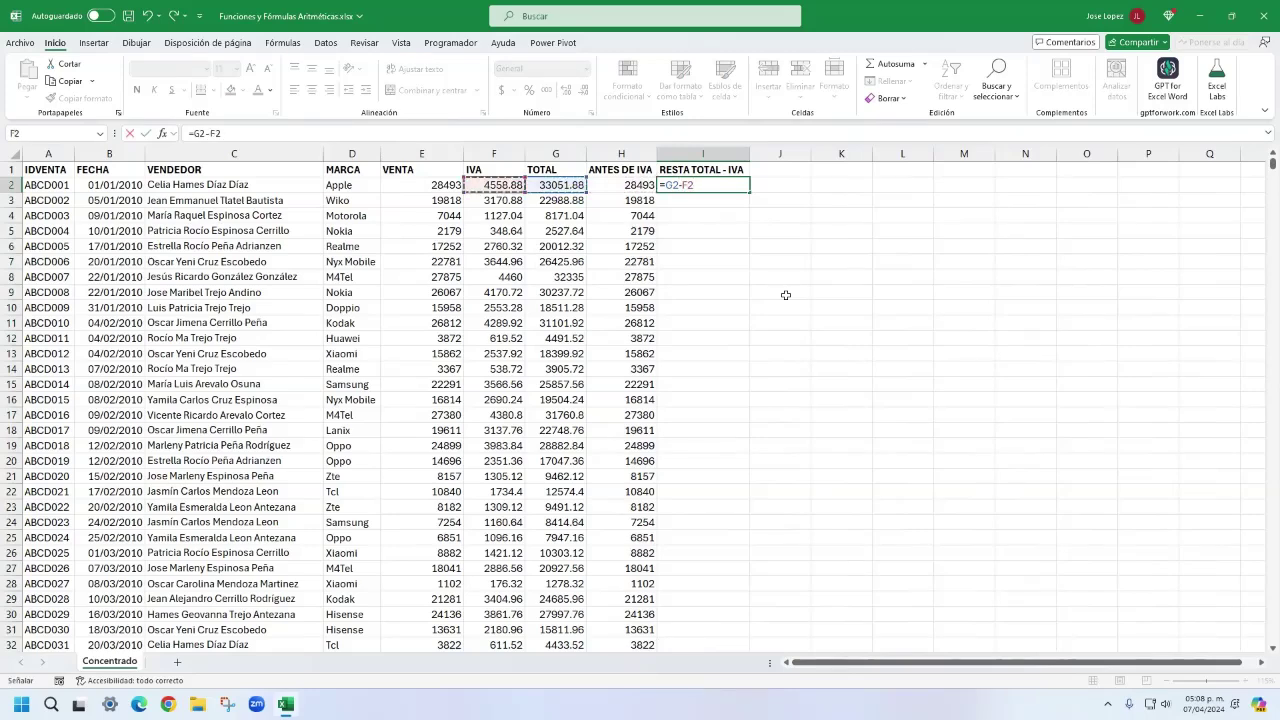
pyautogui.hotkey('ctrl', 'Return')
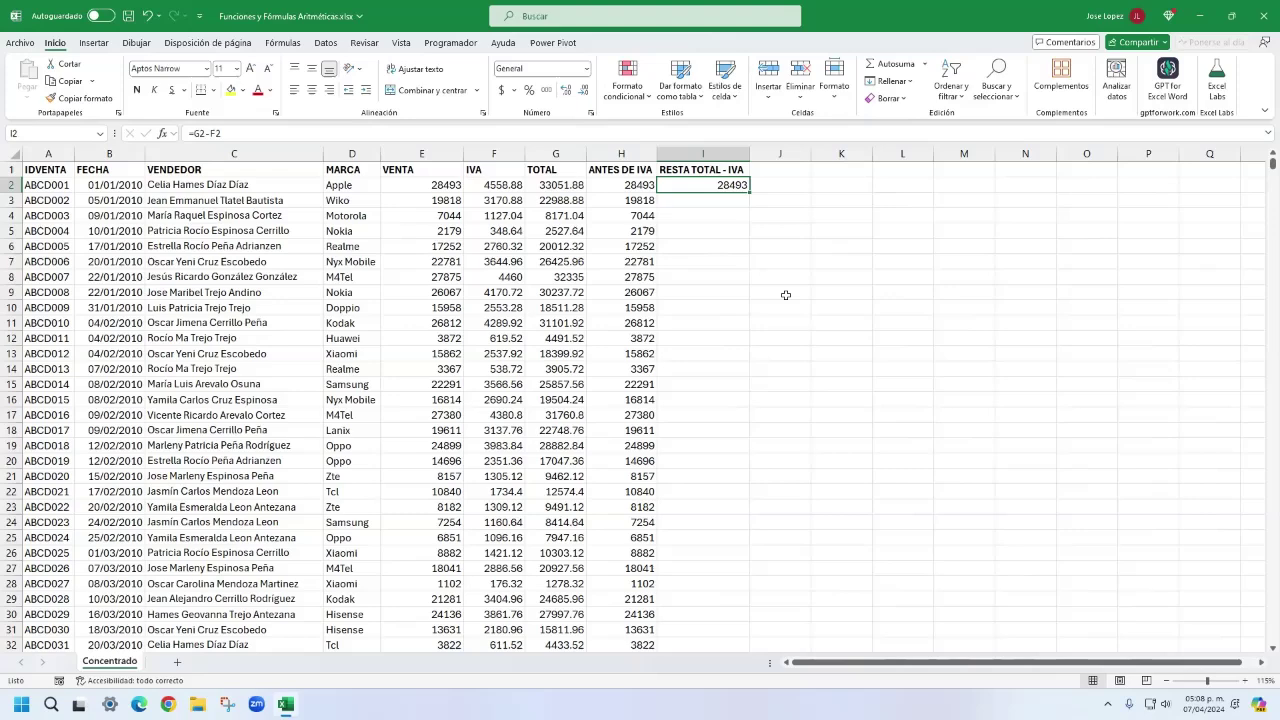
# - Fill the subtraction formula from I2 down the whole RESTA TOTAL - IVA column
pyautogui.click(641, 185)
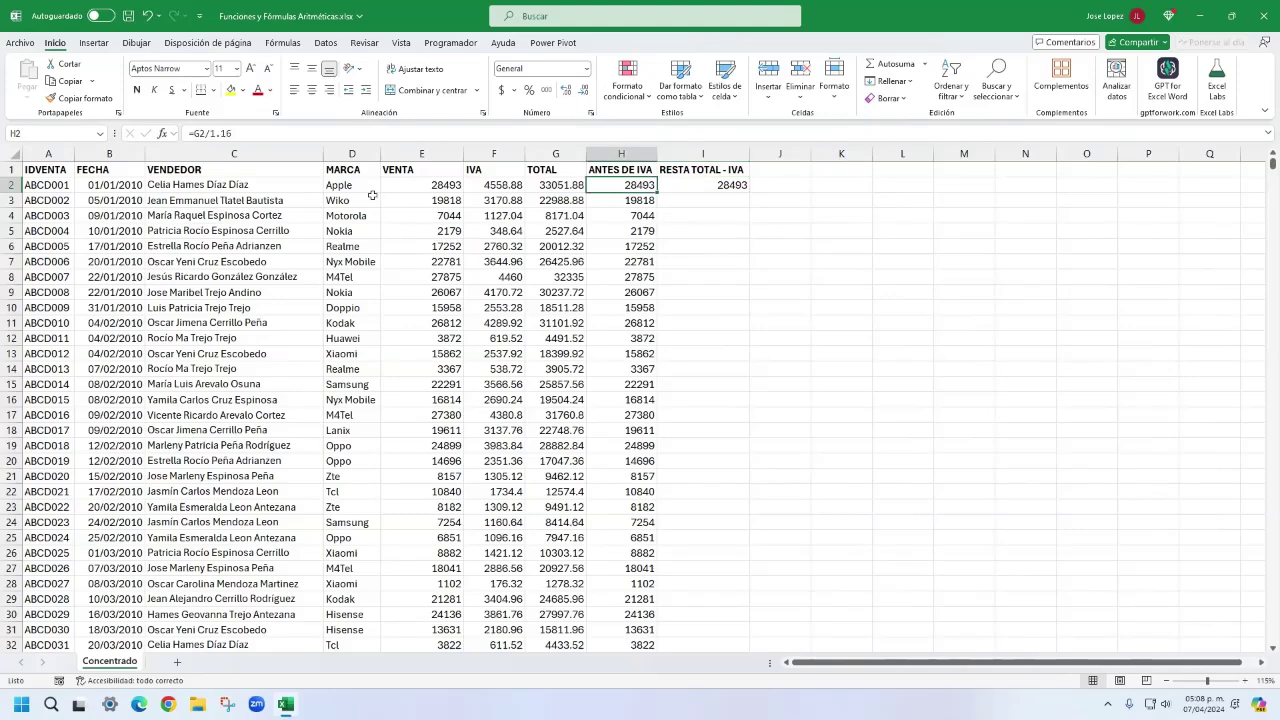
pyautogui.click(416, 185)
pyautogui.click(720, 189)
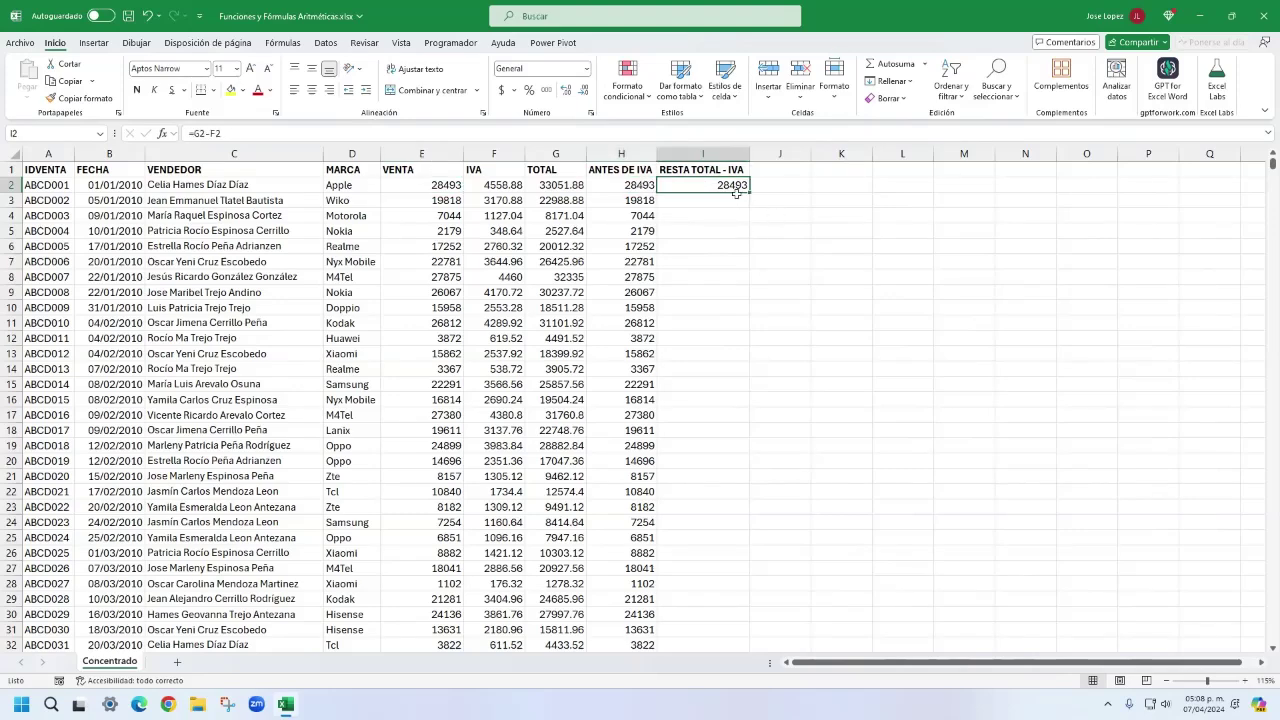
pyautogui.doubleClick(748, 190)
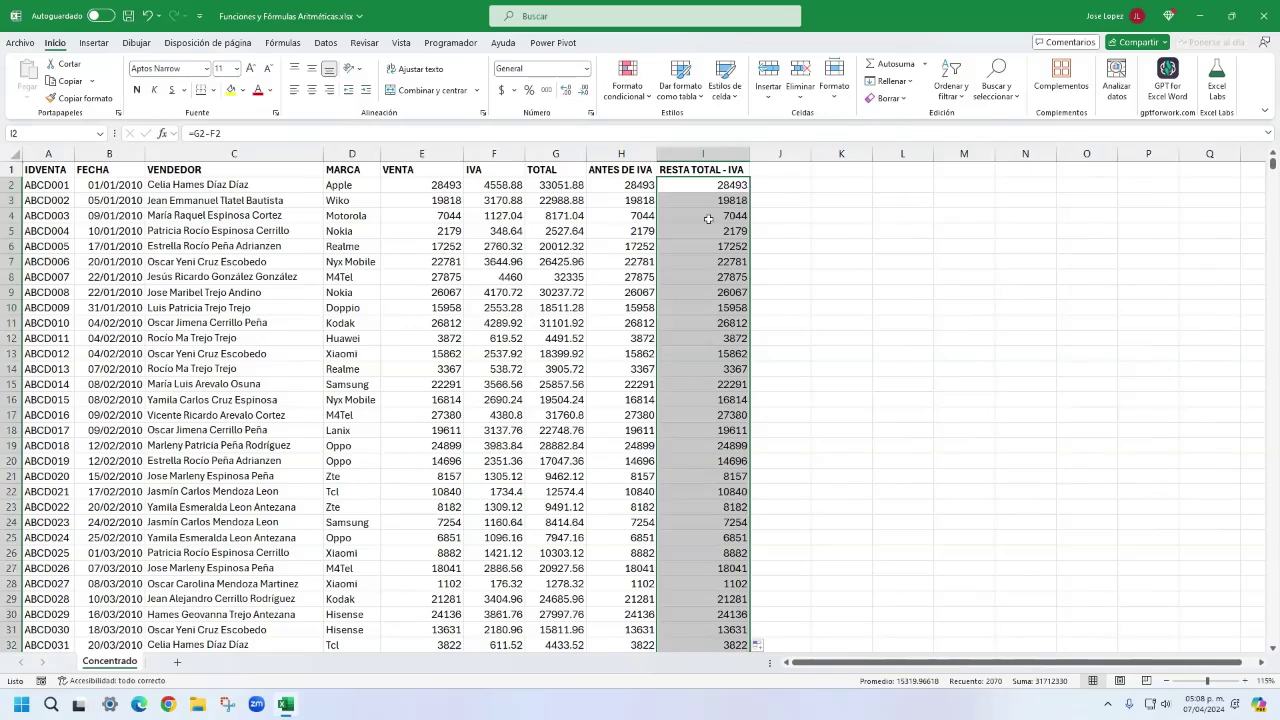
# - Review the formulas in row 2 of the IVA, TOTAL, ANTES DE IVA and RESTA TOTAL - IVA columns without changing them
pyautogui.doubleClick(566, 186)
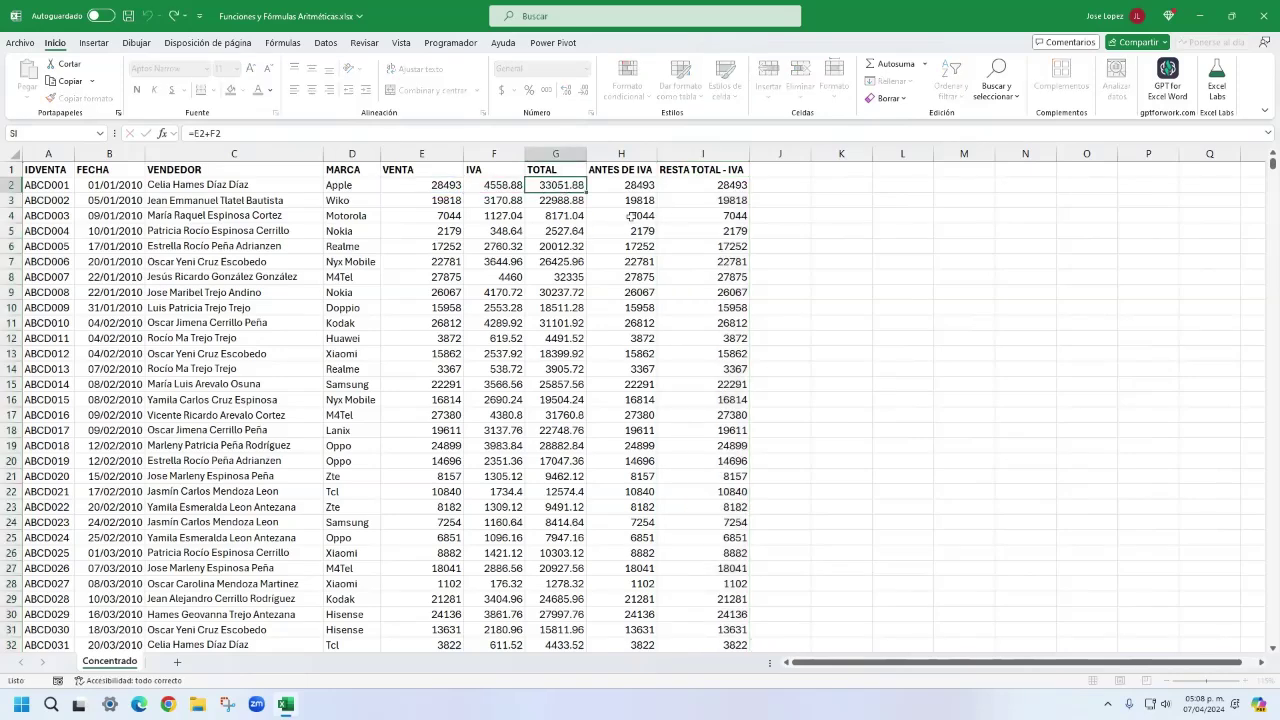
pyautogui.press('Escape')
pyautogui.press('Left')
pyautogui.press('F2')
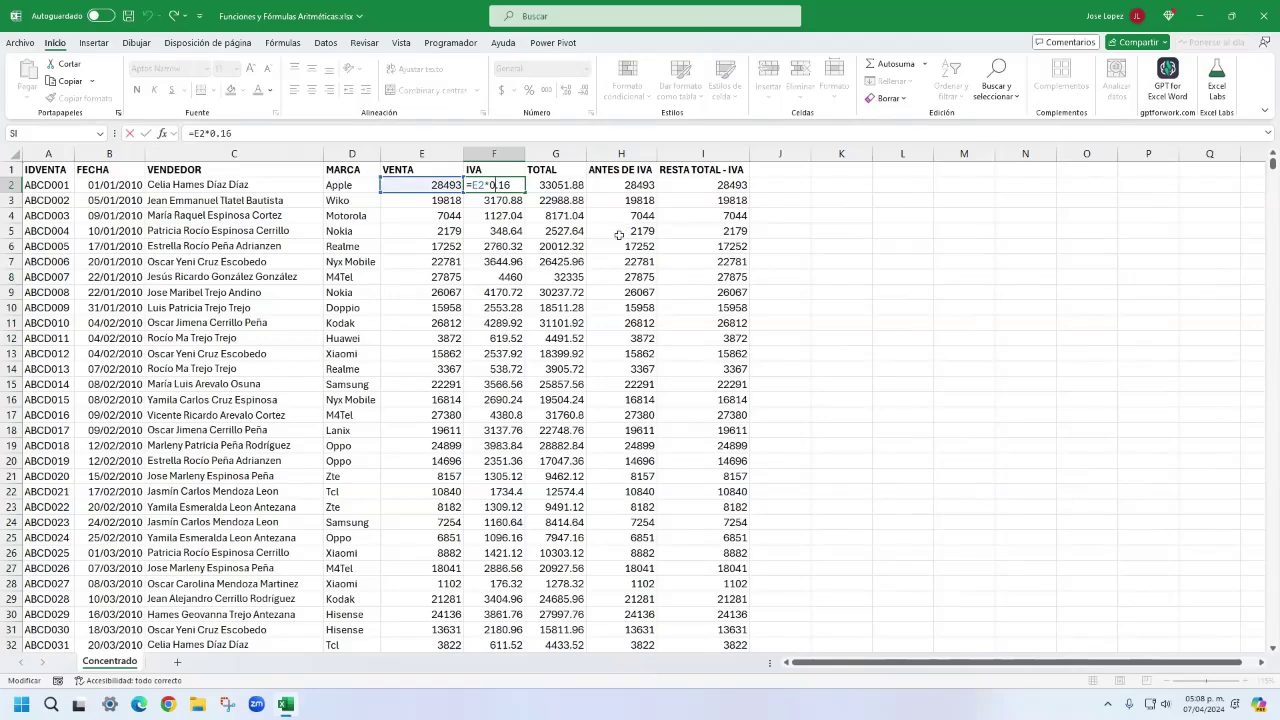
pyautogui.press('Escape')
pyautogui.doubleClick(565, 185)
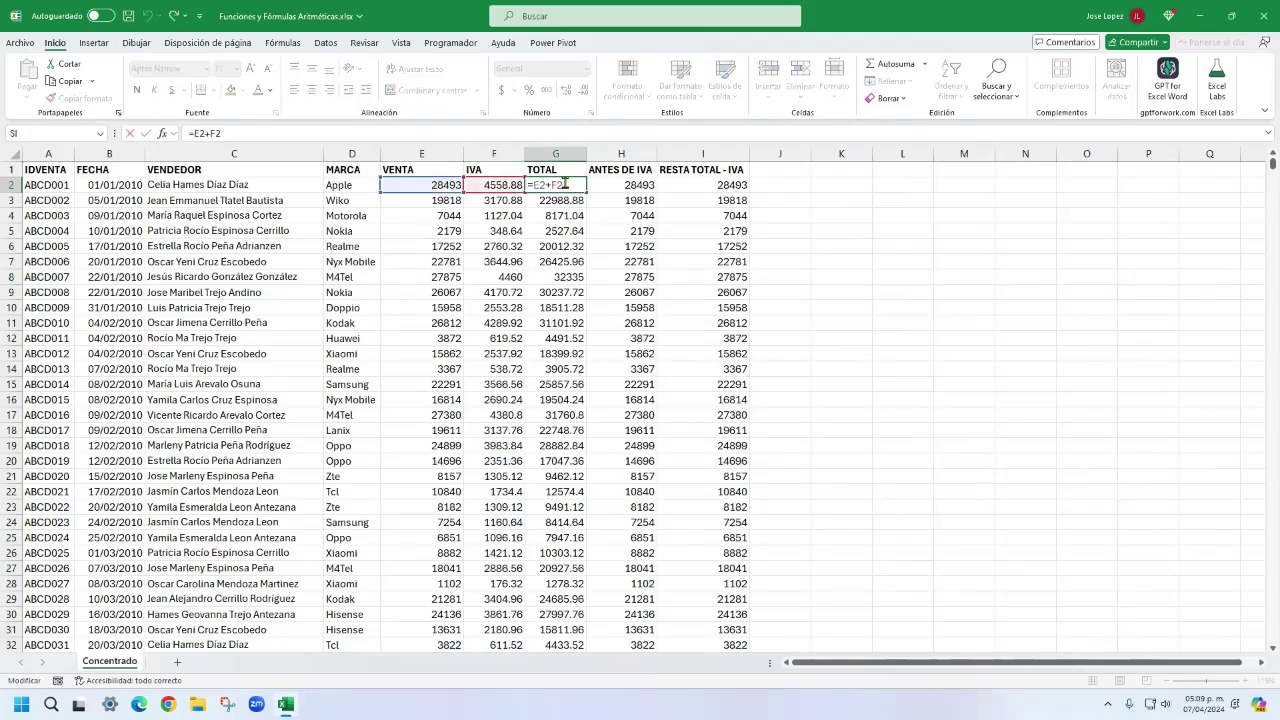
pyautogui.press('Escape')
pyautogui.doubleClick(645, 191)
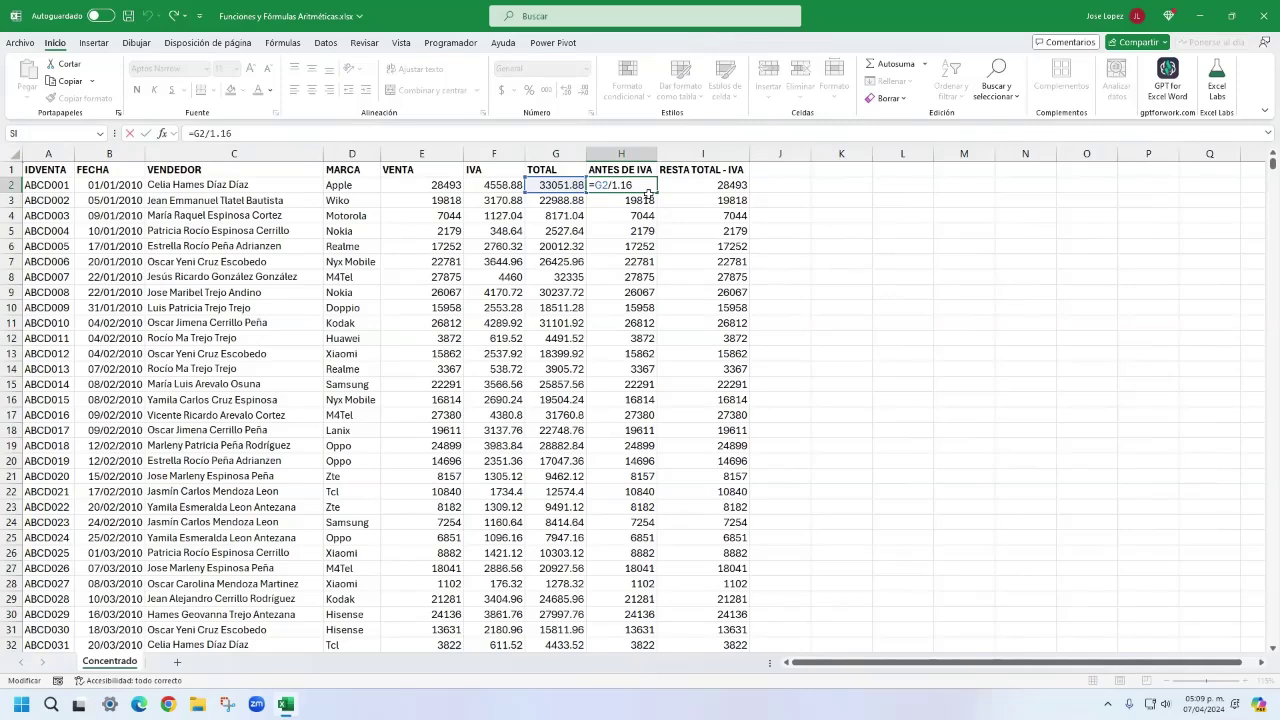
pyautogui.press('Escape')
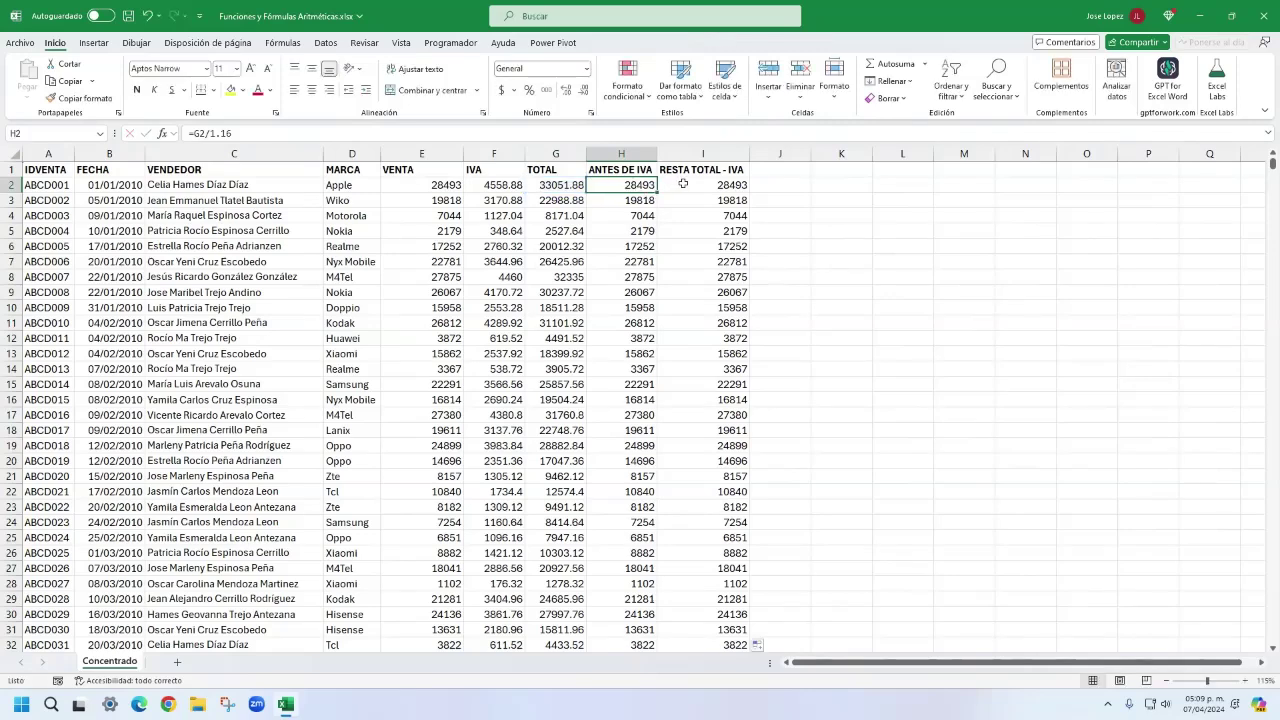
pyautogui.doubleClick(683, 186)
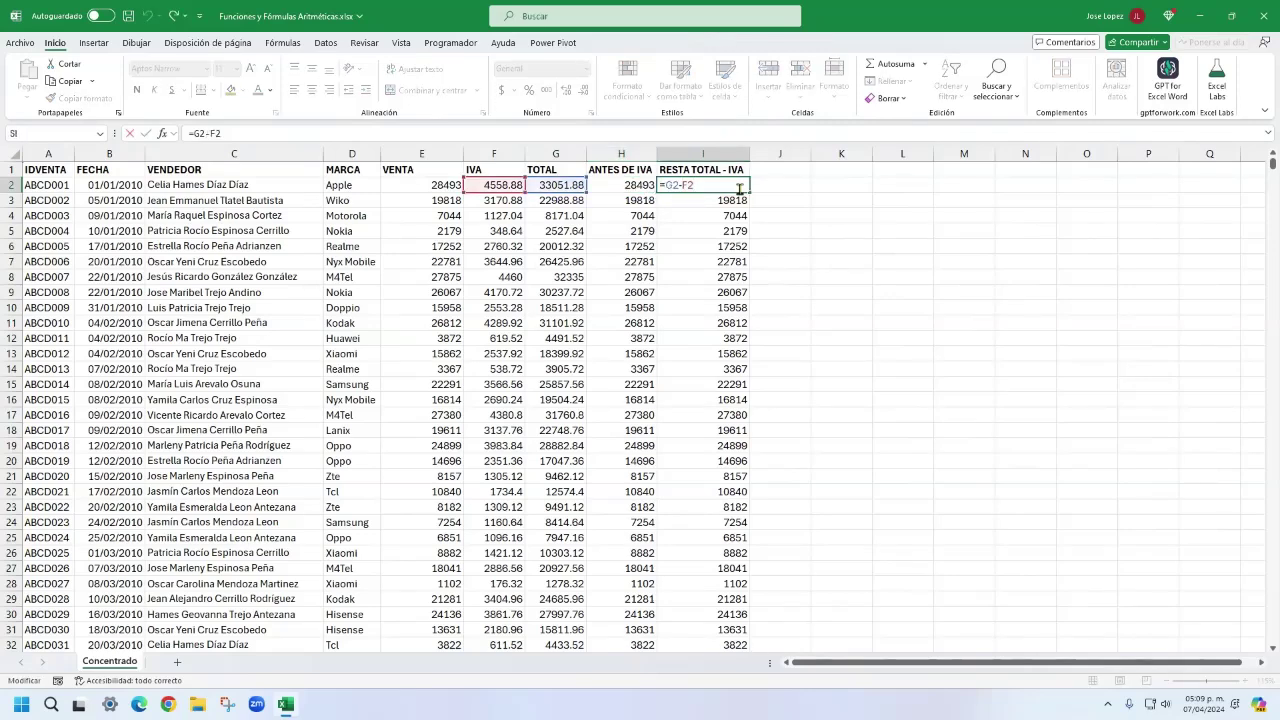
pyautogui.press('Escape')
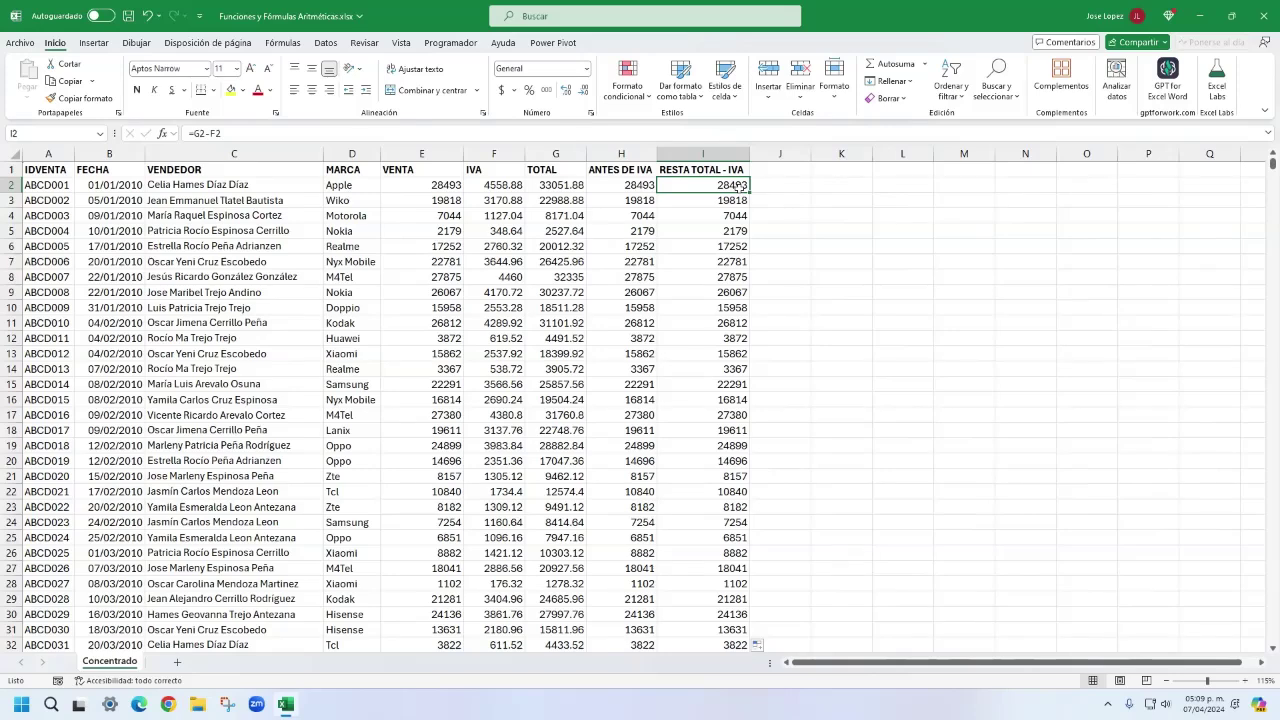
# - Freeze the top row so the column headers stay in view while scrolling
pyautogui.click(415, 184)
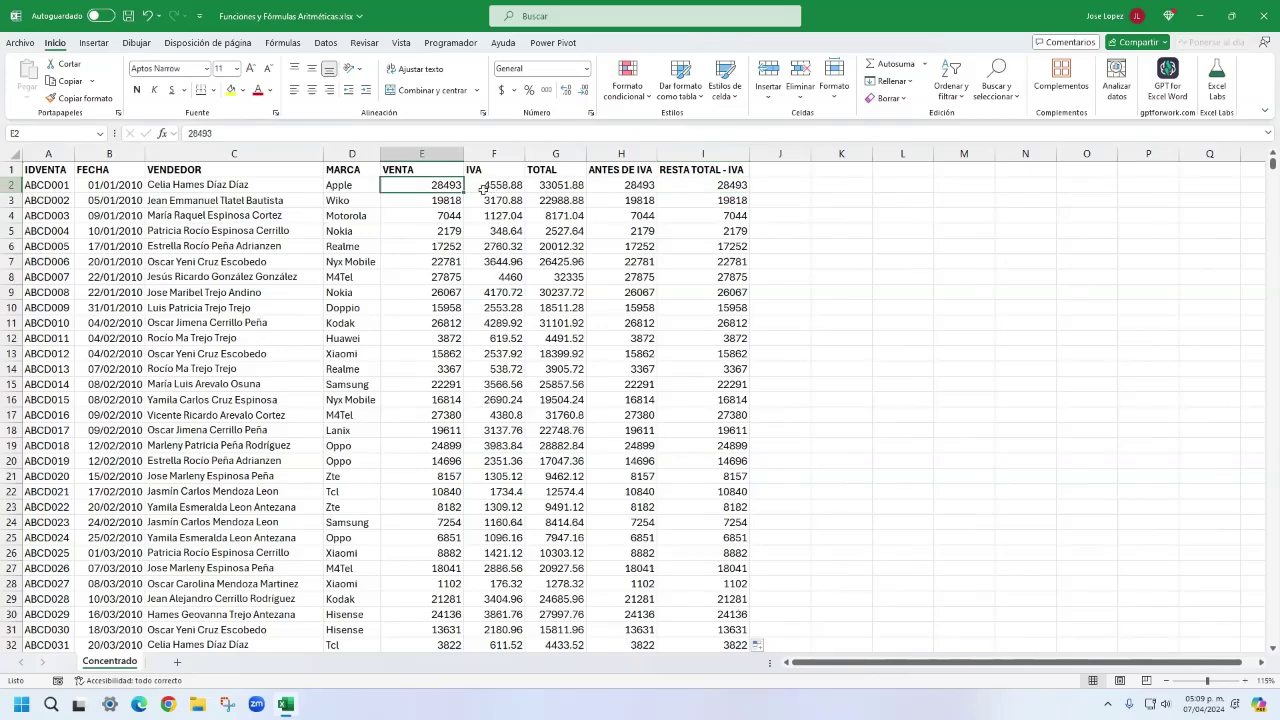
pyautogui.click(402, 44)
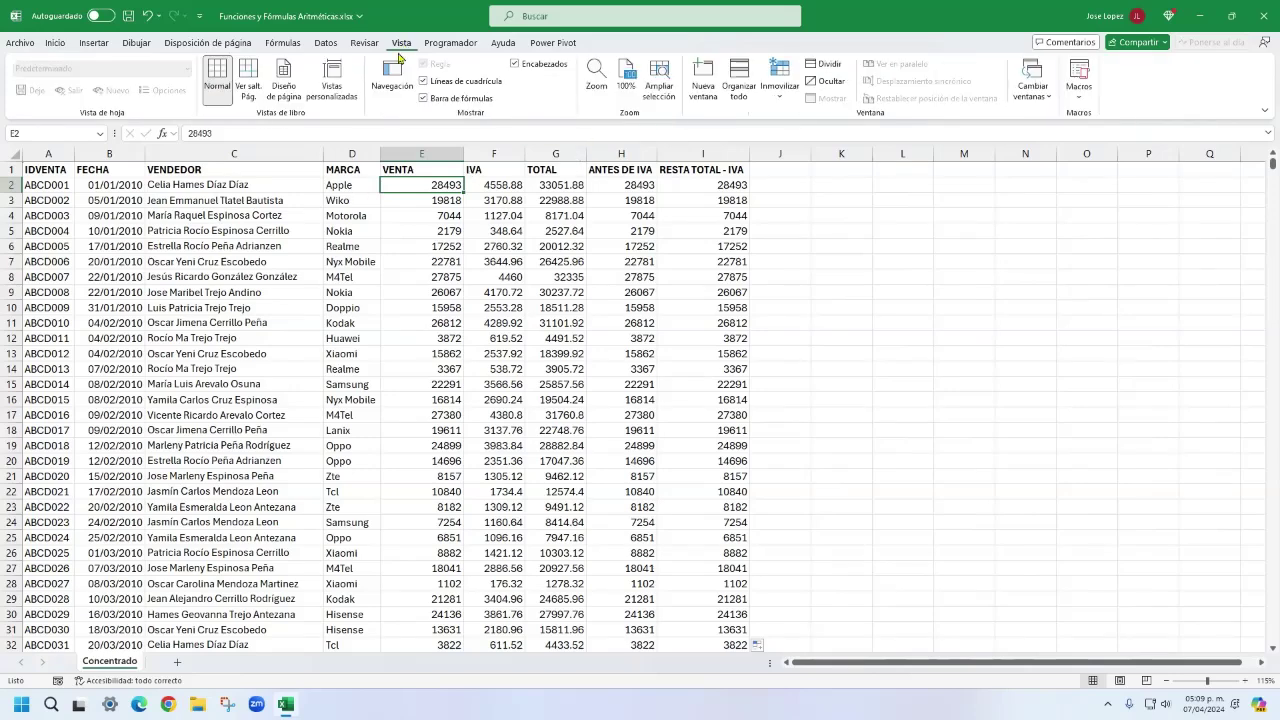
pyautogui.click(781, 88)
pyautogui.click(833, 163)
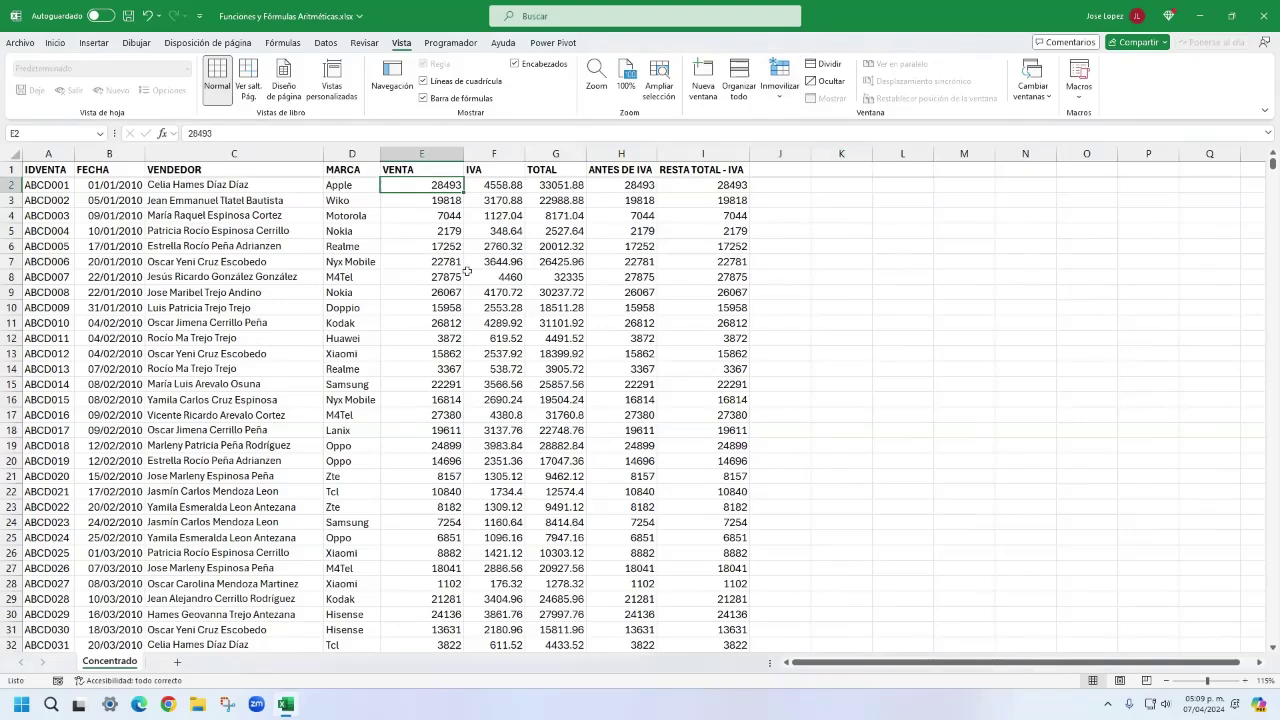
pyautogui.click(445, 232)
pyautogui.click(447, 217)
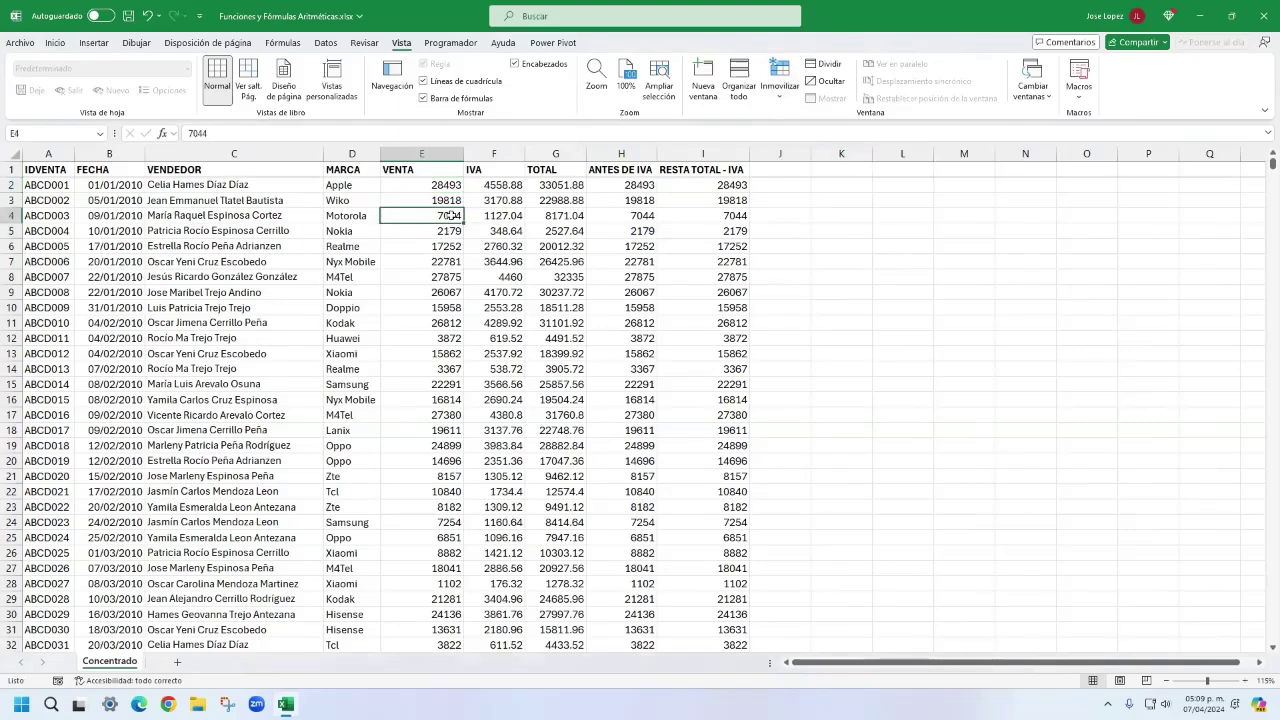
pyautogui.click(308, 243)
pyautogui.click(546, 259)
pyautogui.click(340, 290)
pyautogui.click(621, 292)
pyautogui.click(292, 328)
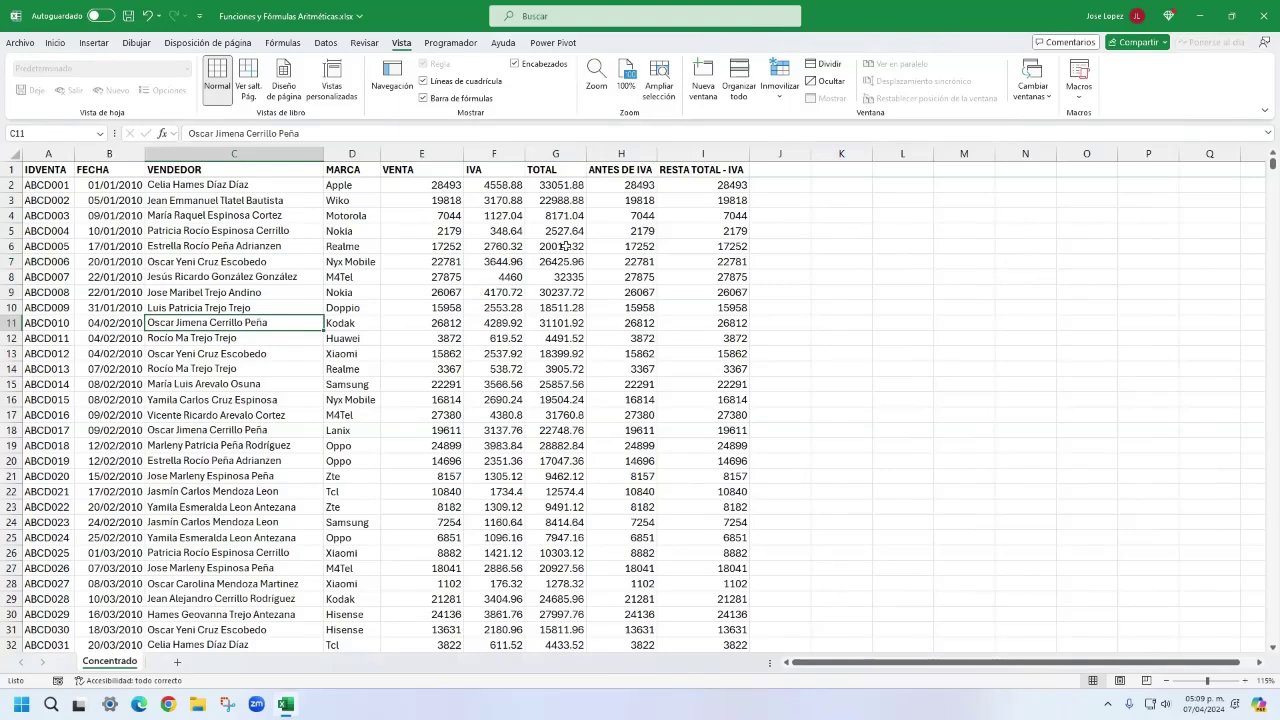
# - Go to the end of the sales records and select cell E2073 below the VENTA column
pyautogui.hotkey('ctrl', 'Down')
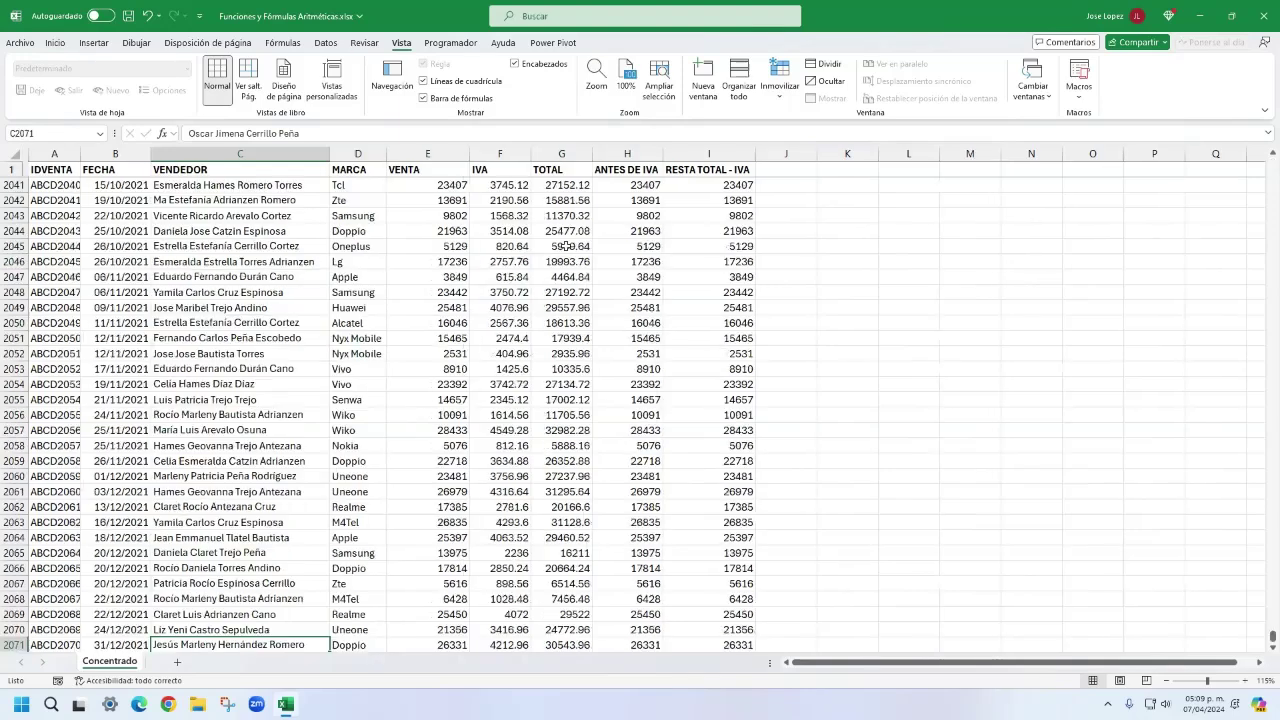
pyautogui.scroll(-3, 500, 395)
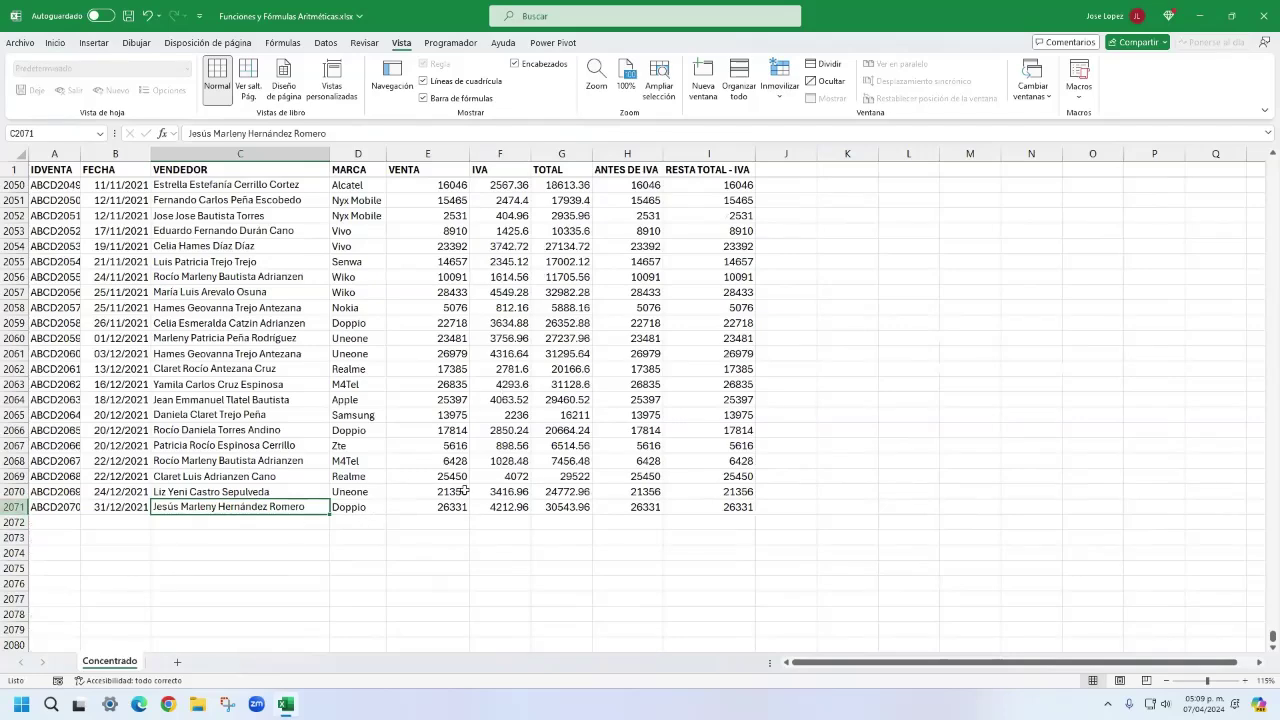
pyautogui.scroll(-1, 491, 339)
pyautogui.scroll(-1, 491, 339)
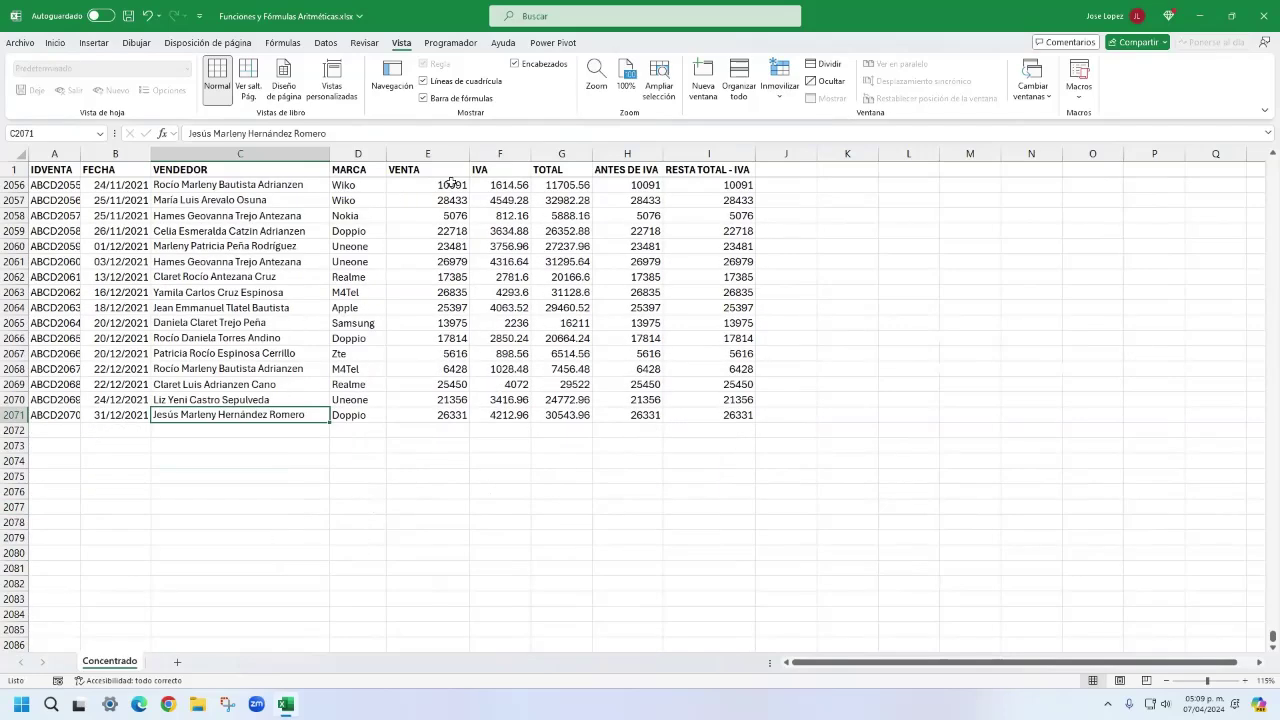
pyautogui.moveTo(442, 170); pyautogui.dragTo(704, 170)
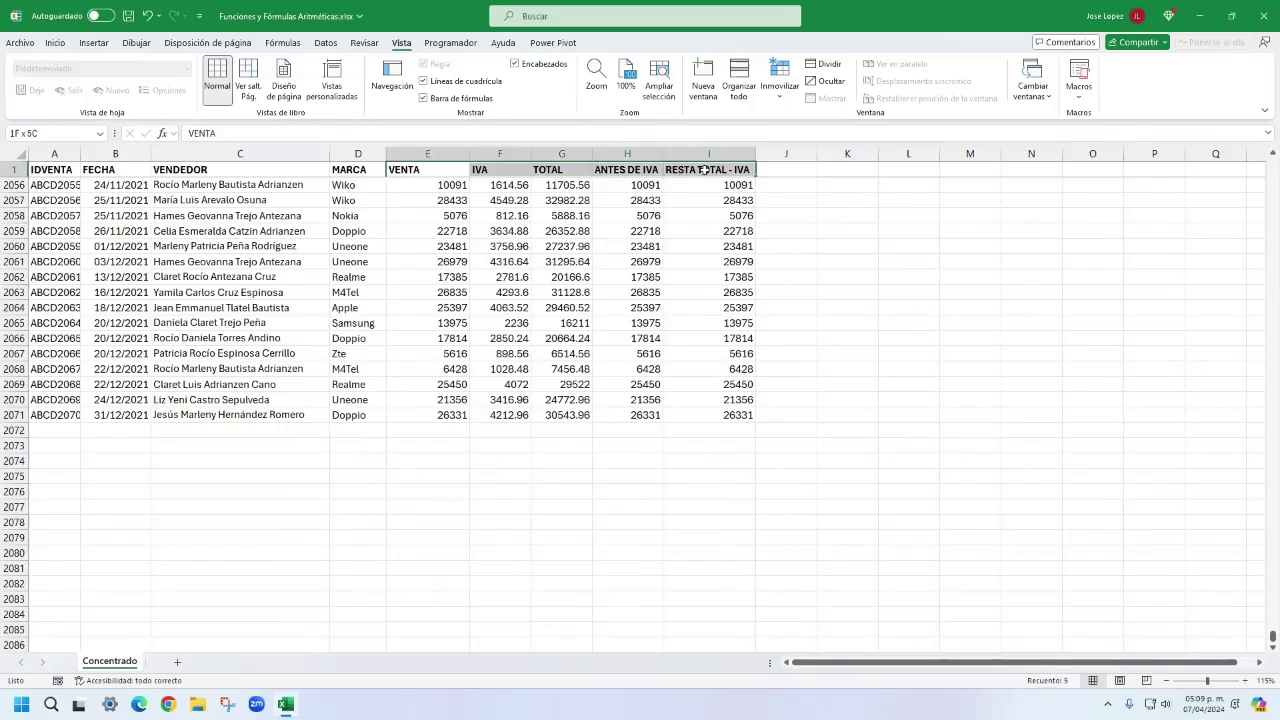
pyautogui.click(449, 445)
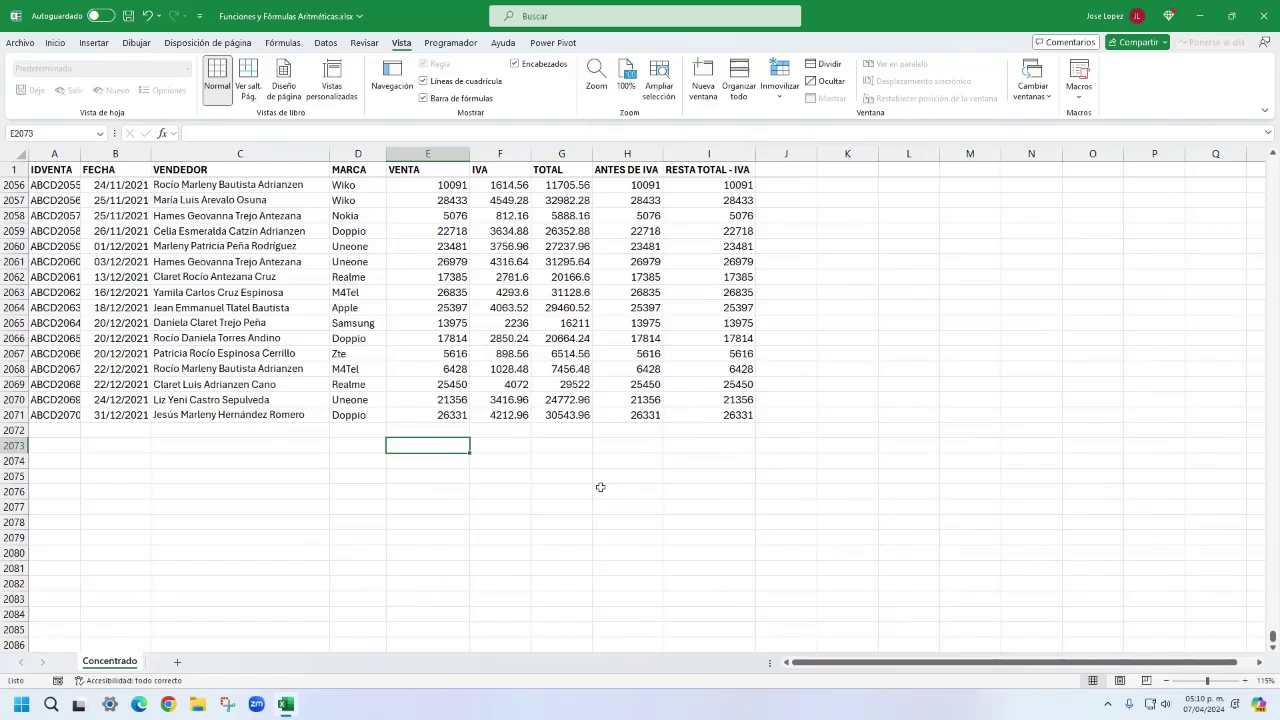
pyautogui.write('=SD')
pyautogui.write('U')
pyautogui.press('BackSpace')
pyautogui.press('BackSpace')
pyautogui.write('UMAS')
pyautogui.press('BackSpace')
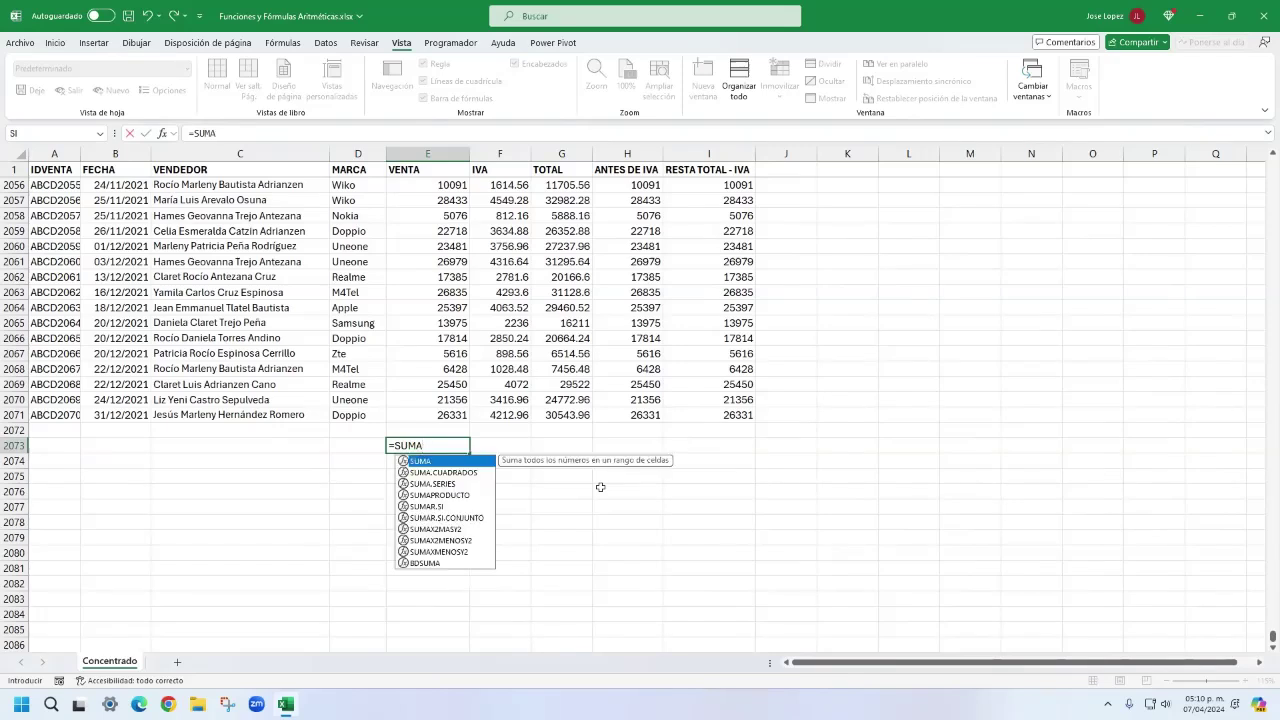
pyautogui.write('(')
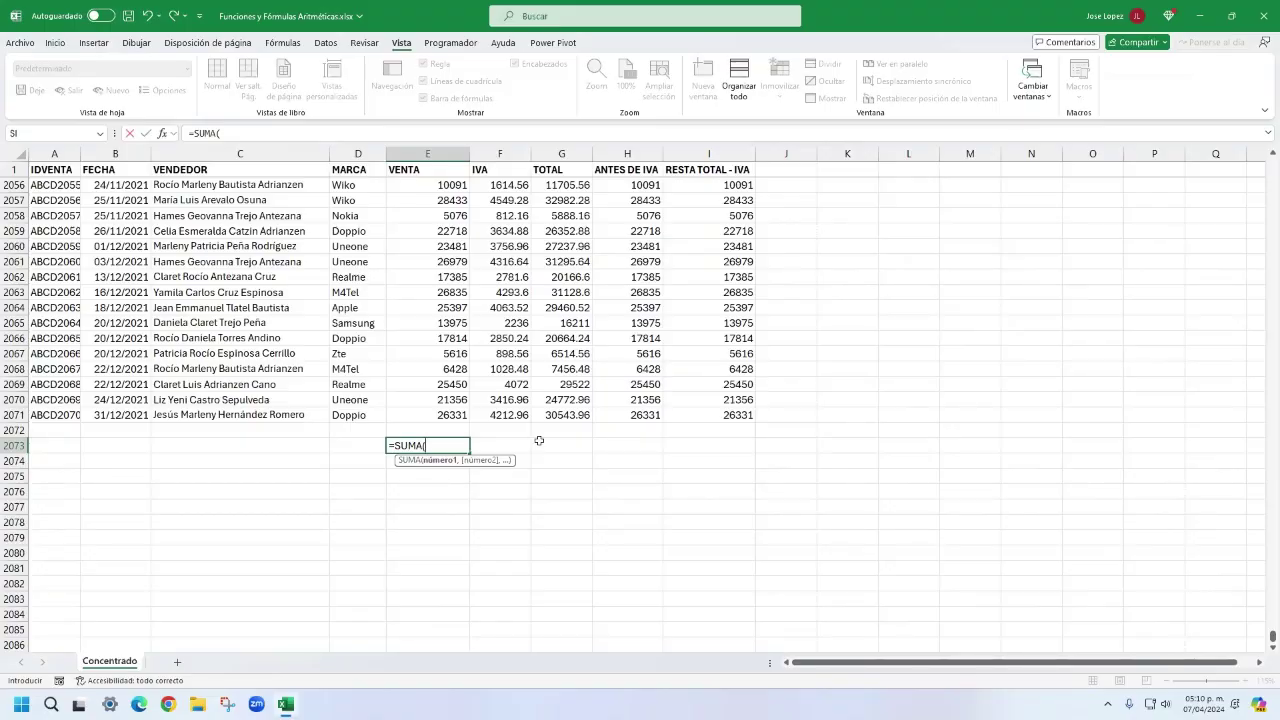
pyautogui.click(162, 134)
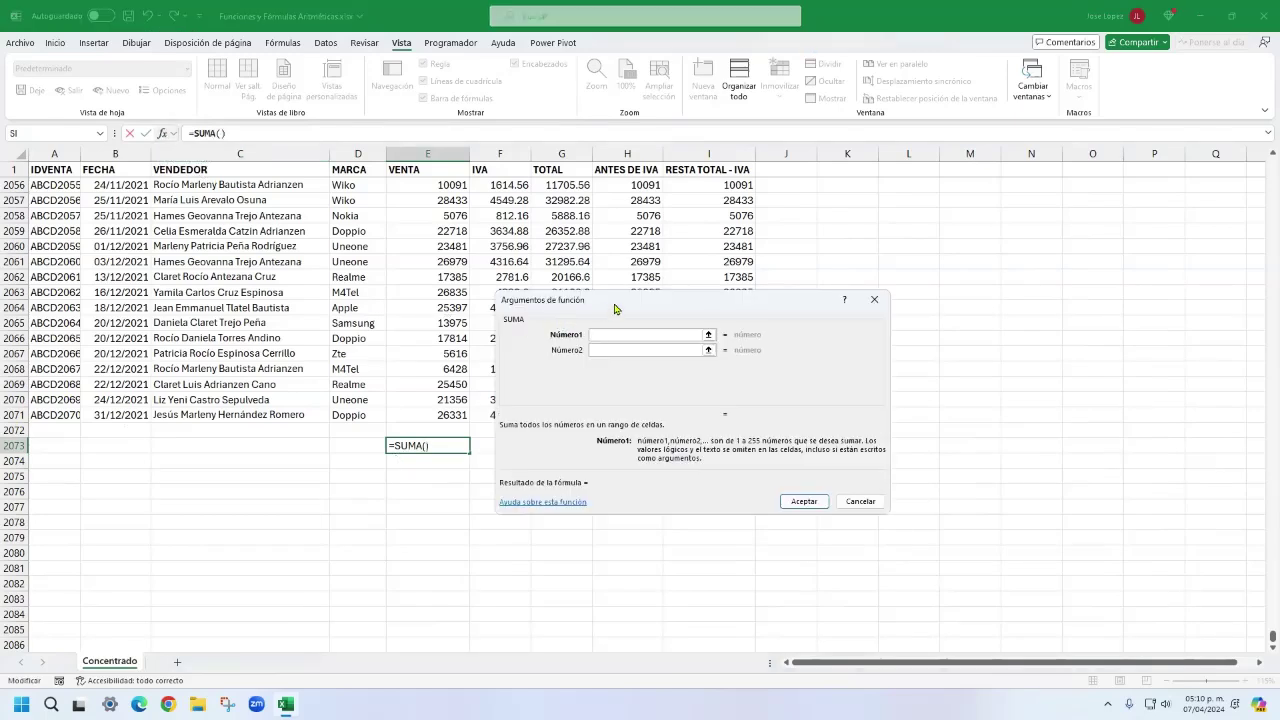
pyautogui.moveTo(615, 309); pyautogui.dragTo(641, 321)
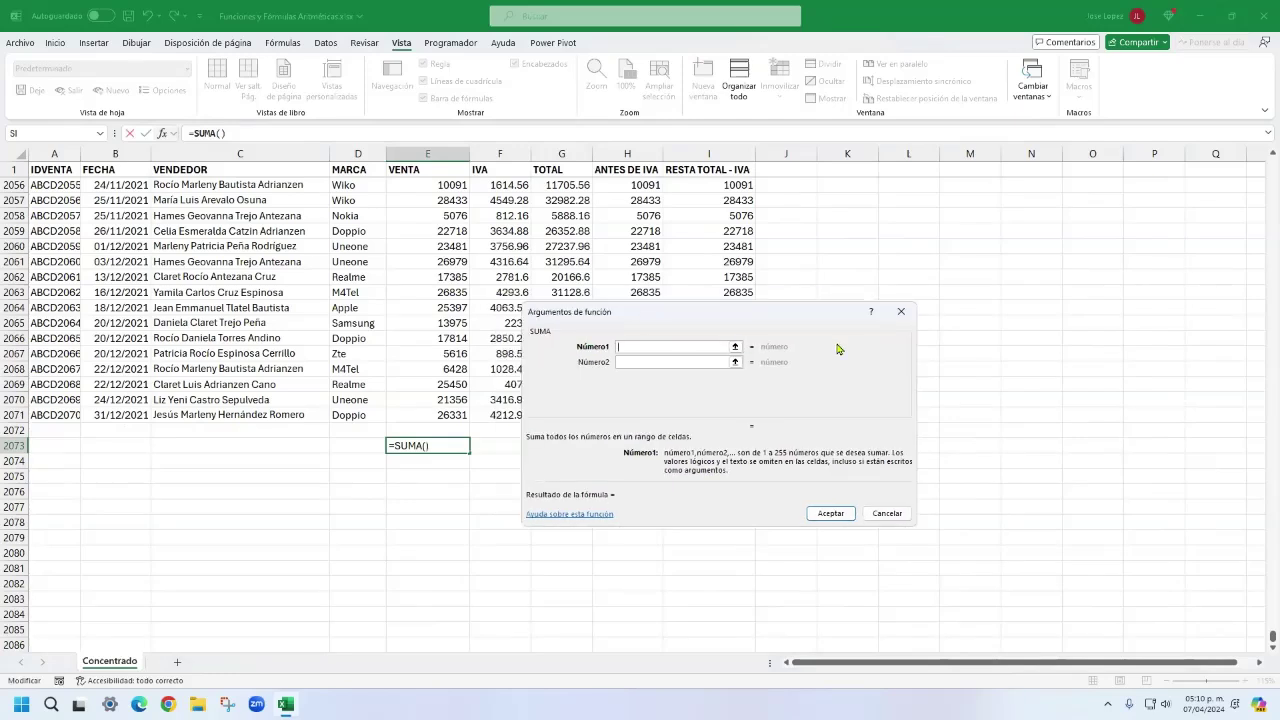
pyautogui.click(900, 311)
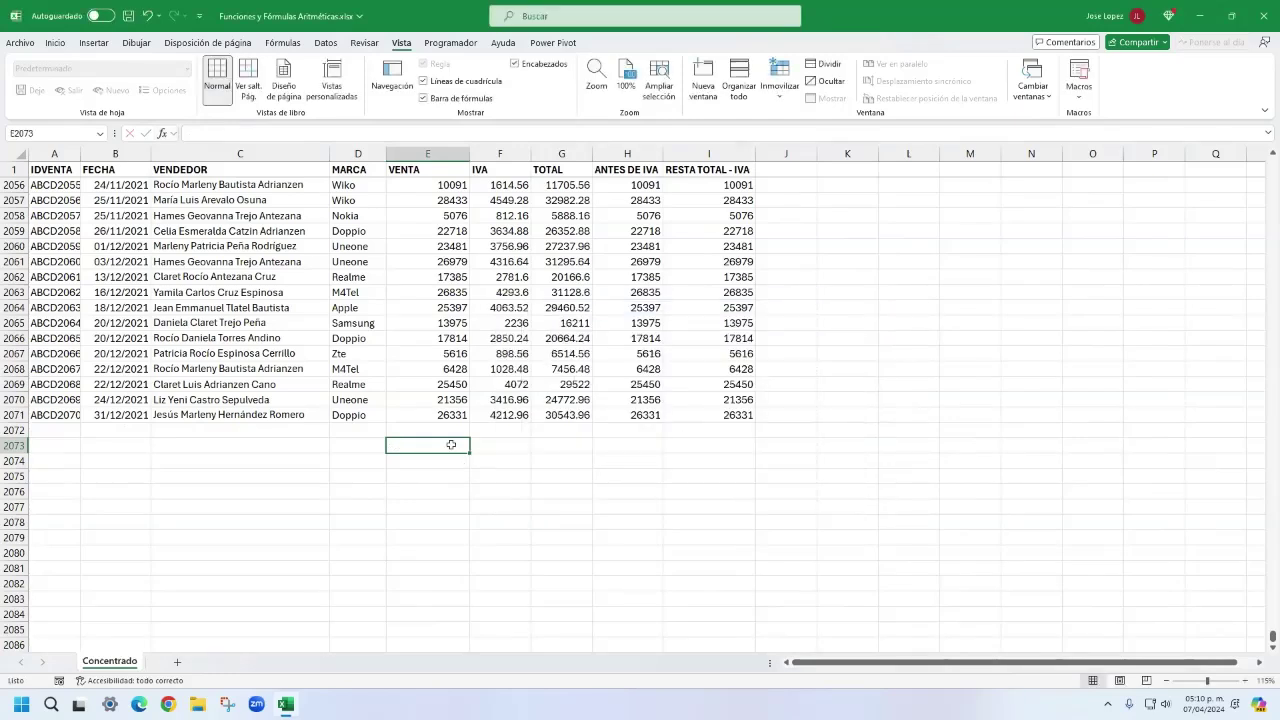
# - Review the SUMA function's arguments from cell E2073 and close them without entering a formula
pyautogui.write('=SUMA')
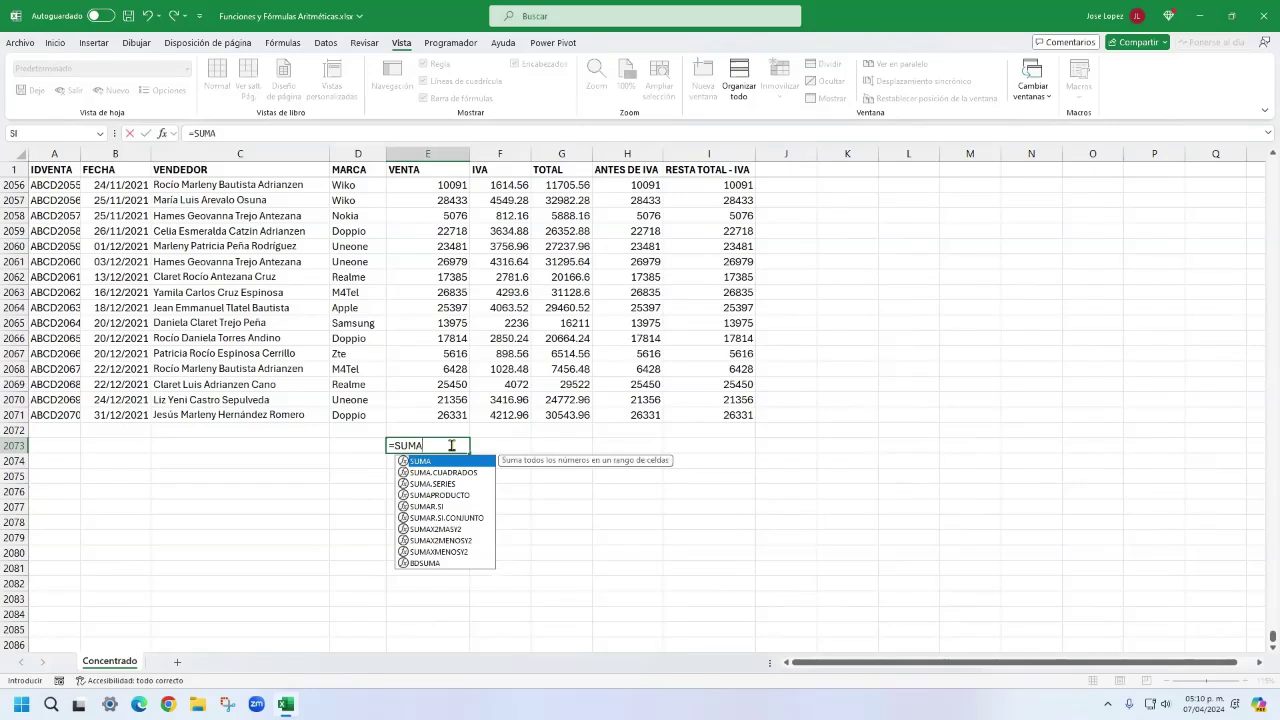
pyautogui.write('(')
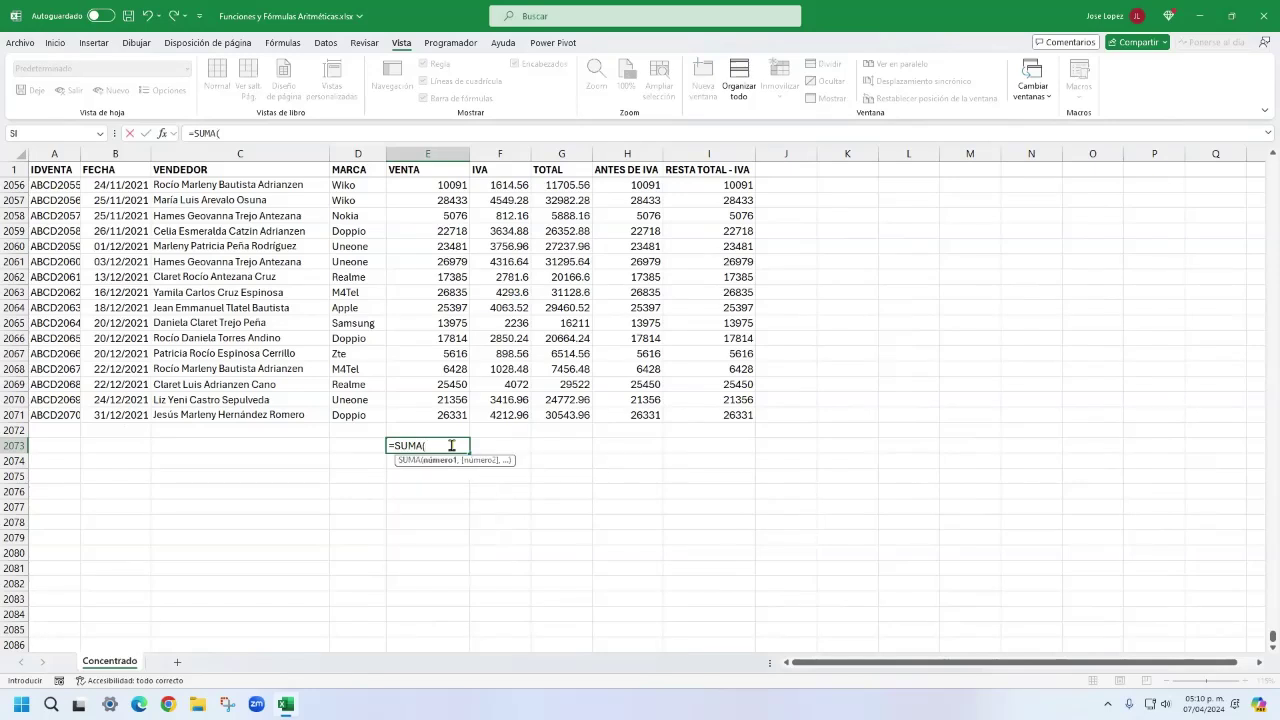
pyautogui.hotkey('ctrl', 'a')
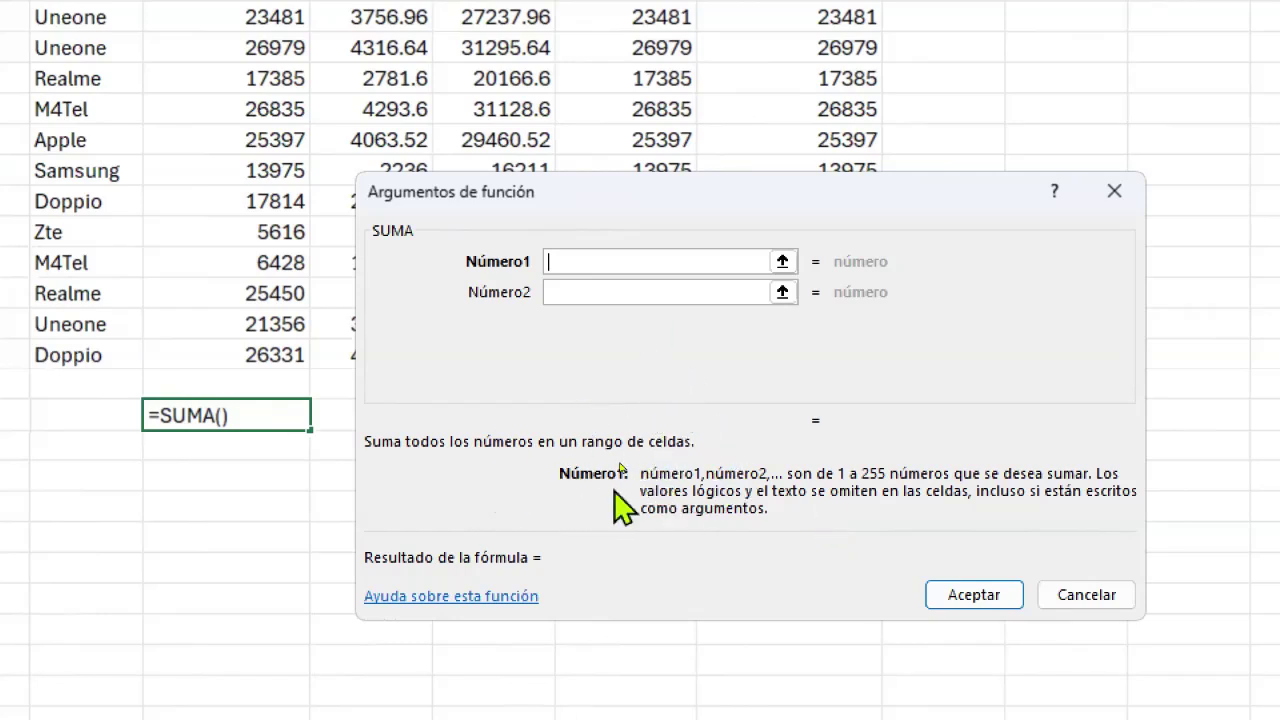
pyautogui.click(573, 291)
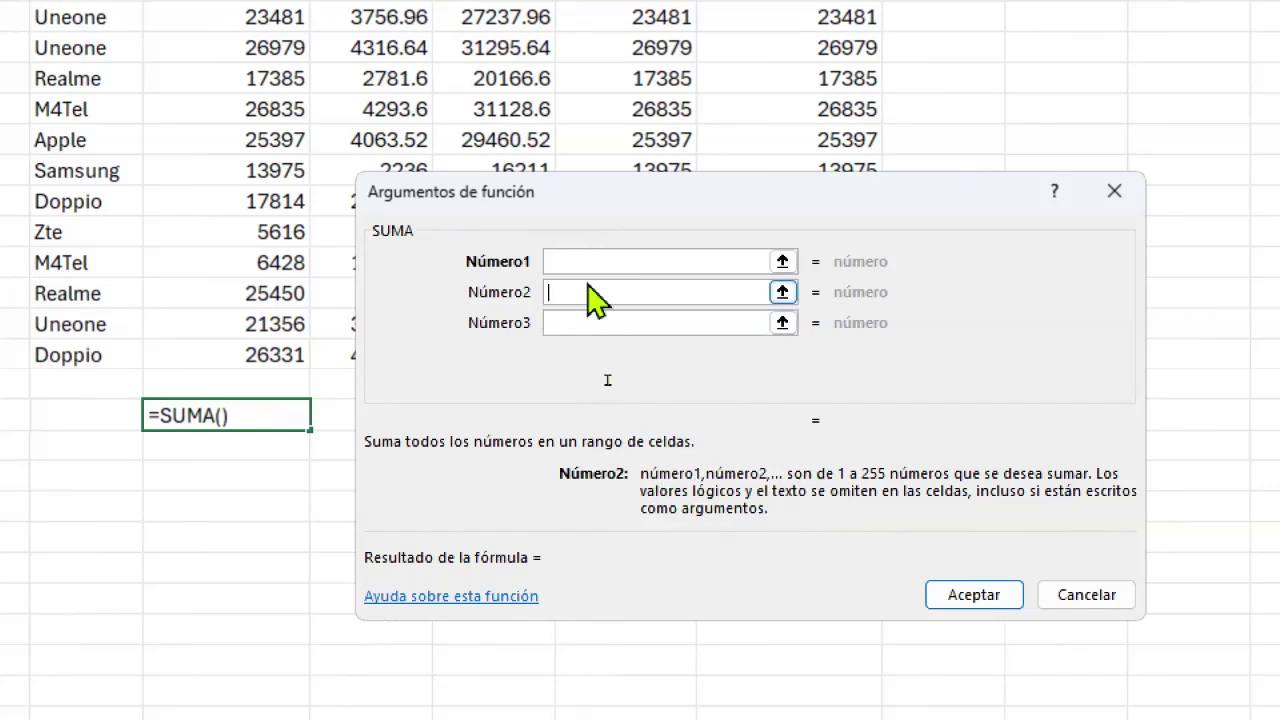
pyautogui.click(546, 264)
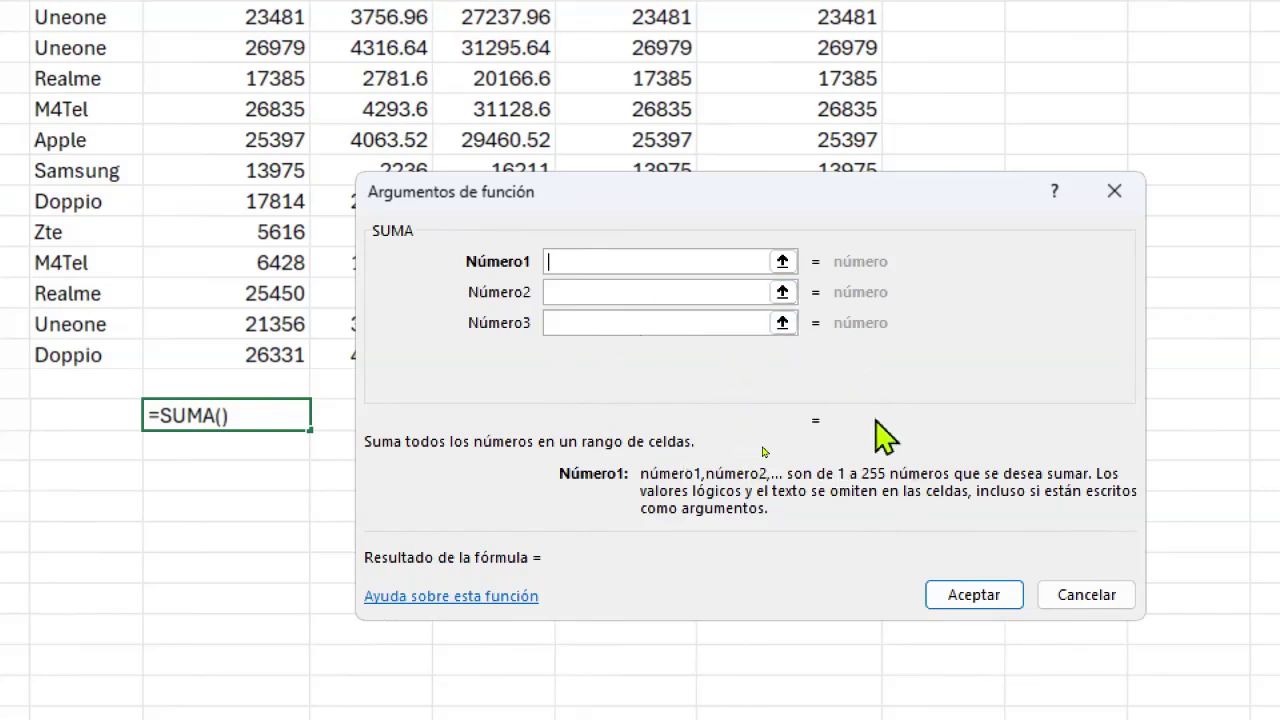
pyautogui.click(1114, 191)
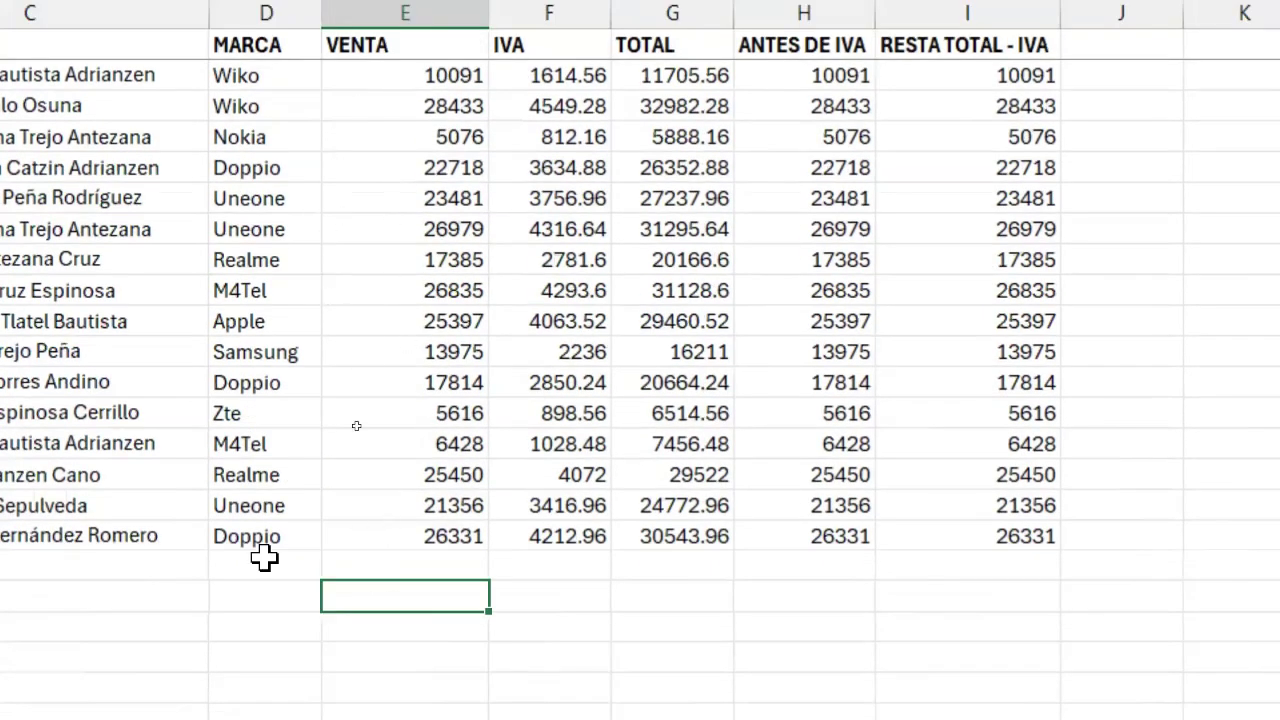
# - Sum the VENTA column in E2073 with =SUMA(E2:E2071)
pyautogui.write('=SUMA(')
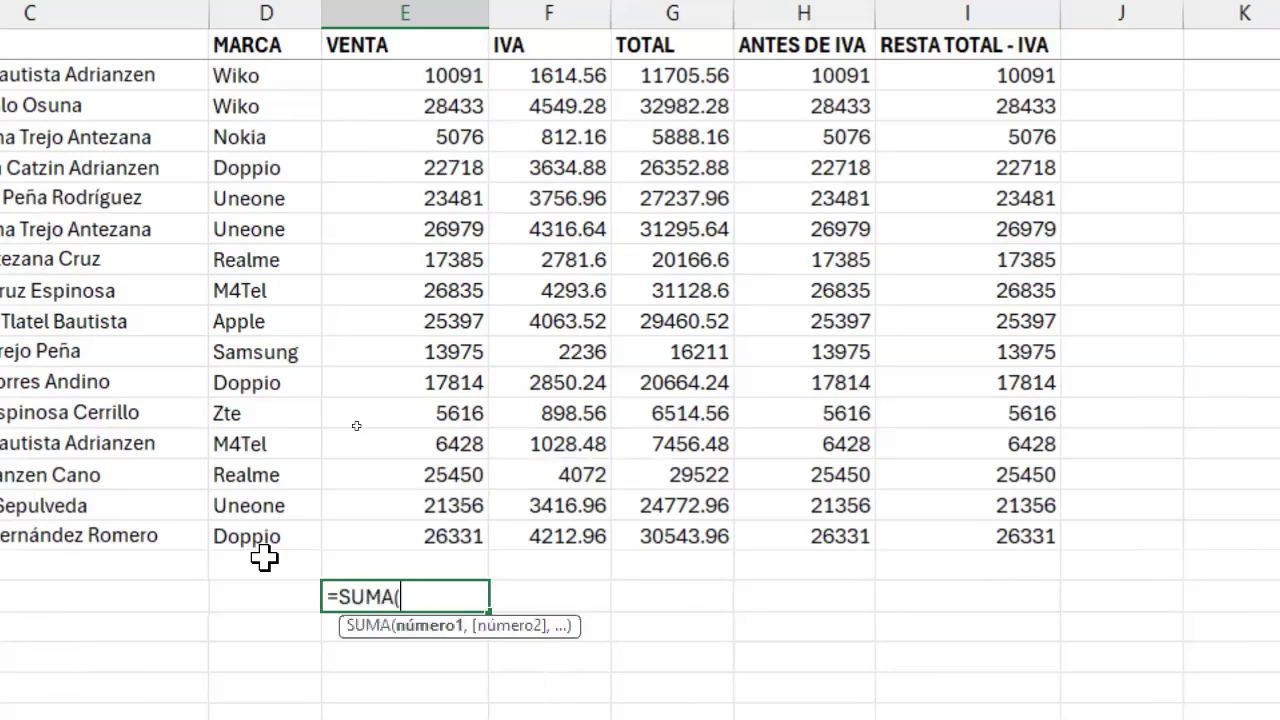
pyautogui.click(412, 538)
pyautogui.hotkey('ctrl', 'shift', 'Up')
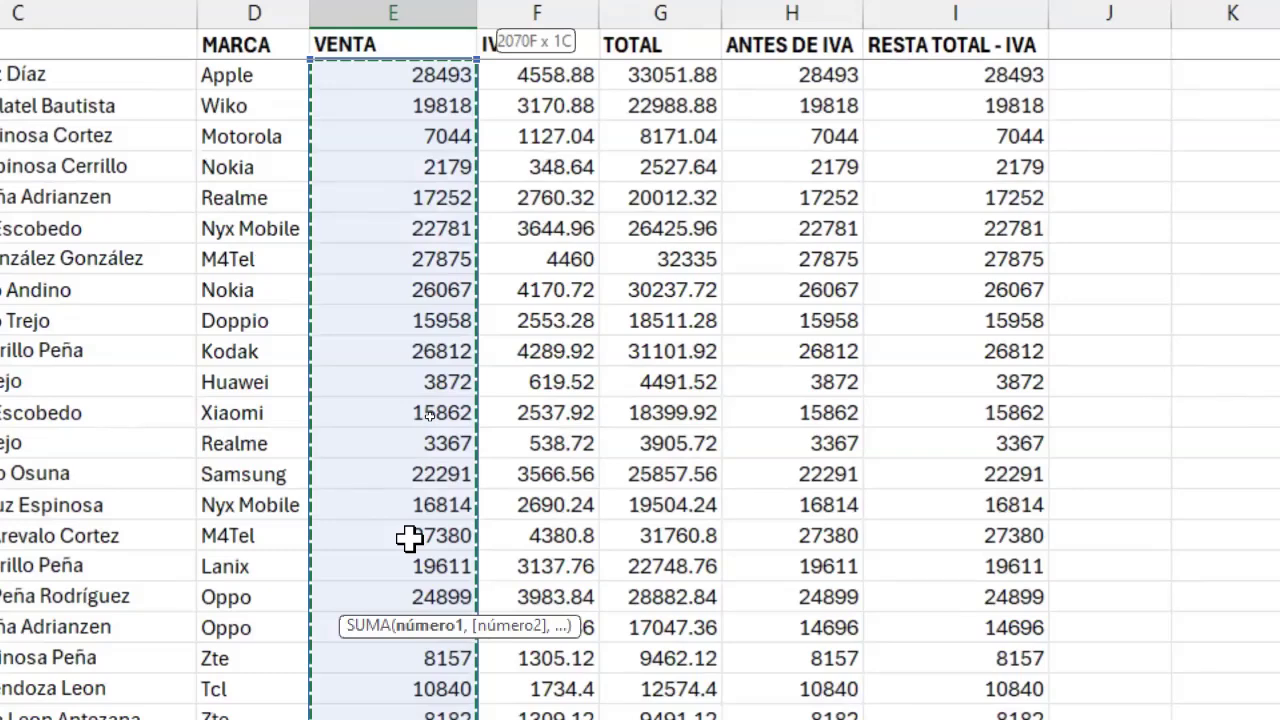
pyautogui.hotkey('ctrl', 'BackSpace')
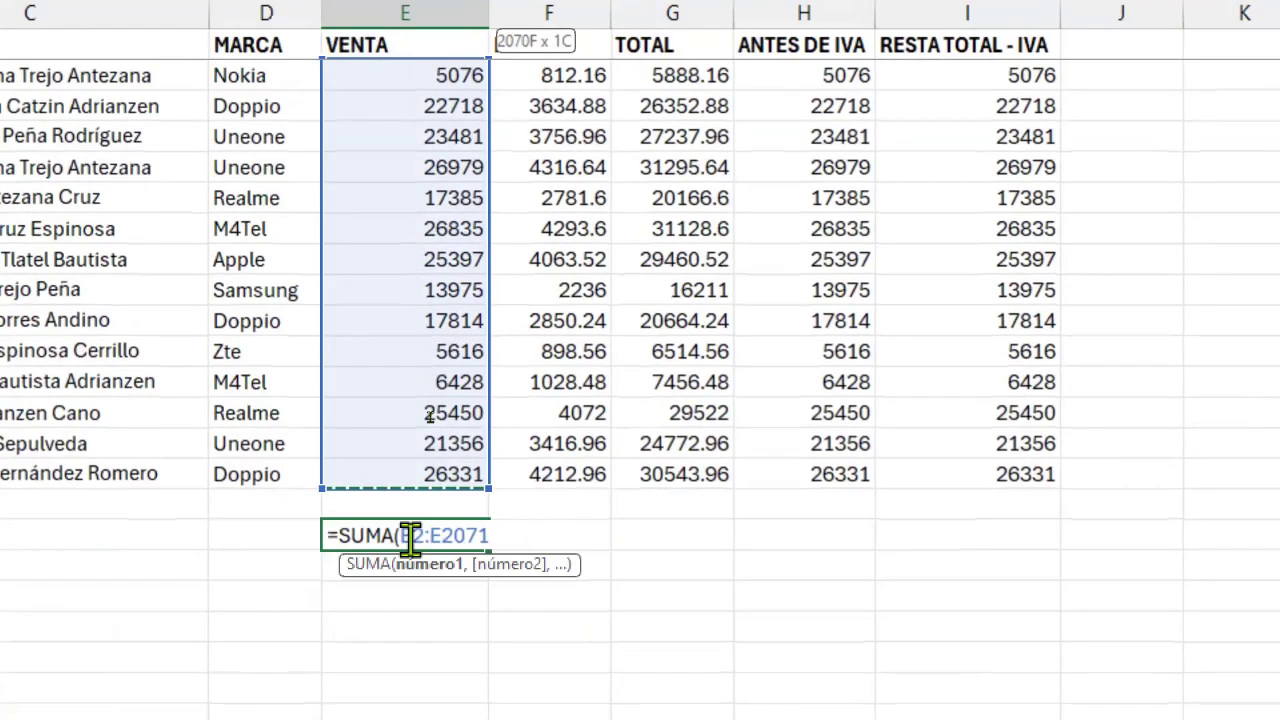
pyautogui.write(')')
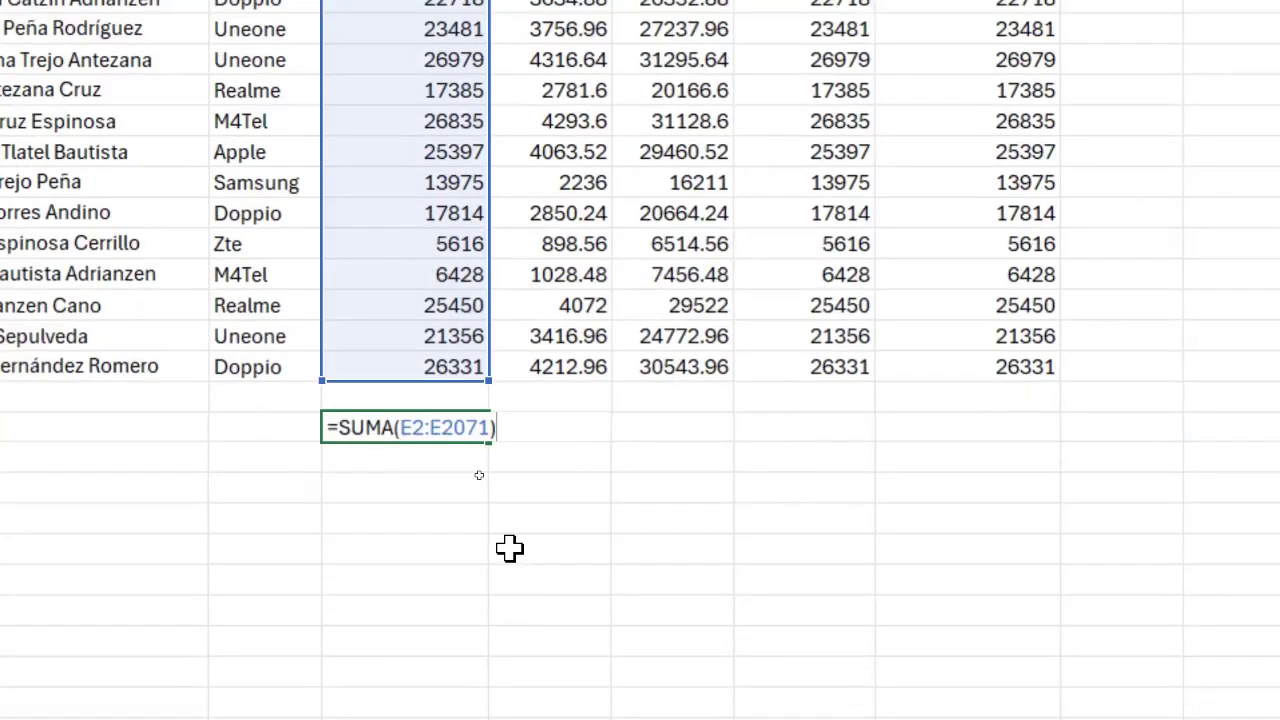
pyautogui.press('Return')
pyautogui.press('Up')
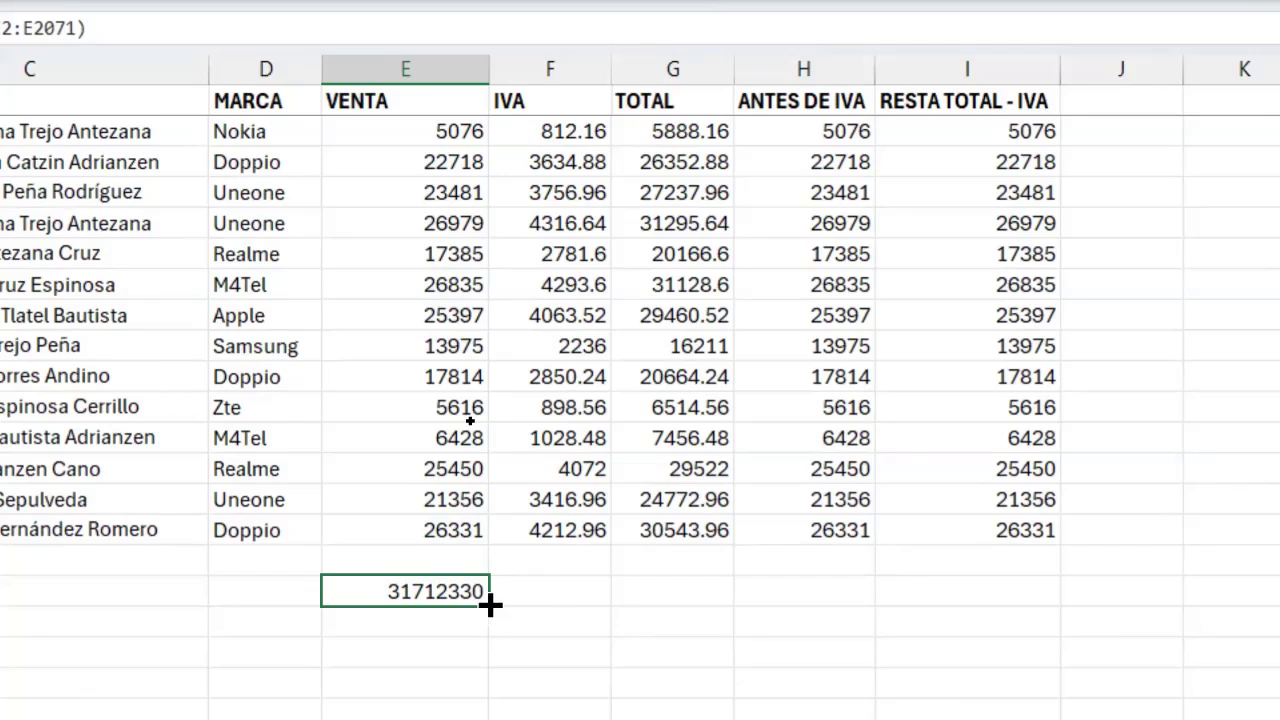
# - Copy the VENTA sum across to F2073 and G2073 and check the ranges of the IVA and TOTAL formulas
pyautogui.moveTo(491, 603); pyautogui.dragTo(679, 595)
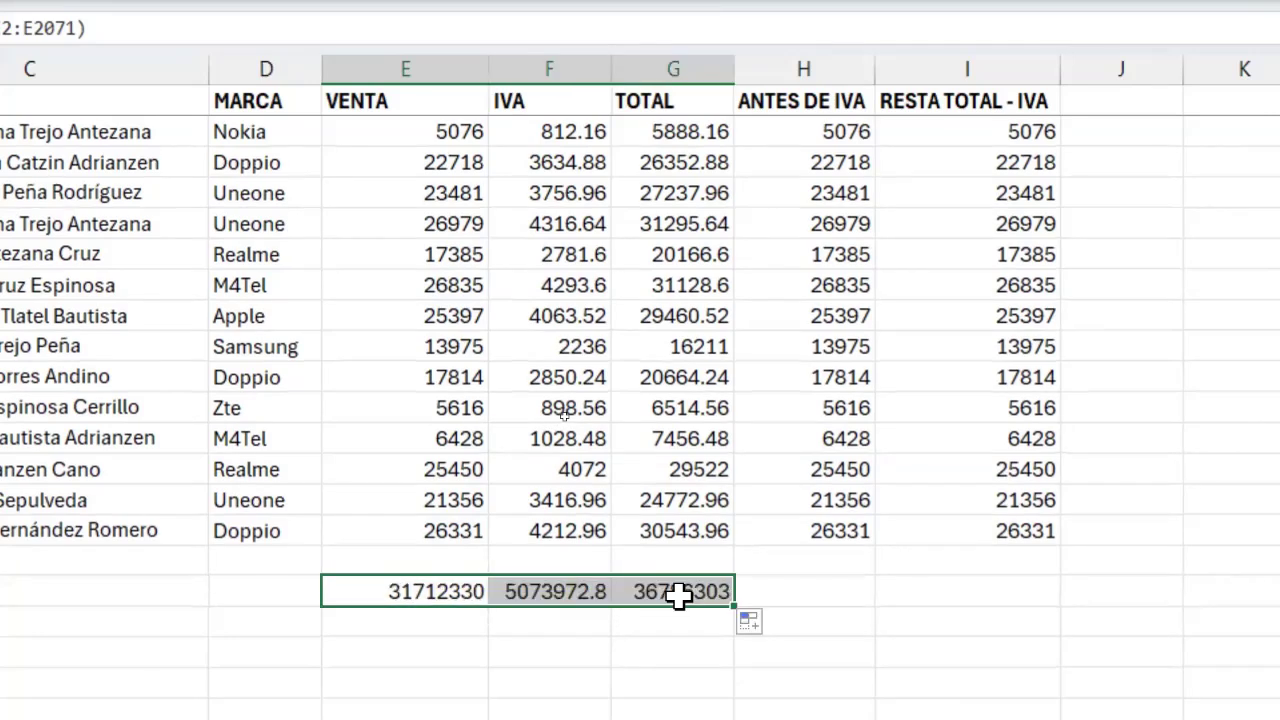
pyautogui.doubleClick(565, 591)
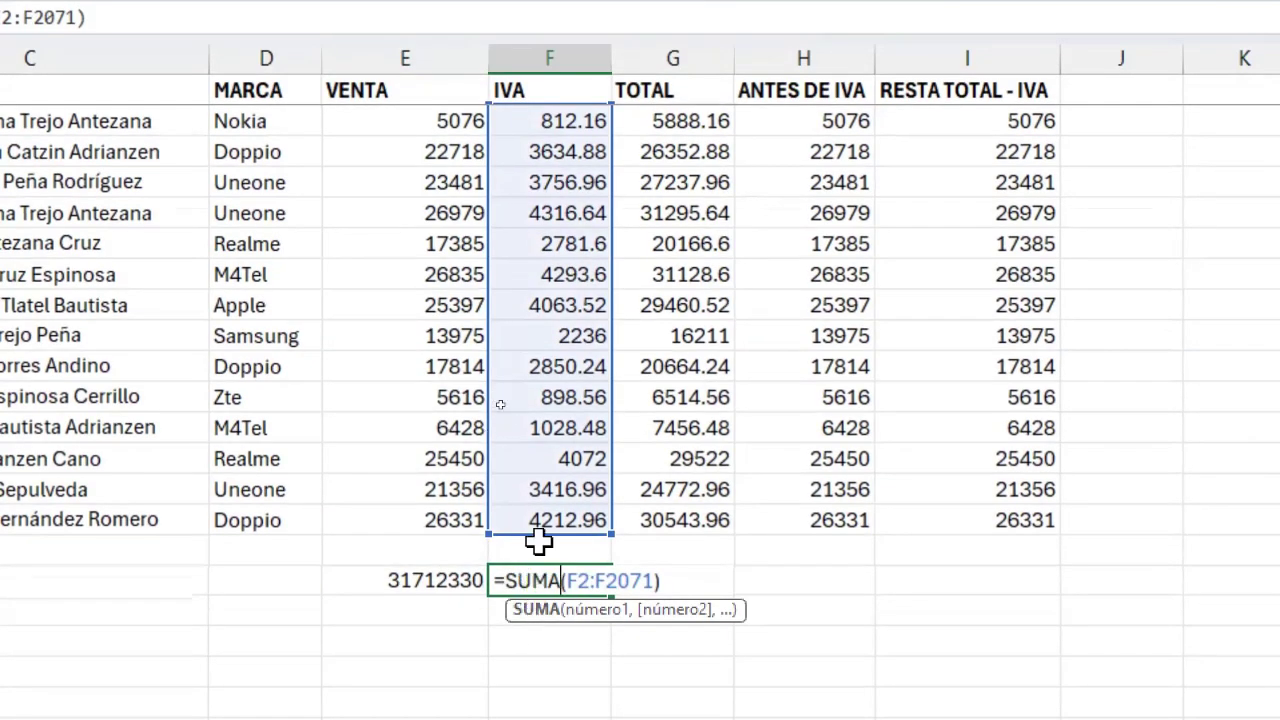
pyautogui.click(643, 580)
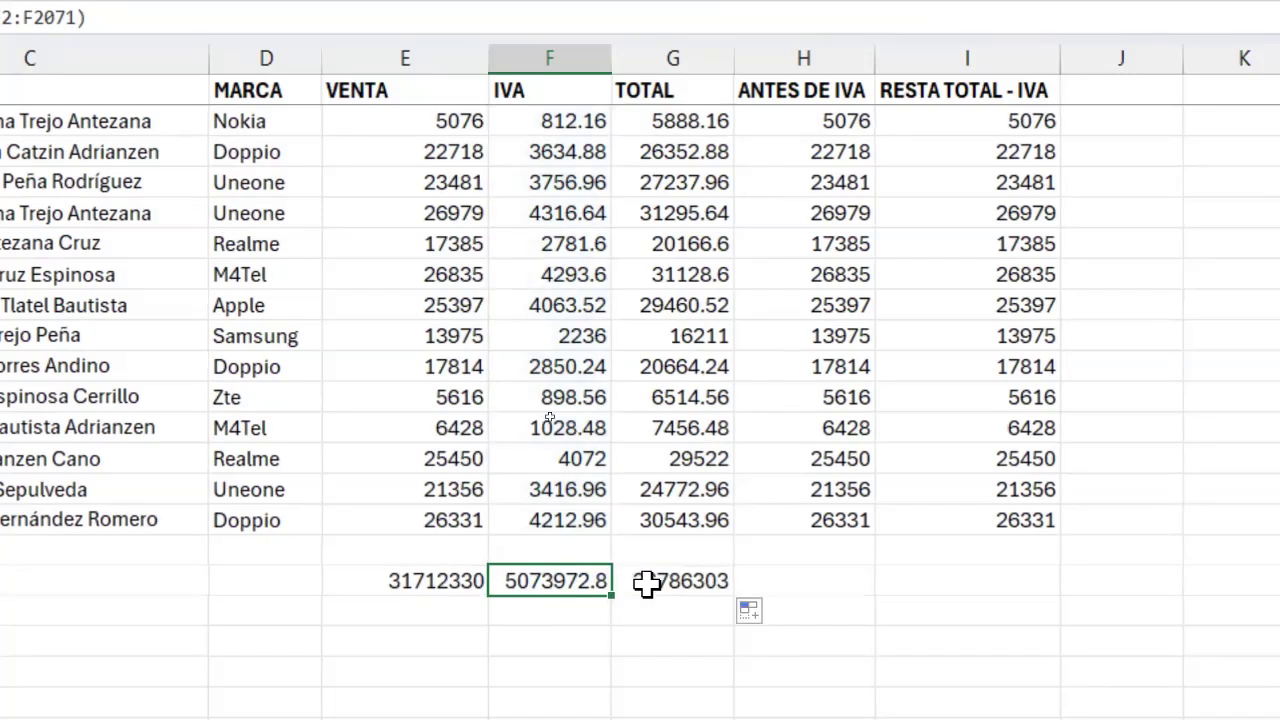
pyautogui.doubleClick(648, 581)
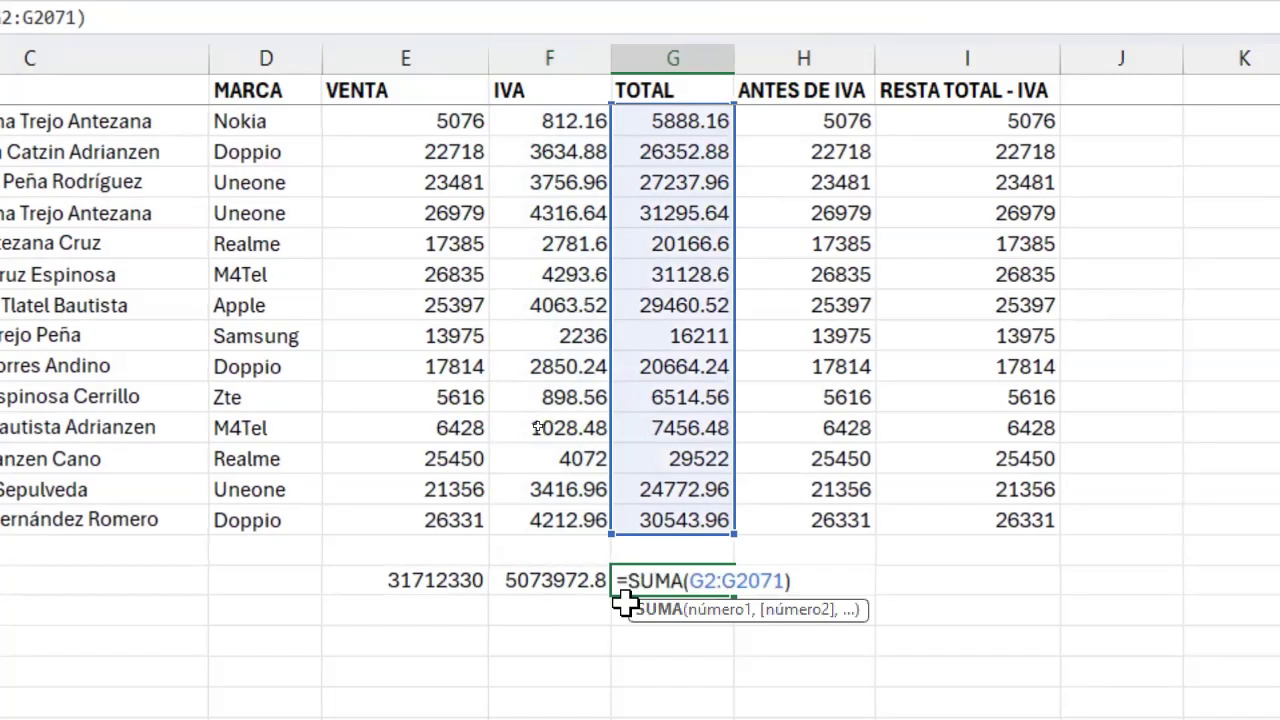
pyautogui.press('Escape')
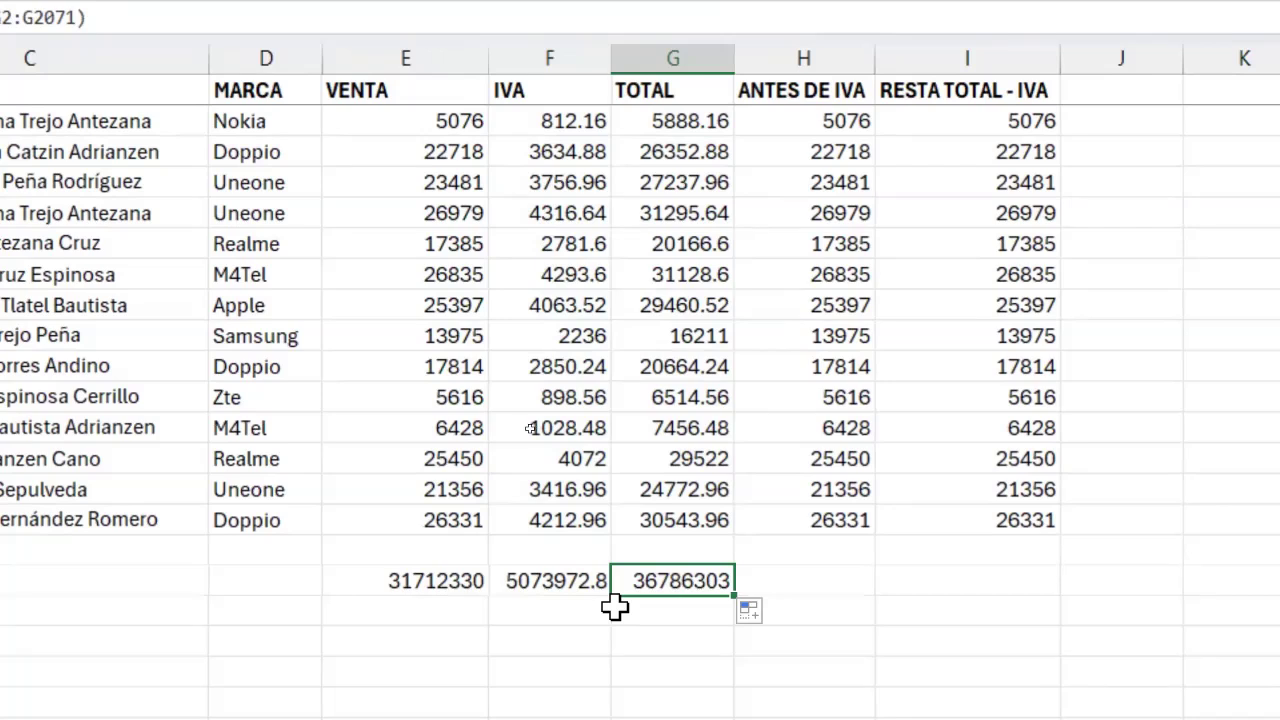
# - Clear the three sums in E2073:G2073 and return to cell E2073
pyautogui.moveTo(455, 585); pyautogui.dragTo(620, 583)
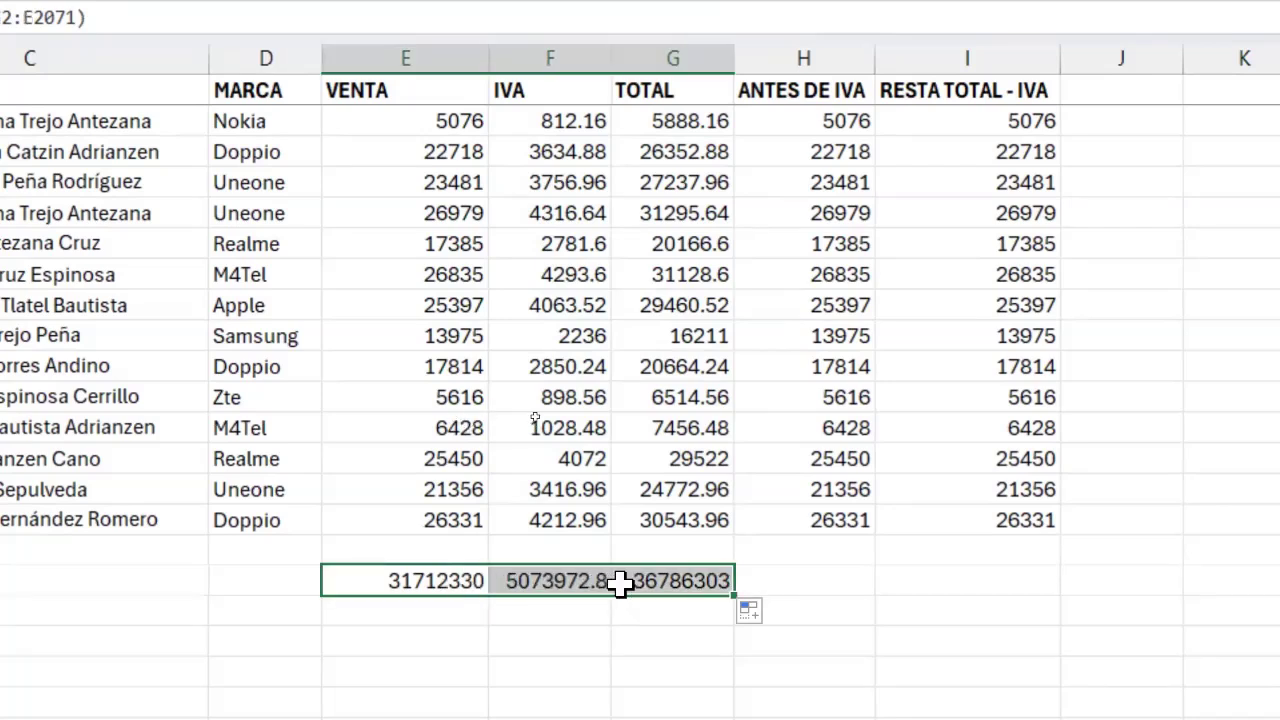
pyautogui.press('Delete')
pyautogui.press('Up')
pyautogui.press('Down')
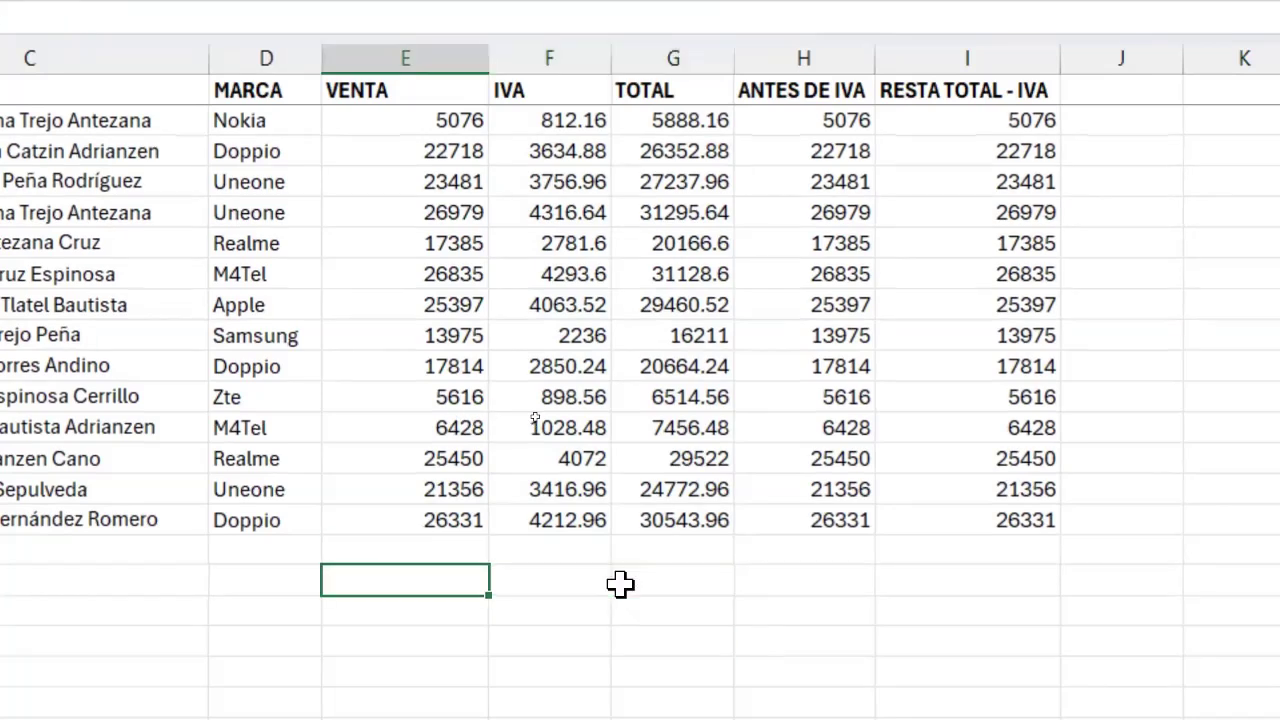
# - Insert automatic sums in E2073:G2073 for VENTA, IVA and TOTAL, and check the formula in E2073
pyautogui.hotkey('shift', 'Right')
pyautogui.hotkey('shift', 'Right')
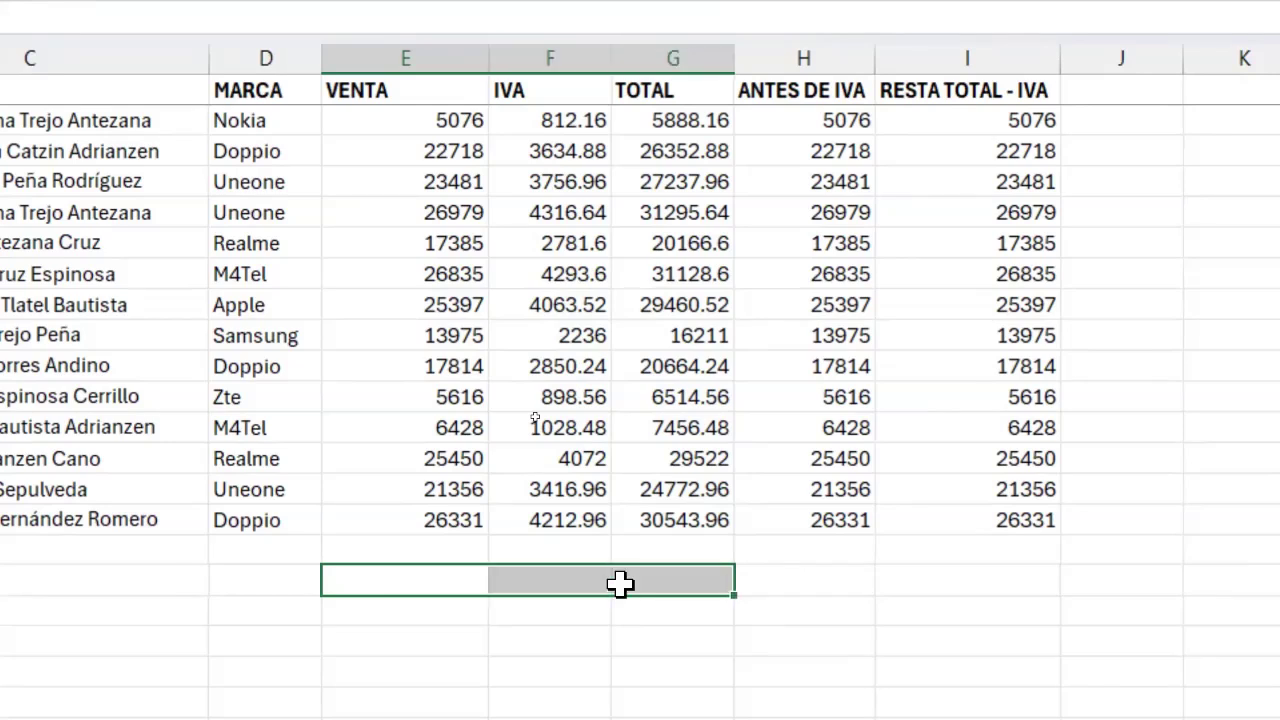
pyautogui.hotkey('alt', '=')
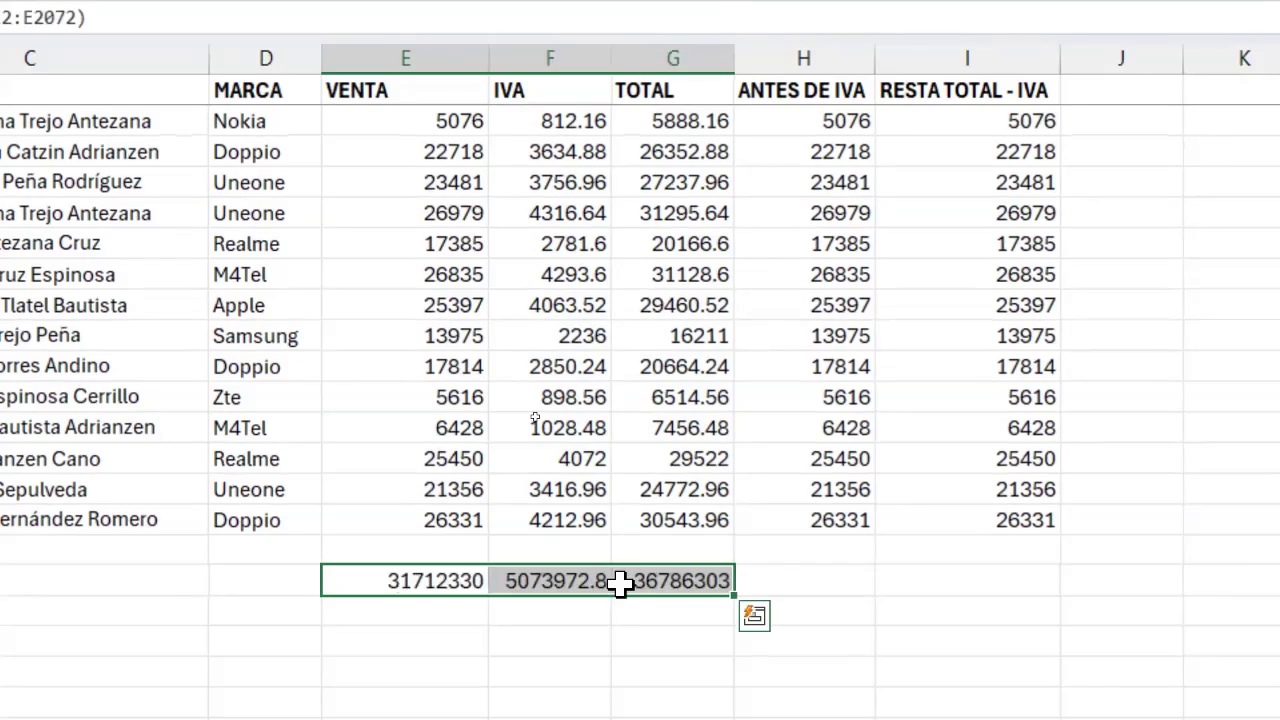
pyautogui.doubleClick(406, 580)
pyautogui.press('Escape')
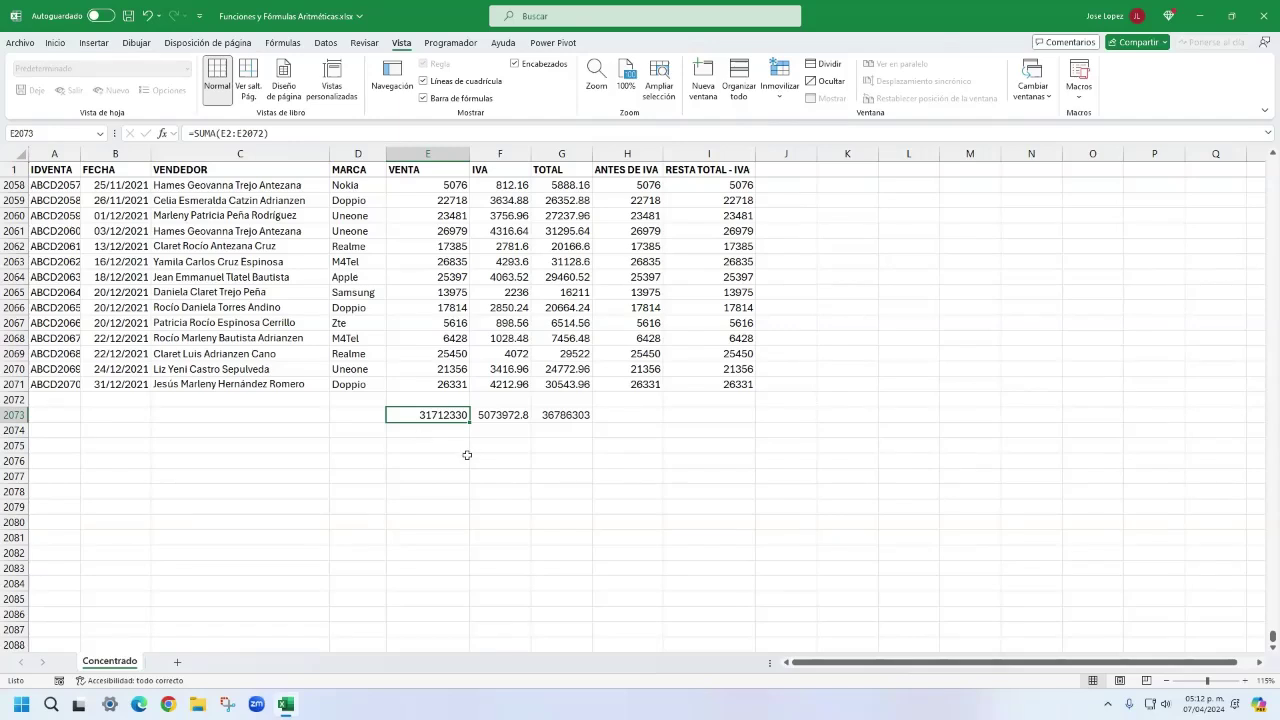
# - Review the PROMEDIO function's arguments from cell E2075 and close them without entering a formula
pyautogui.click(452, 445)
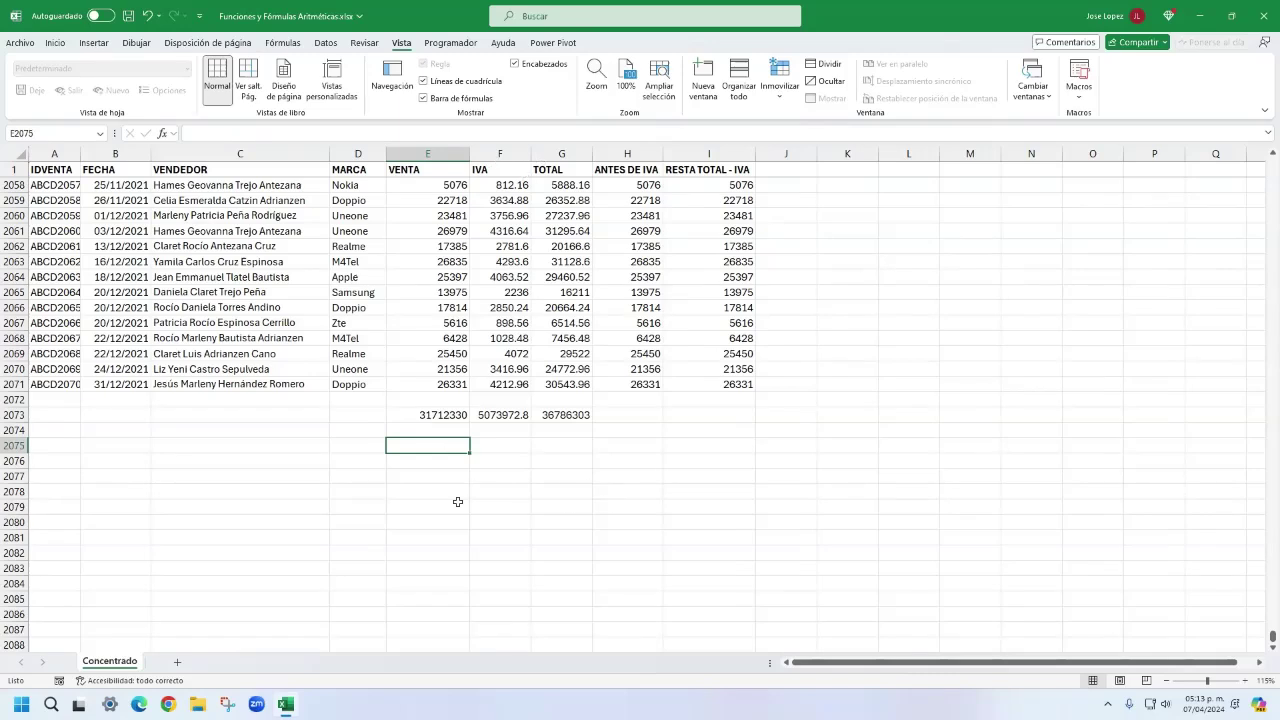
pyautogui.write('=PORMDIO')
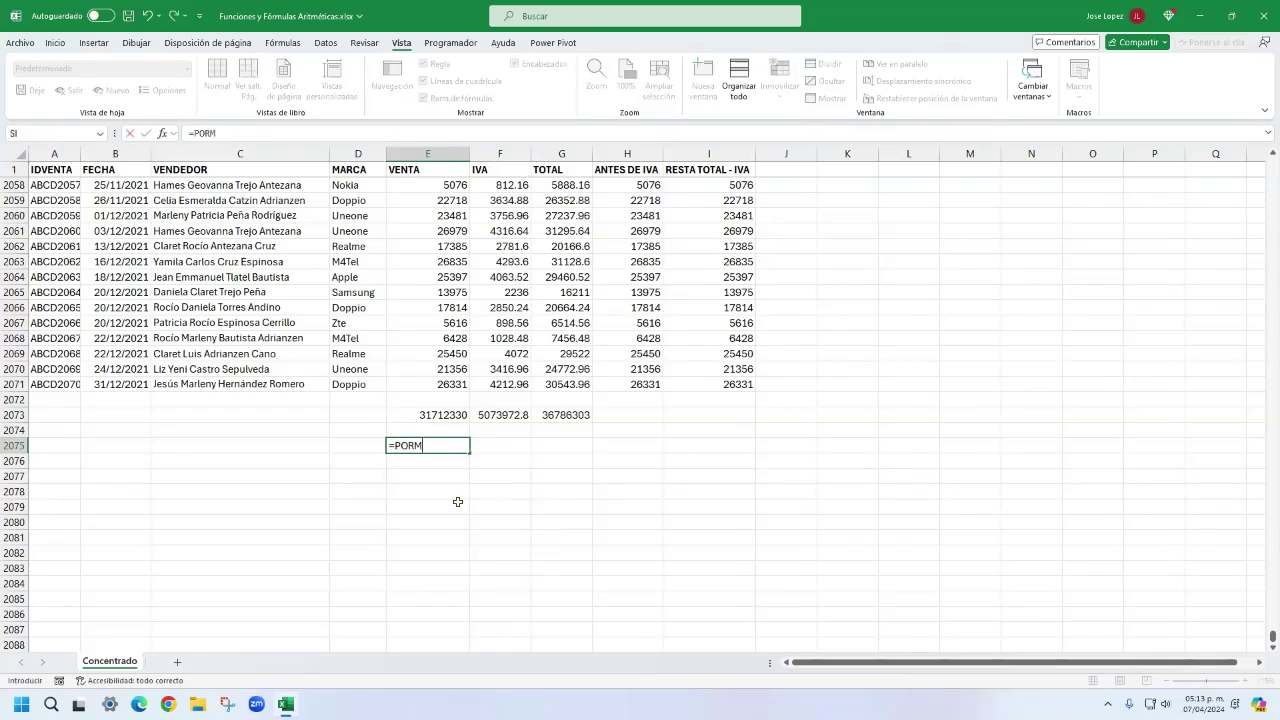
pyautogui.press('BackSpace')
pyautogui.press('BackSpace')
pyautogui.press('BackSpace')
pyautogui.press('BackSpace')
pyautogui.press('BackSpace')
pyautogui.press('BackSpace')
pyautogui.write('R')
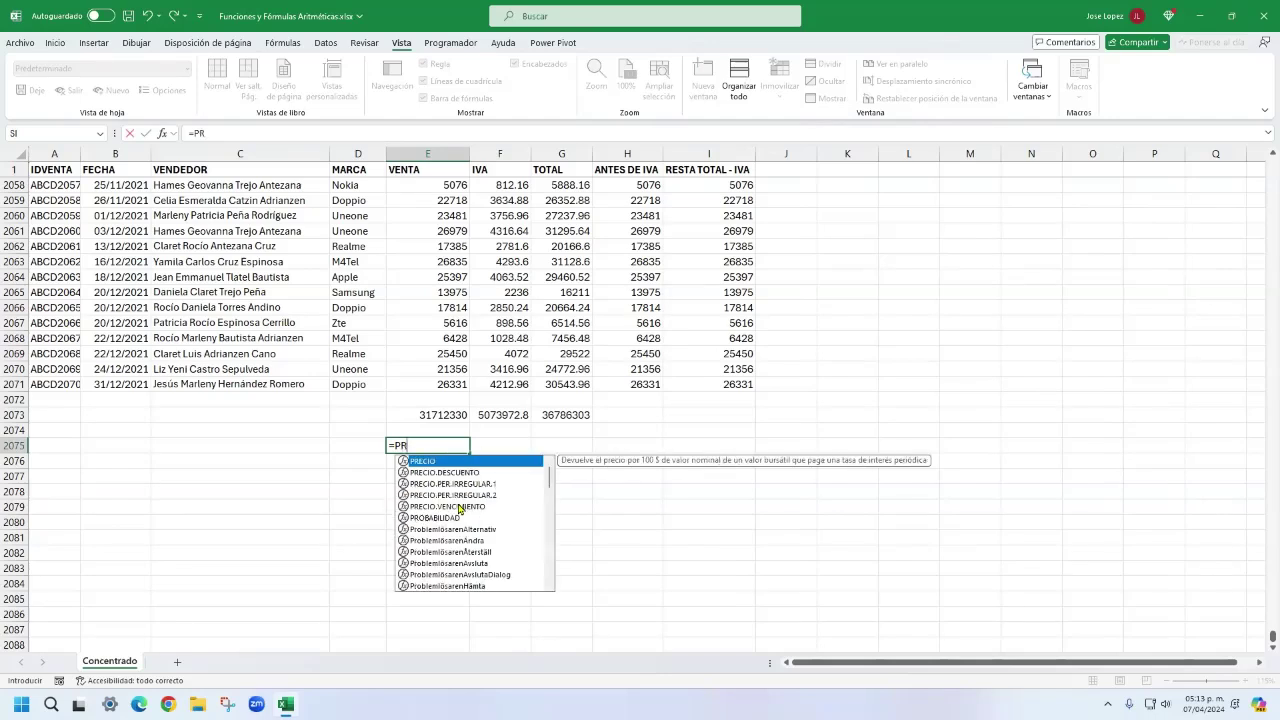
pyautogui.write('OMEDIO(')
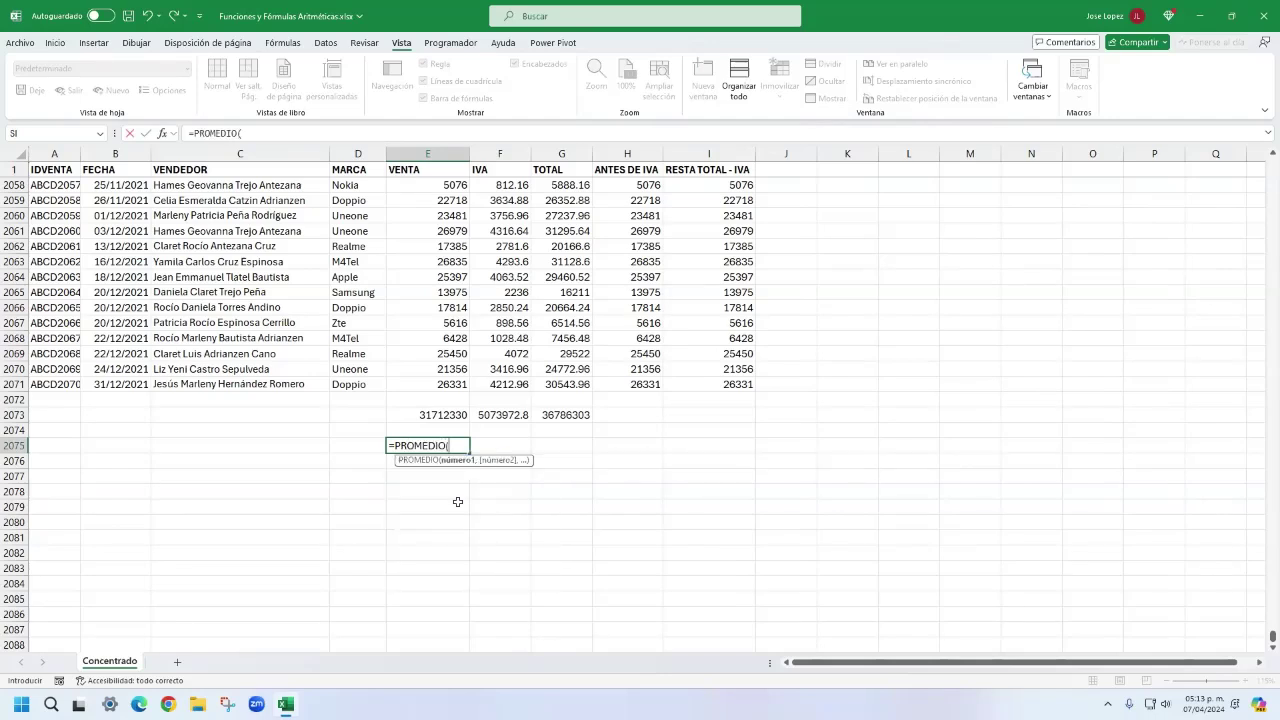
pyautogui.hotkey('ctrl', 'a')
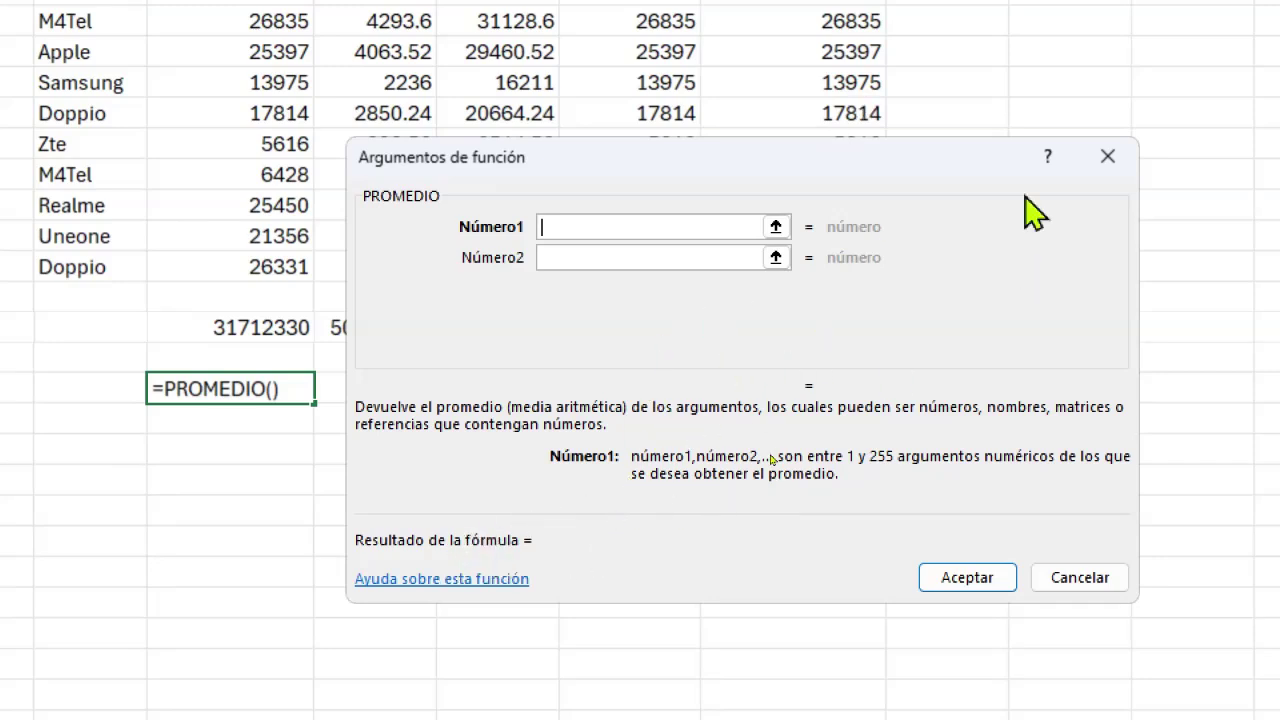
pyautogui.click(1103, 157)
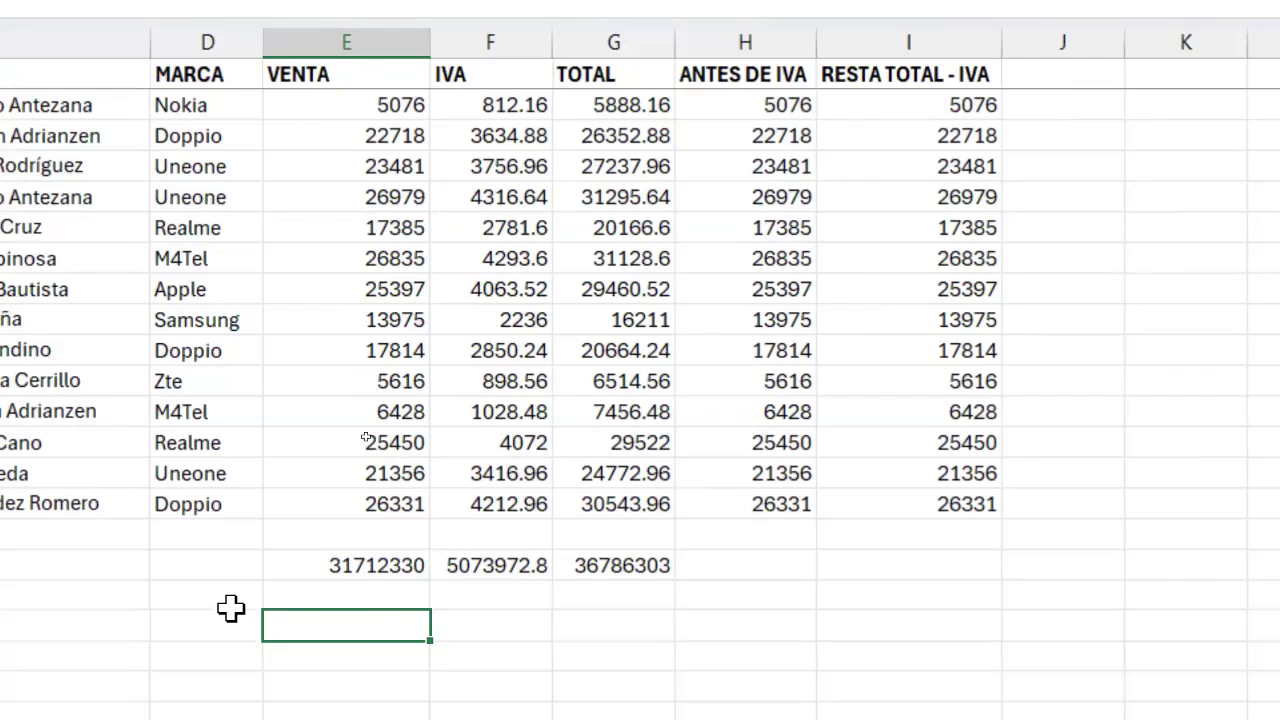
# - Start a formula in E2075 with the PROMEDIO function, looking over the suggested function variants
pyautogui.write('p')
pyautogui.press('BackSpace')
pyautogui.write('=PROME')
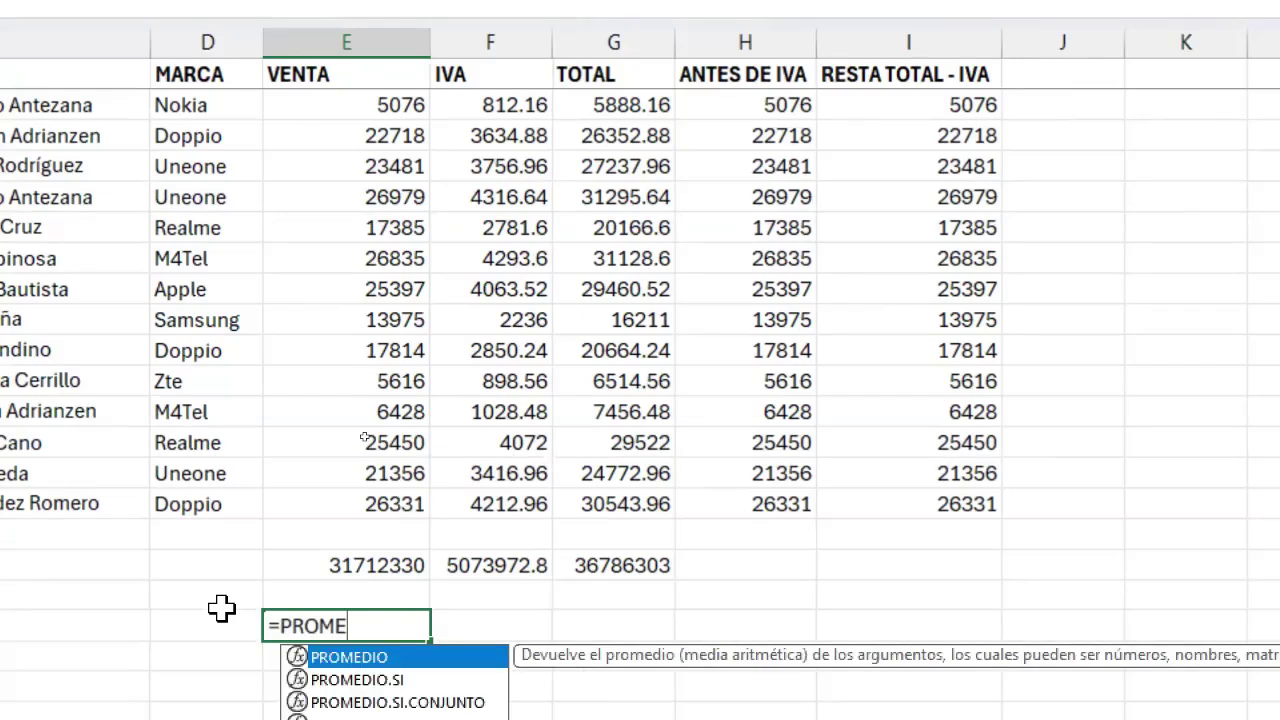
pyautogui.press('Tab')
pyautogui.press('BackSpace')
pyautogui.press('BackSpace')
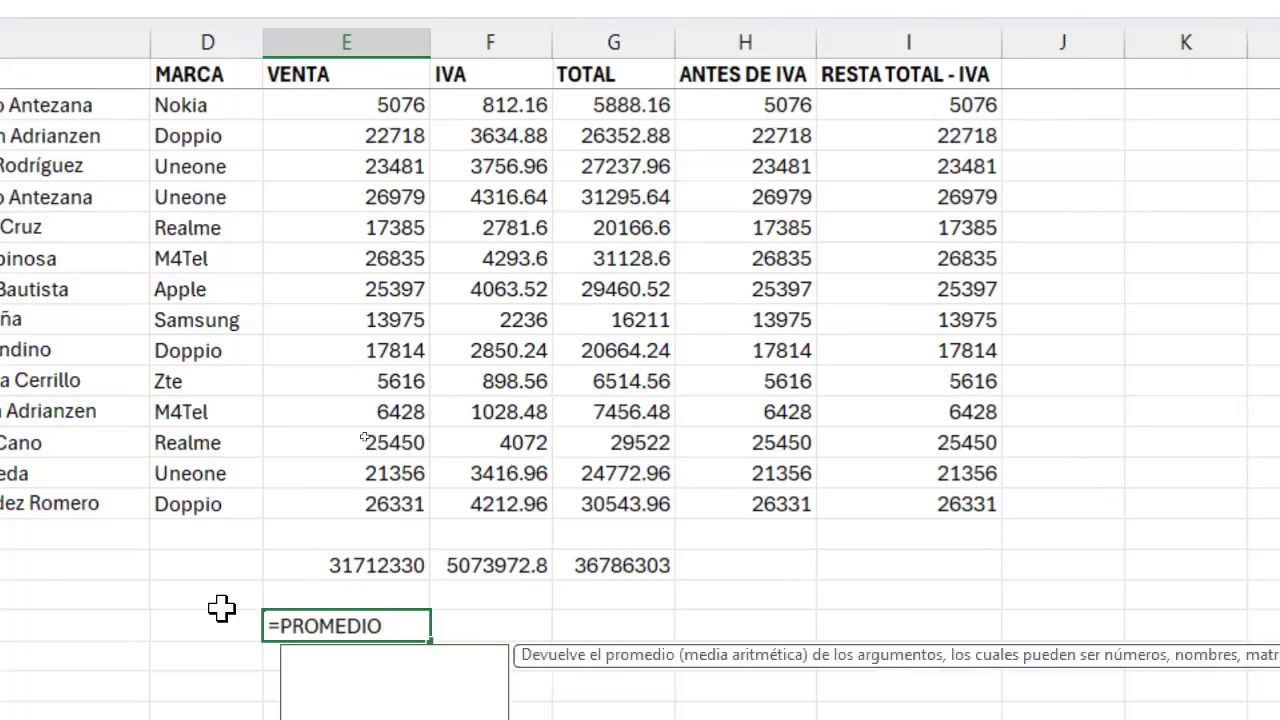
pyautogui.scroll(-3, 270, 625)
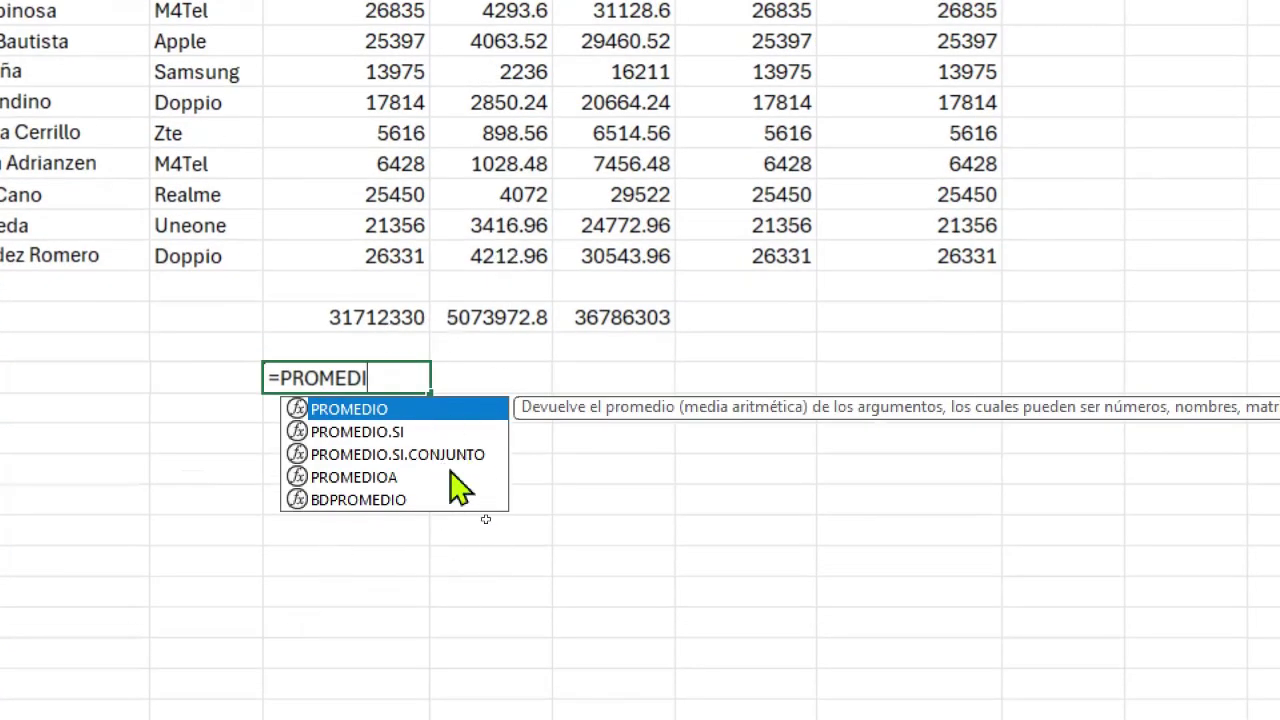
pyautogui.scroll(2, 457, 89)
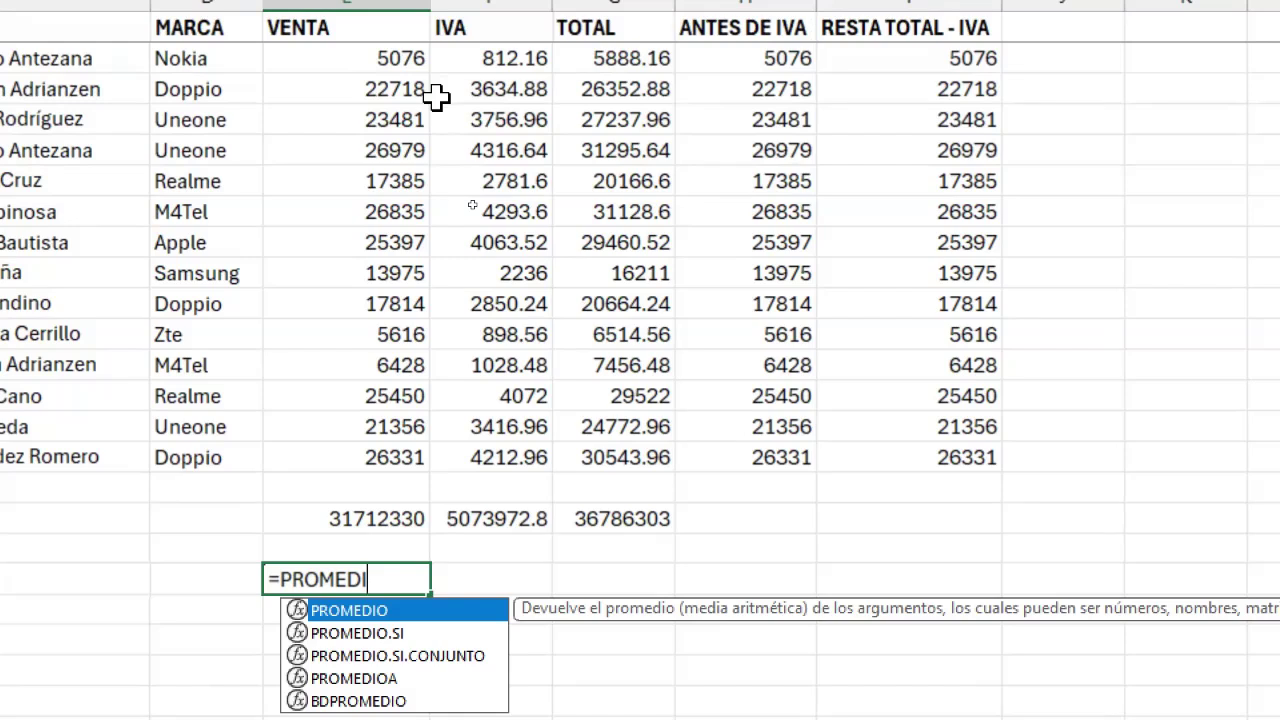
pyautogui.press('Tab')
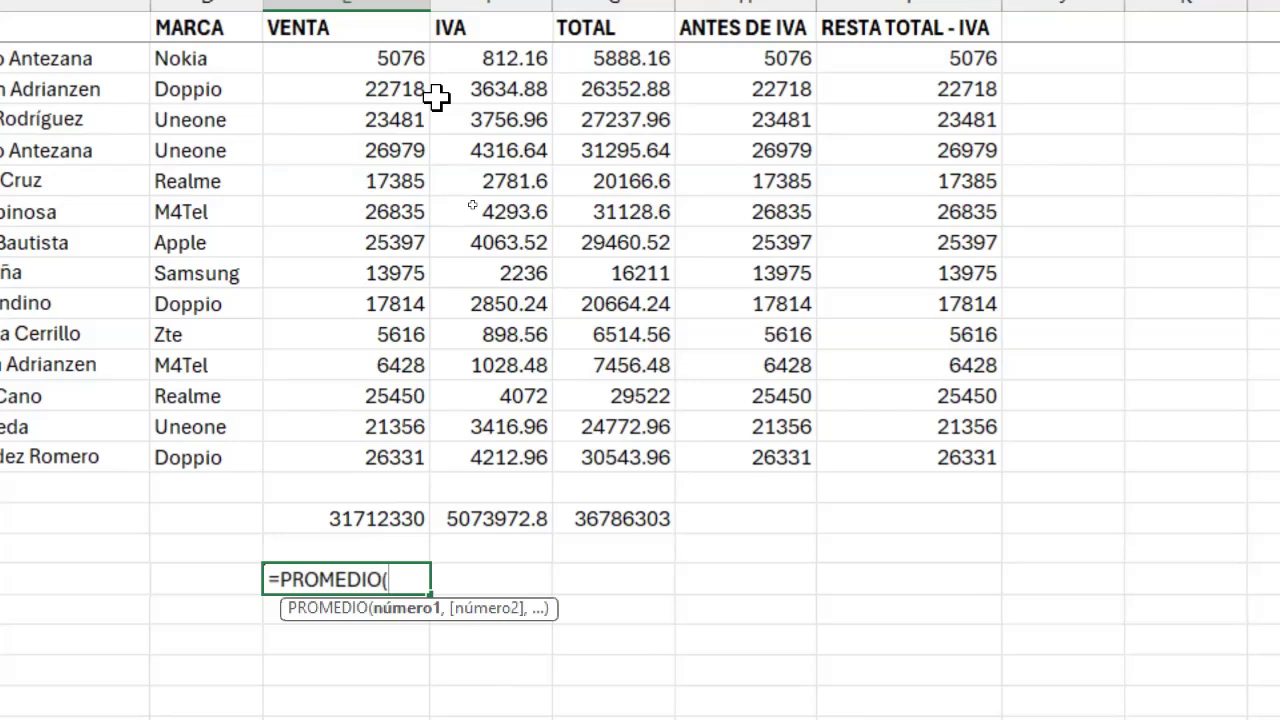
# - Complete the PROMEDIO formula in E2075 with the VENTA range E2:E2071, leaving out the header, and return to that cell
pyautogui.click(373, 457)
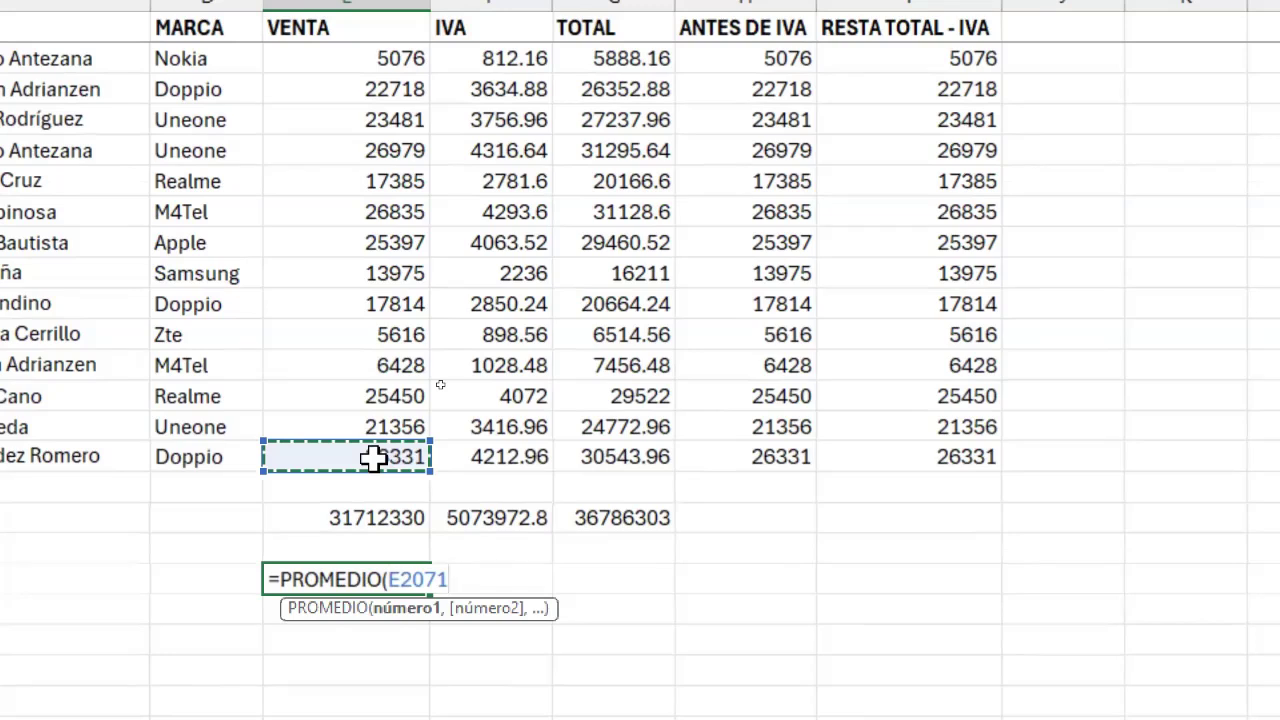
pyautogui.hotkey('ctrl', 'shift', 'Up')
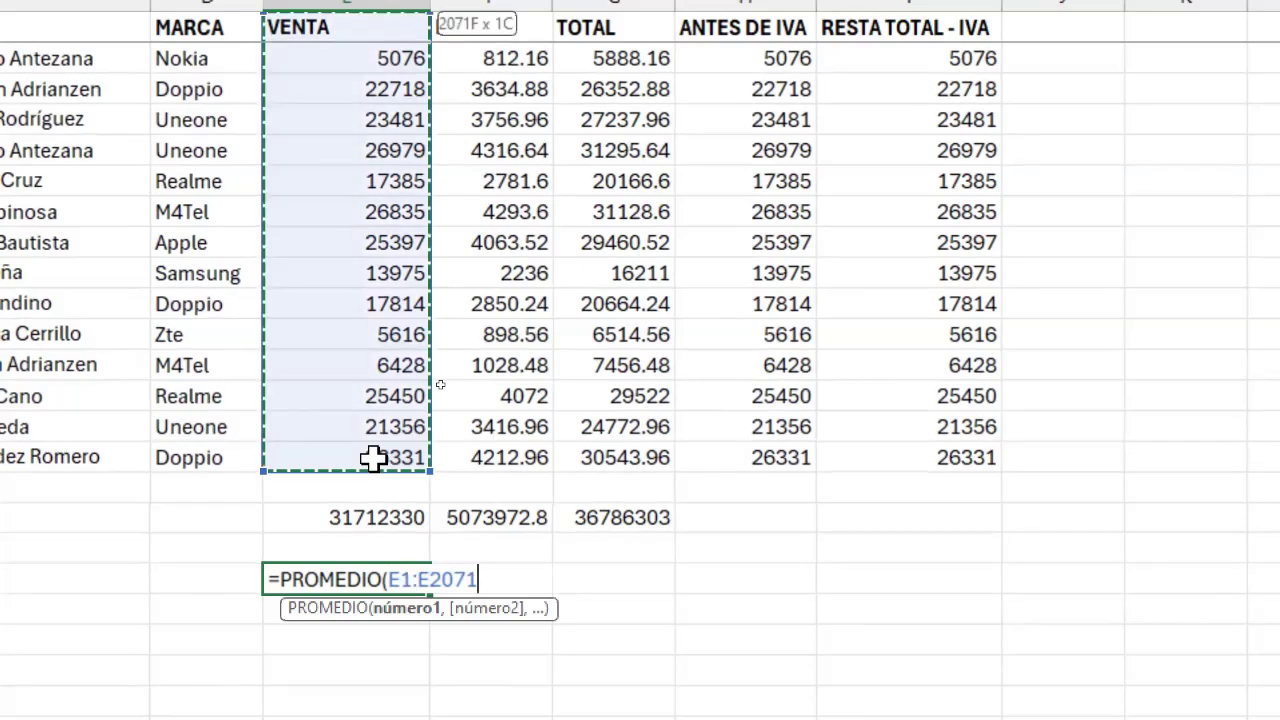
pyautogui.hotkey('shift', 'Down')
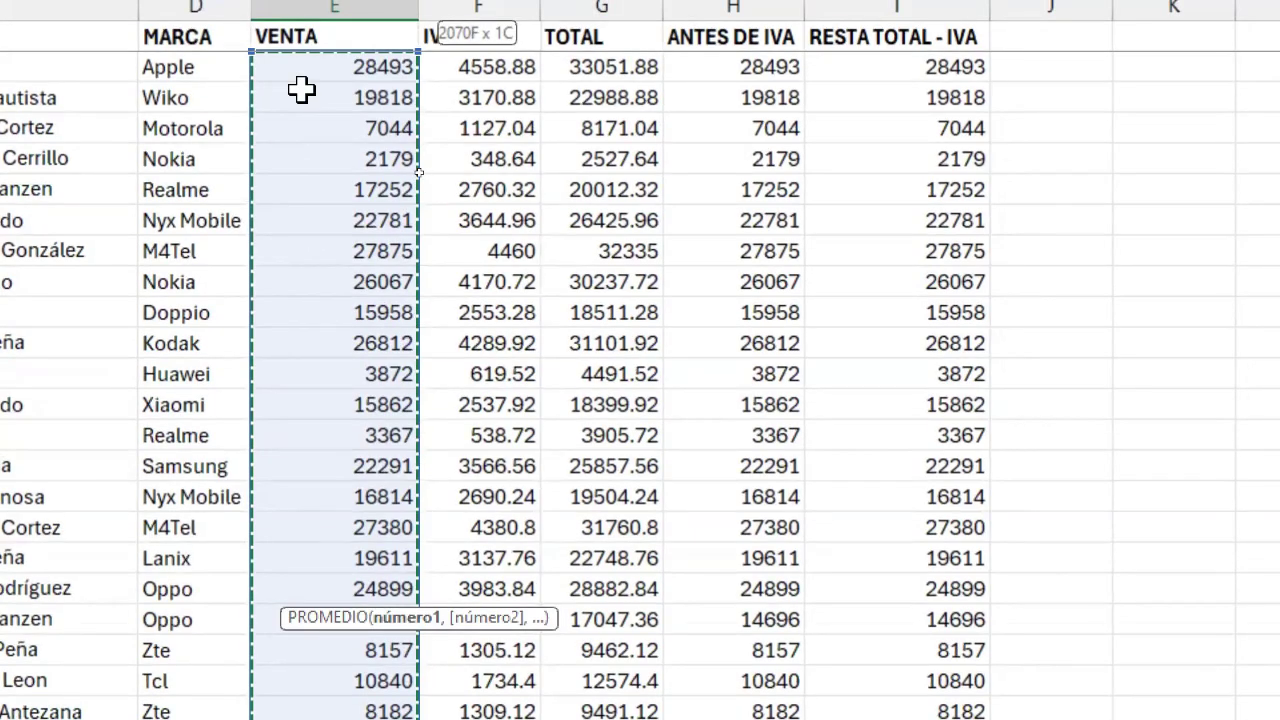
pyautogui.hotkey('ctrl', 'BackSpace')
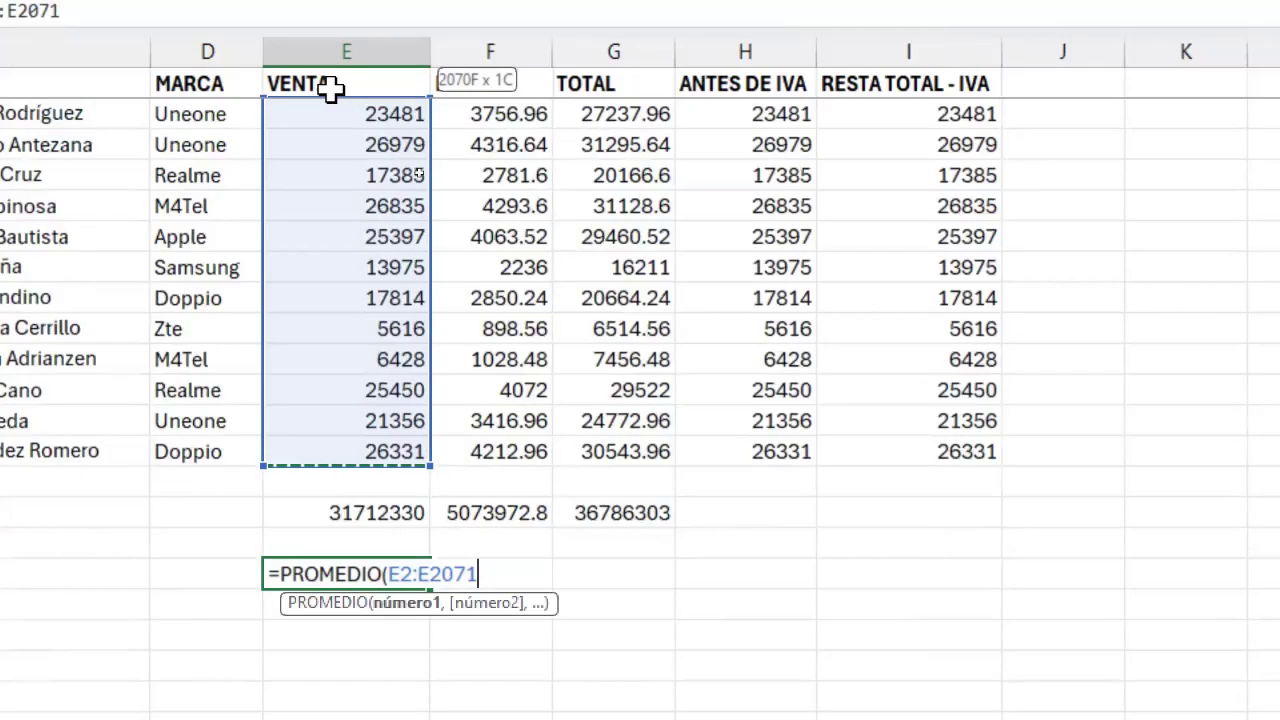
pyautogui.write(')')
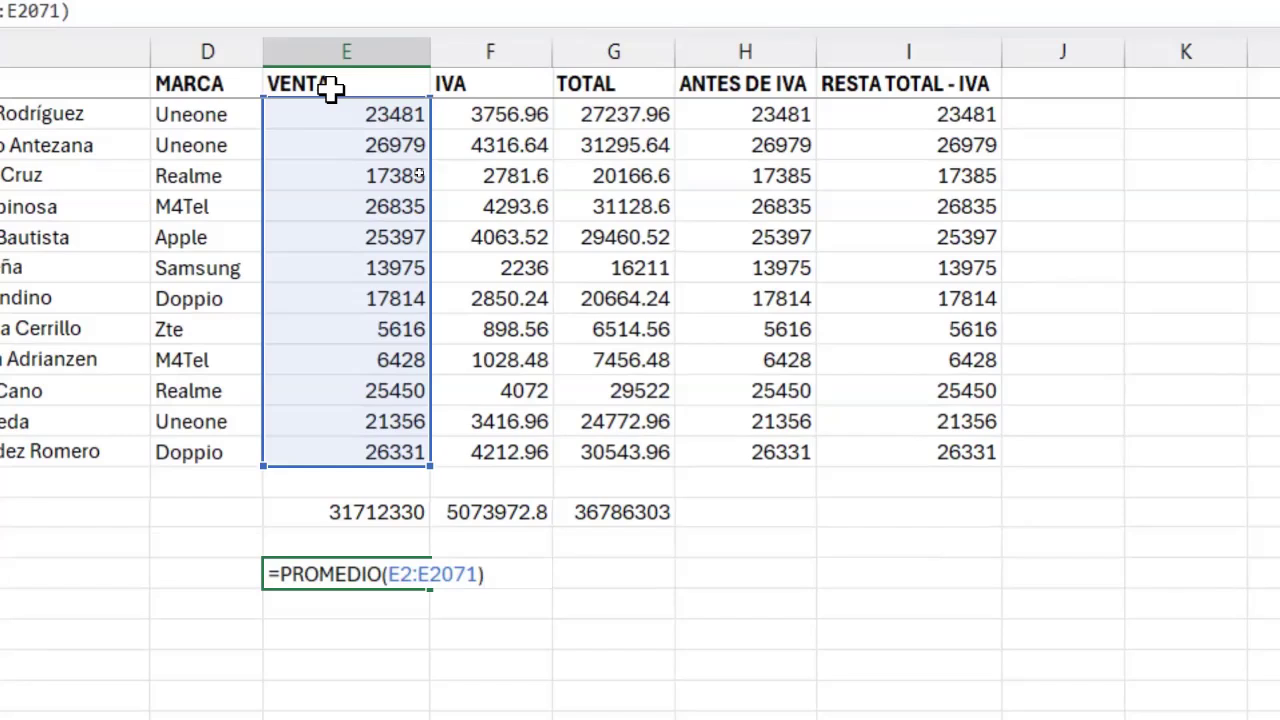
pyautogui.press('Return')
pyautogui.press('Up')
pyautogui.press('Down')
pyautogui.press('Up')
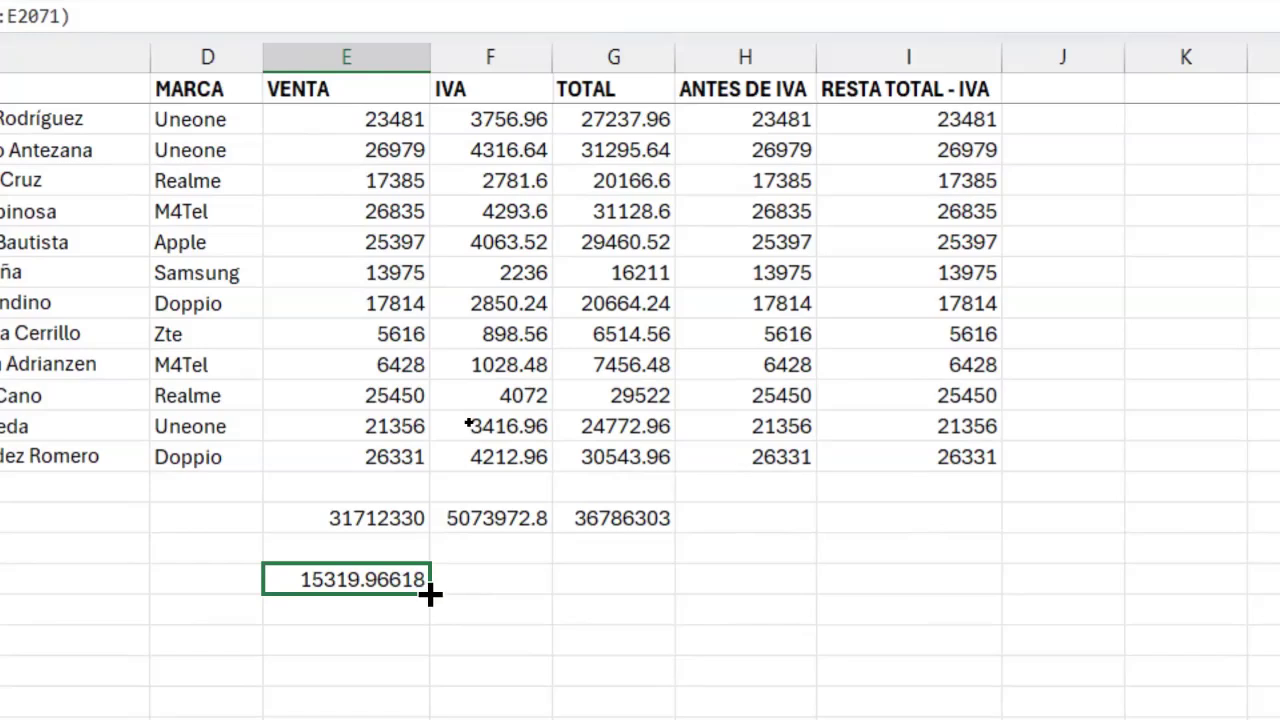
# - Copy the VENTA average across to F2075 and G2075 and check the ranges of the IVA and TOTAL formulas
pyautogui.moveTo(437, 594); pyautogui.dragTo(627, 580)
pyautogui.doubleClick(520, 580)
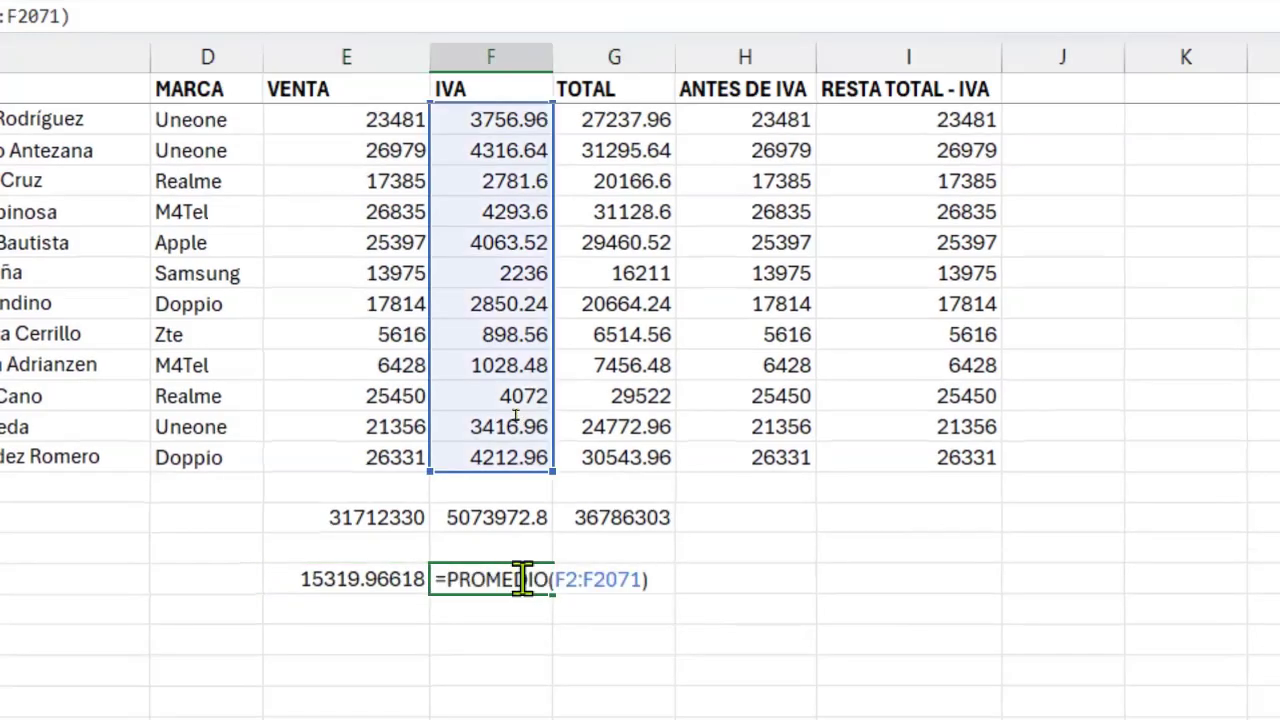
pyautogui.press('Escape')
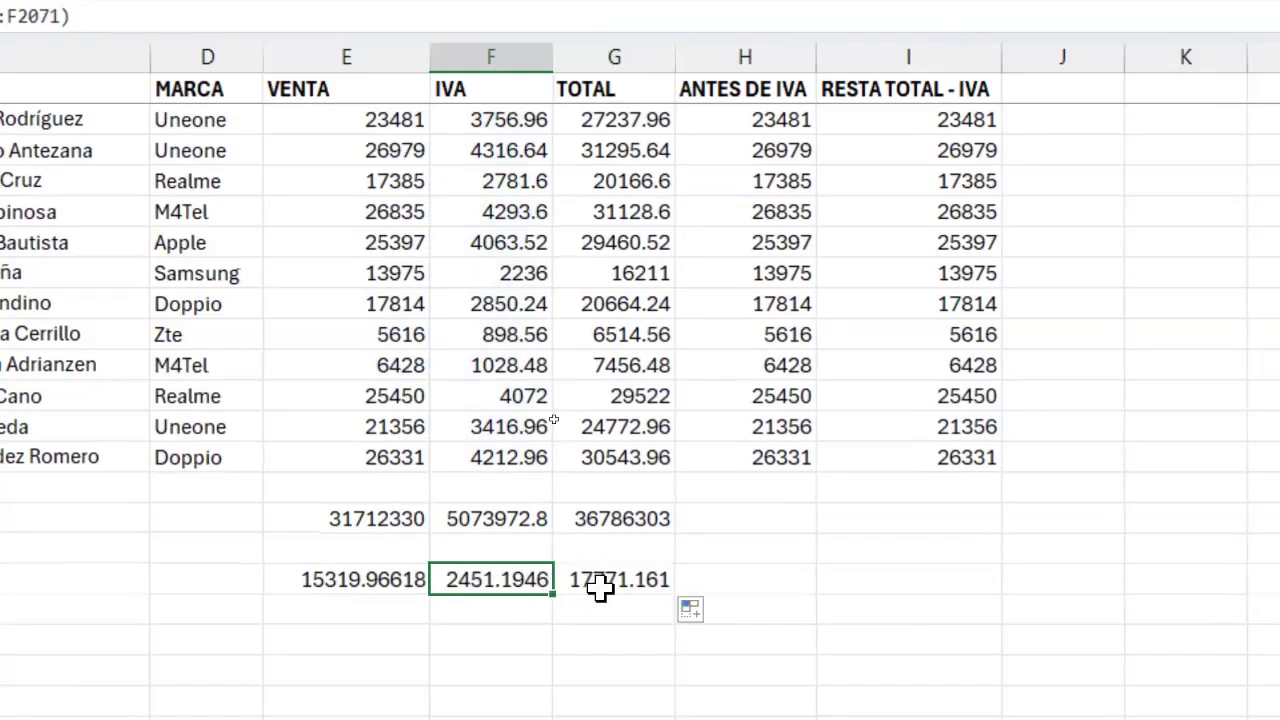
pyautogui.click(607, 582)
pyautogui.doubleClick(607, 582)
pyautogui.press('Escape')
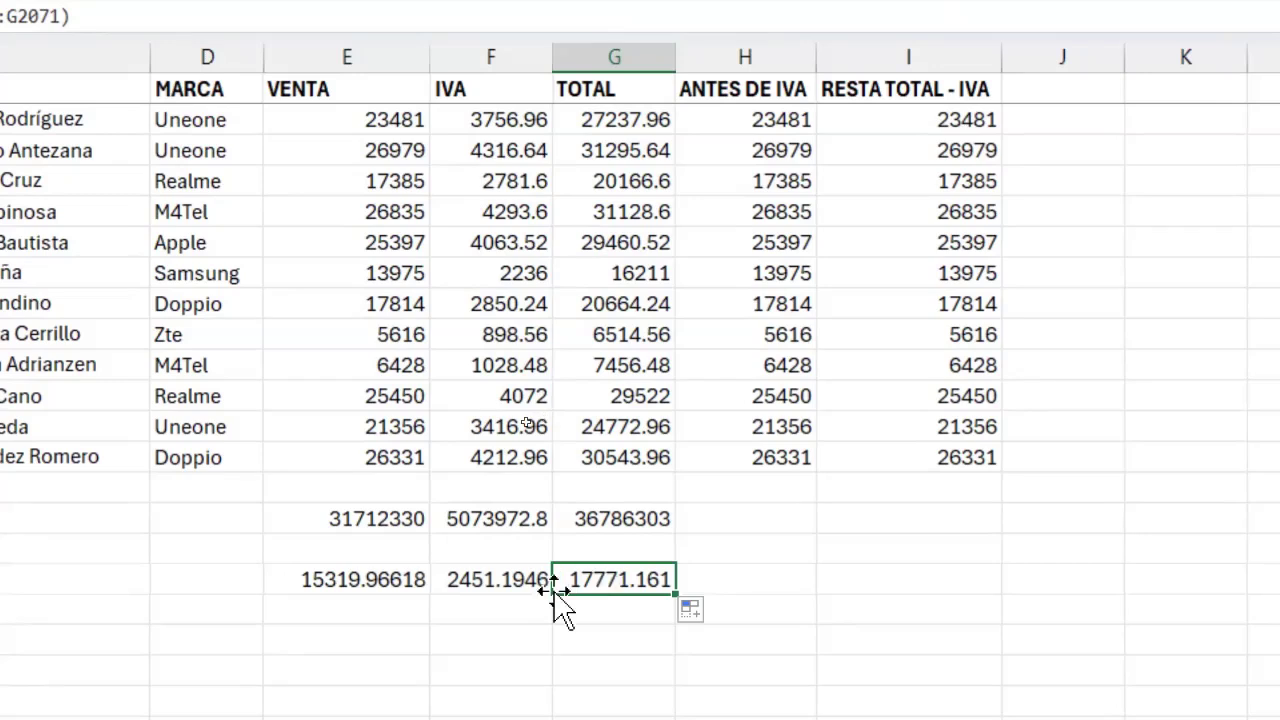
# - Start a MIN formula in E2077 and review its function arguments without filling them in
pyautogui.click(392, 640)
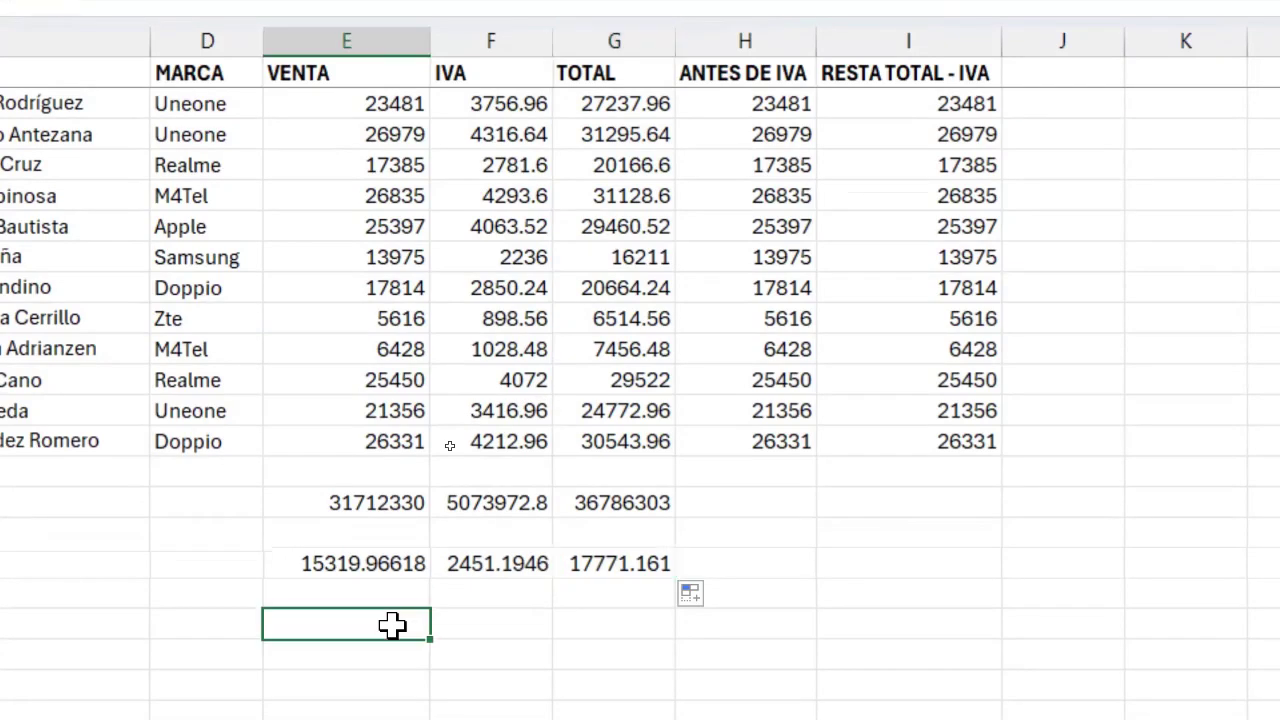
pyautogui.write('=MINI')
pyautogui.press('BackSpace')
pyautogui.press('BackSpace')
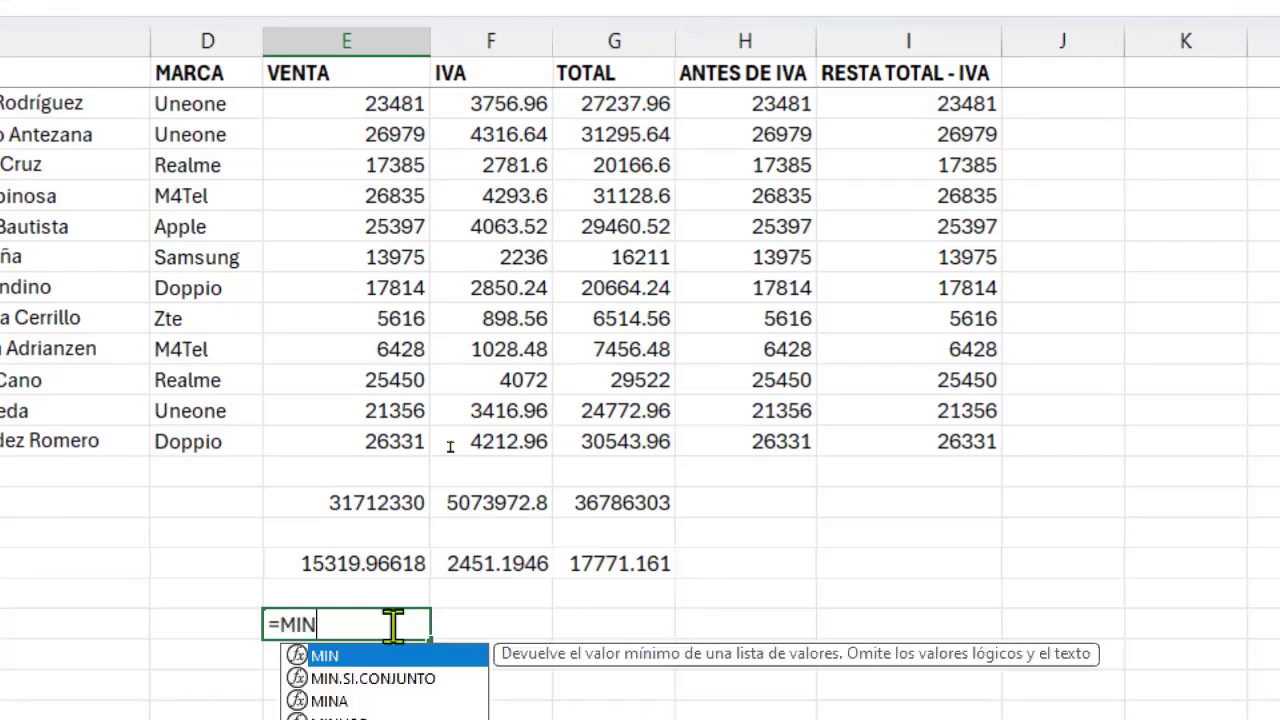
pyautogui.write('N(')
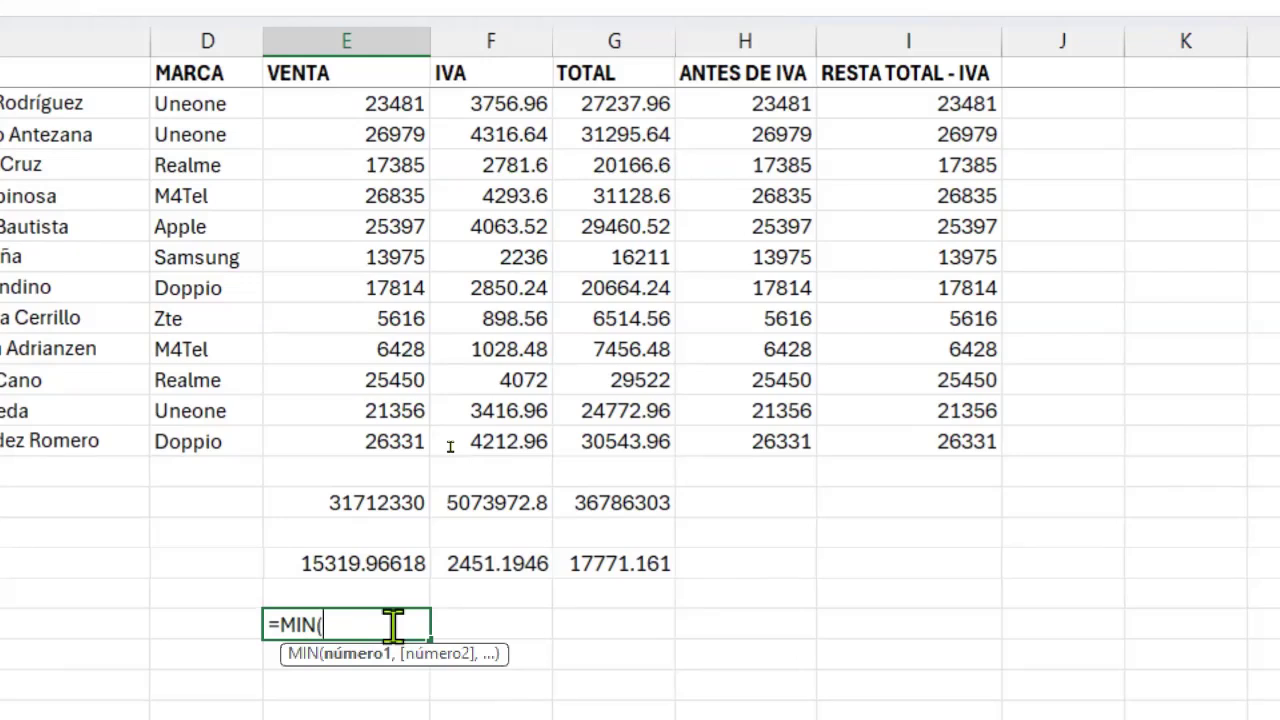
pyautogui.hotkey('ctrl', 'a')
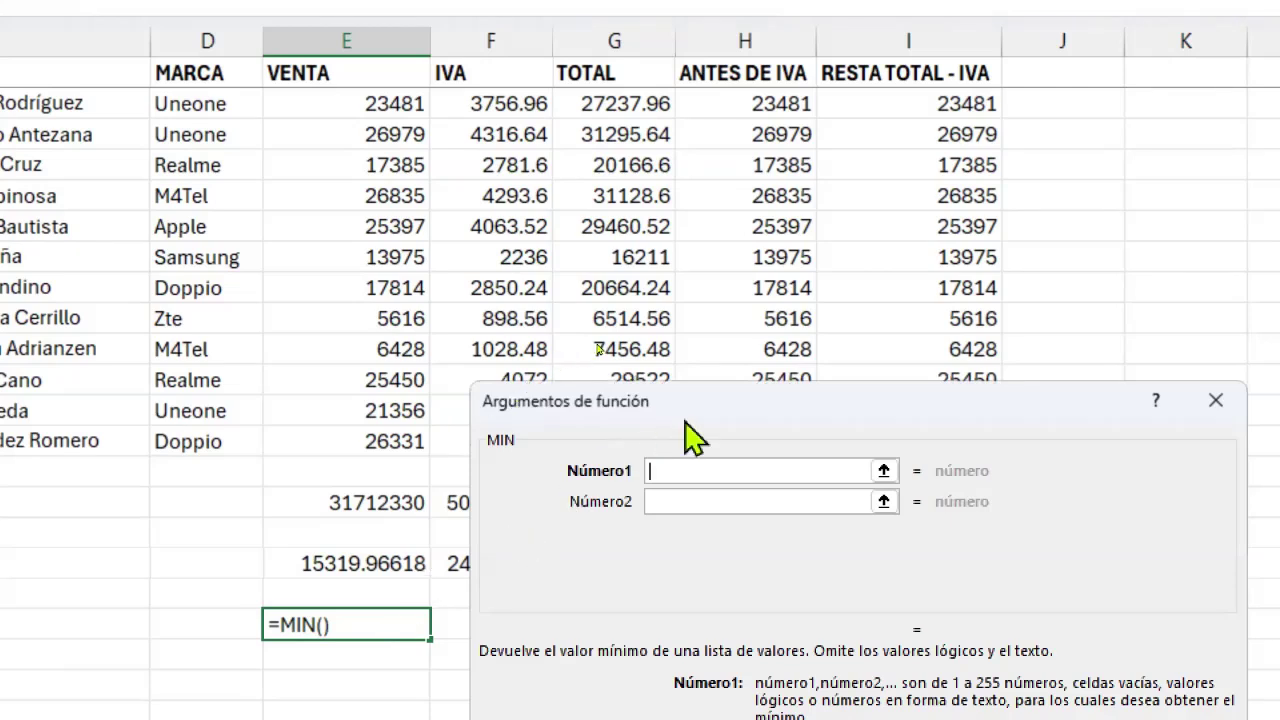
pyautogui.moveTo(693, 418); pyautogui.dragTo(657, 258)
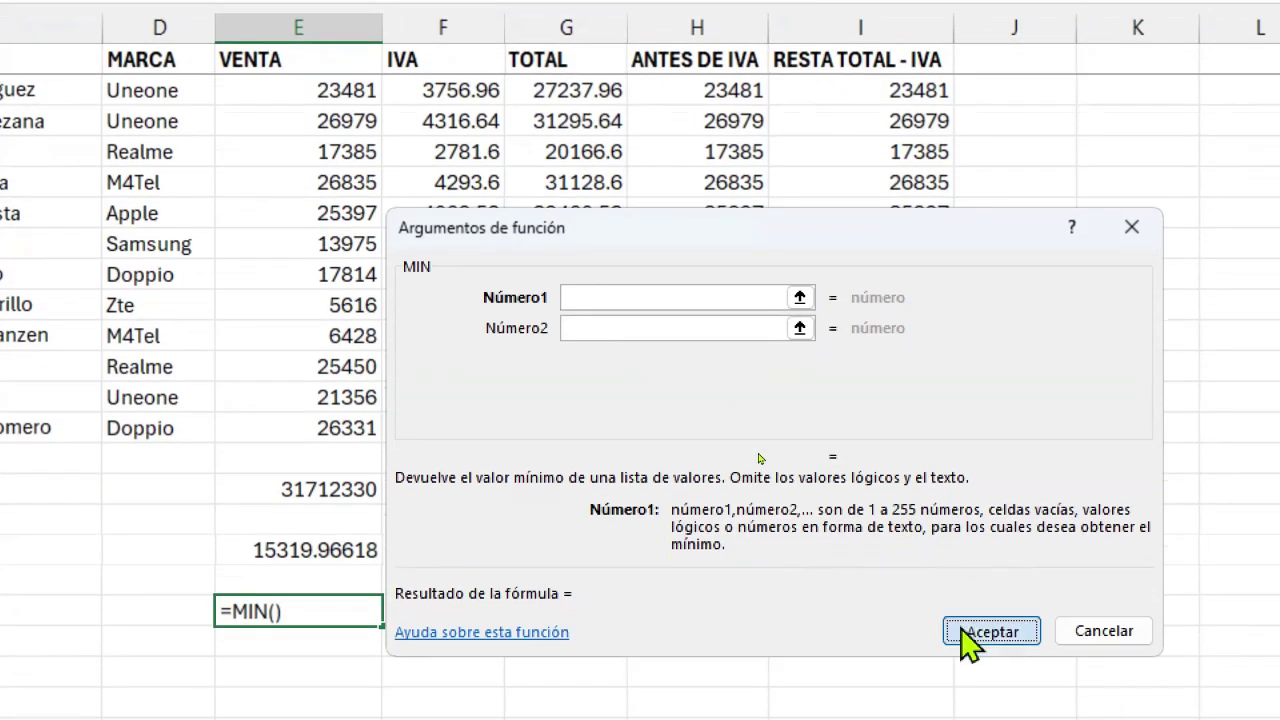
pyautogui.click(963, 632)
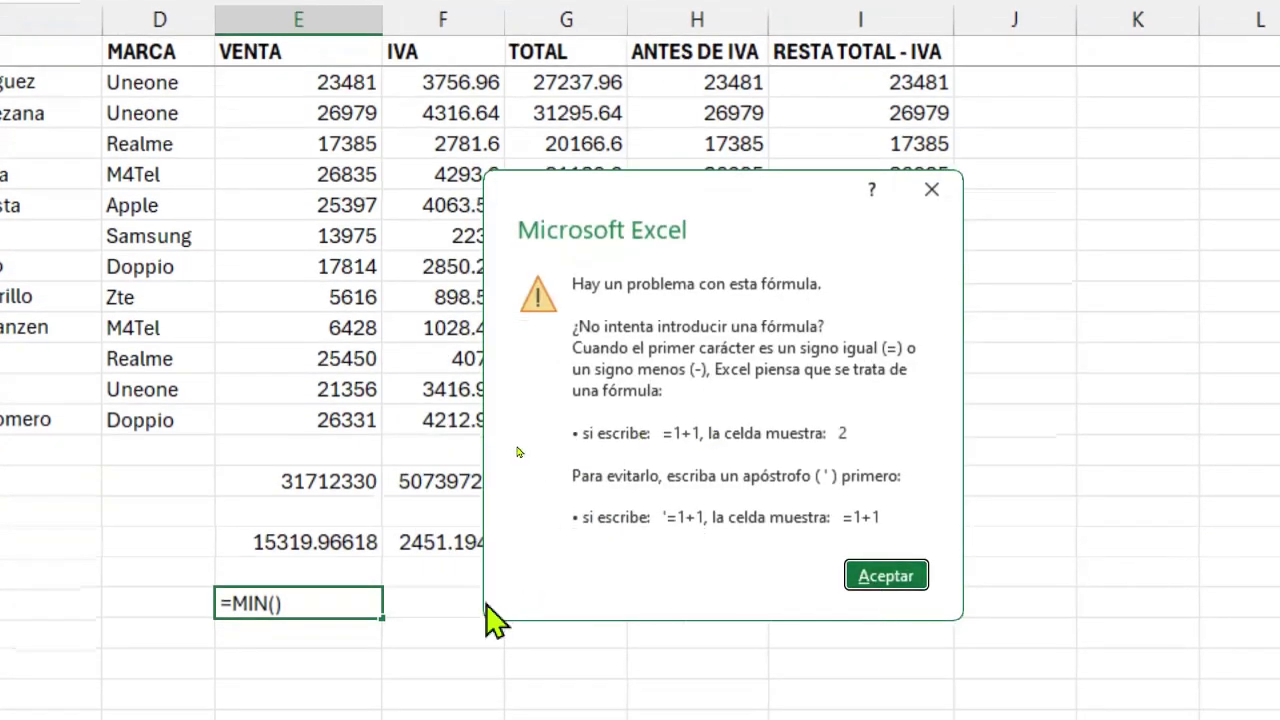
pyautogui.click(886, 577)
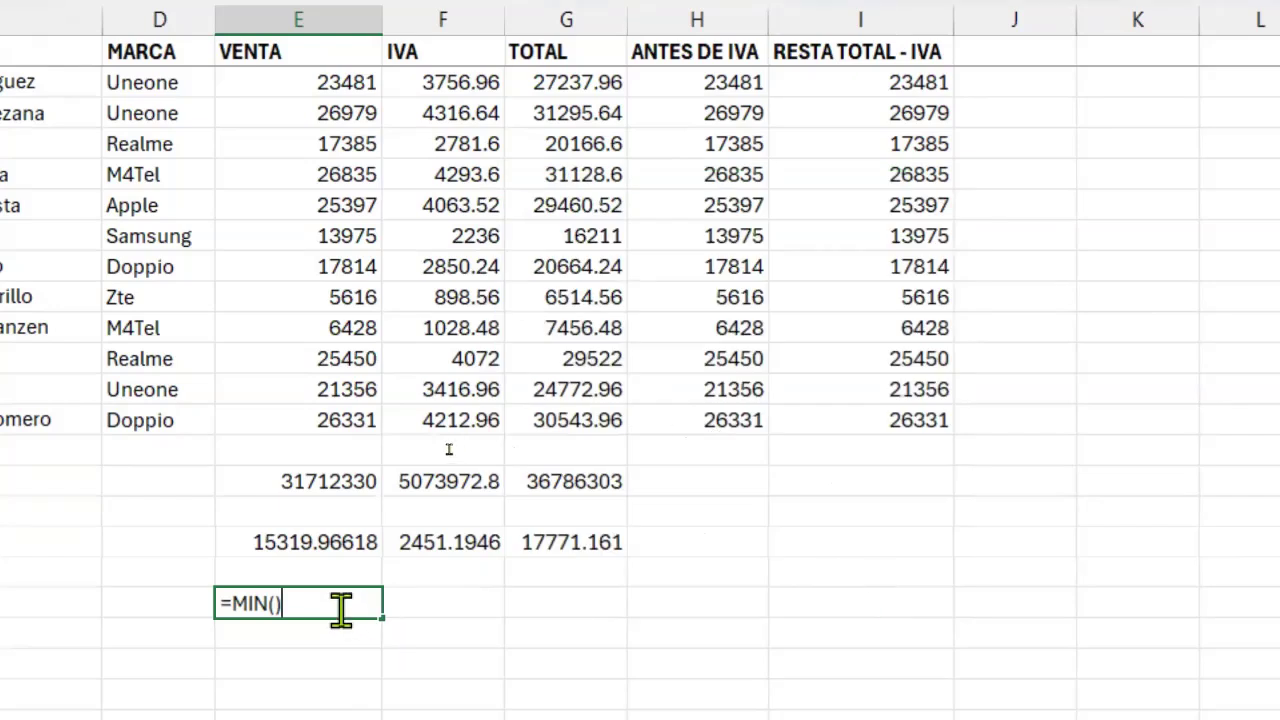
# - Complete the MIN formula in E2077 with the VENTA range E2:E2071, excluding the header, and return to that cell
pyautogui.press('BackSpace')
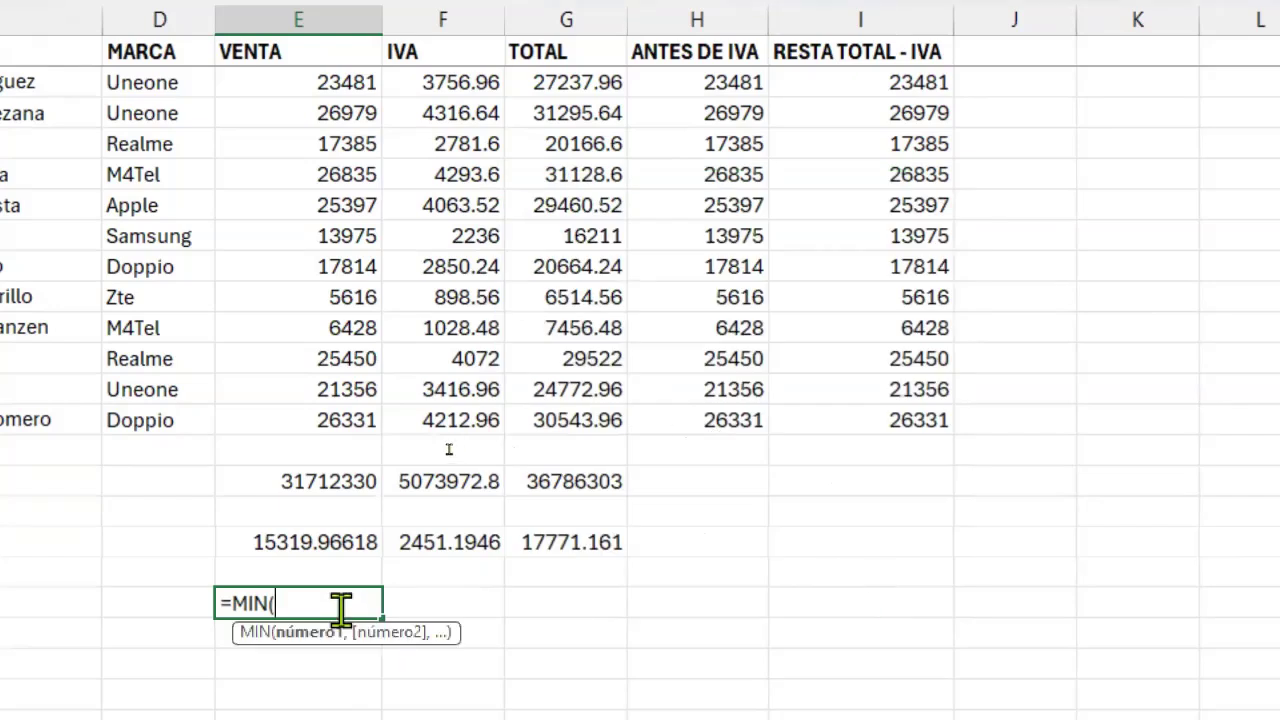
pyautogui.click(300, 419)
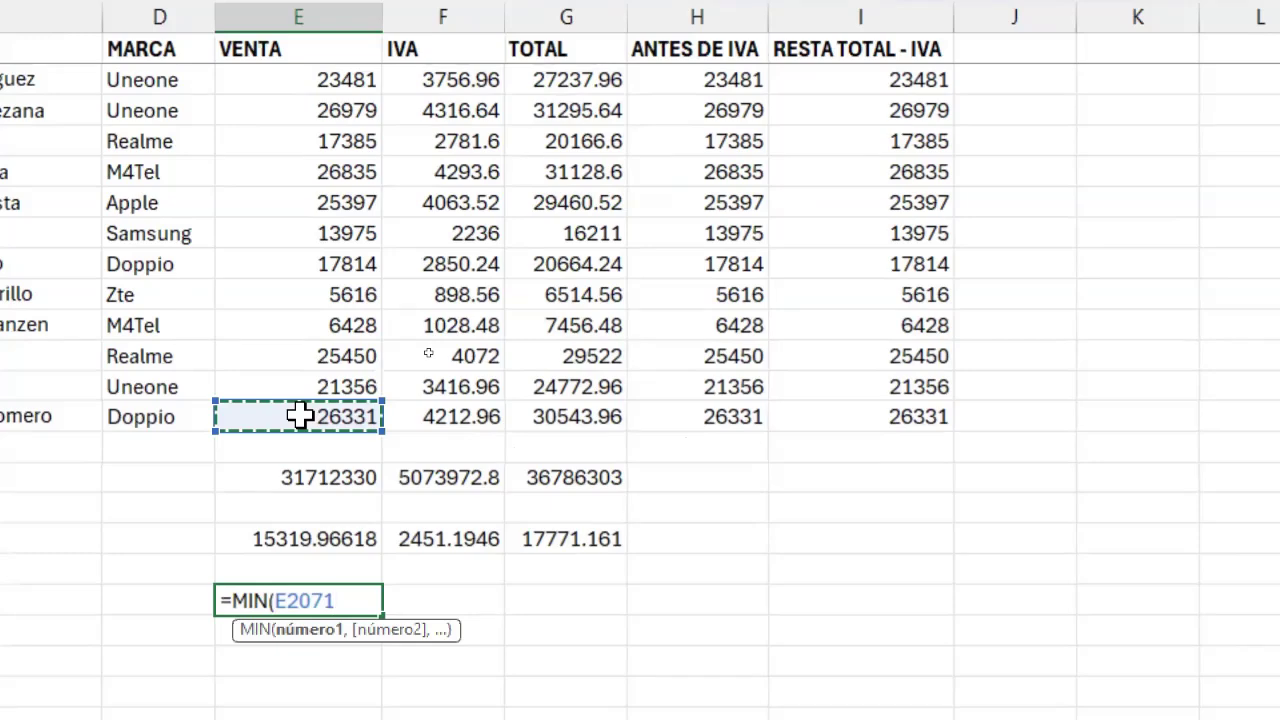
pyautogui.hotkey('ctrl', 'shift', 'Up')
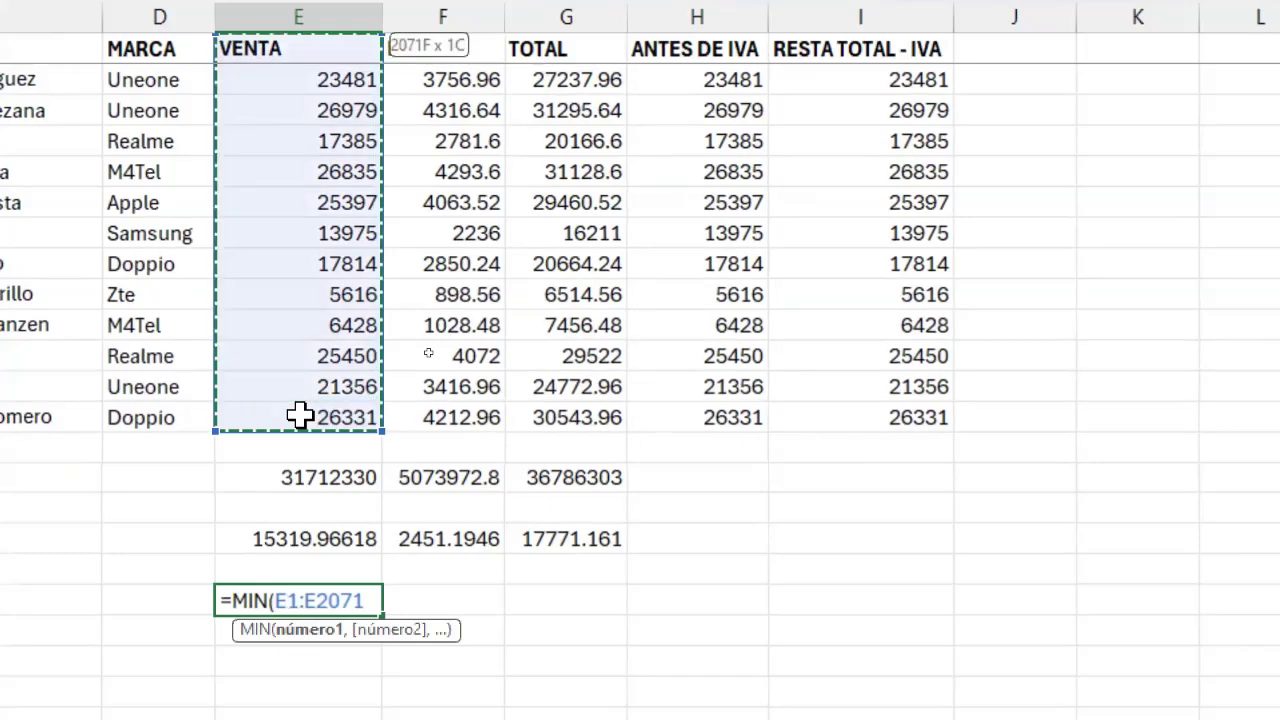
pyautogui.hotkey('ctrl', 'BackSpace')
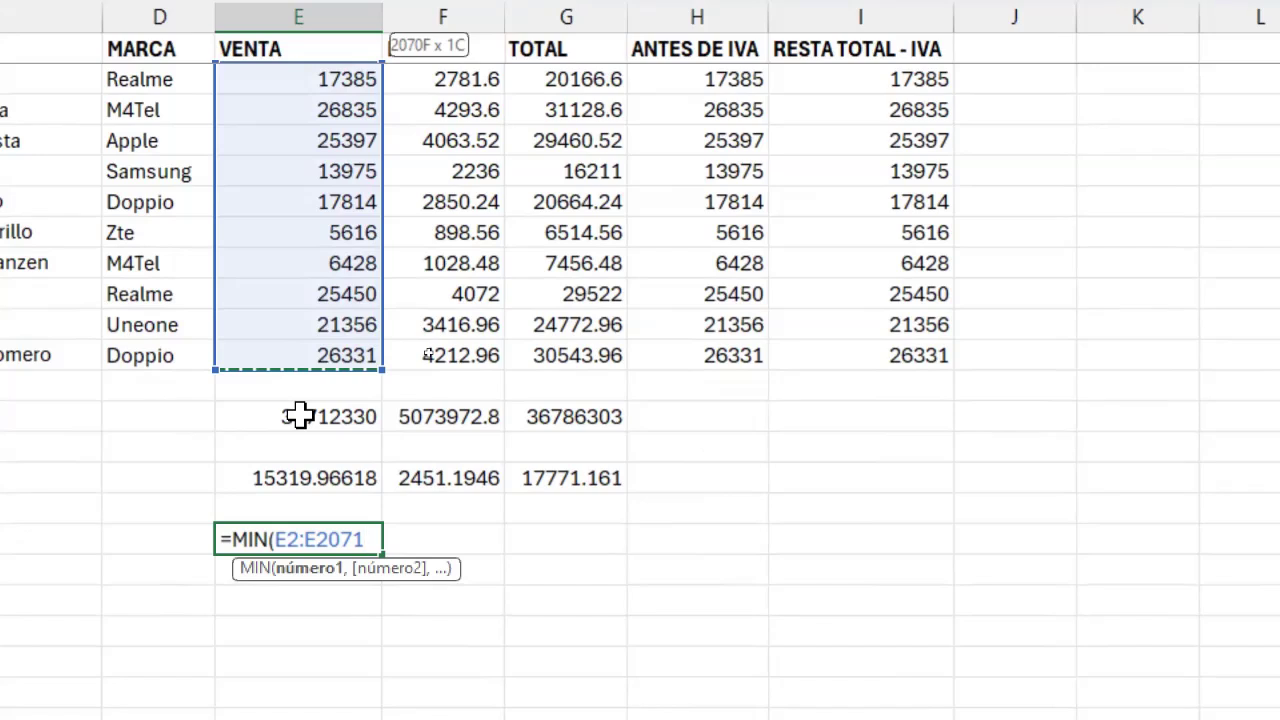
pyautogui.write(')')
pyautogui.press('Return')
pyautogui.press('Up')
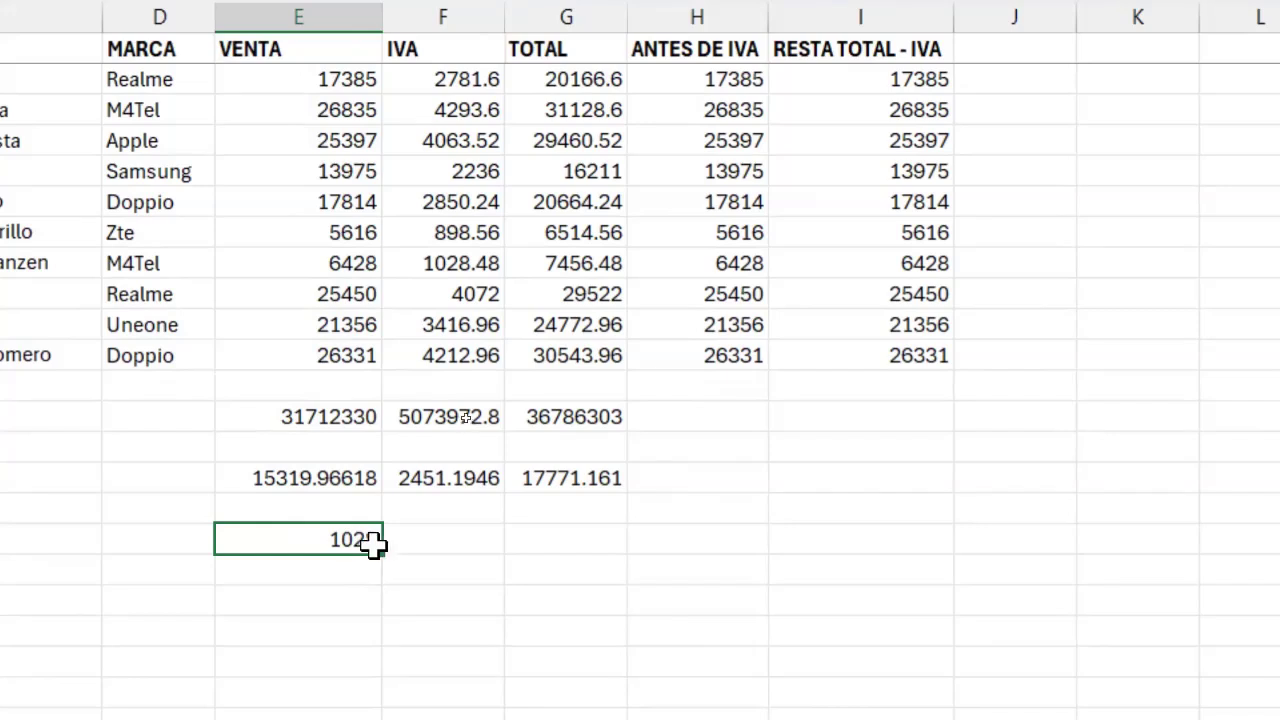
# - Copy the VENTA minimum across to F2077 and G2077 and check the copied IVA and TOTAL formulas
pyautogui.moveTo(381, 557); pyautogui.dragTo(566, 535)
pyautogui.click(490, 539)
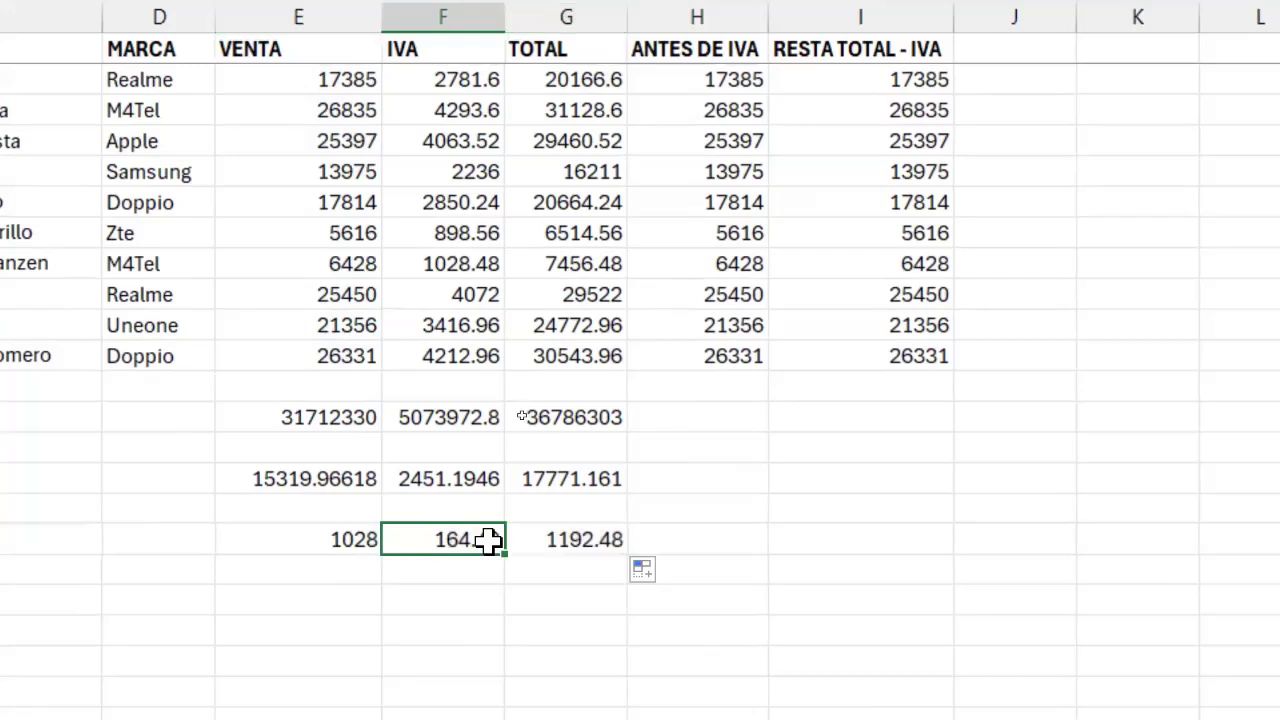
pyautogui.doubleClick(490, 539)
pyautogui.press('Escape')
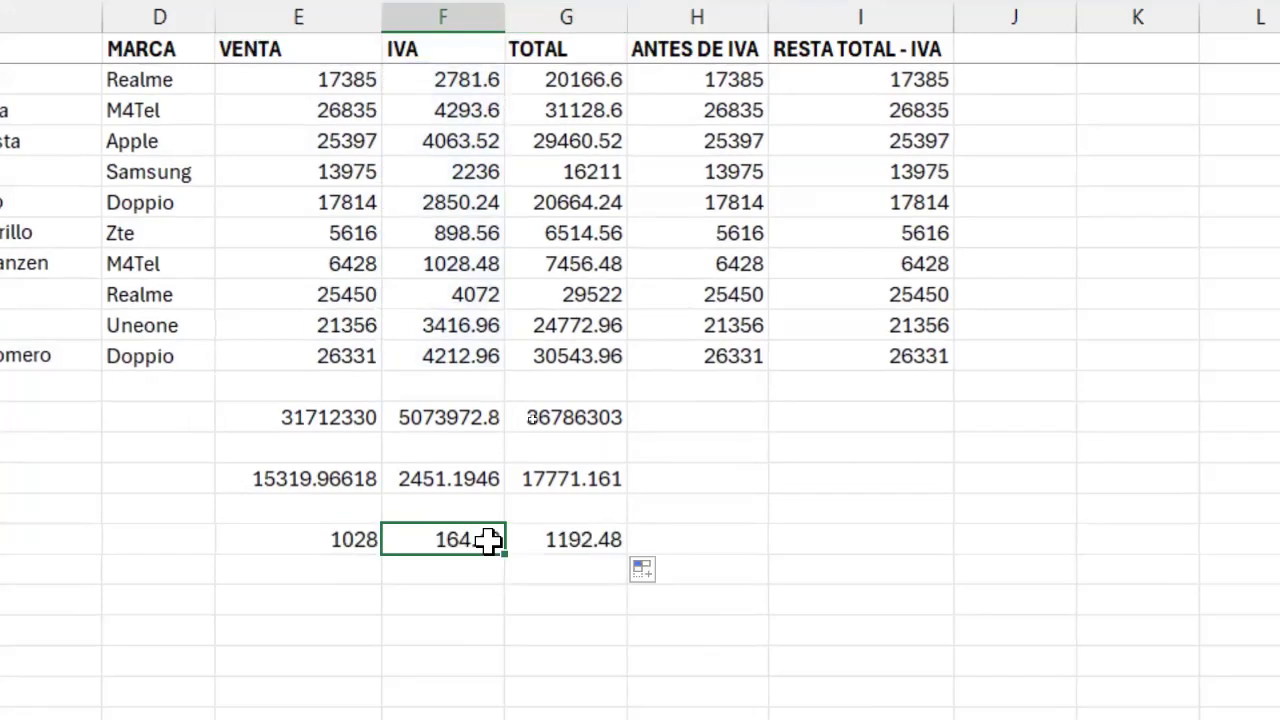
pyautogui.doubleClick(534, 540)
pyautogui.press('Escape')
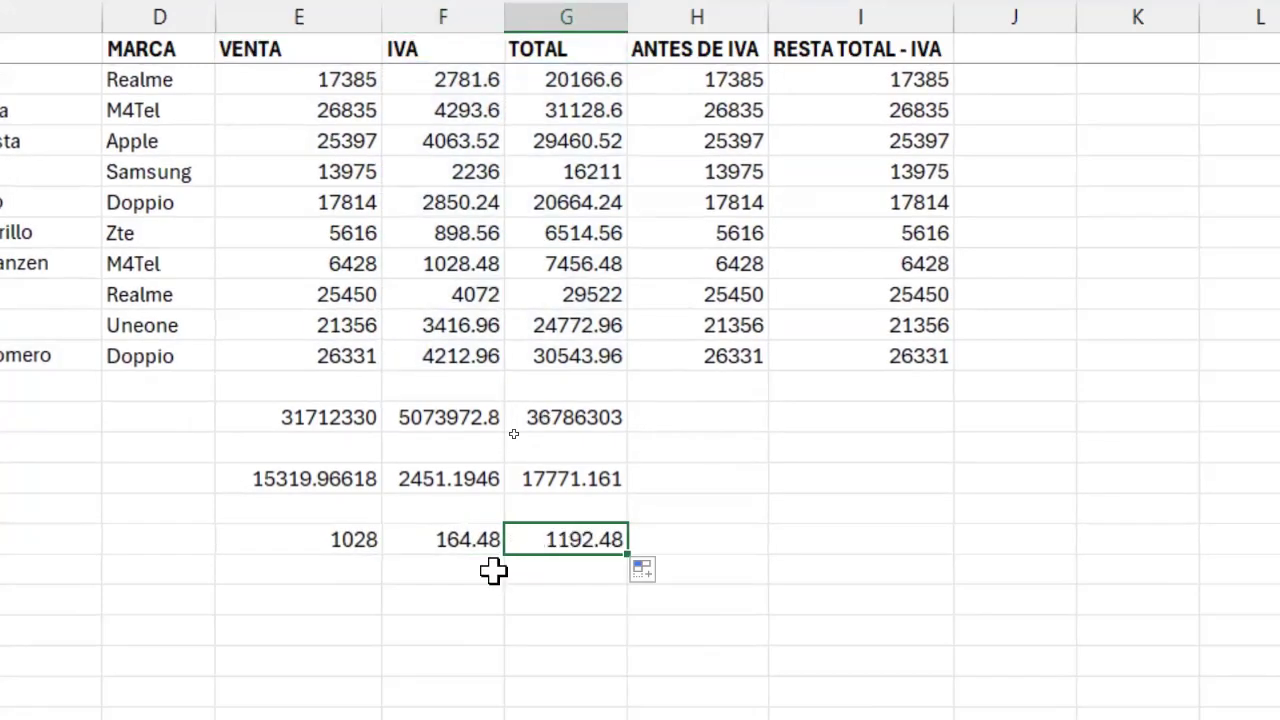
# - Start a MAX formula in E2079 and review its function arguments without filling them in
pyautogui.click(337, 601)
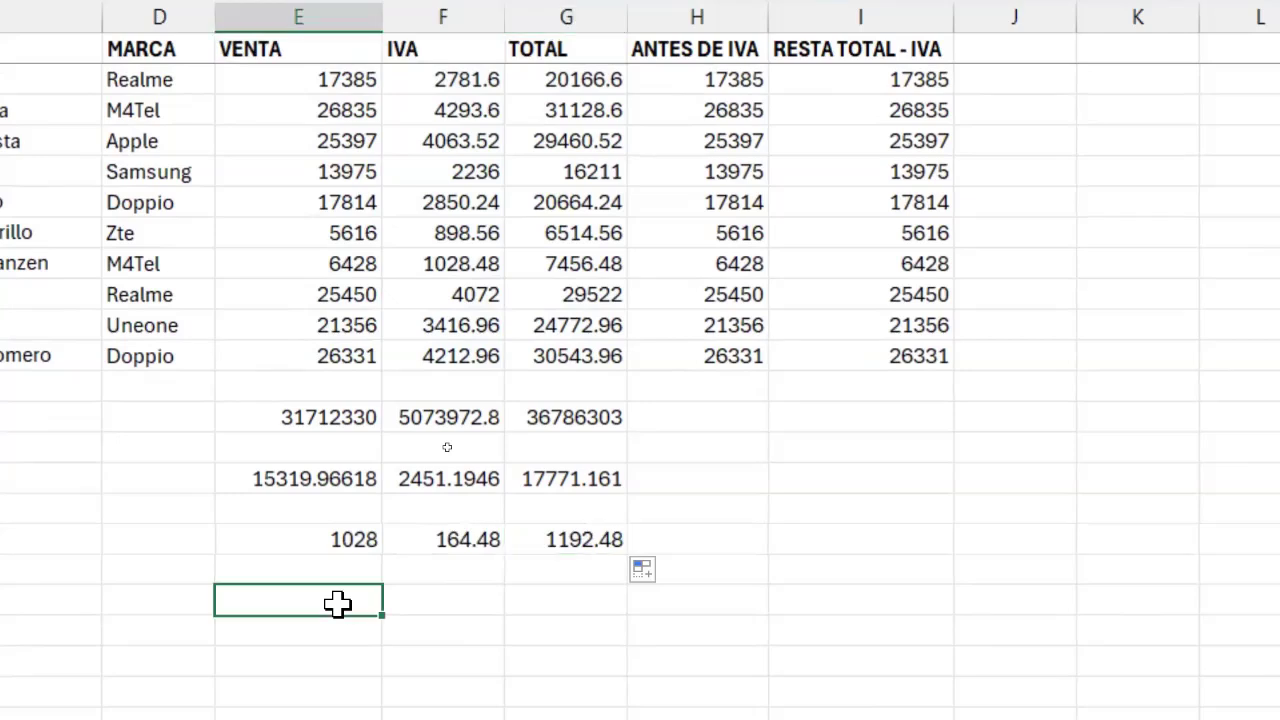
pyautogui.write('=MAX(')
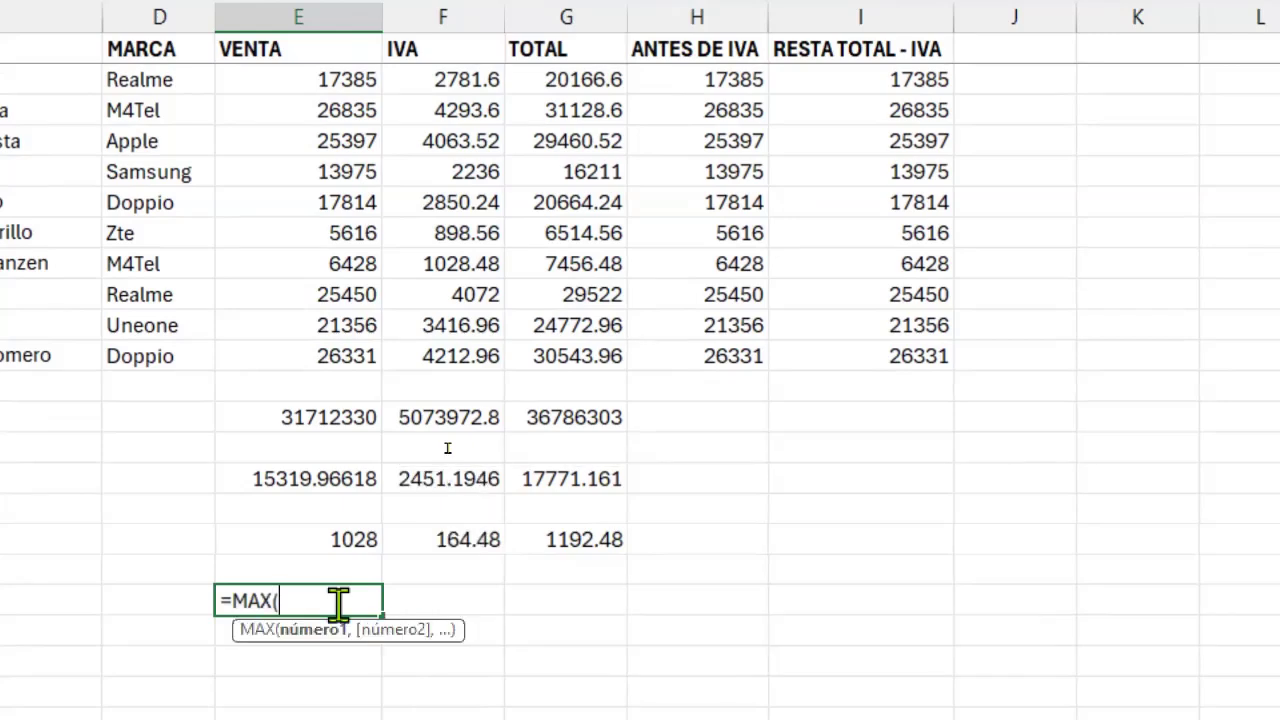
pyautogui.hotkey('ctrl', 'a')
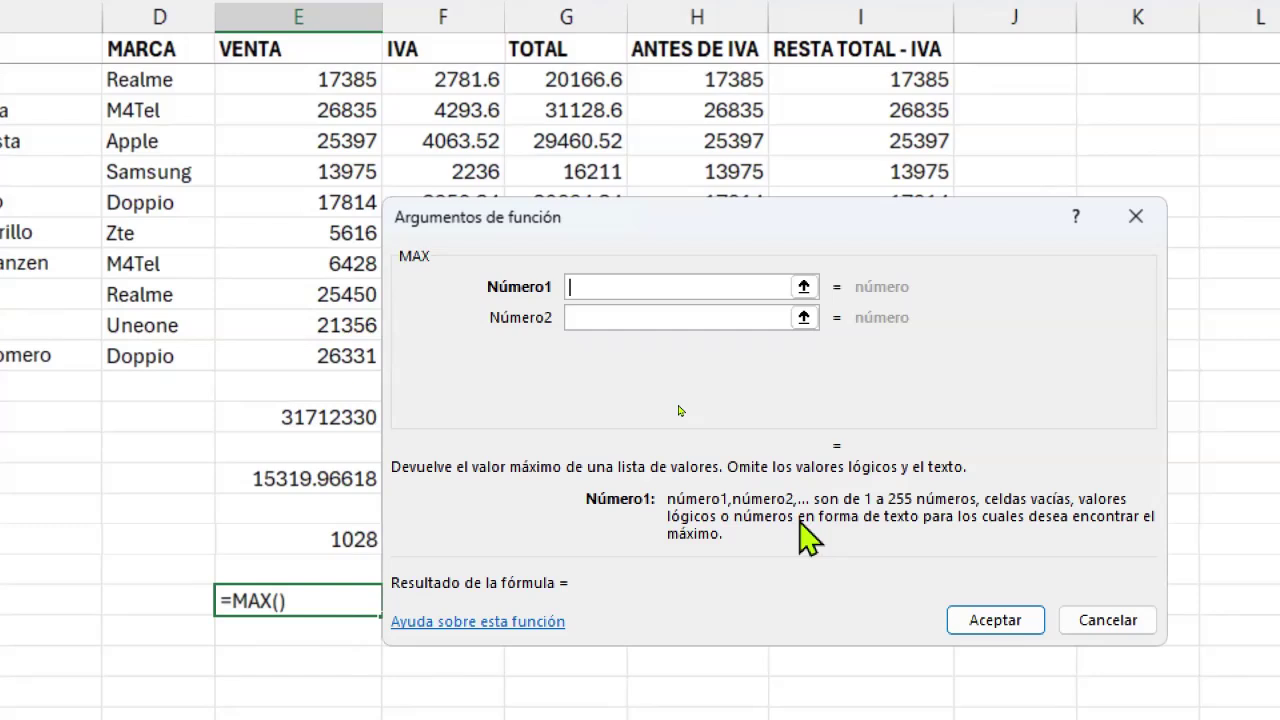
pyautogui.click(968, 620)
pyautogui.click(866, 573)
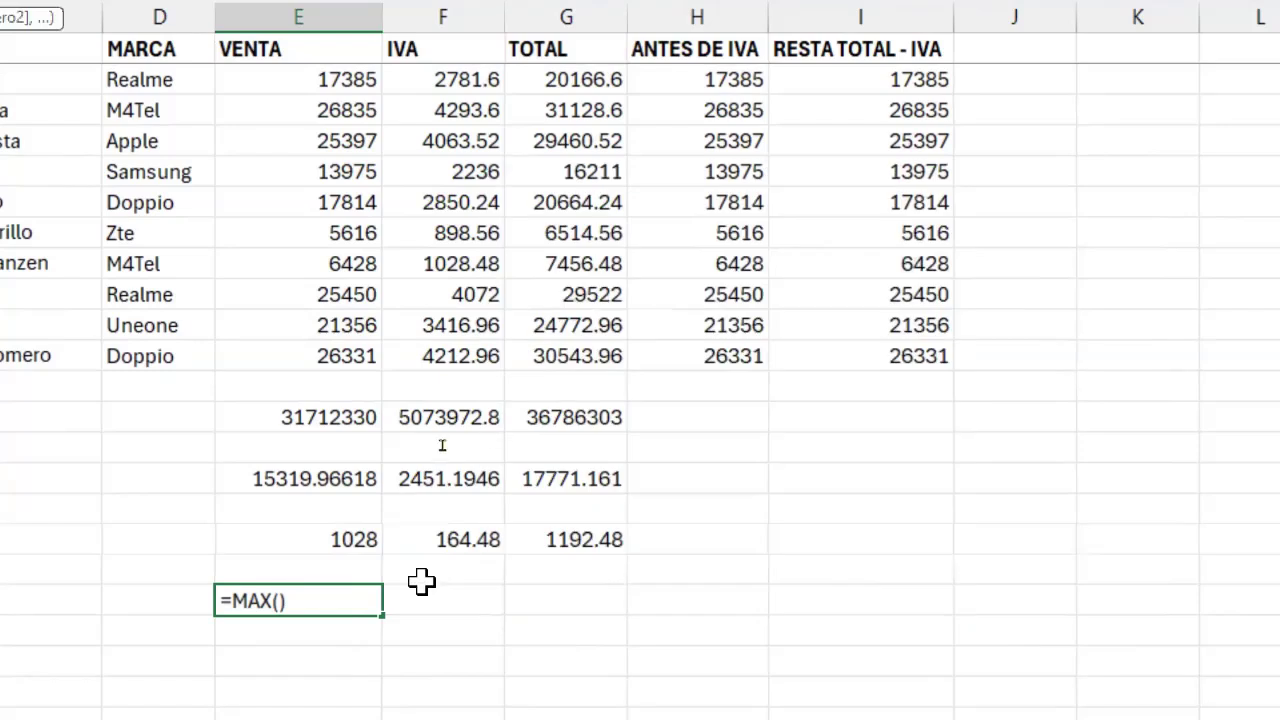
# - Complete the MAX formula in E2079 with the VENTA range E2:E2071, excluding the header, and return to that cell
pyautogui.press('BackSpace')
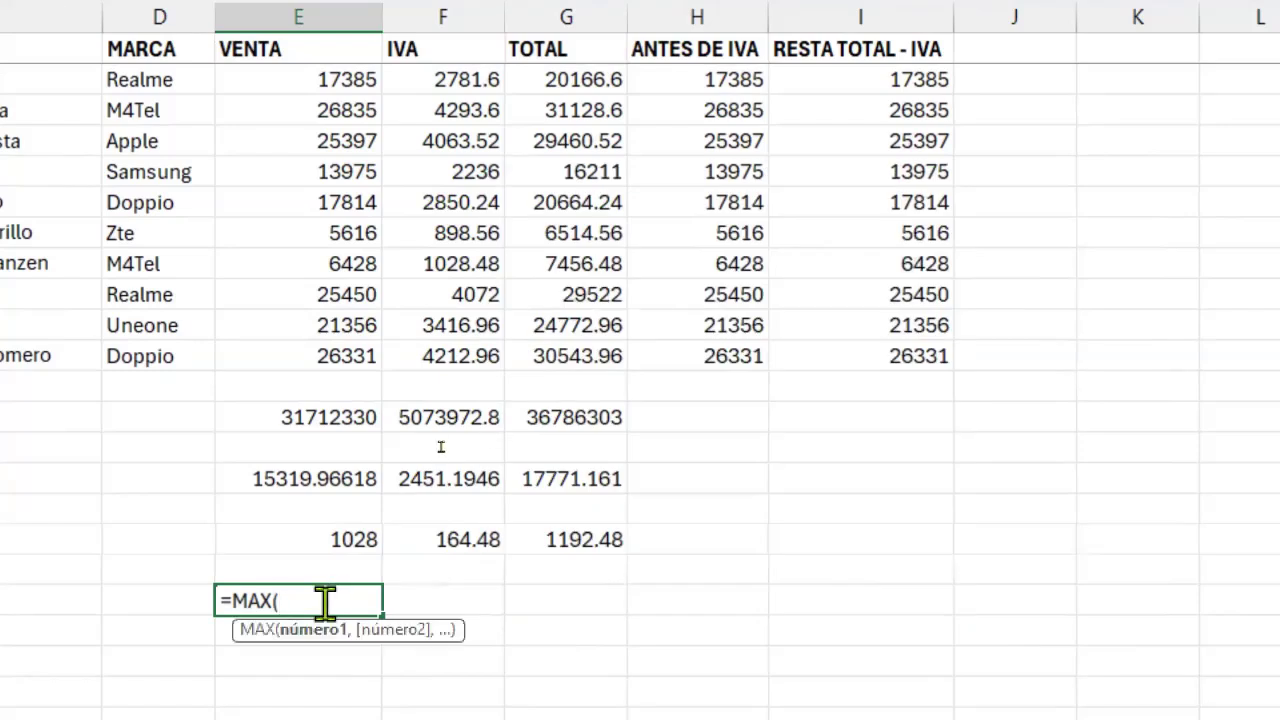
pyautogui.click(328, 357)
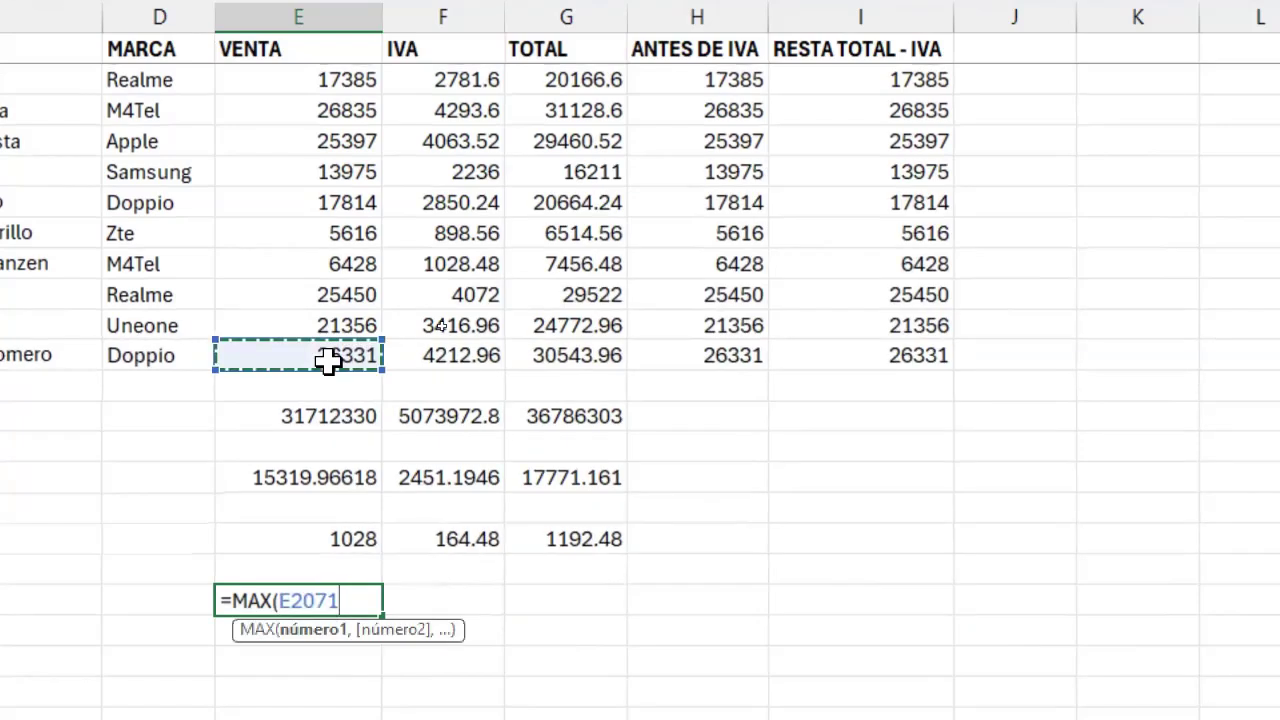
pyautogui.hotkey('ctrl', 'shift', 'Up')
pyautogui.hotkey('shift', 'Down')
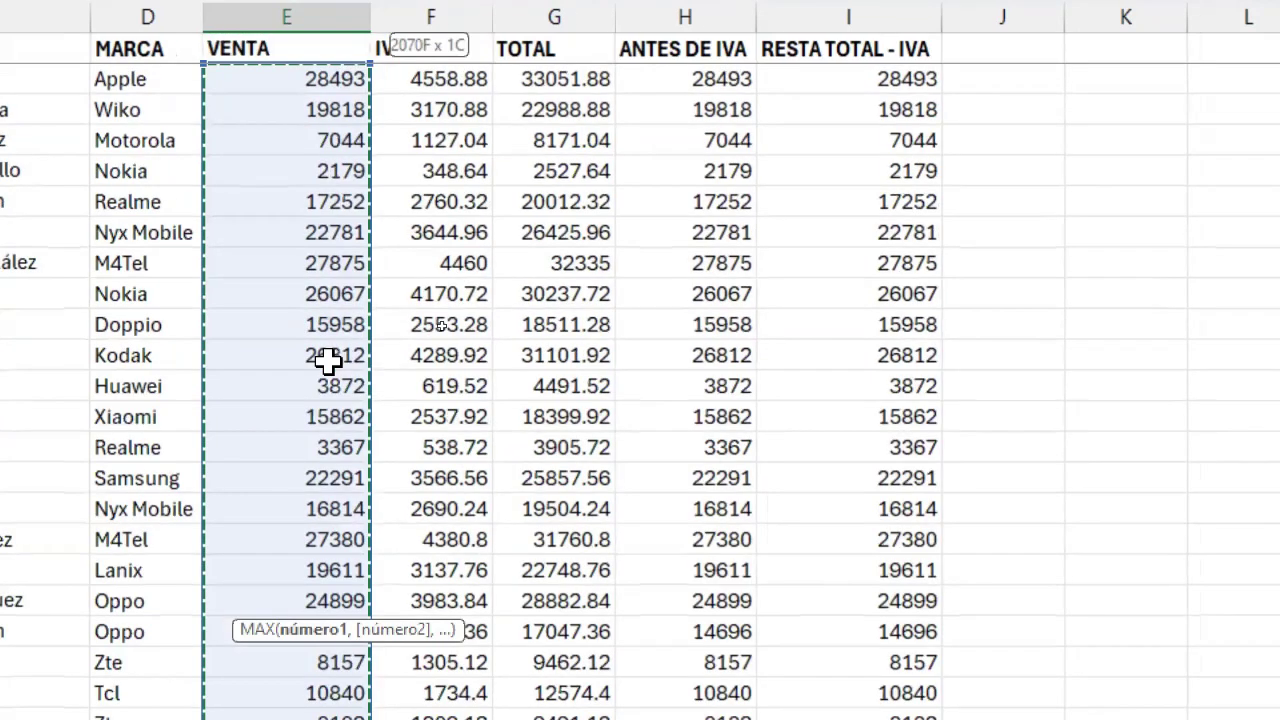
pyautogui.hotkey('ctrl', 'BackSpace')
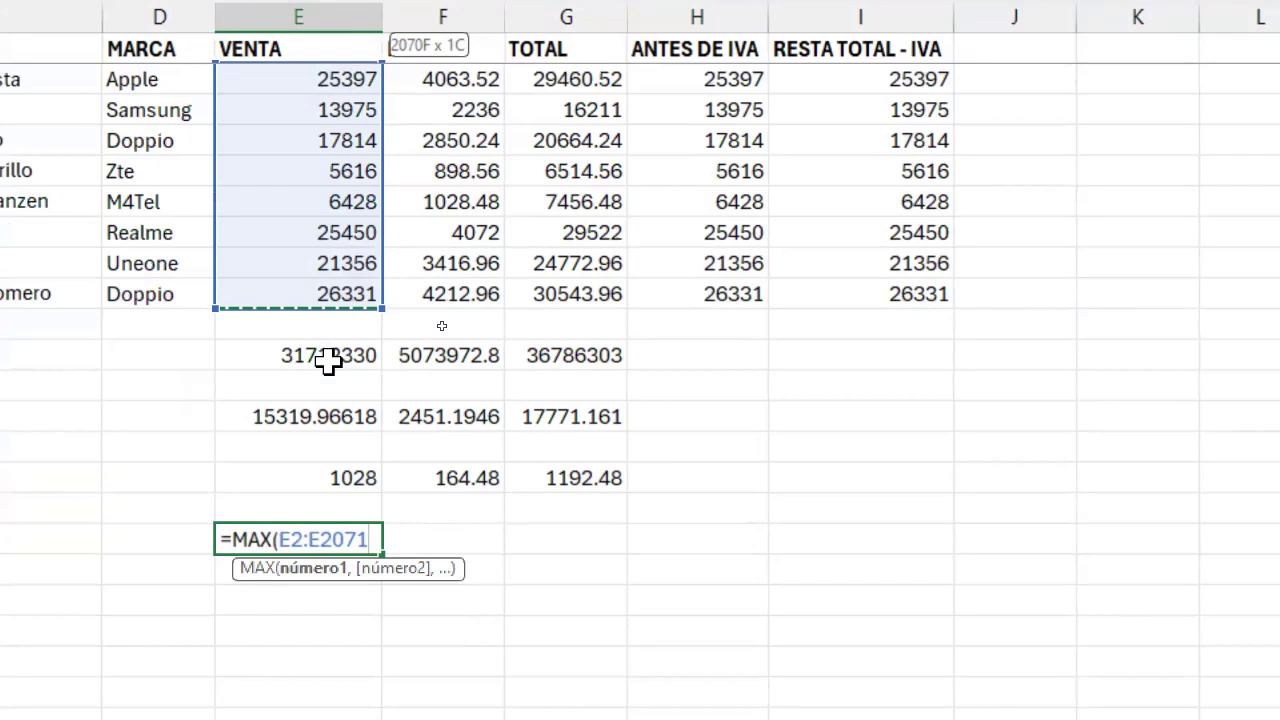
pyautogui.press('Return')
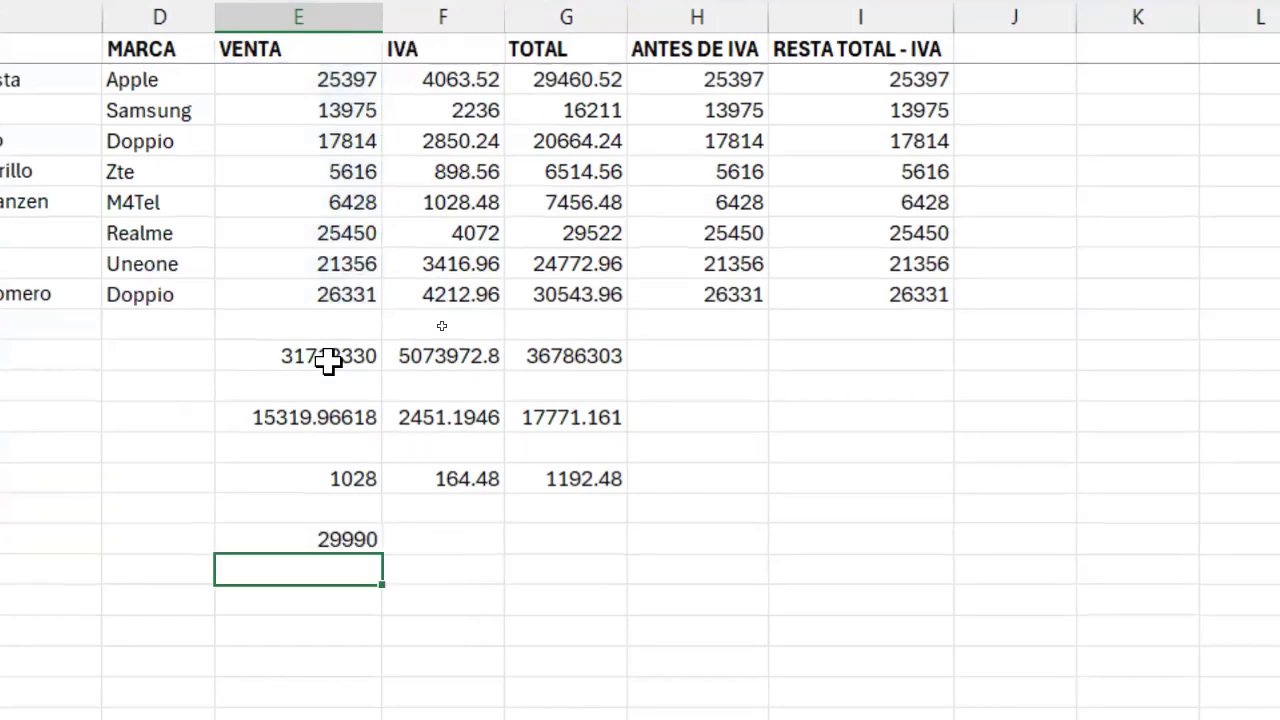
pyautogui.press('Up')
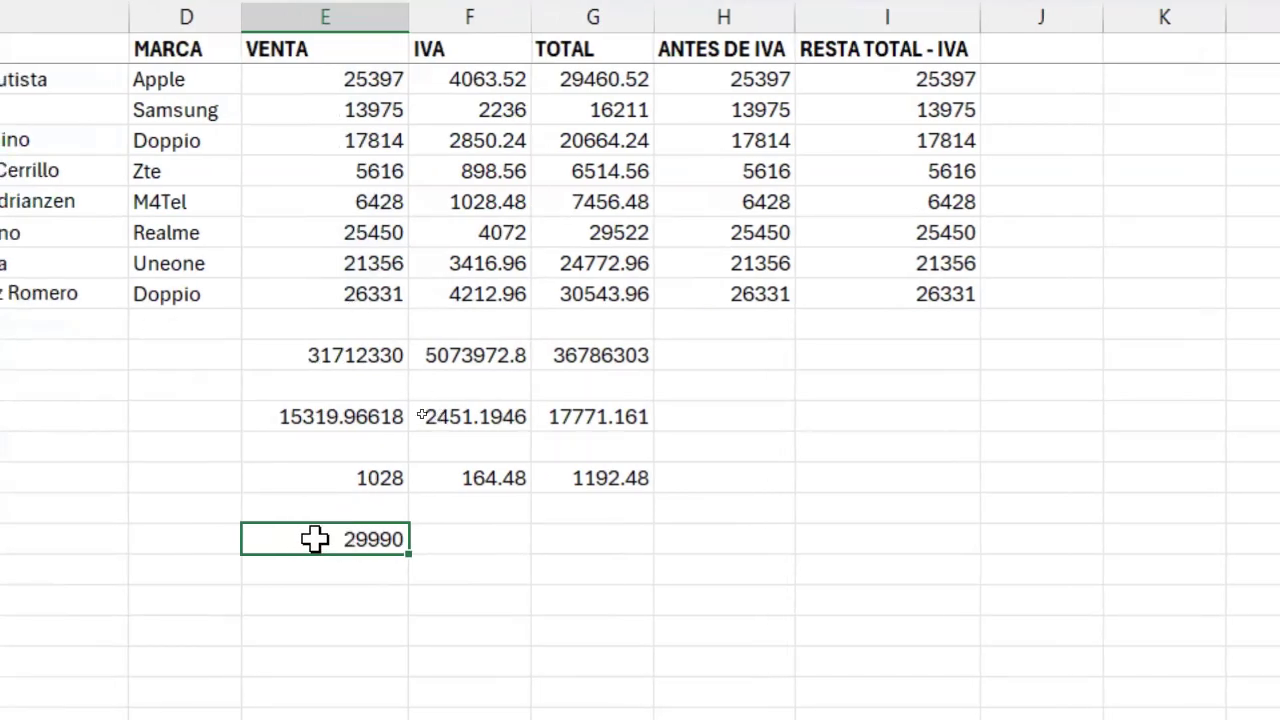
# - Copy the VENTA maximum across to F2079 and G2079 and check the ranges of the copied IVA and TOTAL formulas
pyautogui.moveTo(412, 561); pyautogui.dragTo(600, 545)
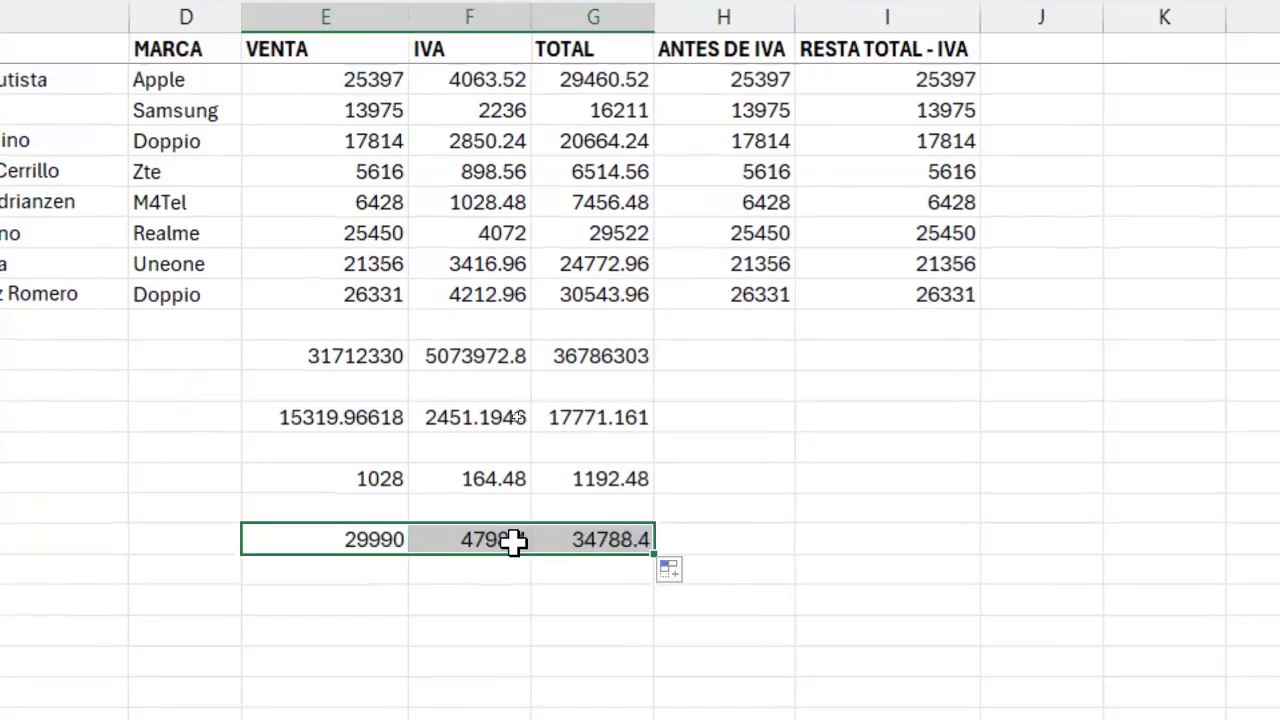
pyautogui.click(447, 540)
pyautogui.doubleClick(449, 541)
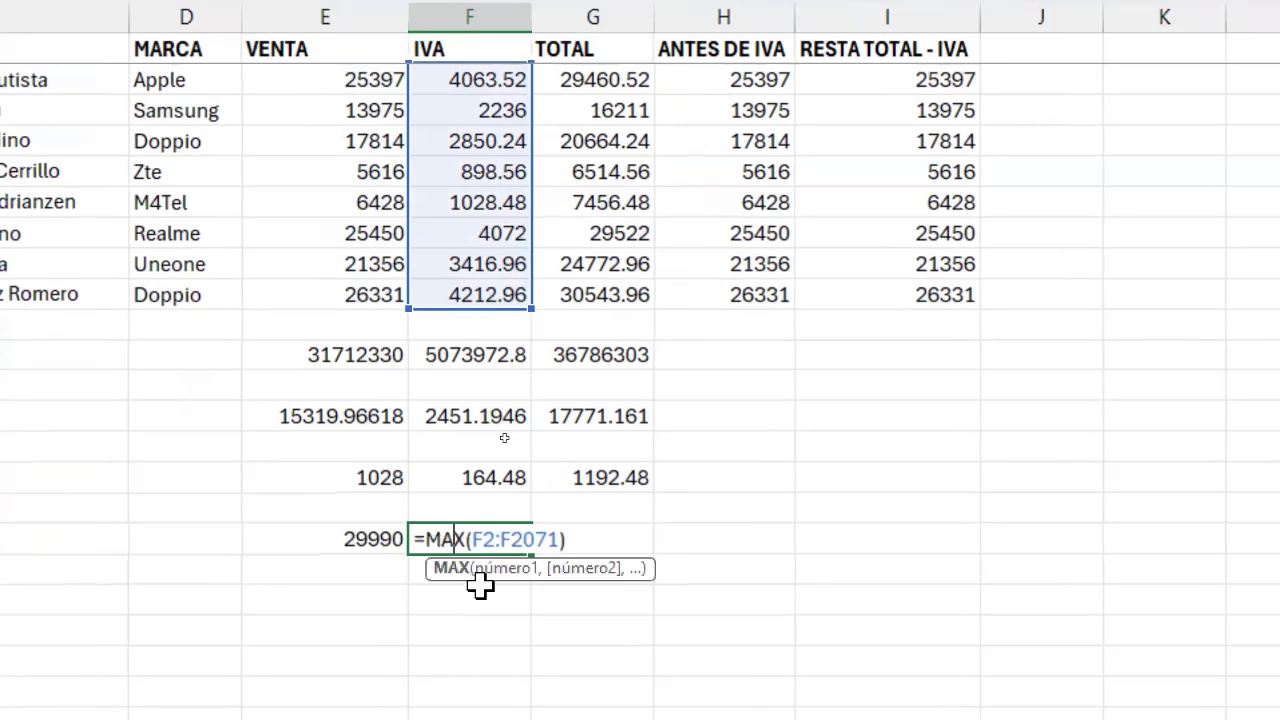
pyautogui.press('Escape')
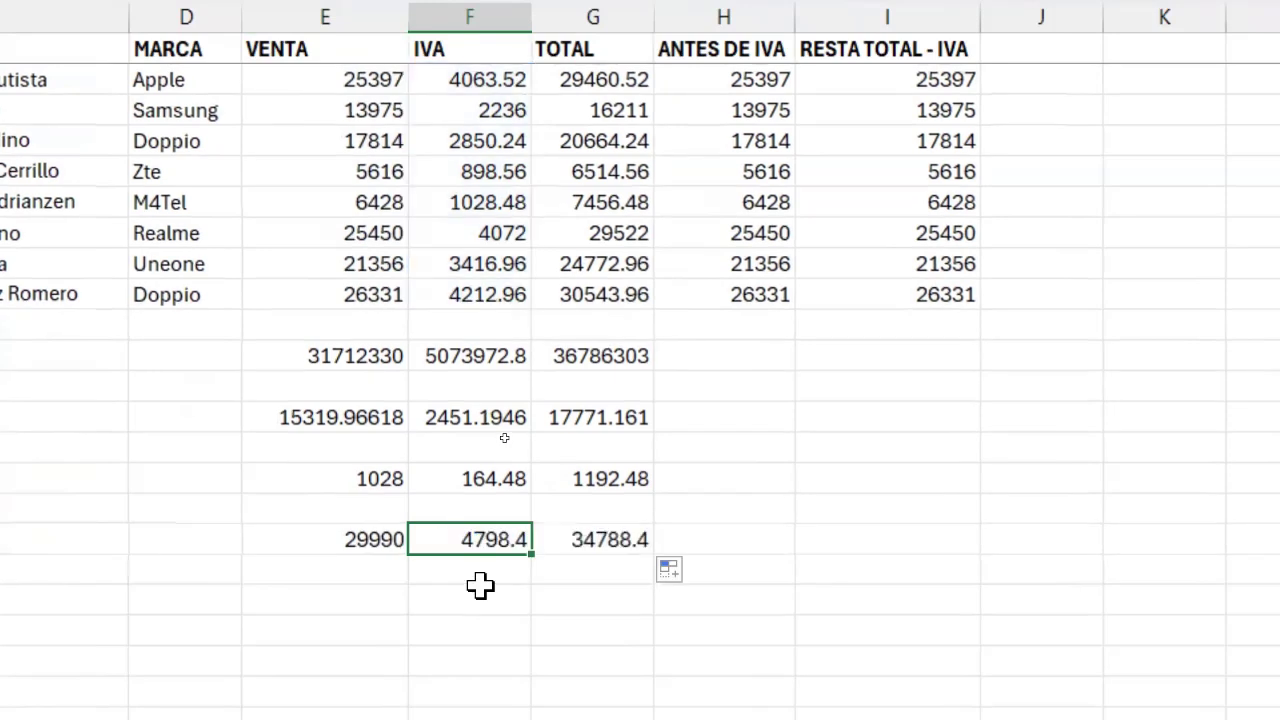
pyautogui.doubleClick(551, 540)
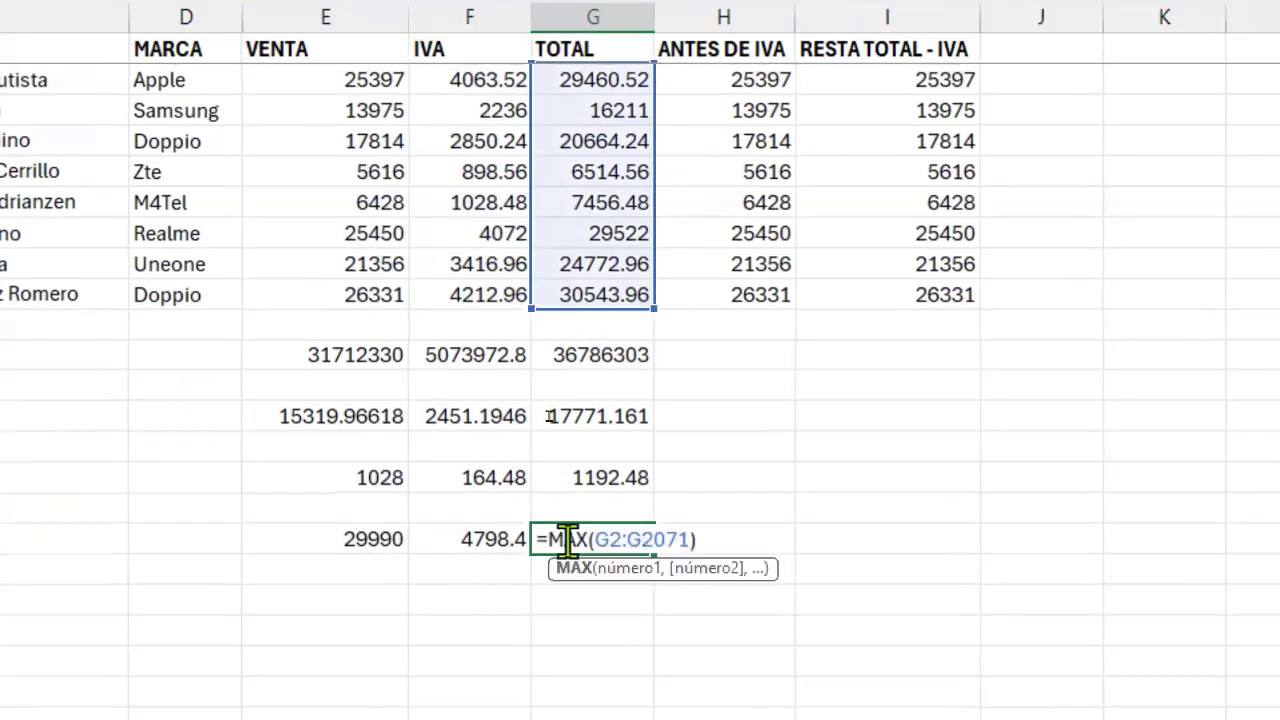
pyautogui.press('Escape')
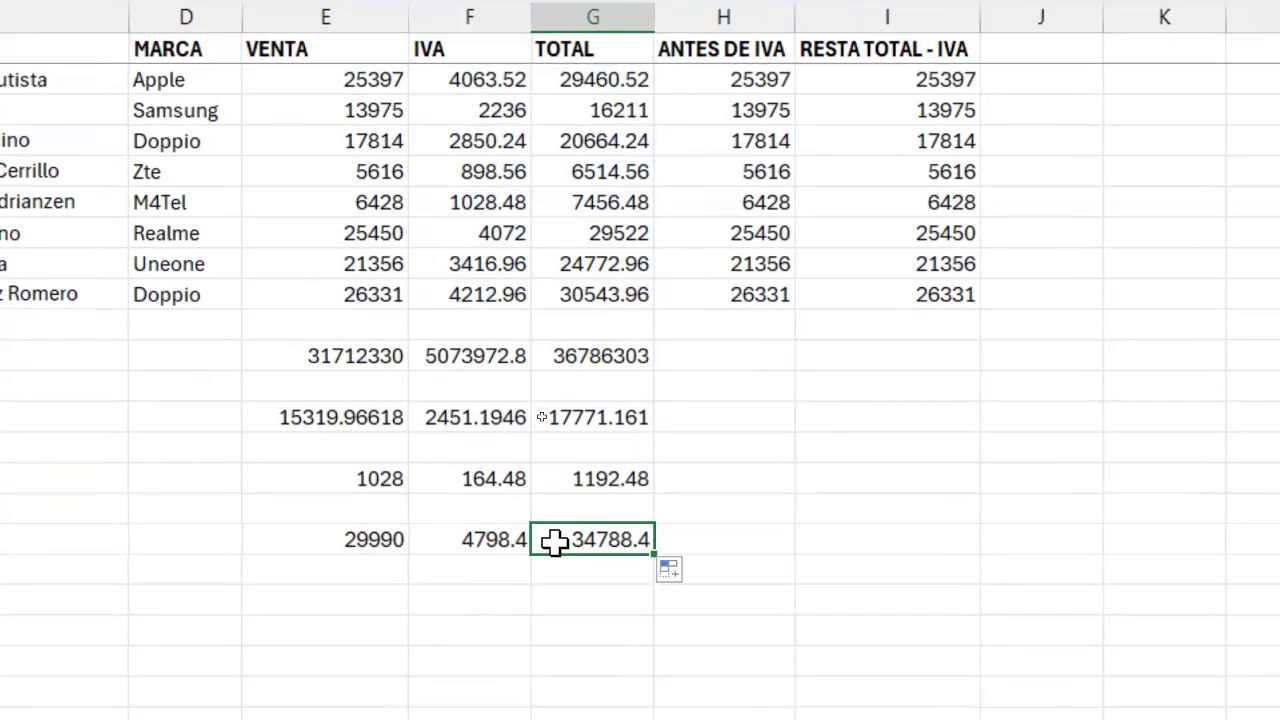
# - Start a CONTAR formula in E2081 and review its function arguments without filling them in
pyautogui.click(373, 598)
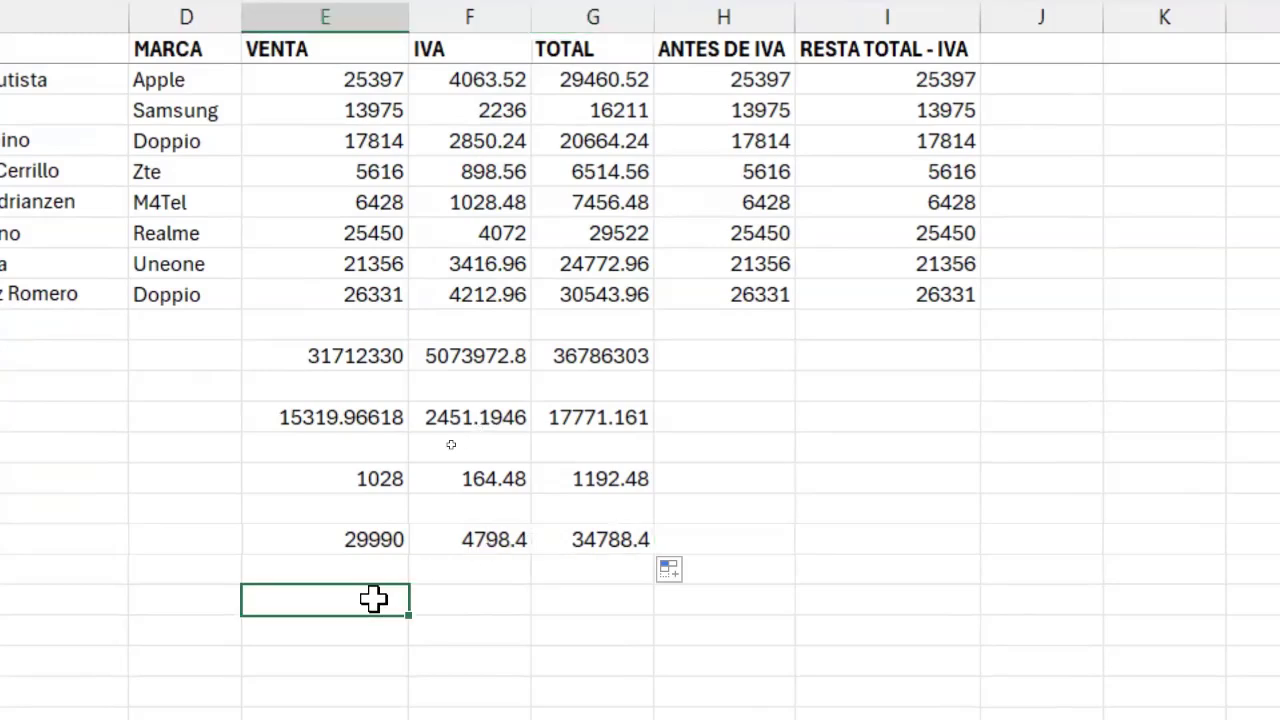
pyautogui.write('=CONTAR')
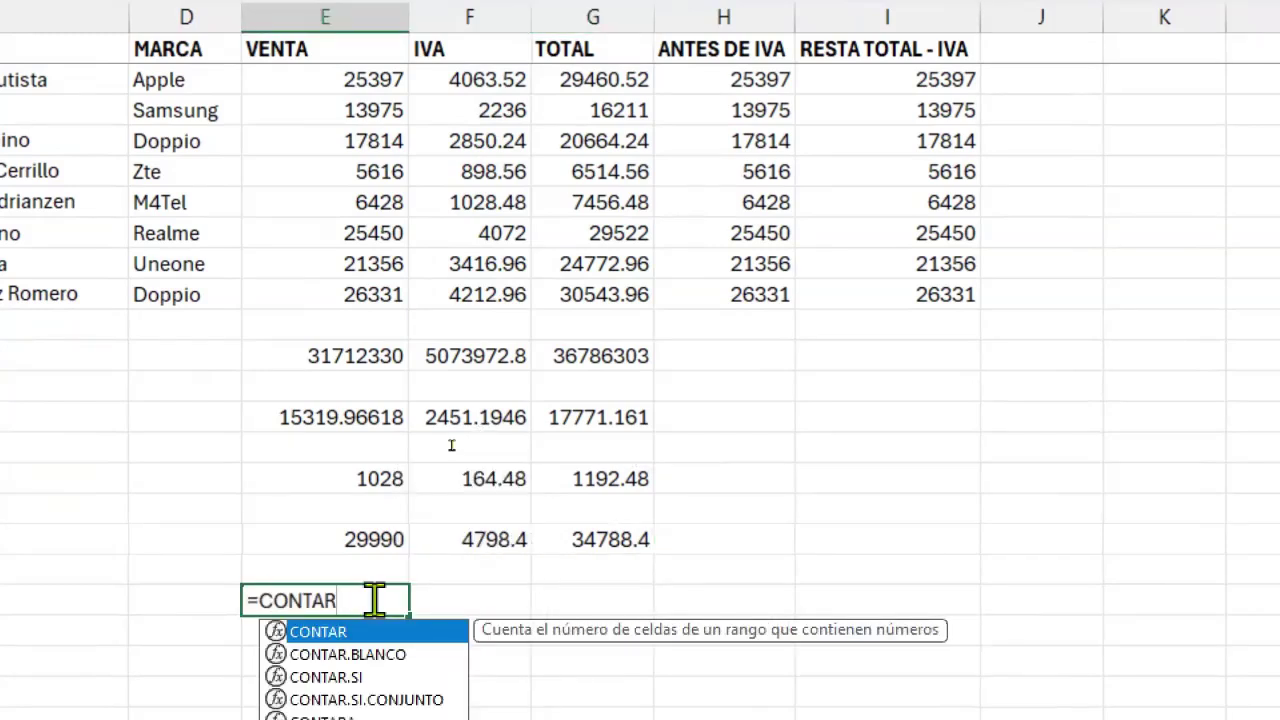
pyautogui.write('(')
pyautogui.hotkey('ctrl', 'a')
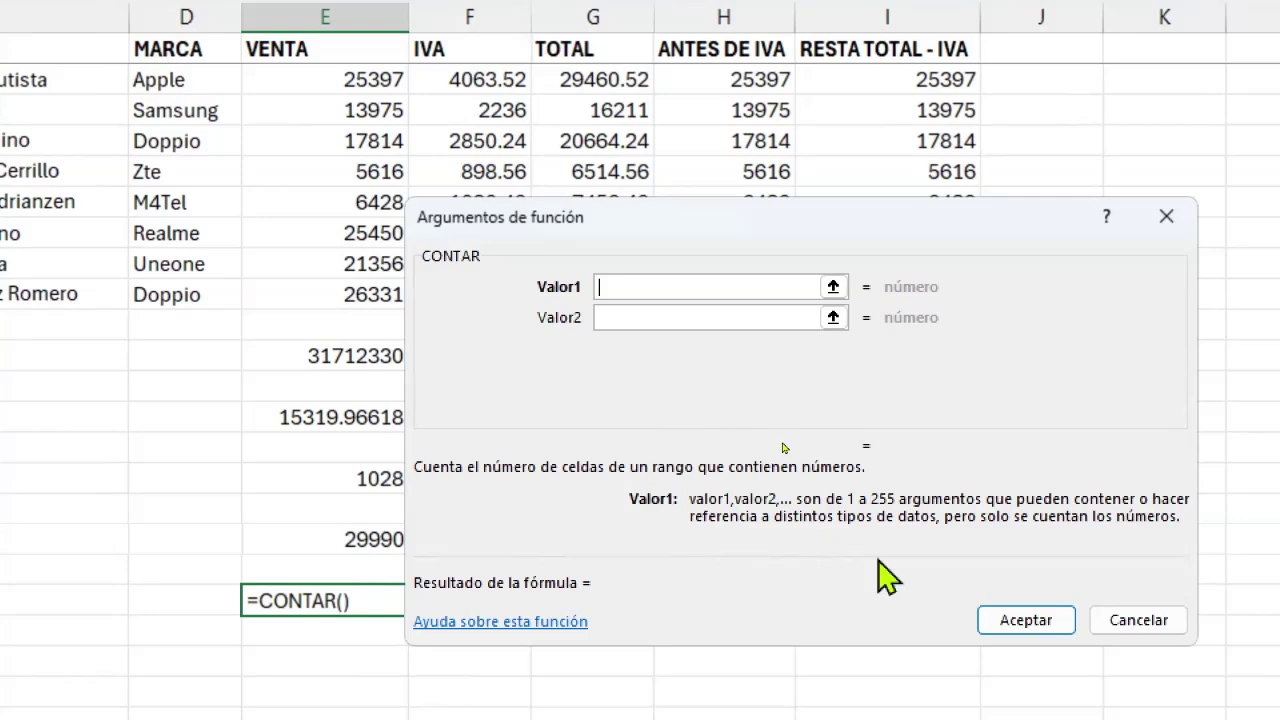
pyautogui.click(1050, 617)
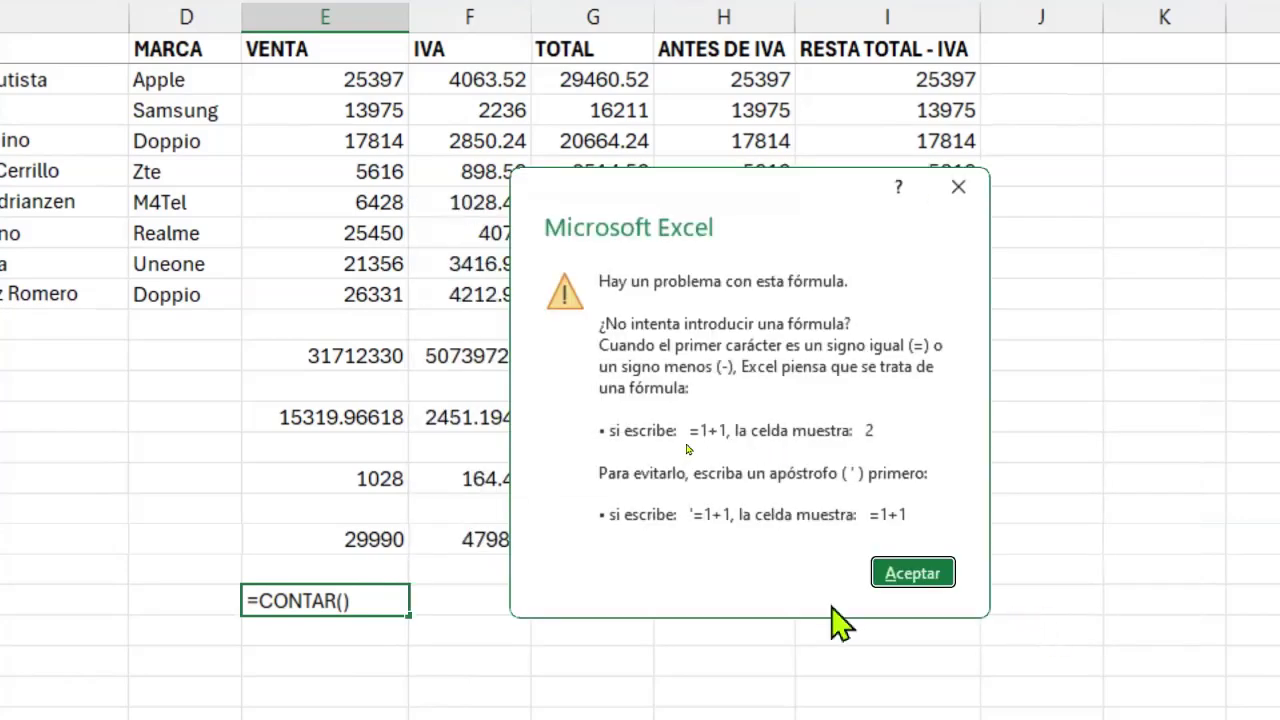
pyautogui.click(906, 580)
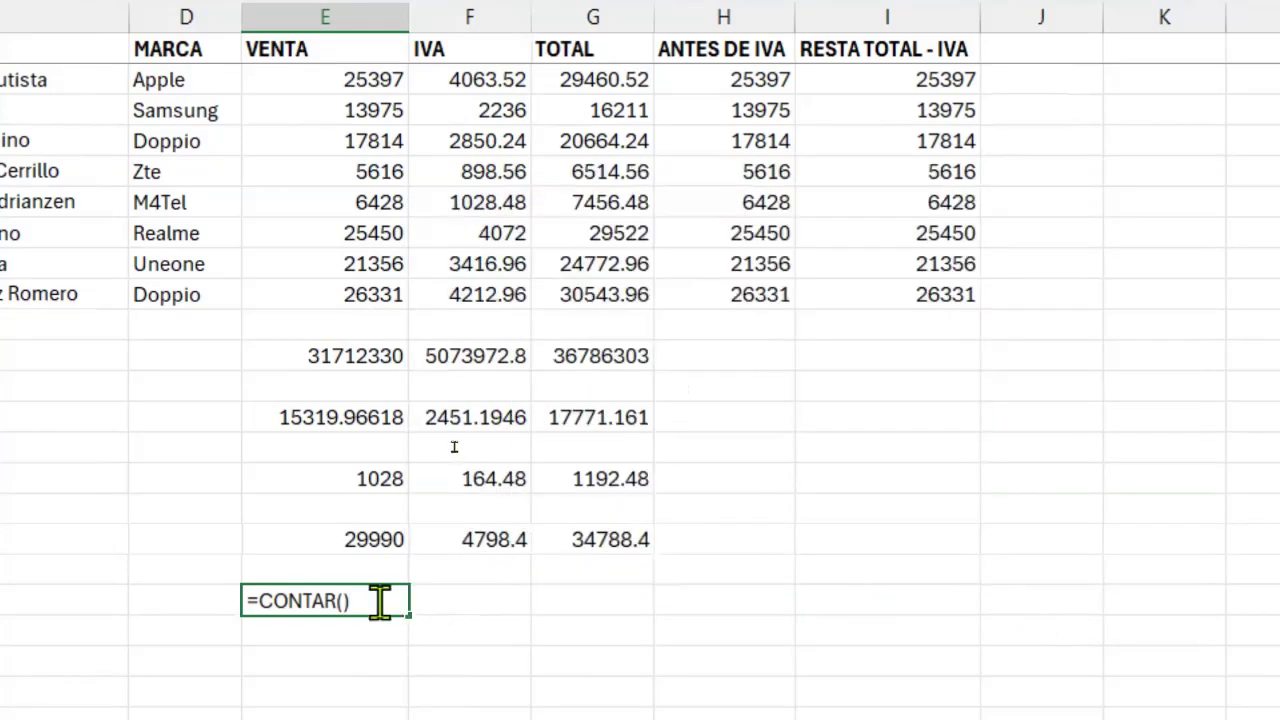
# - Complete the CONTAR formula in E2081 with the range E1:E2079, including the VENTA header, the blank cells and the summary results
pyautogui.press('BackSpace')
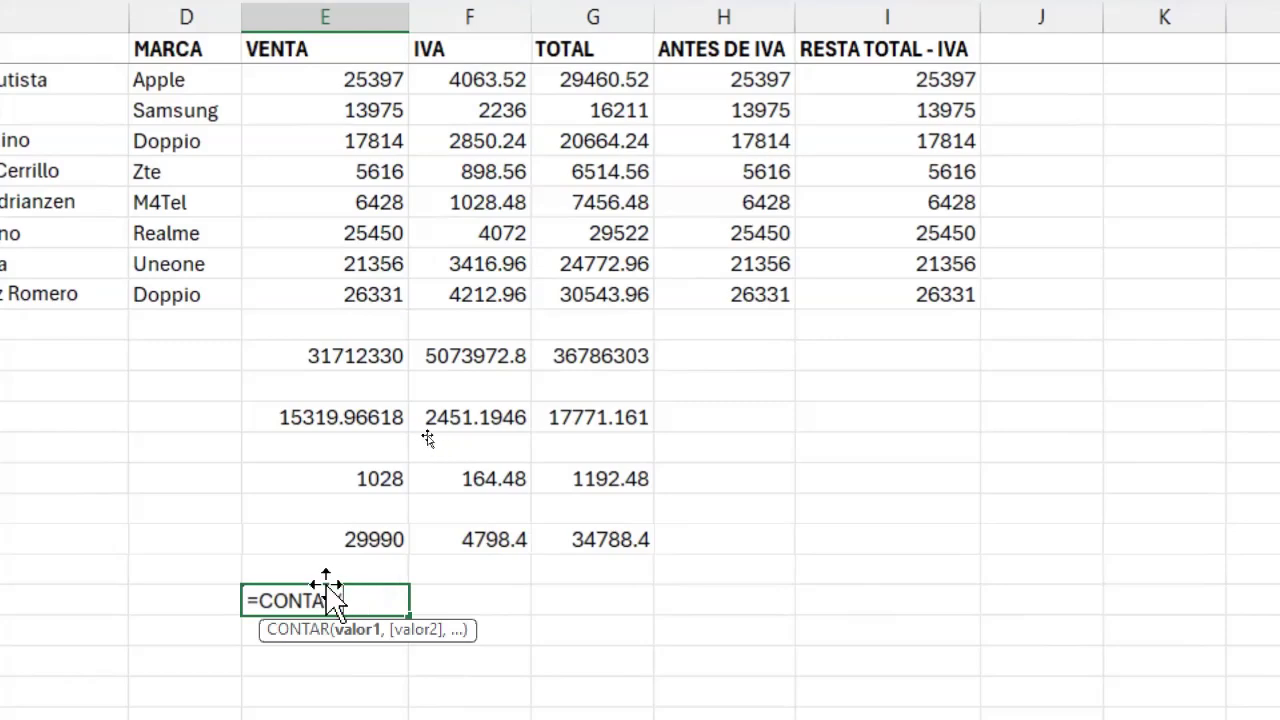
pyautogui.click(330, 536)
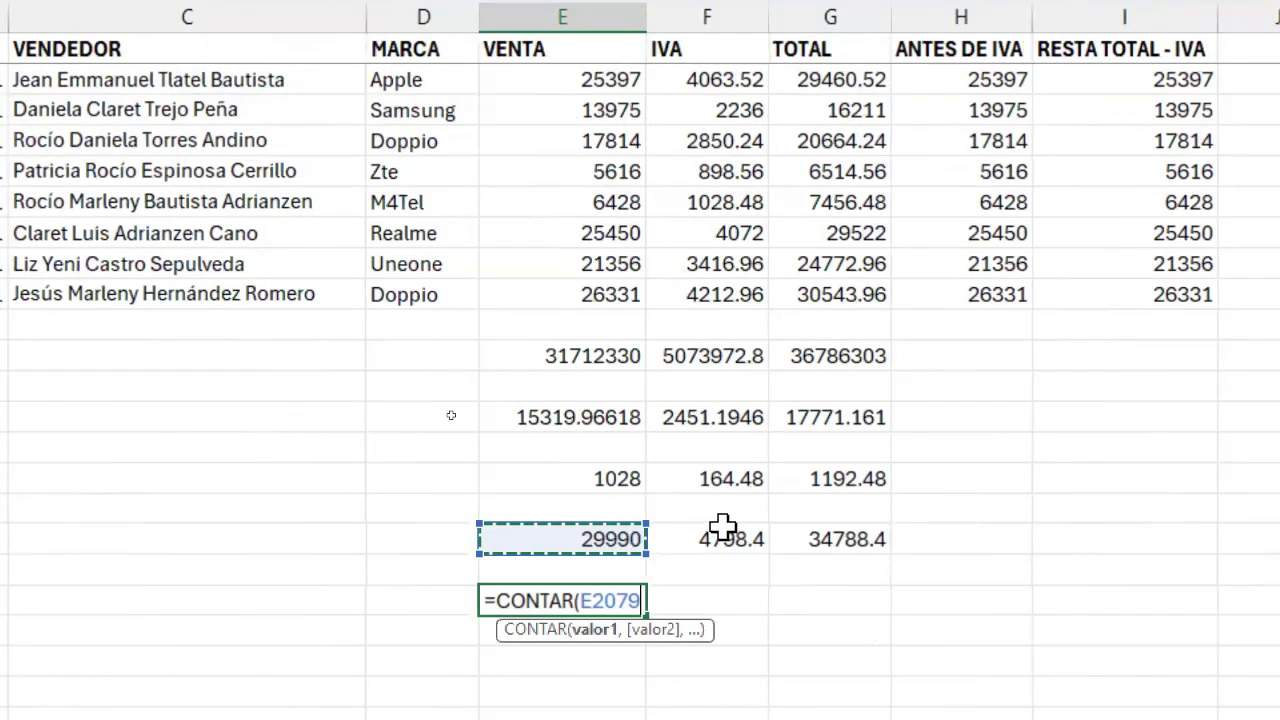
pyautogui.hotkey('shift', 'Up')
pyautogui.hotkey('shift', 'Up')
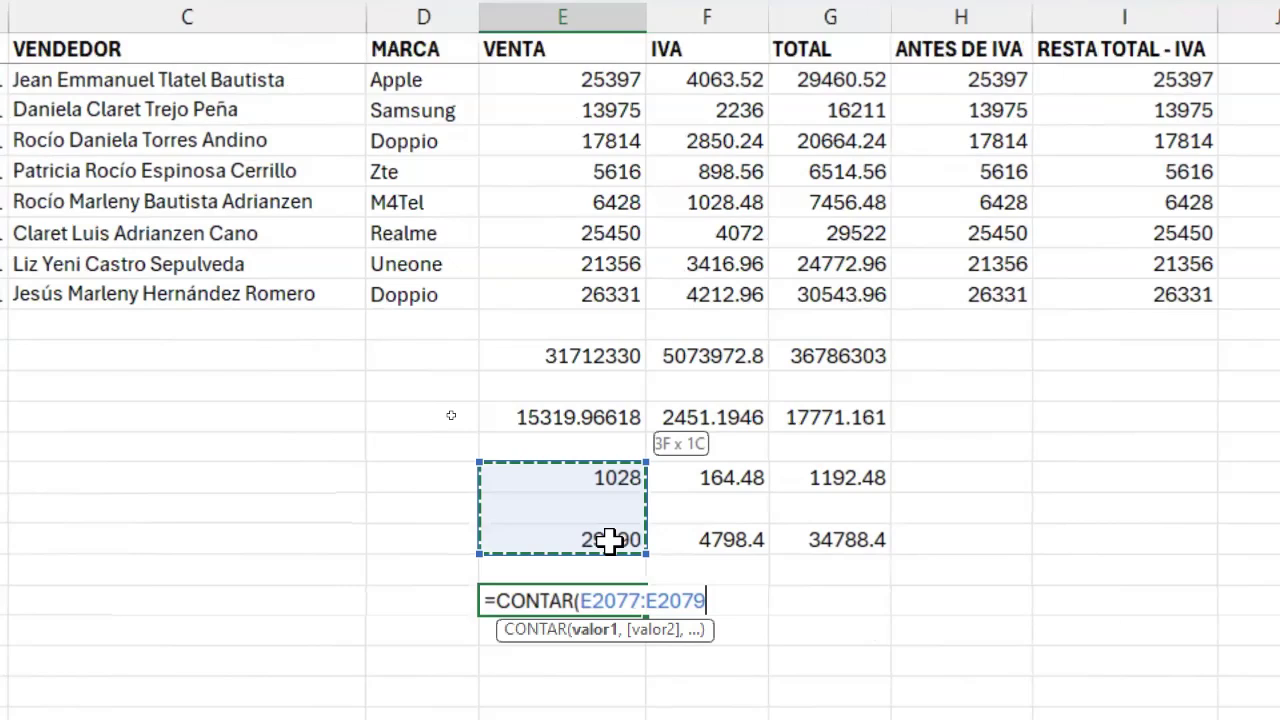
pyautogui.hotkey('shift', 'Up')
pyautogui.hotkey('shift', 'Up')
pyautogui.hotkey('shift', 'Up')
pyautogui.hotkey('shift', 'Up')
pyautogui.hotkey('shift', 'Up')
pyautogui.hotkey('shift', 'Up')
pyautogui.hotkey('ctrl', 'shift', 'Up')
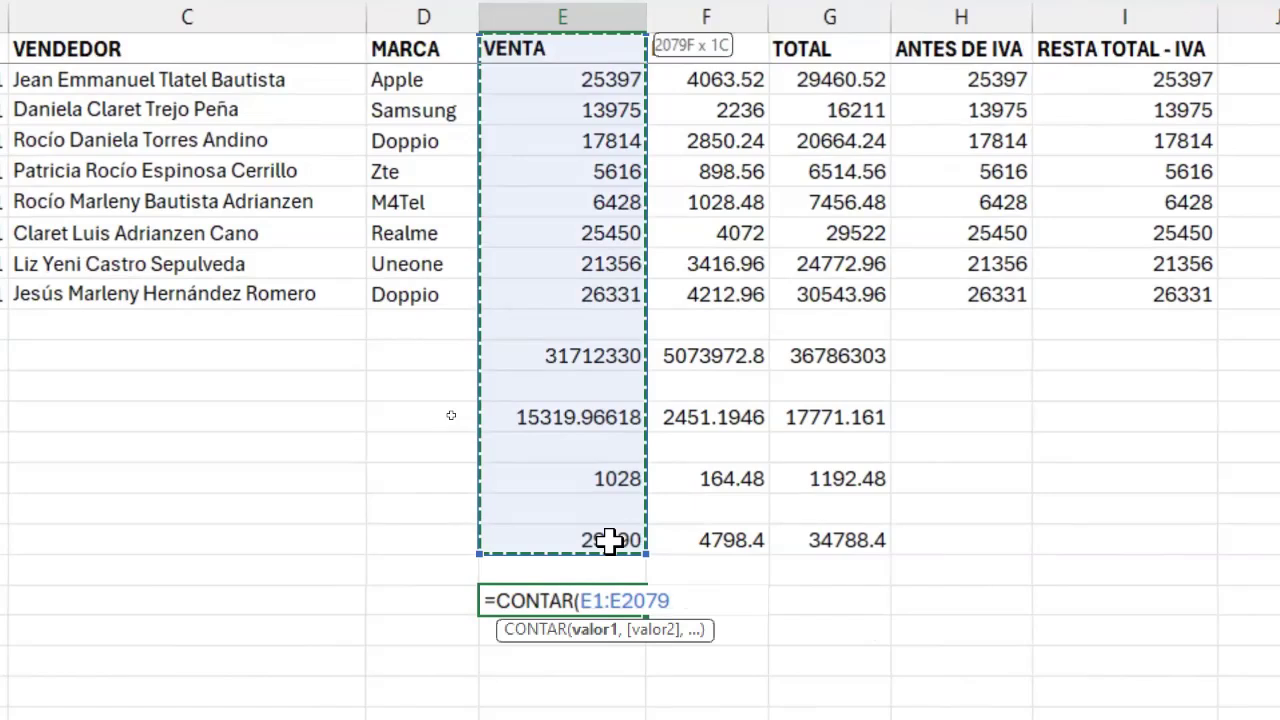
pyautogui.hotkey('ctrl', 'Return')
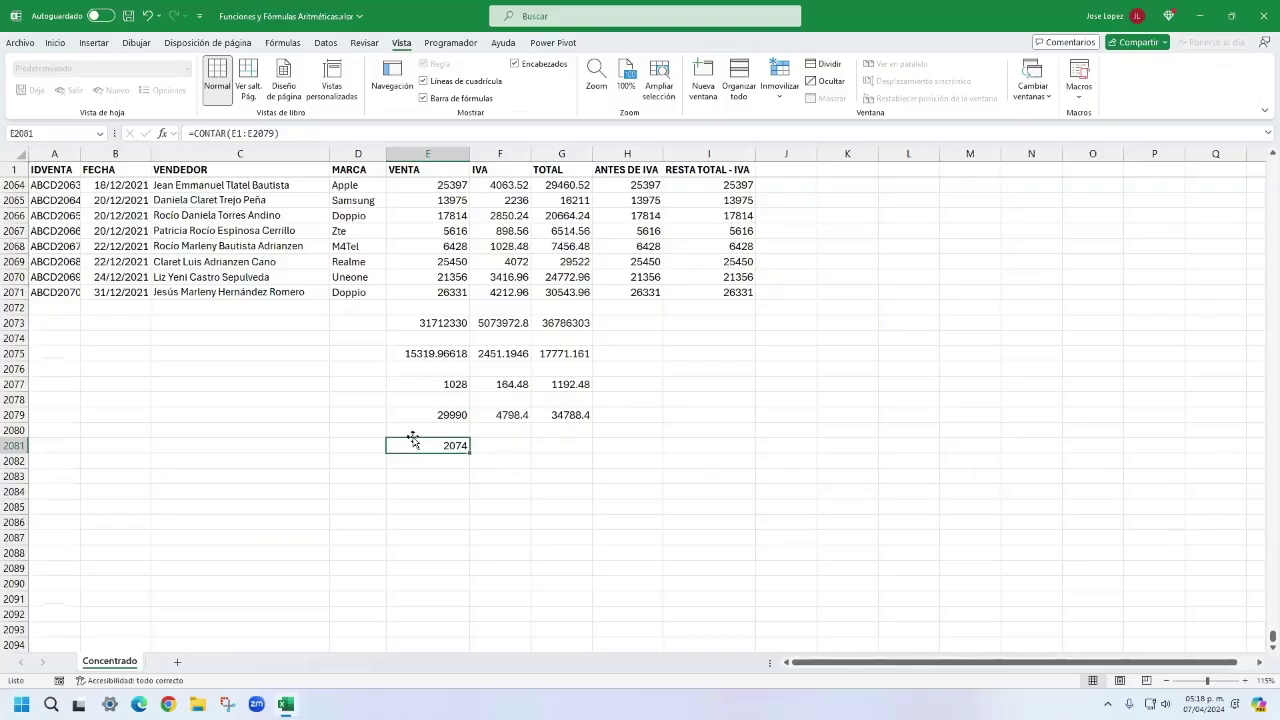
# - Select E2079 up to the VENTA header in E1 and check the selection's cell count against the CONTAR result
pyautogui.click(464, 395)
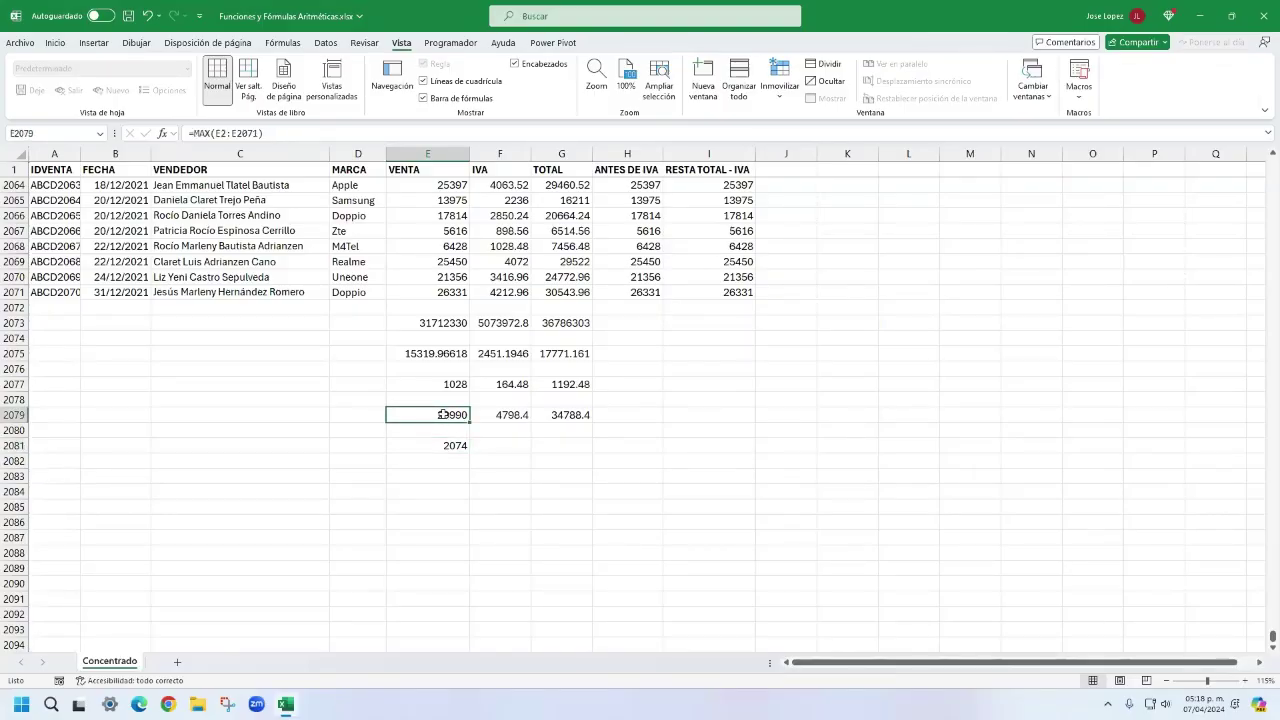
pyautogui.hotkey('shift', 'Up')
pyautogui.hotkey('shift', 'Up')
pyautogui.hotkey('shift', 'Up')
pyautogui.hotkey('shift', 'Up')
pyautogui.hotkey('shift', 'Up')
pyautogui.hotkey('shift', 'Up')
pyautogui.hotkey('shift', 'Up')
pyautogui.hotkey('shift', 'Up')
pyautogui.hotkey('ctrl', 'shift', 'Up')
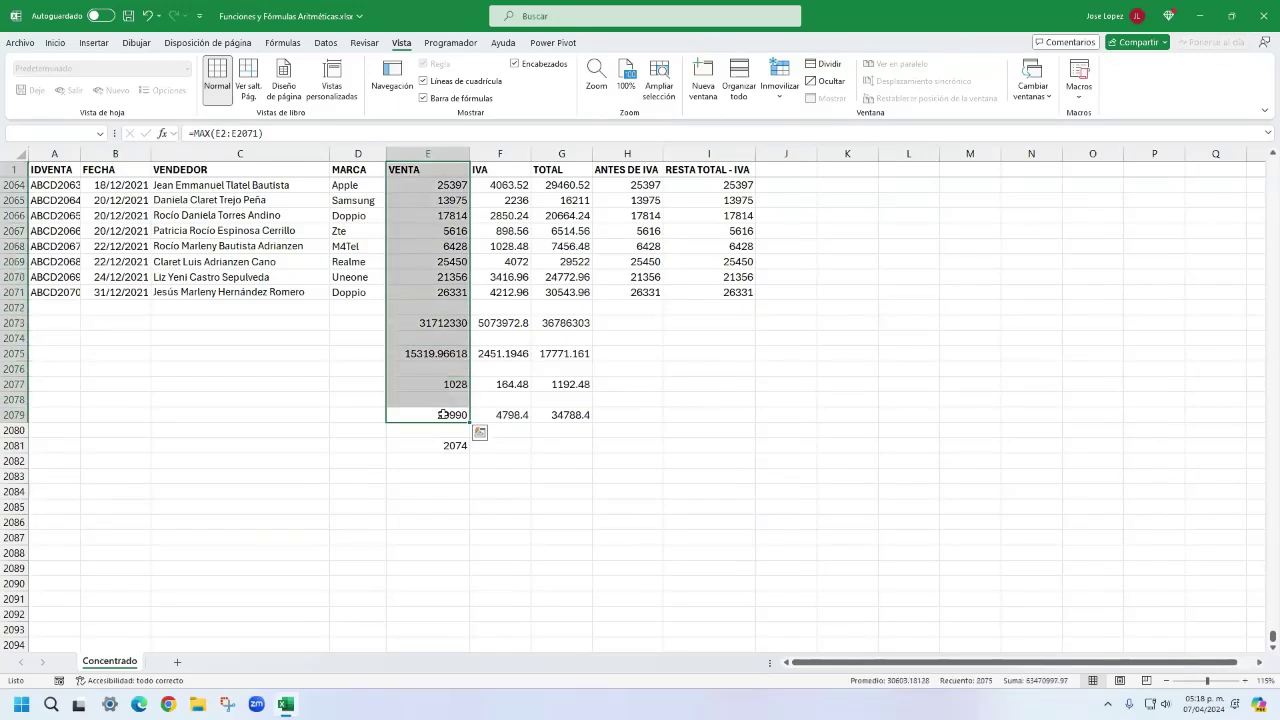
pyautogui.hotkey('ctrl', 'q')
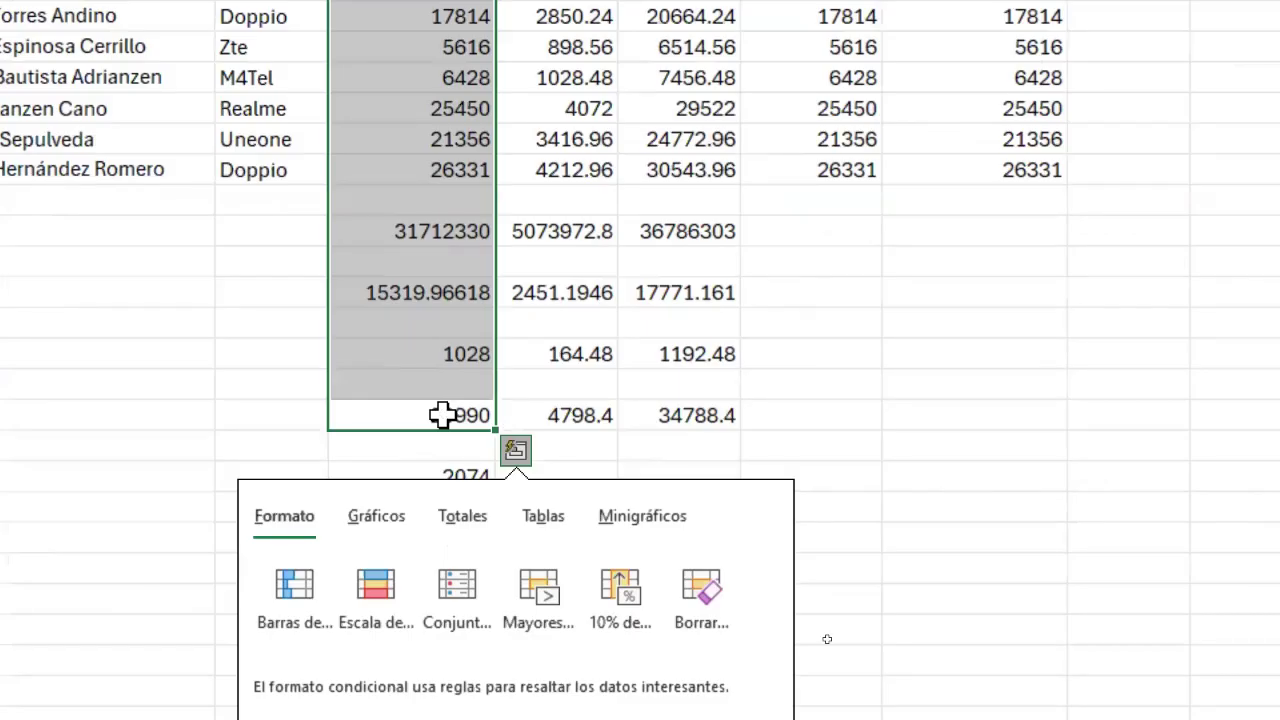
pyautogui.press('Escape')
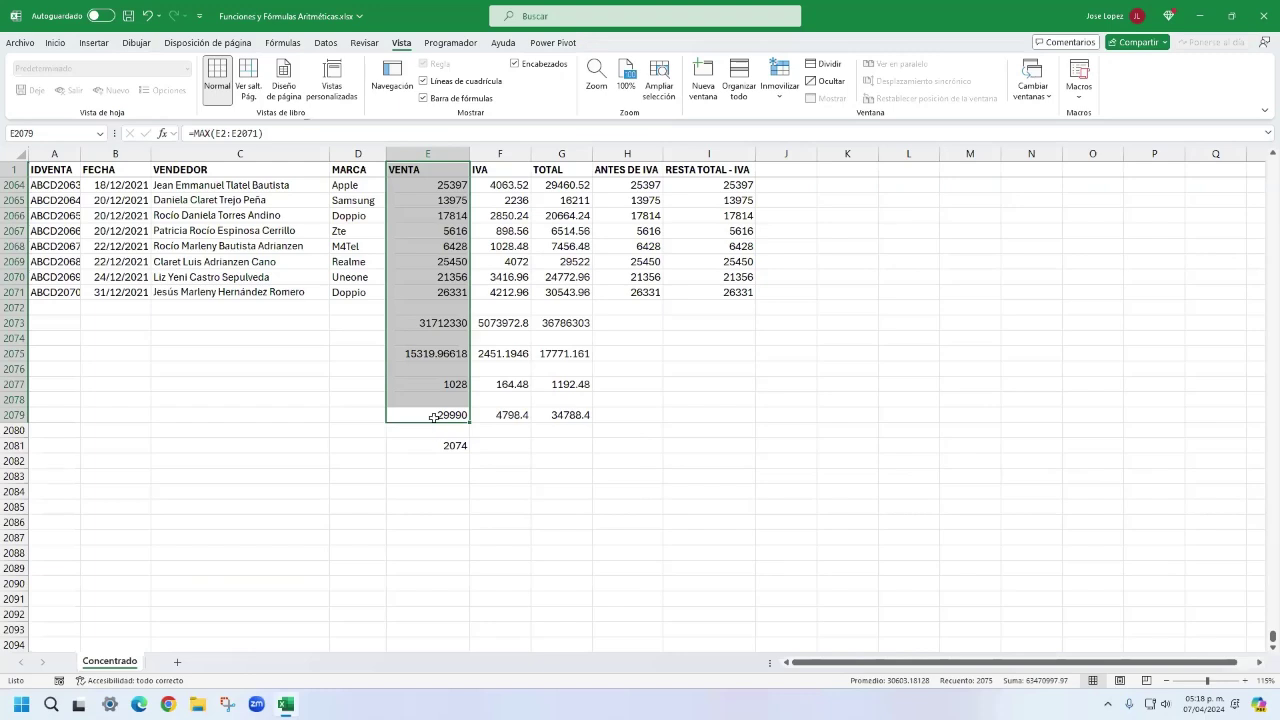
# - Select only the VENTA data from E2071 up to E2 and check how many cells that selection counts
pyautogui.click(433, 417)
pyautogui.click(428, 277)
pyautogui.click(431, 293)
pyautogui.hotkey('ctrl', 'shift', 'Up')
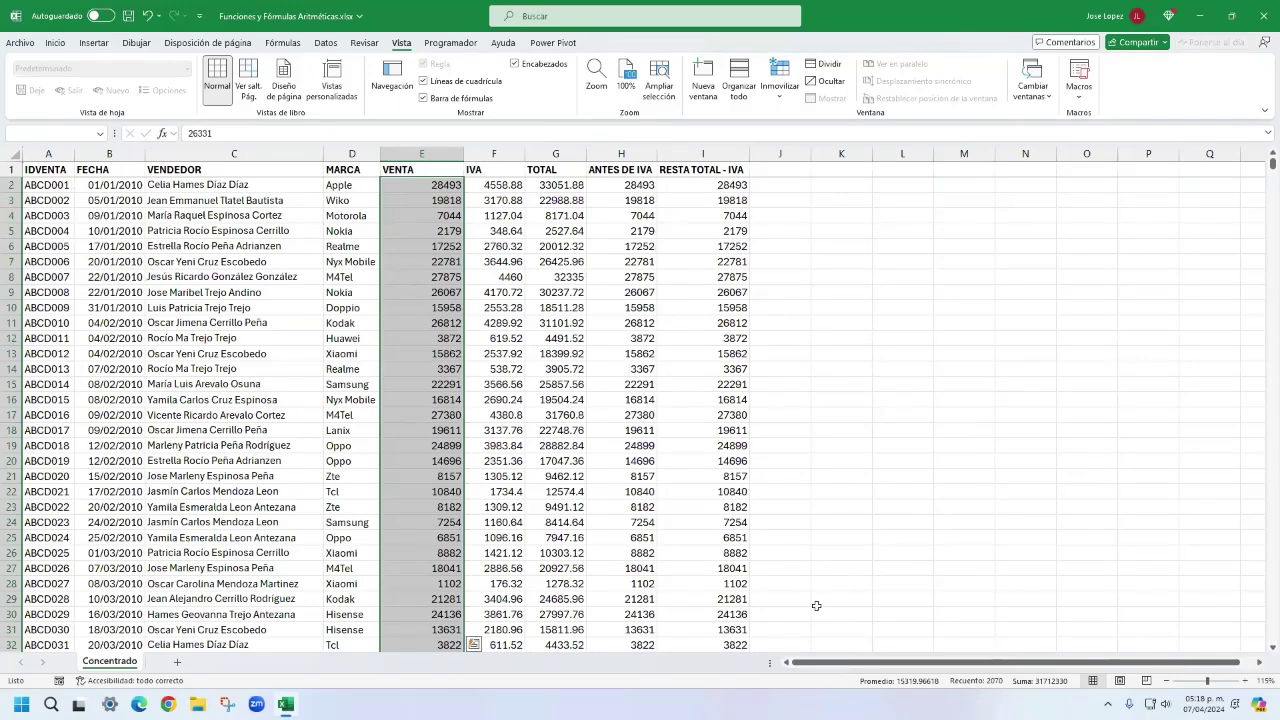
pyautogui.hotkey('ctrl', 'q')
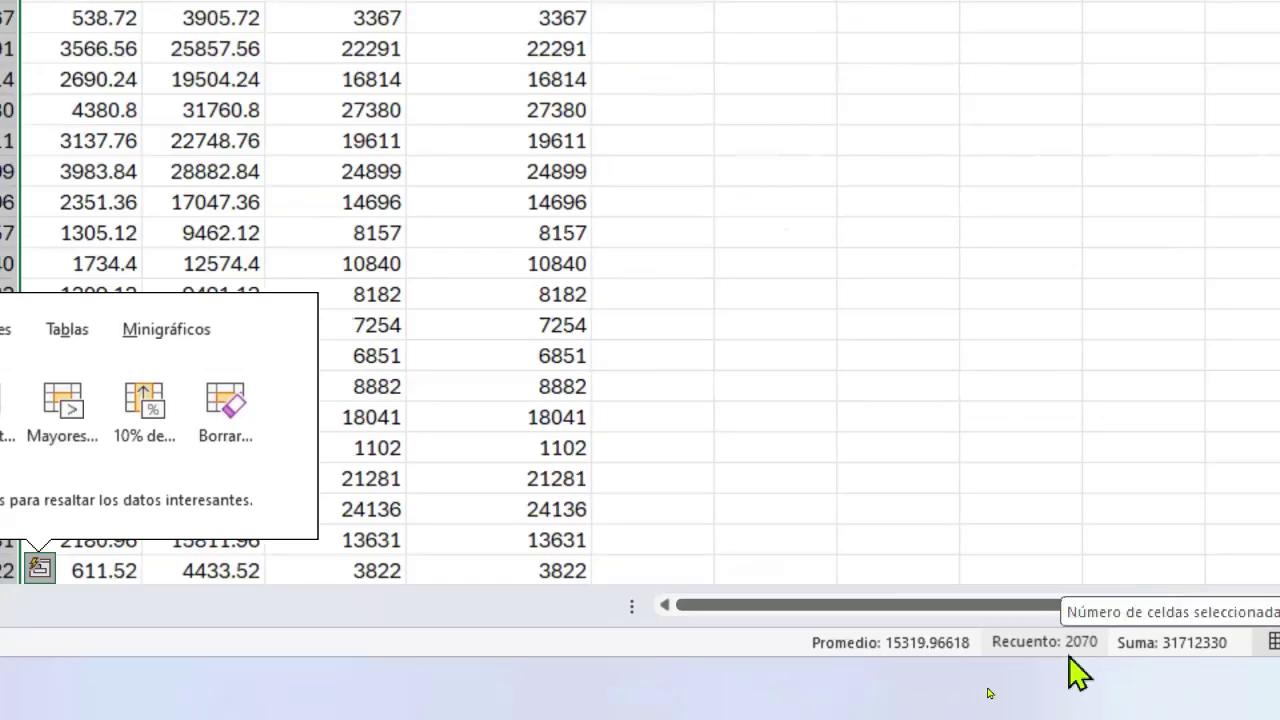
pyautogui.press('Escape')
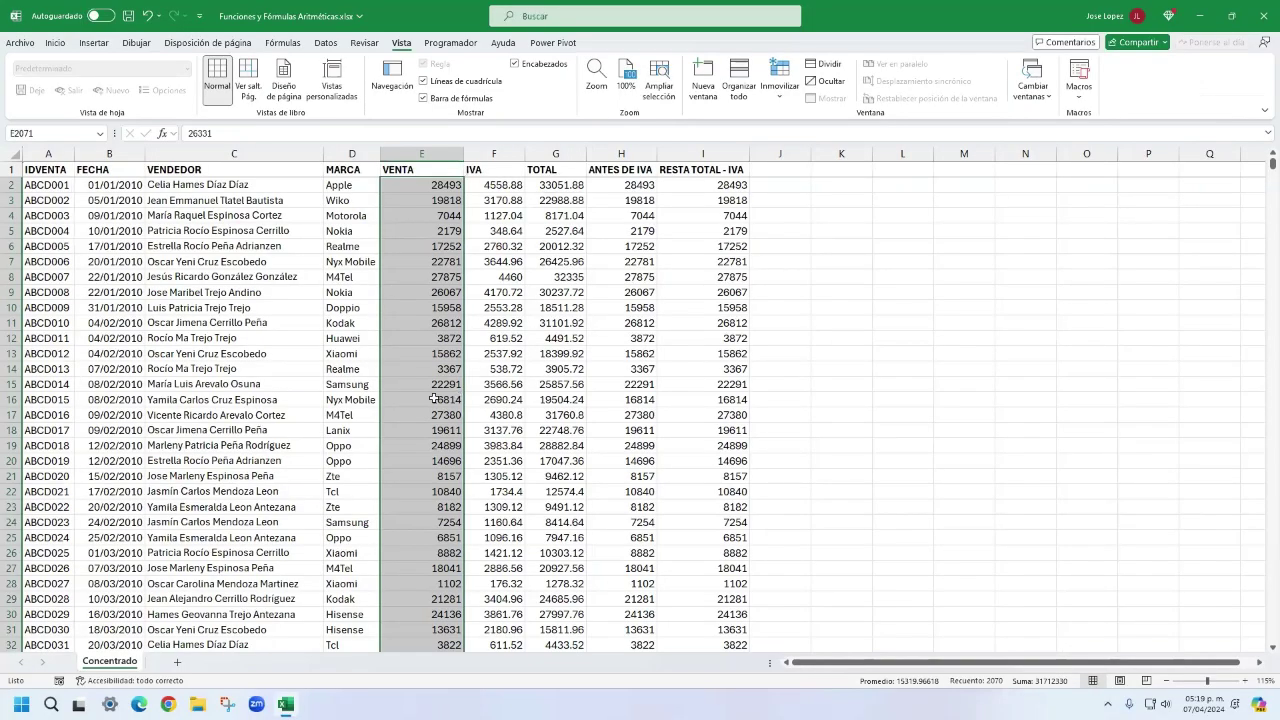
# - Examine the cells below the VENTA data from E2072 to E2079, including the blank rows and the summary formulas
pyautogui.hotkey('ctrl', 'Down')
pyautogui.scroll(-3, 433, 398)
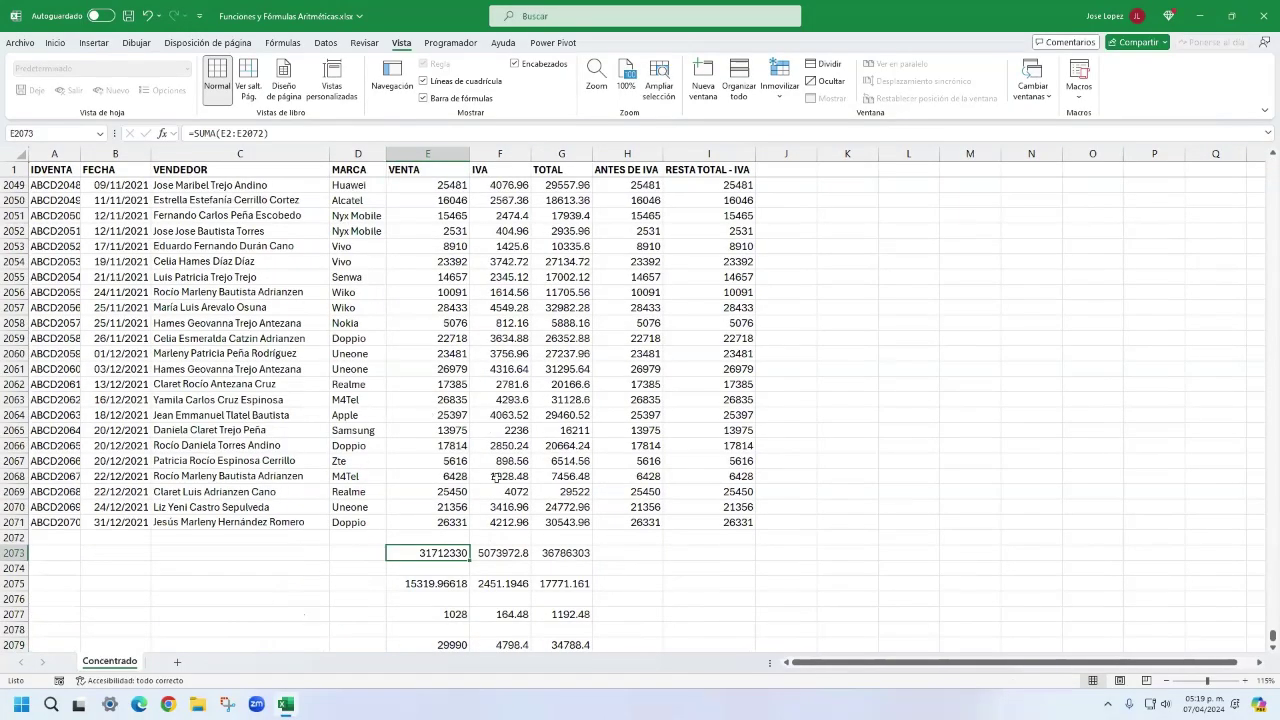
pyautogui.scroll(-1, 500, 531)
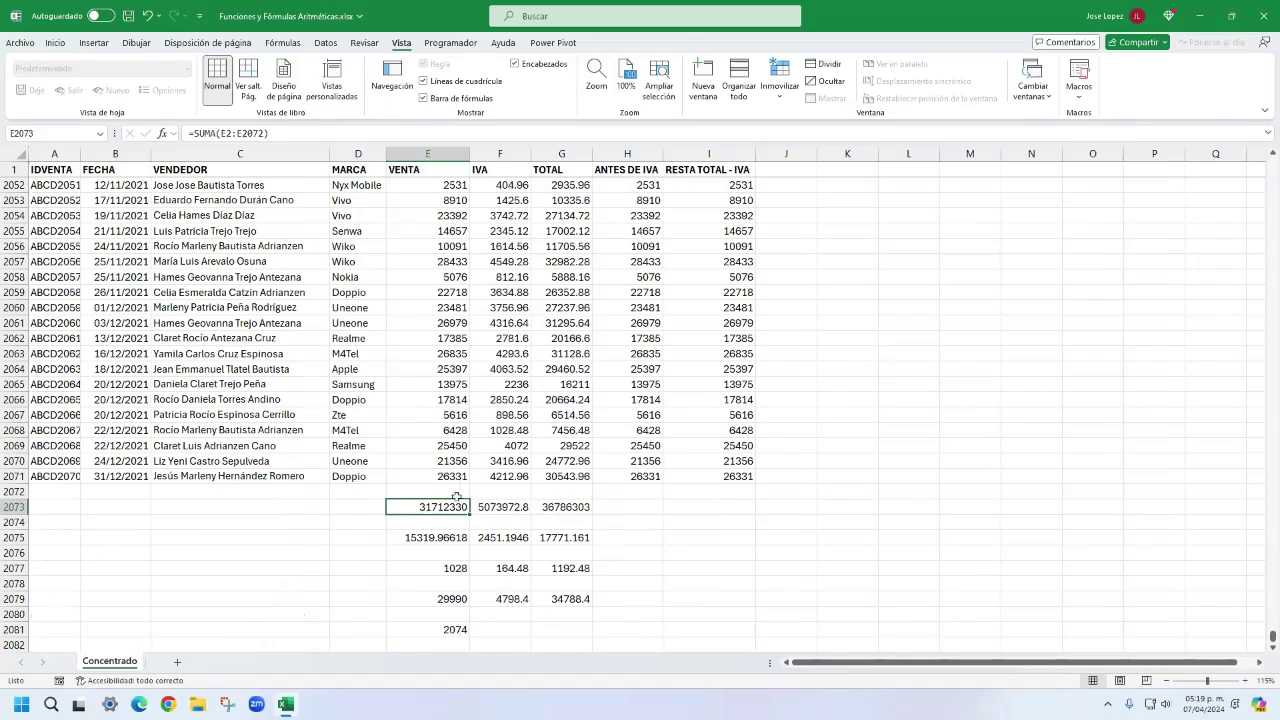
pyautogui.click(450, 492)
pyautogui.click(437, 507)
pyautogui.click(440, 522)
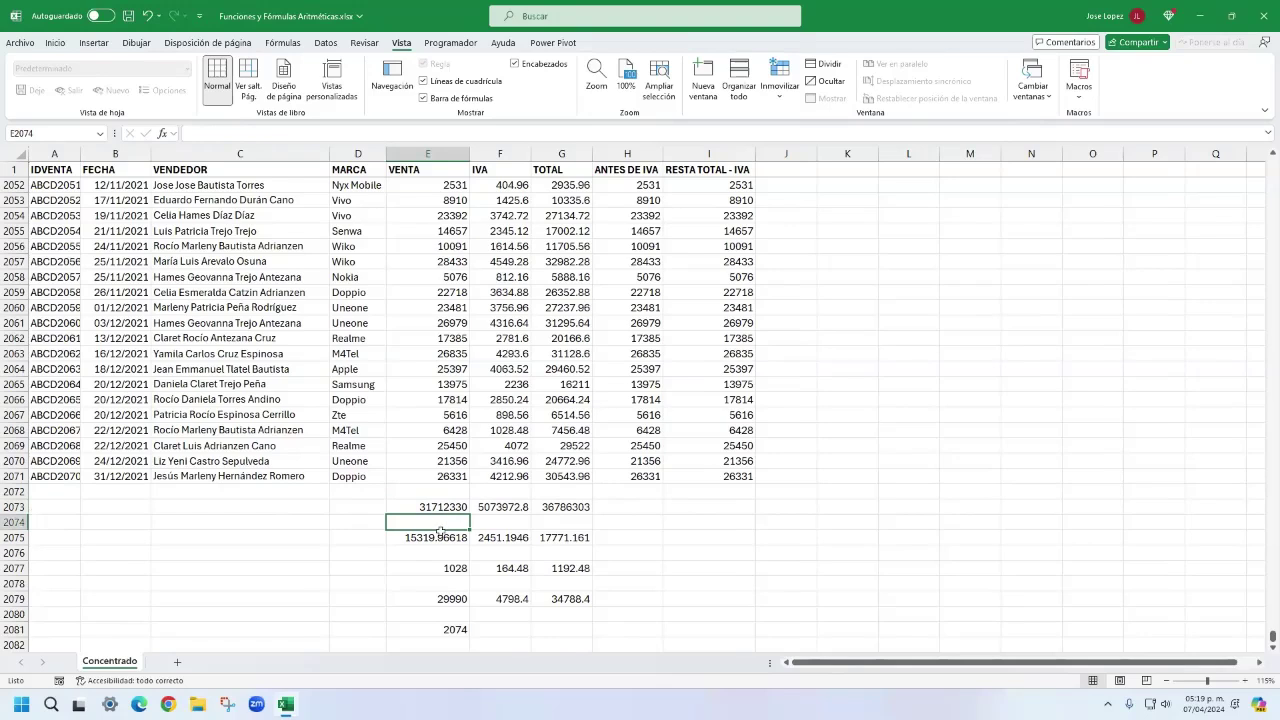
pyautogui.click(444, 537)
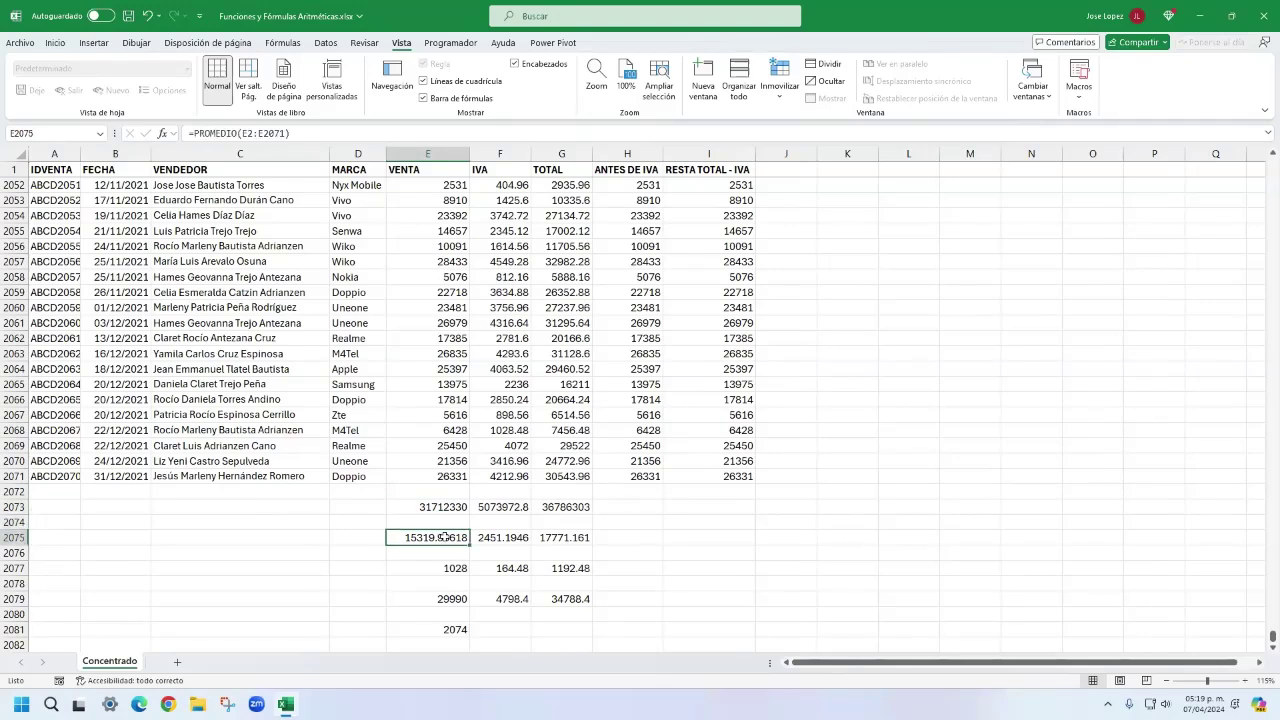
pyautogui.click(435, 553)
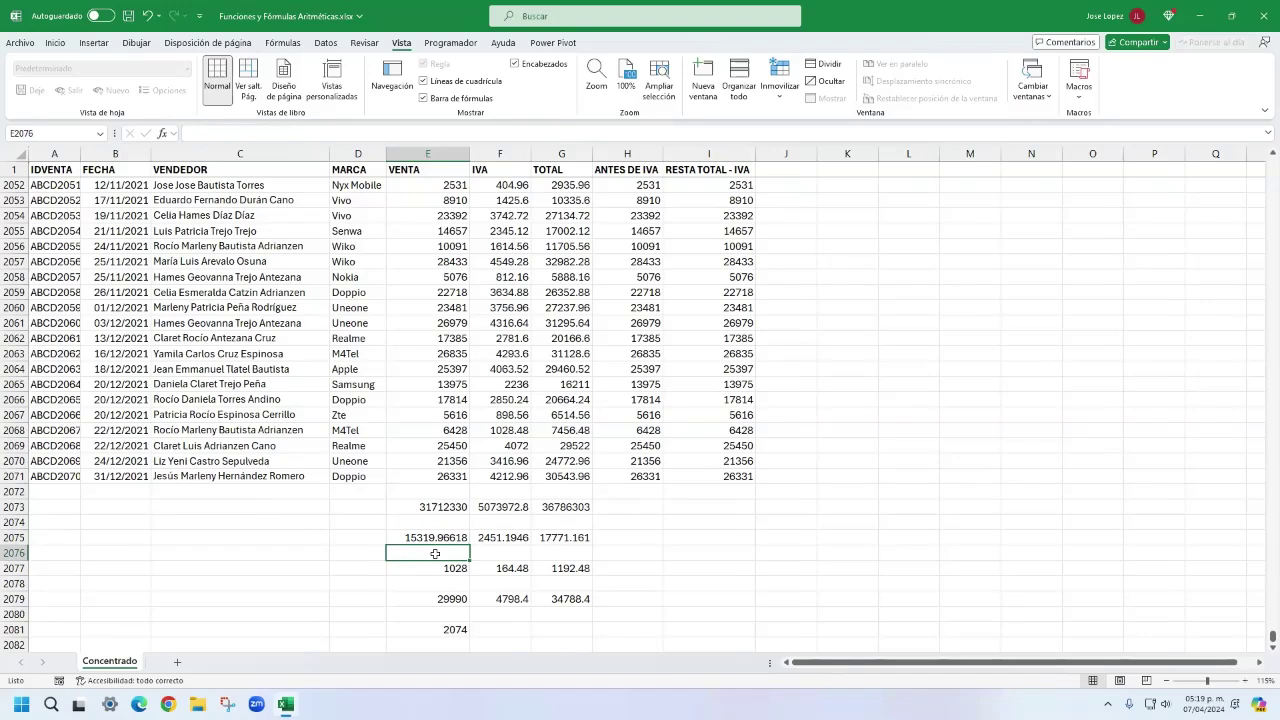
pyautogui.click(436, 568)
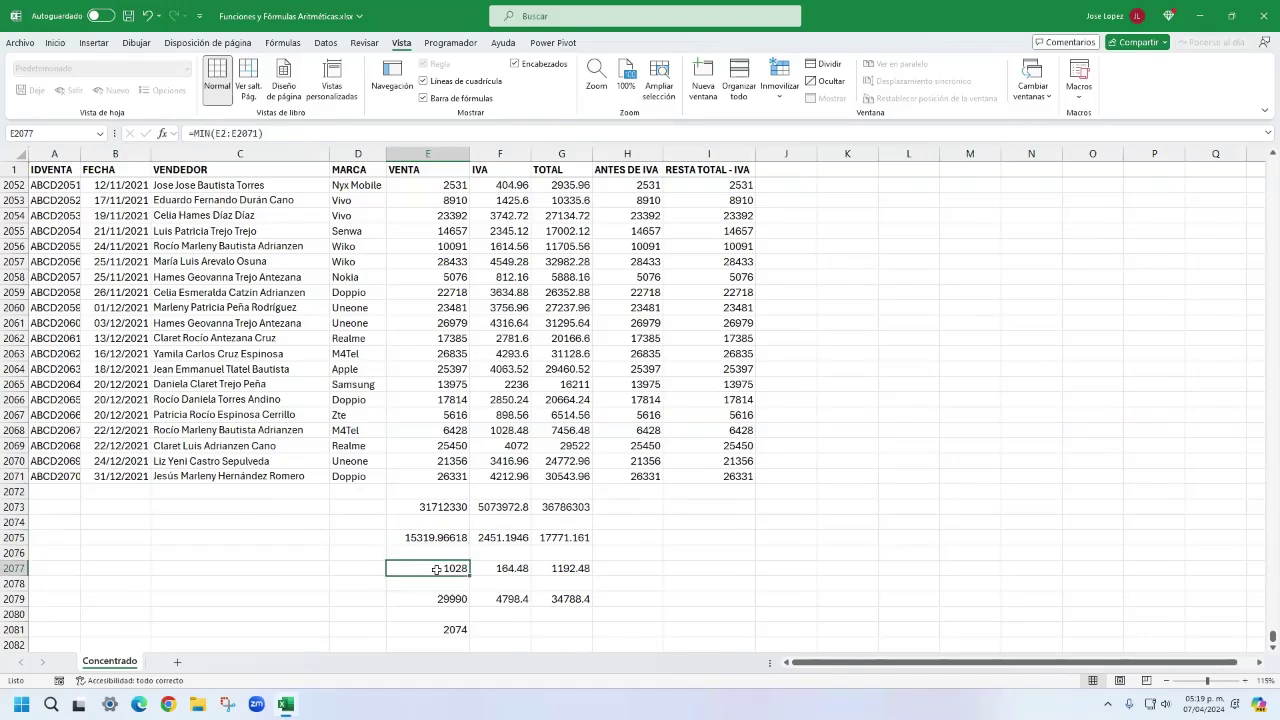
pyautogui.click(435, 583)
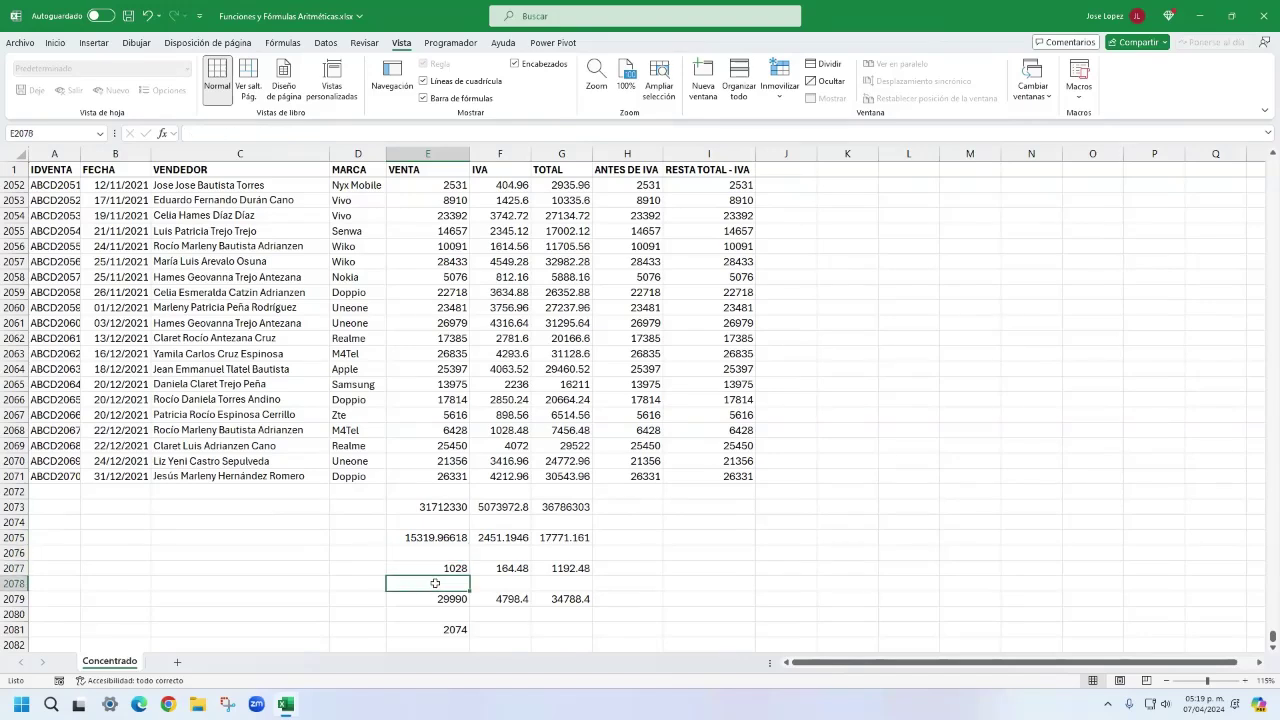
pyautogui.click(435, 598)
# - Copy the CONTAR formula from E2081 across to the IVA and TOTAL columns in F2081 and G2081
pyautogui.click(449, 632)
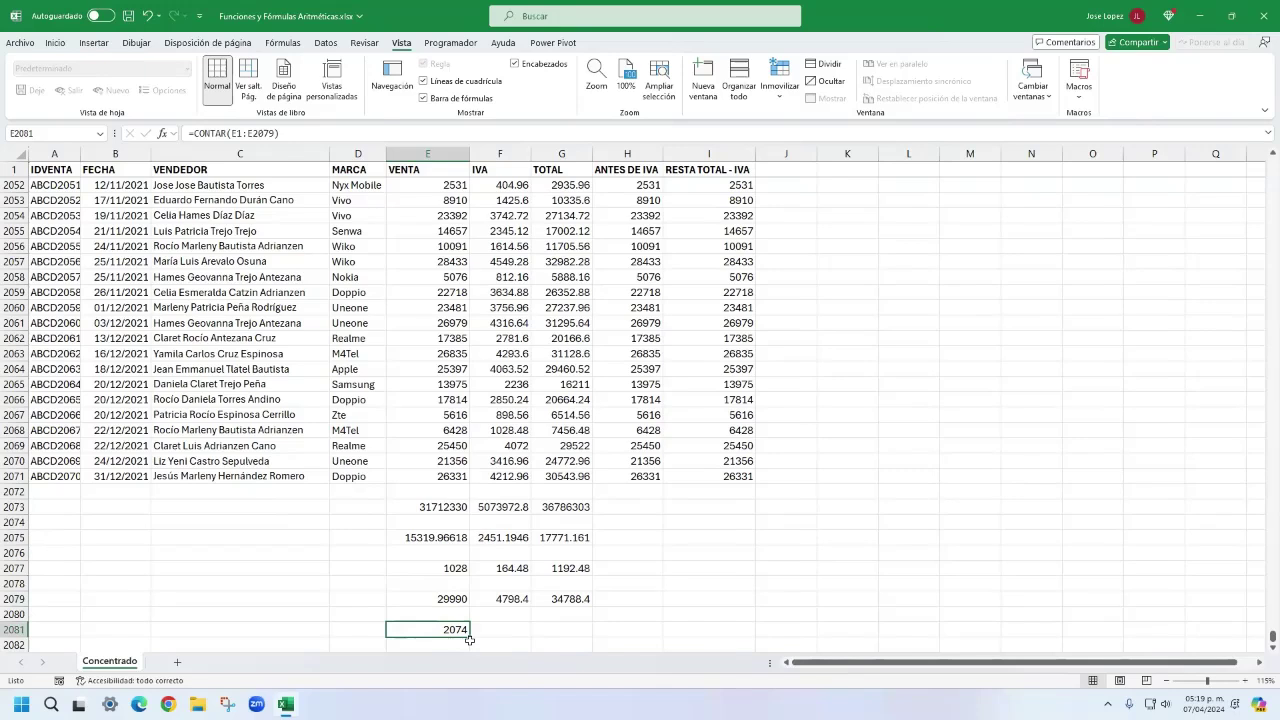
pyautogui.moveTo(471, 635); pyautogui.dragTo(541, 640)
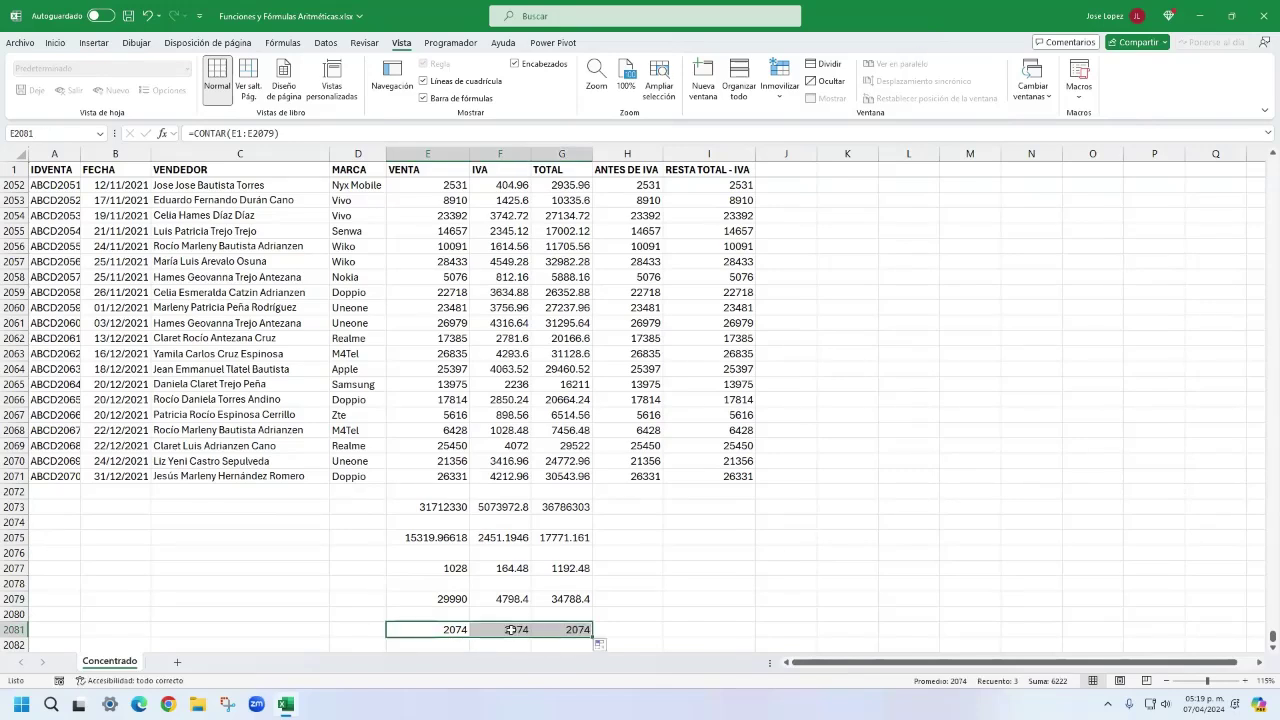
pyautogui.click(505, 597)
pyautogui.moveTo(503, 594); pyautogui.dragTo(567, 598)
pyautogui.click(559, 629)
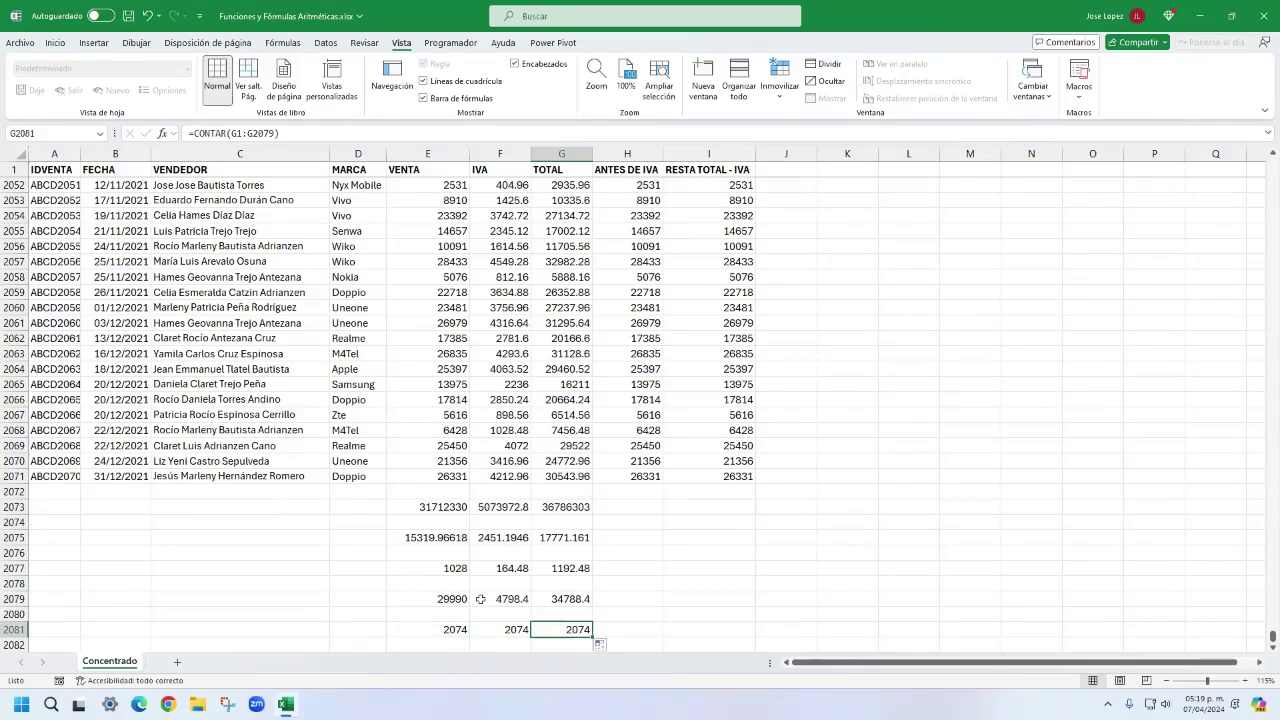
# - Start a REDONDEAR formula in E2083, review its Número and Núm_decimales arguments, and discard the formula
pyautogui.scroll(-3, 469, 521)
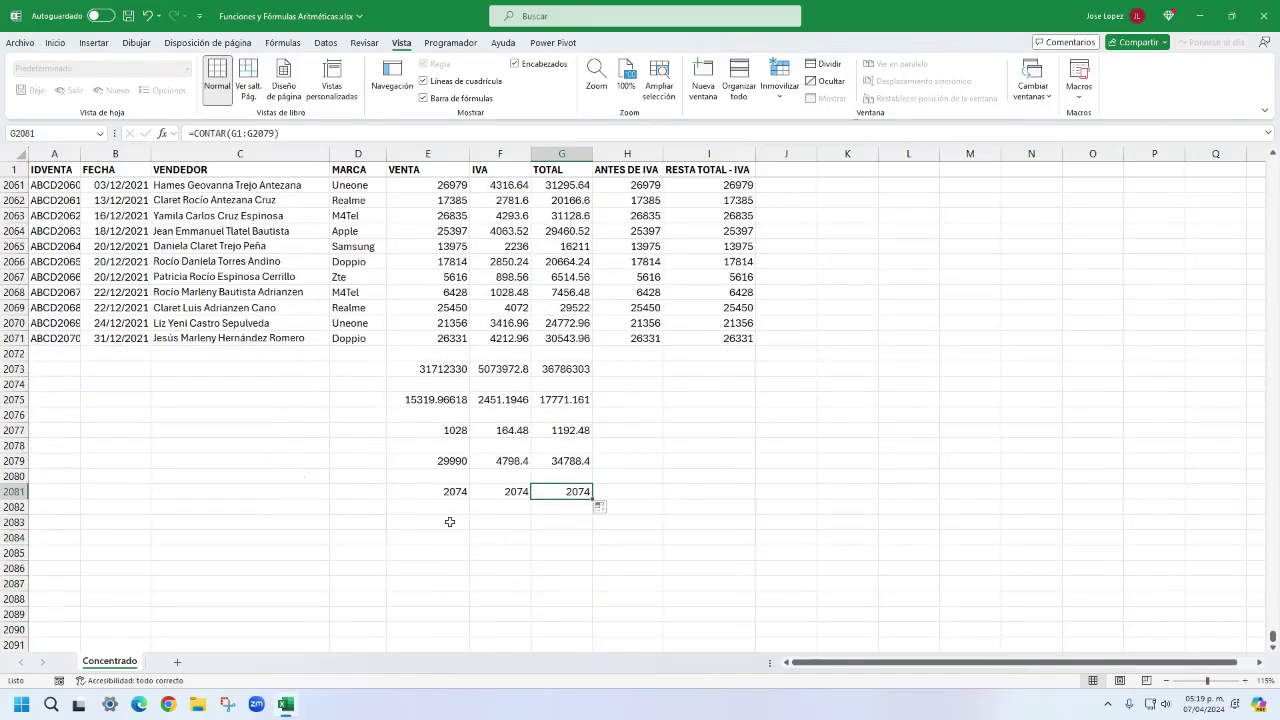
pyautogui.click(449, 522)
pyautogui.write('=RE')
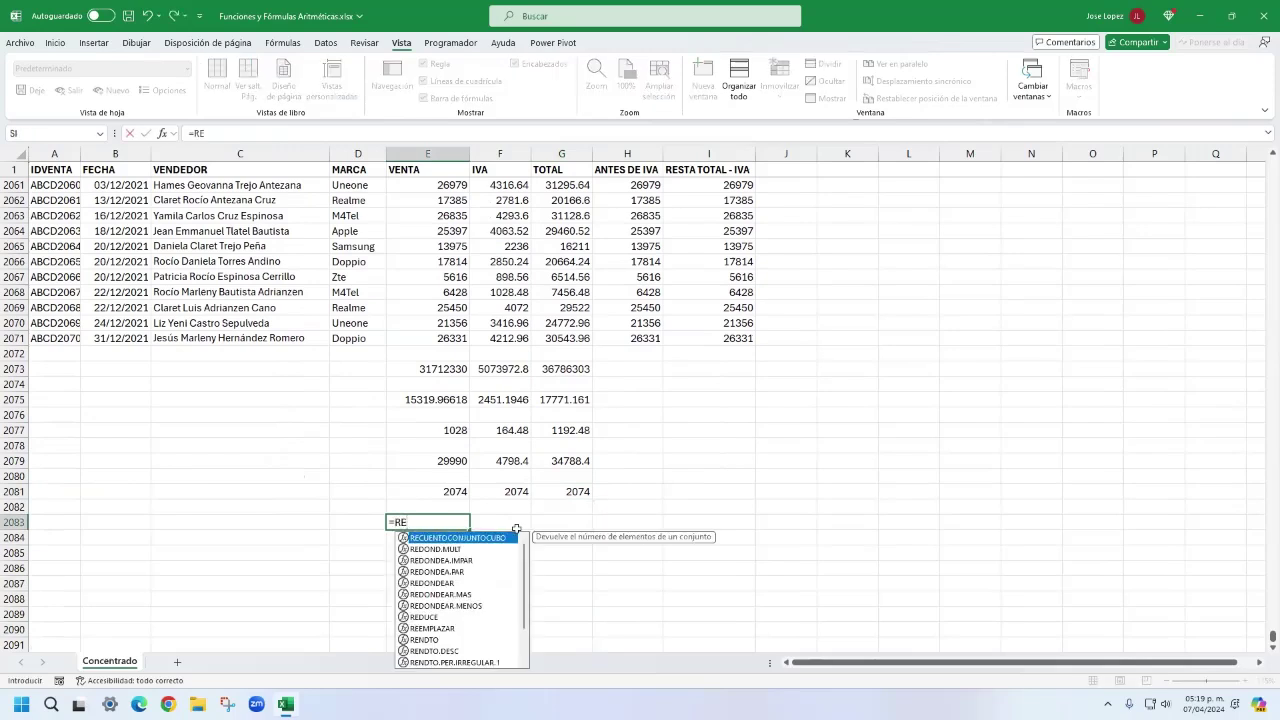
pyautogui.write('DONDEAR(')
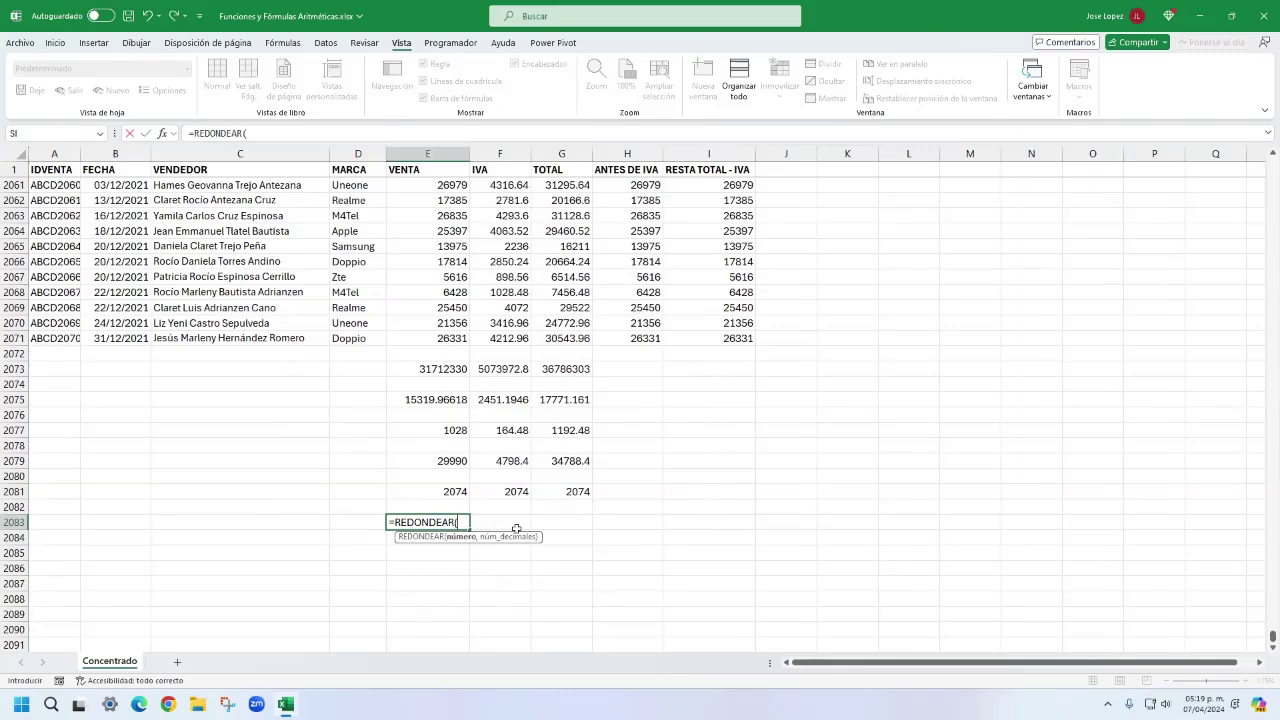
pyautogui.hotkey('ctrl', 'a')
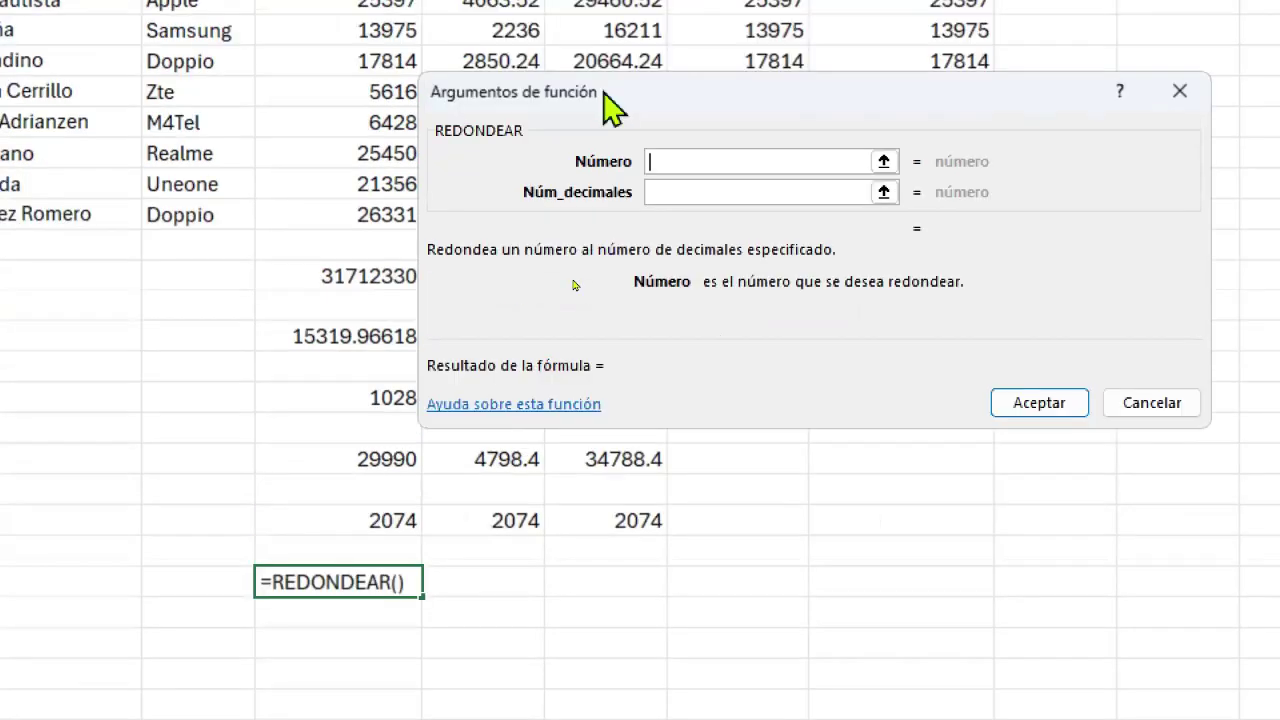
pyautogui.moveTo(583, 230); pyautogui.dragTo(562, 300)
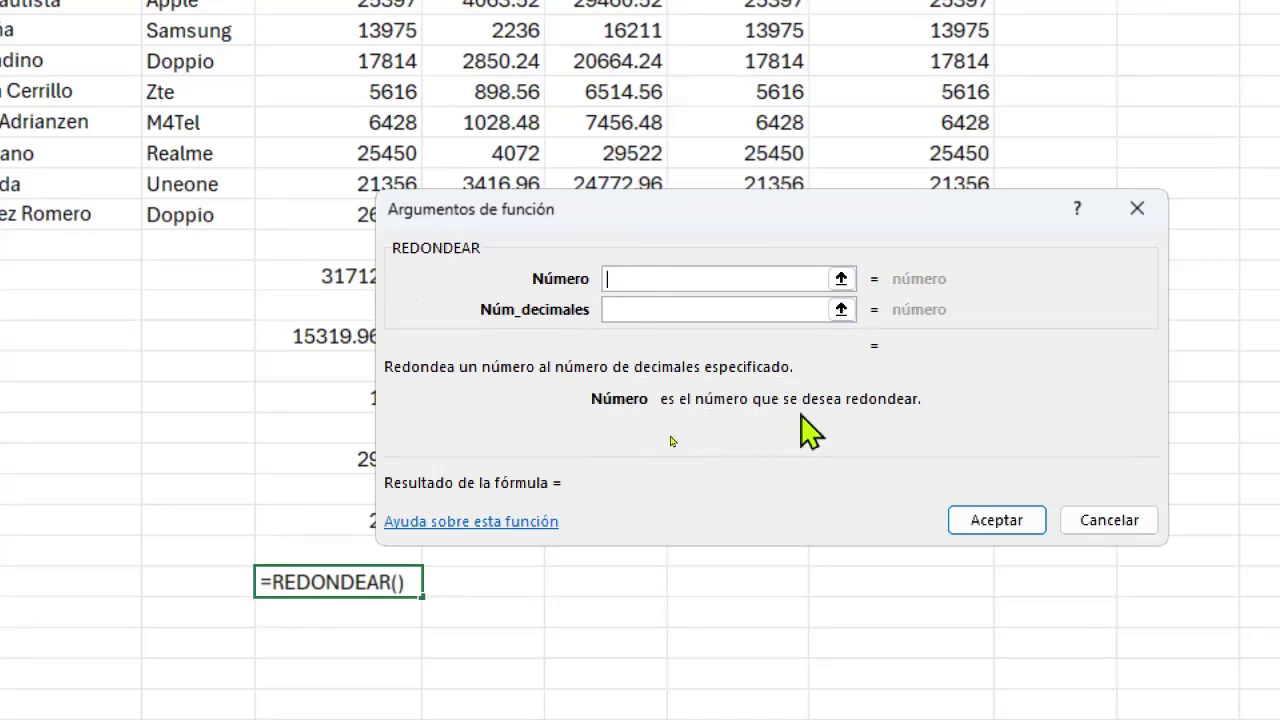
pyautogui.click(633, 312)
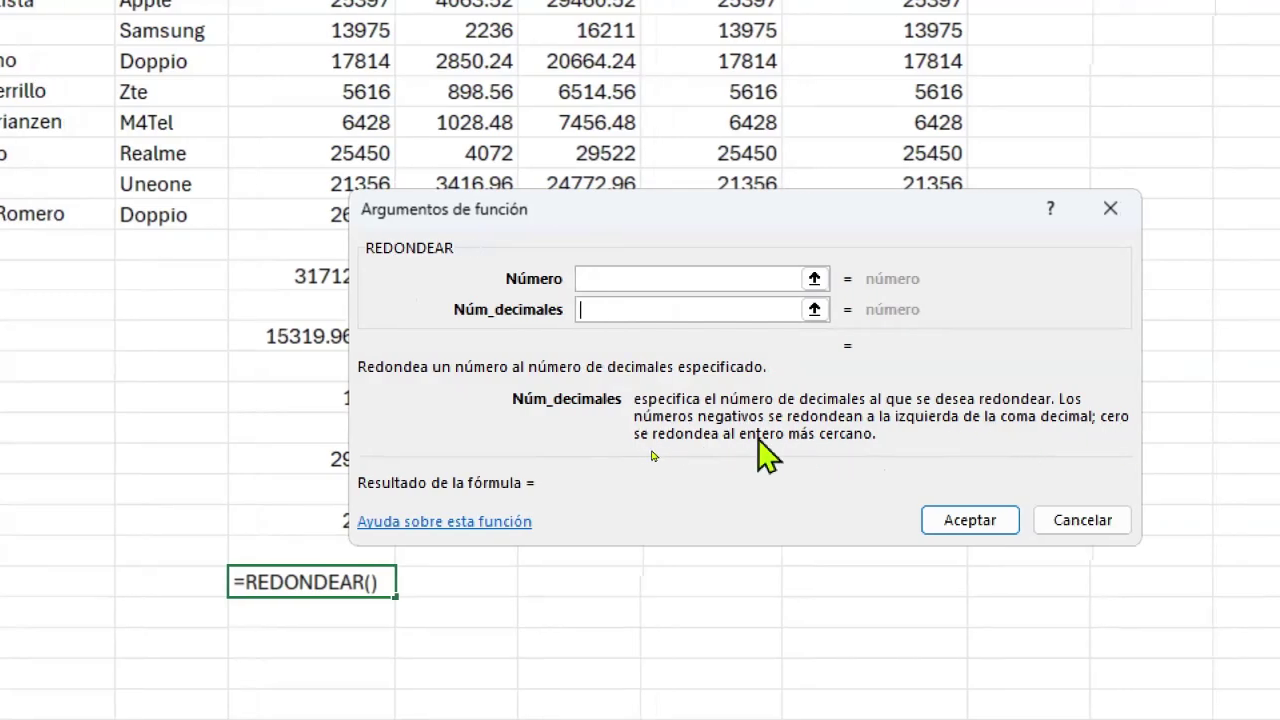
pyautogui.click(948, 524)
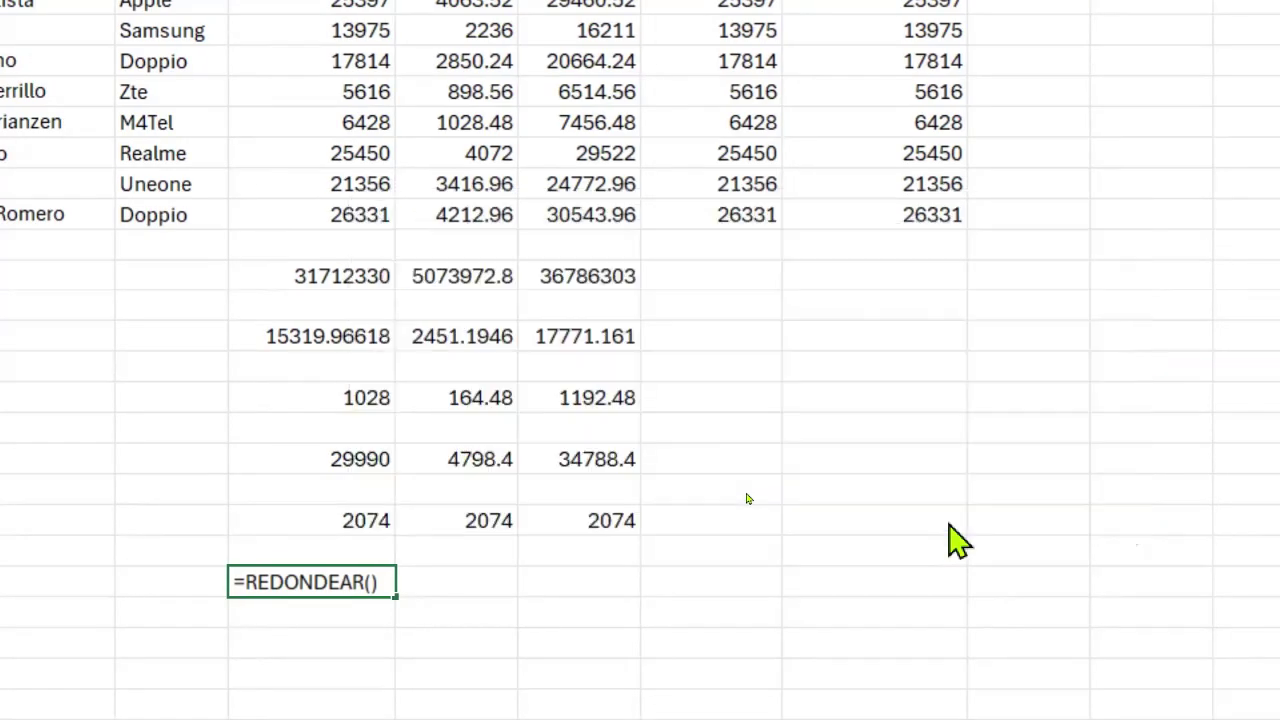
pyautogui.click(862, 410)
pyautogui.press('Escape')
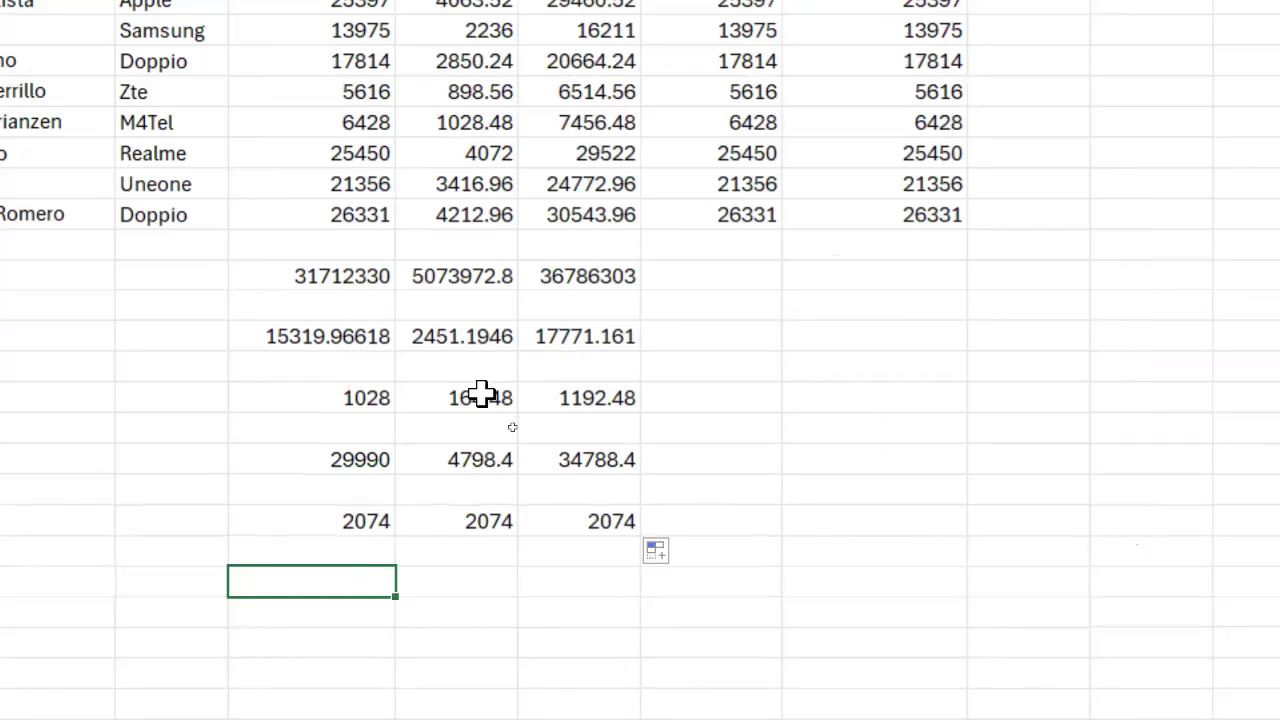
# - Examine the decimals of the IVA and TOTAL minimums in row 2077 and averages in row 2075
pyautogui.moveTo(480, 397); pyautogui.dragTo(617, 399)
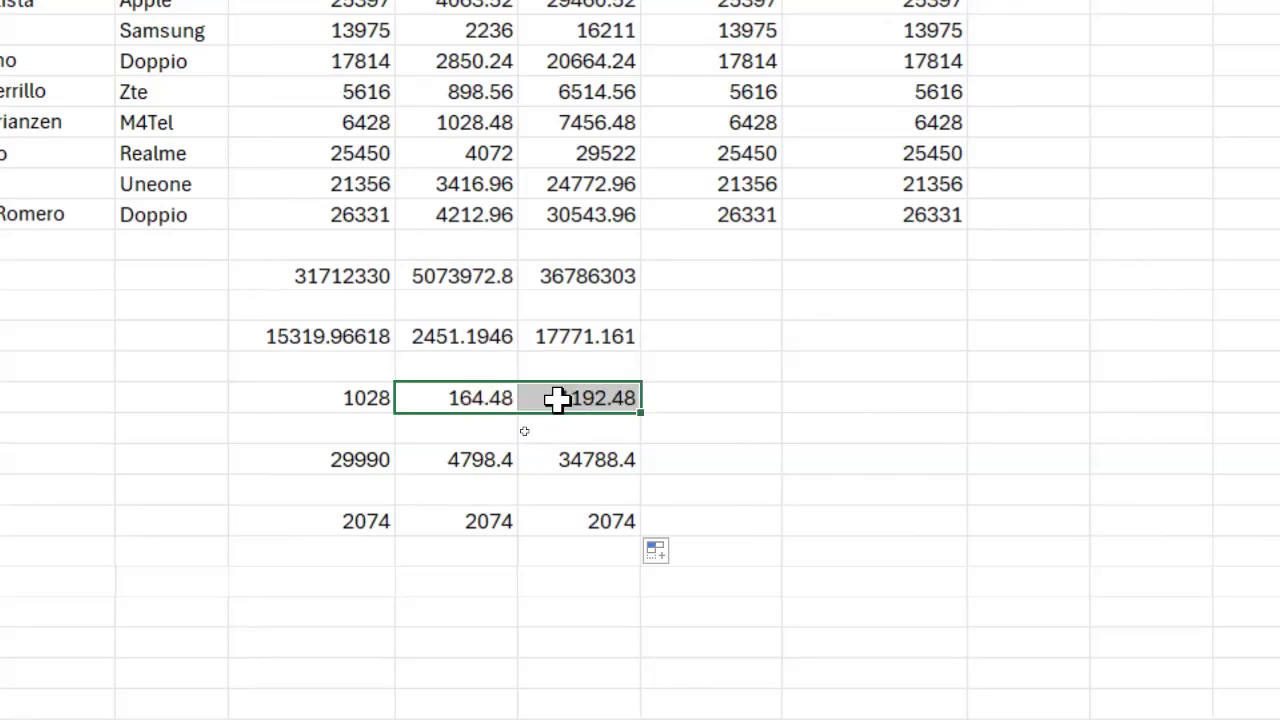
pyautogui.moveTo(498, 398); pyautogui.dragTo(563, 399)
pyautogui.moveTo(478, 328); pyautogui.dragTo(566, 334)
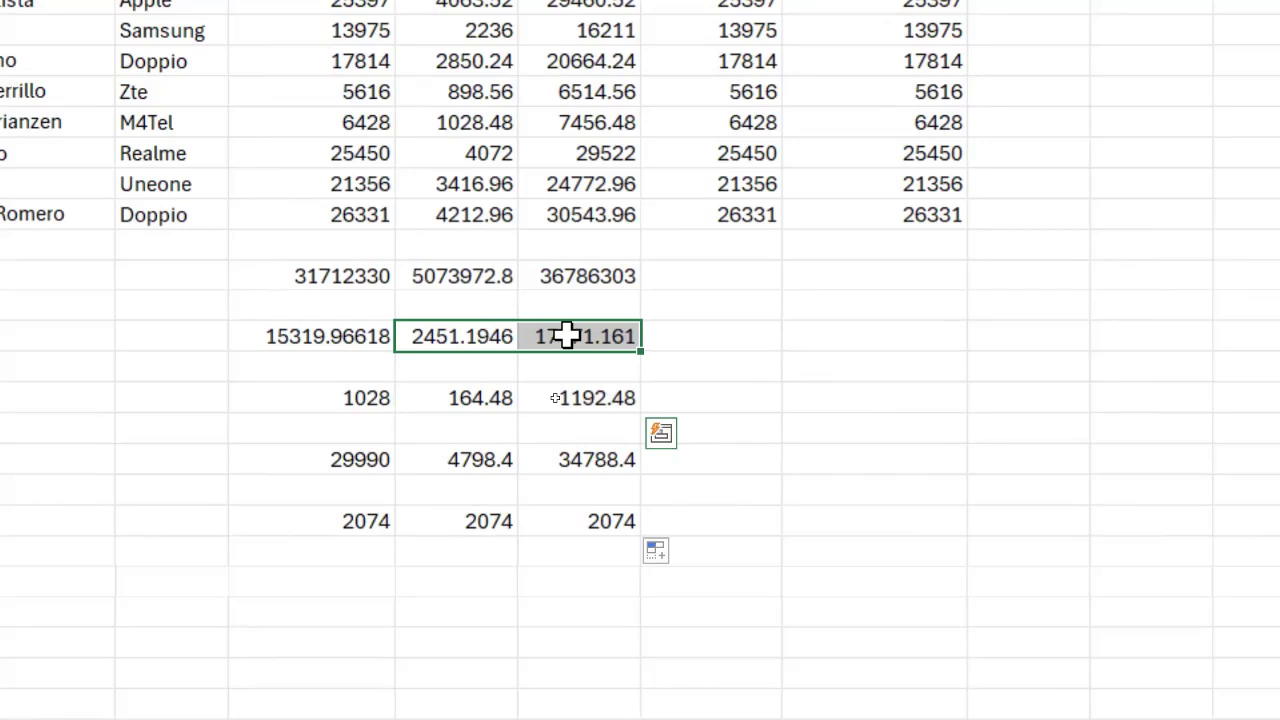
pyautogui.click(478, 338)
pyautogui.click(601, 336)
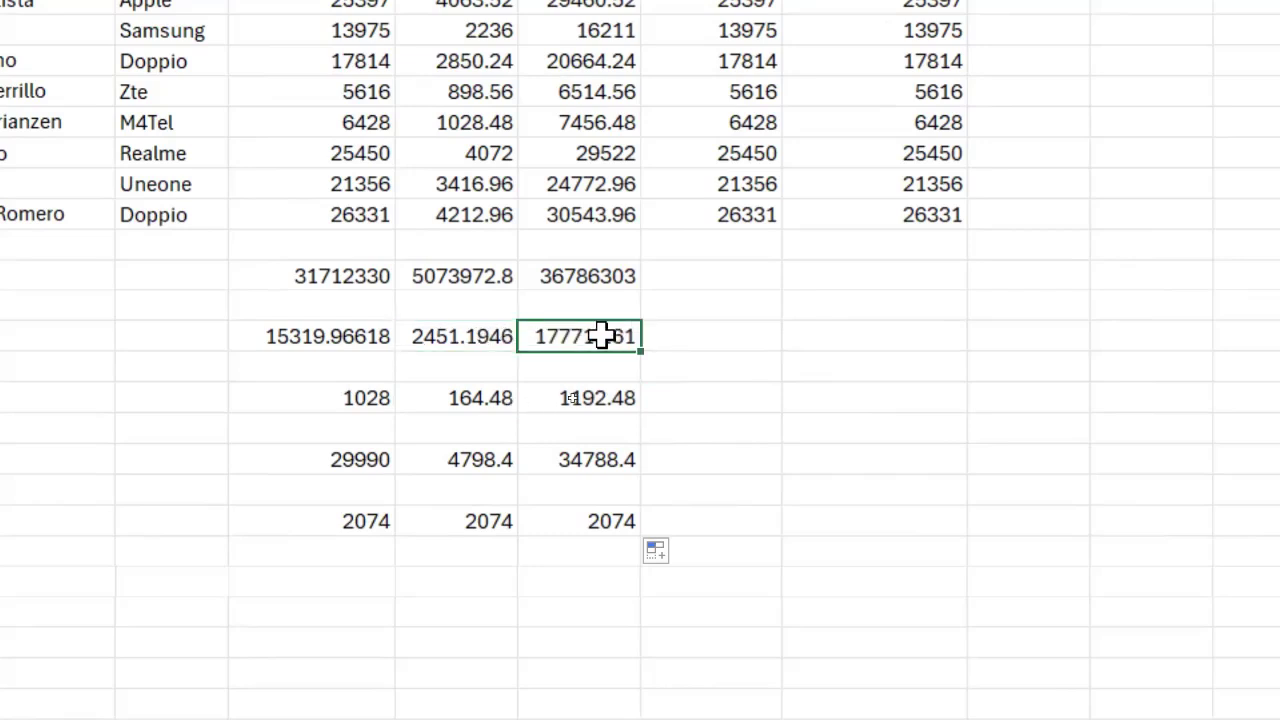
# - Round the IVA average from F2075 to 0 decimals in F2083 with the formula =REDONDEAR(F2075,0)
pyautogui.scroll(-1, 492, 569)
pyautogui.click(503, 580)
pyautogui.scroll(-1, 505, 610)
pyautogui.write('=REDONDER')
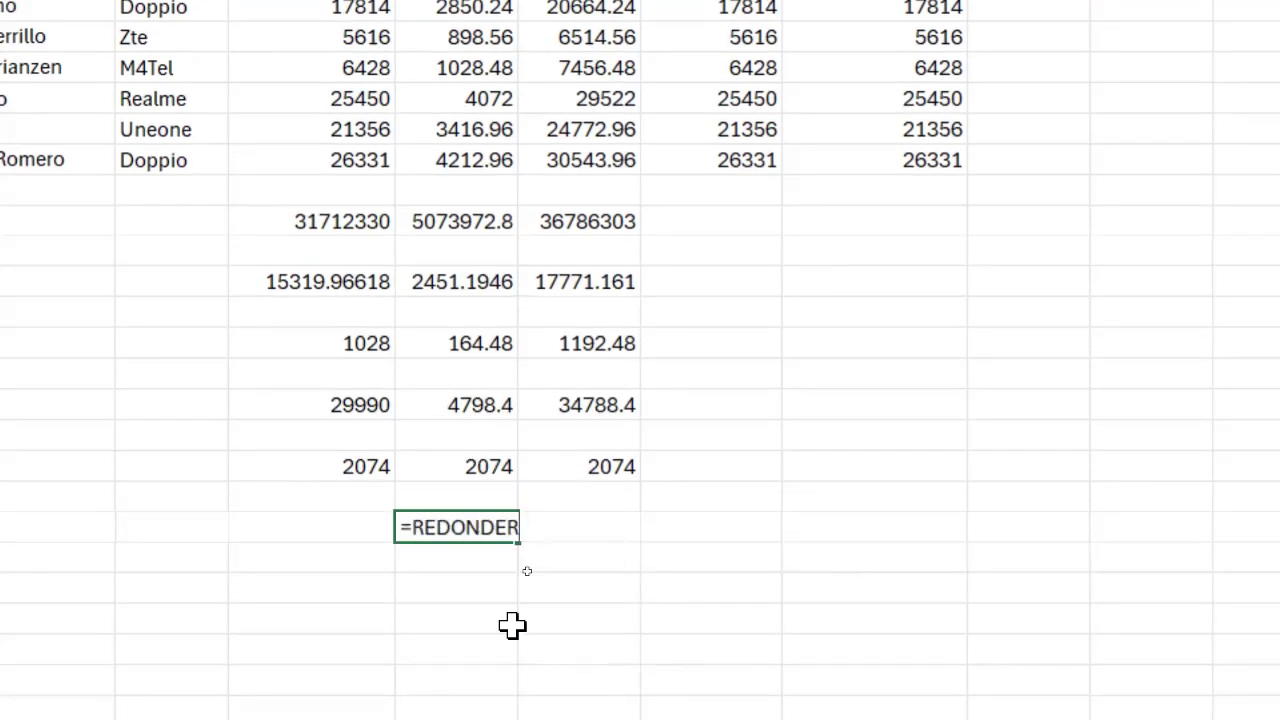
pyautogui.press('BackSpace')
pyautogui.press('Tab')
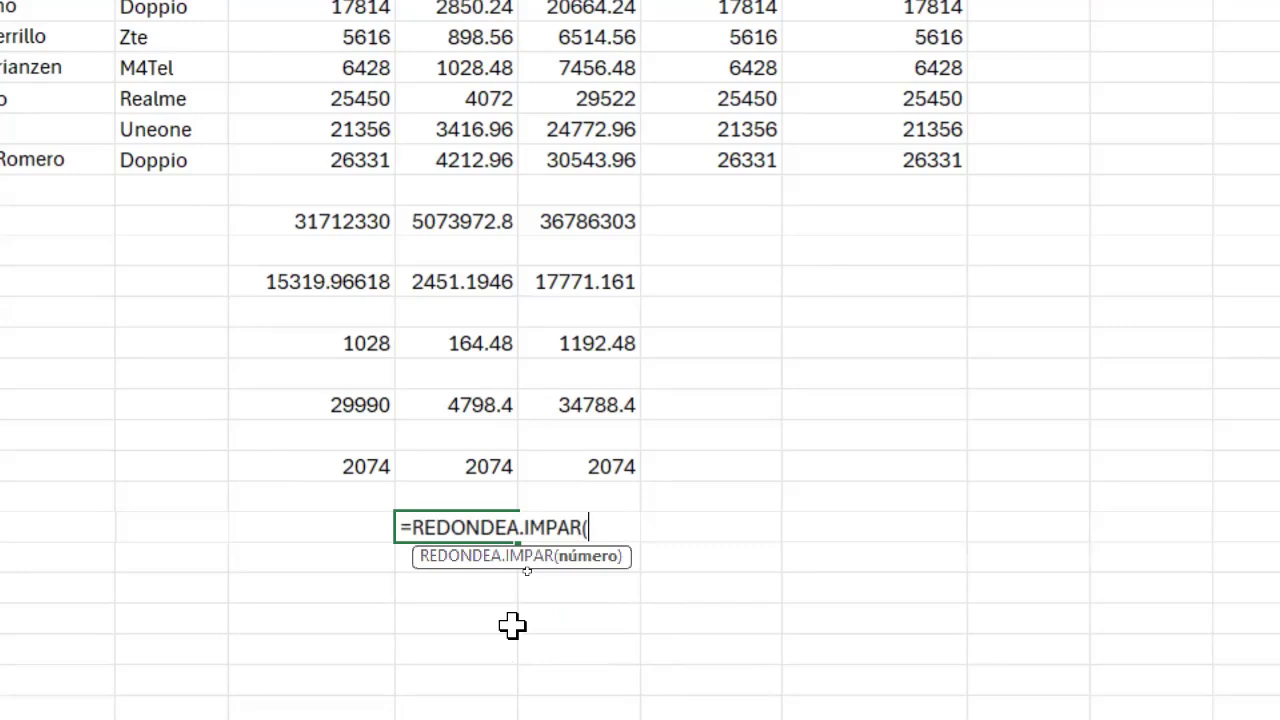
pyautogui.press('BackSpace')
pyautogui.press('BackSpace')
pyautogui.press('BackSpace')
pyautogui.press('BackSpace')
pyautogui.press('BackSpace')
pyautogui.press('BackSpace')
pyautogui.press('BackSpace')
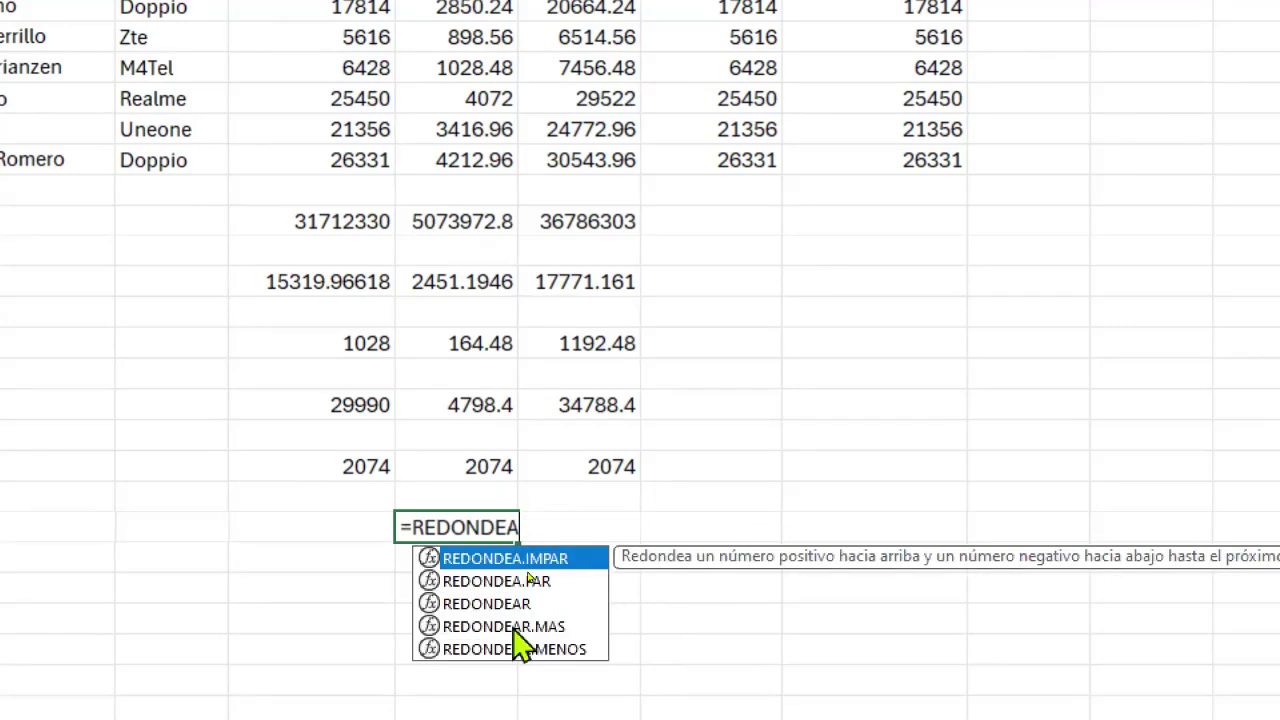
pyautogui.press('Down')
pyautogui.press('Down')
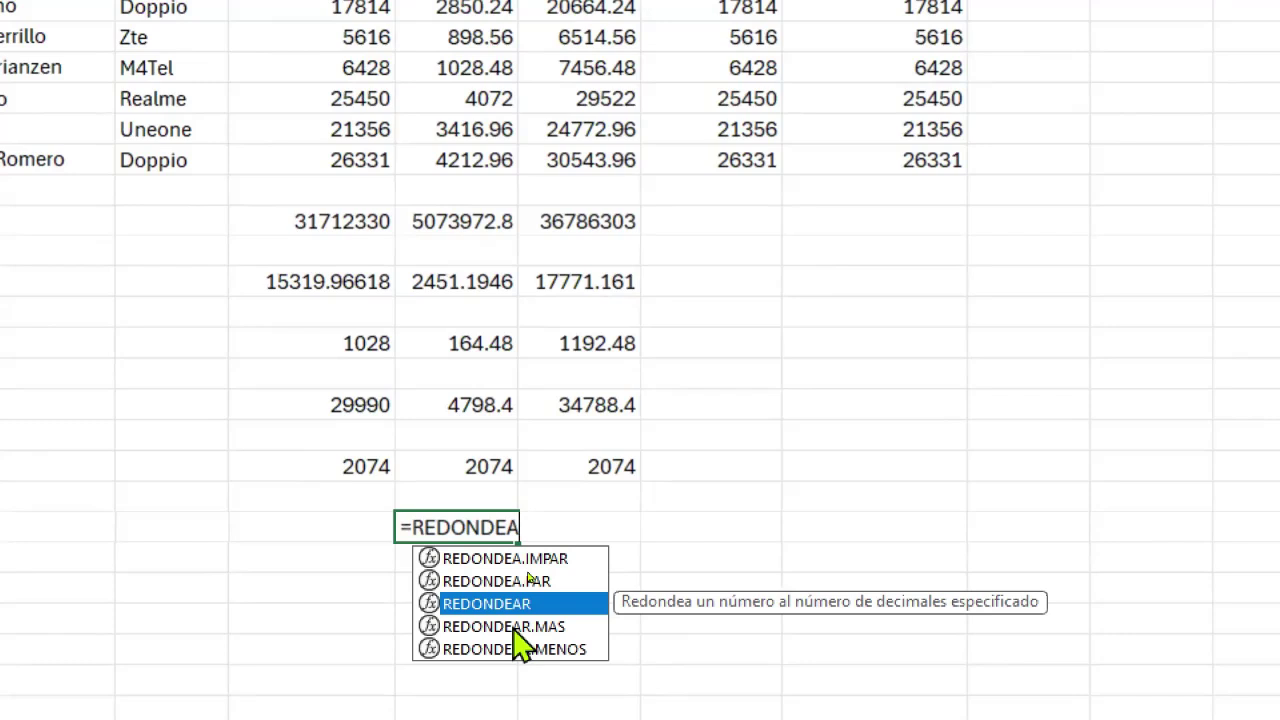
pyautogui.press('Tab')
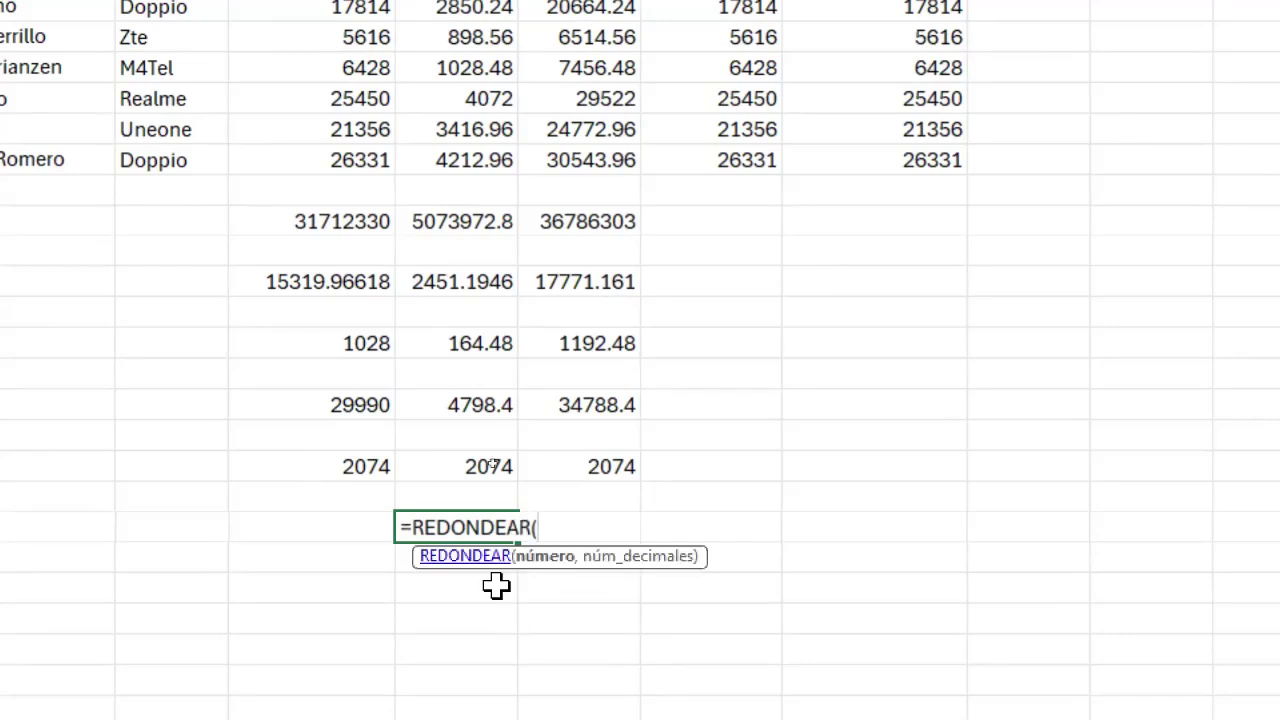
pyautogui.click(440, 285)
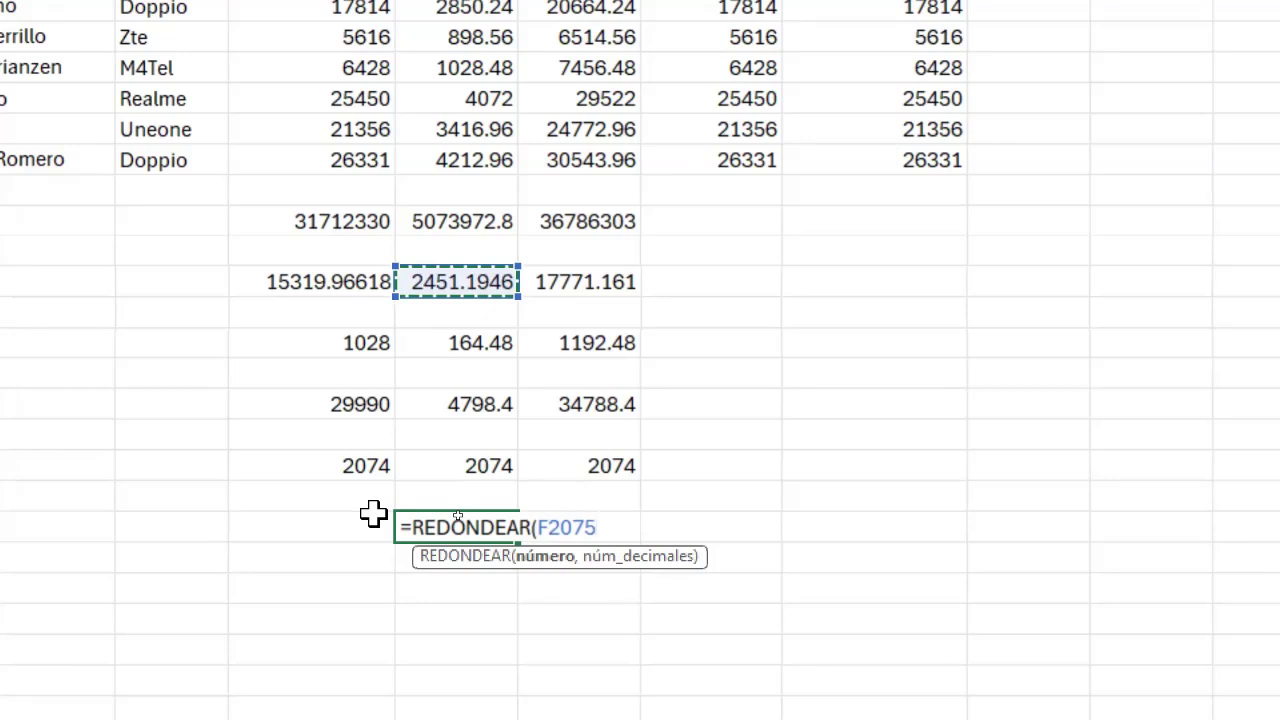
pyautogui.write(',')
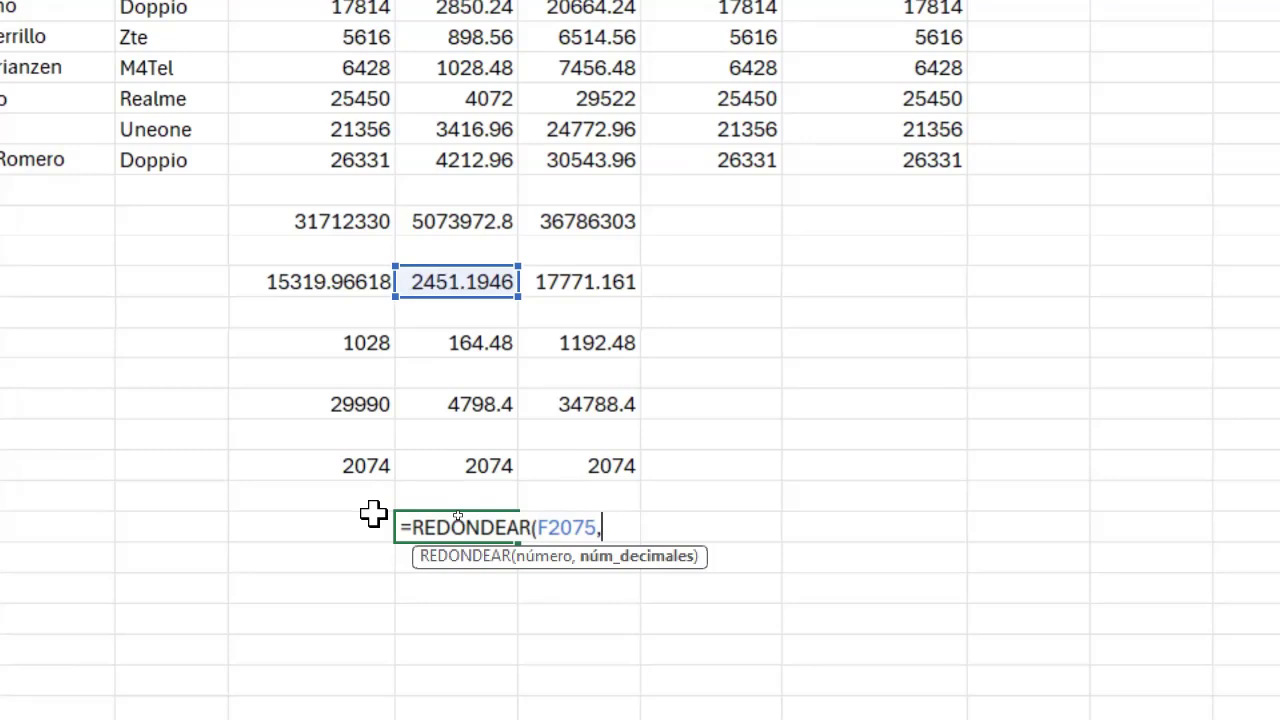
pyautogui.write('0')
pyautogui.write(')')
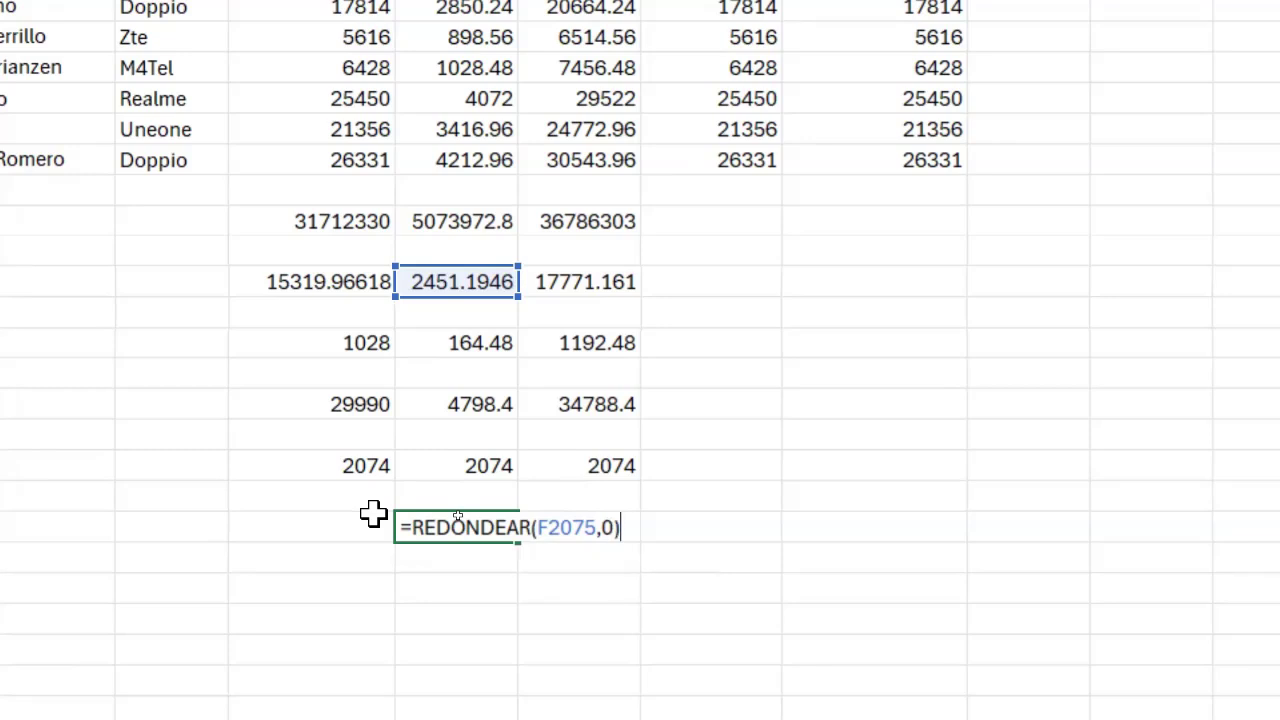
pyautogui.press('Return')
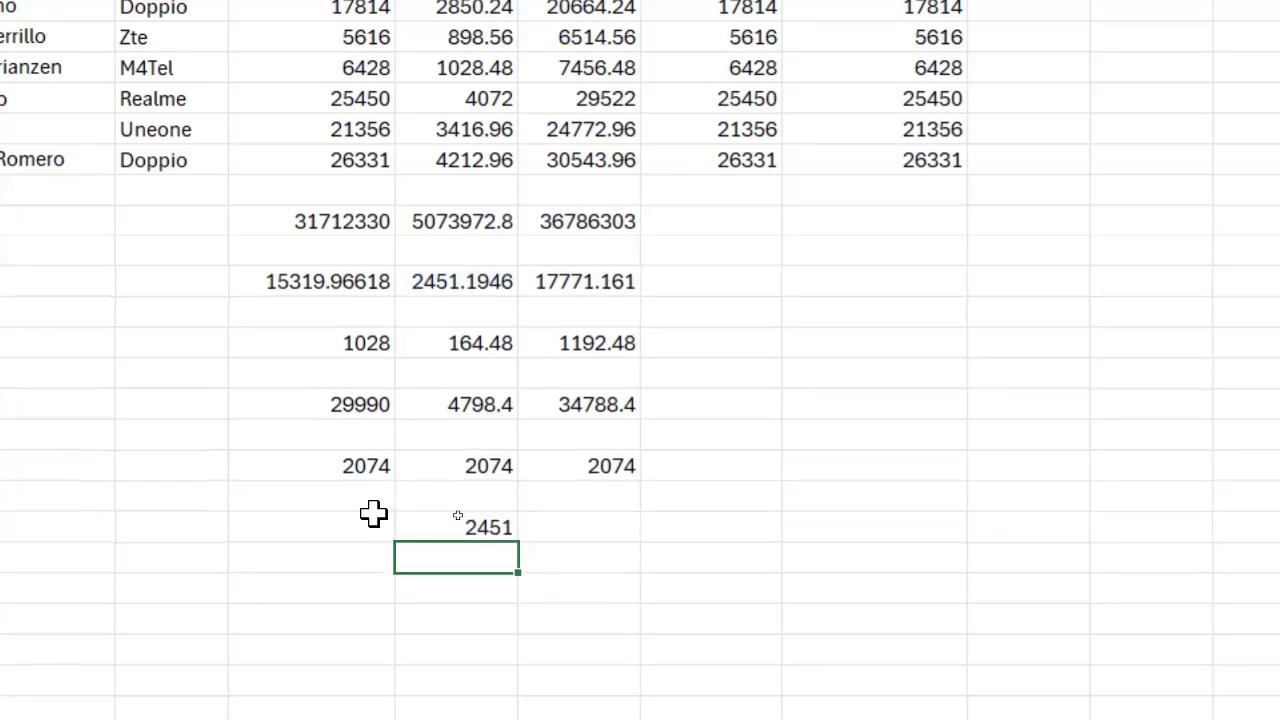
# - Round the same IVA average to one decimal in F2084 with =REDONDEAR(F2075,1) and reselect that cell
pyautogui.write('=REDON')
pyautogui.press('Down')
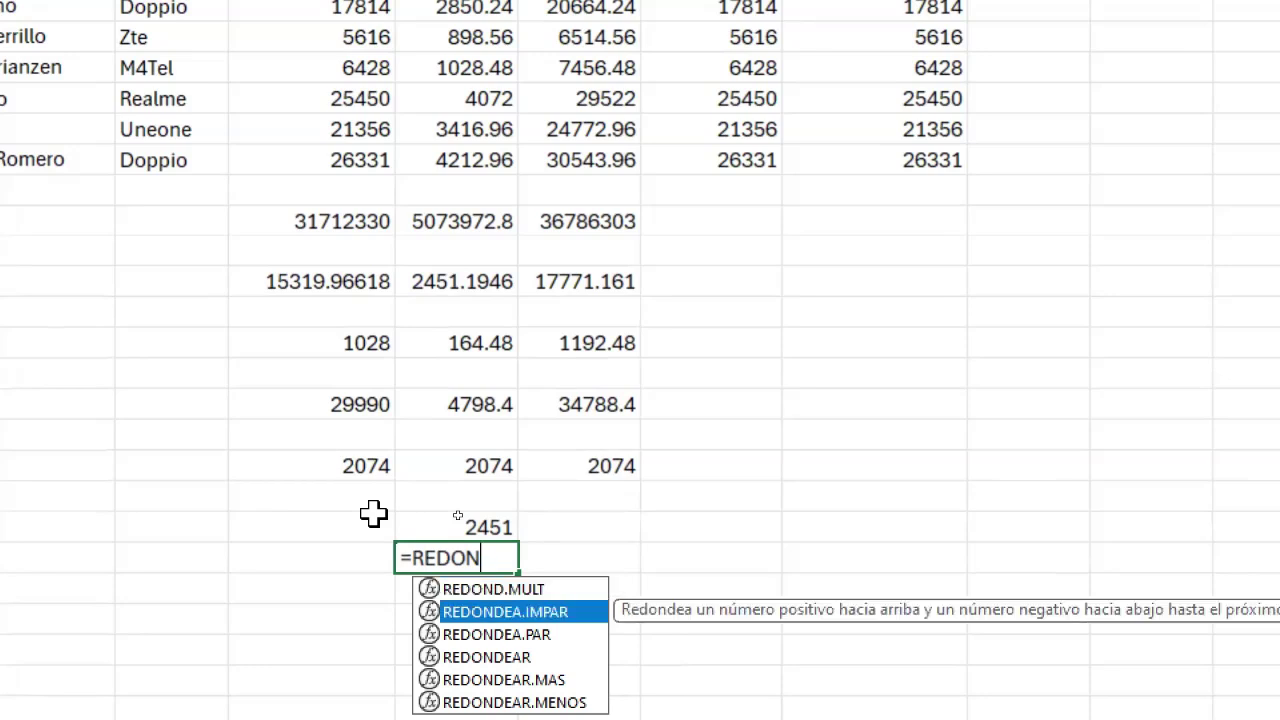
pyautogui.press('Down')
pyautogui.press('Down')
pyautogui.press('Tab')
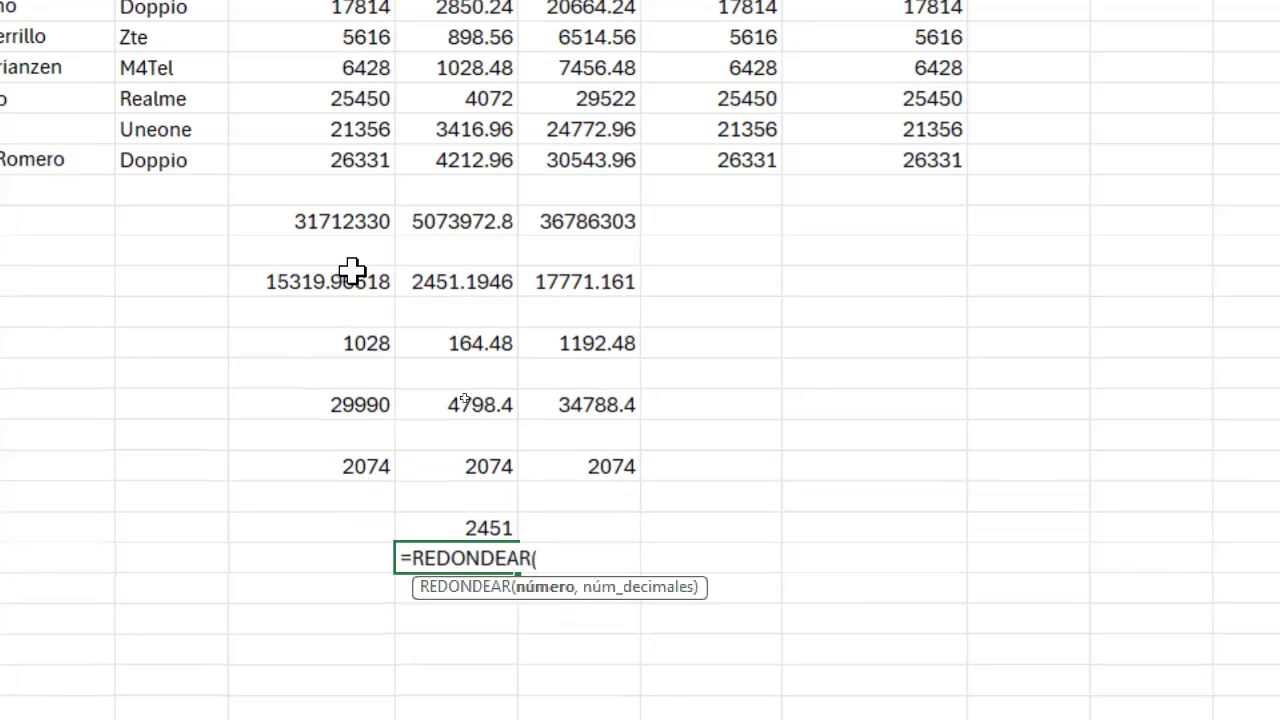
pyautogui.click(452, 281)
pyautogui.write(',1')
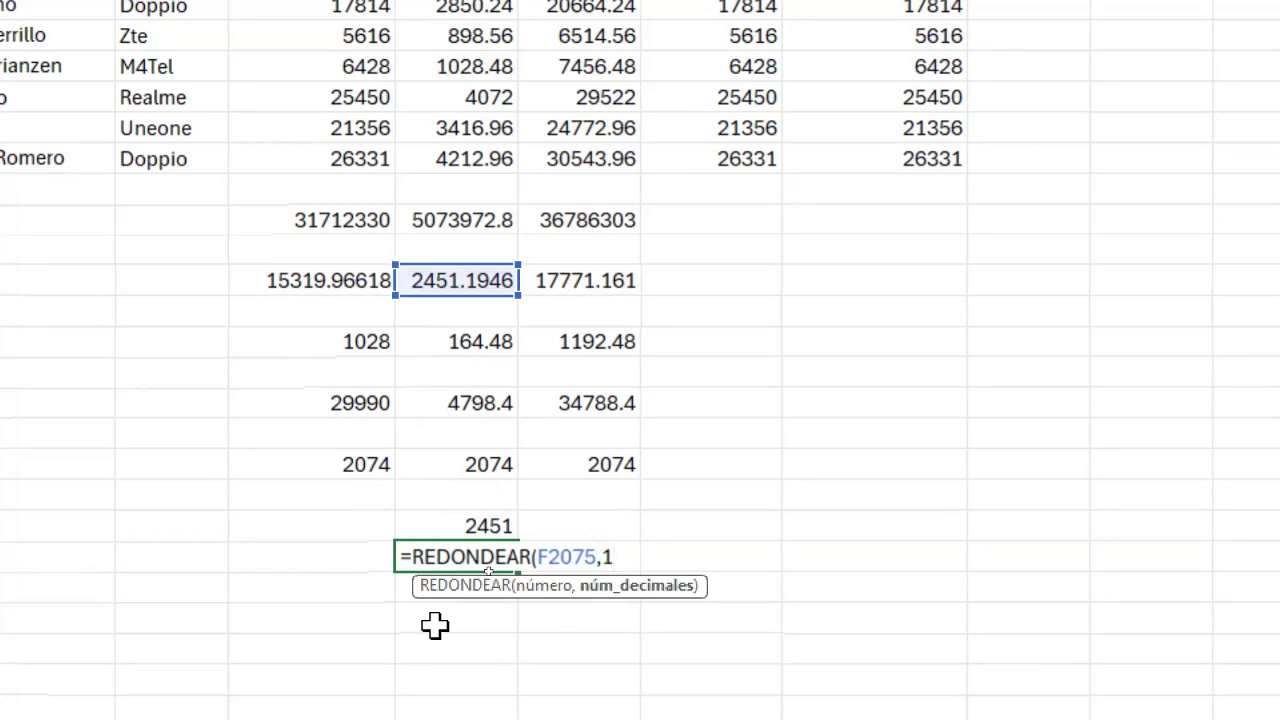
pyautogui.write(')')
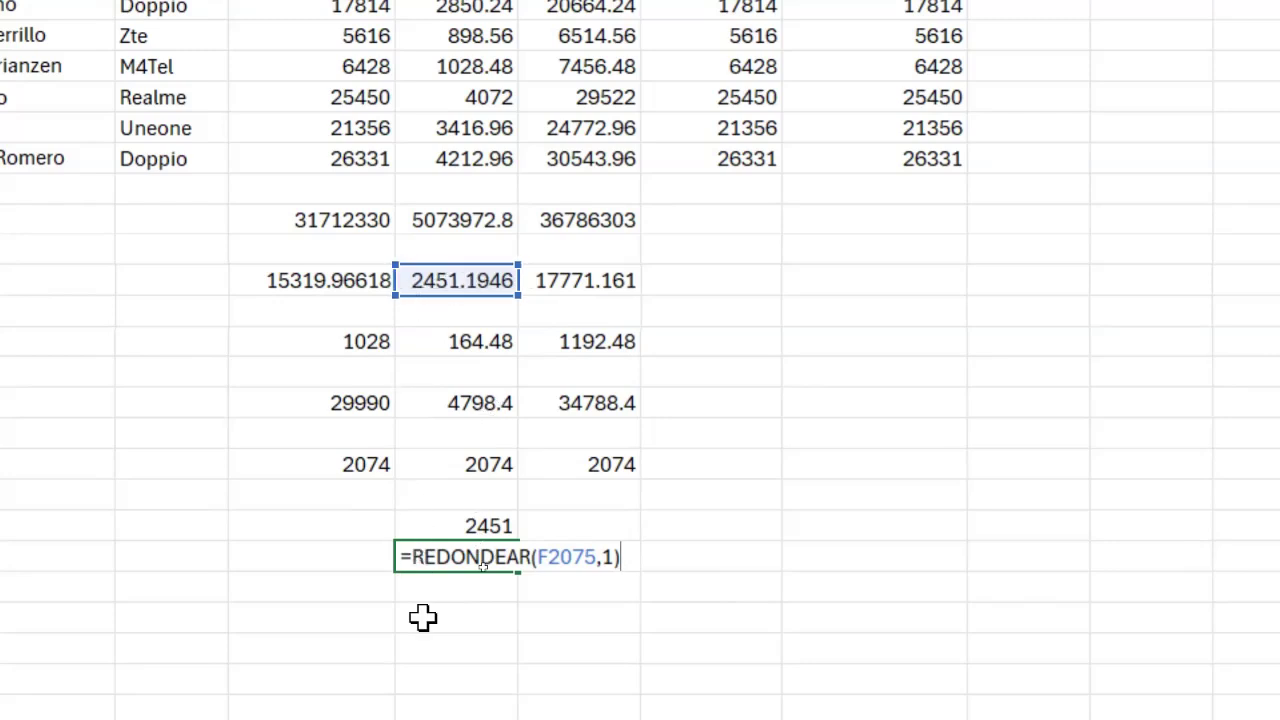
pyautogui.press('Return')
pyautogui.press('Up')
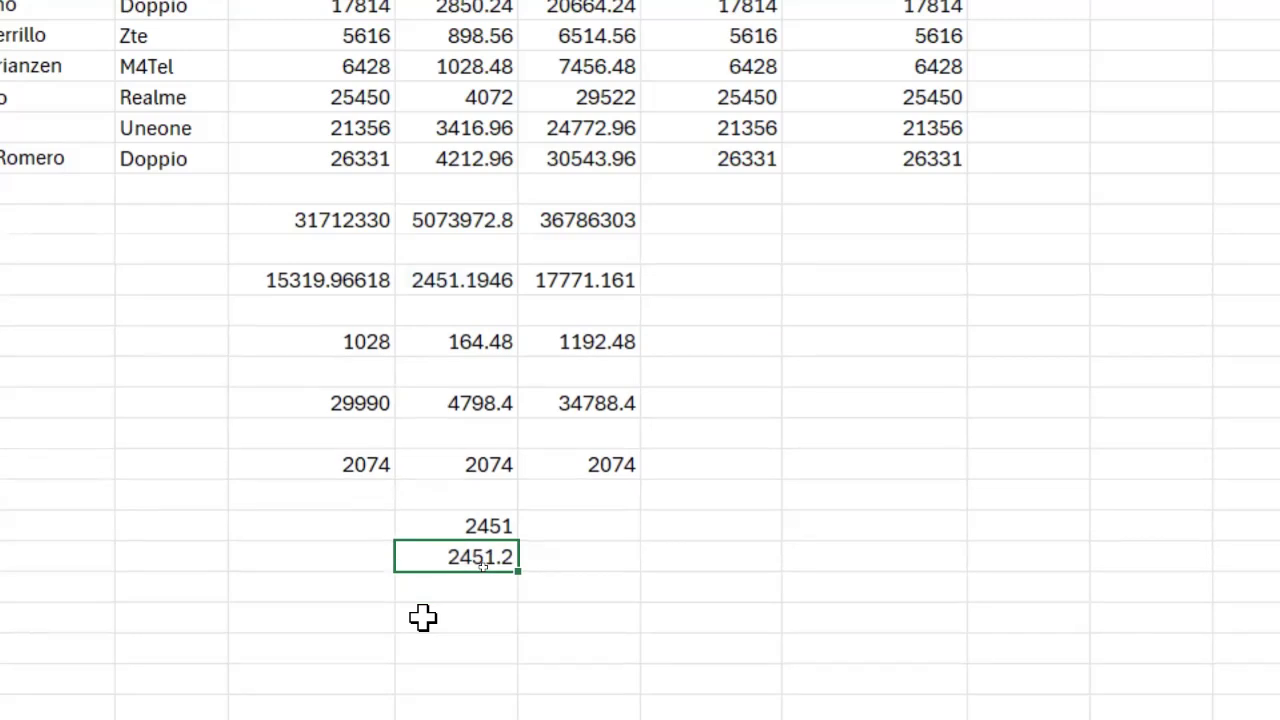
# - Copy the two REDONDEAR formulas from F2083:F2084 into G2083:G2084 and check the cell reference and decimals argument in G2083
pyautogui.moveTo(474, 523); pyautogui.dragTo(597, 588)
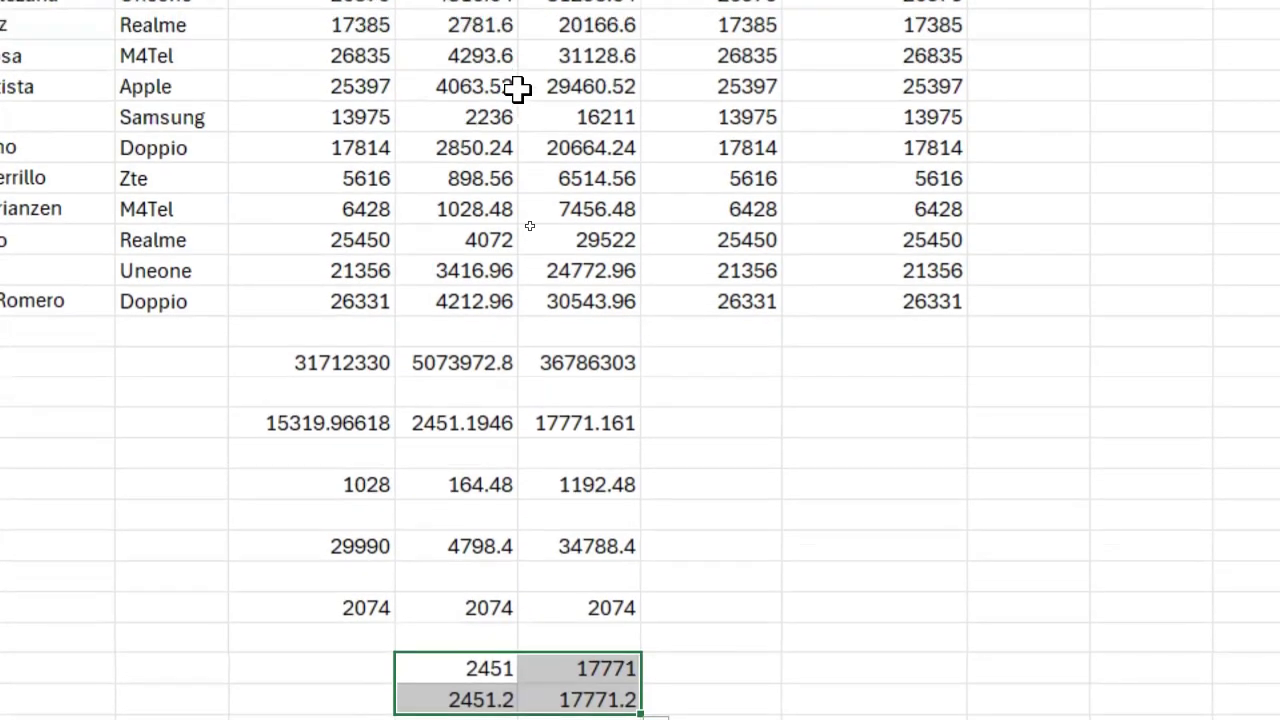
pyautogui.scroll(-4, 597, 320)
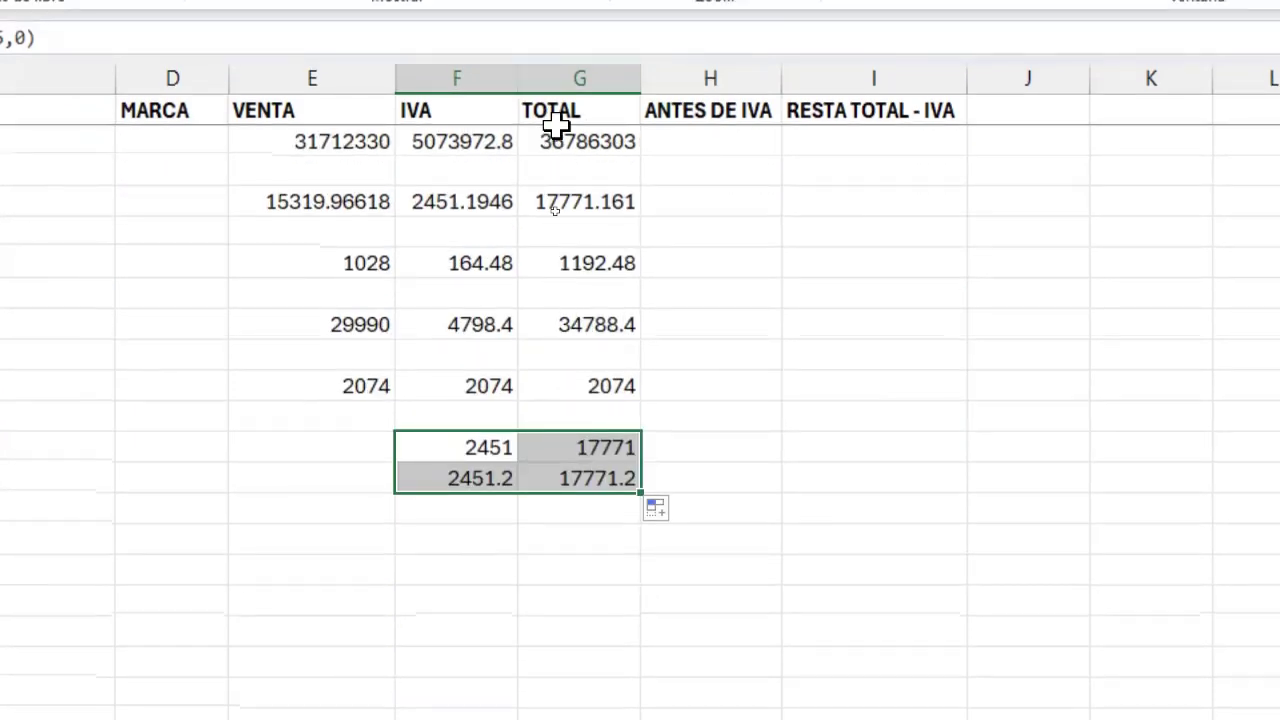
pyautogui.doubleClick(596, 451)
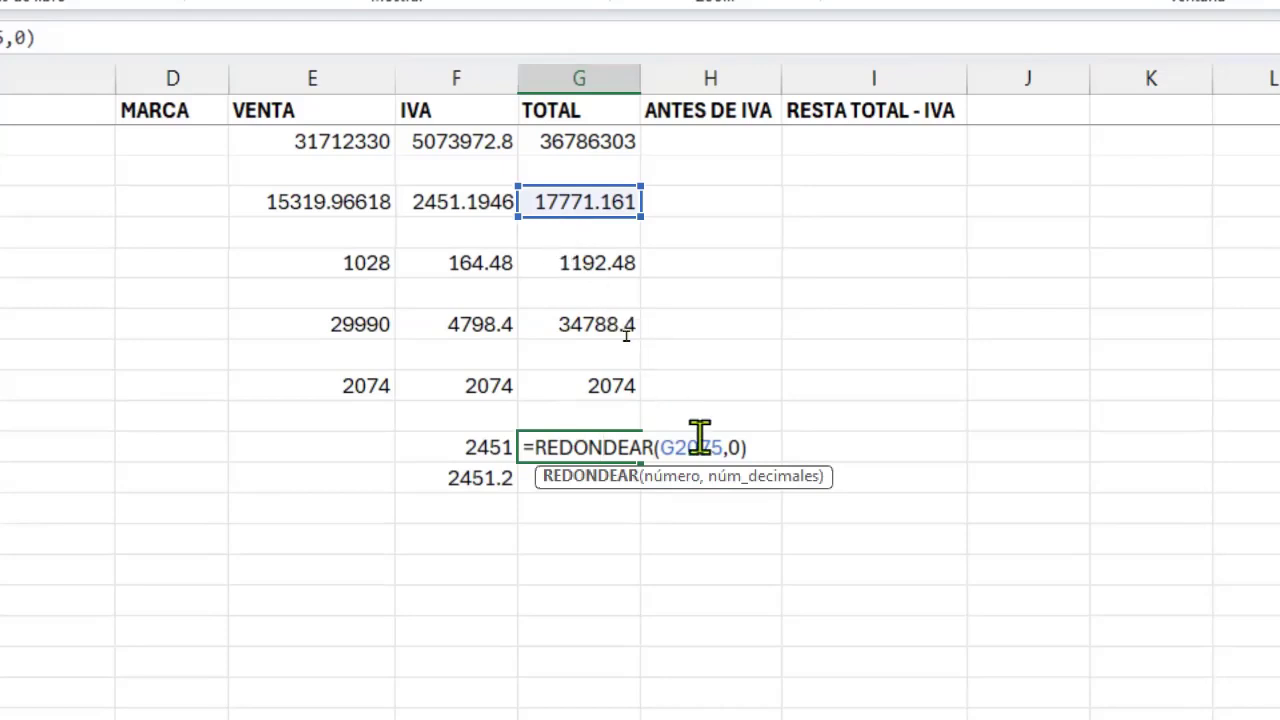
pyautogui.click(740, 447)
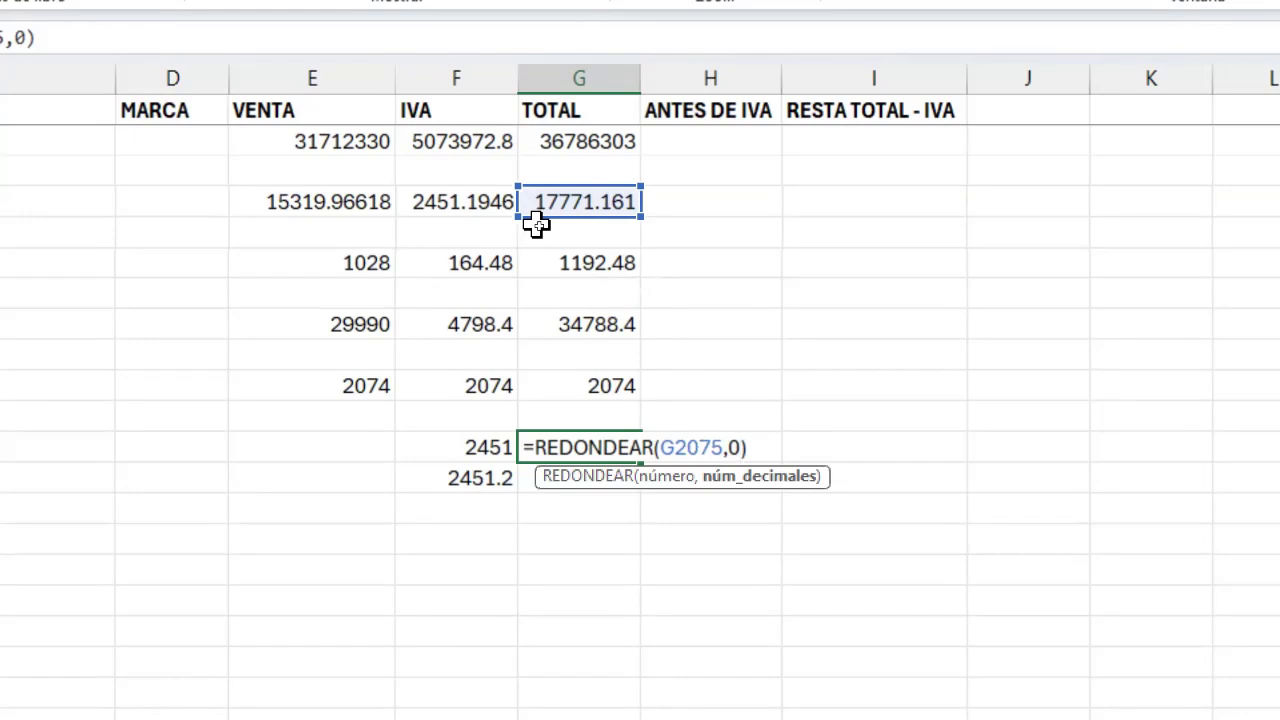
pyautogui.press('Return')
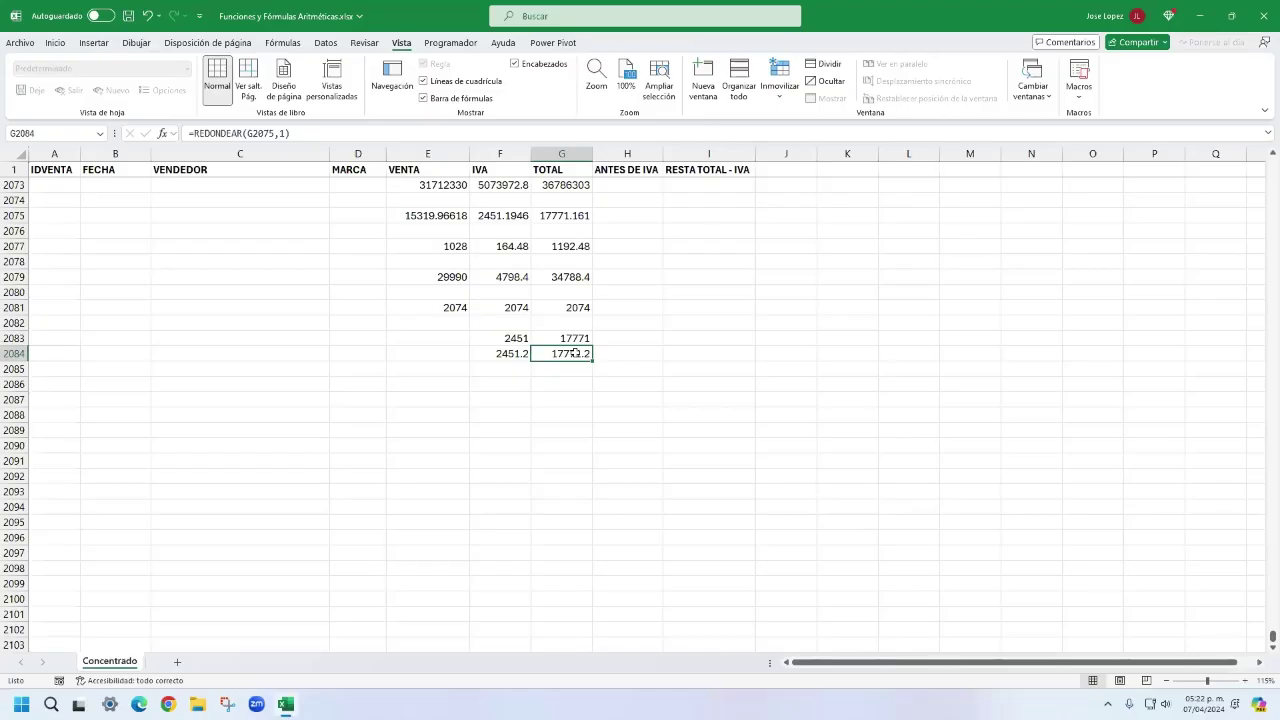
pyautogui.press('Up')
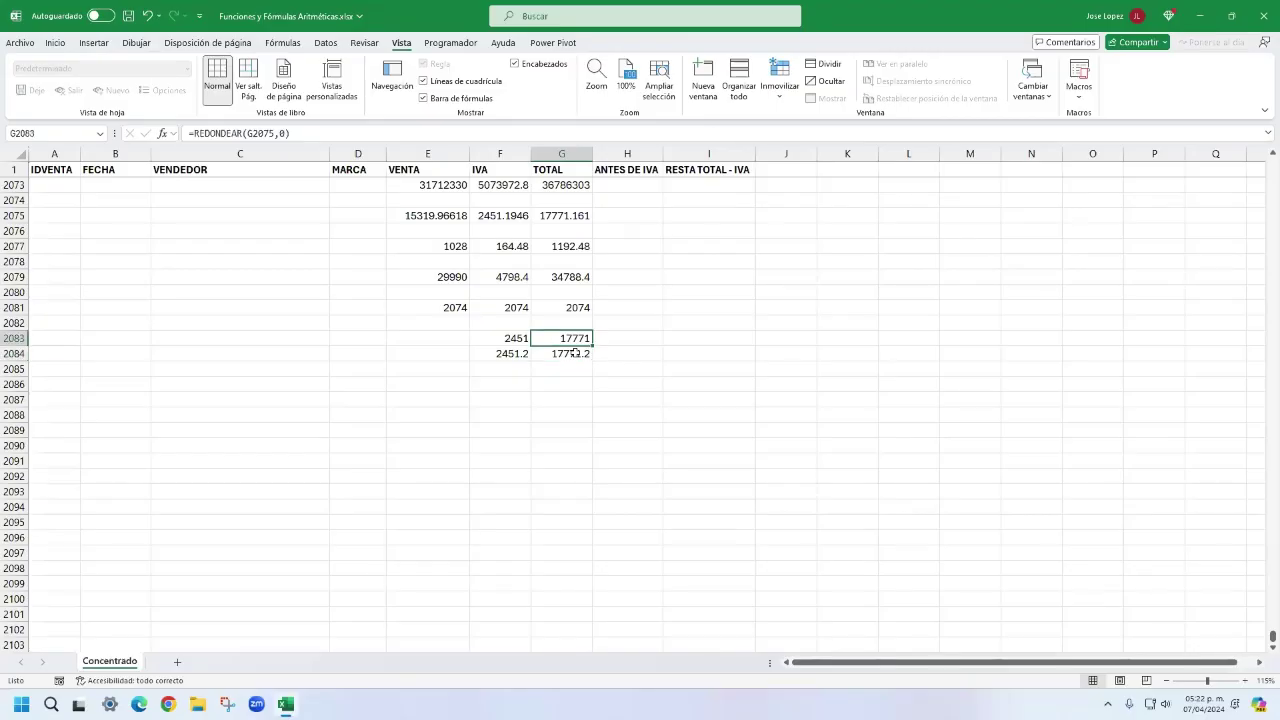
# - Return to the start of the sales table and enter the heading PROMEDIO in L1
pyautogui.hotkey('ctrl', 'Home')
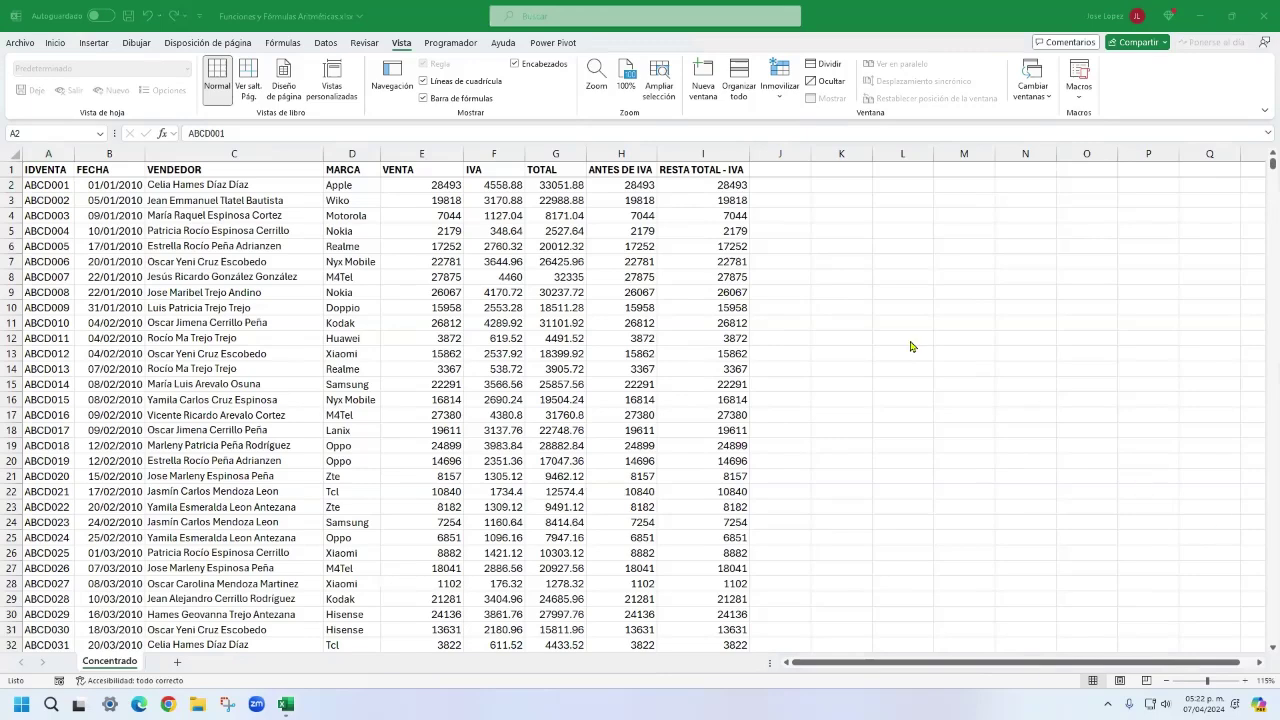
pyautogui.click(784, 204)
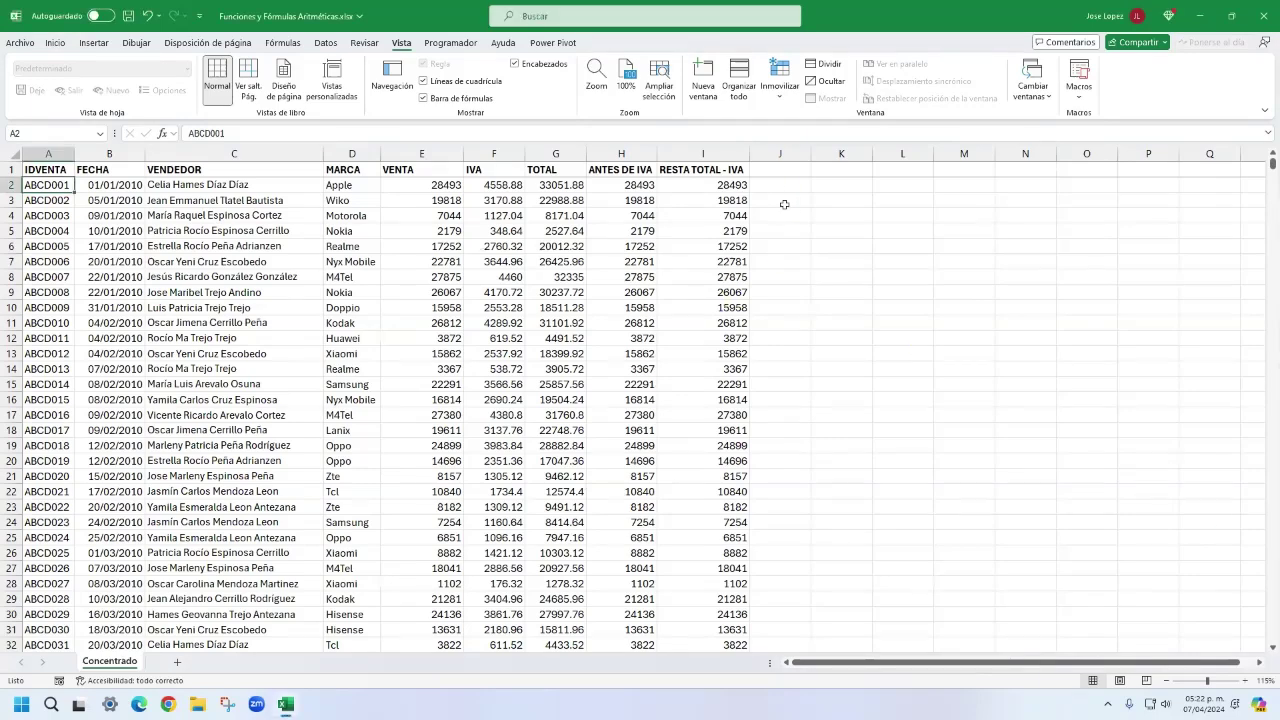
pyautogui.click(910, 172)
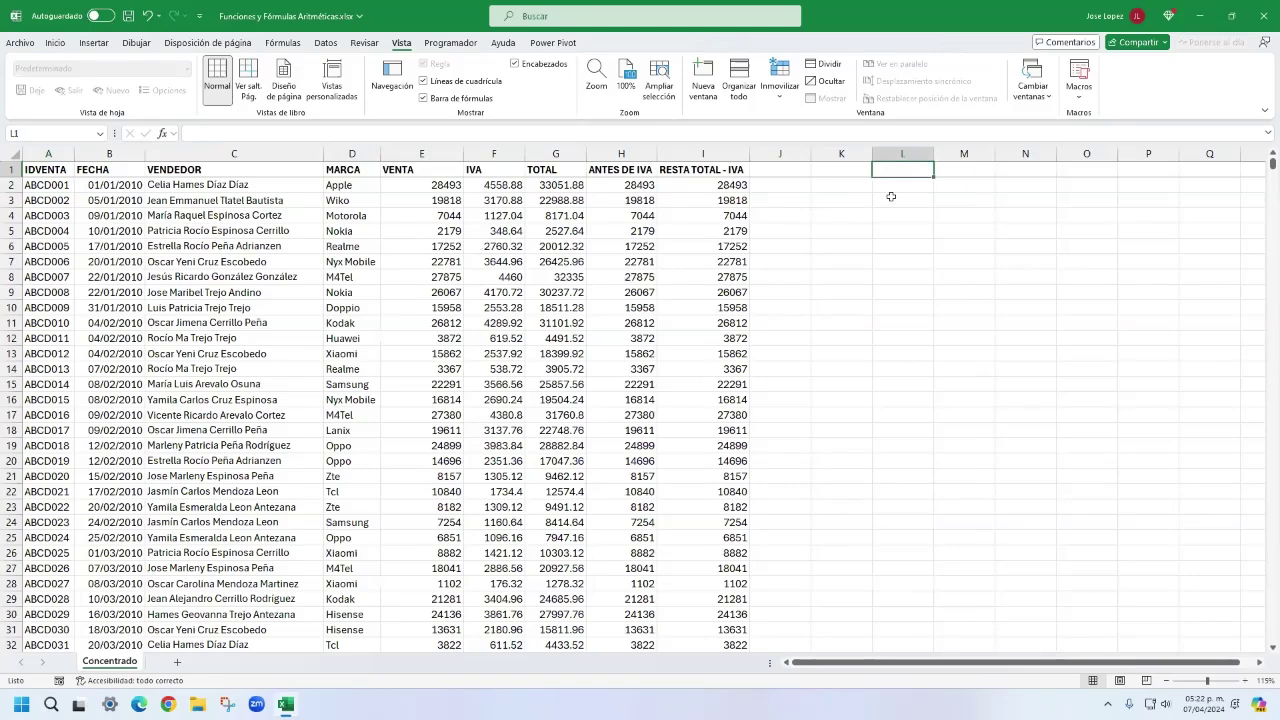
pyautogui.write('PROMEDIO')
pyautogui.press('Return')
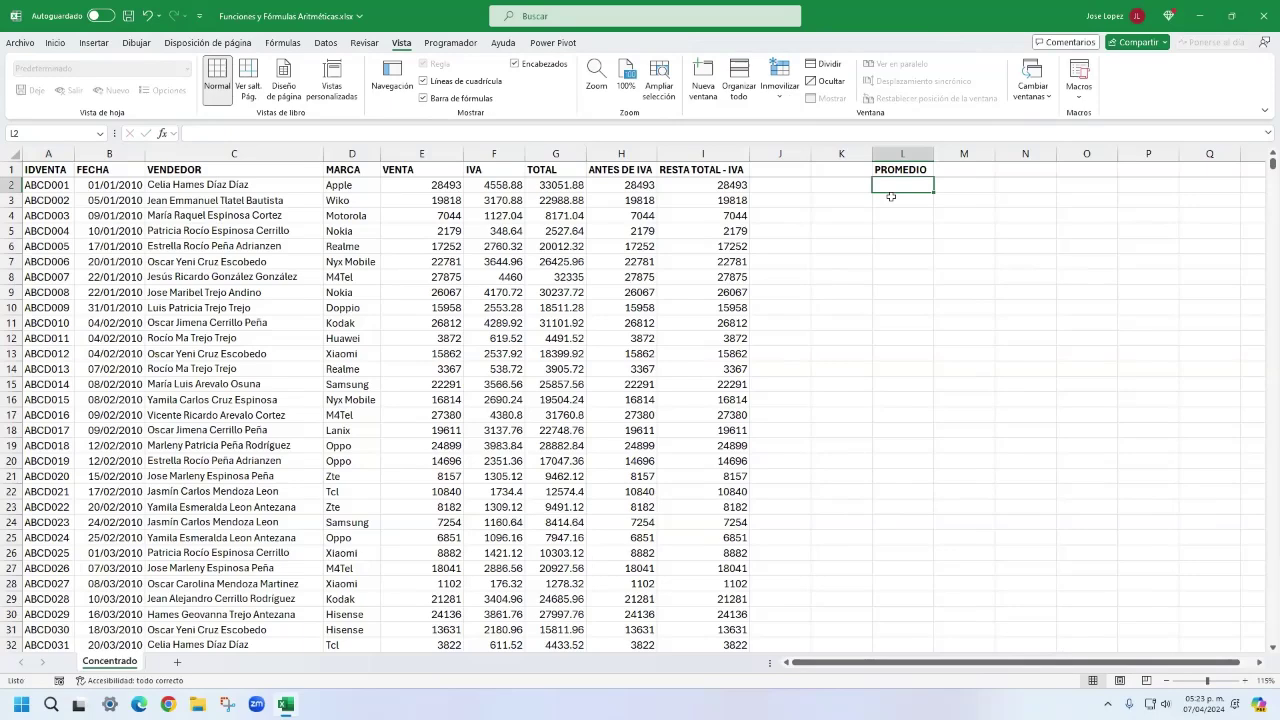
# - Calculate the average of the TOTAL column in L2 with the formula =PROMEDIO(G2:G2071)
pyautogui.write('=PROMEDIO')
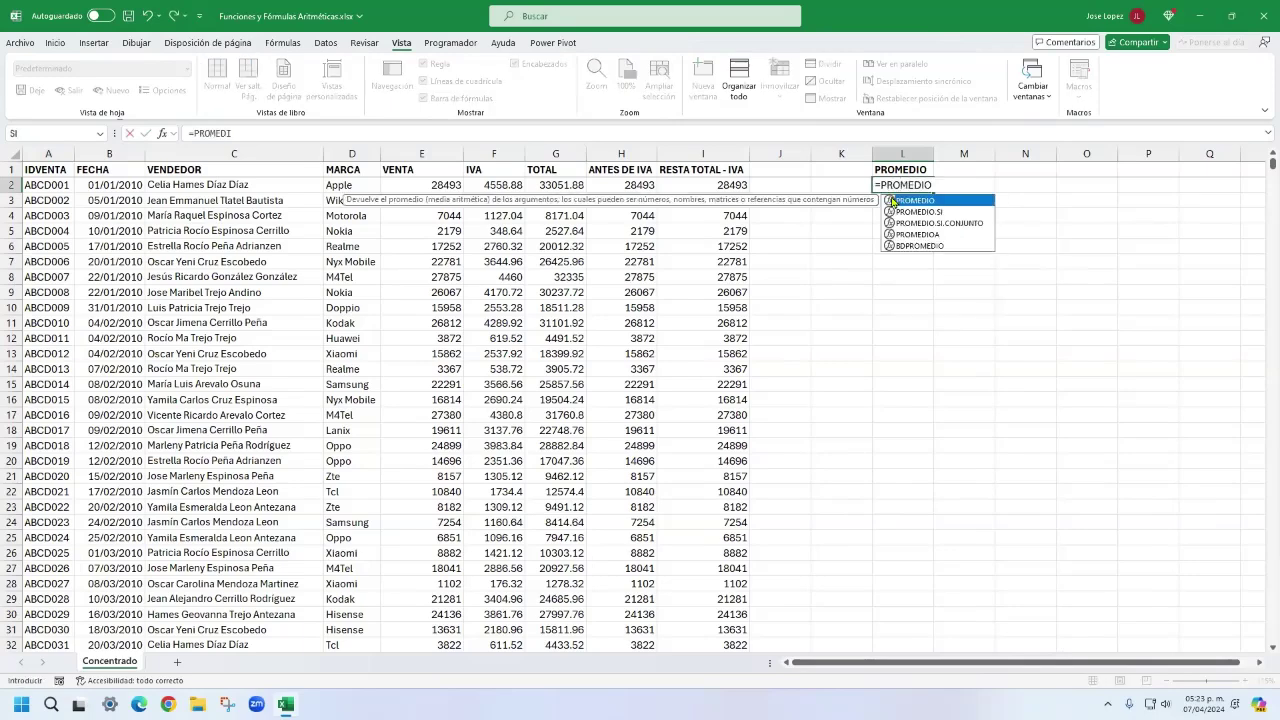
pyautogui.doubleClick(910, 200)
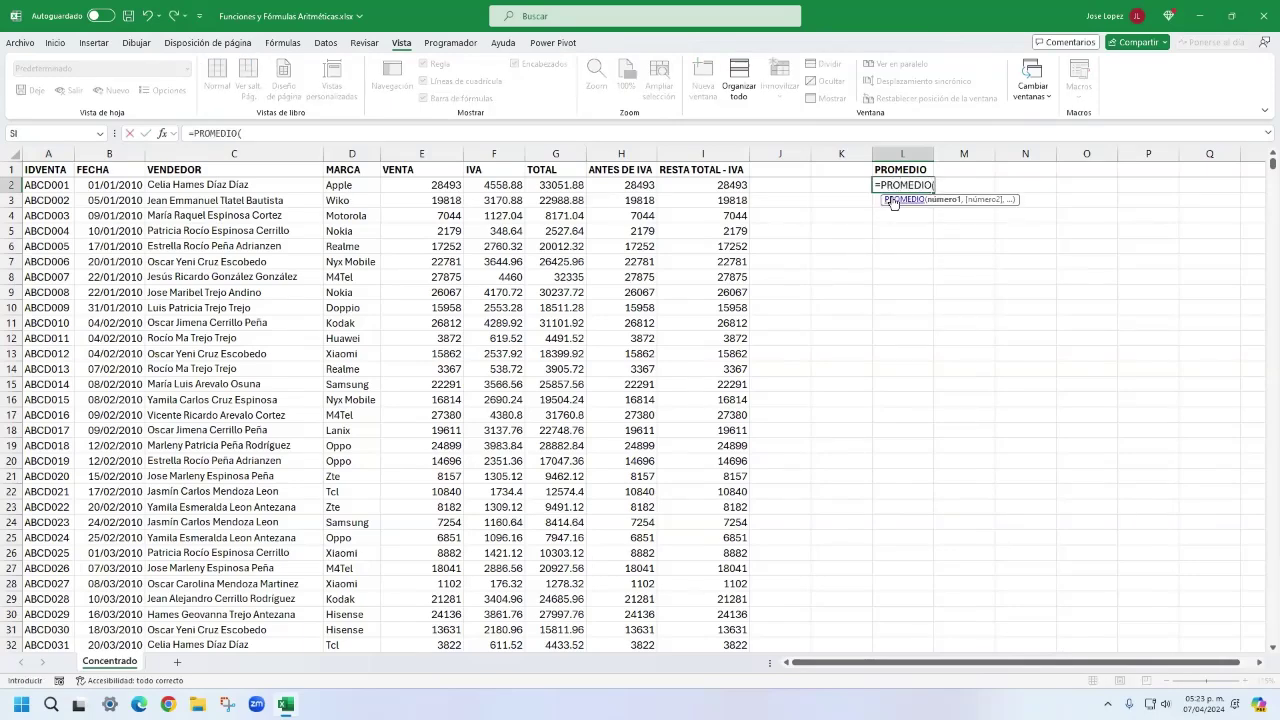
pyautogui.press('Left')
pyautogui.press('Left')
pyautogui.press('Left')
pyautogui.press('Left')
pyautogui.press('Left')
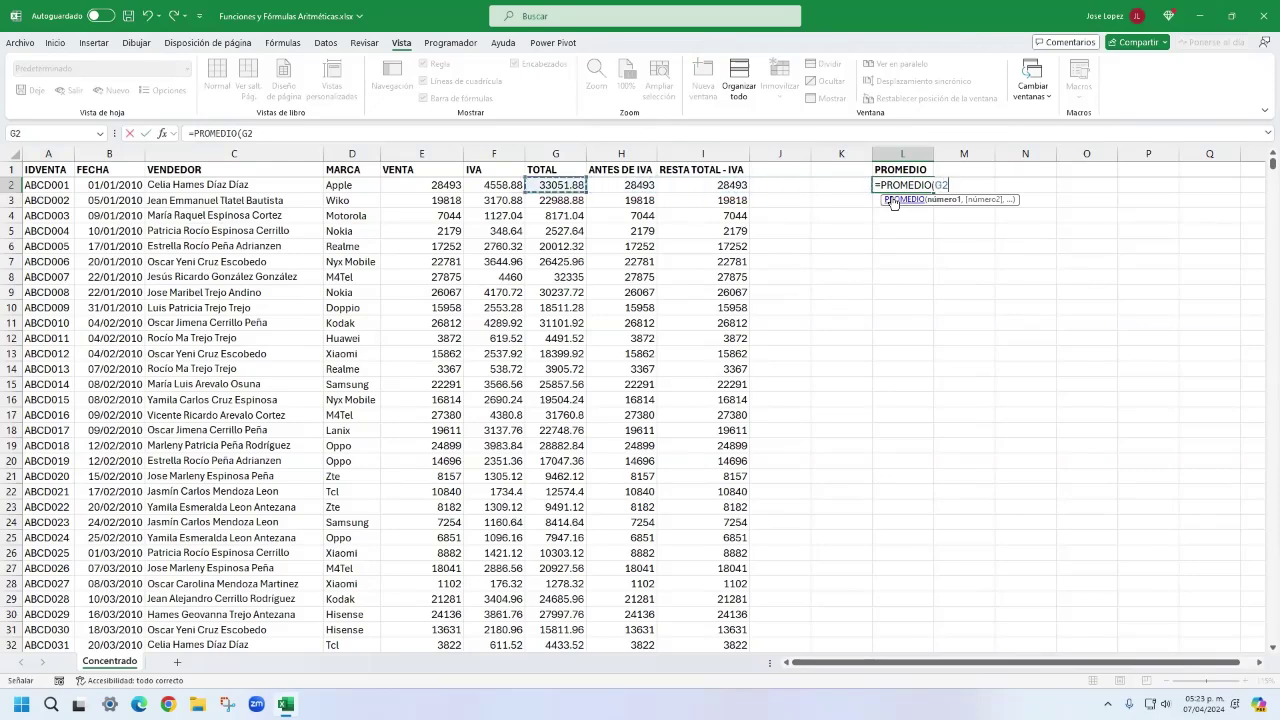
pyautogui.hotkey('ctrl', 'shift', 'Down')
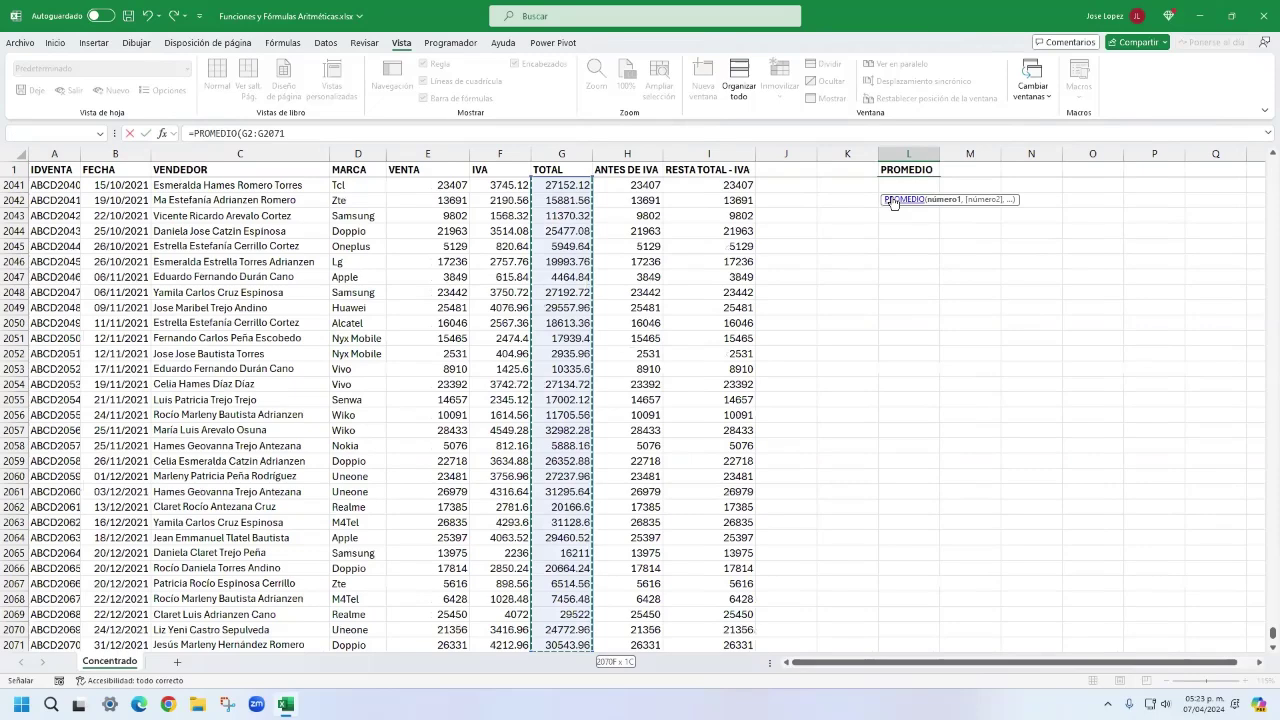
pyautogui.hotkey('ctrl', 'BackSpace')
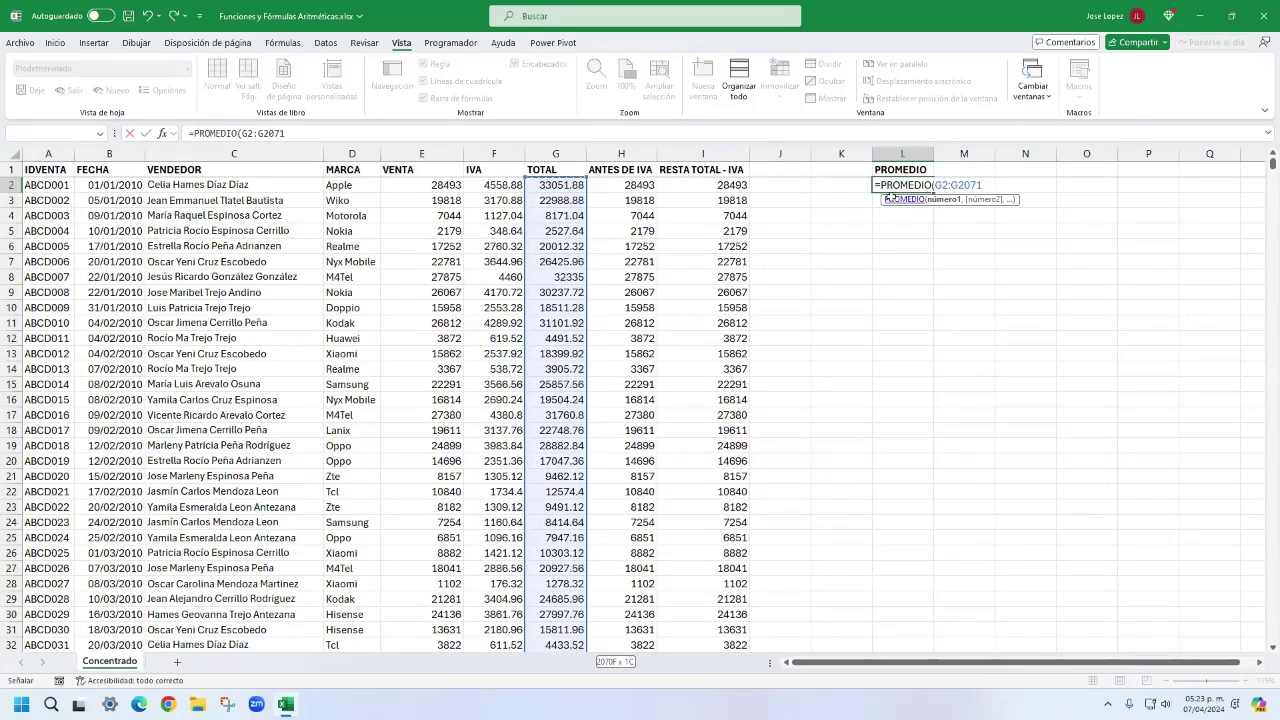
pyautogui.hotkey('ctrl', 'Return')
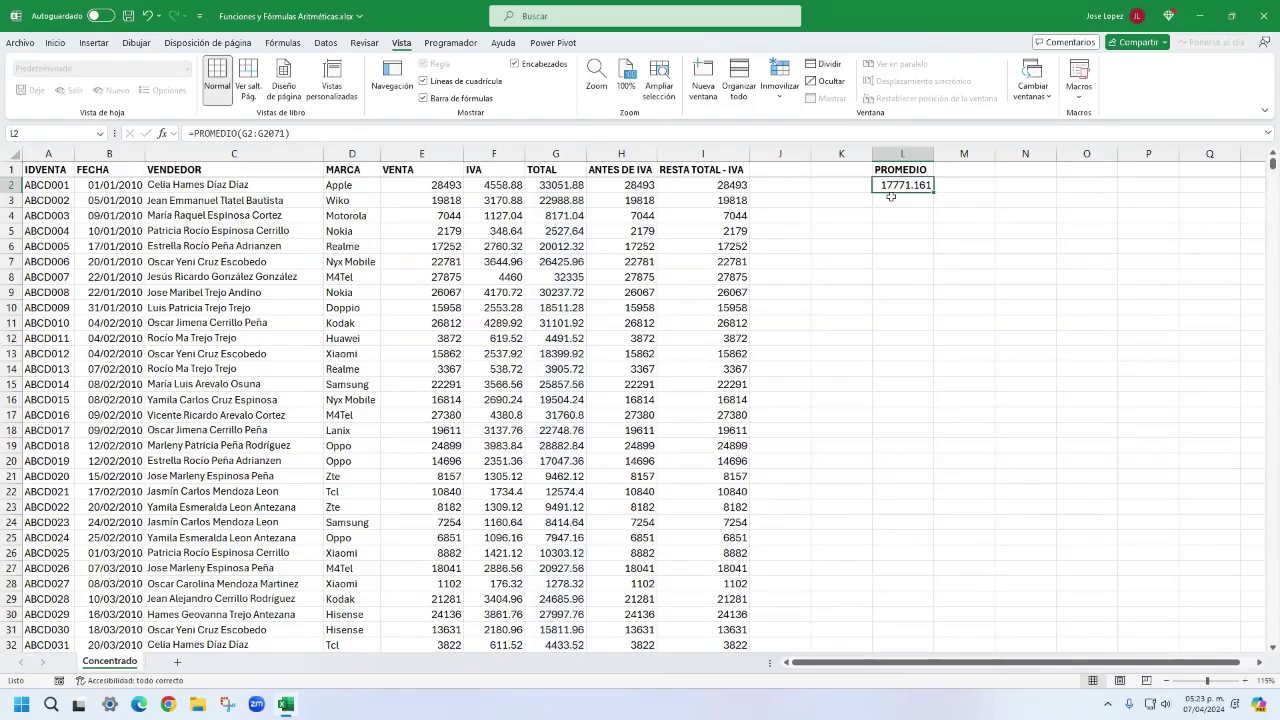
# - Apply the Contabilidad number format to L2 and widen column L slightly beyond its content
pyautogui.click(56, 43)
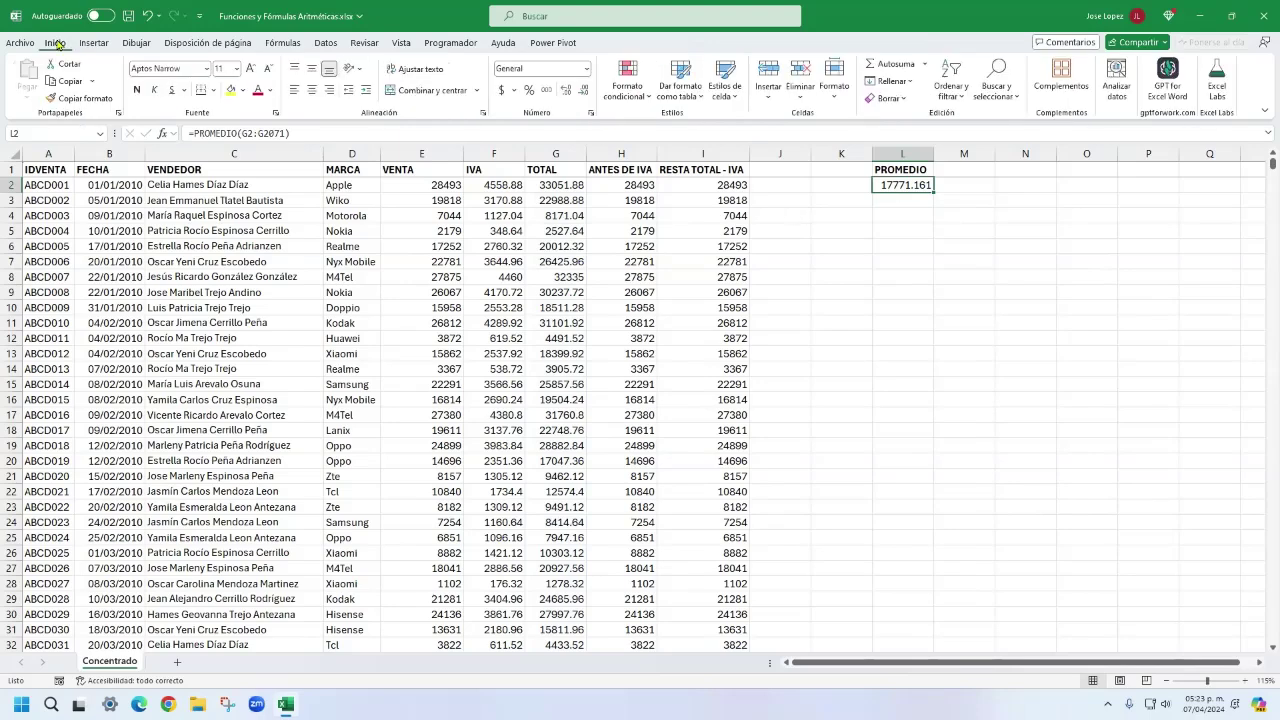
pyautogui.click(586, 68)
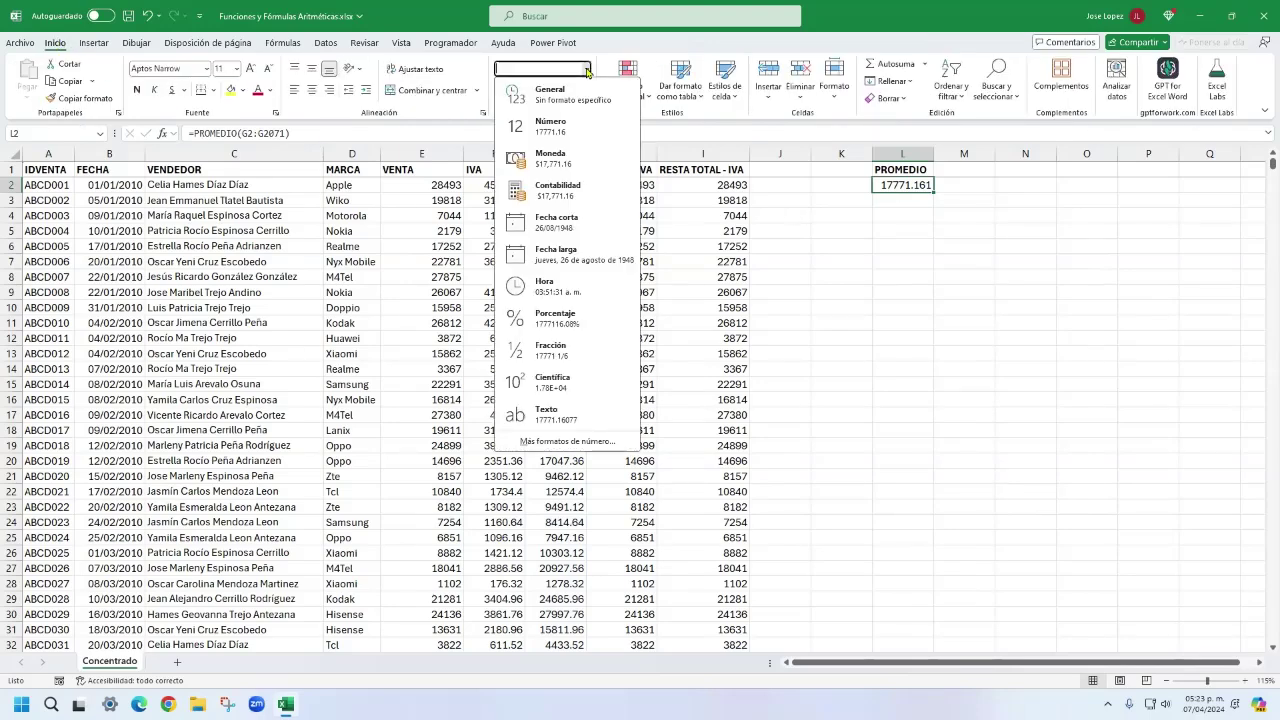
pyautogui.click(557, 191)
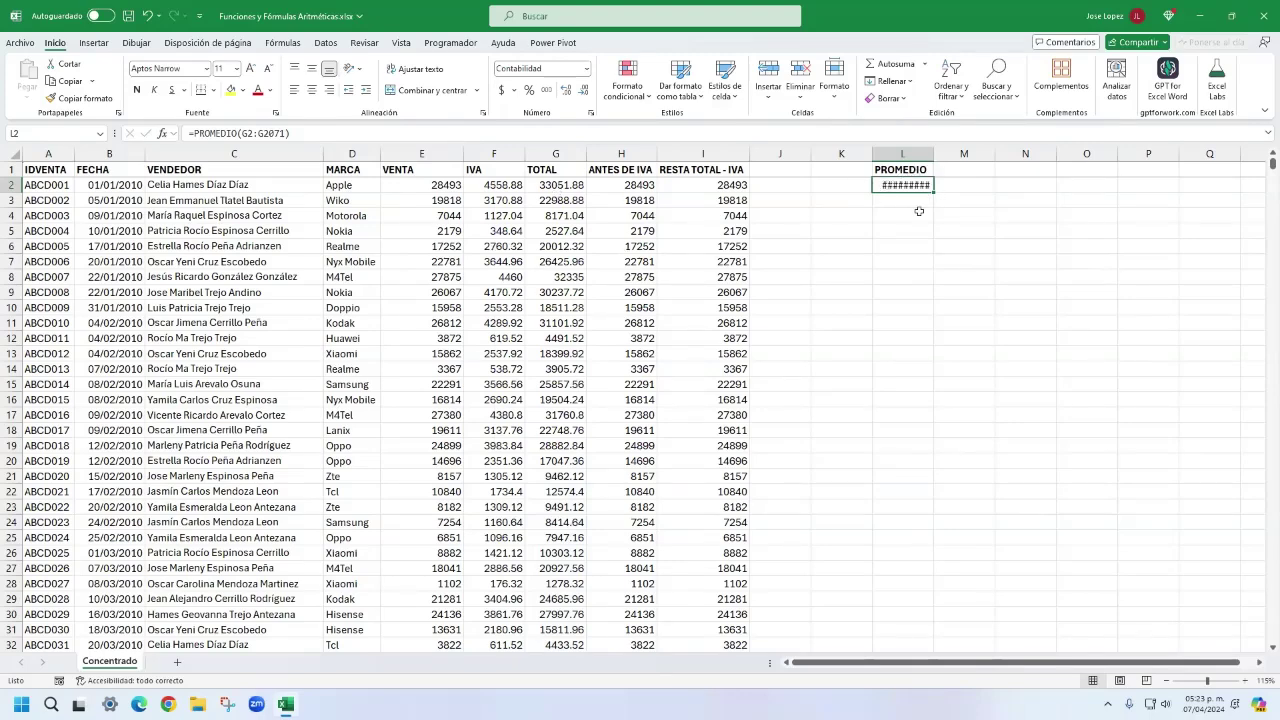
pyautogui.doubleClick(934, 153)
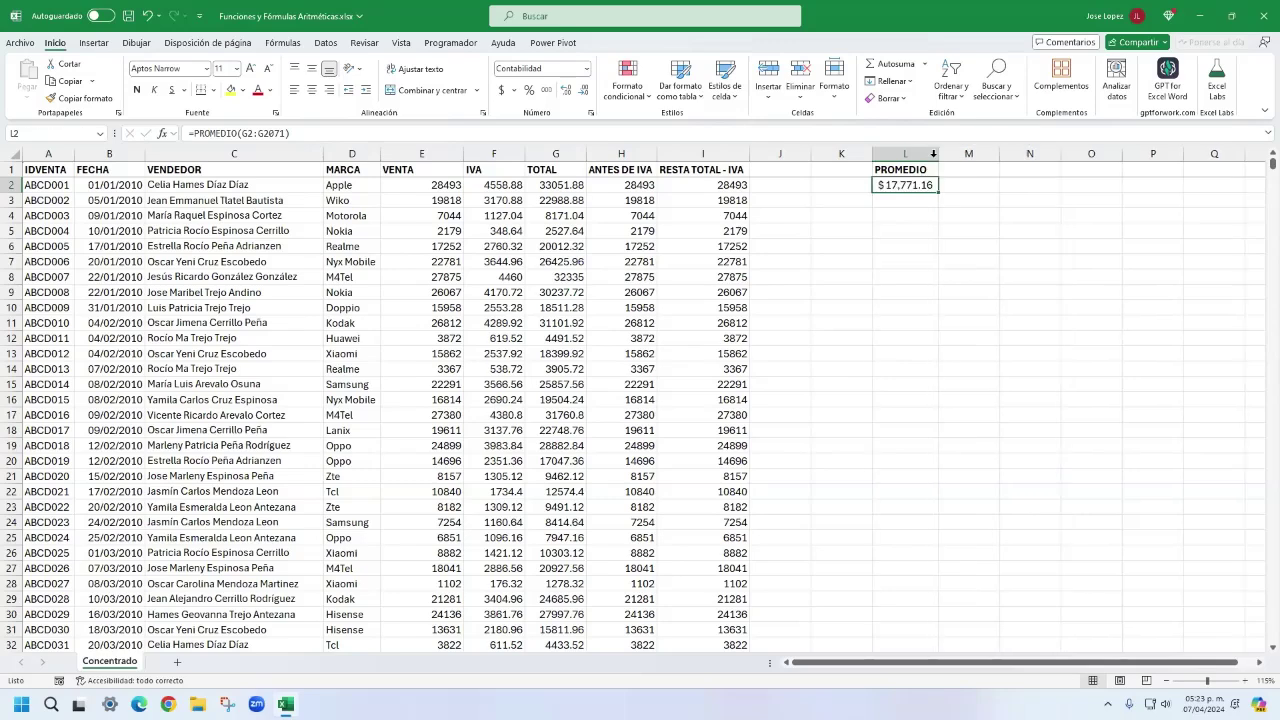
pyautogui.moveTo(937, 156); pyautogui.dragTo(943, 156)
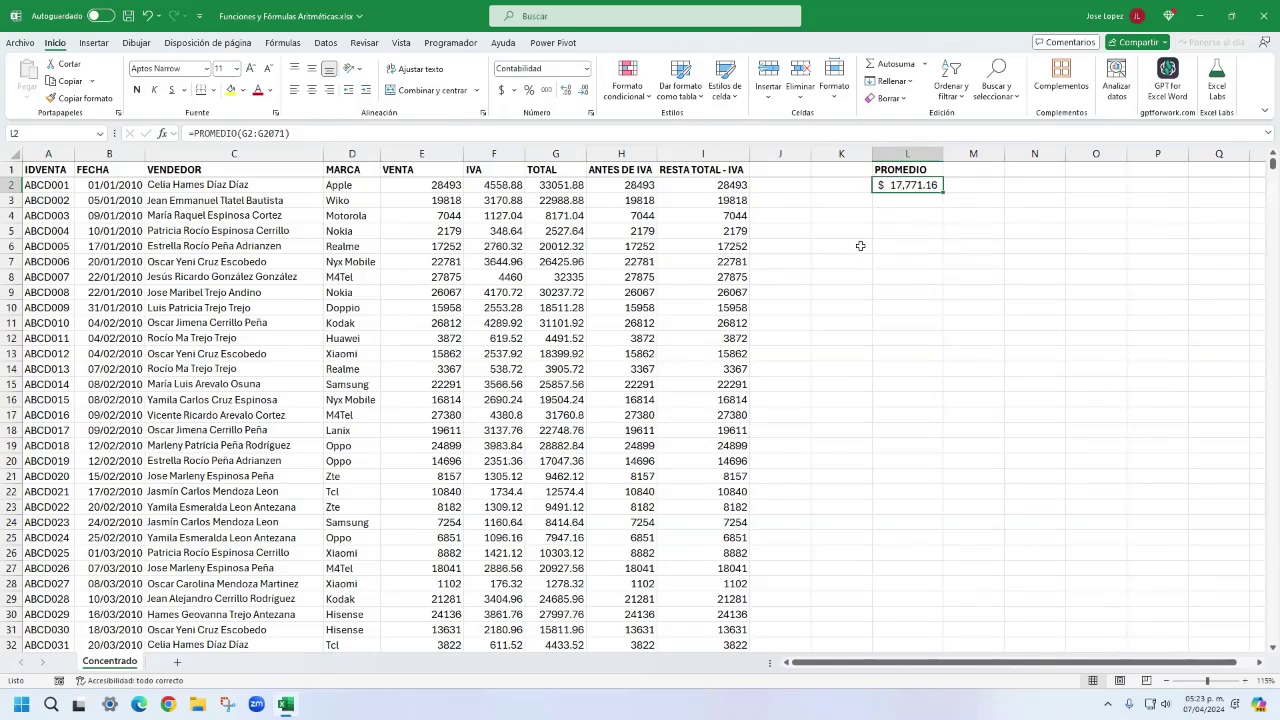
# - Compare the first sale's TOTAL in G2 with the PROMEDIO value in L2
pyautogui.click(781, 187)
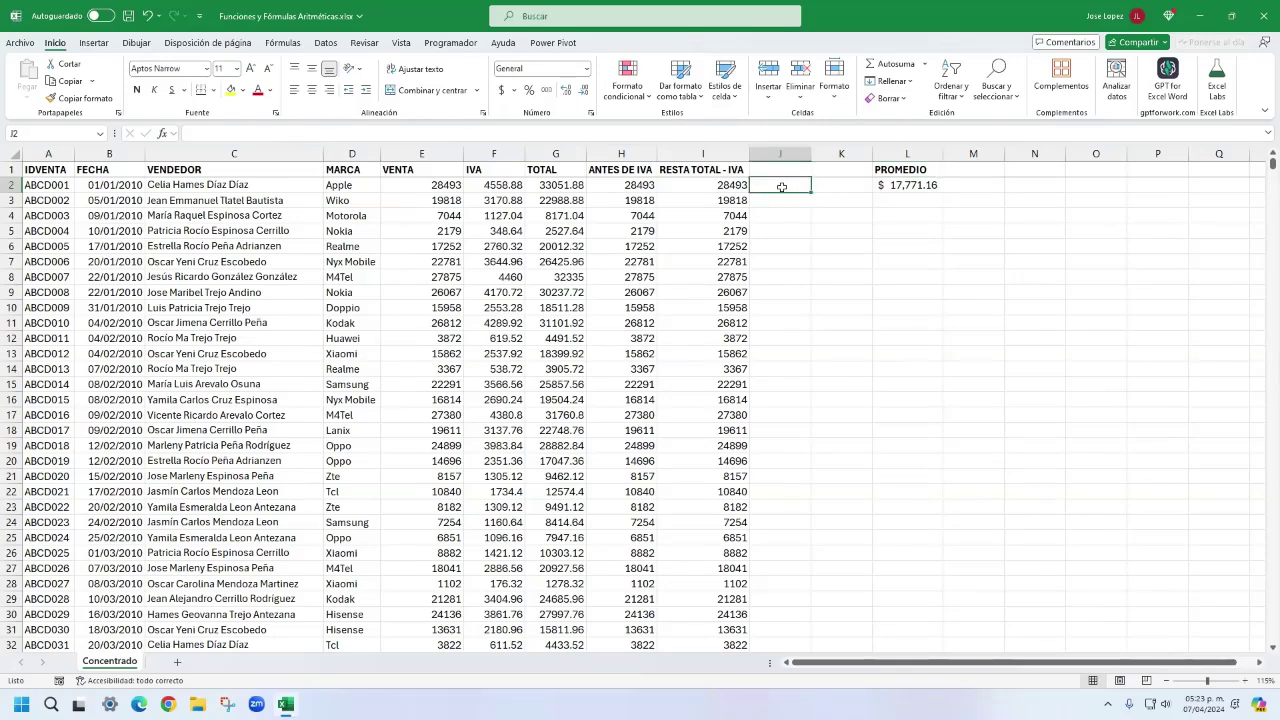
pyautogui.click(555, 185)
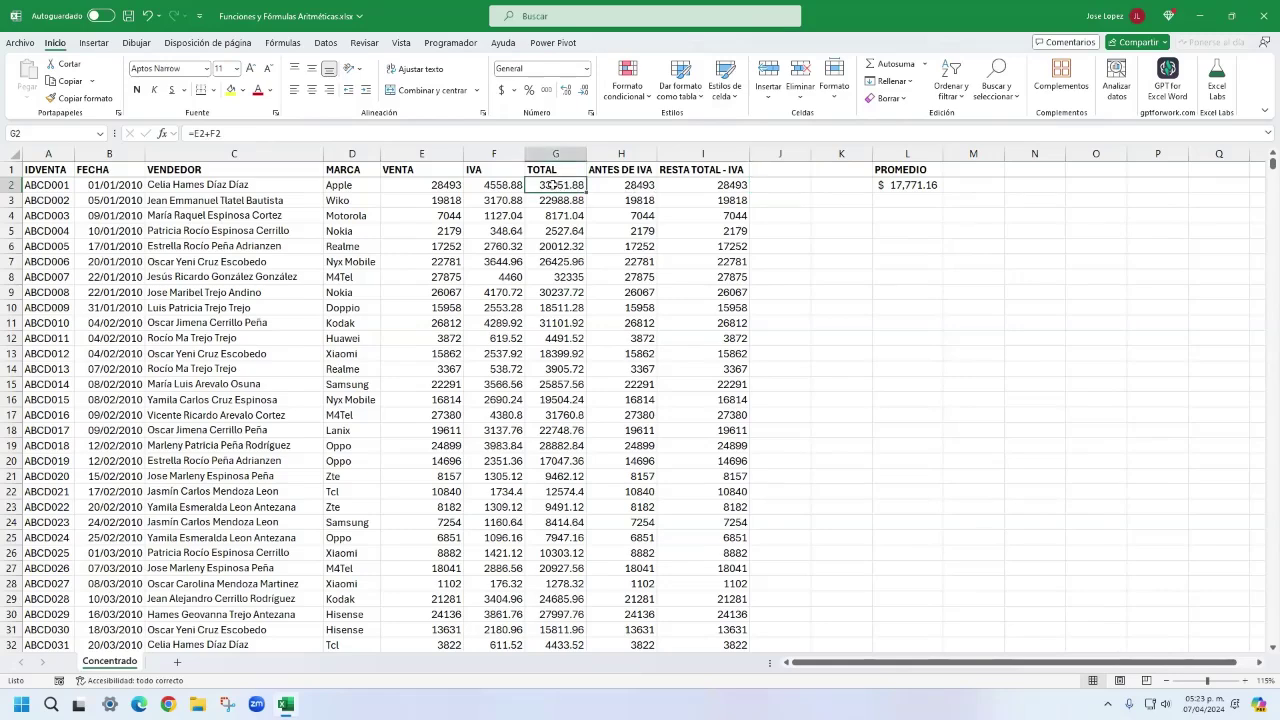
pyautogui.click(915, 186)
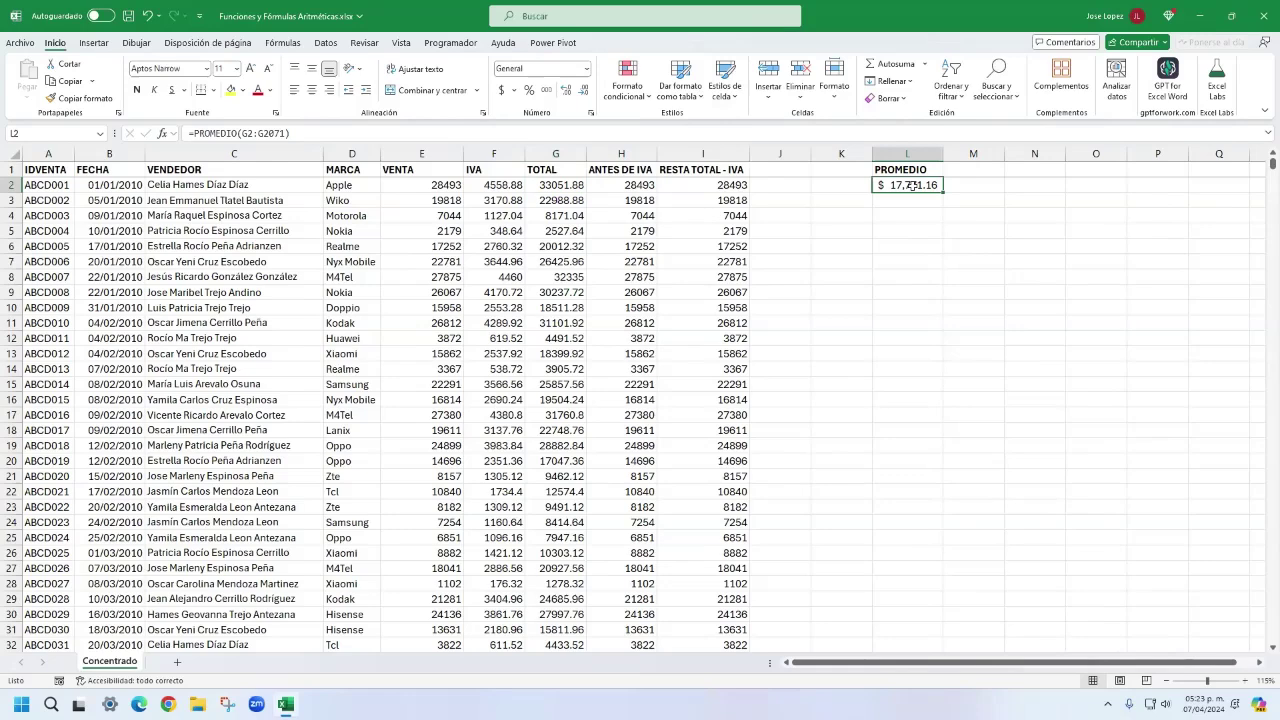
pyautogui.click(563, 185)
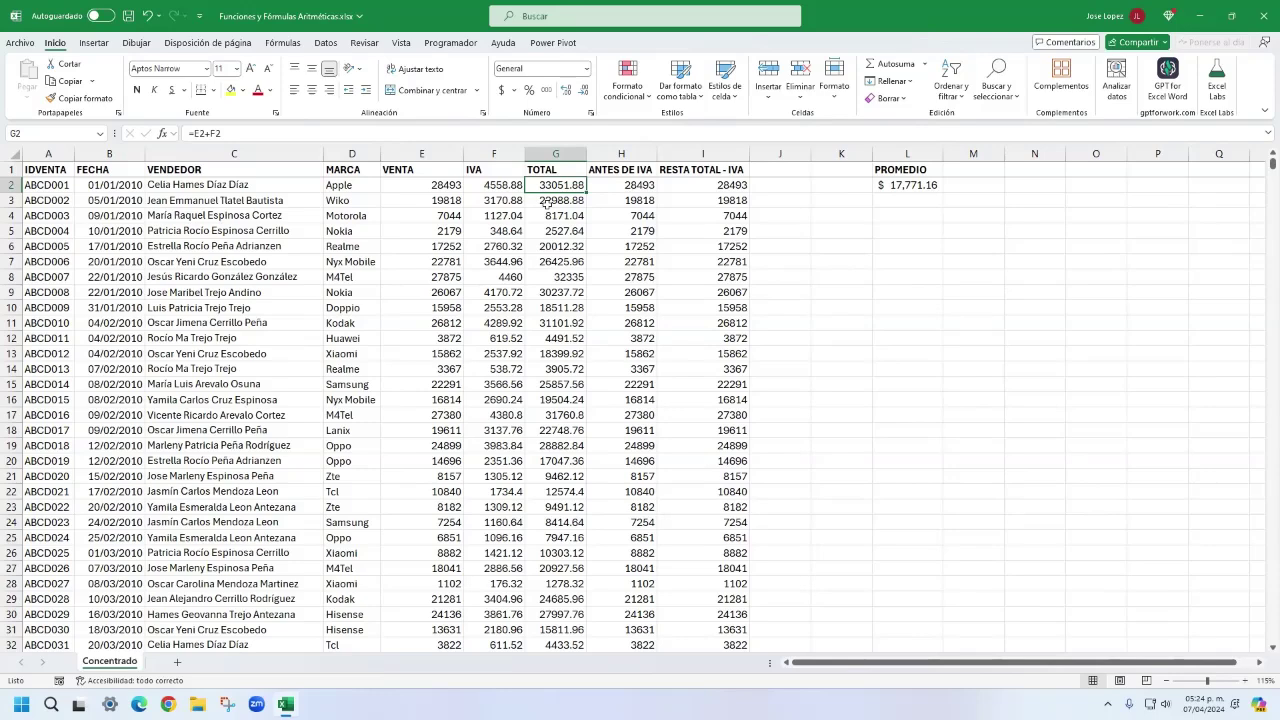
# - Start an SI formula in J2 and review its Prueba_lógica, Valor_si_verdadero and Valor_si_falso arguments, leaving them empty
pyautogui.click(786, 188)
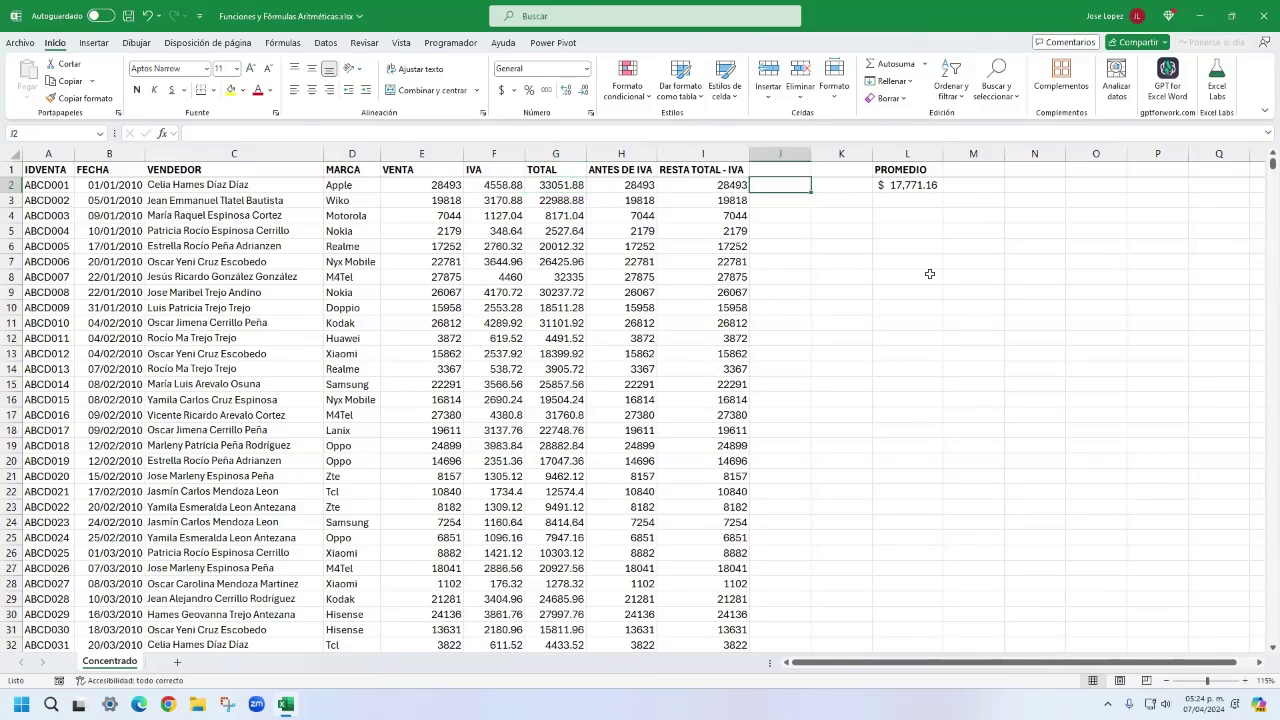
pyautogui.write('=SI')
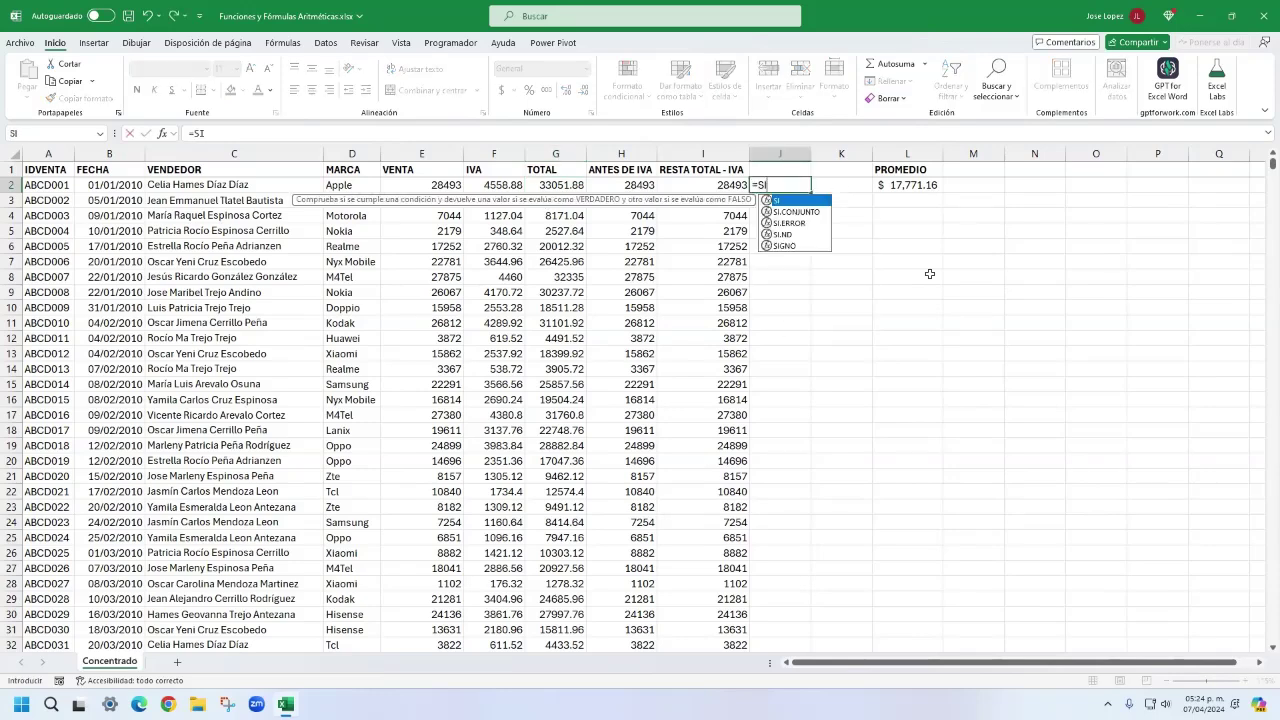
pyautogui.write('(')
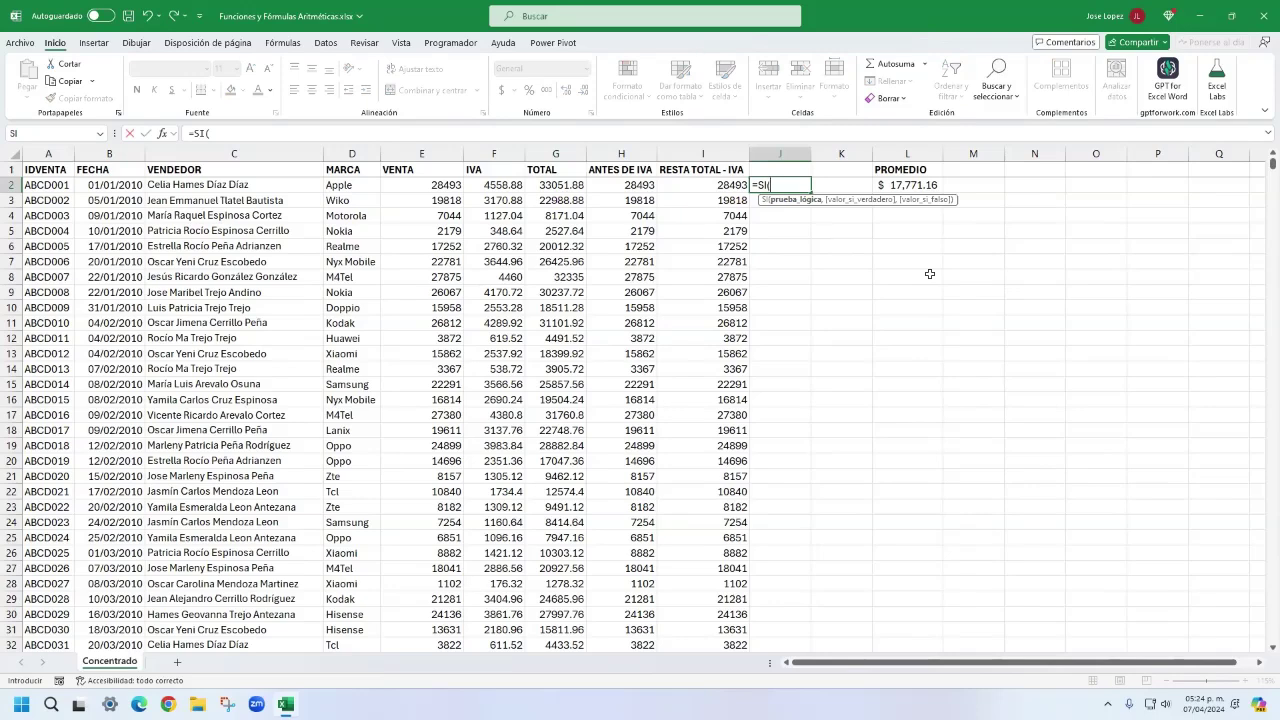
pyautogui.hotkey('ctrl', 'a')
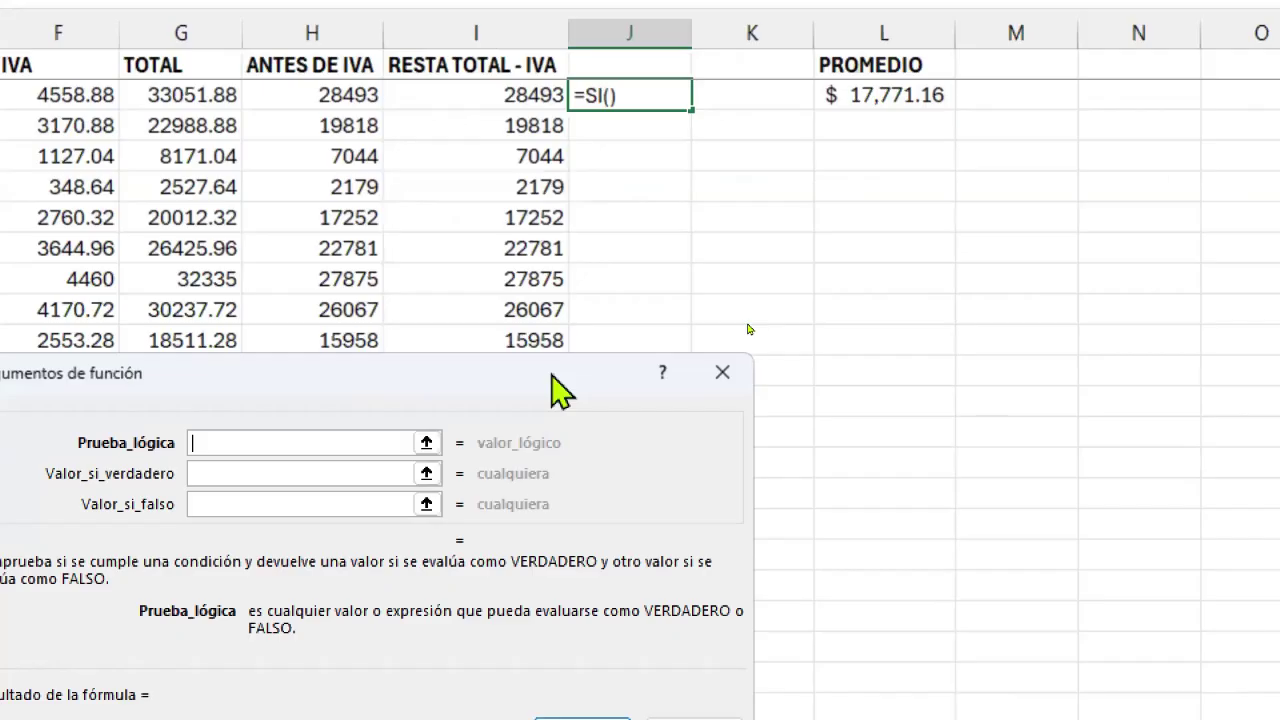
pyautogui.moveTo(720, 333); pyautogui.dragTo(861, 209)
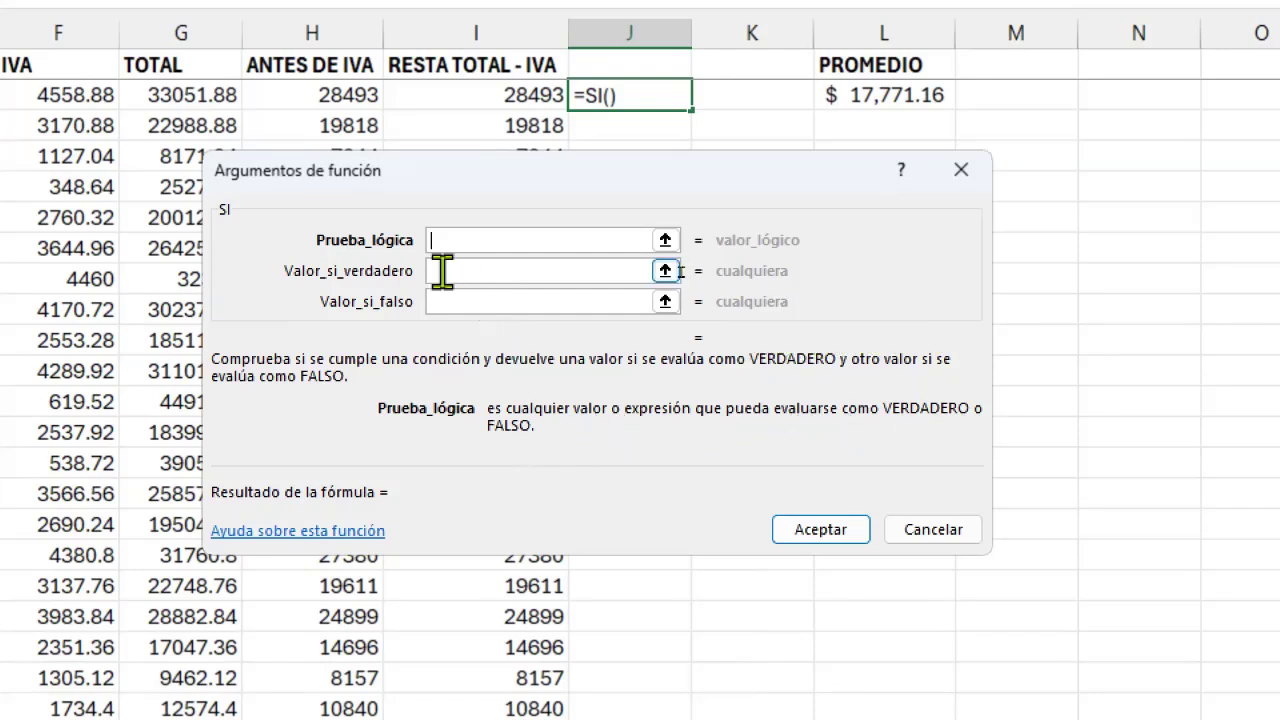
pyautogui.click(540, 272)
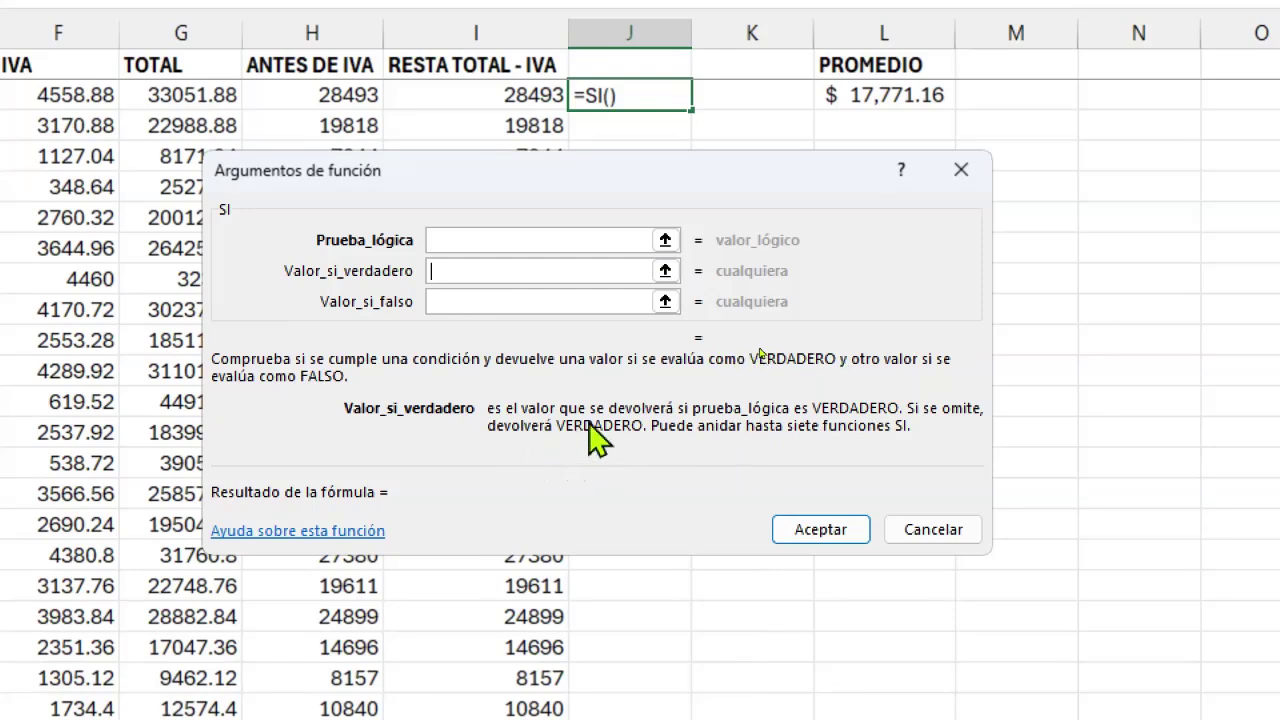
pyautogui.click(458, 301)
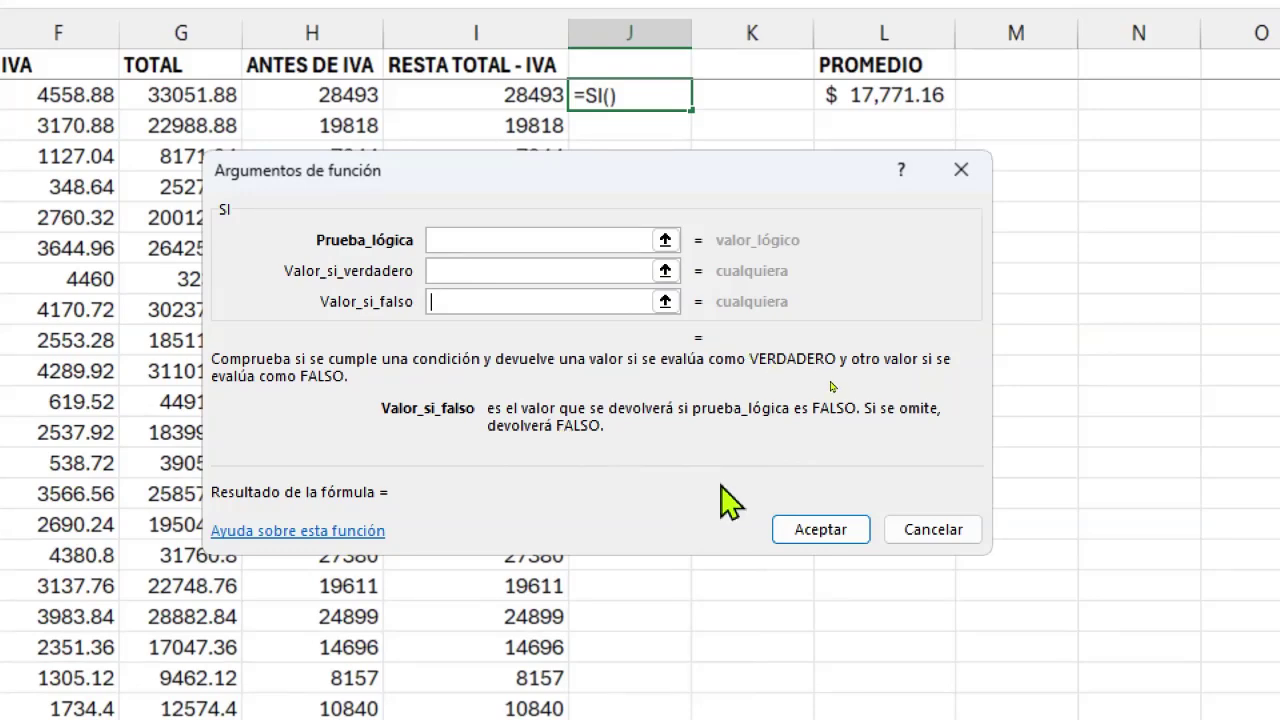
pyautogui.click(810, 532)
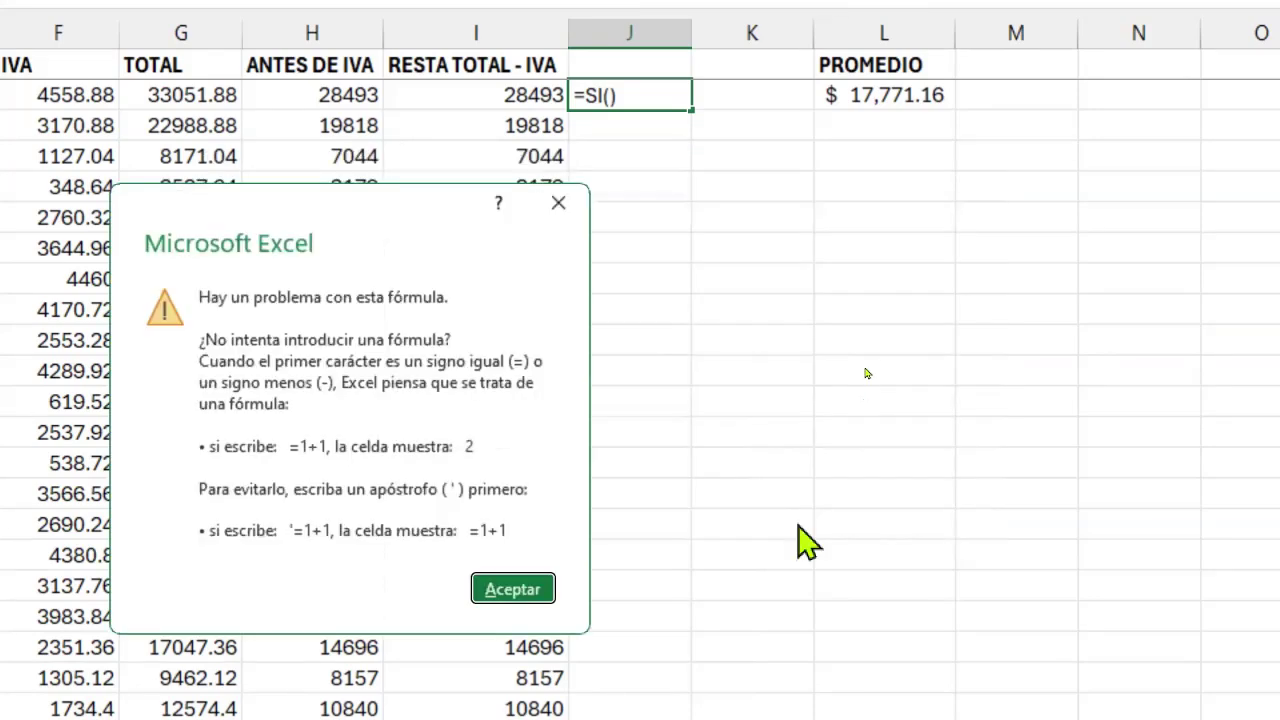
pyautogui.click(516, 592)
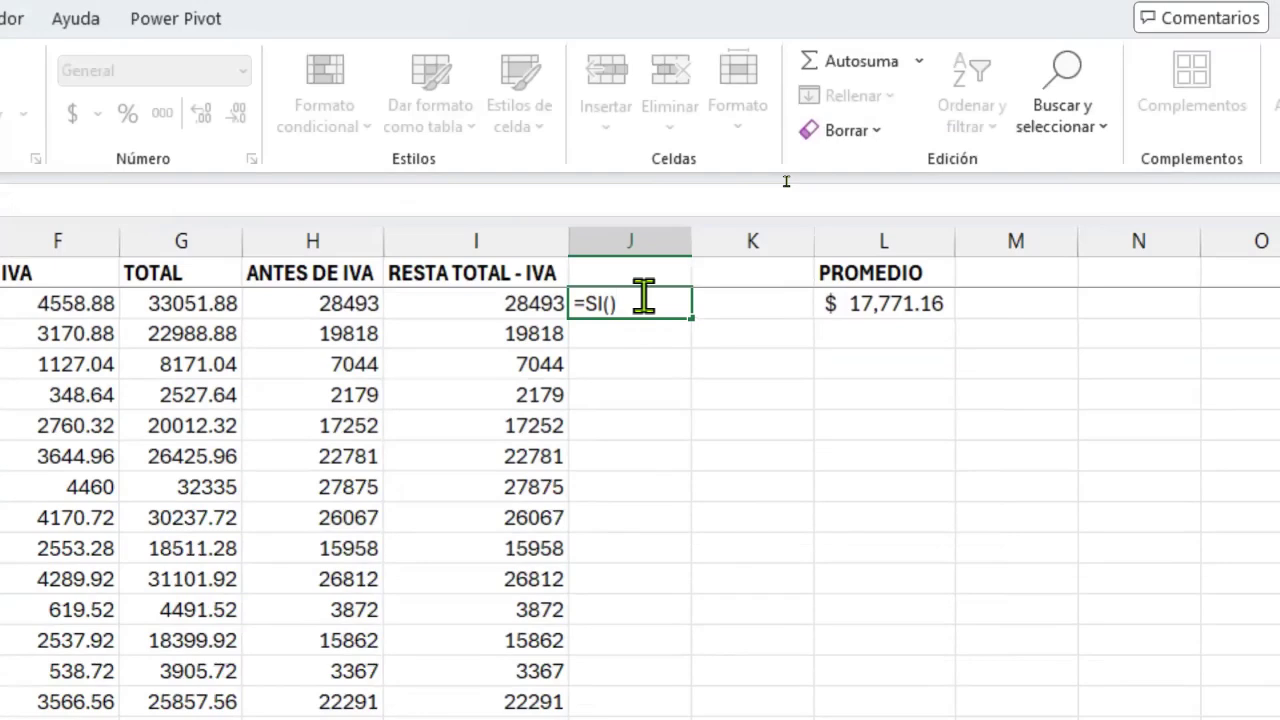
# - Remove the closing parenthesis from the SI formula in J2 and begin its logical test with G2
pyautogui.press('BackSpace')
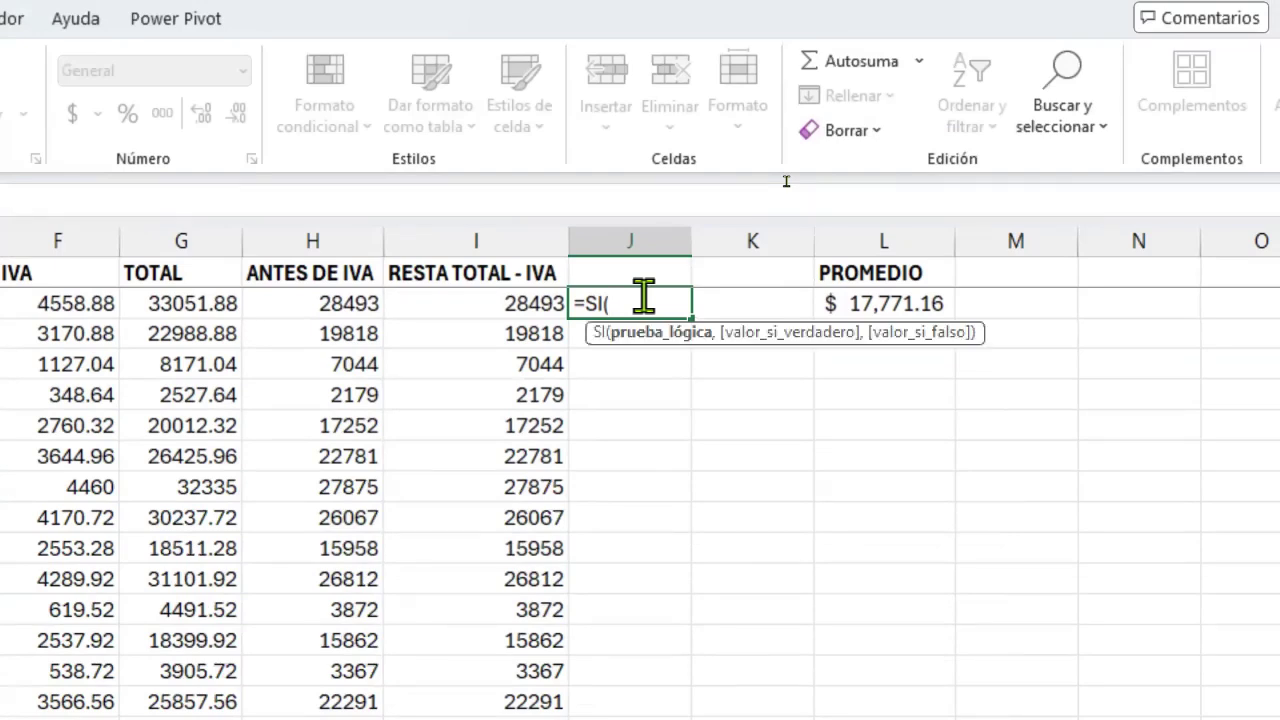
pyautogui.click(190, 303)
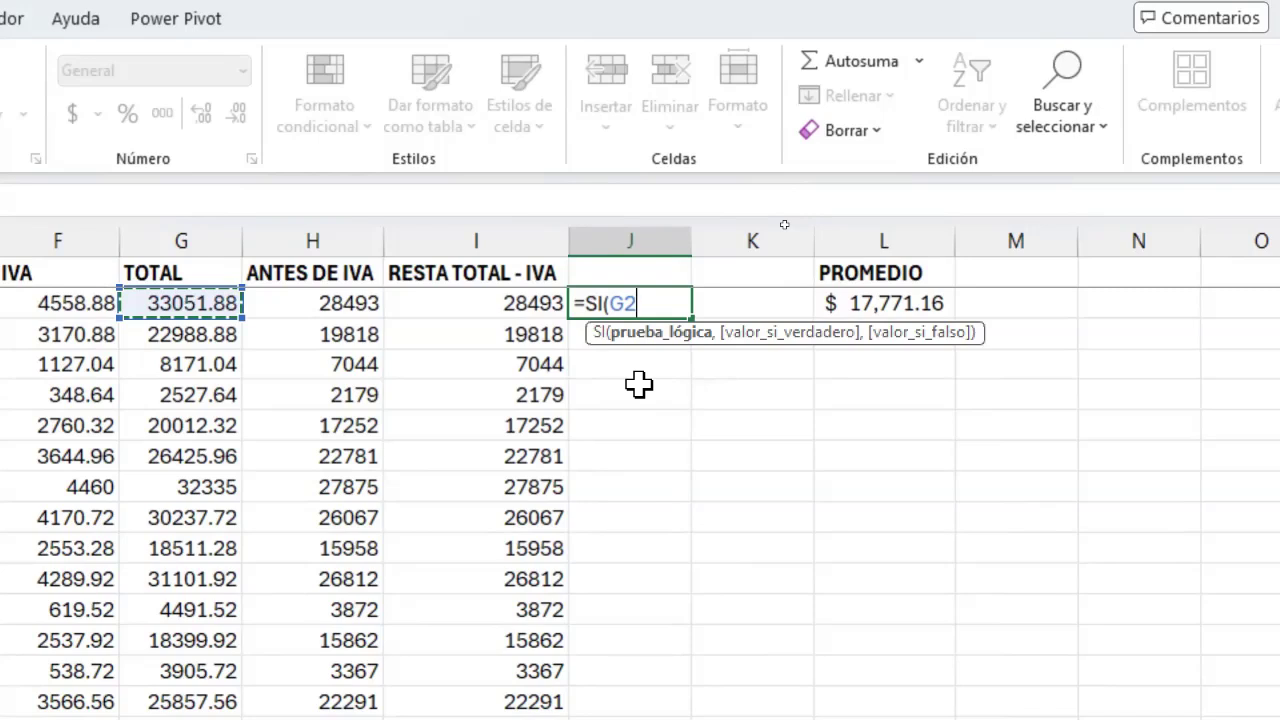
# - Complete the logical test of the SI formula in J2 as G2>=L2, comparing the total with the average
pyautogui.write('>=')
pyautogui.click(858, 301)
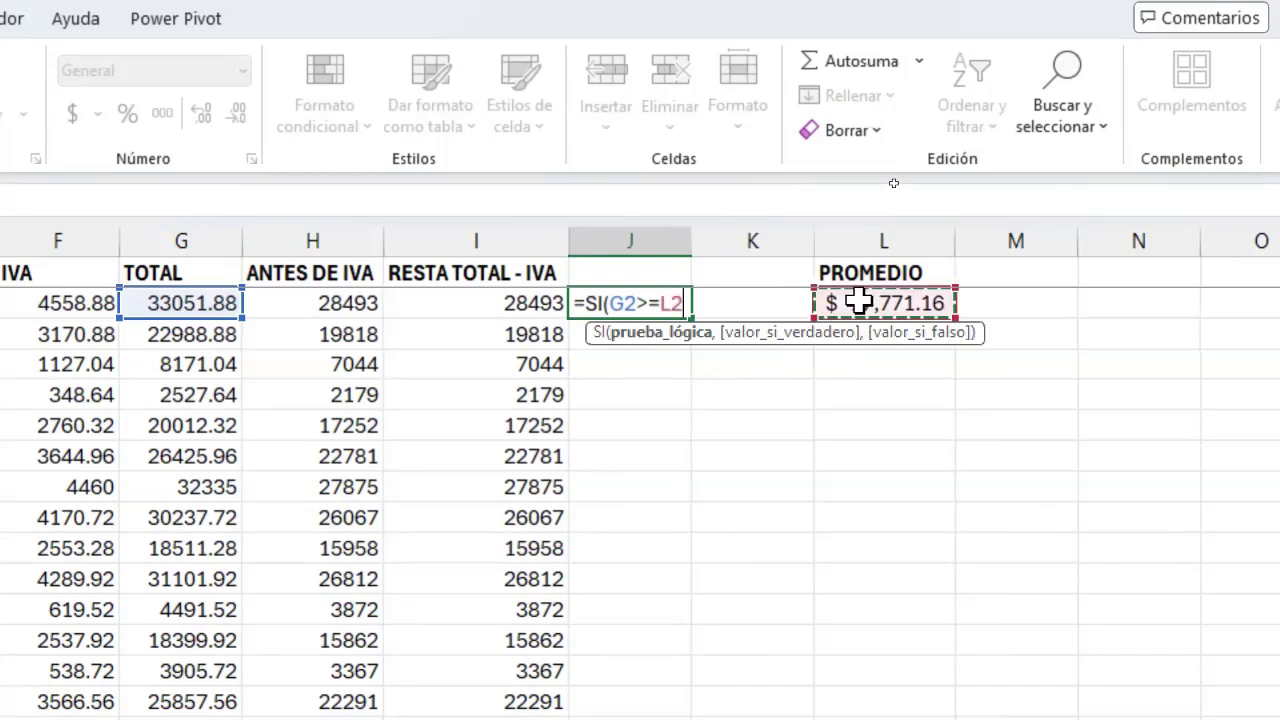
pyautogui.write(',')
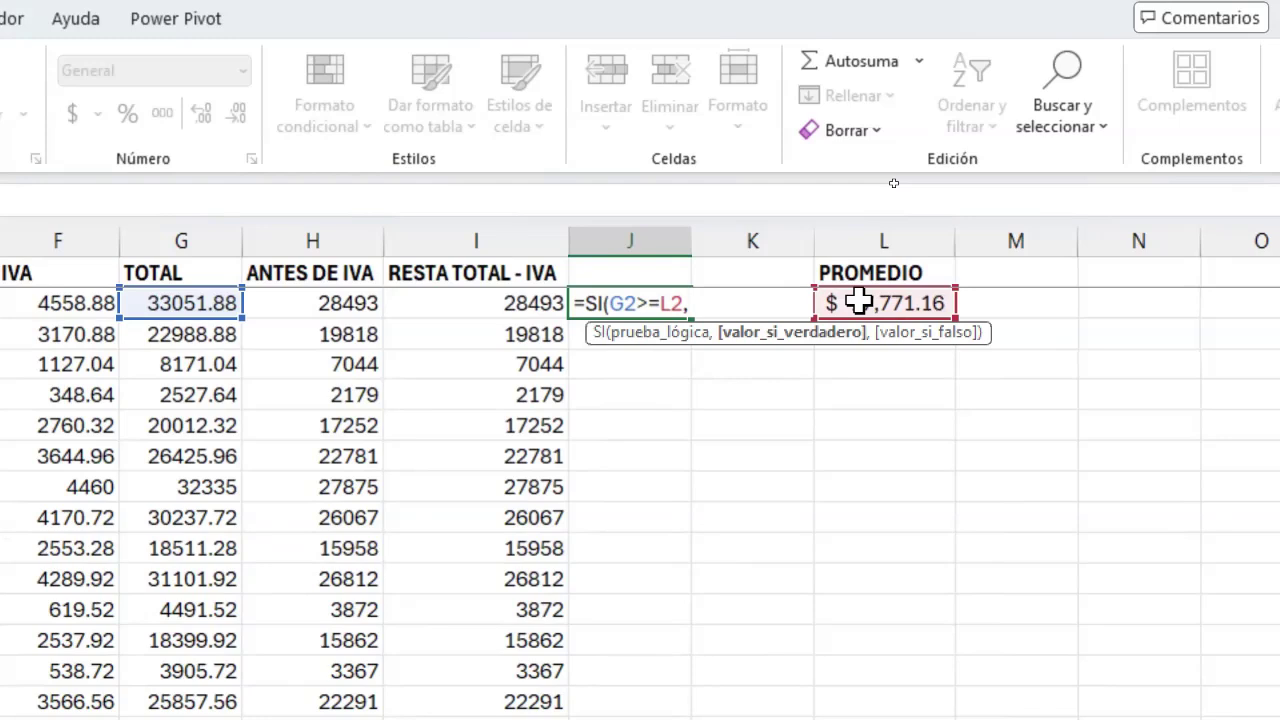
# - Add "Supera el promedio" as the value-if-true argument of the SI formula in J2
pyautogui.write('"sUPER')
pyautogui.press('BackSpace')
pyautogui.press('BackSpace')
pyautogui.press('BackSpace')
pyautogui.press('BackSpace')
pyautogui.press('BackSpace')
pyautogui.write('Supera el')
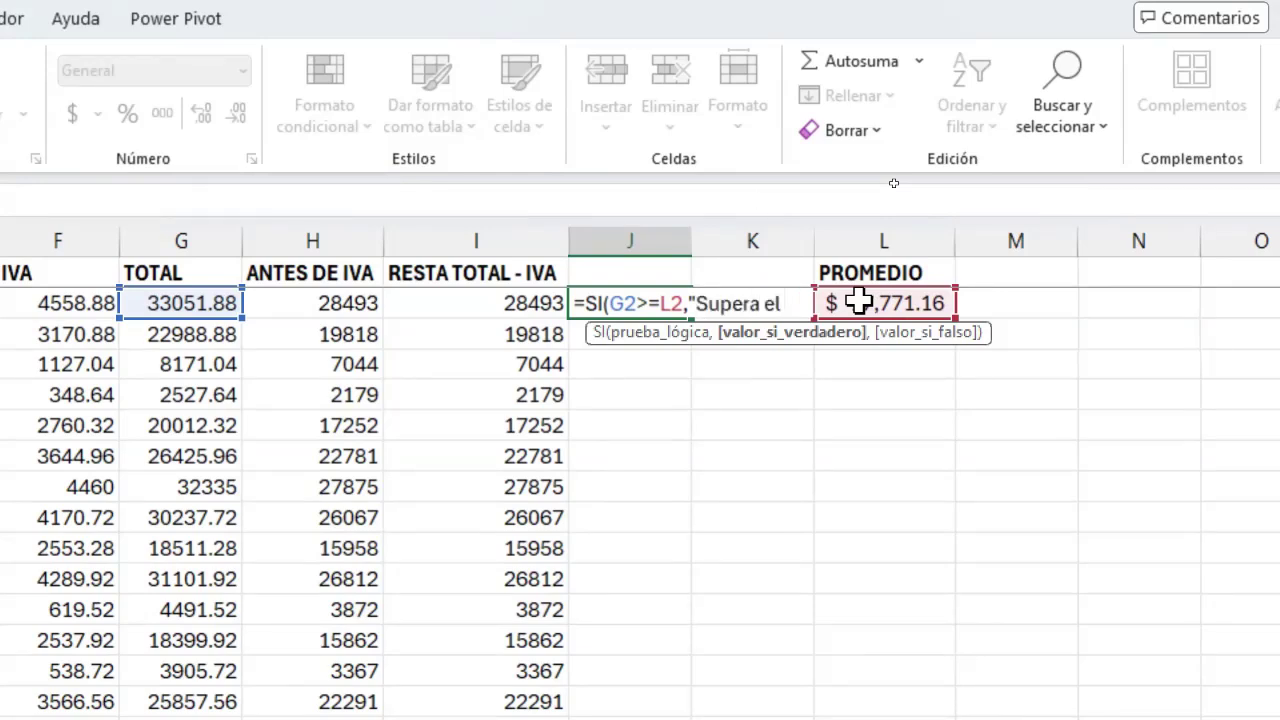
pyautogui.write(' promedio",')
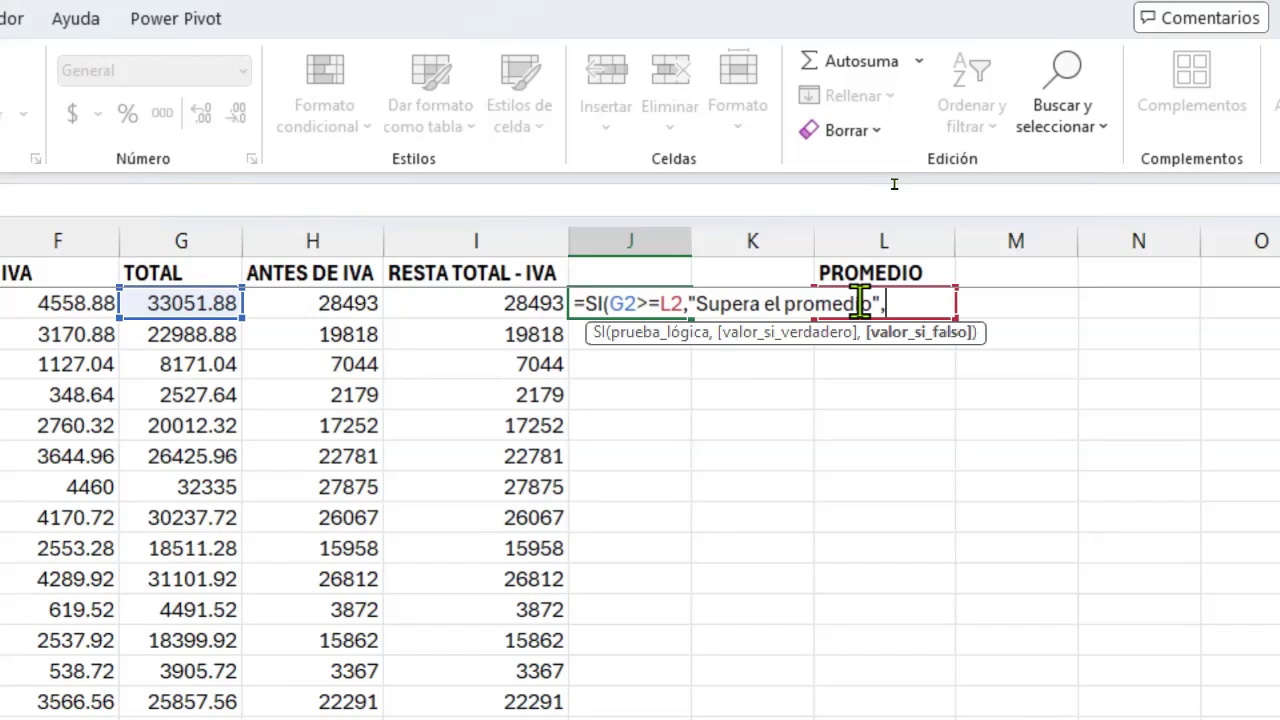
# - Add "No supera el promedio" as the value-if-false argument and enter the completed SI formula in J2
pyautogui.write('"No supera el pro')
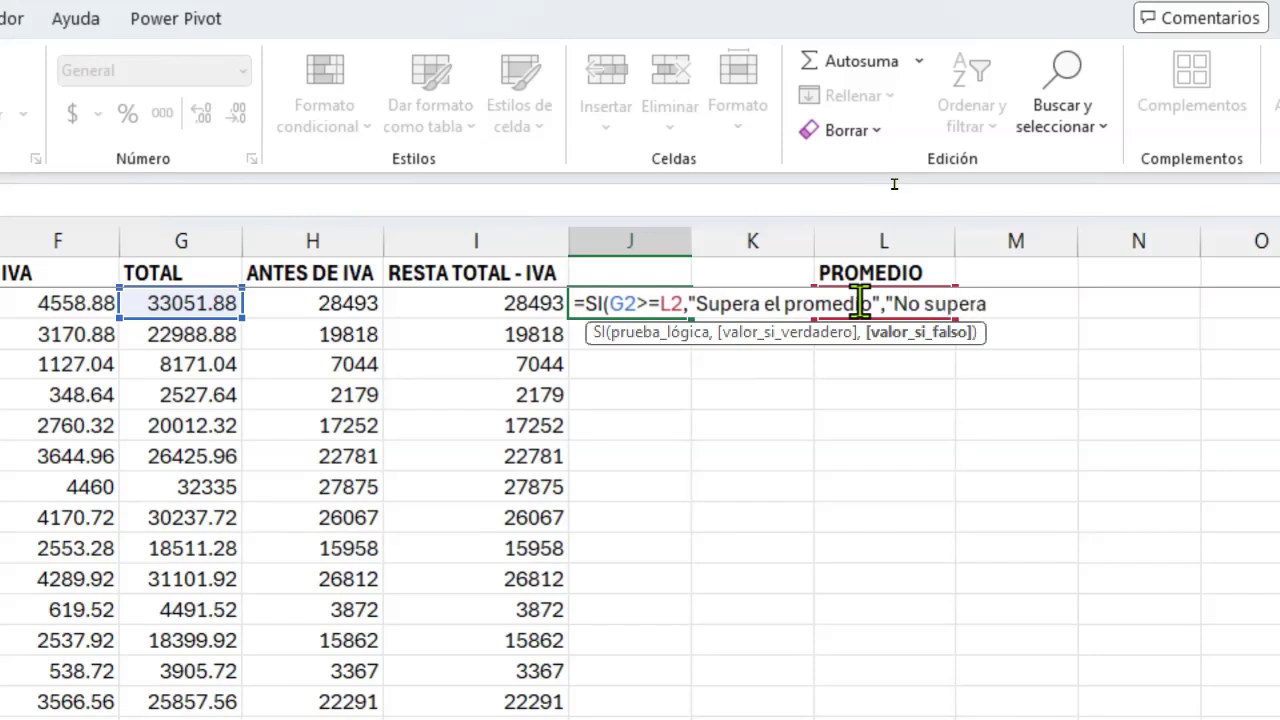
pyautogui.write('medio")')
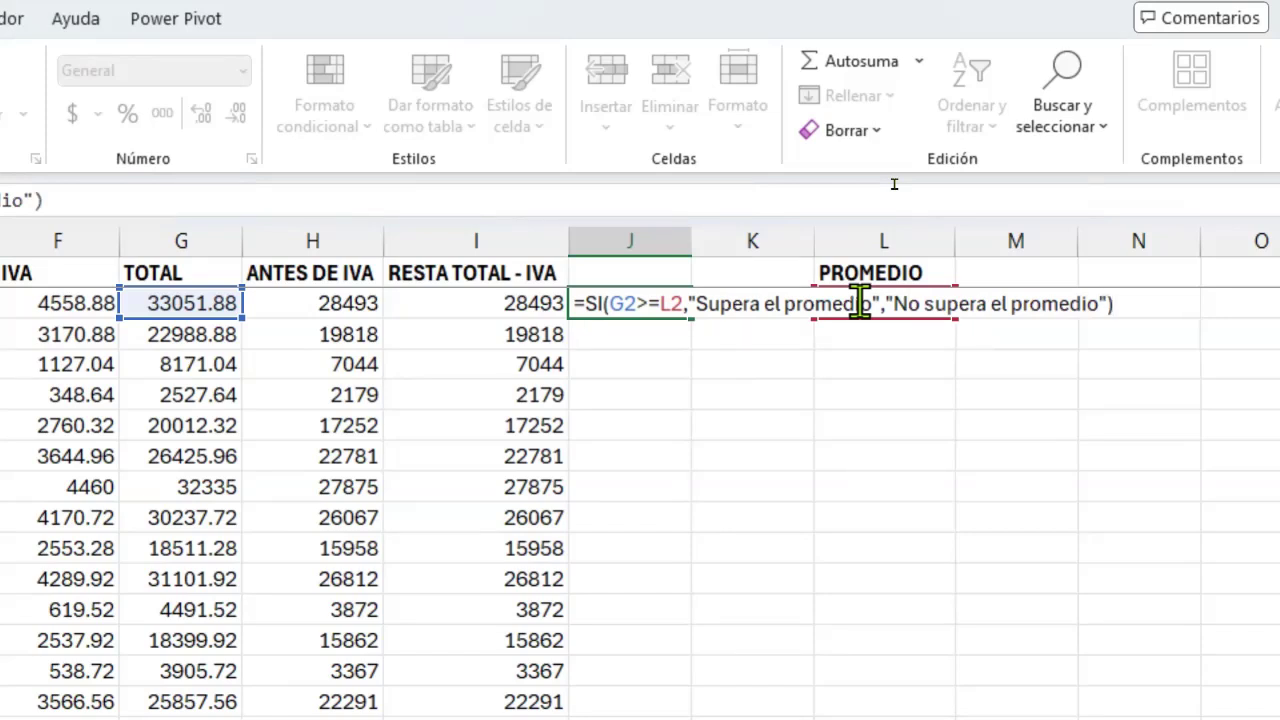
pyautogui.press('Return')
pyautogui.press('Up')
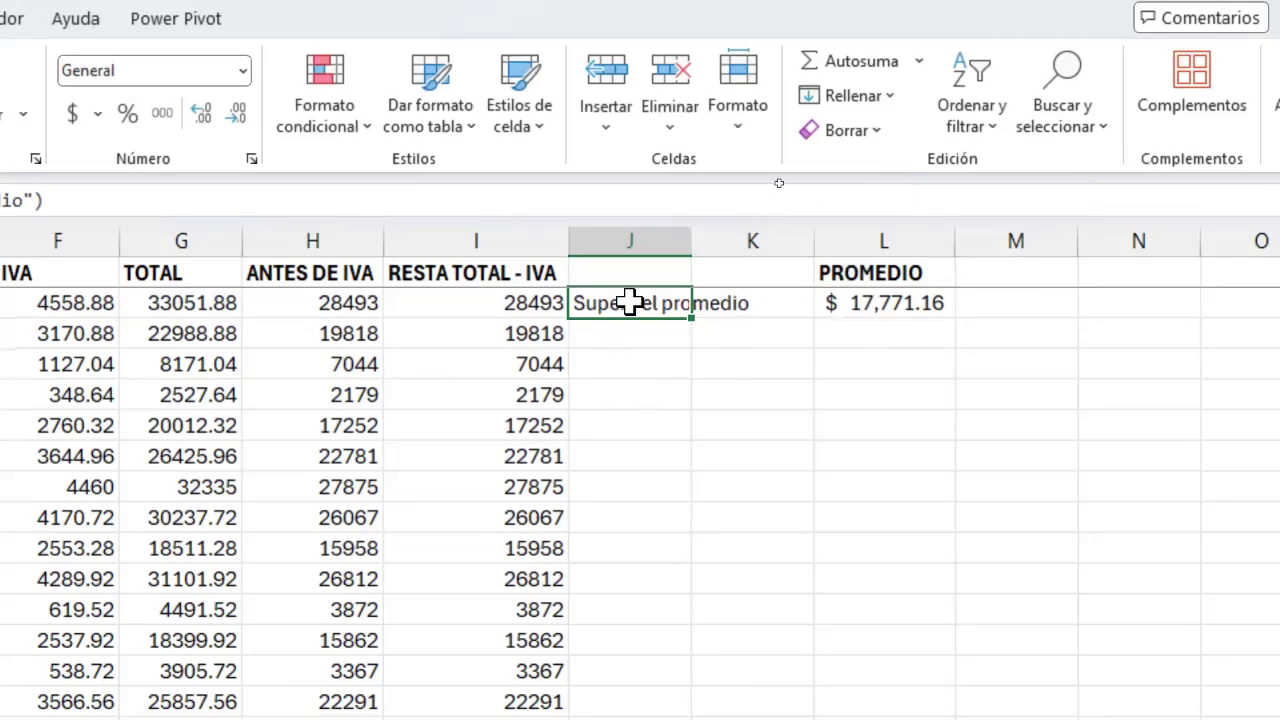
# - Compare the total in G2 with the average in L2 and examine each argument of the SI formula in J2
pyautogui.click(200, 303)
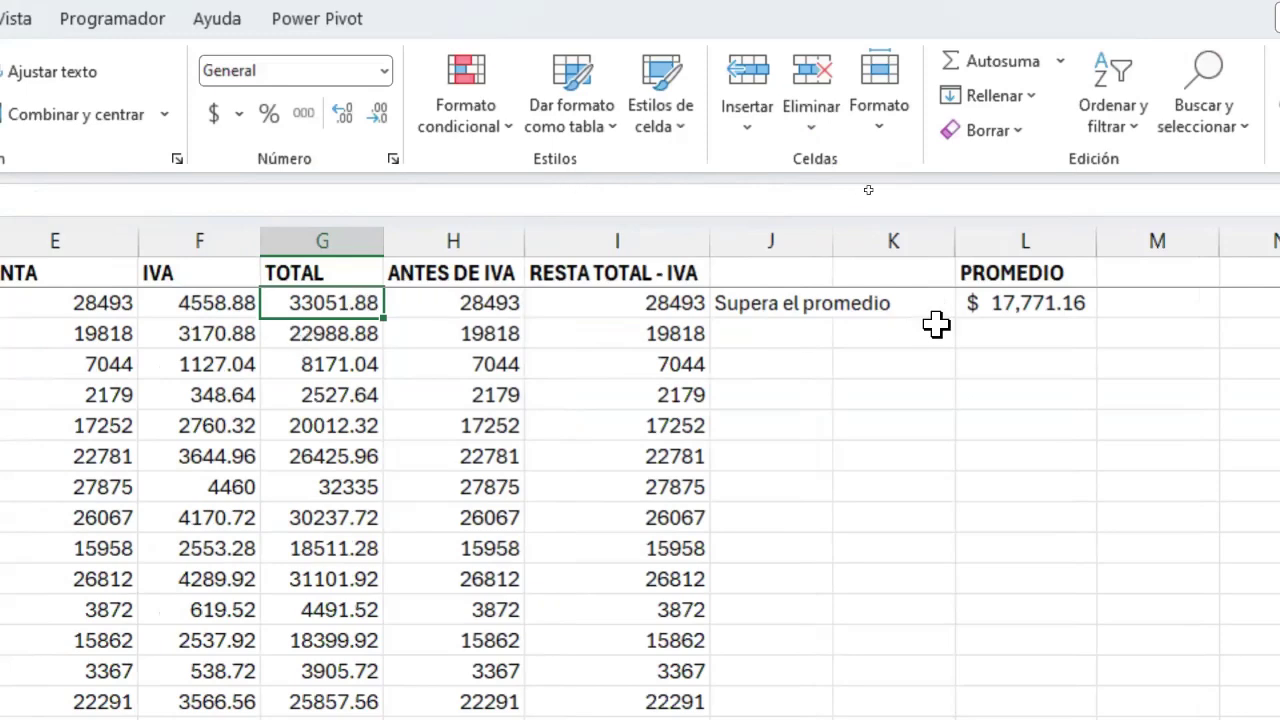
pyautogui.click(985, 305)
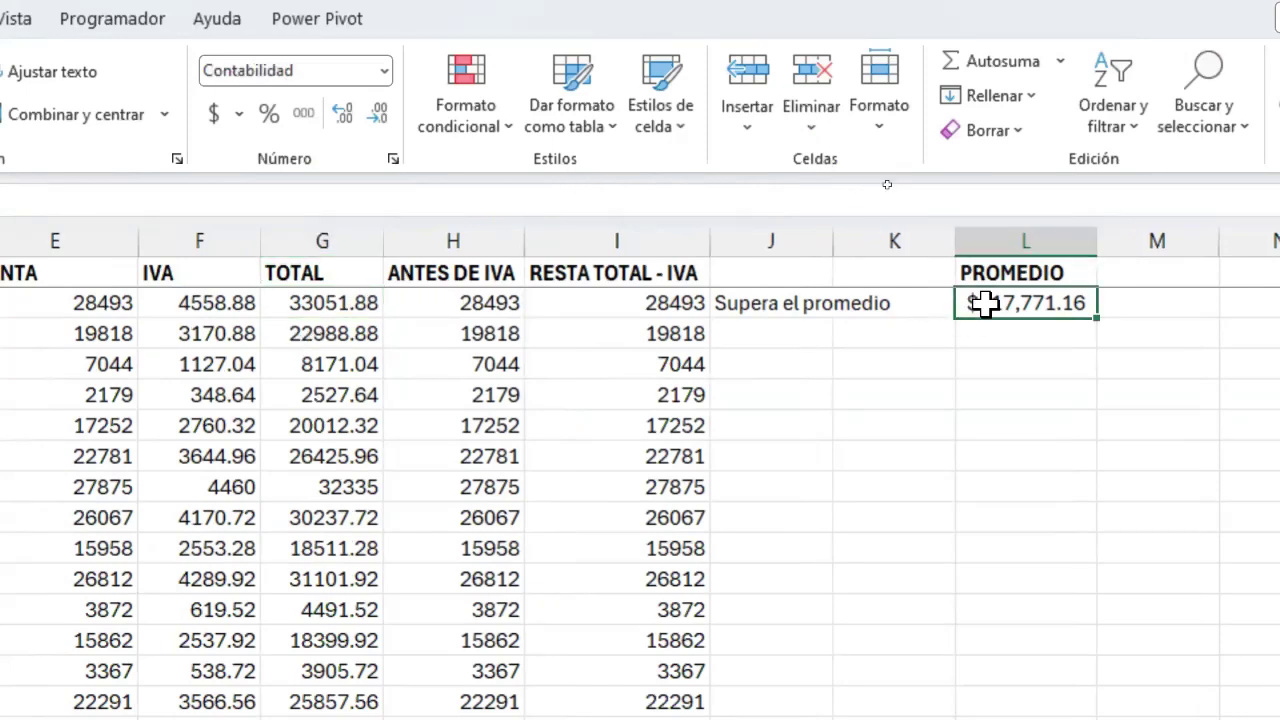
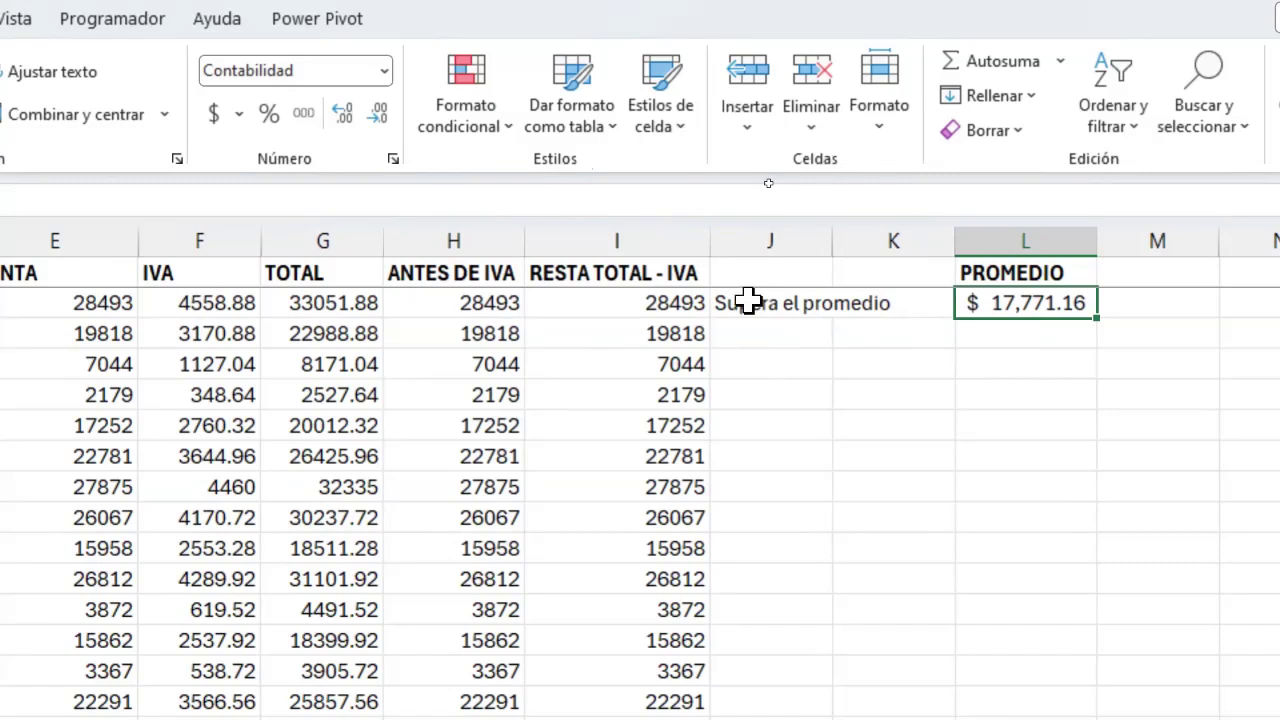
pyautogui.click(755, 300)
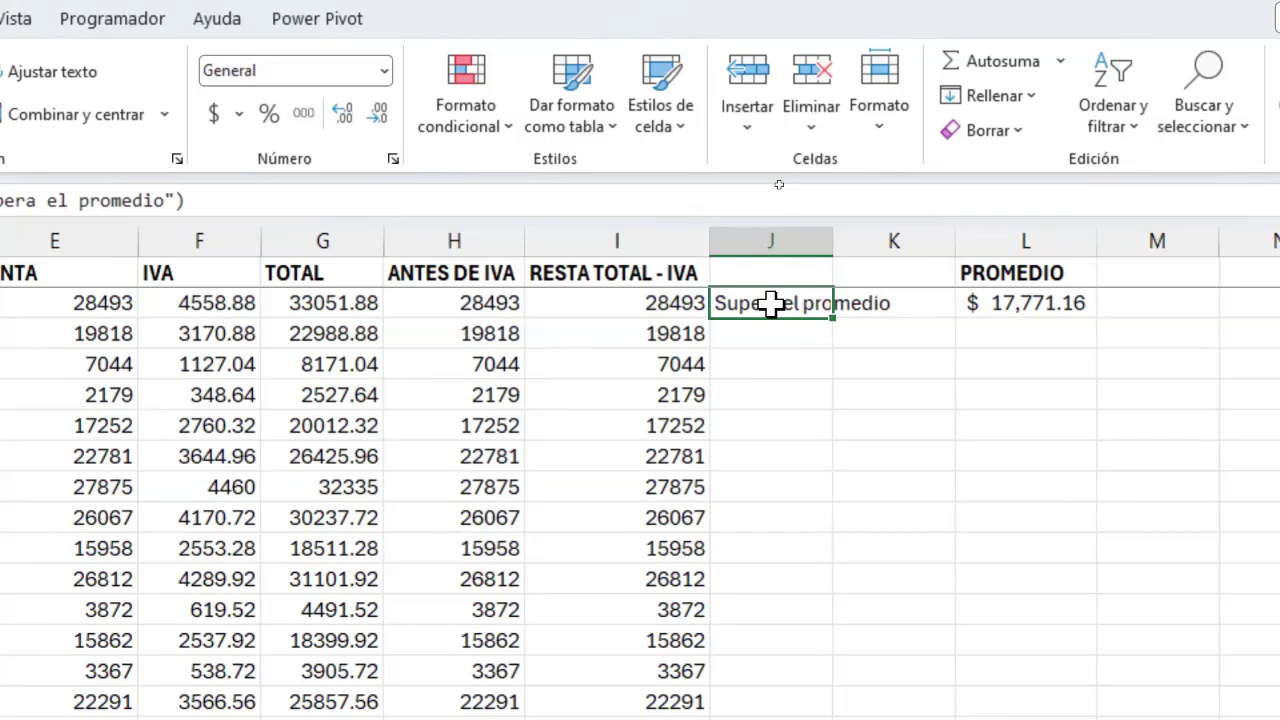
pyautogui.doubleClick(770, 303)
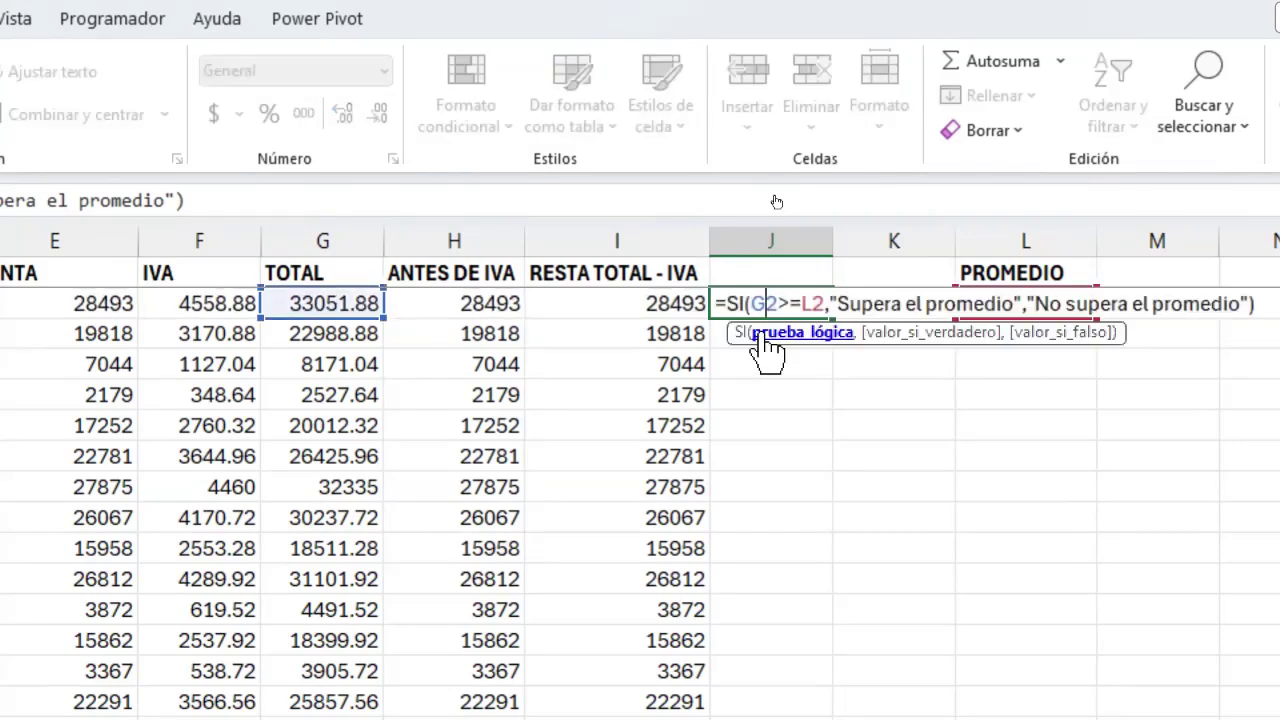
pyautogui.doubleClick(764, 303)
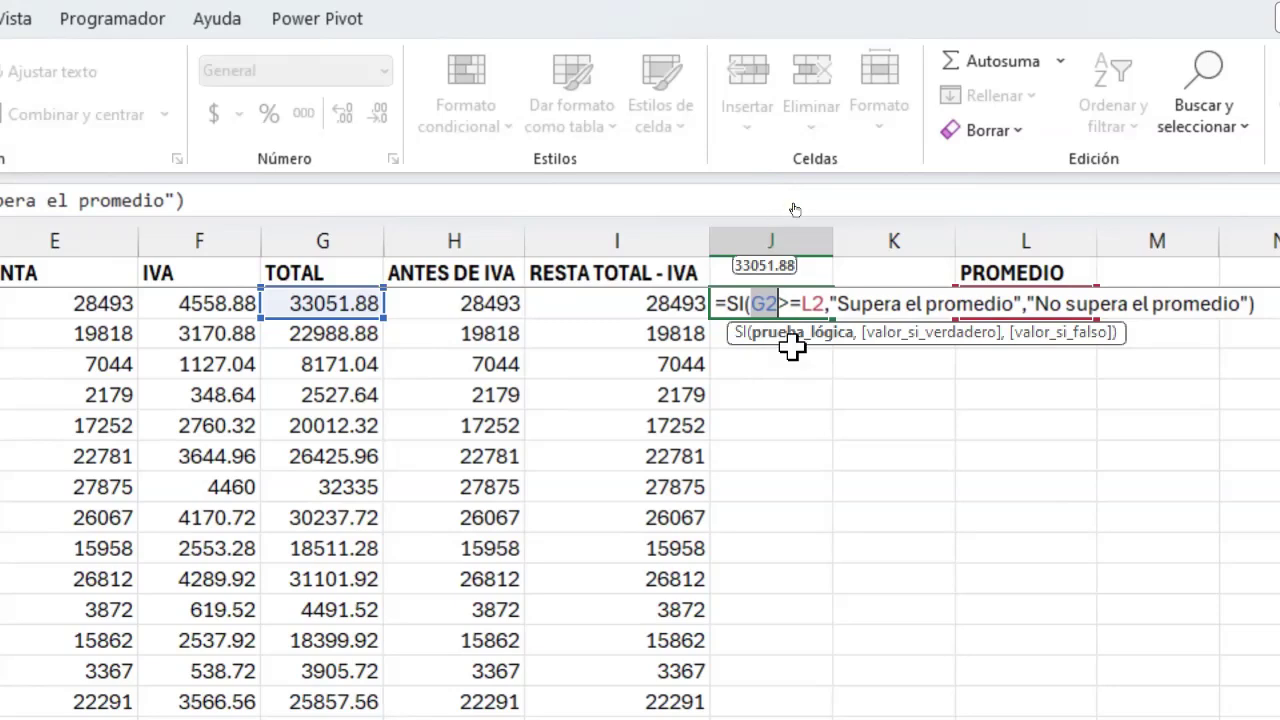
pyautogui.click(803, 338)
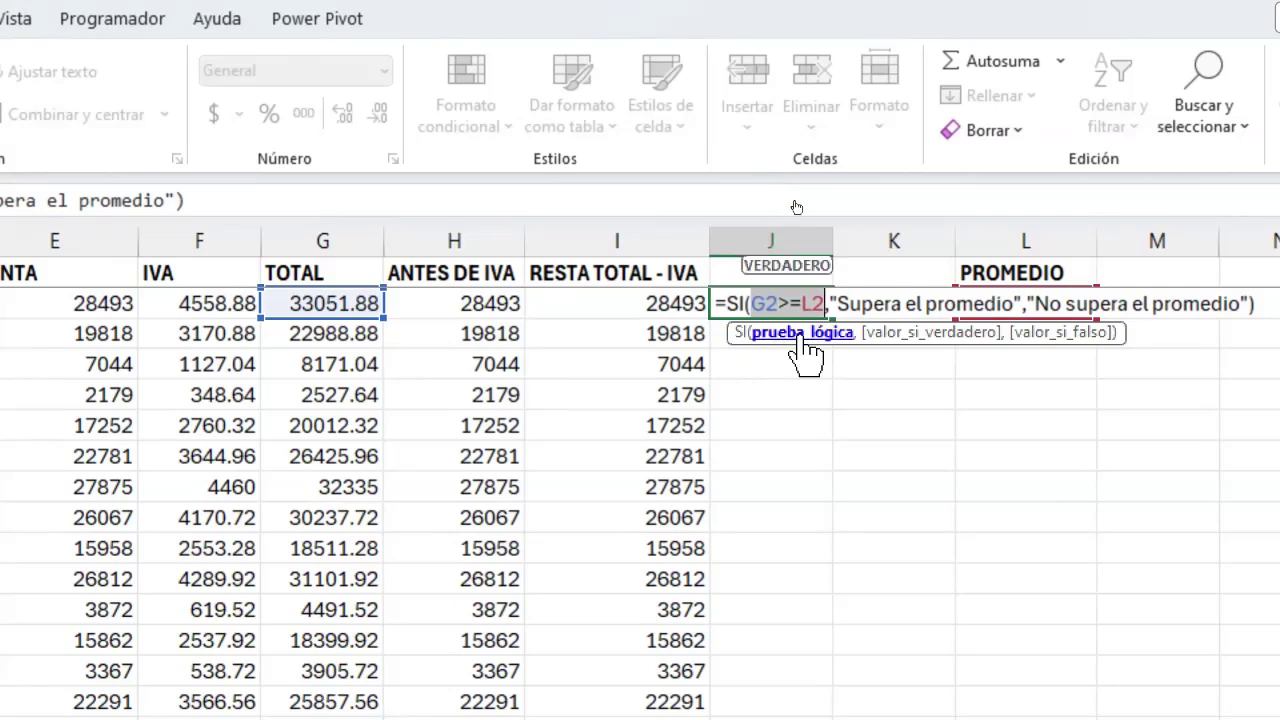
pyautogui.doubleClick(762, 304)
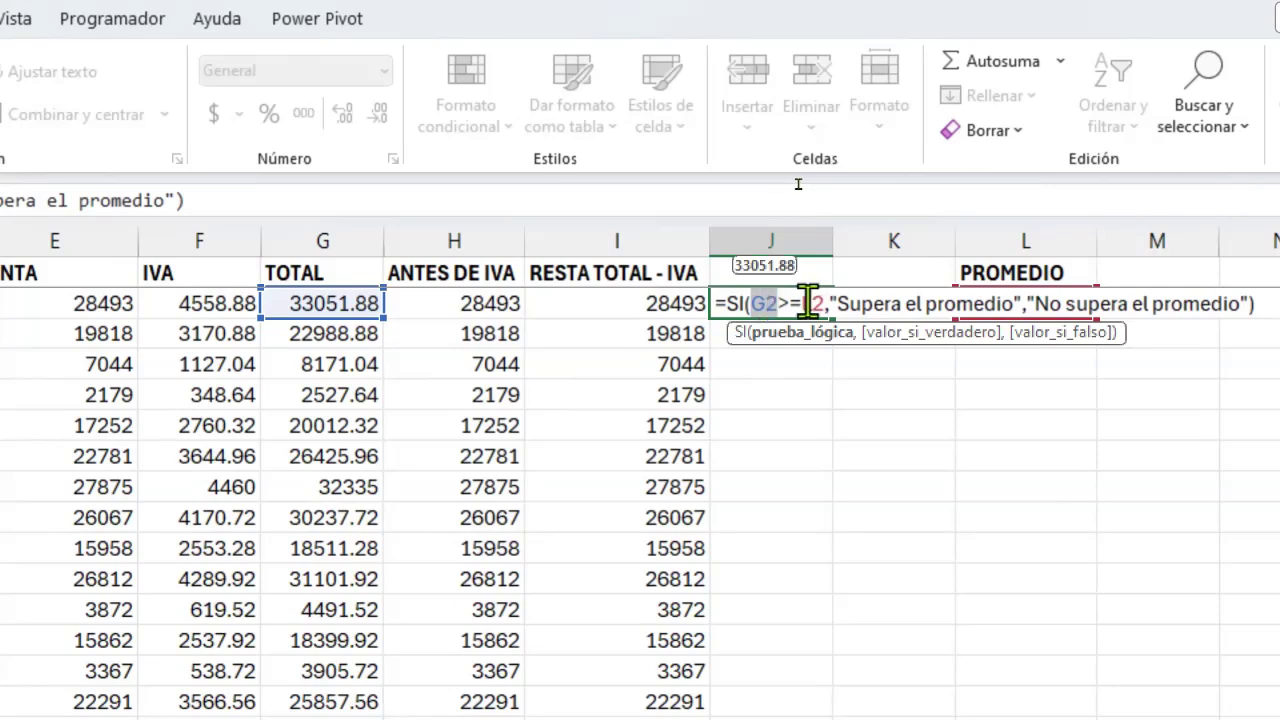
pyautogui.doubleClick(813, 304)
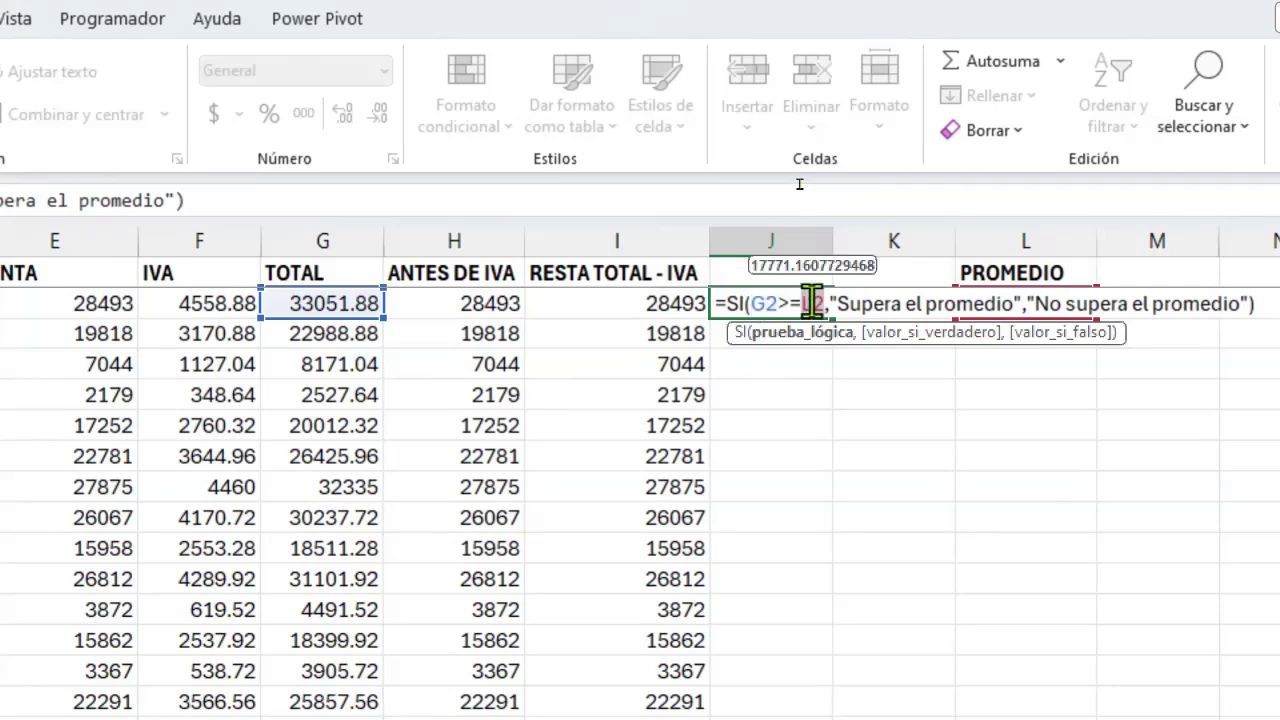
pyautogui.click(800, 336)
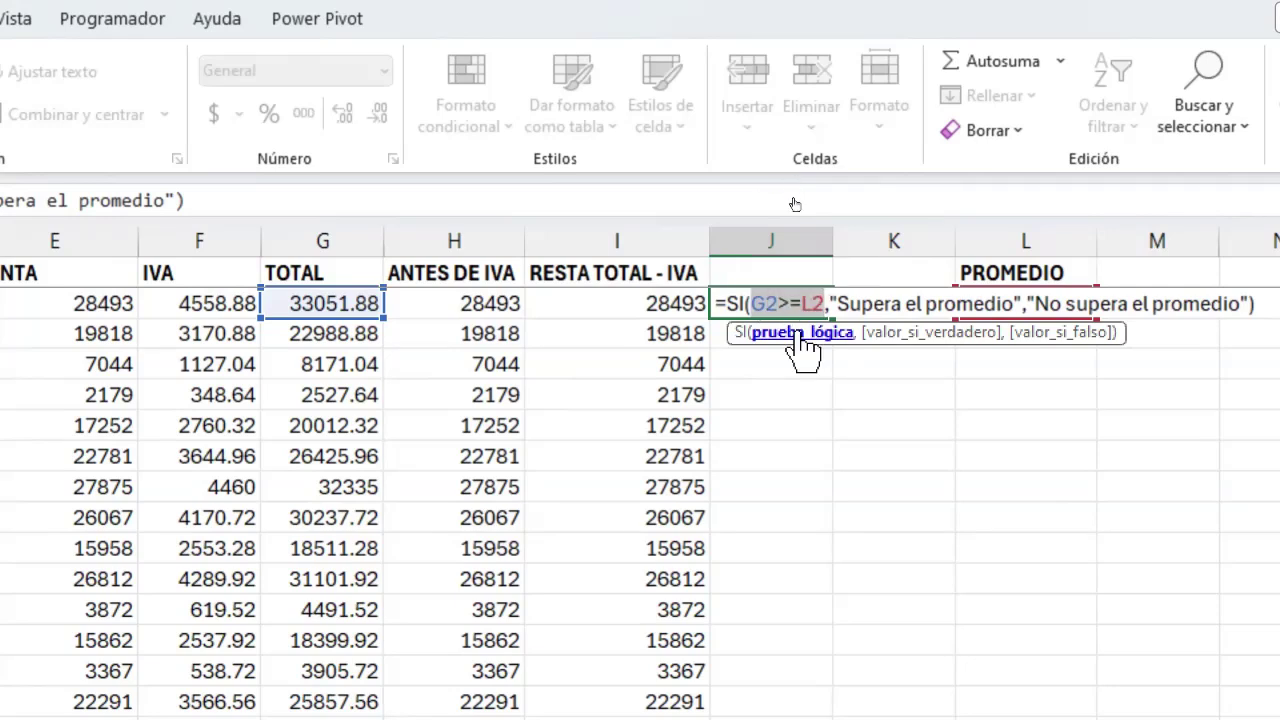
pyautogui.click(890, 340)
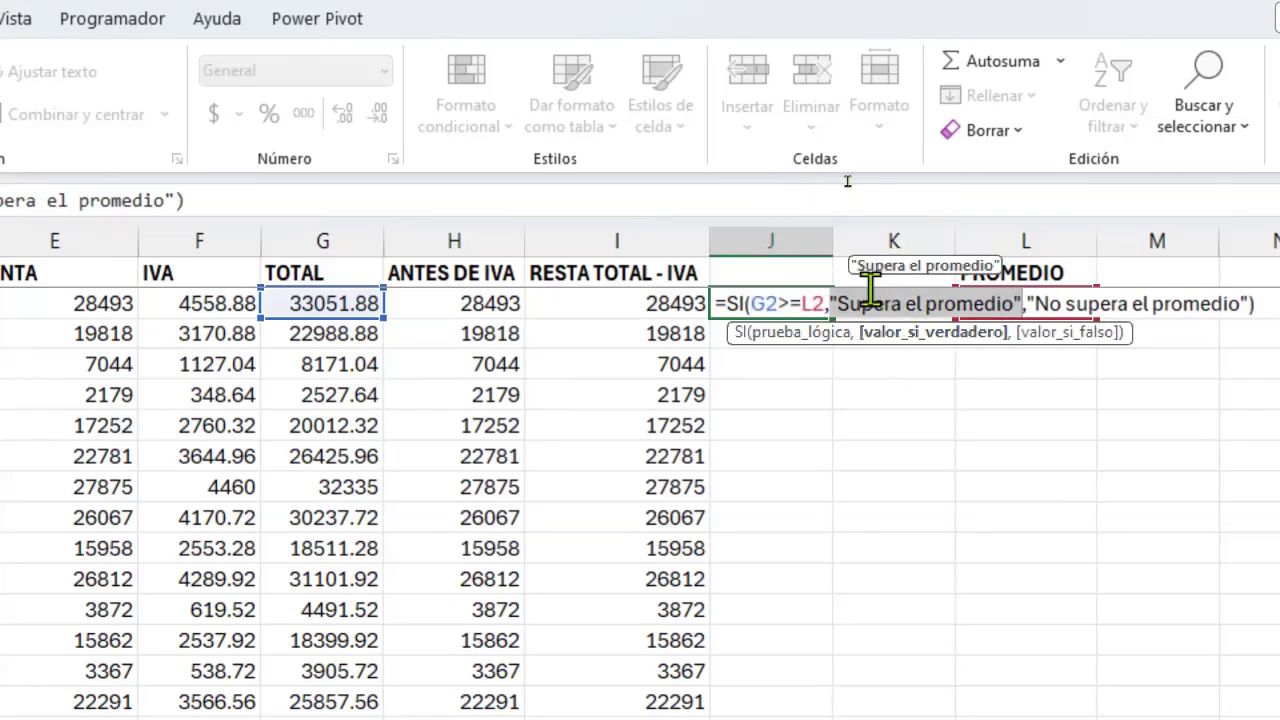
pyautogui.click(1065, 332)
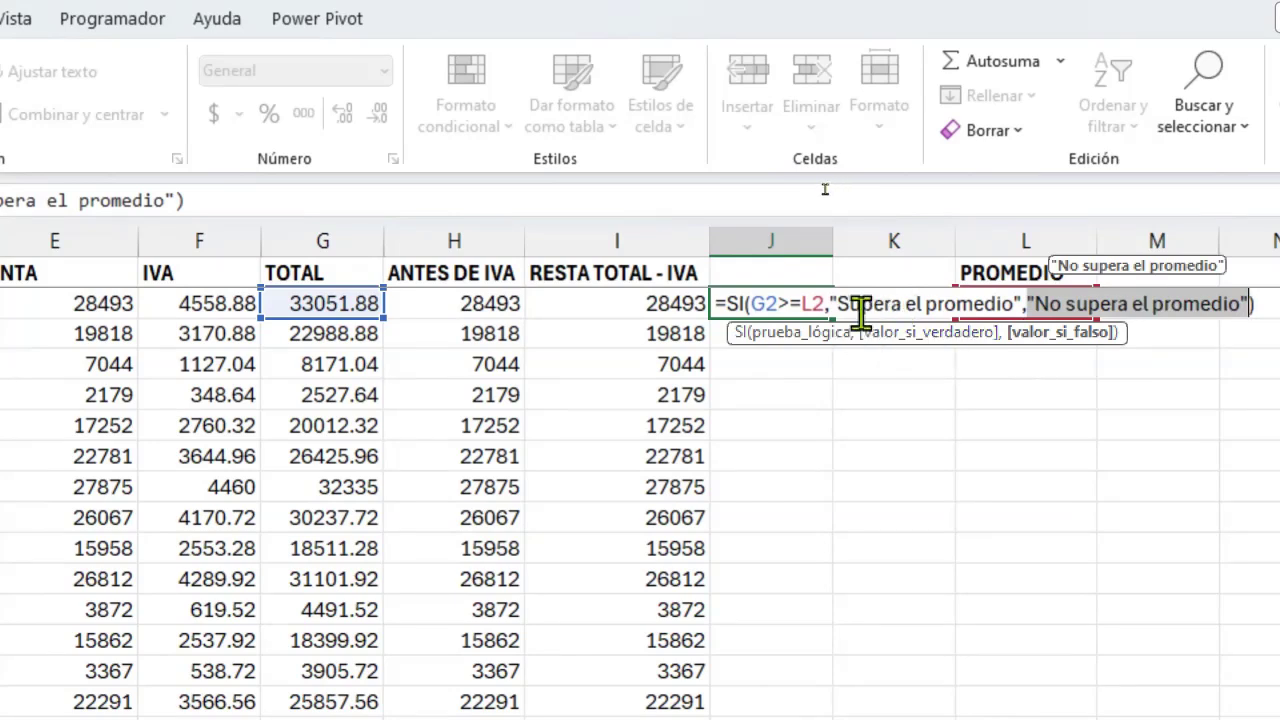
pyautogui.click(887, 334)
pyautogui.click(806, 334)
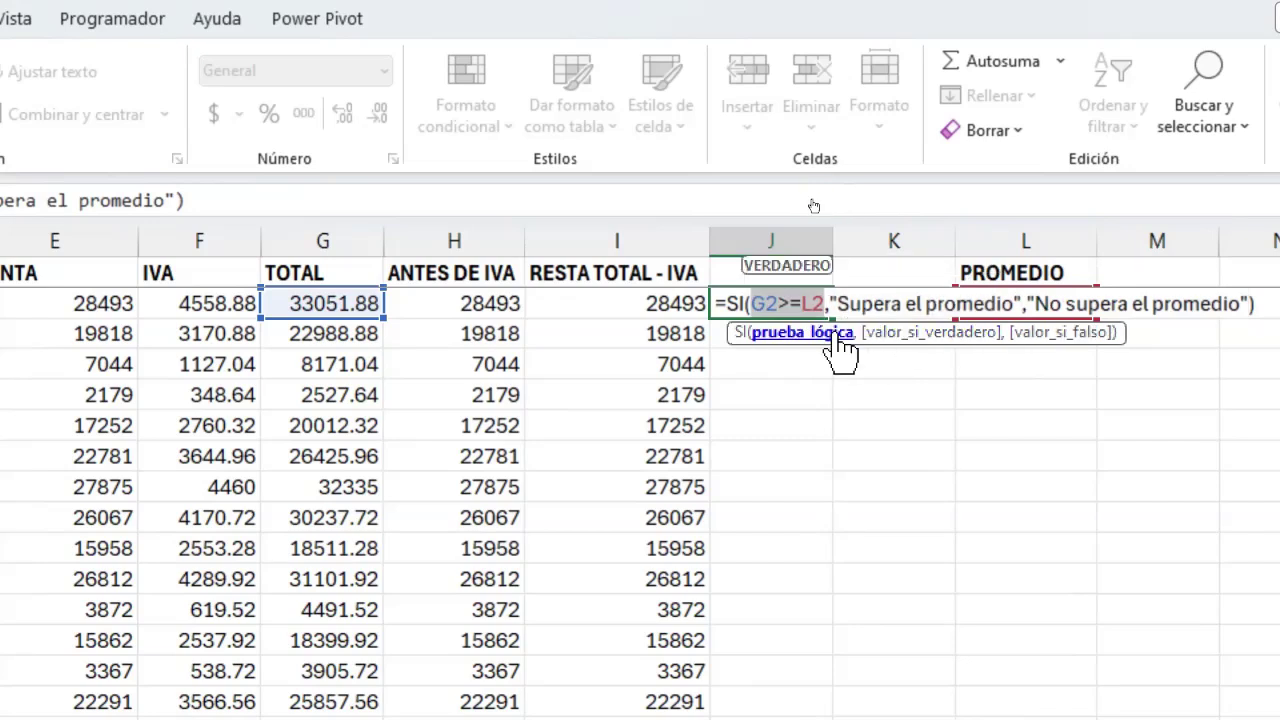
# - Lock the row of the average reference in the J2 formula, entering it as L$2
pyautogui.click(811, 305)
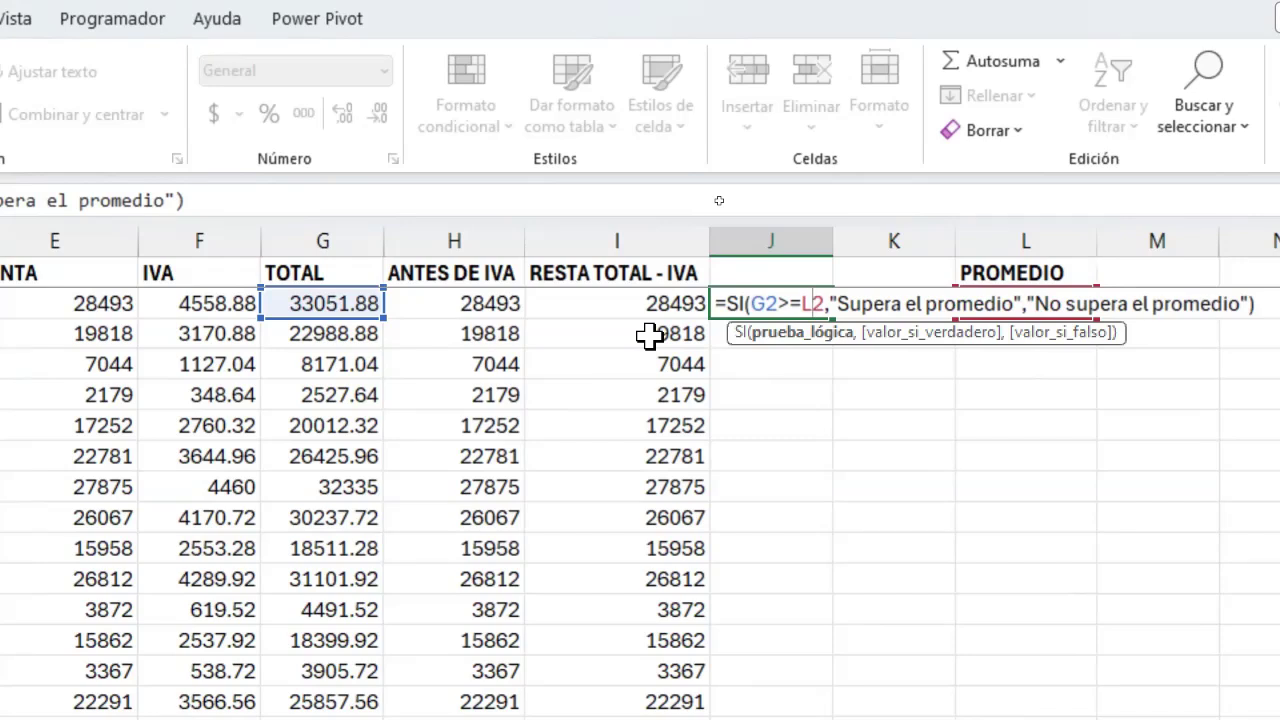
pyautogui.write('$')
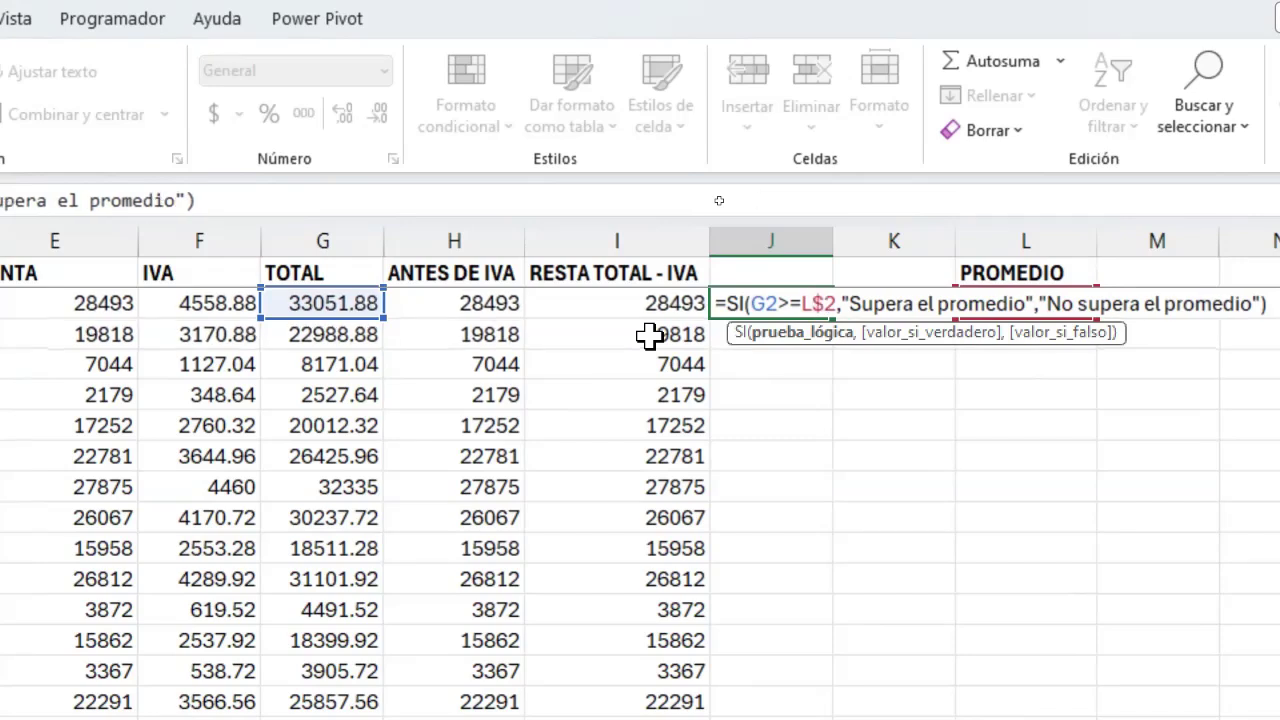
pyautogui.press('BackSpace')
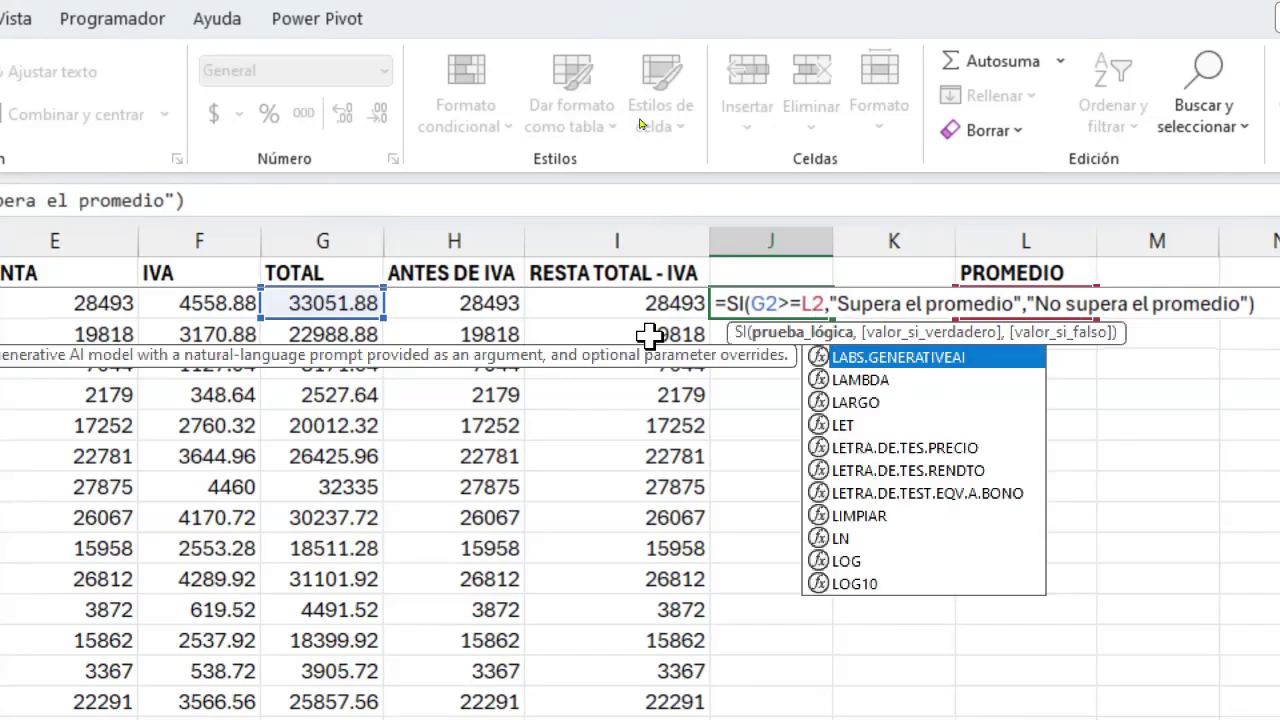
pyautogui.doubleClick(813, 298)
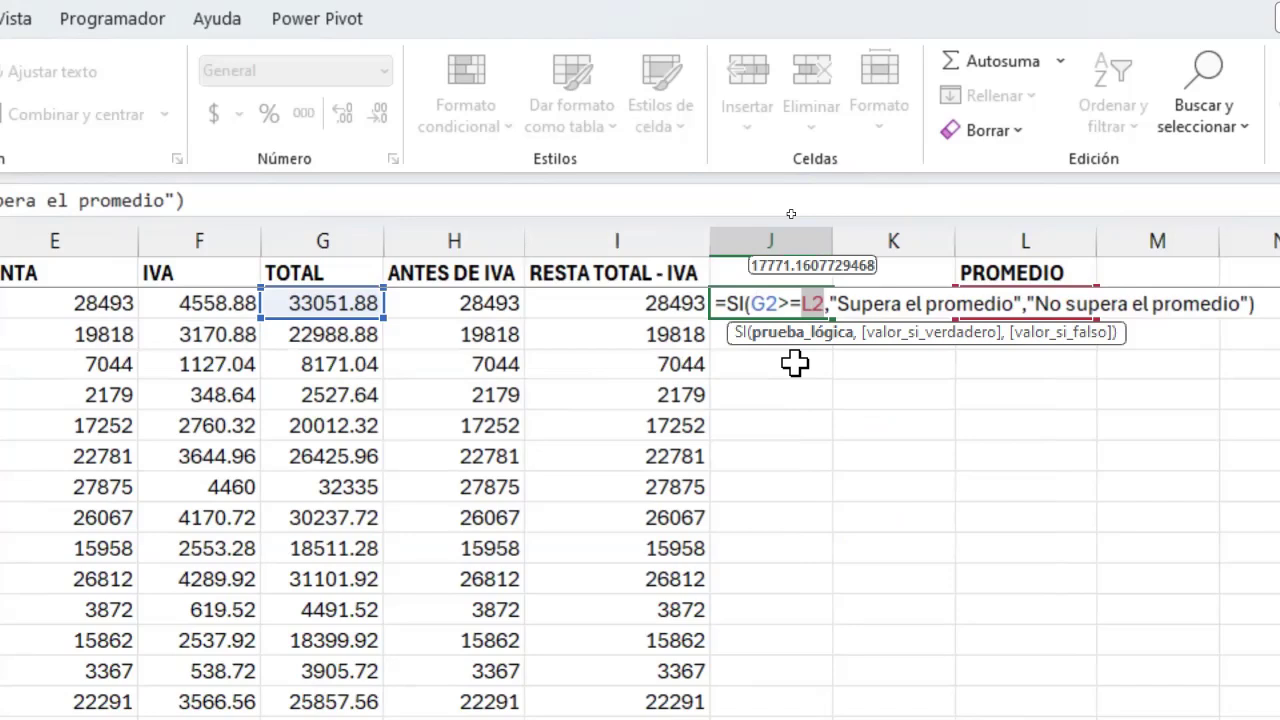
pyautogui.press('F4')
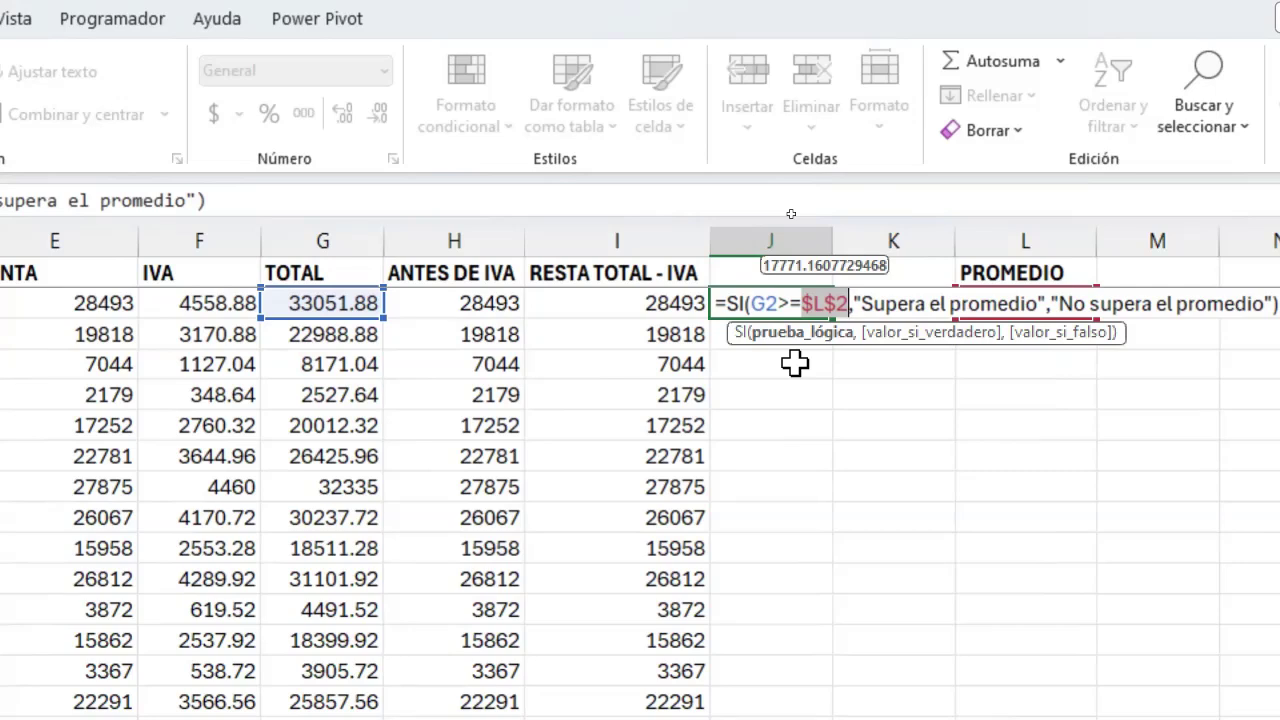
pyautogui.press('F4')
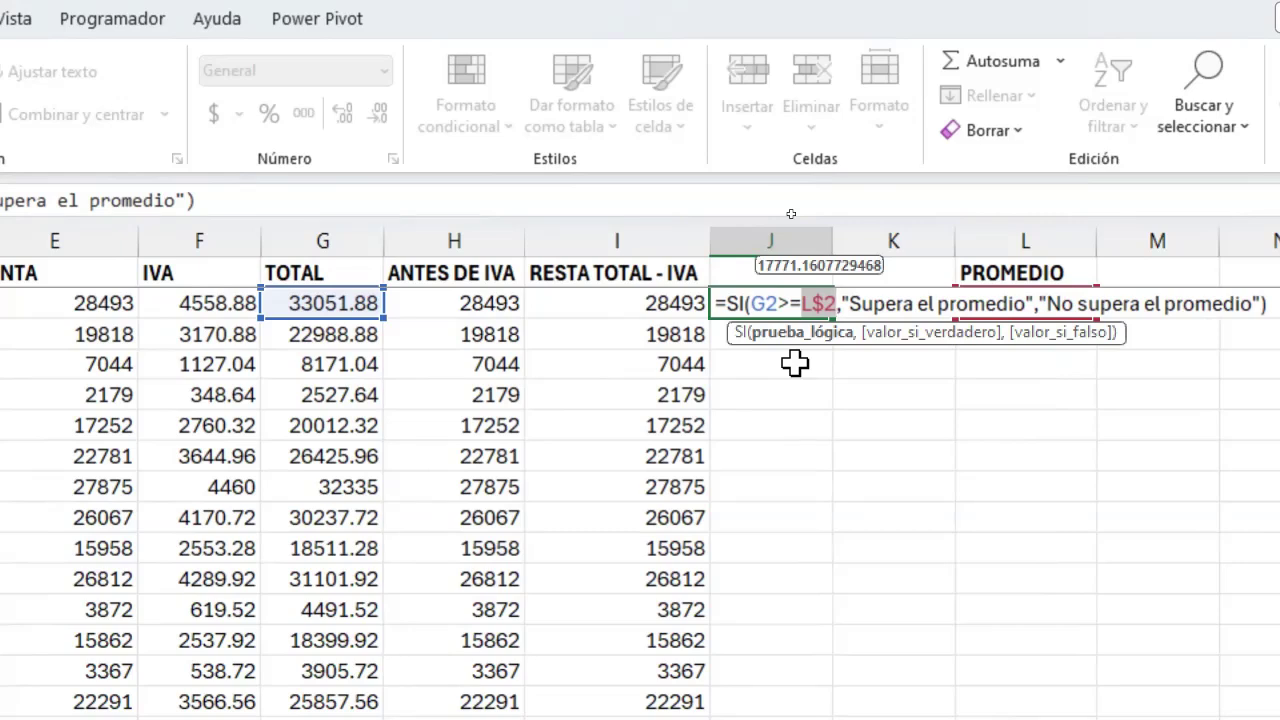
pyautogui.press('Return')
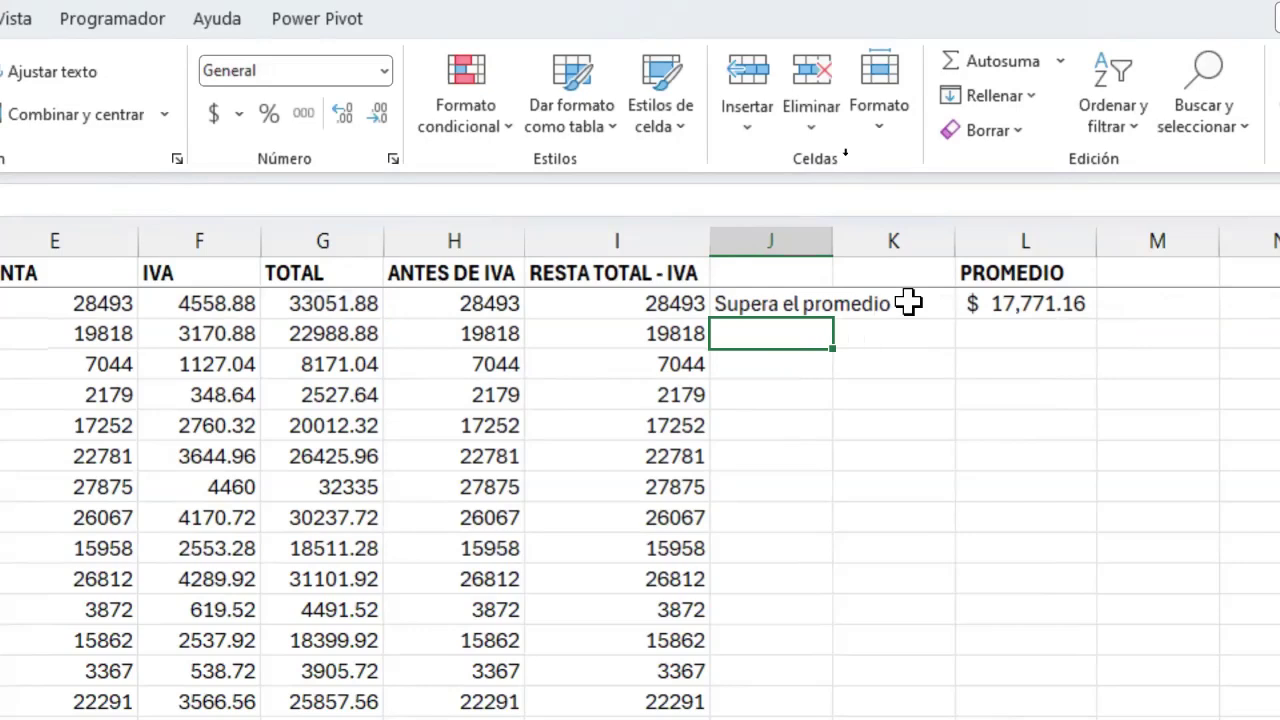
# - Remove the row lock from the average reference in the J2 formula so that it reads L2
pyautogui.click(778, 305)
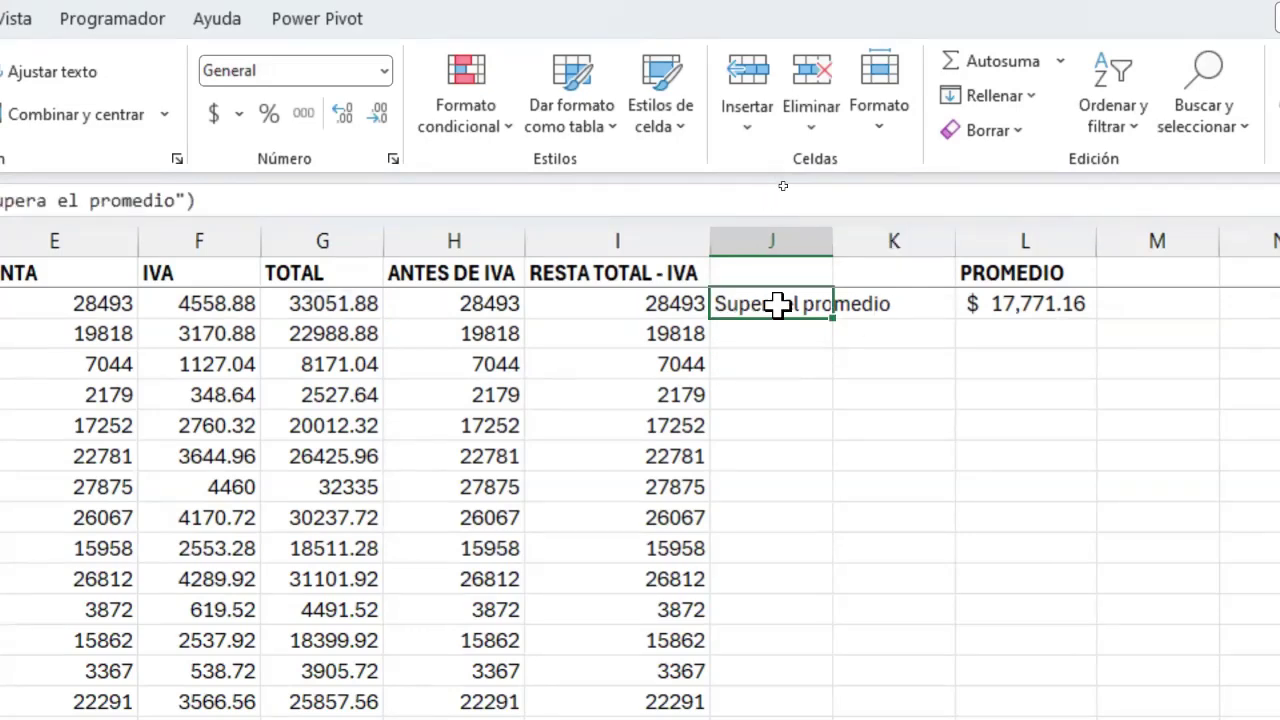
pyautogui.doubleClick(780, 305)
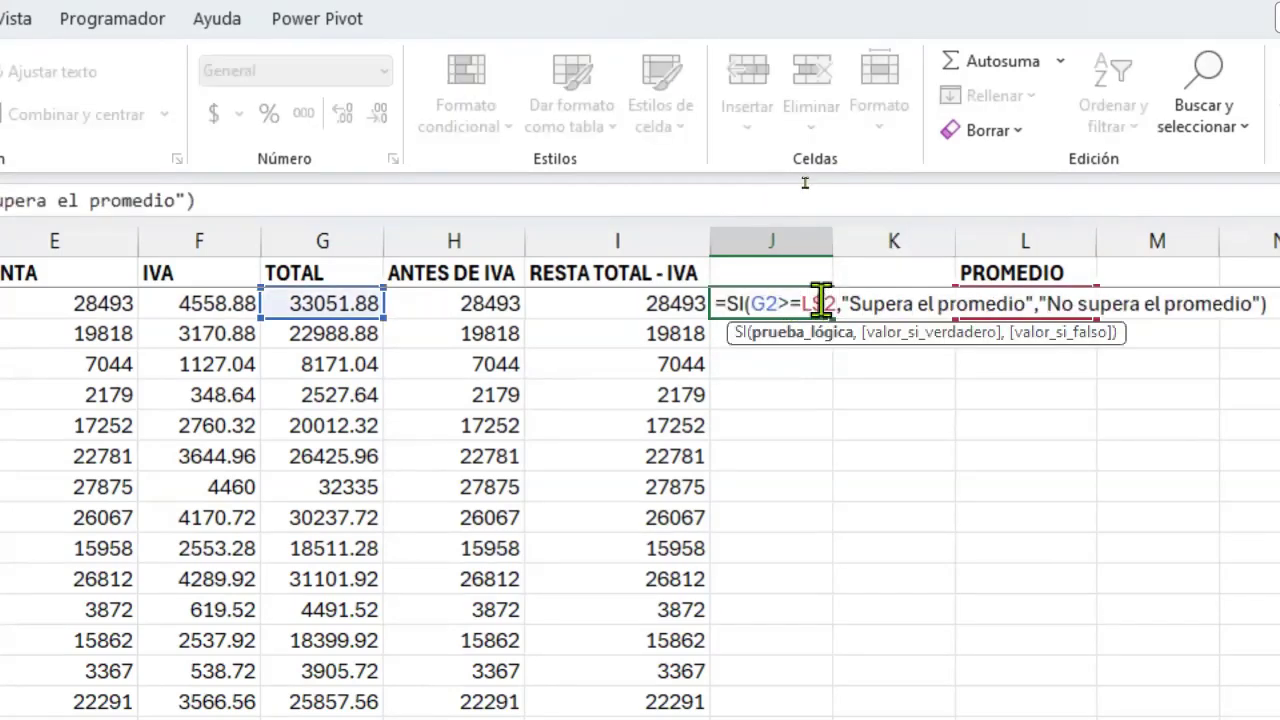
pyautogui.press('BackSpace')
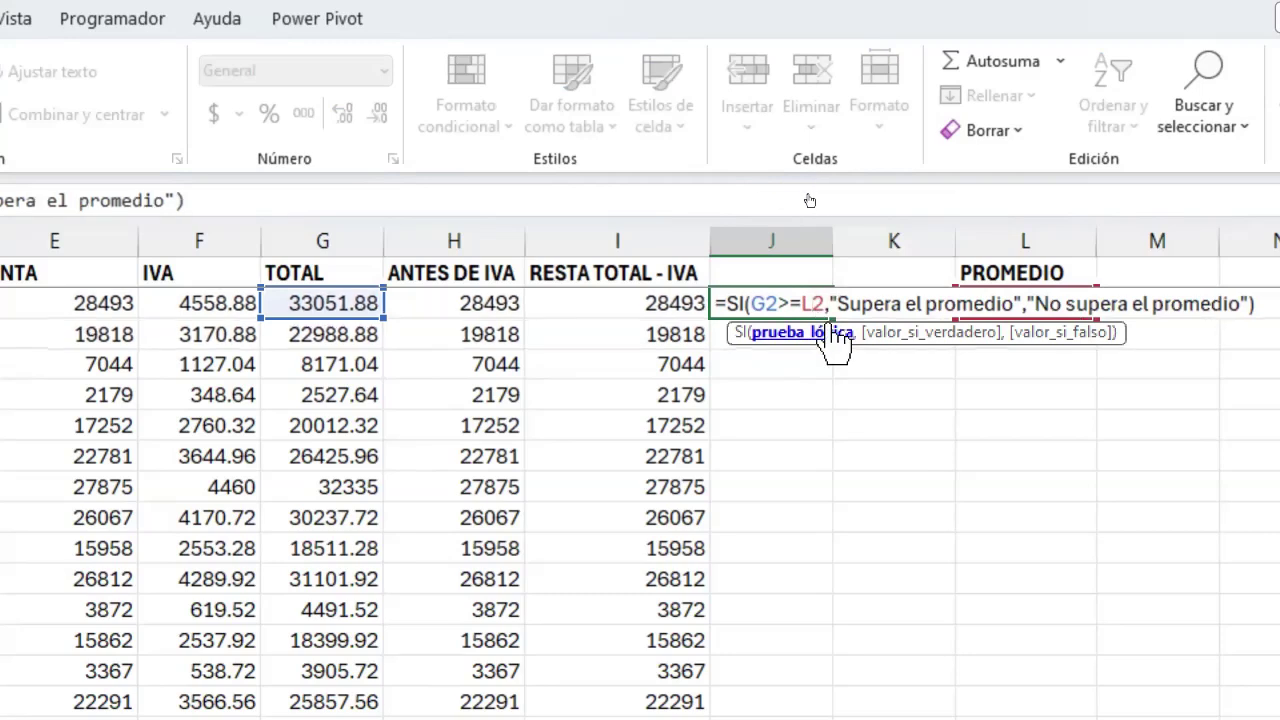
pyautogui.press('Return')
# - Fill the SI formula from J2 down column J for all data rows
pyautogui.click(806, 313)
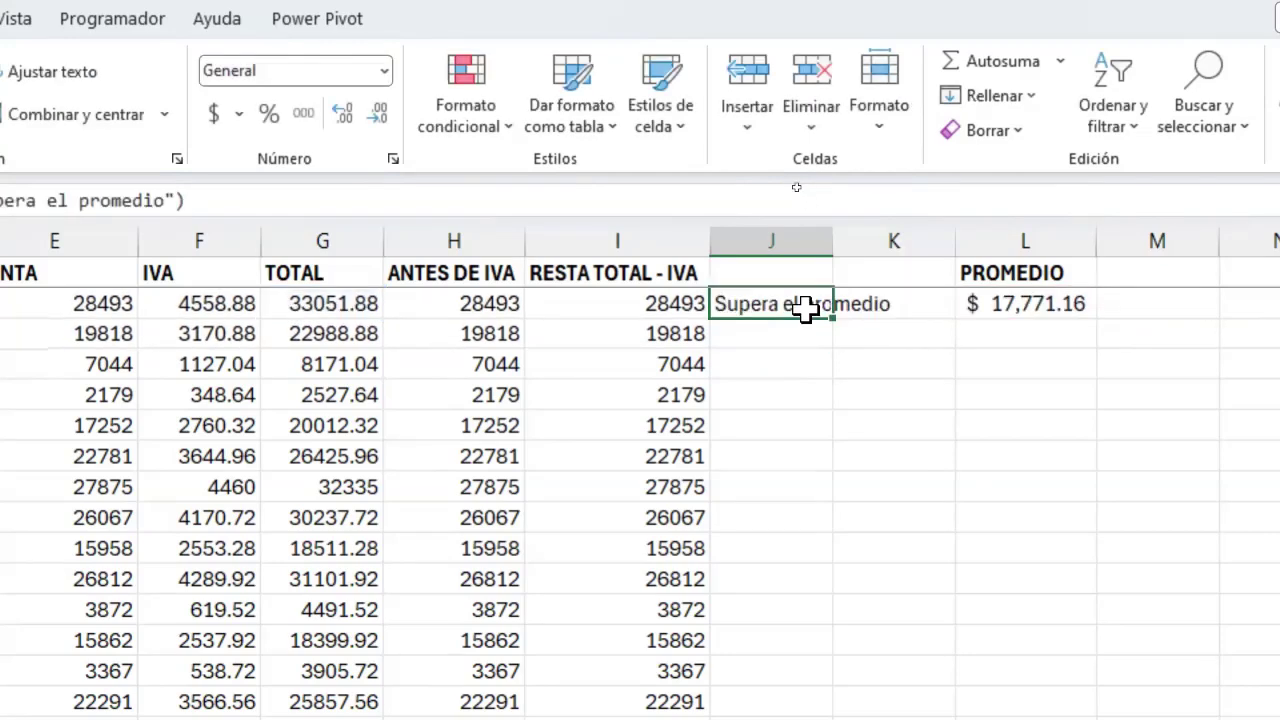
pyautogui.doubleClick(836, 324)
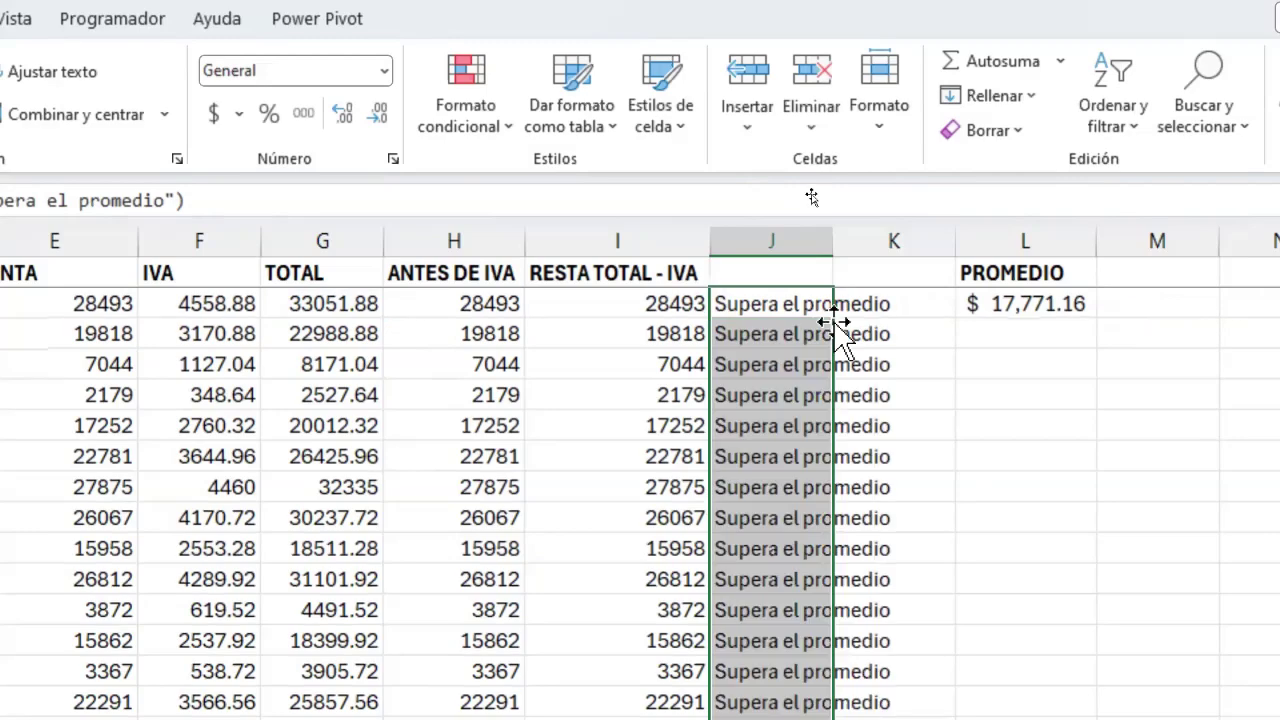
# - Check the copied results in column J and open the formula in J3 to examine its cell references
pyautogui.click(755, 340)
pyautogui.press('Down')
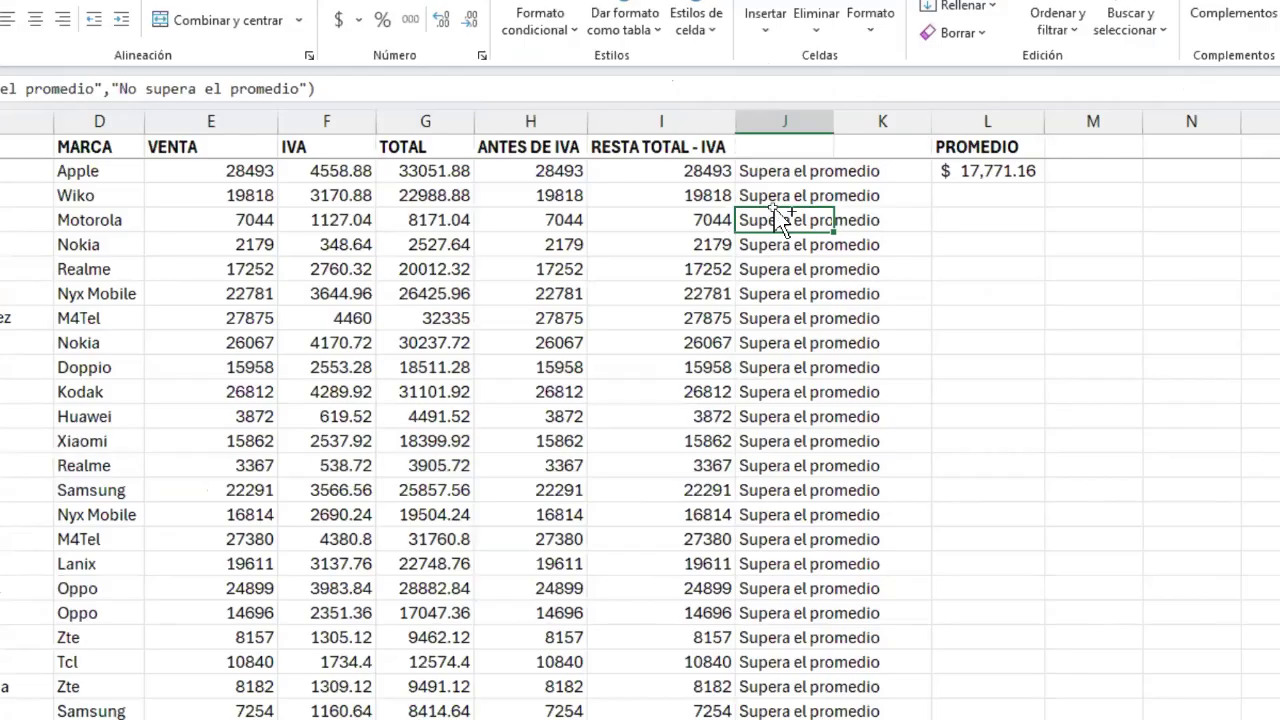
pyautogui.press('Up')
pyautogui.press('Up')
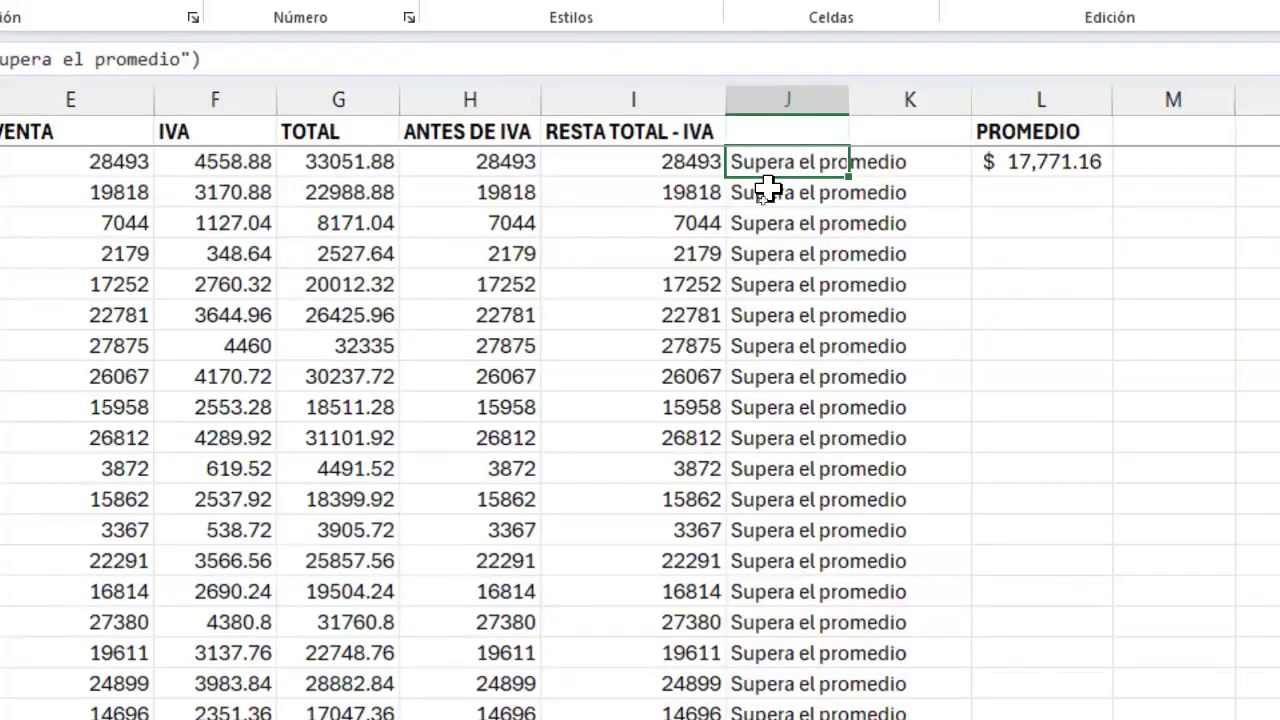
pyautogui.doubleClick(765, 189)
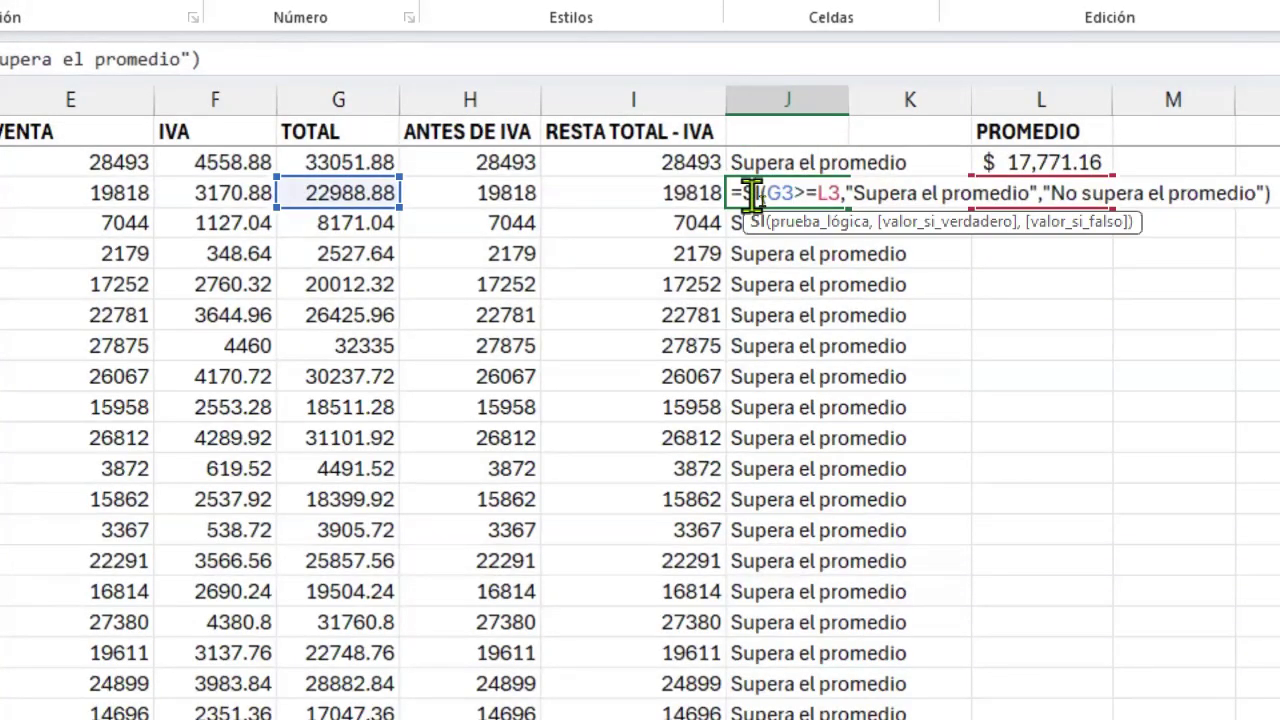
# - Examine the total and average references in the J3 formula, and leave the cell without changing it
pyautogui.doubleClick(780, 192)
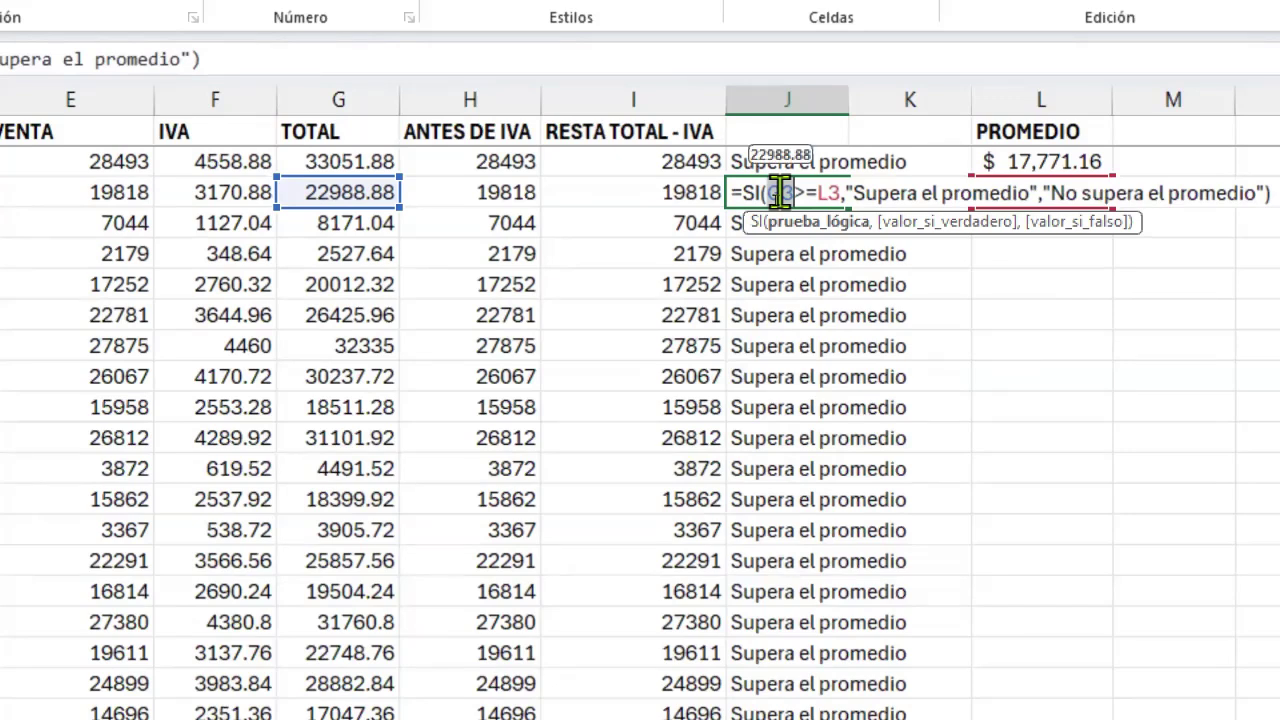
pyautogui.doubleClick(827, 193)
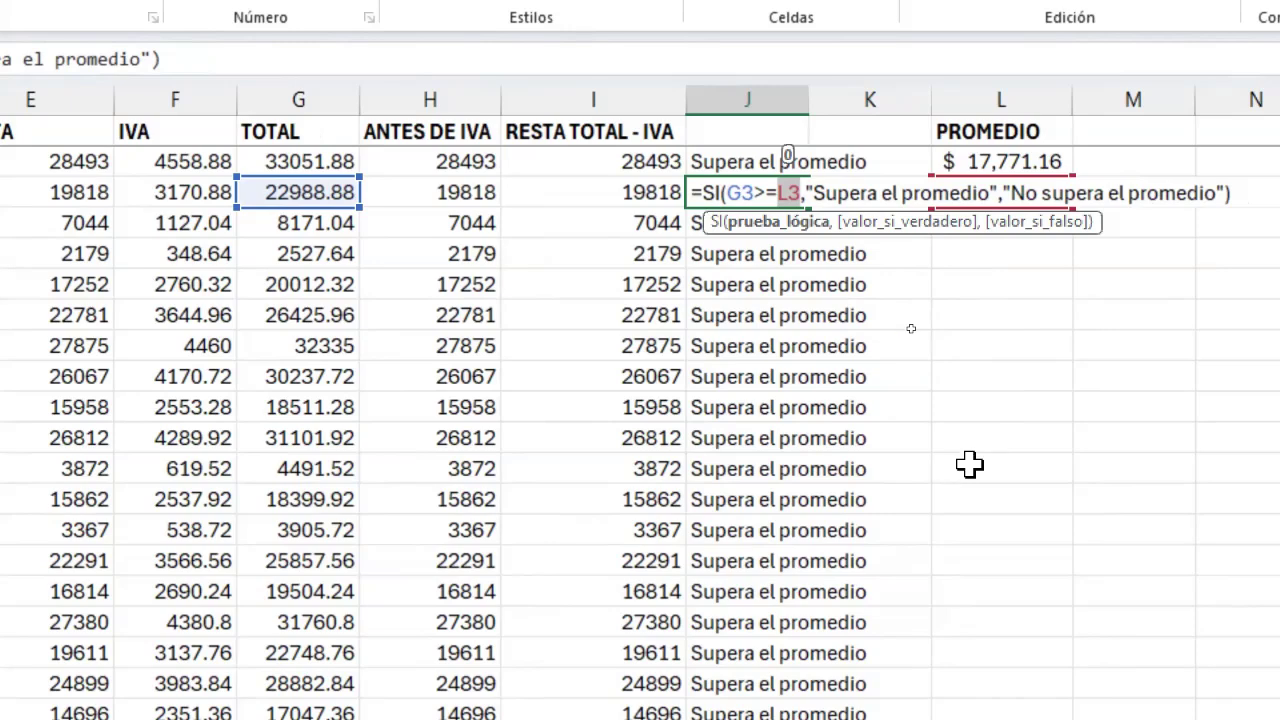
pyautogui.press('Escape')
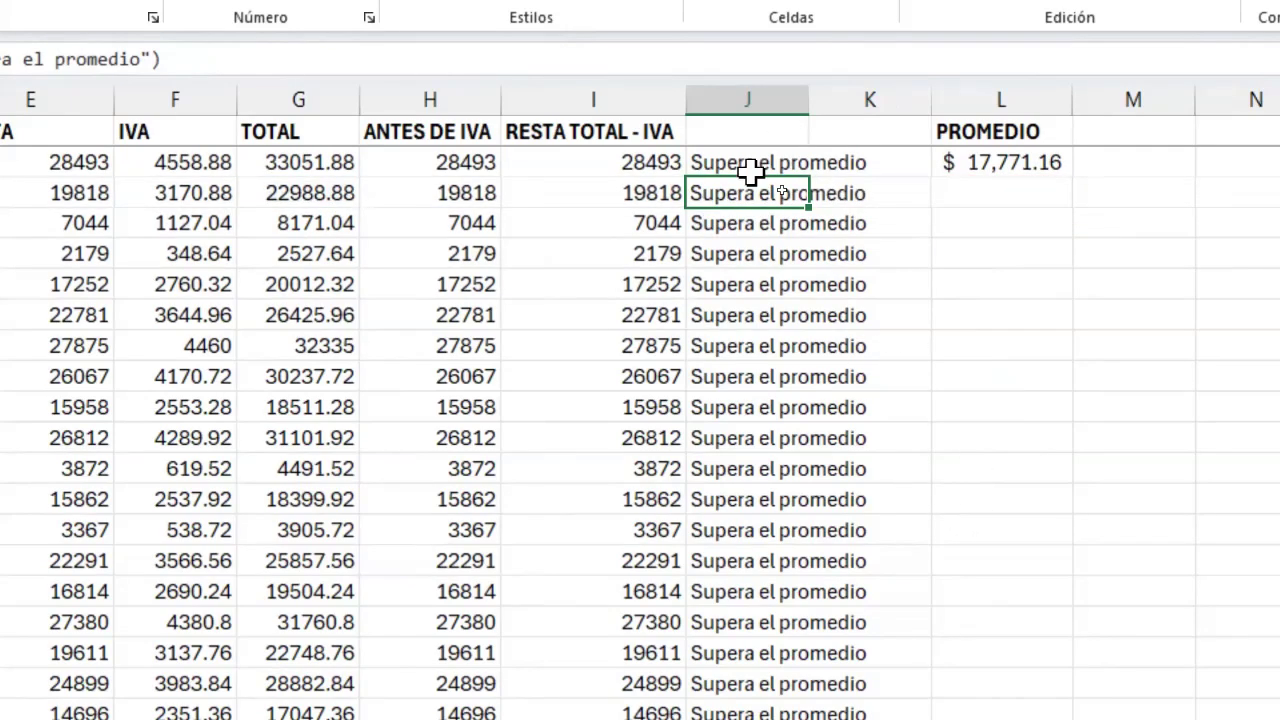
# - Lock the row of the average reference in the J2 SI formula so that it reads L$2
pyautogui.click(757, 167)
pyautogui.doubleClick(757, 167)
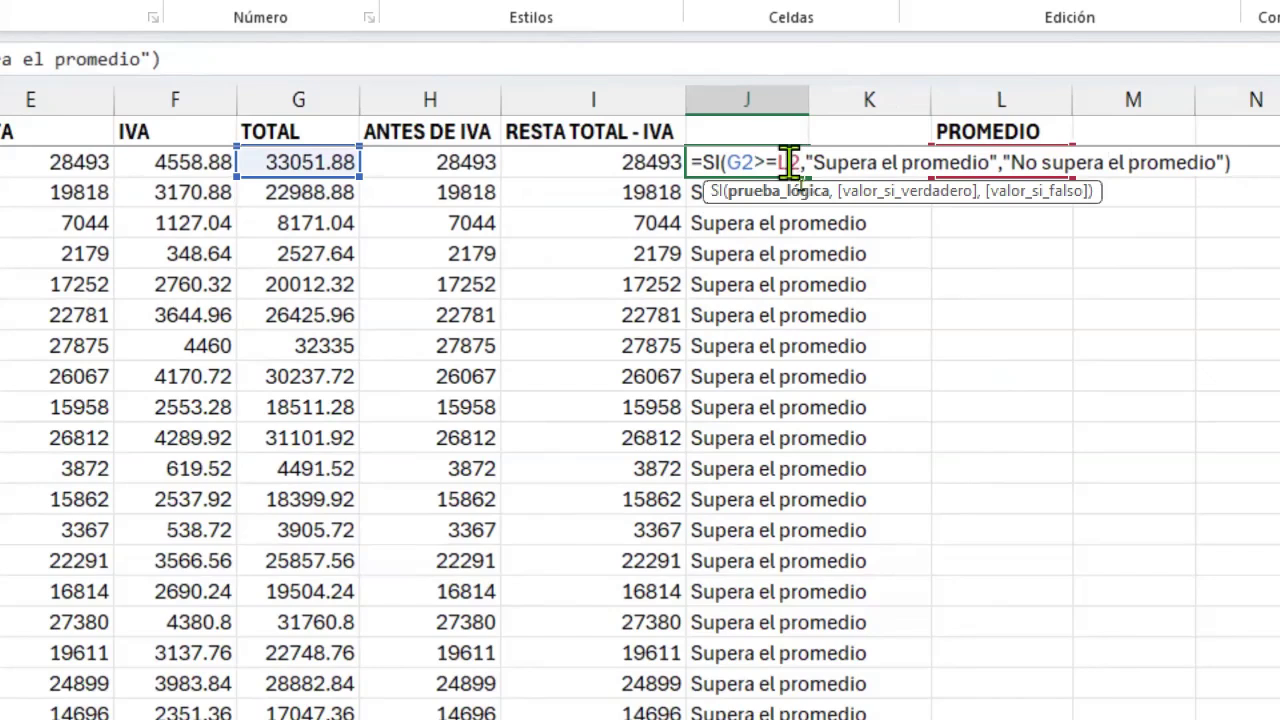
pyautogui.write('$')
pyautogui.hotkey('ctrl', 'Return')
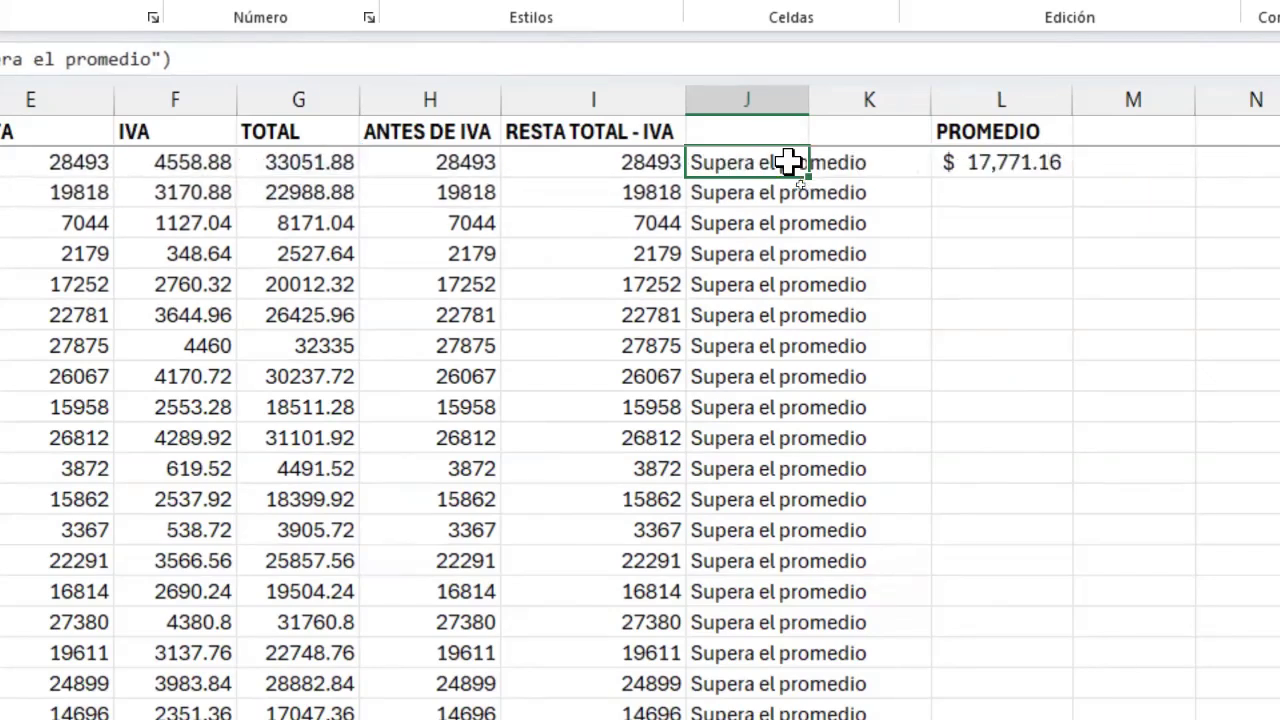
# - Copy the corrected J2 formula down column J for all data rows
pyautogui.click(883, 162)
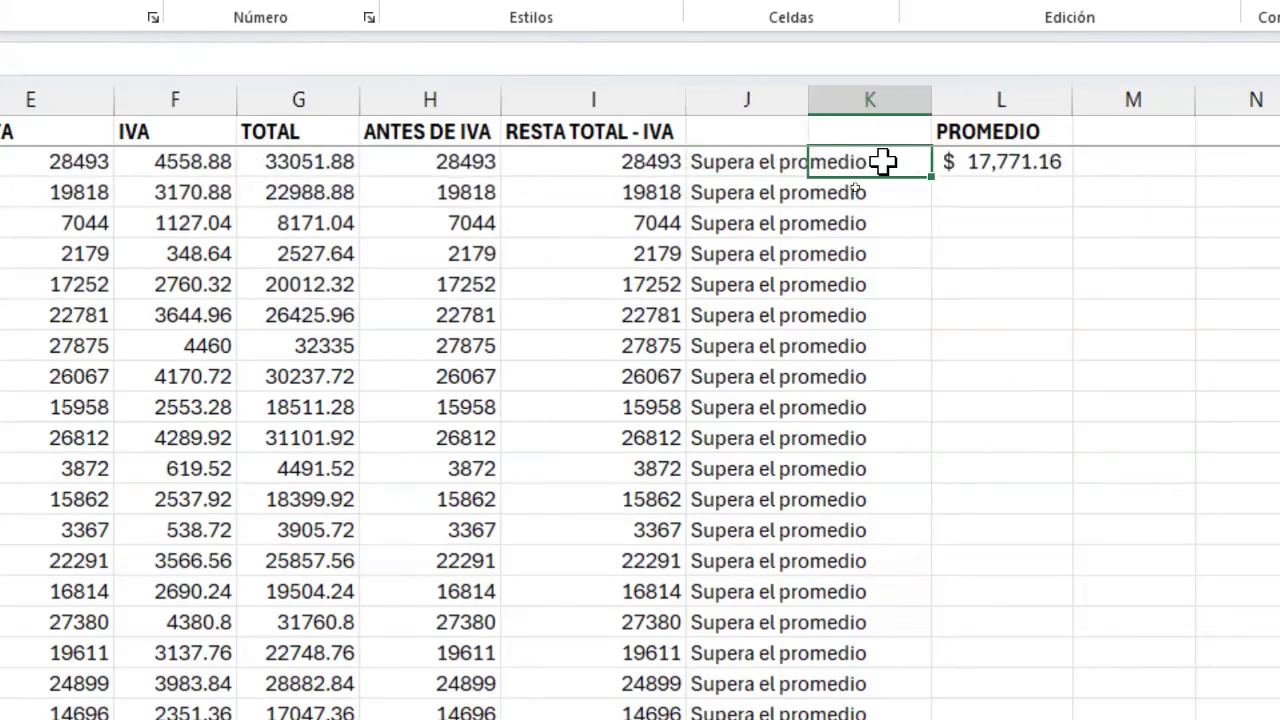
pyautogui.click(803, 170)
pyautogui.doubleClick(809, 183)
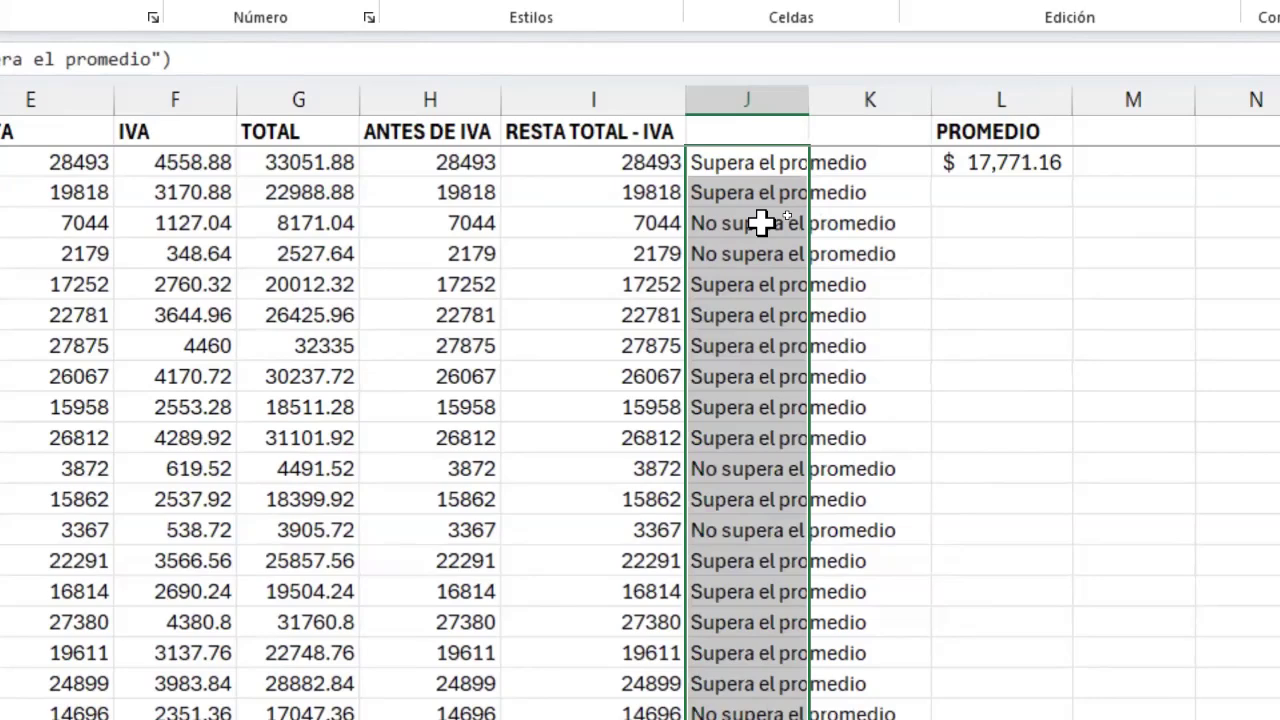
# - Inspect the copied formula in J4, checking its total and average references, its logical test and its value-if-false argument
pyautogui.click(708, 224)
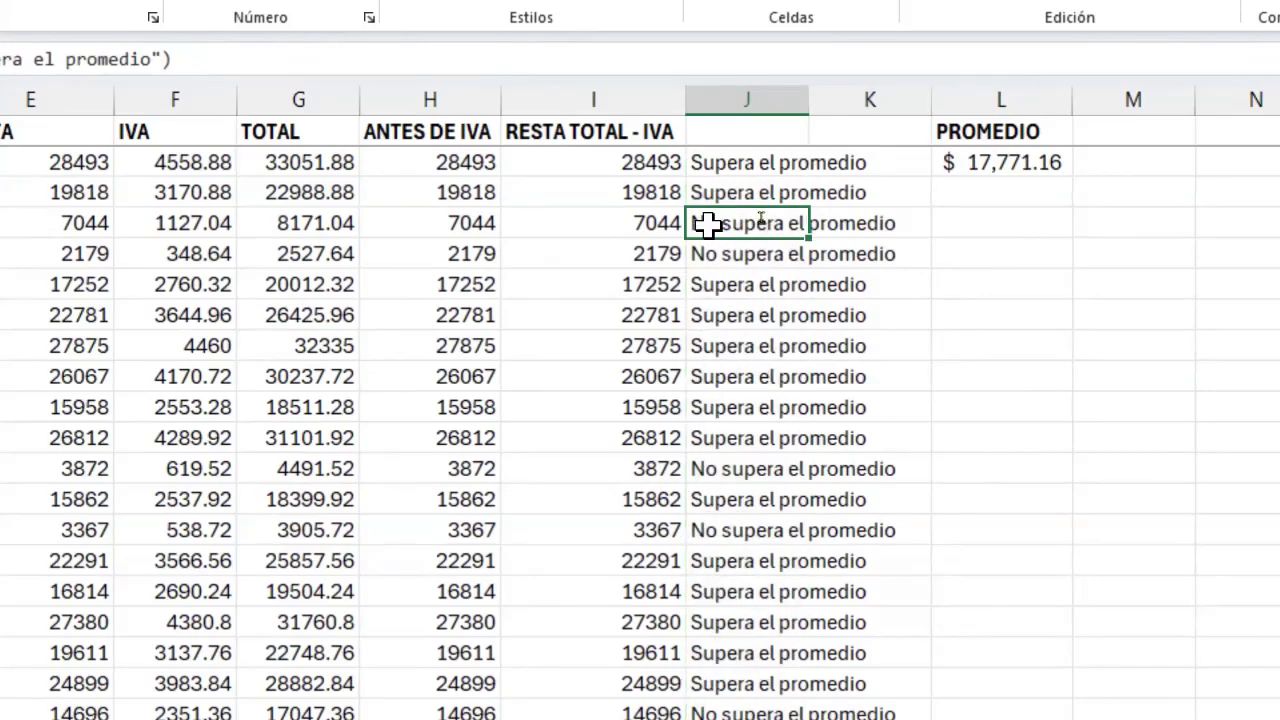
pyautogui.doubleClick(708, 224)
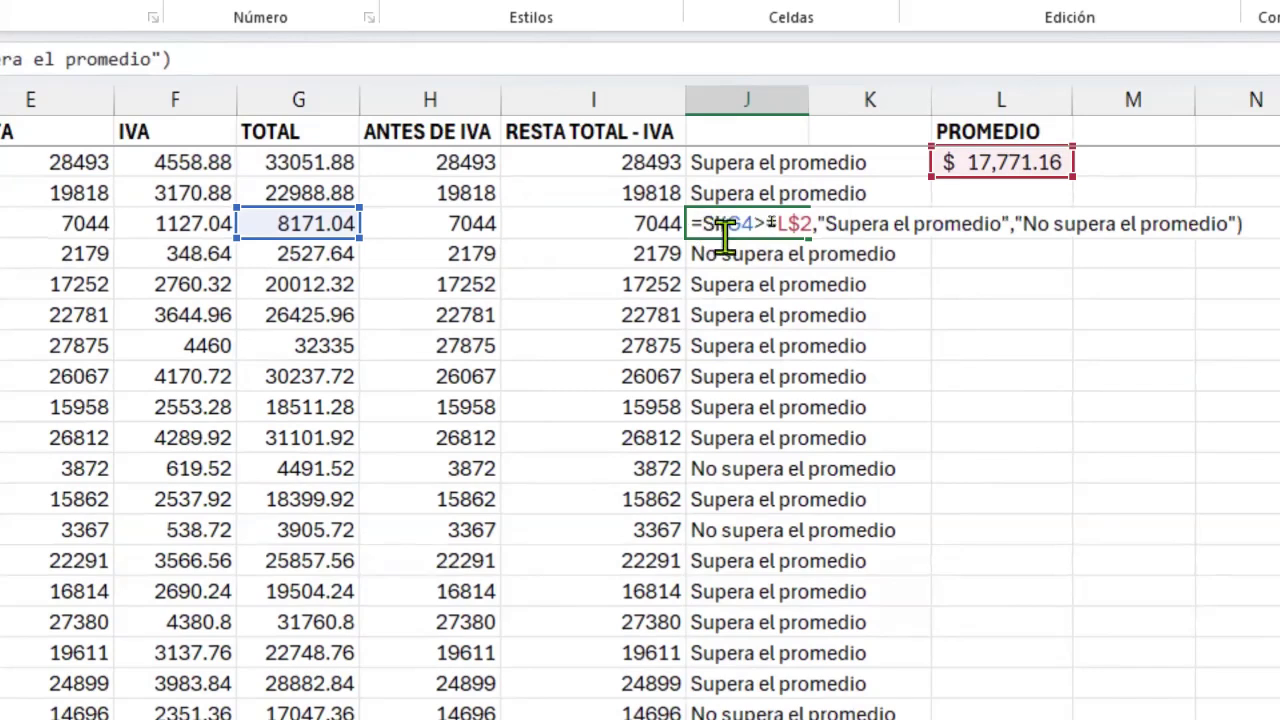
pyautogui.doubleClick(736, 224)
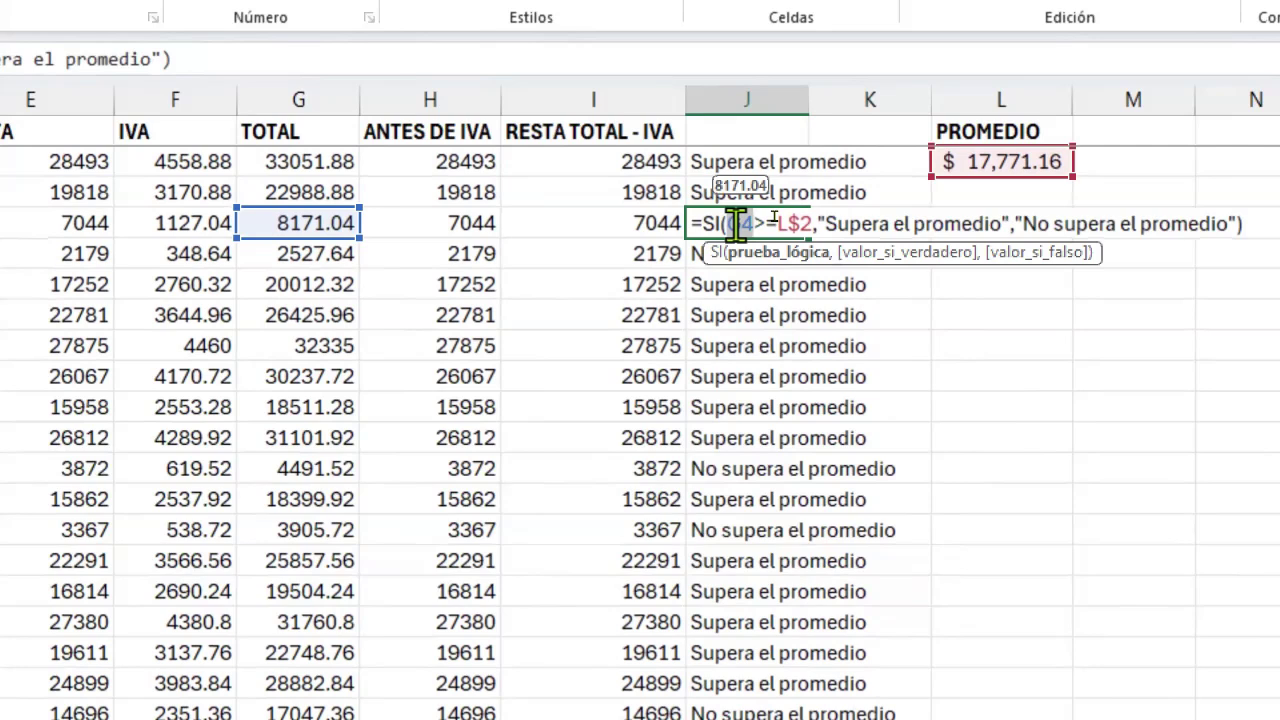
pyautogui.doubleClick(790, 222)
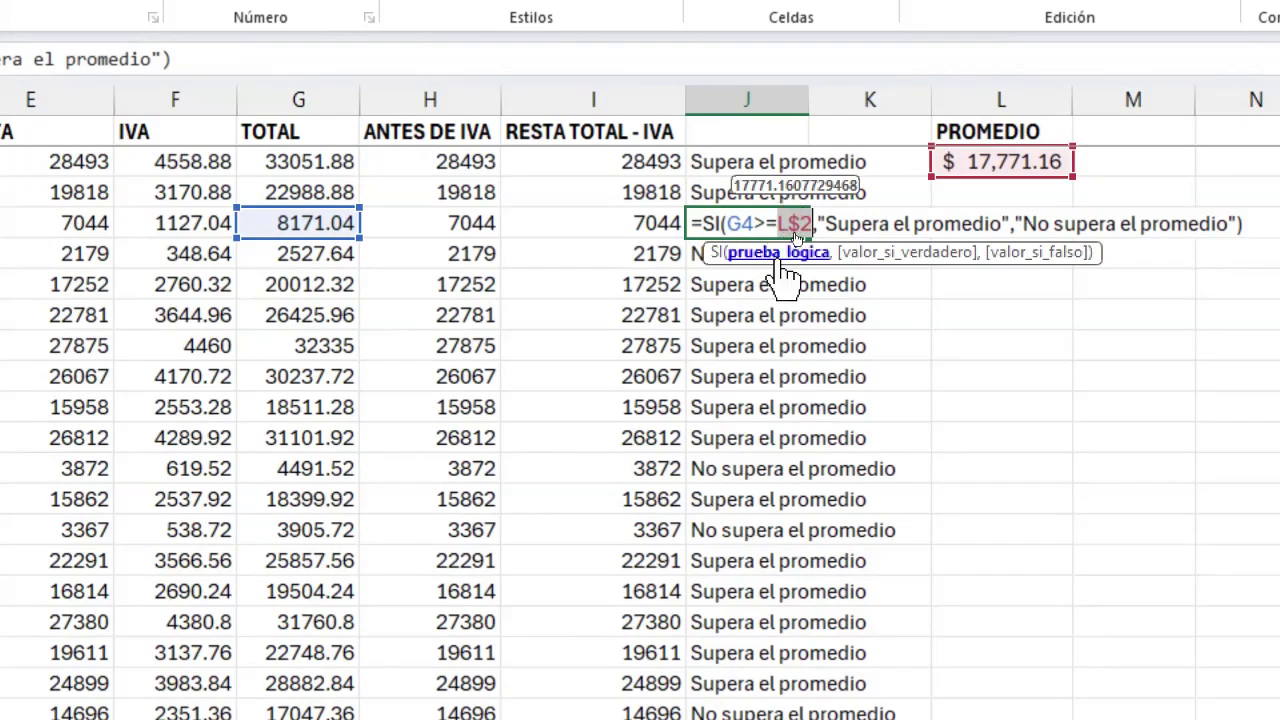
pyautogui.click(778, 256)
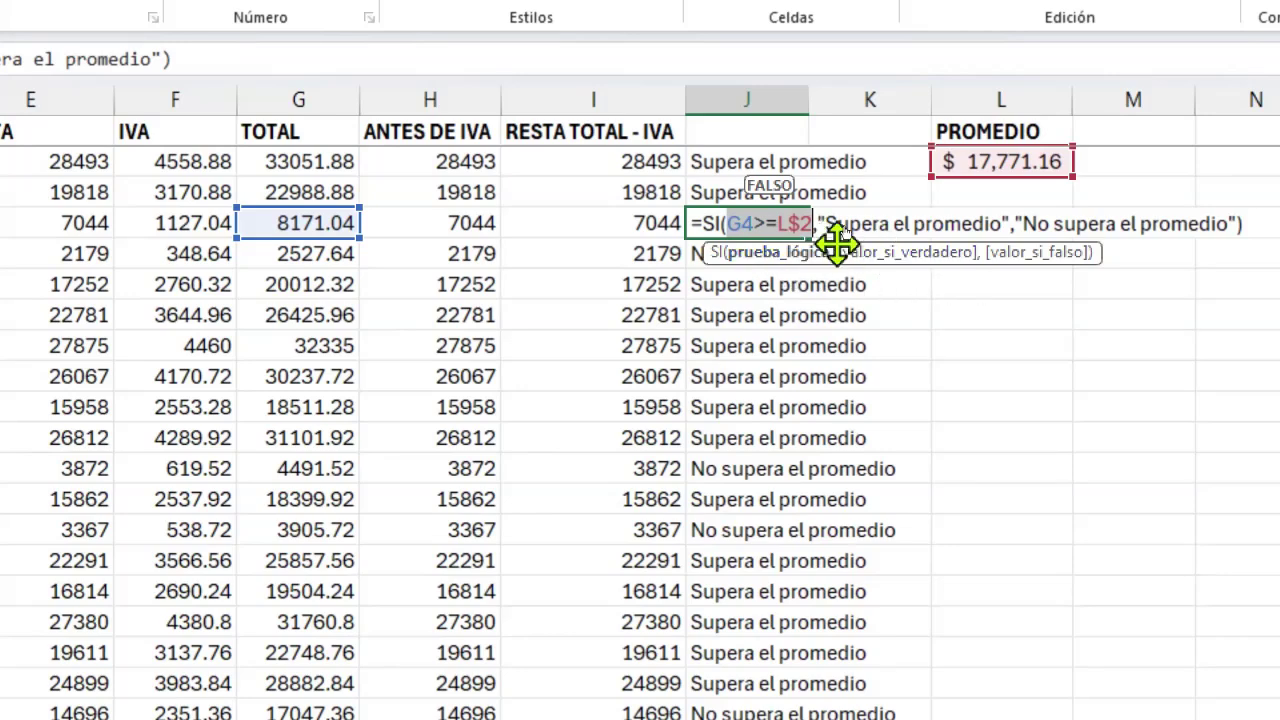
pyautogui.click(1046, 262)
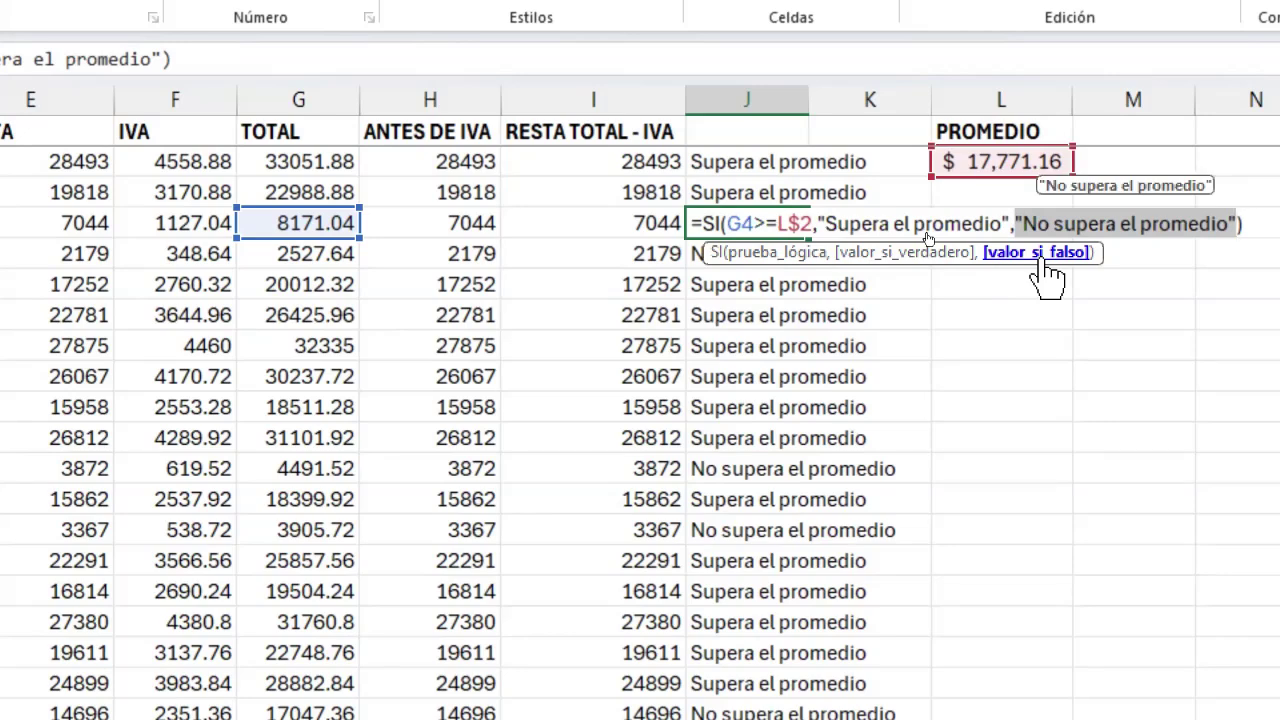
pyautogui.press('Return')
pyautogui.press('Up')
pyautogui.press('Up')
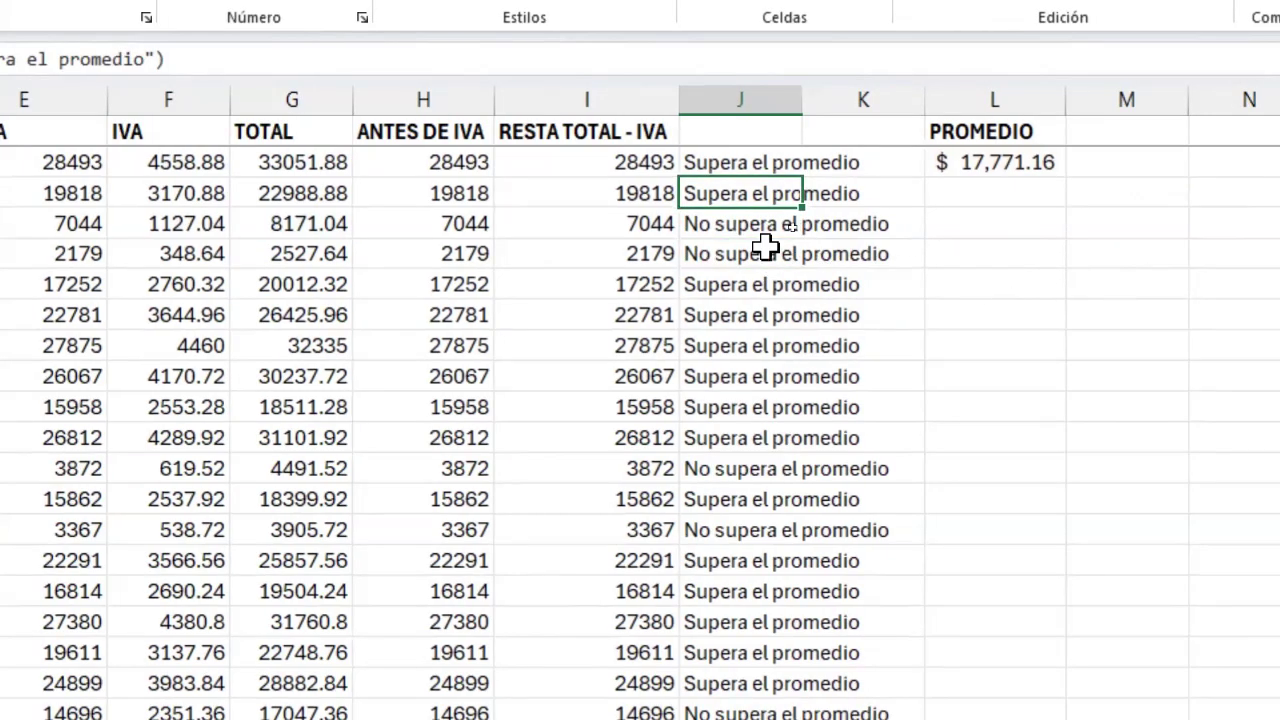
# - Delete the value-if-true text "Supera el promedio" from the J2 formula, leaving that argument empty between its commas
pyautogui.doubleClick(745, 162)
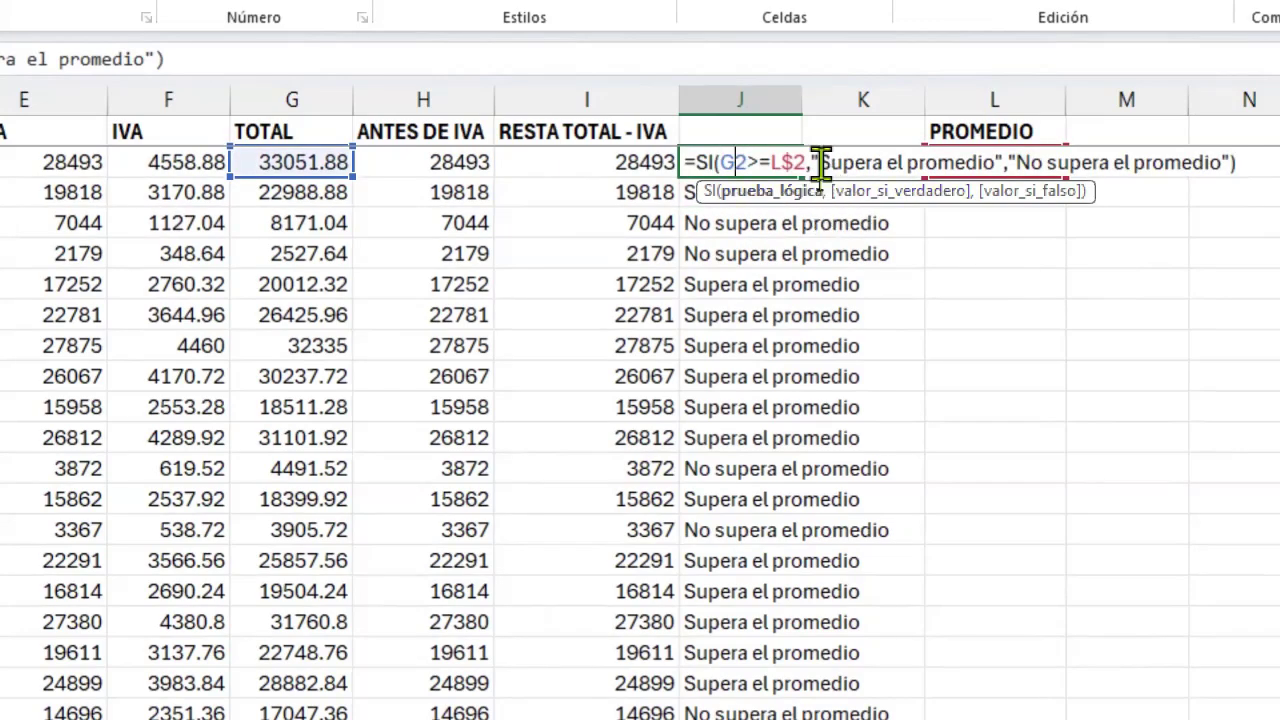
pyautogui.moveTo(812, 162); pyautogui.dragTo(1002, 162)
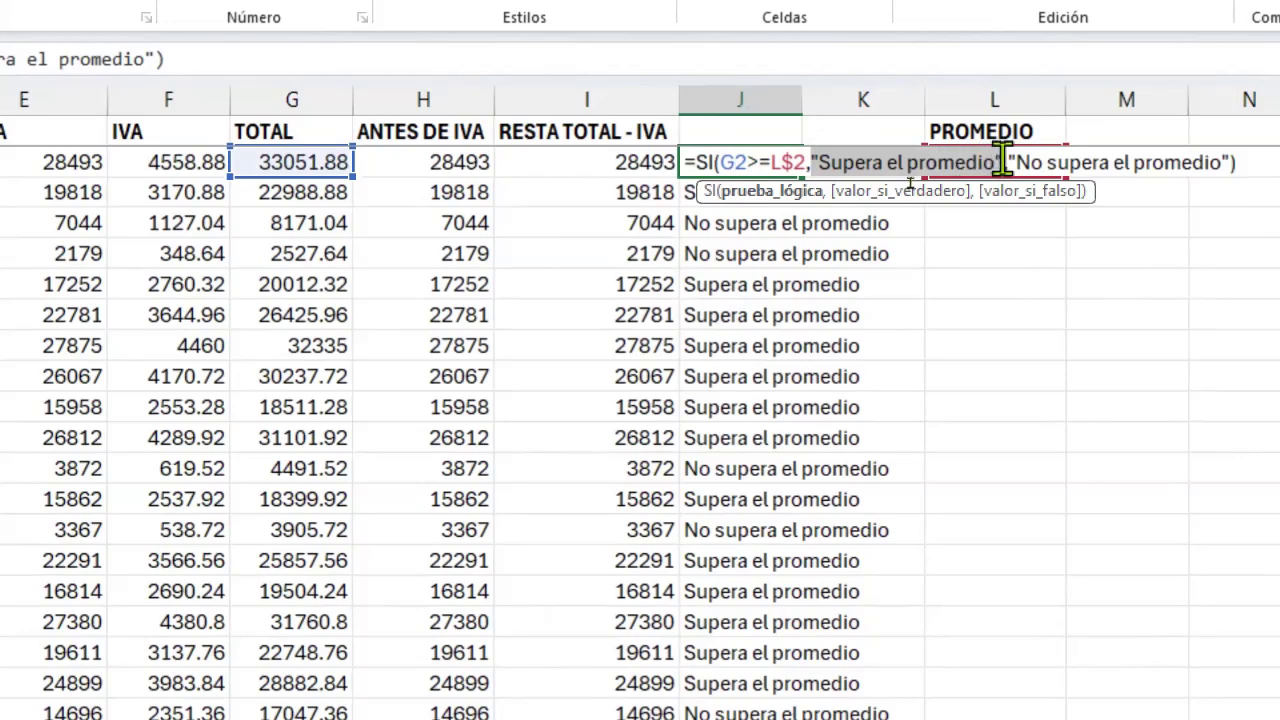
pyautogui.press('Delete')
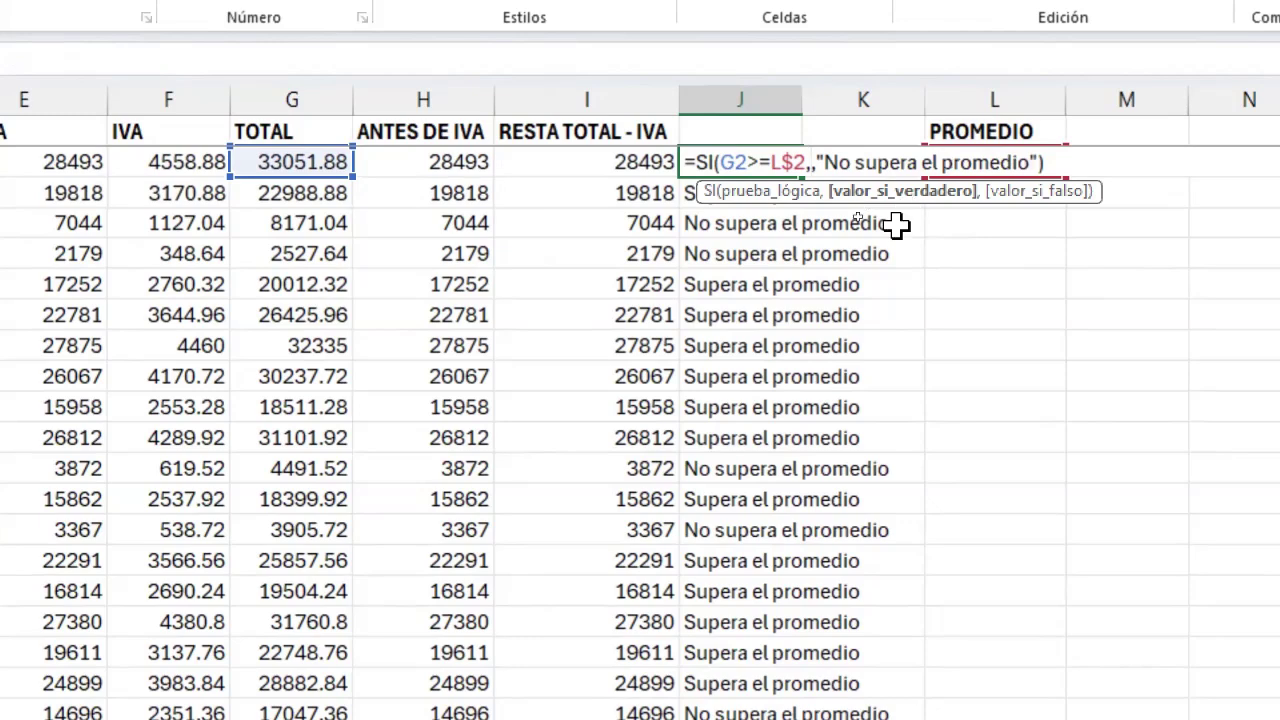
pyautogui.moveTo(903, 212); pyautogui.dragTo(903, 307)
pyautogui.moveTo(1033, 214); pyautogui.dragTo(1034, 294)
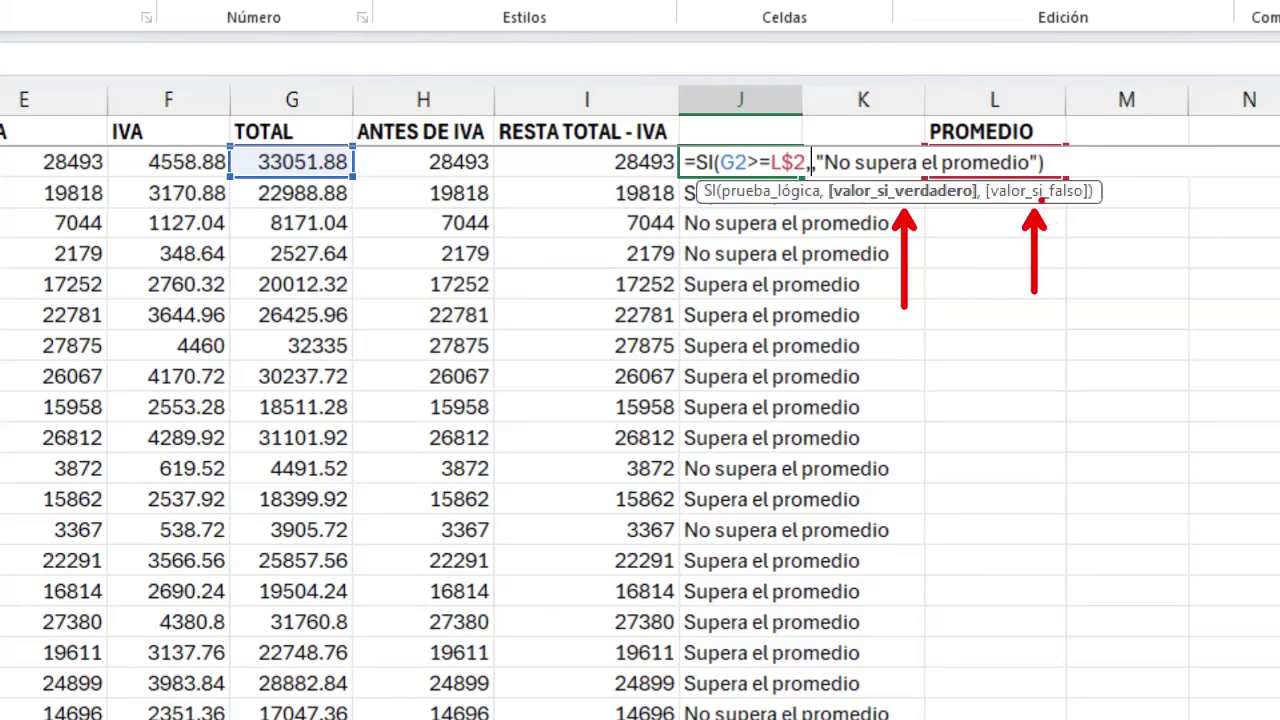
pyautogui.press('Escape')
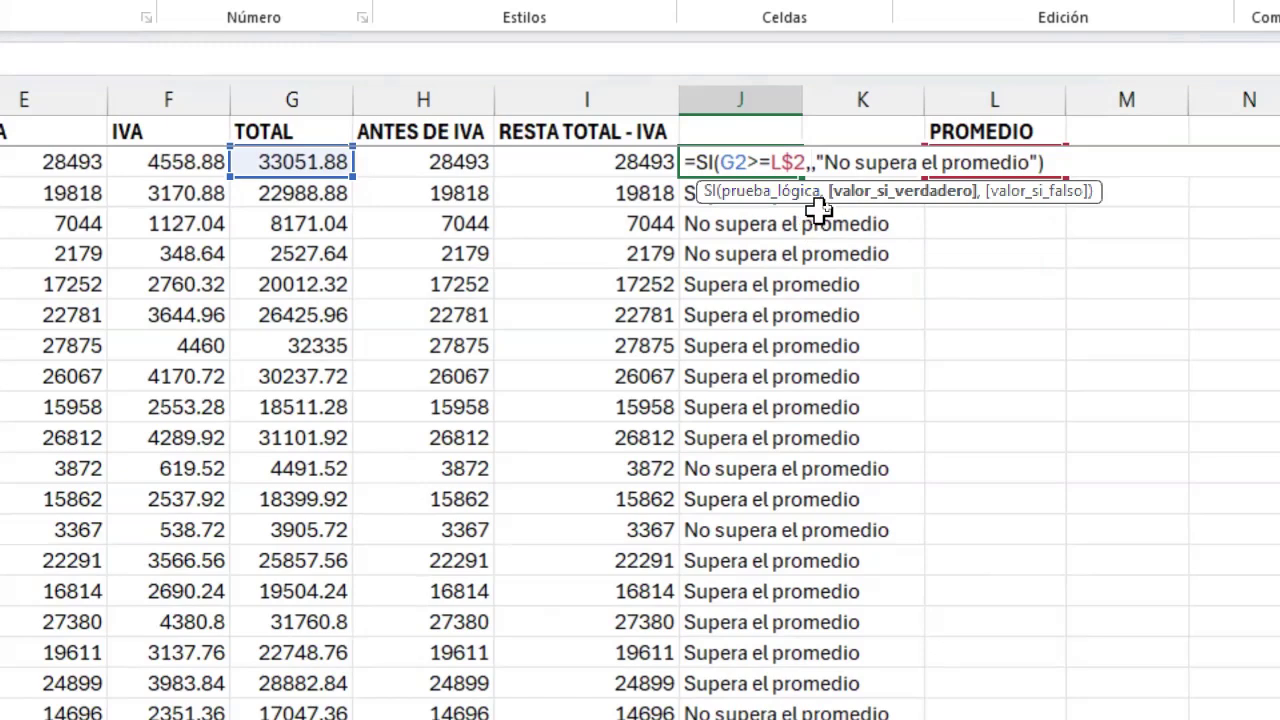
pyautogui.click(1035, 196)
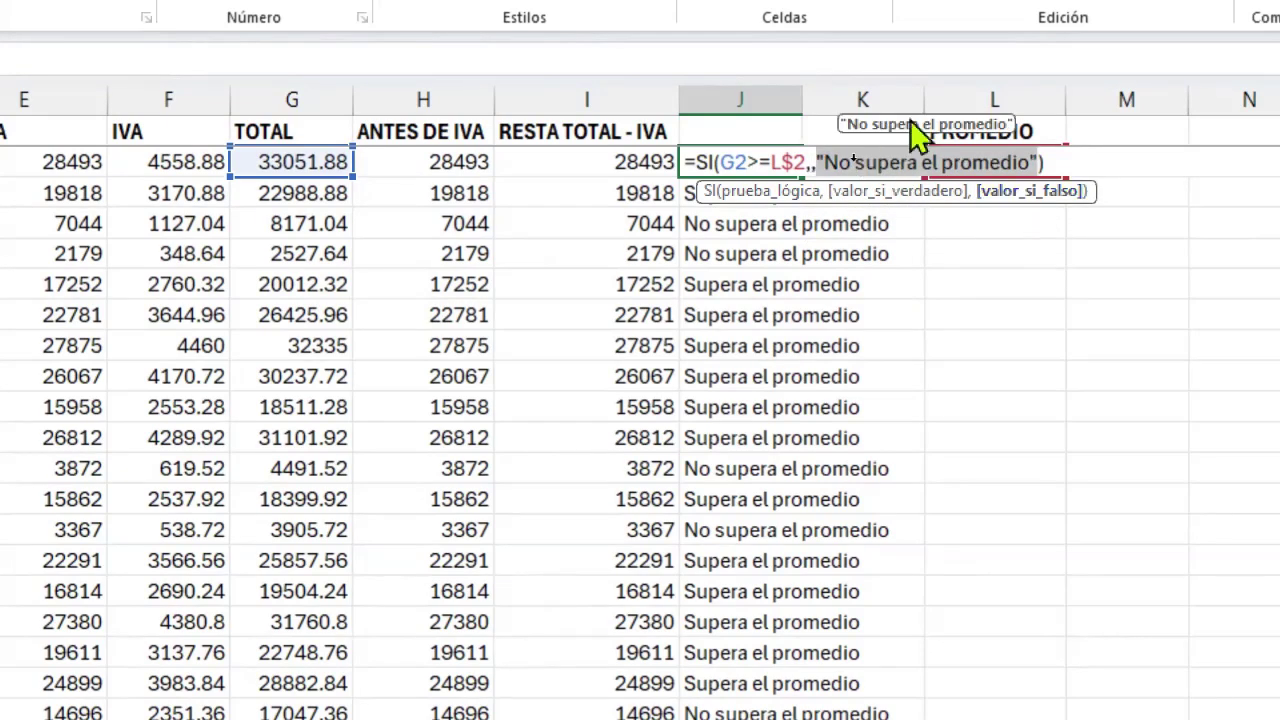
pyautogui.click(768, 195)
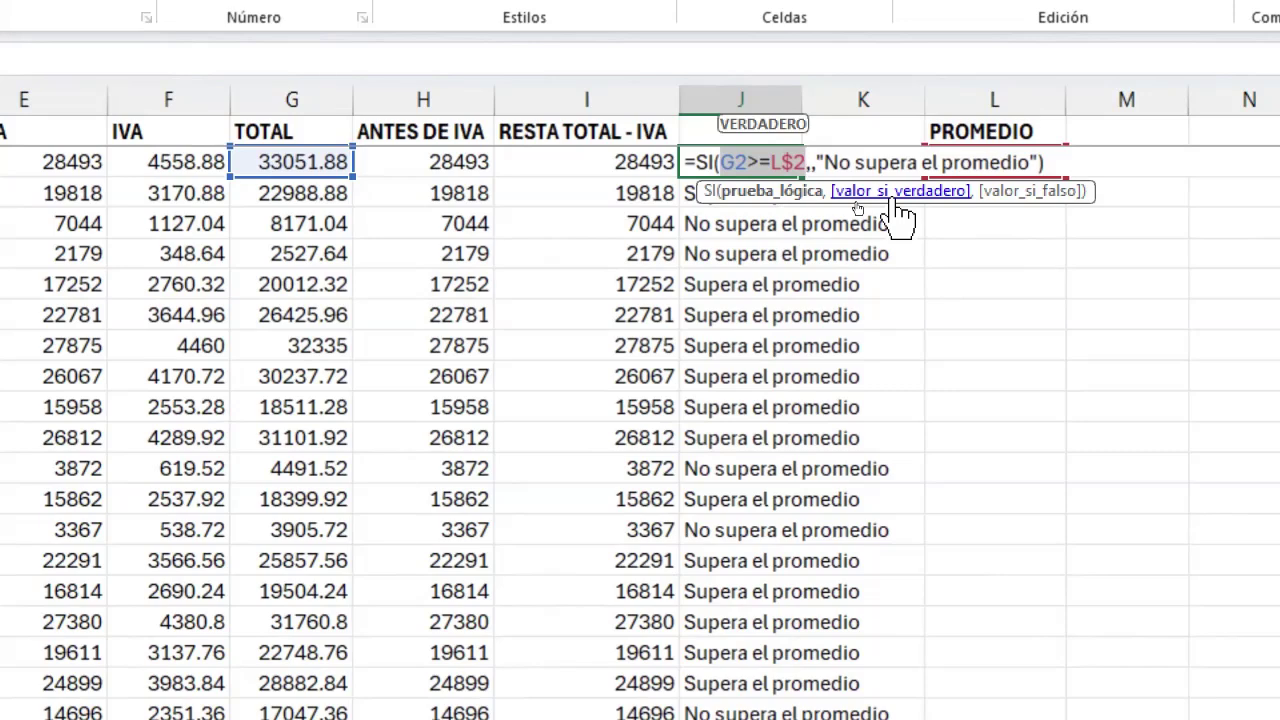
pyautogui.press('Return')
pyautogui.press('Up')
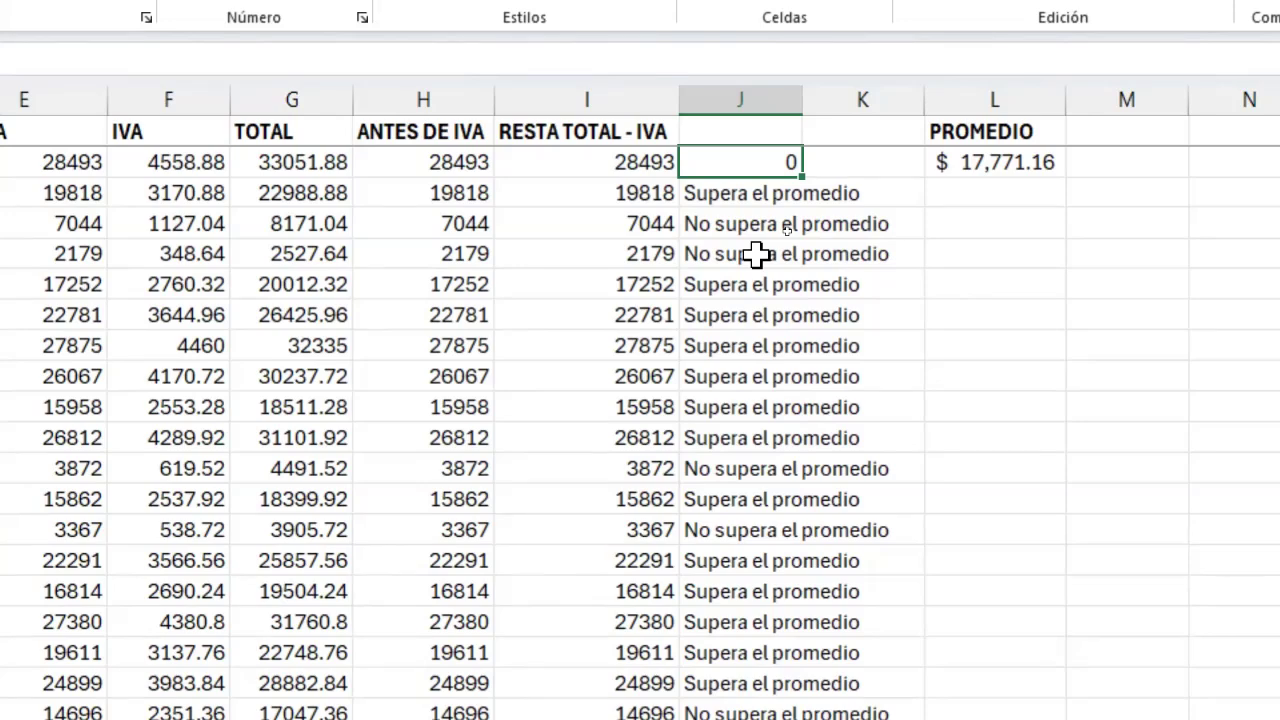
# - Open the help for the SI function from the J2 formula and read its examples and common problems
pyautogui.doubleClick(748, 162)
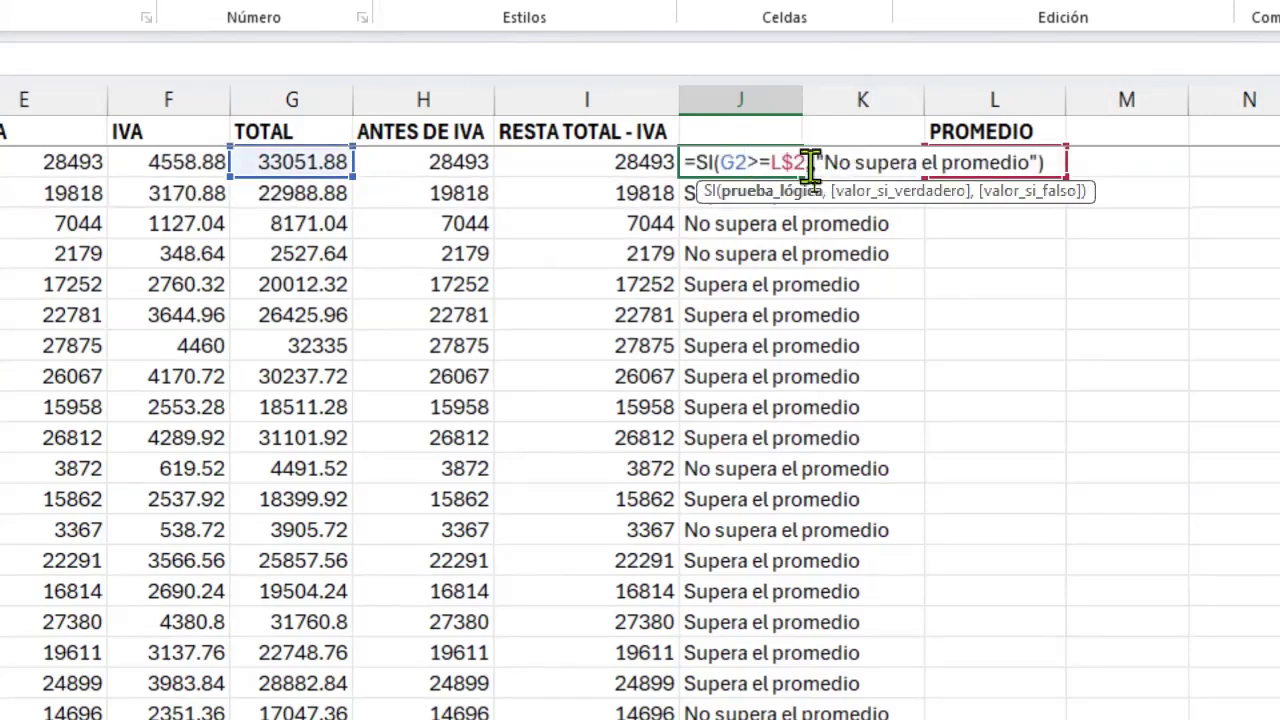
pyautogui.click(812, 163)
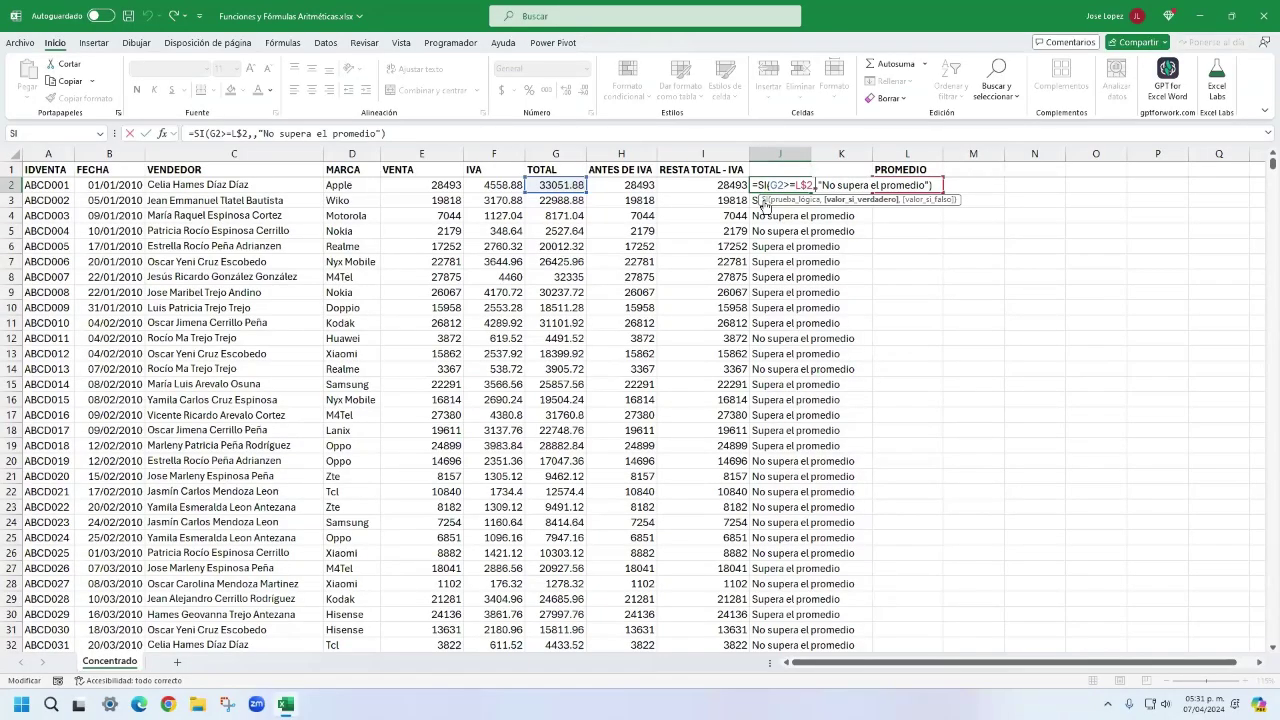
pyautogui.click(763, 203)
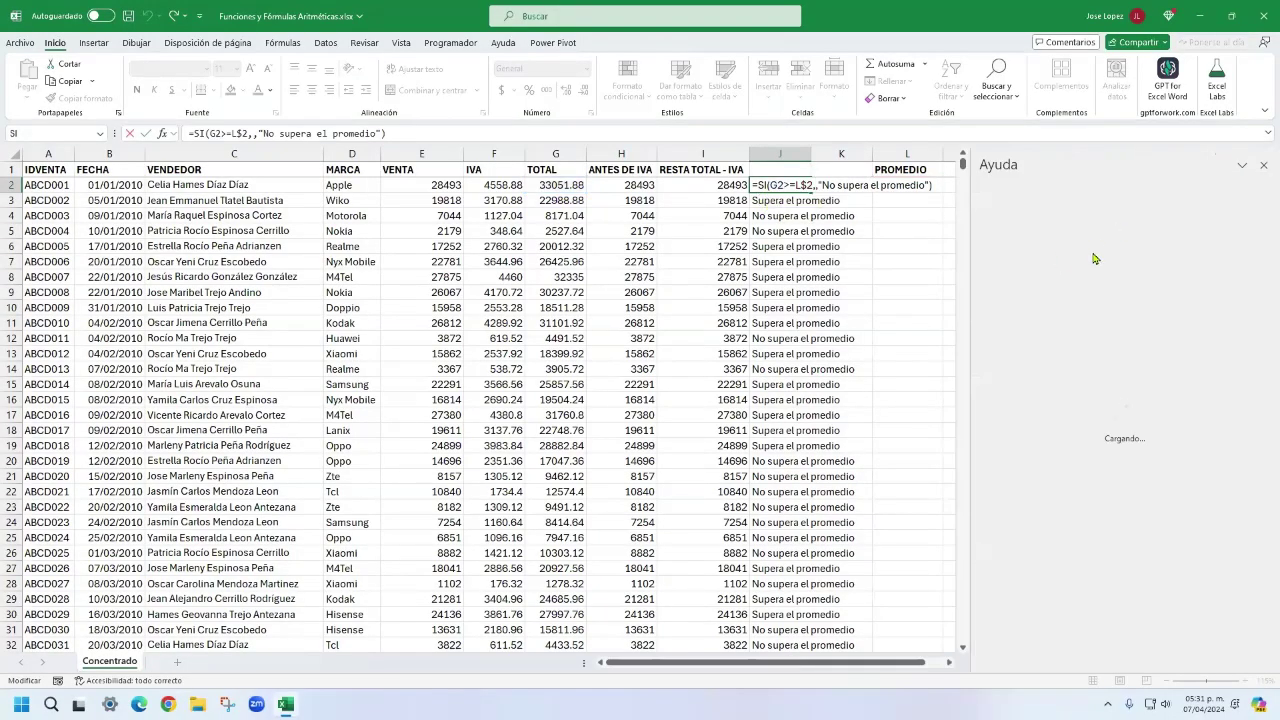
pyautogui.scroll(-5, 1108, 300)
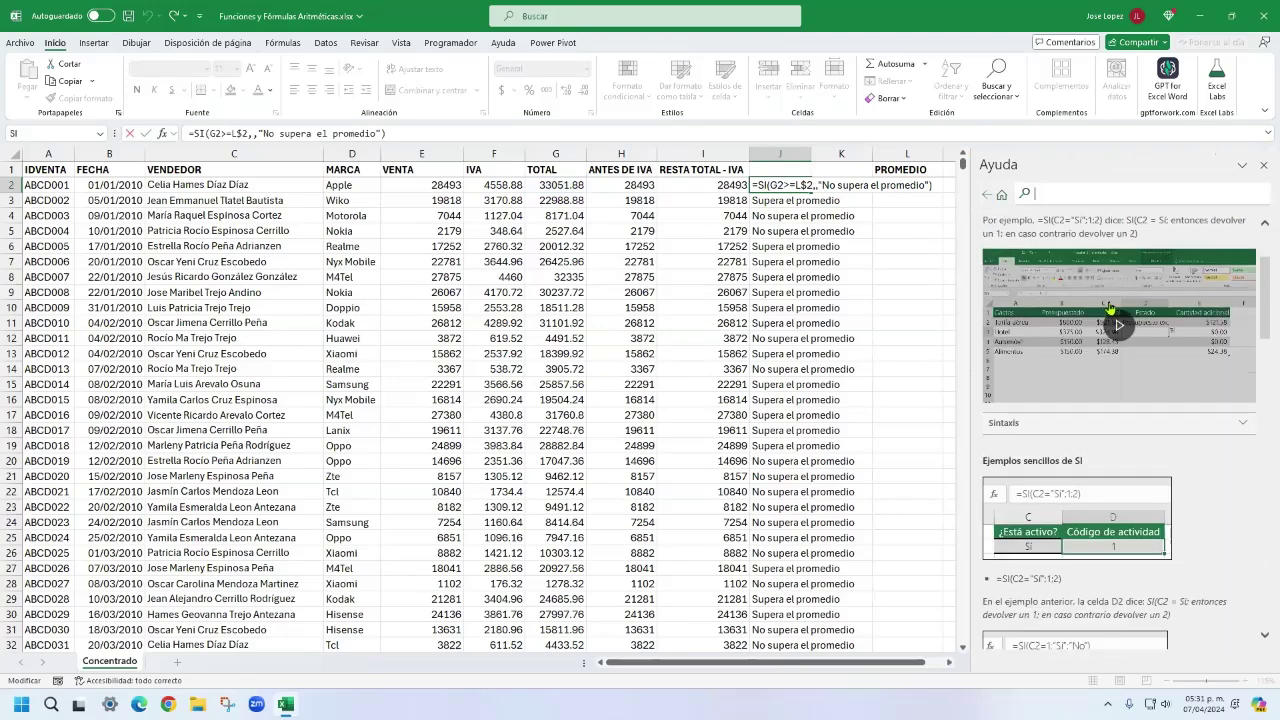
pyautogui.scroll(-2, 1110, 307)
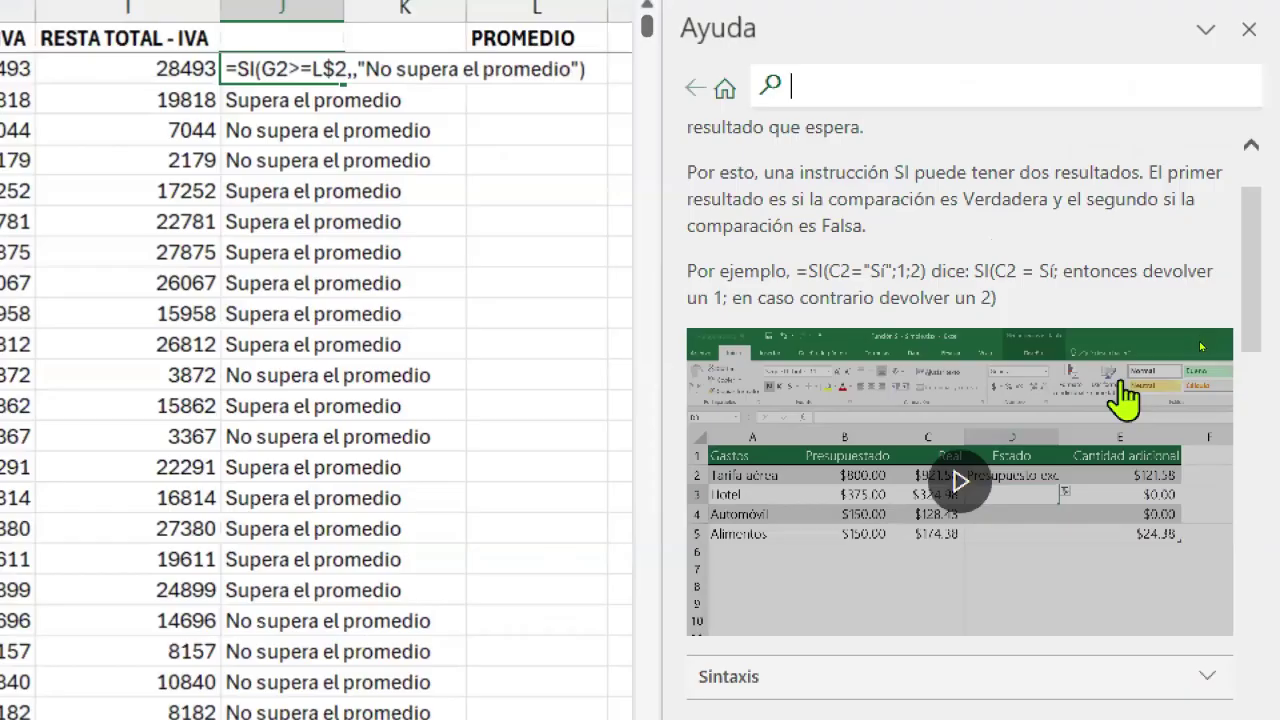
pyautogui.scroll(1, 1120, 380)
pyautogui.scroll(-9, 1080, 403)
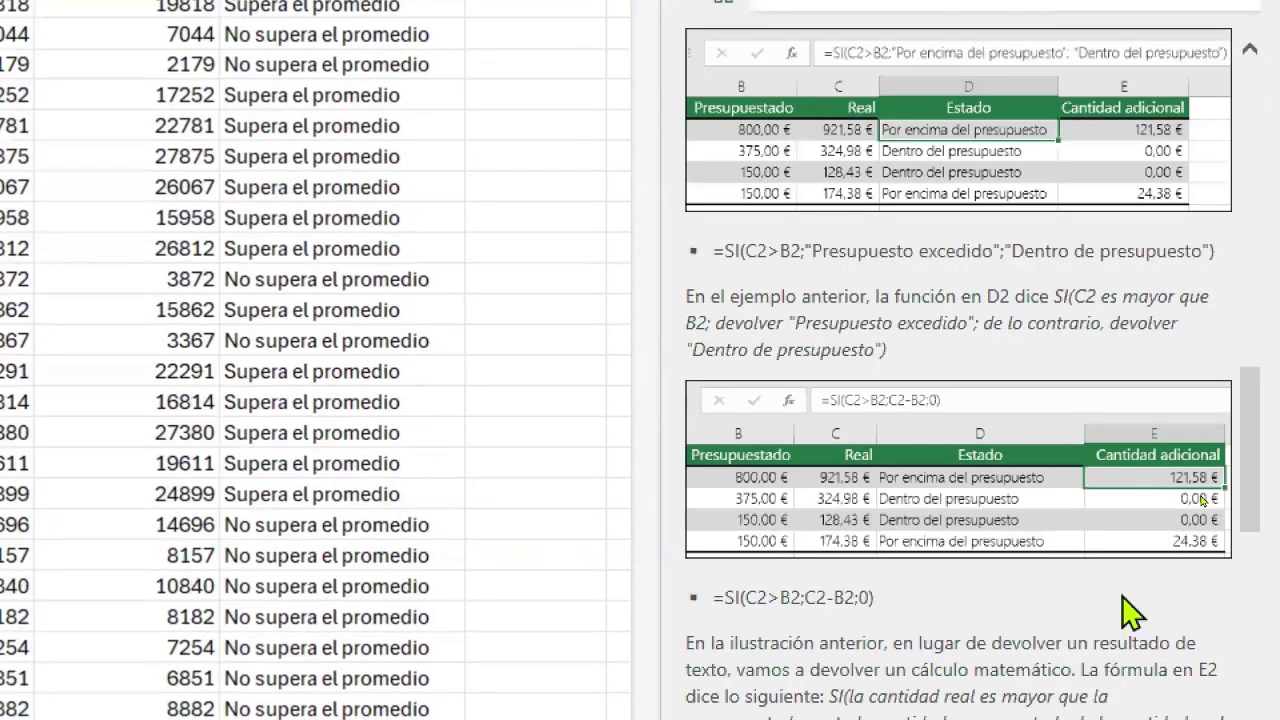
pyautogui.scroll(-8, 1128, 612)
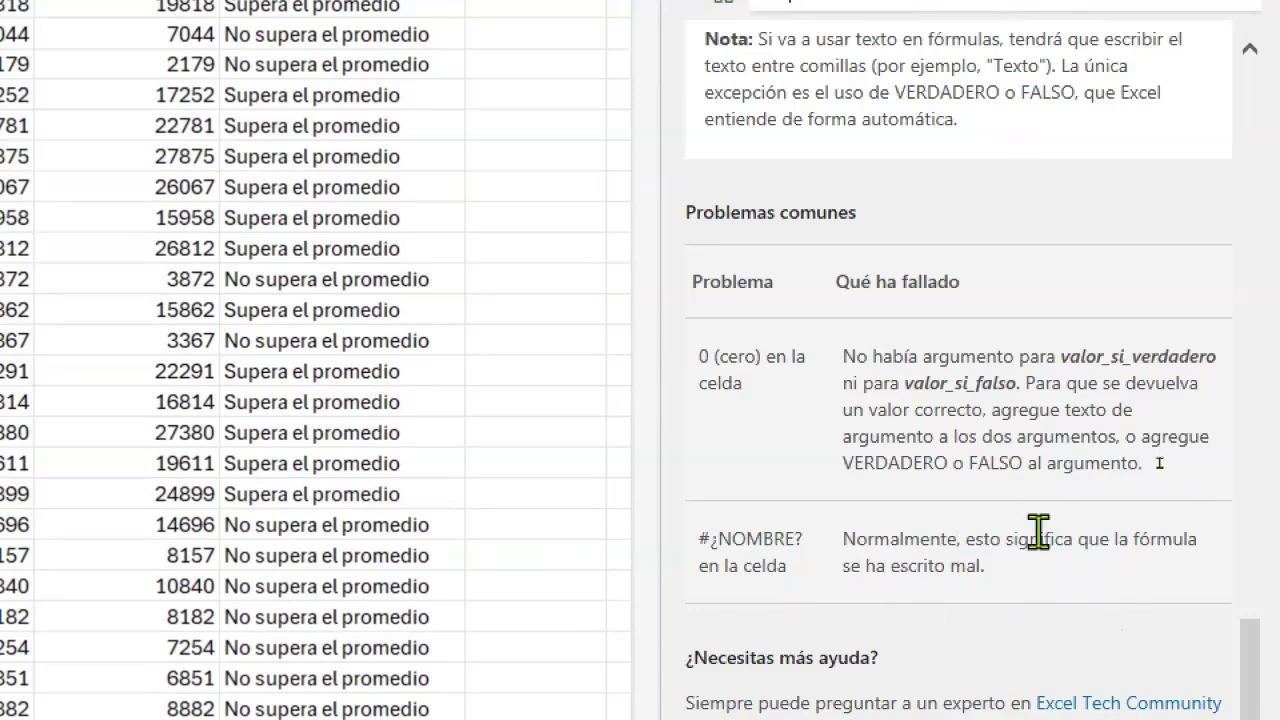
pyautogui.scroll(-4, 1025, 640)
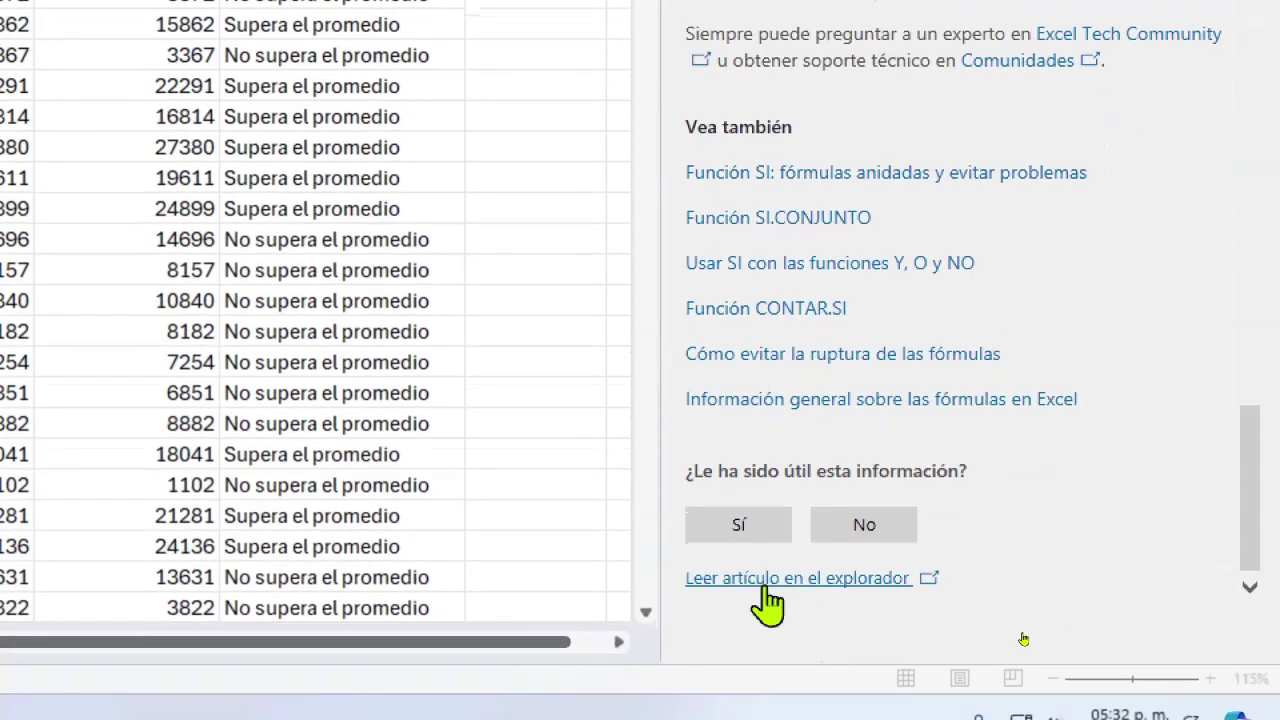
# - Open the SI function help article in the browser and look through its examples down to the common problems section
pyautogui.click(766, 588)
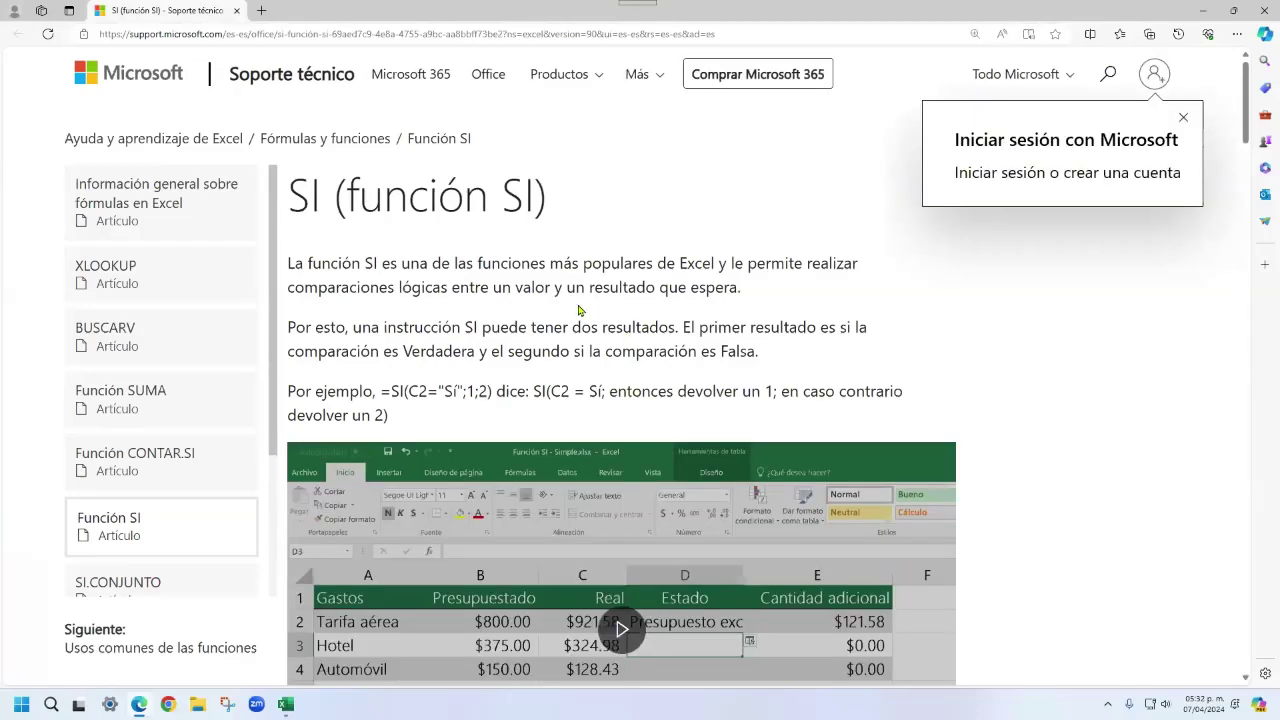
pyautogui.scroll(-15, 522, 316)
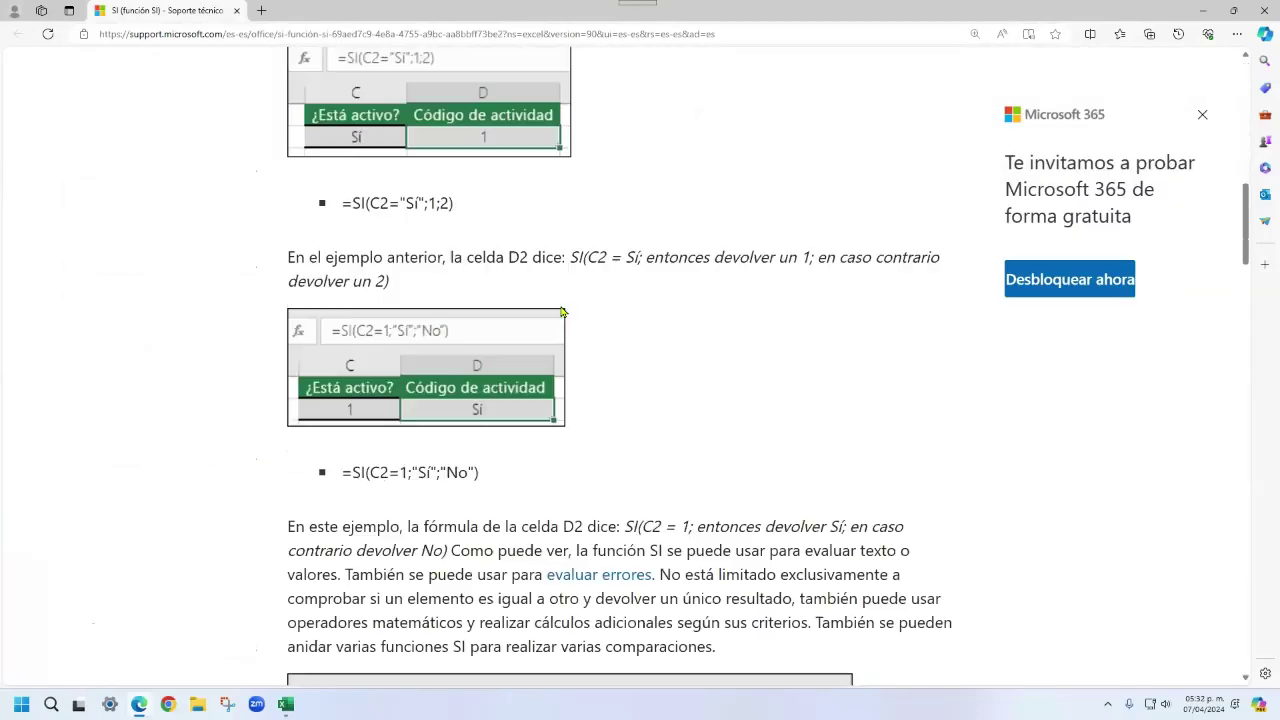
pyautogui.scroll(15, 561, 307)
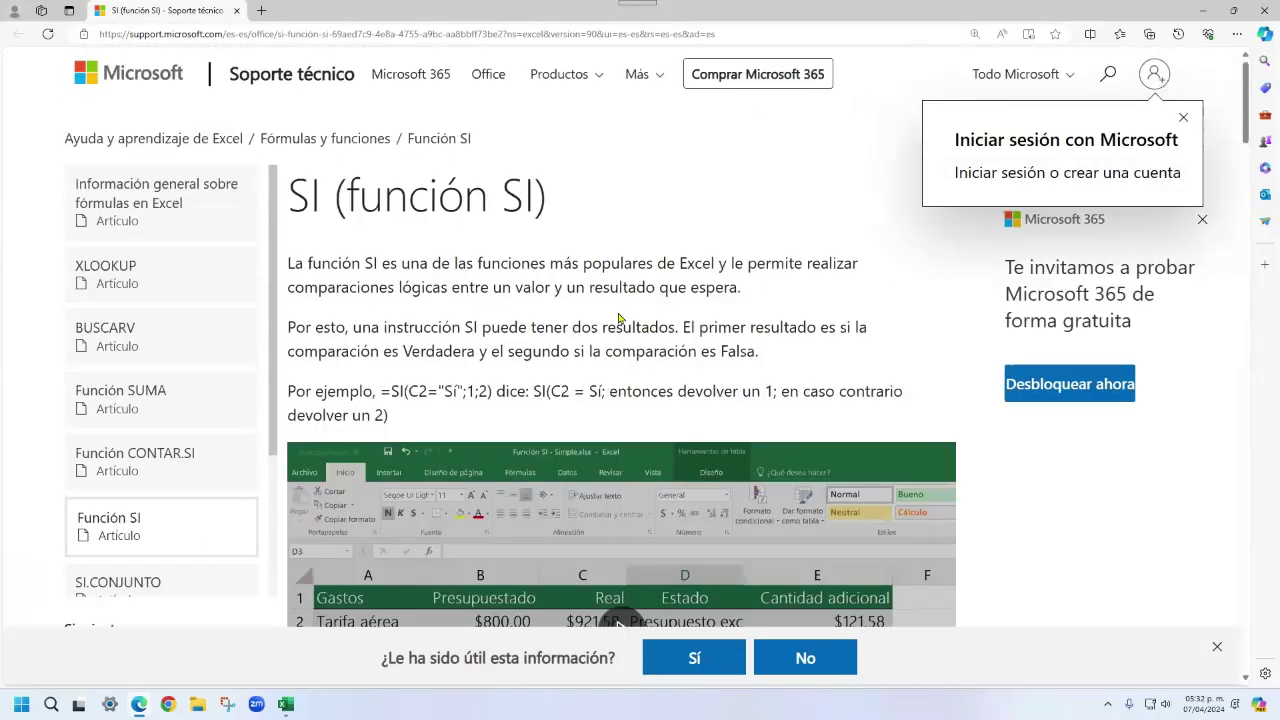
pyautogui.scroll(-18, 619, 318)
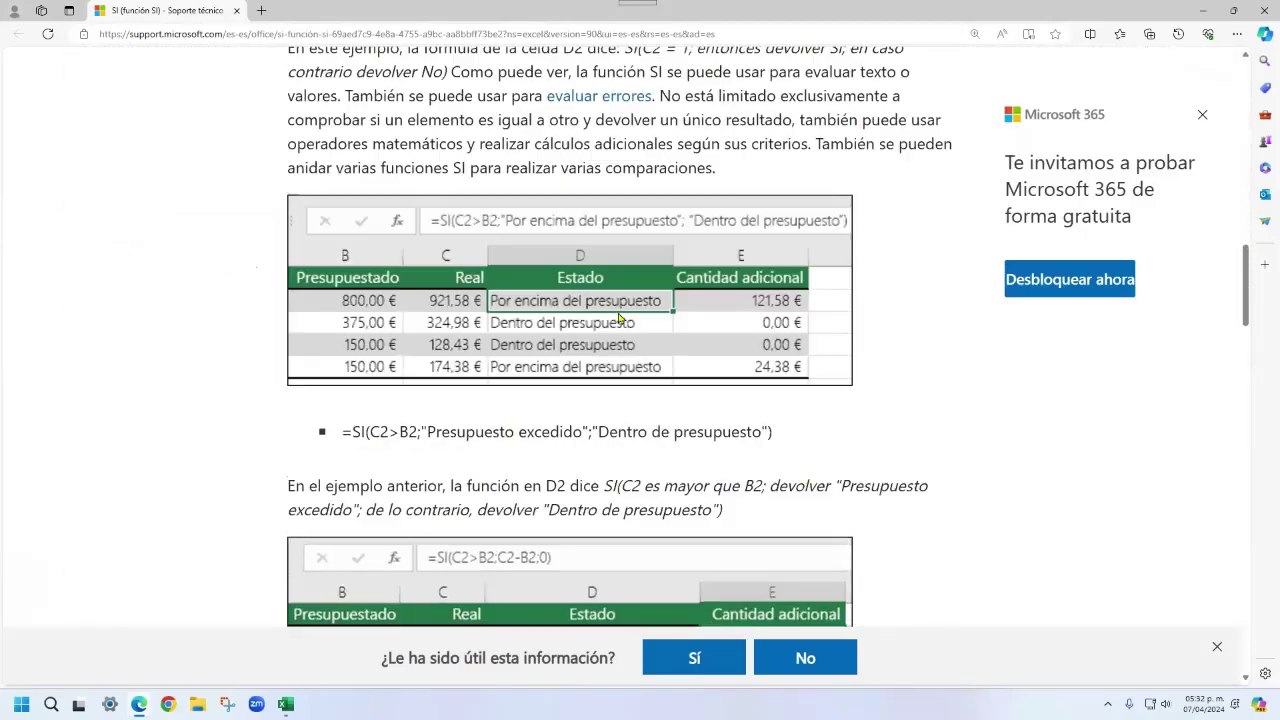
pyautogui.scroll(-10, 619, 318)
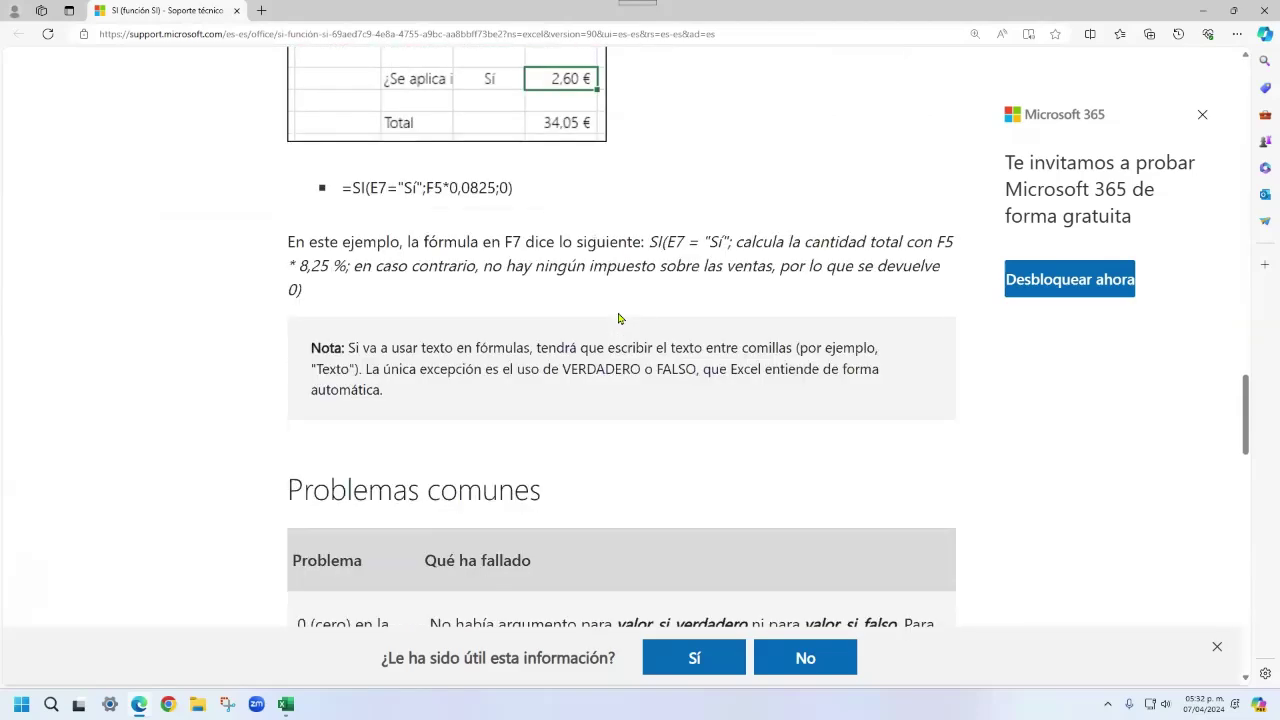
# - Open the related article on nested SI formulas and avoiding problems, and read its introduction and Observaciones section
pyautogui.scroll(-4, 619, 318)
pyautogui.scroll(-4, 619, 318)
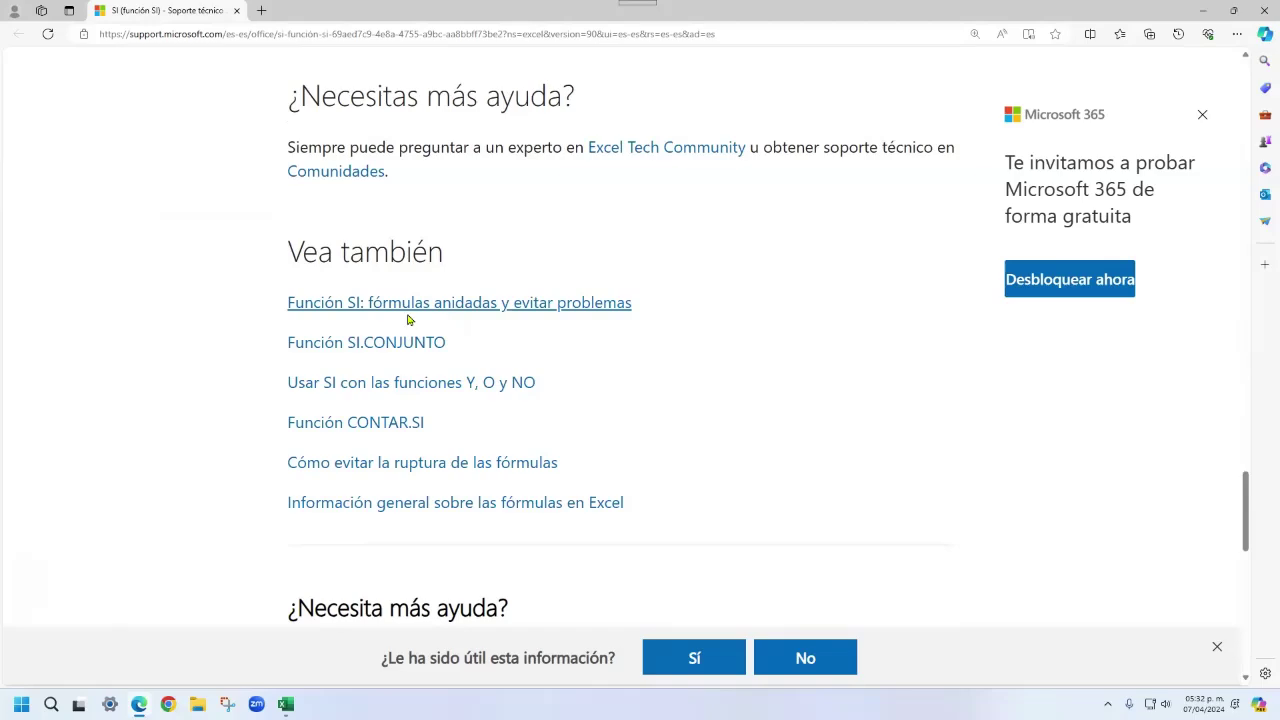
pyautogui.click(335, 303)
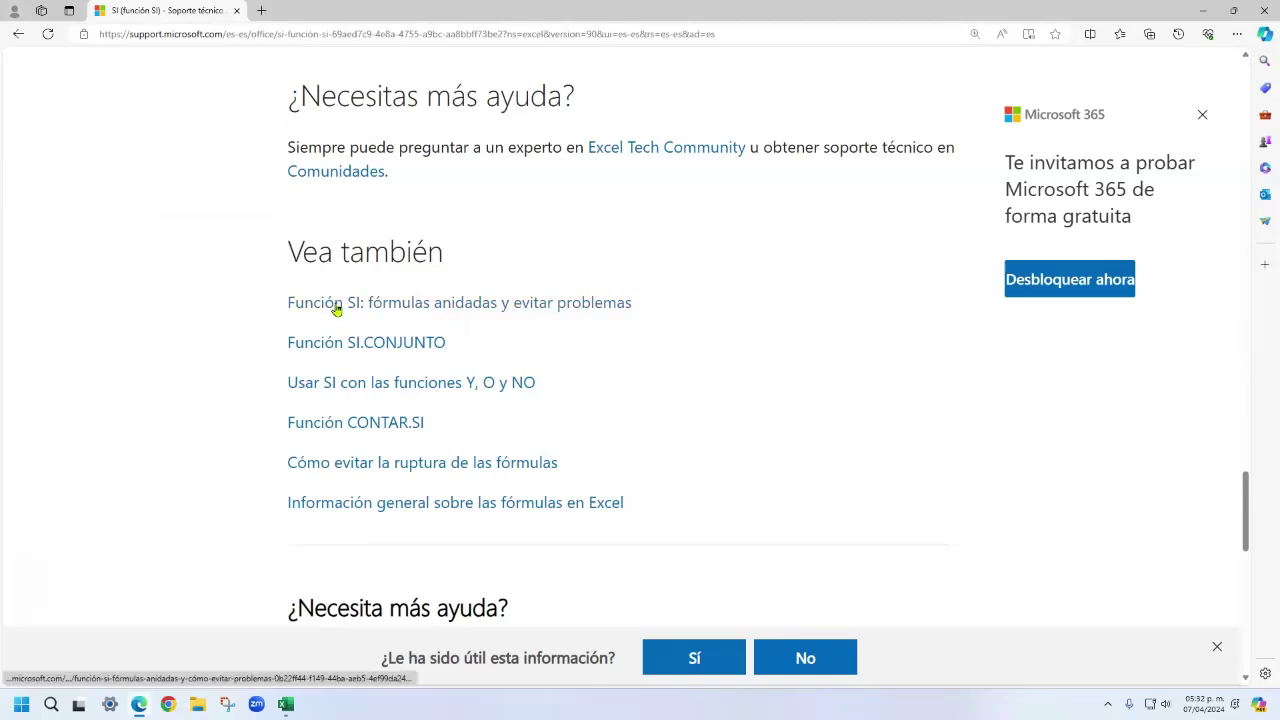
pyautogui.scroll(-2, 597, 357)
pyautogui.scroll(-7, 666, 363)
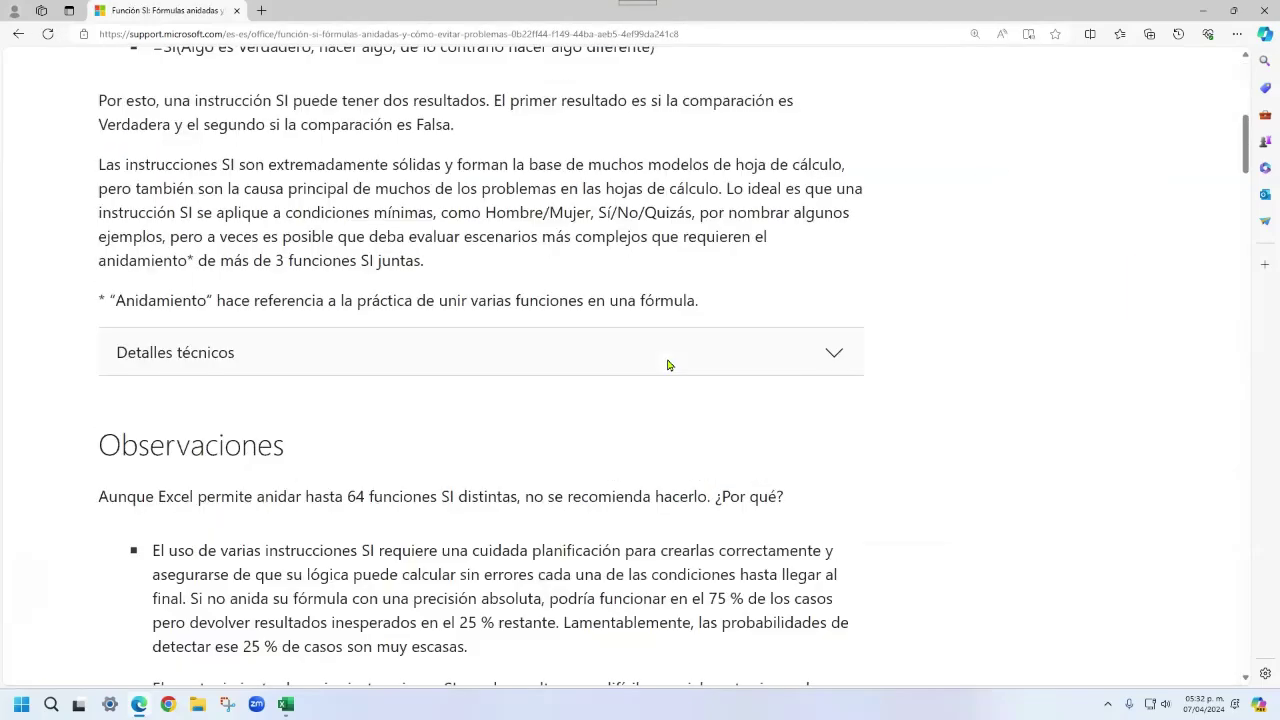
pyautogui.scroll(-4, 669, 365)
pyautogui.scroll(5, 669, 365)
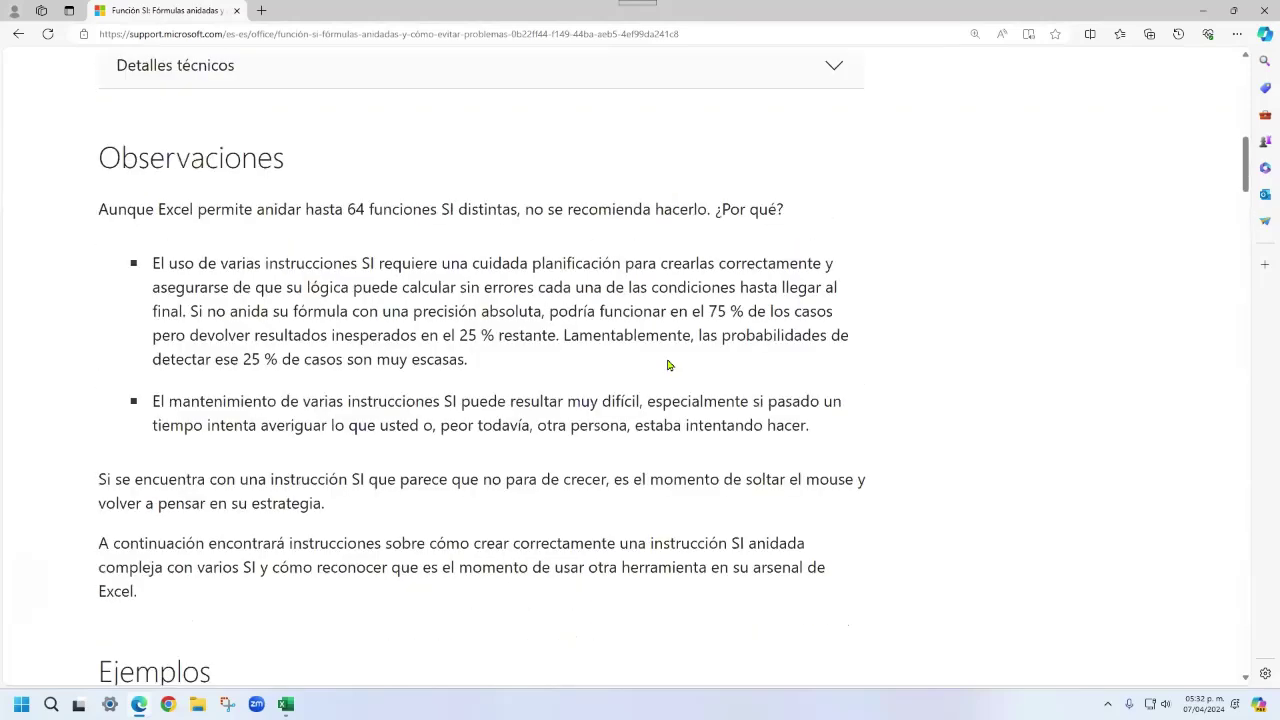
# - Read the nested SI grading examples, from the simple letter grades to the extended formula with A+ through F
pyautogui.scroll(-8, 669, 365)
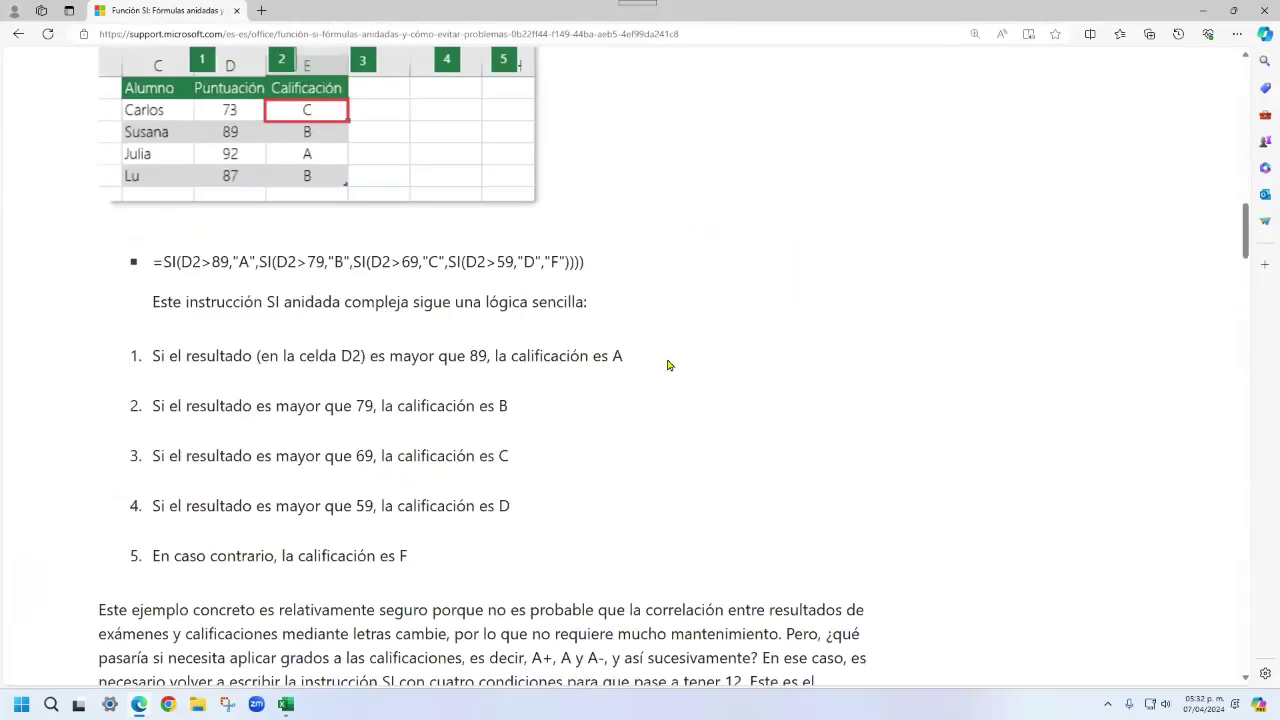
pyautogui.scroll(-4, 490, 322)
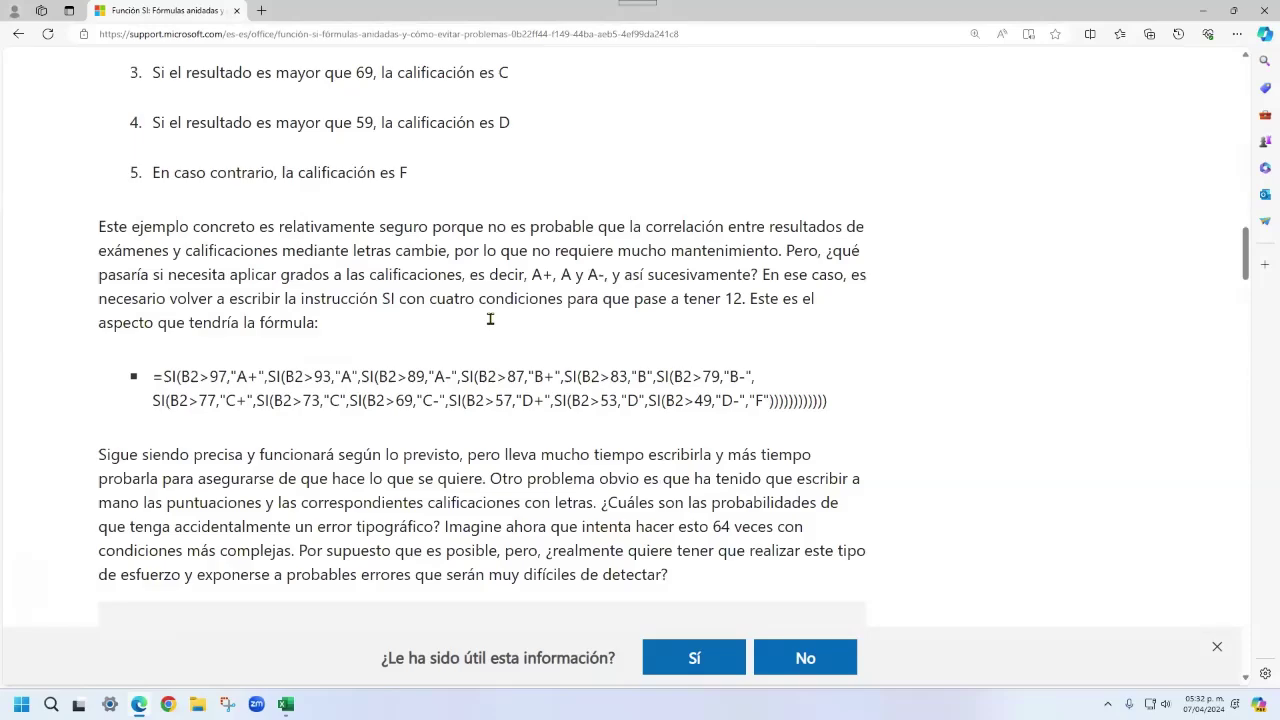
pyautogui.scroll(-4, 490, 322)
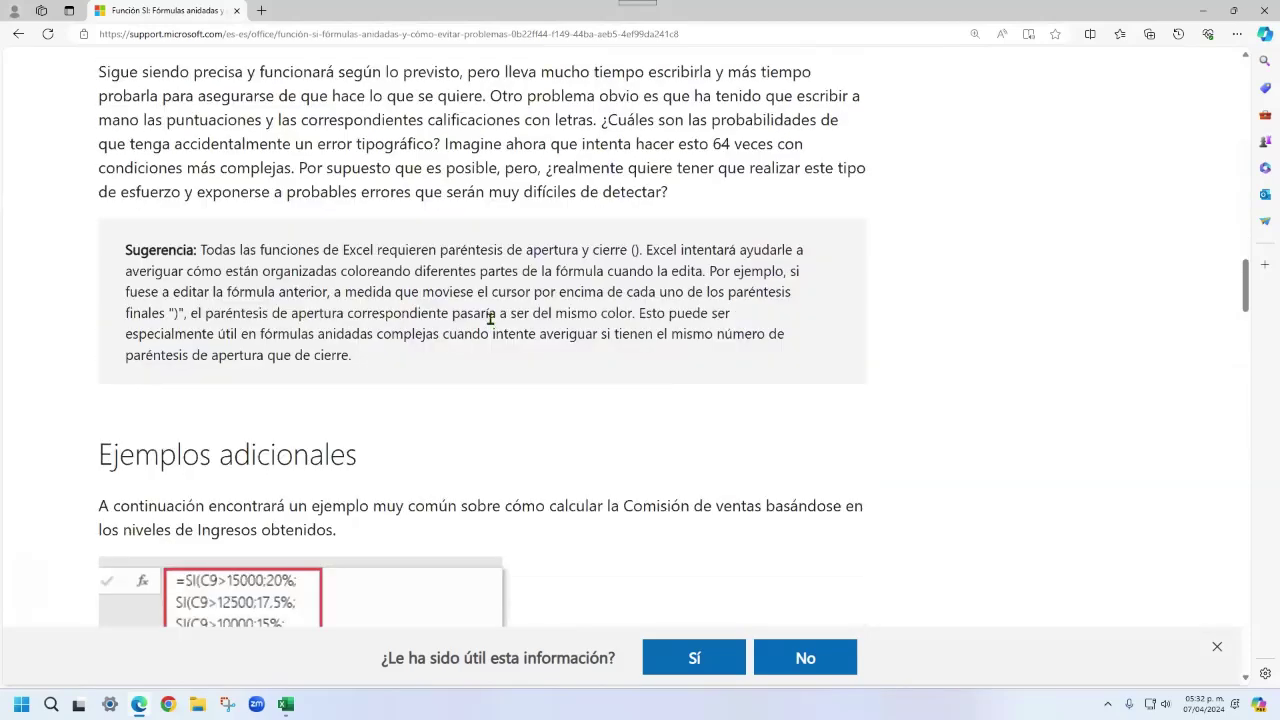
pyautogui.scroll(-2, 380, 306)
pyautogui.scroll(10, 385, 310)
pyautogui.scroll(-3, 388, 350)
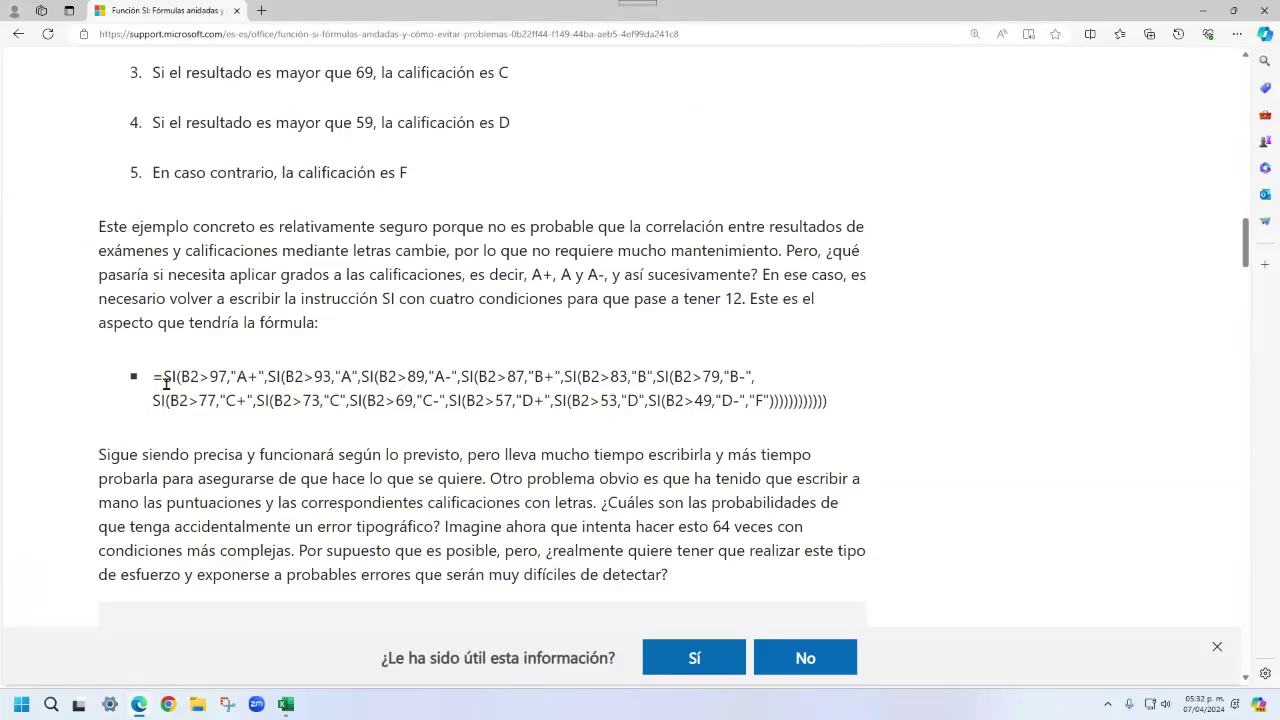
# - Trace the nested SI functions in the extended grading formula by highlighting them from the outermost B2>97 condition inward
pyautogui.moveTo(163, 377); pyautogui.dragTo(180, 378)
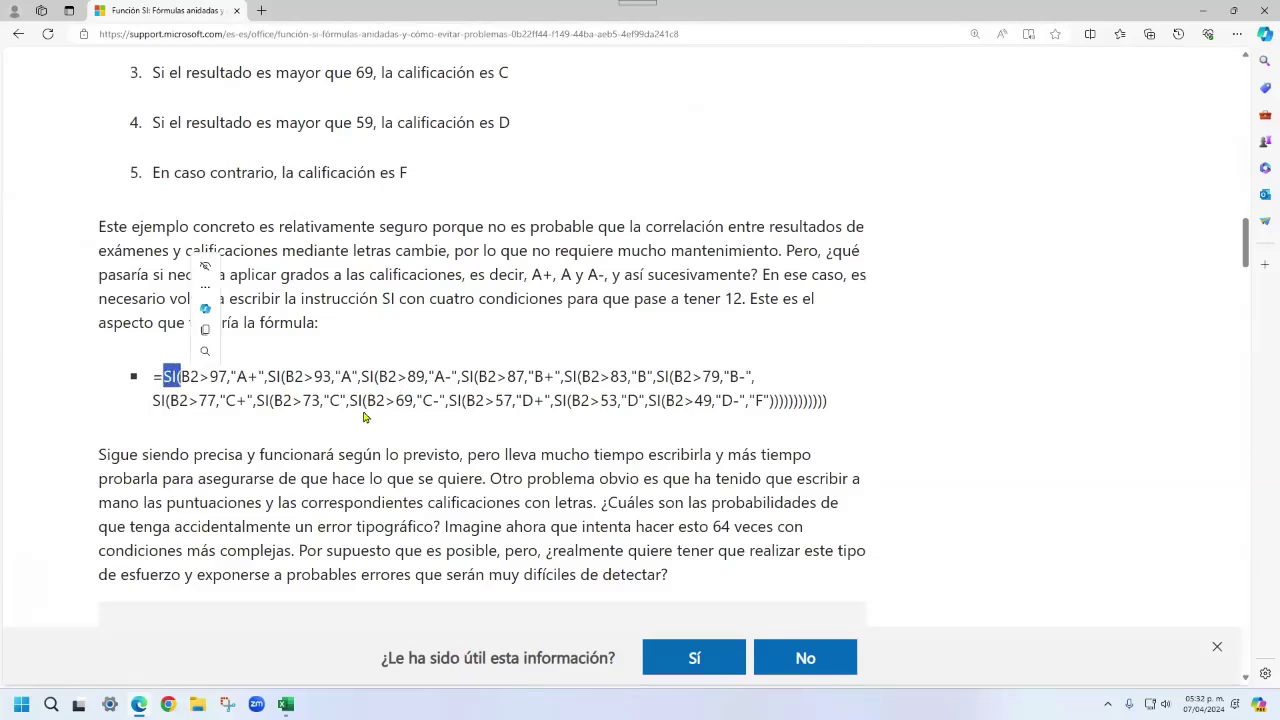
pyautogui.moveTo(268, 378); pyautogui.dragTo(281, 378)
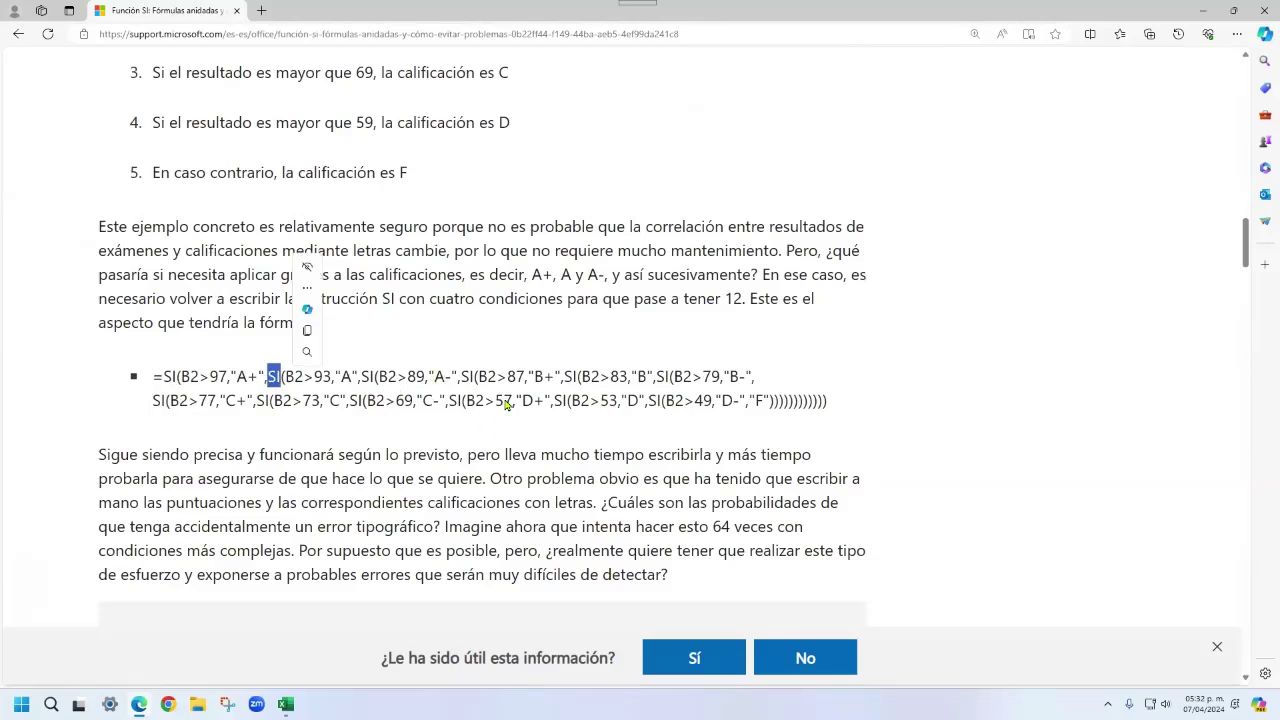
pyautogui.click(463, 378)
pyautogui.moveTo(463, 378); pyautogui.dragTo(476, 380)
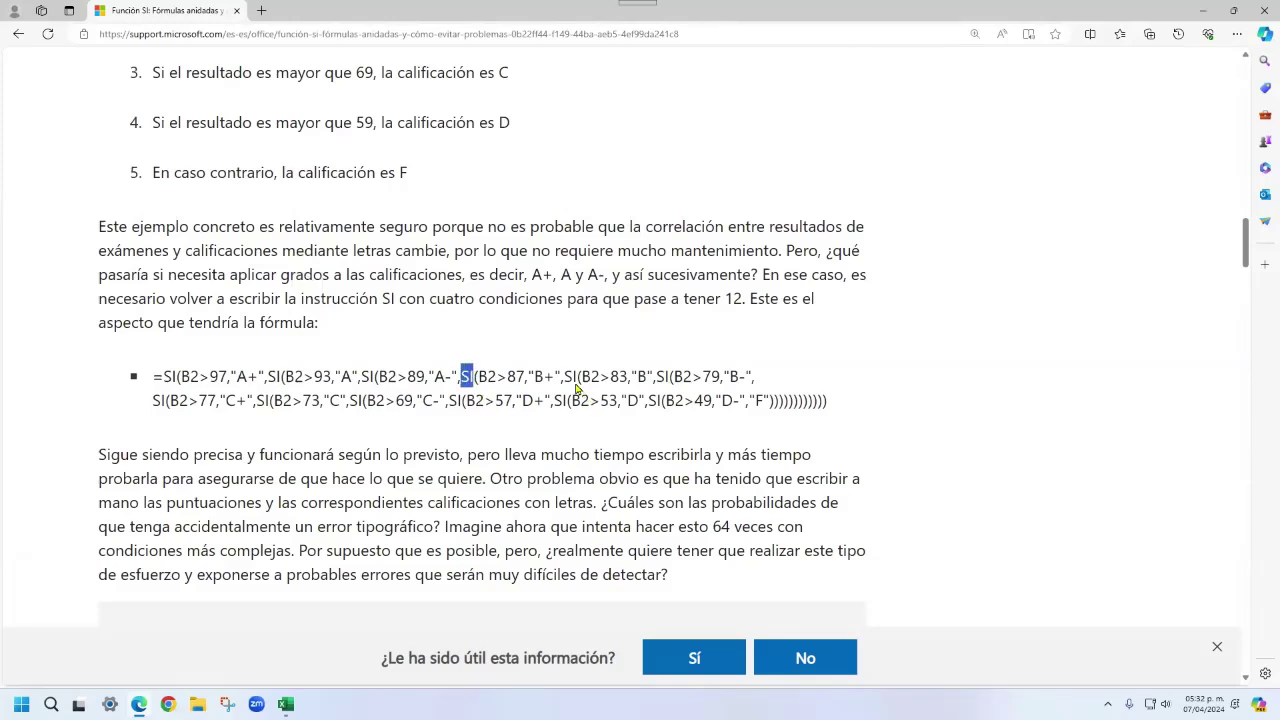
pyautogui.moveTo(564, 378); pyautogui.dragTo(581, 379)
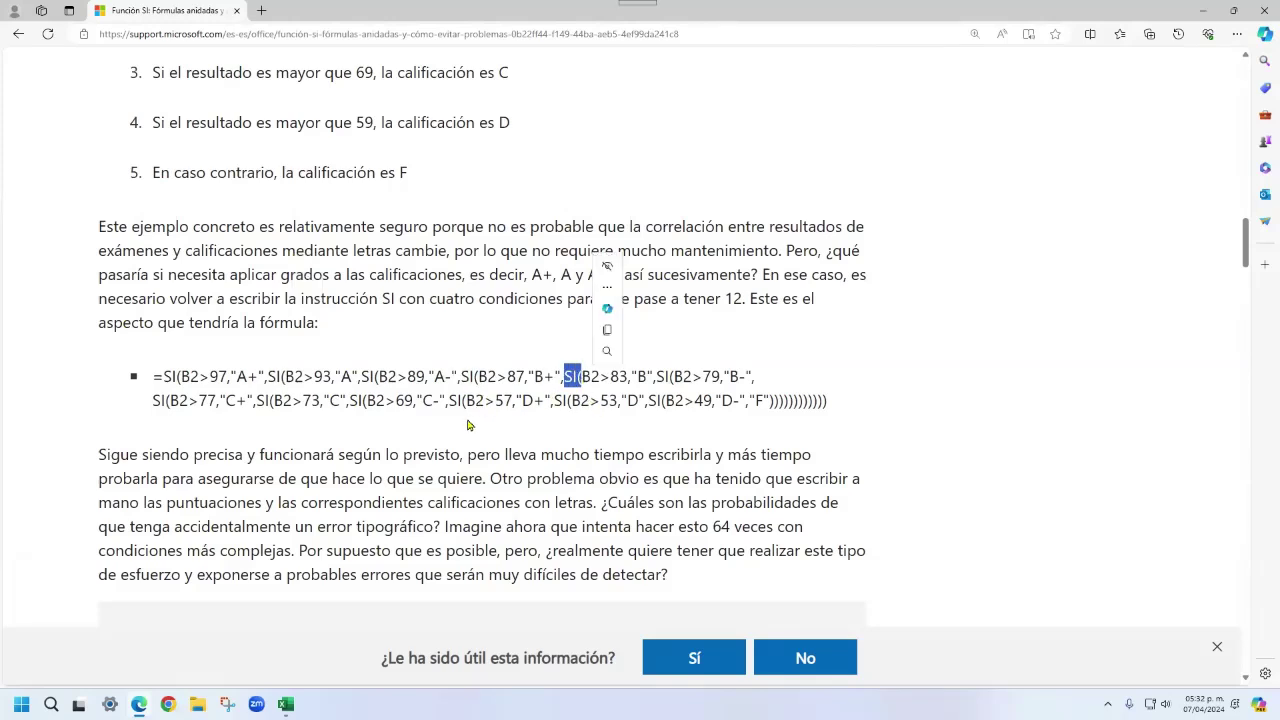
pyautogui.moveTo(156, 405); pyautogui.dragTo(165, 403)
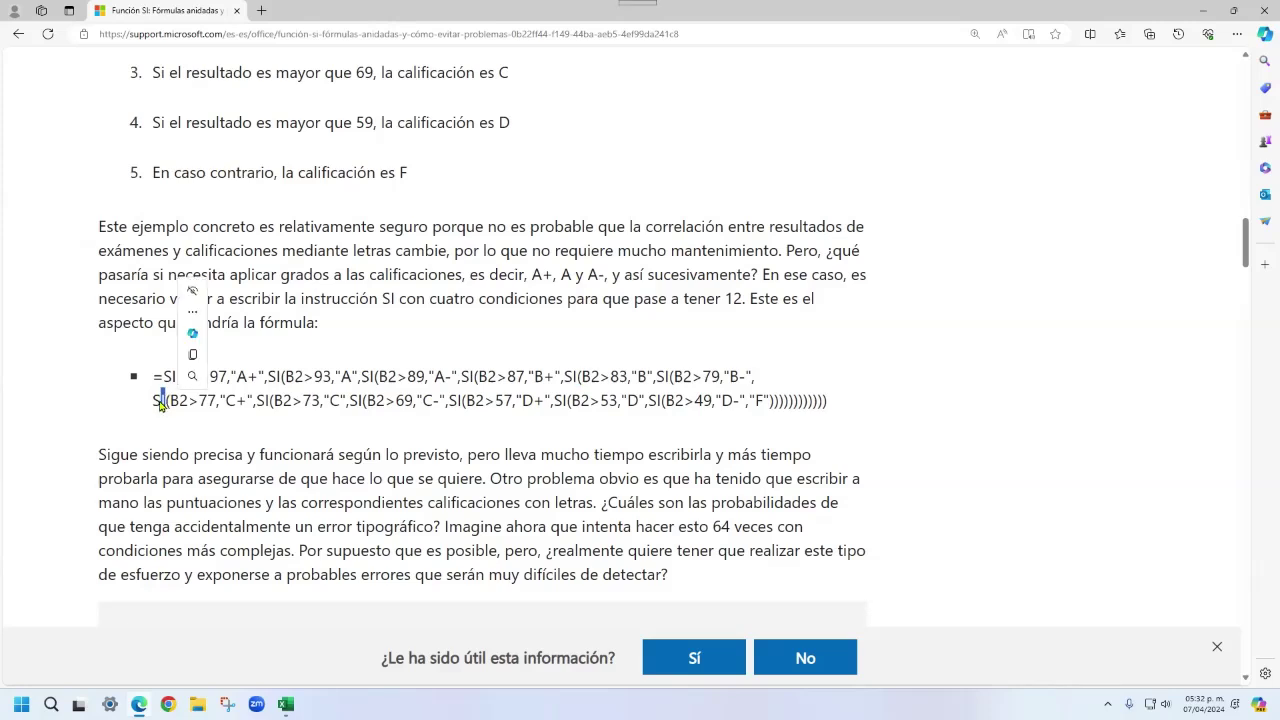
pyautogui.moveTo(257, 403); pyautogui.dragTo(269, 402)
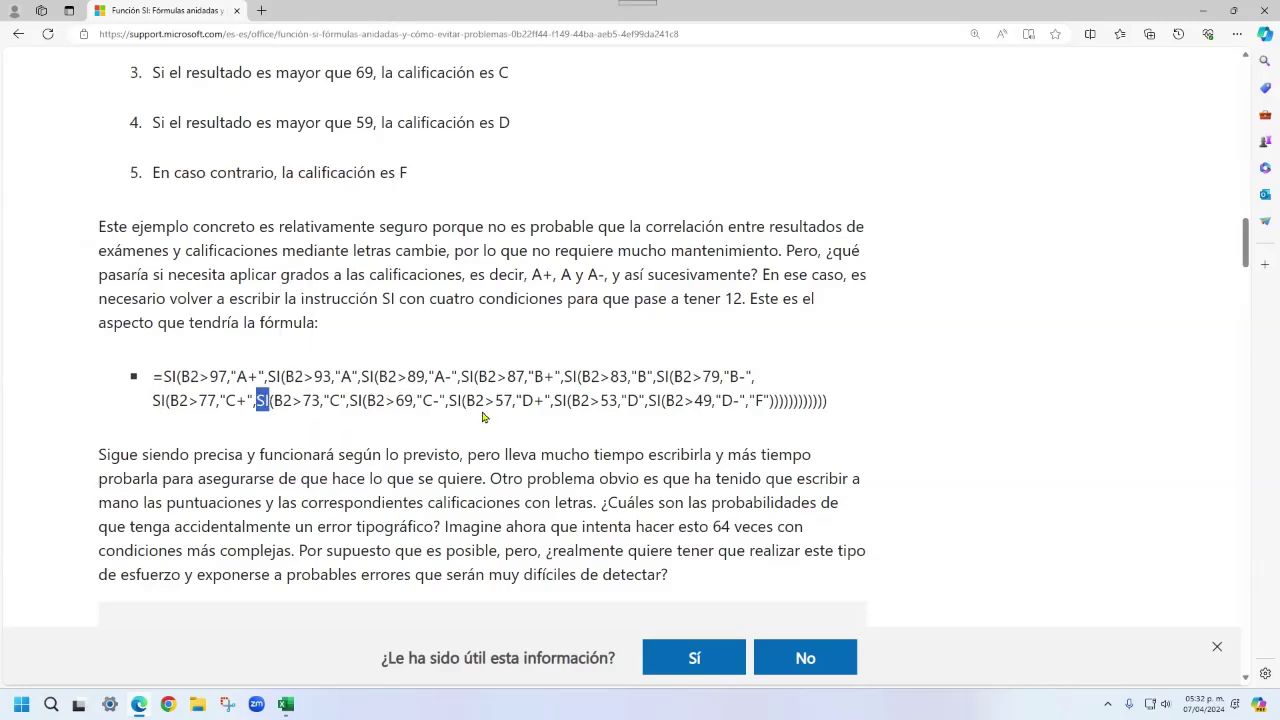
pyautogui.moveTo(449, 403); pyautogui.dragTo(461, 402)
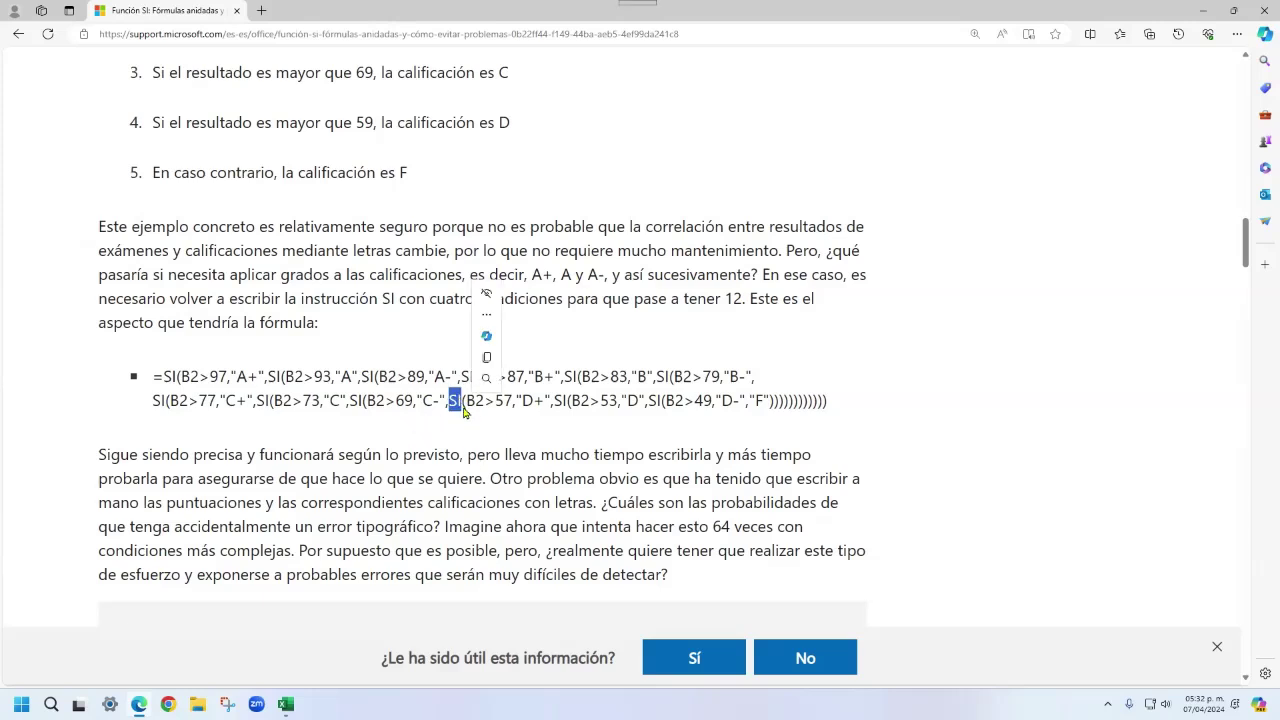
pyautogui.moveTo(554, 402); pyautogui.dragTo(590, 402)
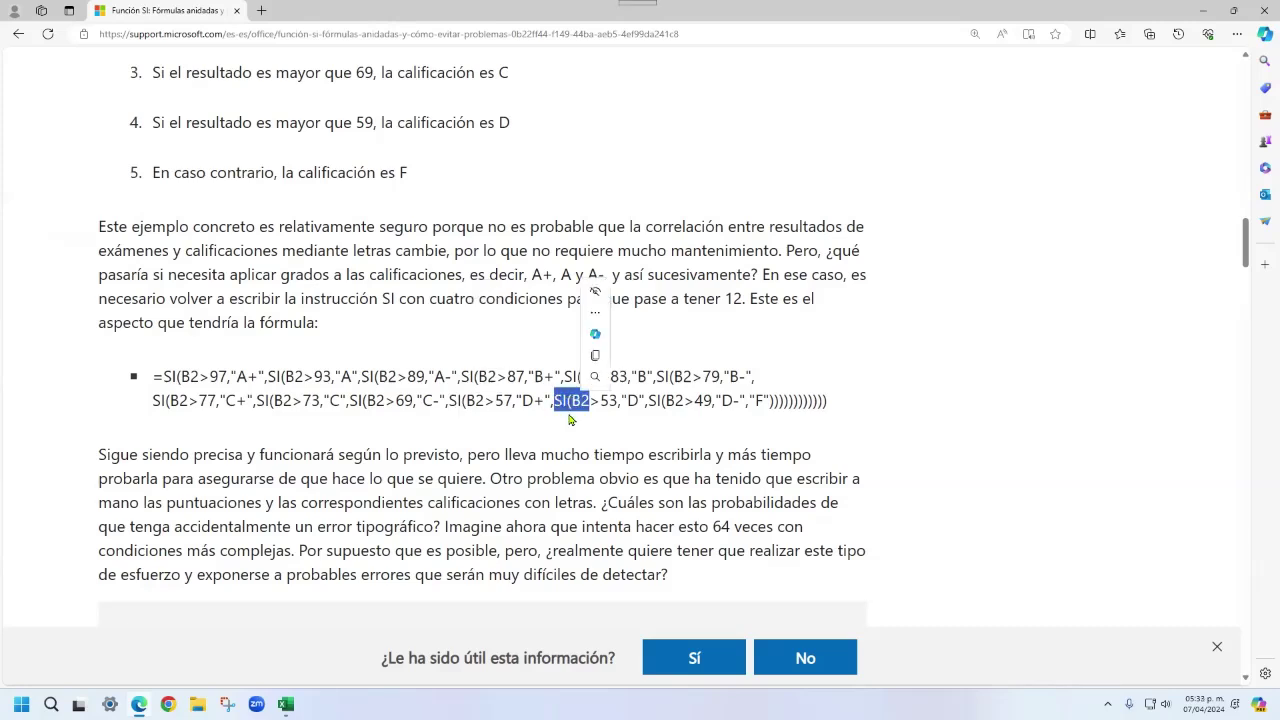
pyautogui.click(571, 403)
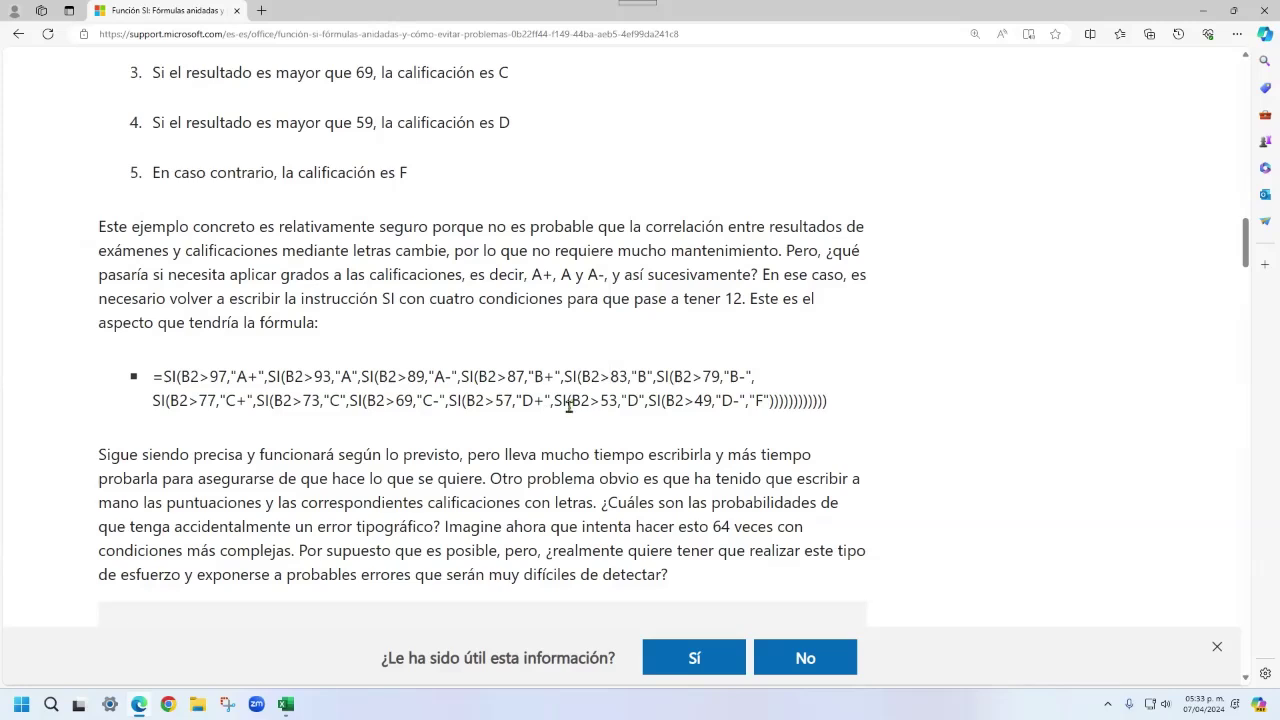
# - Trace the same grading formula backwards, highlighting the nested SI functions from the B2>53 condition out to B2>93
pyautogui.moveTo(566, 404); pyautogui.dragTo(554, 402)
pyautogui.moveTo(459, 402); pyautogui.dragTo(447, 402)
pyautogui.moveTo(361, 402); pyautogui.dragTo(350, 402)
pyautogui.moveTo(273, 402); pyautogui.dragTo(256, 401)
pyautogui.moveTo(168, 401); pyautogui.dragTo(152, 401)
pyautogui.moveTo(668, 377); pyautogui.dragTo(656, 377)
pyautogui.moveTo(577, 377); pyautogui.dragTo(564, 377)
pyautogui.moveTo(474, 377); pyautogui.dragTo(461, 377)
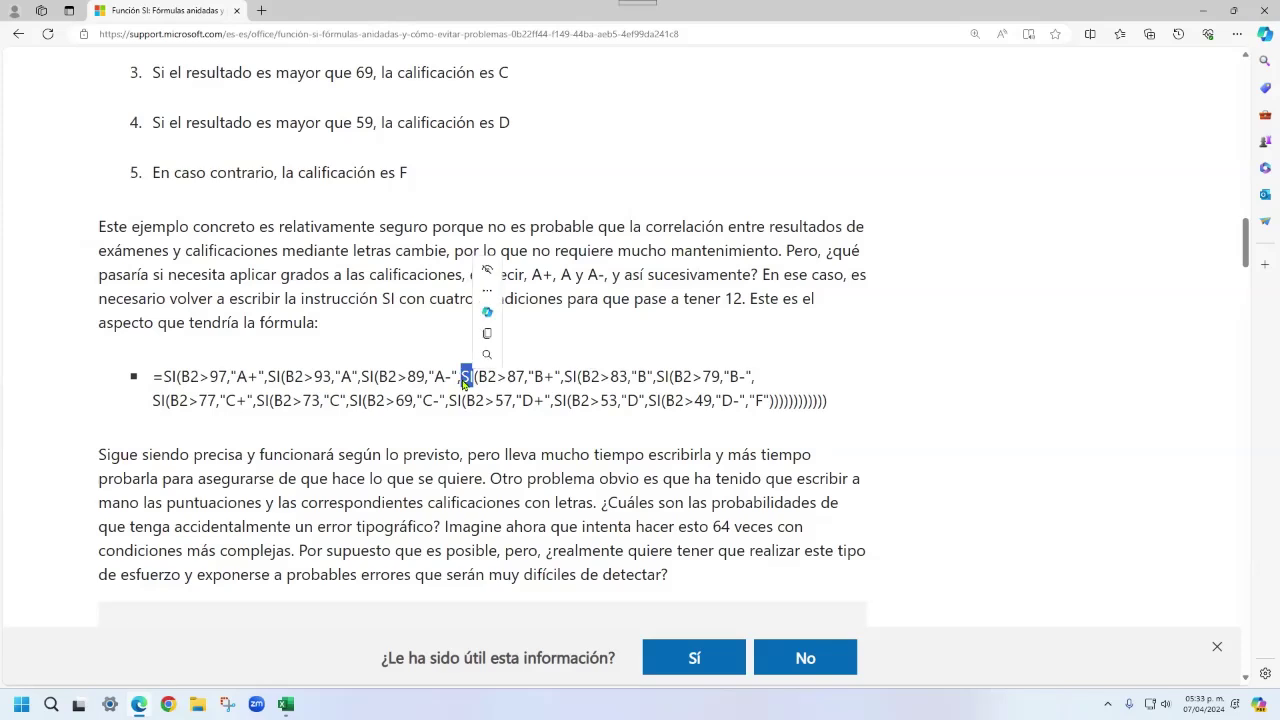
pyautogui.click(369, 375)
pyautogui.moveTo(376, 377); pyautogui.dragTo(361, 377)
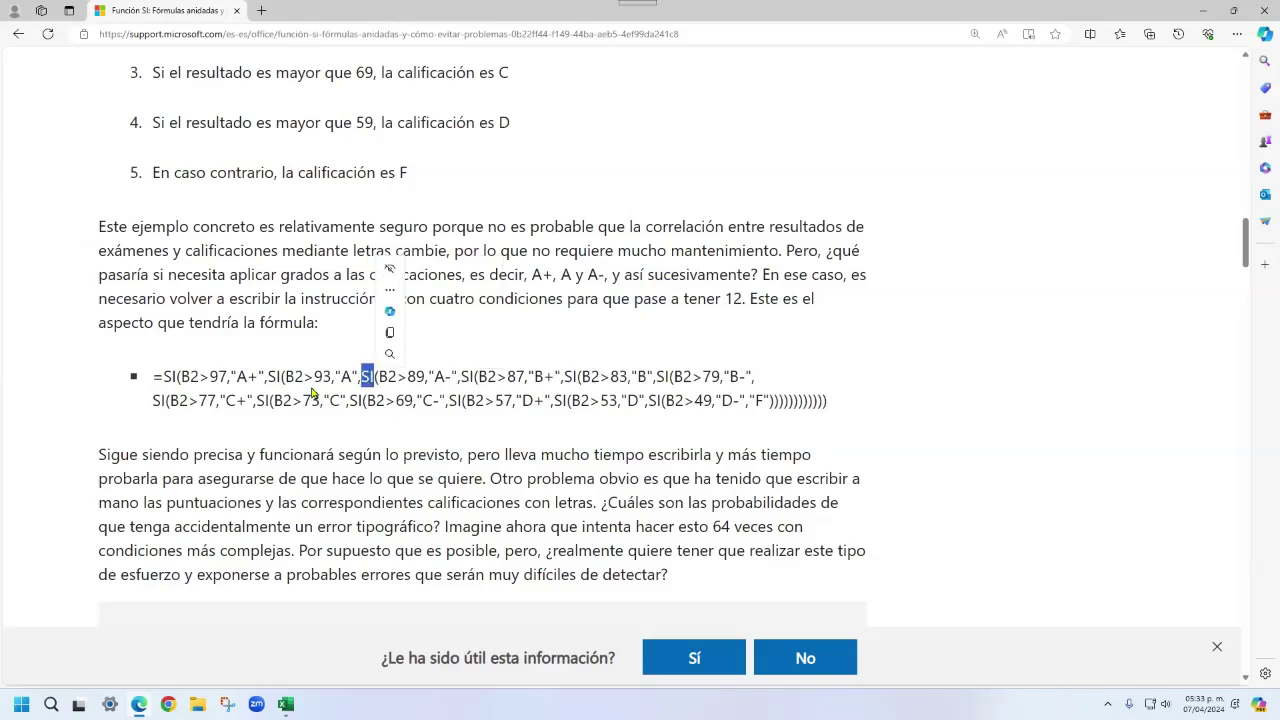
pyautogui.moveTo(282, 377); pyautogui.dragTo(266, 378)
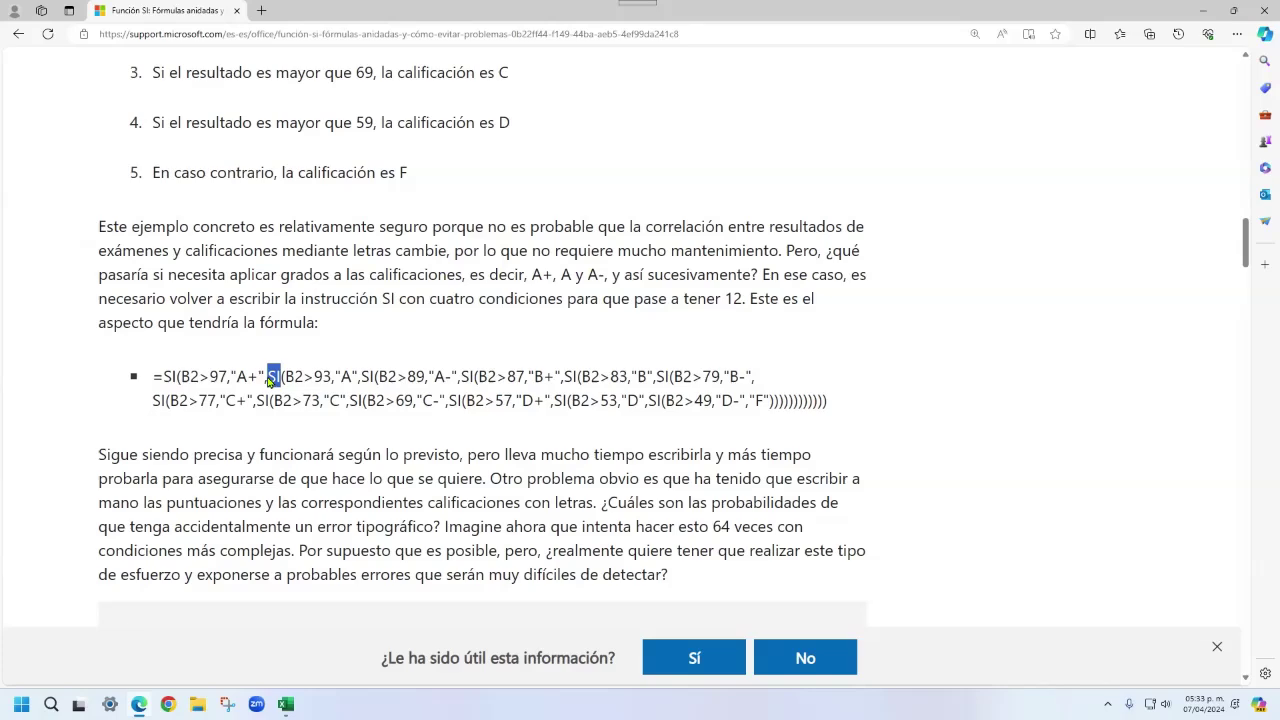
# - Return from the nested formulas article to the SI function article and review its introduction and first example
pyautogui.scroll(-2, 269, 380)
pyautogui.scroll(10, 269, 380)
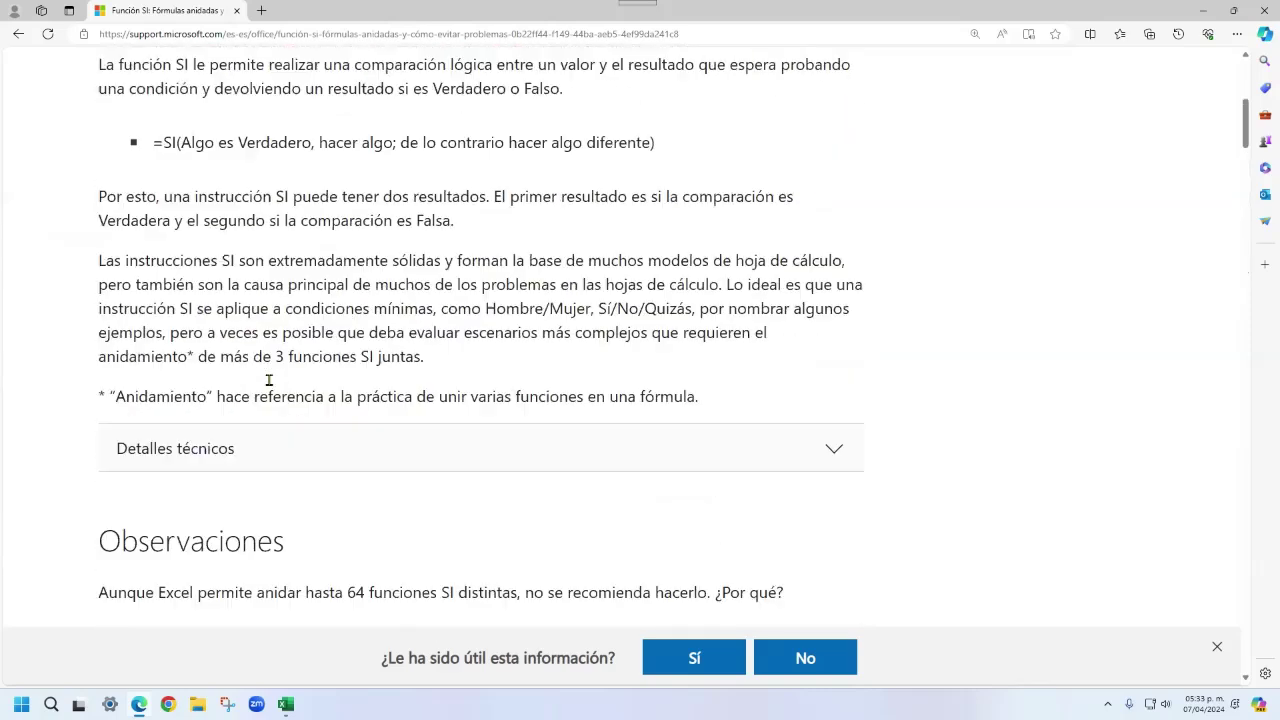
pyautogui.scroll(5, 269, 380)
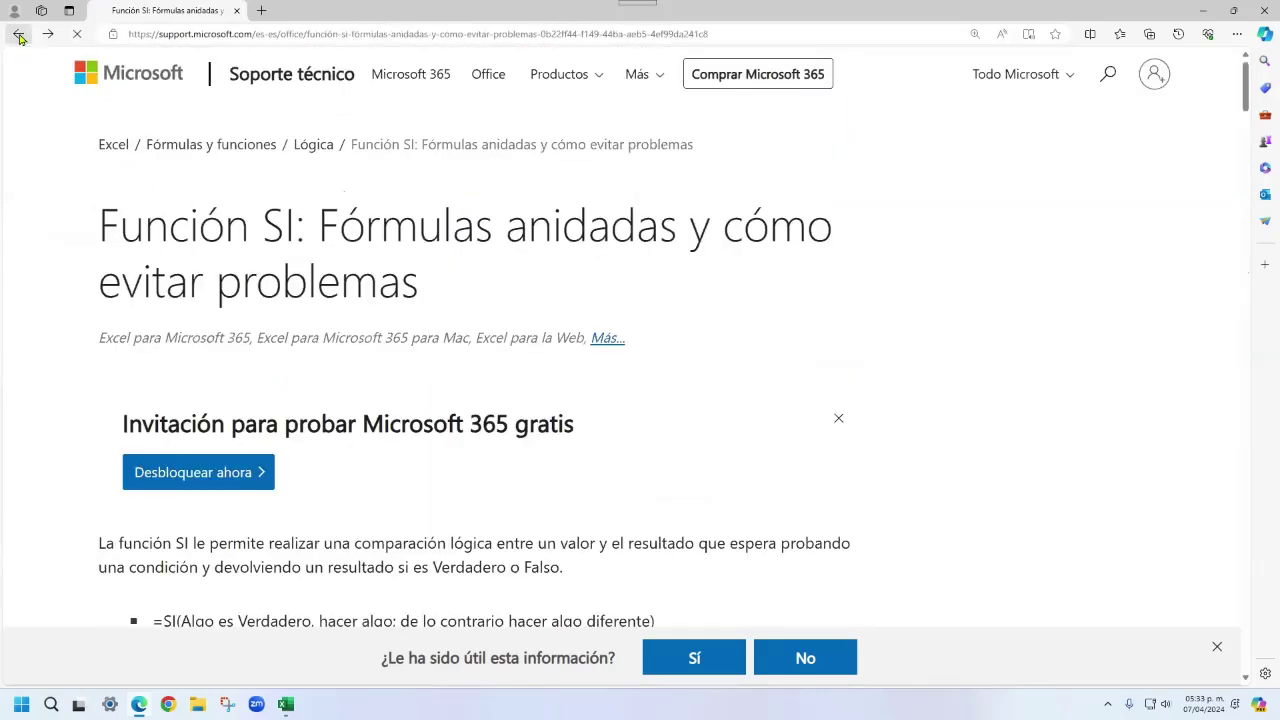
pyautogui.click(18, 33)
pyautogui.scroll(10, 726, 297)
pyautogui.scroll(15, 659, 334)
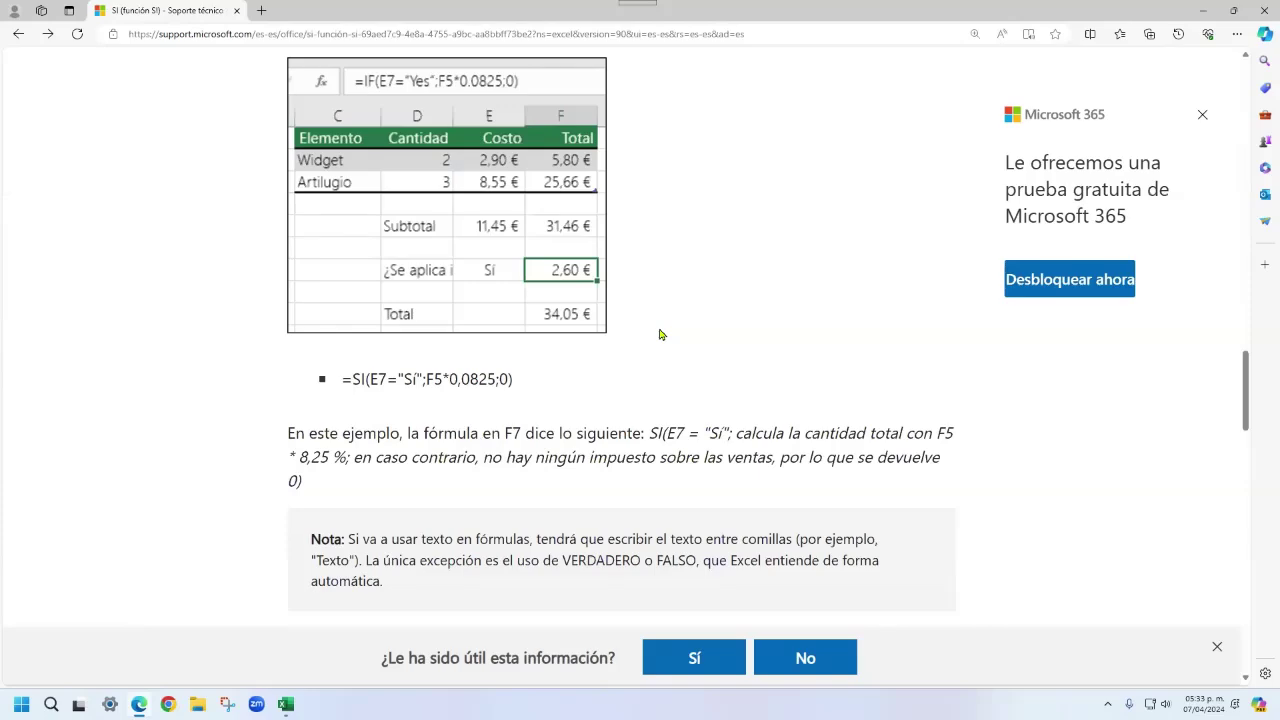
pyautogui.scroll(3, 659, 330)
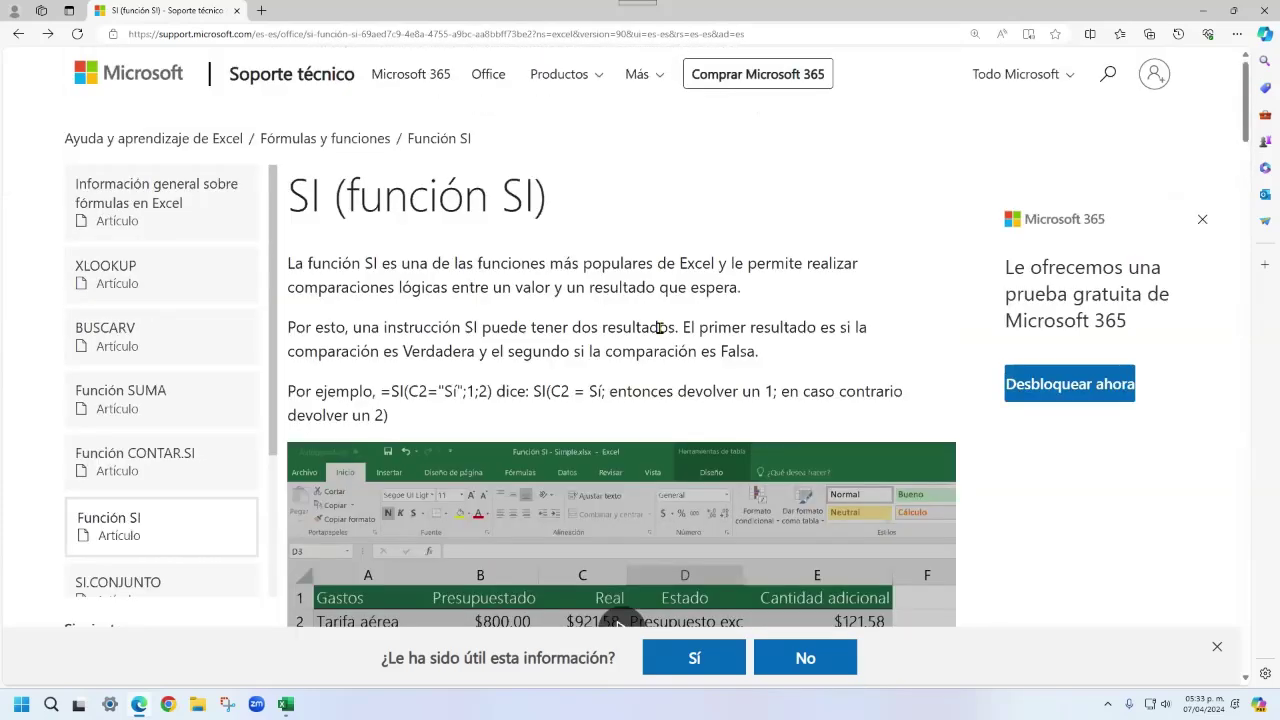
pyautogui.scroll(-2, 640, 325)
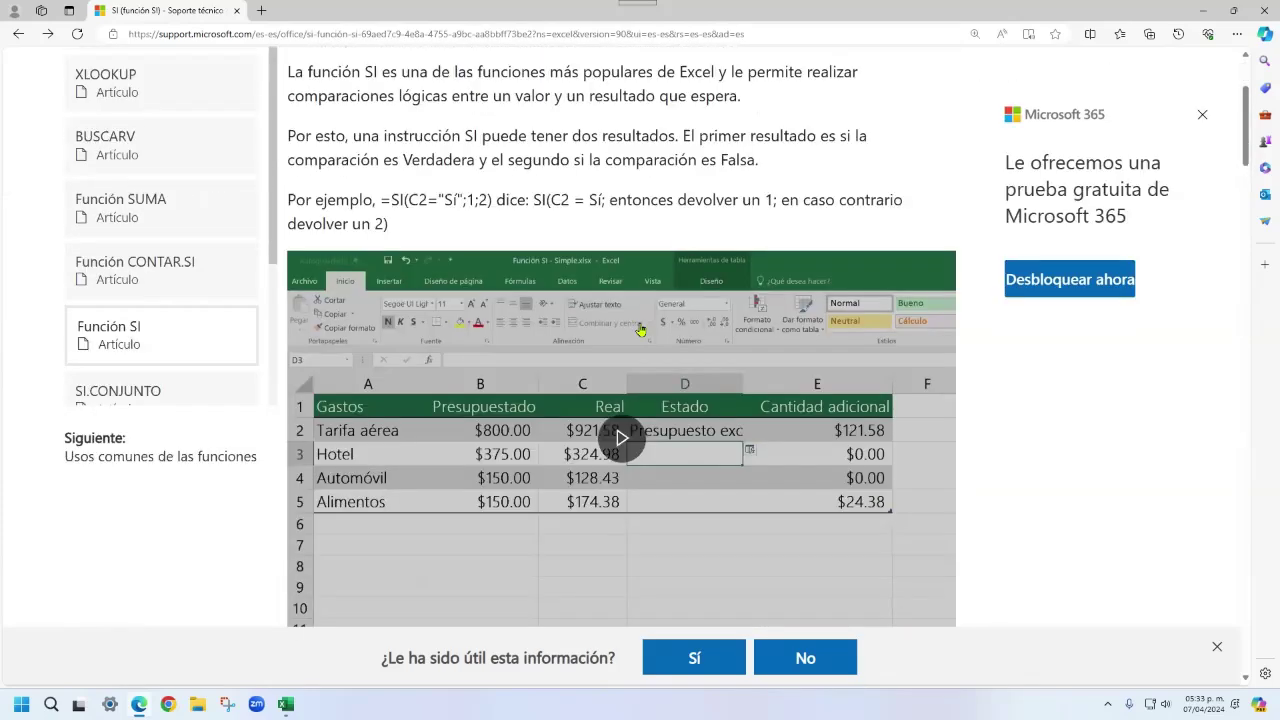
pyautogui.scroll(1, 641, 330)
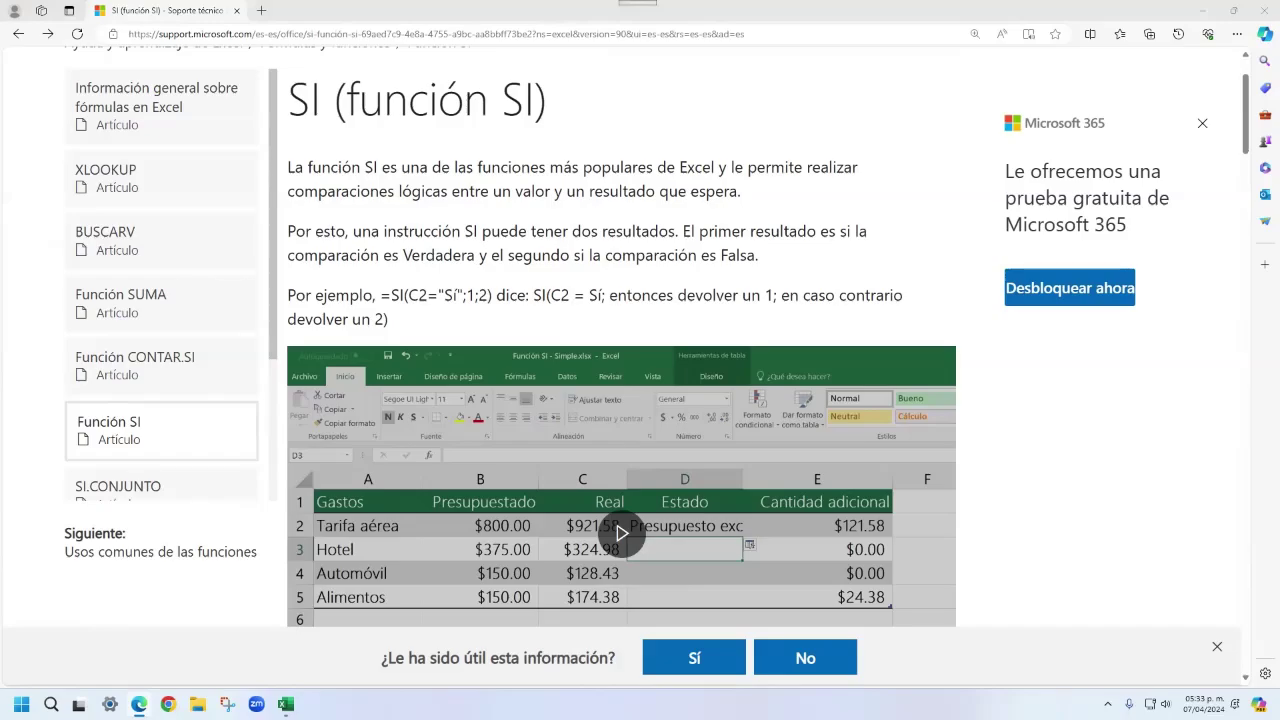
# - Switch to Excel, reopen the SI help article in the browser from there, and expand the article's Sintaxis section
pyautogui.hotkey('alt', 'Tab')
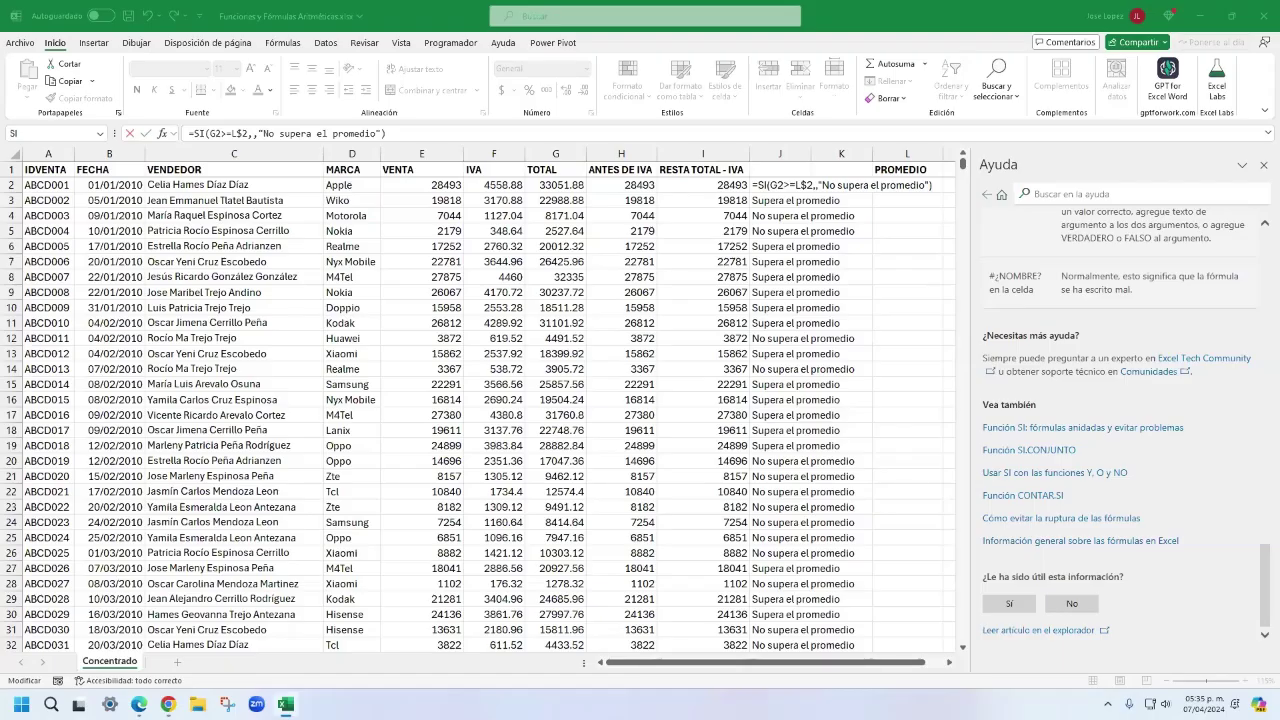
pyautogui.click(1263, 563)
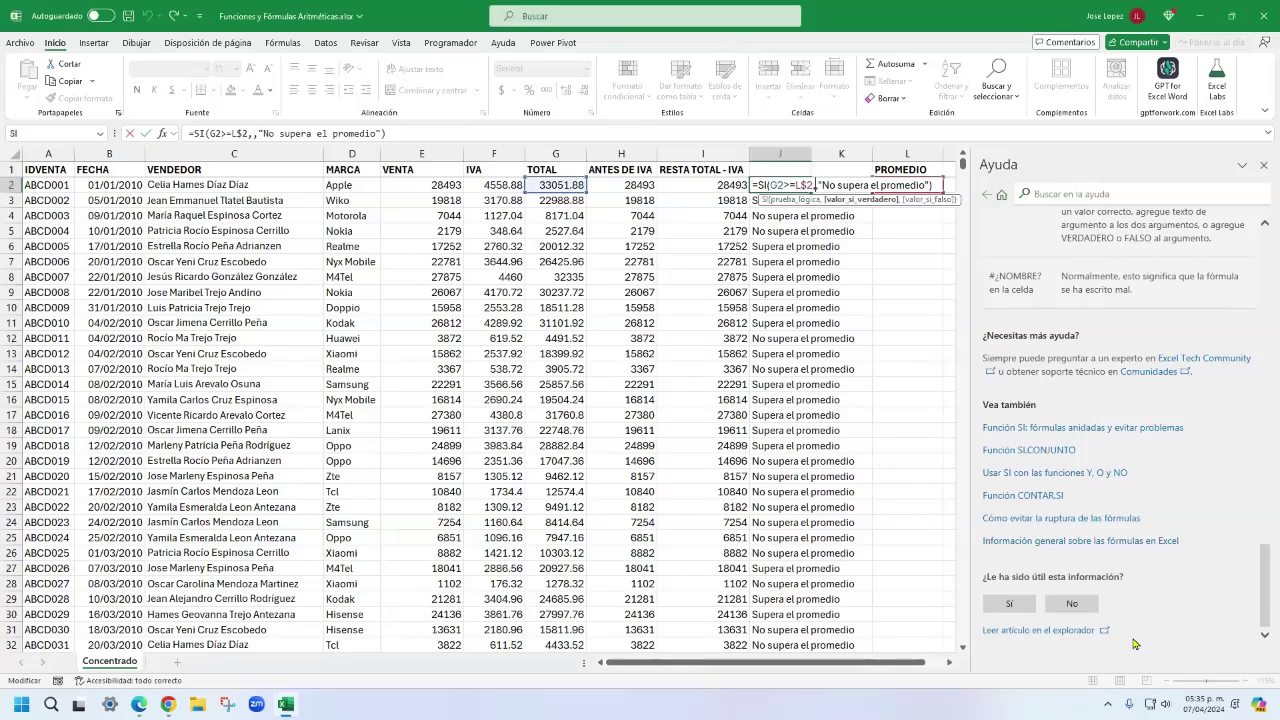
pyautogui.click(1021, 634)
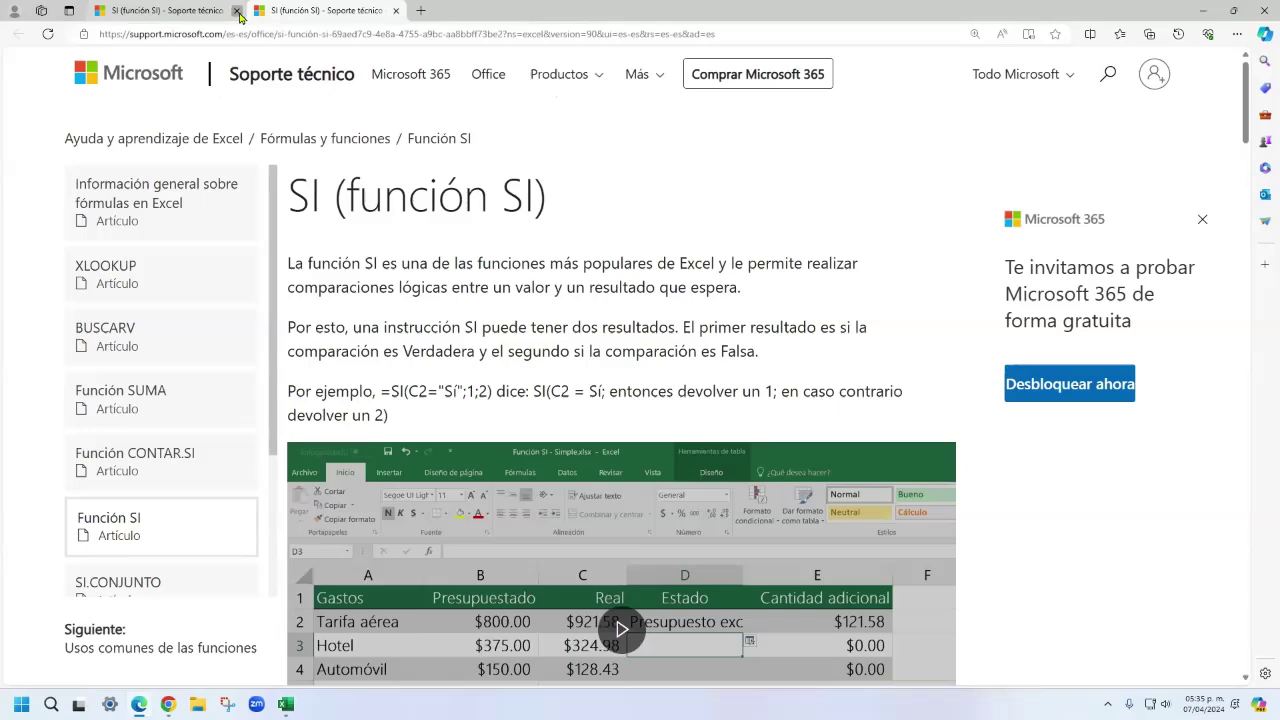
pyautogui.scroll(-5, 509, 247)
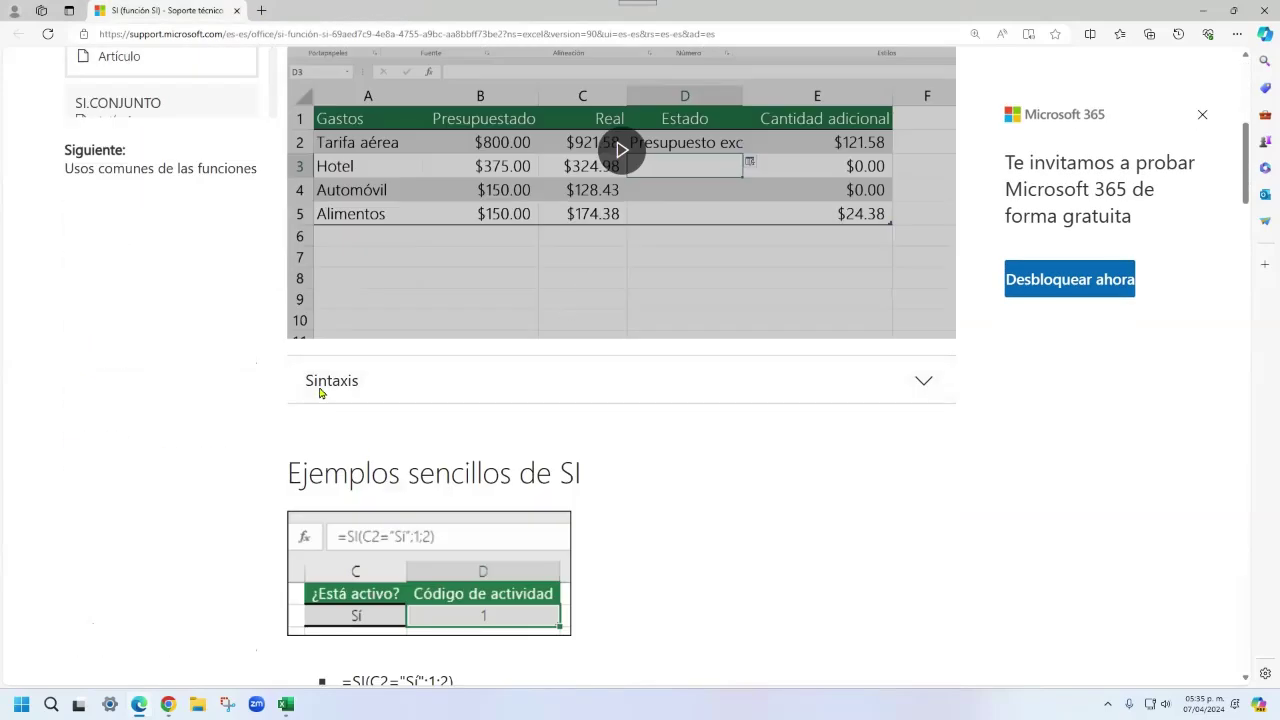
pyautogui.click(923, 382)
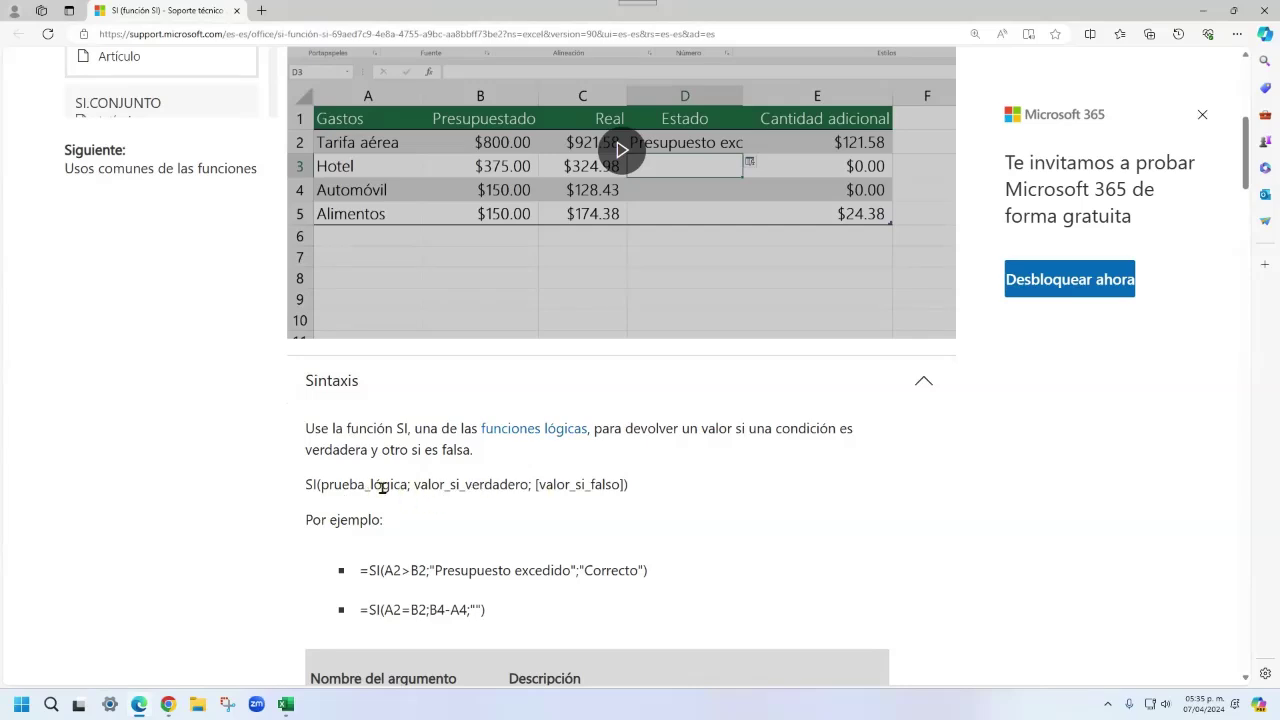
# - Examine the SI syntax and argument table, highlighting whether valor_si_verdadero and valor_si_falso are required or optional
pyautogui.moveTo(413, 485); pyautogui.dragTo(703, 484)
pyautogui.scroll(-3, 703, 484)
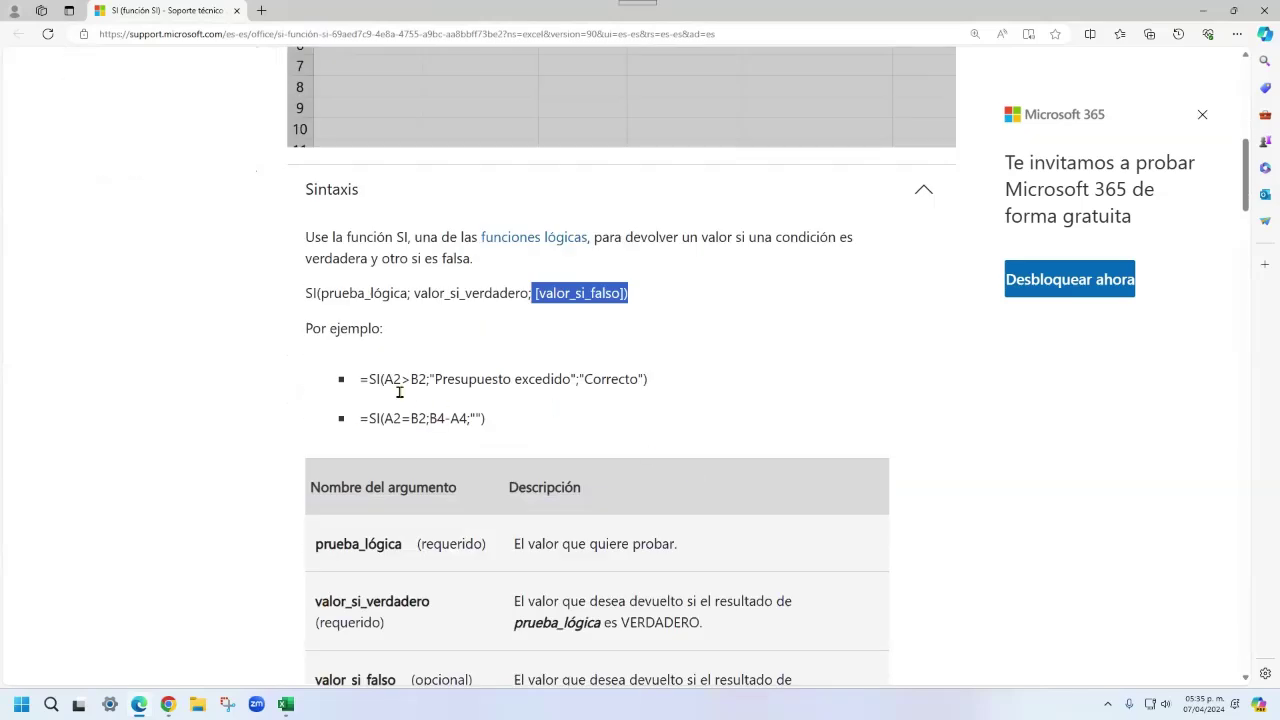
pyautogui.scroll(-1, 455, 322)
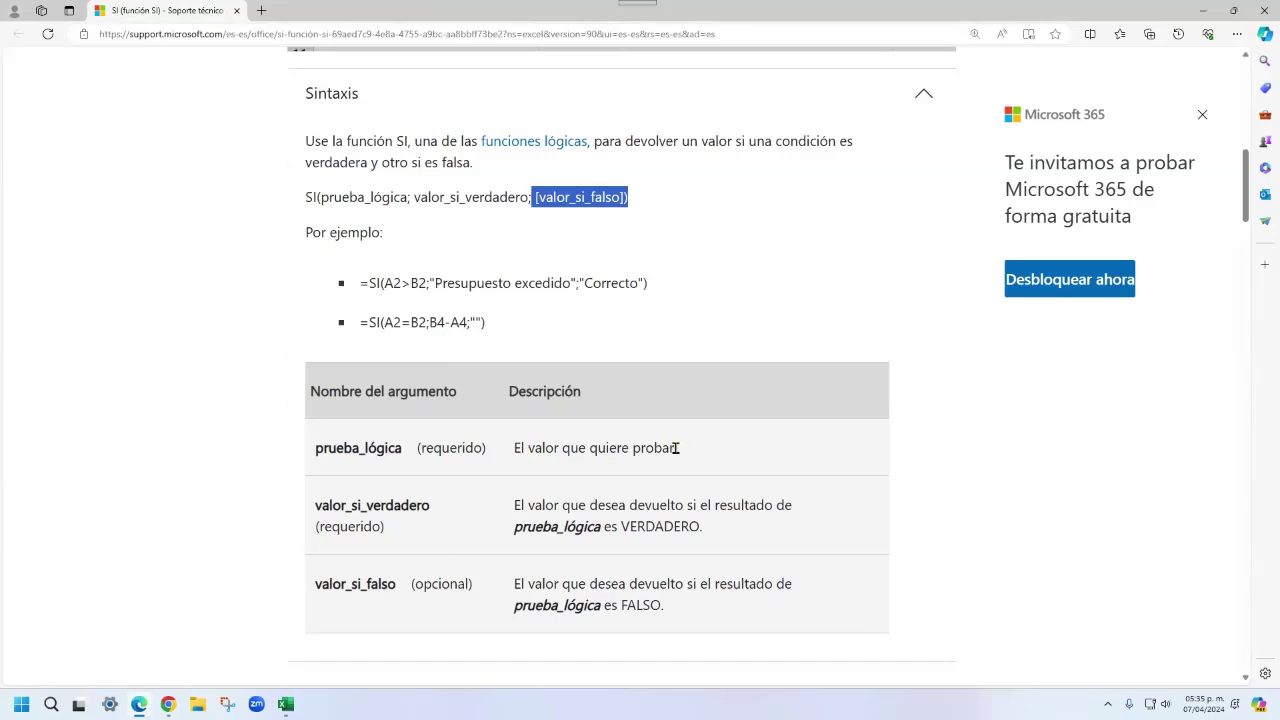
pyautogui.moveTo(384, 526); pyautogui.dragTo(310, 541)
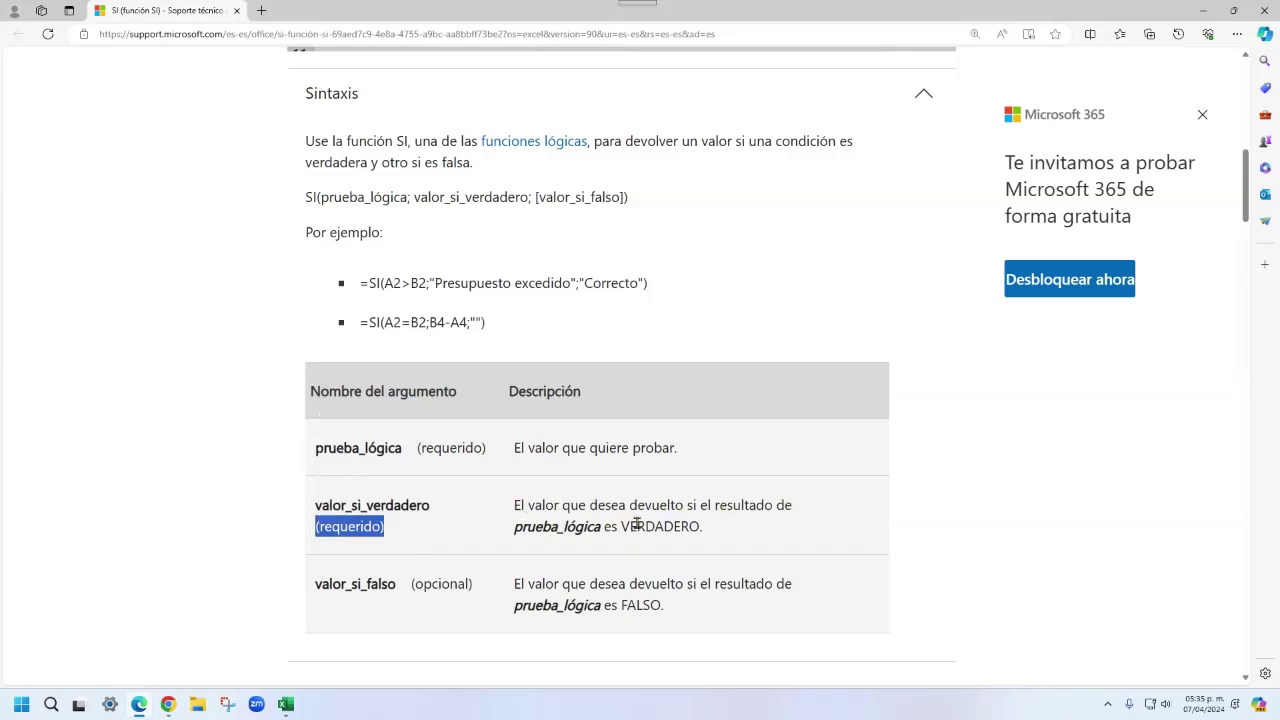
pyautogui.click(392, 586)
pyautogui.moveTo(319, 585); pyautogui.dragTo(466, 585)
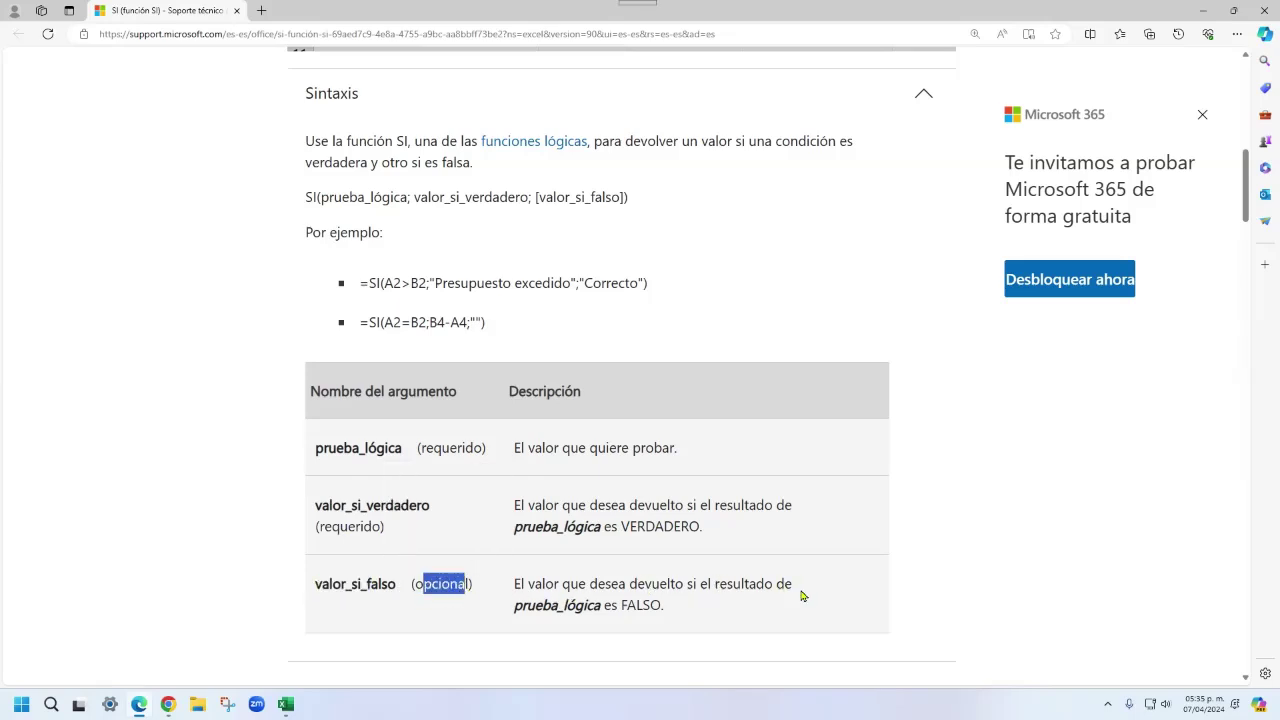
# - Close the browser help article and Excel's help pane, and commit J2's SI formula with its valor_si_verdadero argument empty
pyautogui.click(1265, 10)
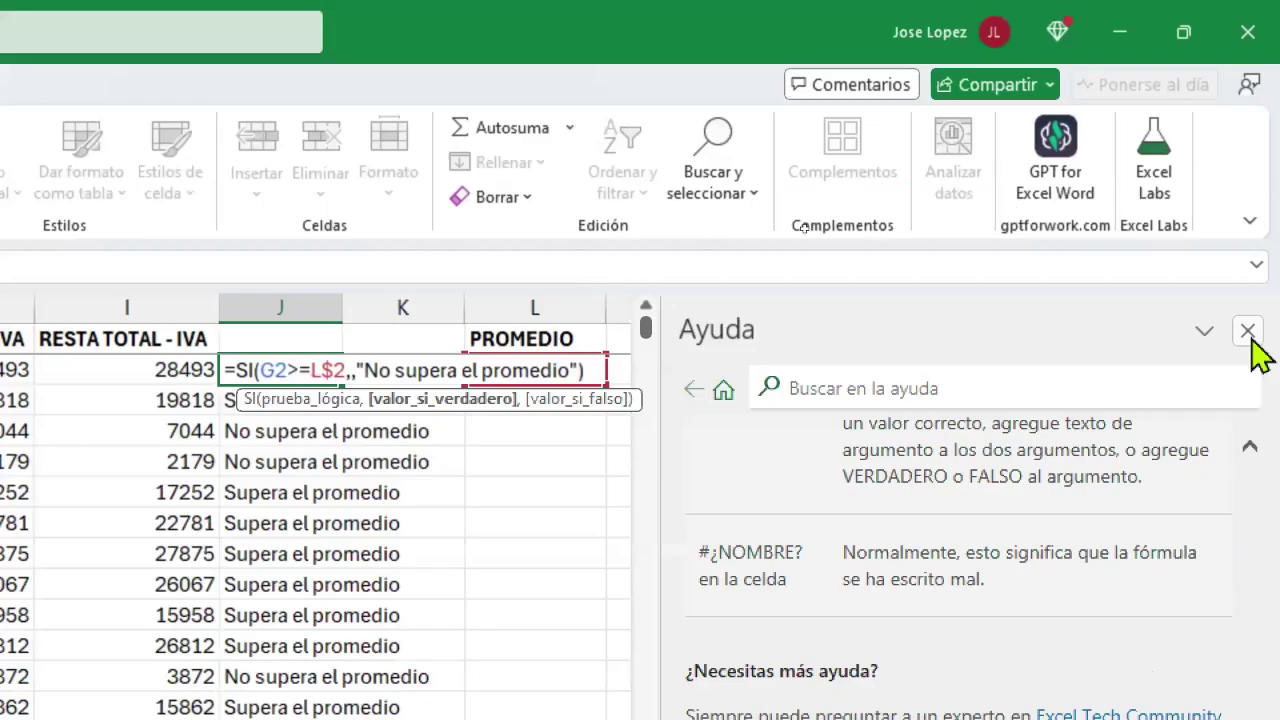
pyautogui.click(1247, 331)
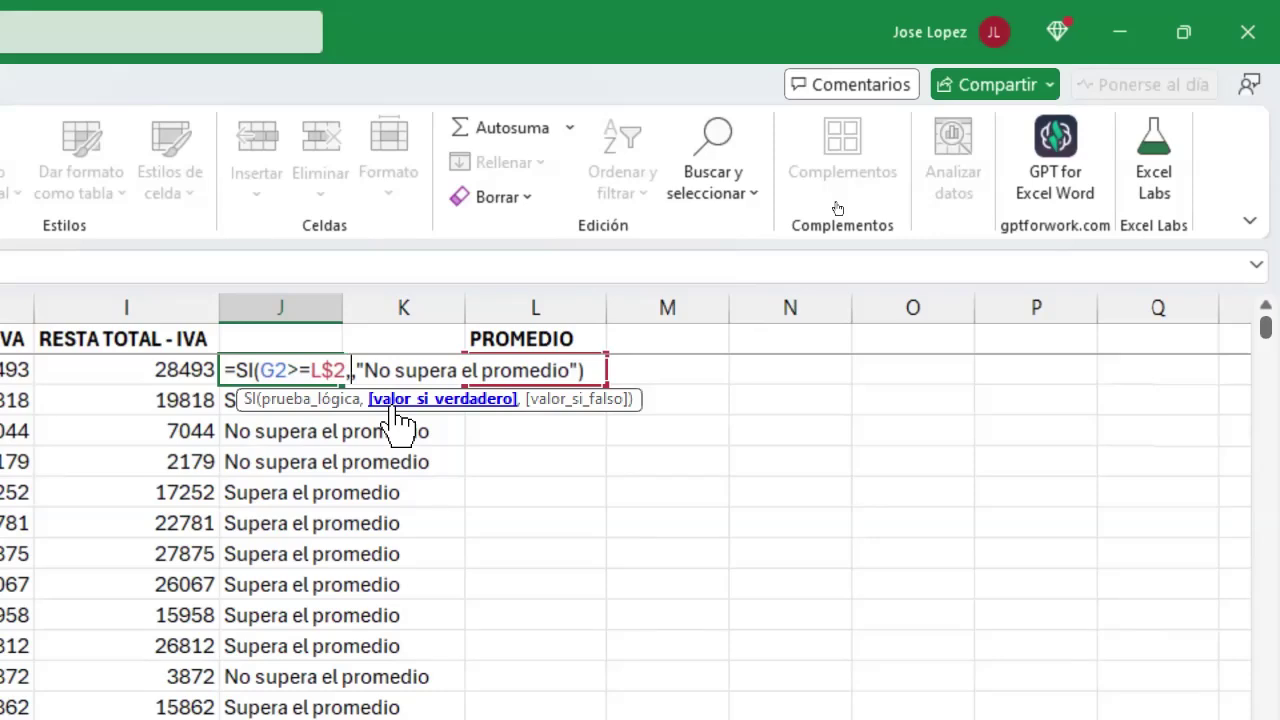
pyautogui.hotkey('ctrl', 'Return')
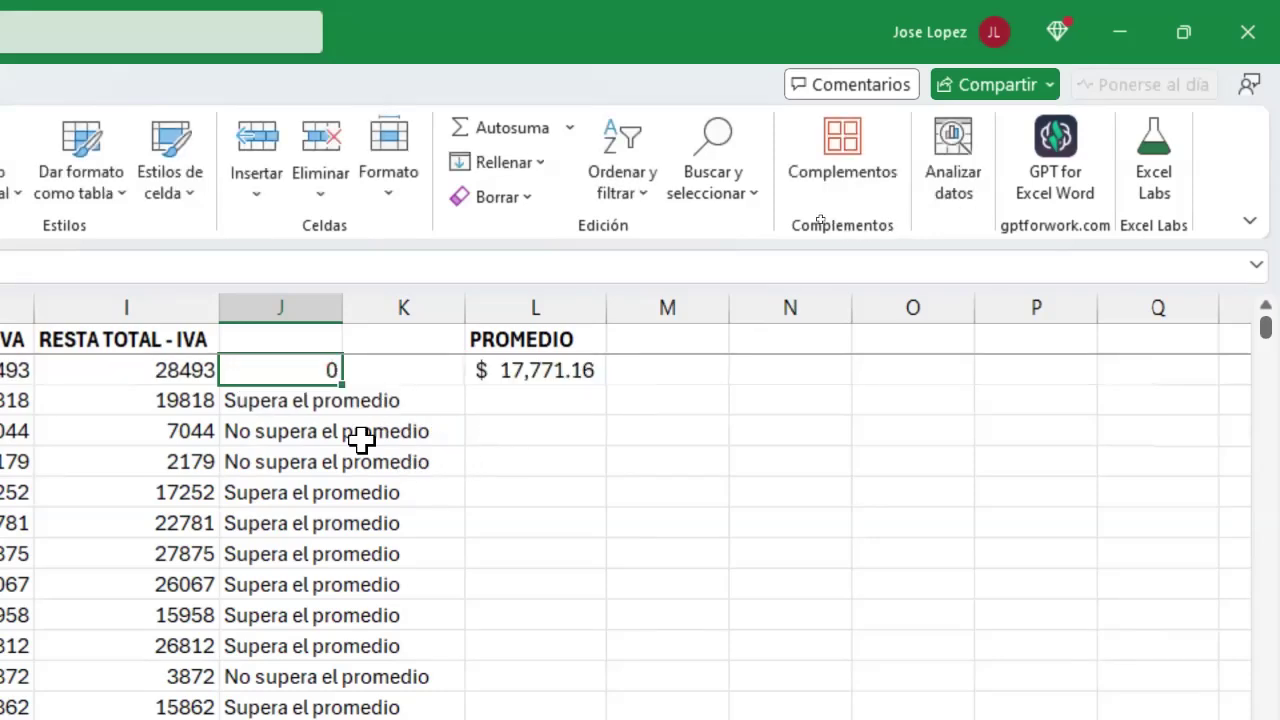
# - Restore "Supera el promedio" as the valor_si_verdadero argument of the SI formula in J2
pyautogui.doubleClick(284, 370)
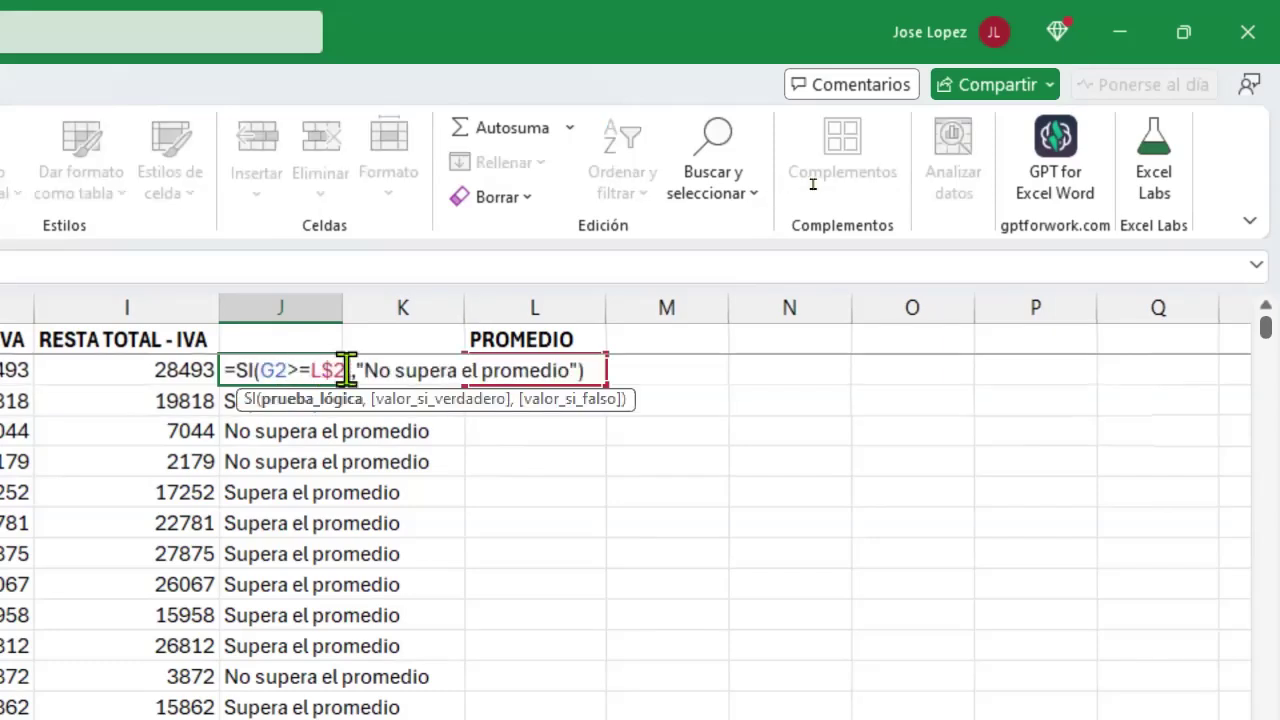
pyautogui.click(352, 370)
pyautogui.write(',')
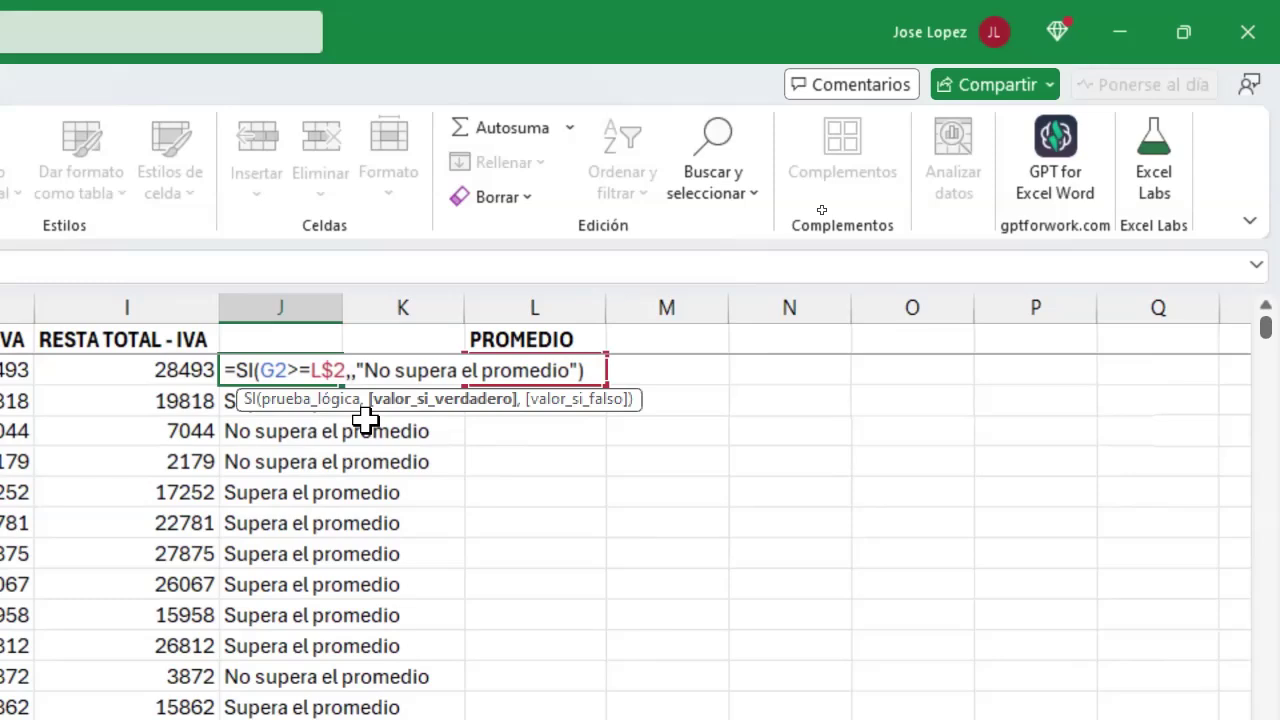
pyautogui.write('""')
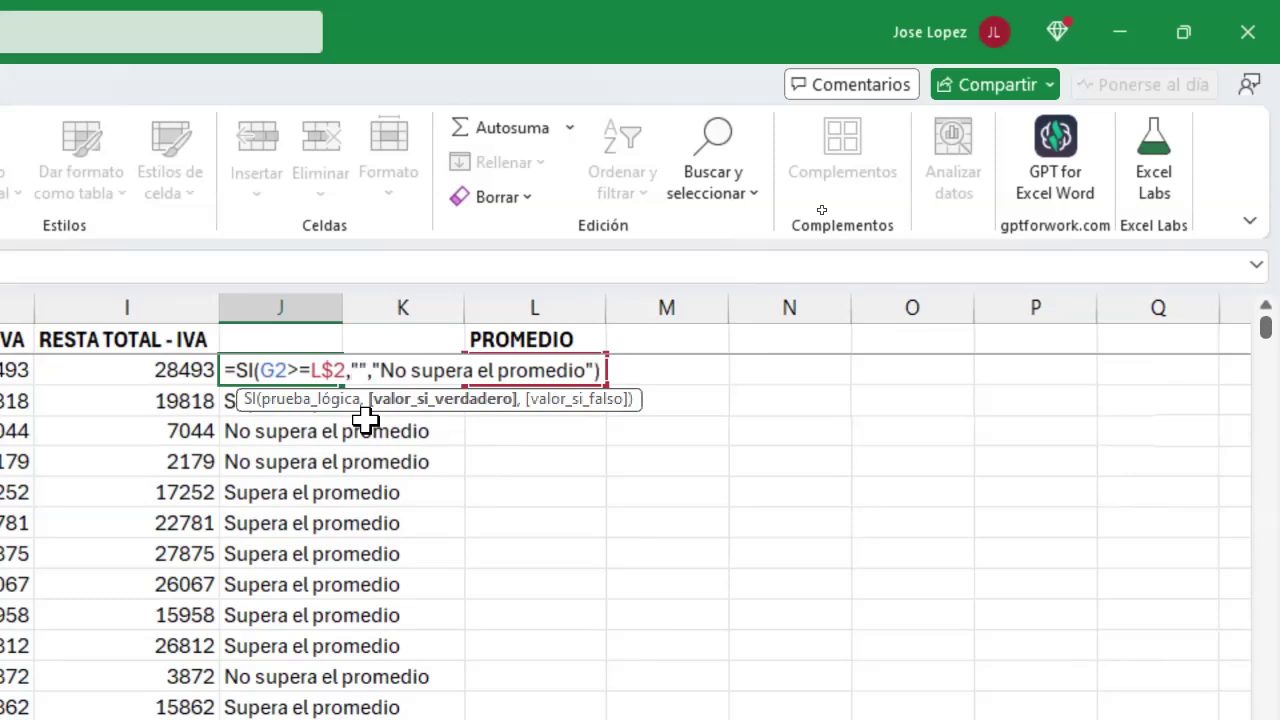
pyautogui.write('Super')
pyautogui.write('a el promedio')
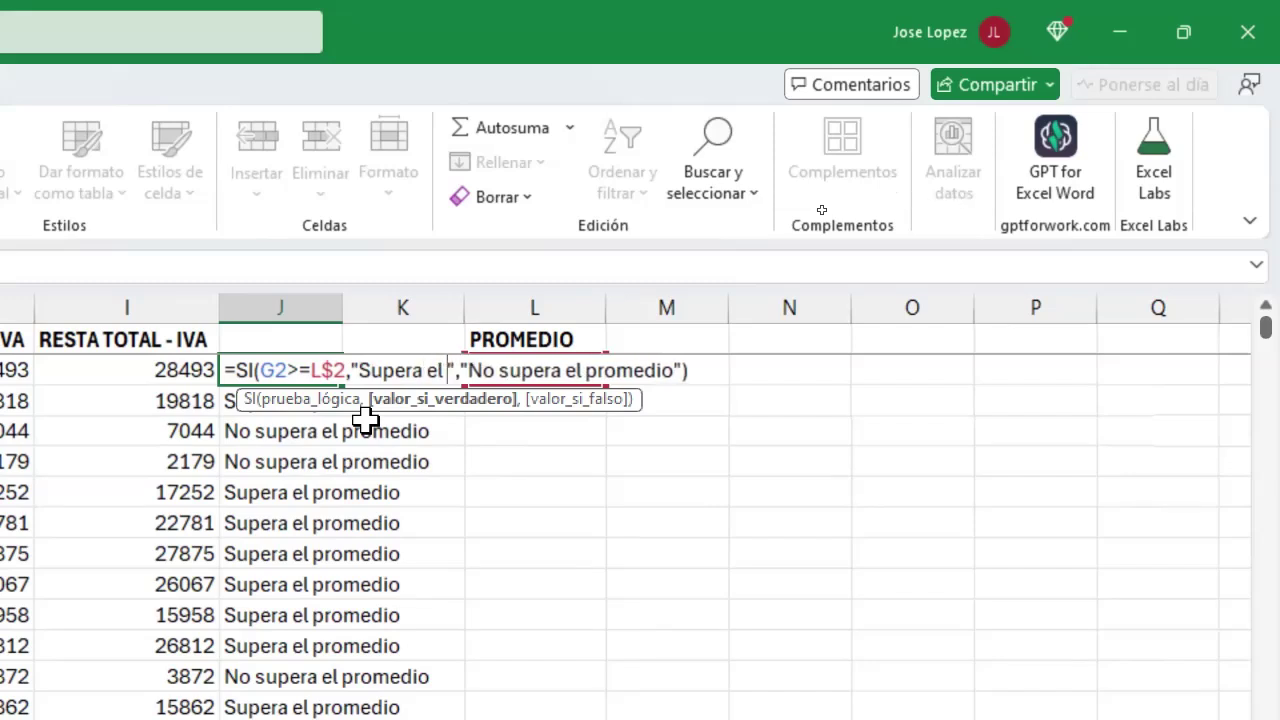
pyautogui.press('Return')
pyautogui.press('Up')
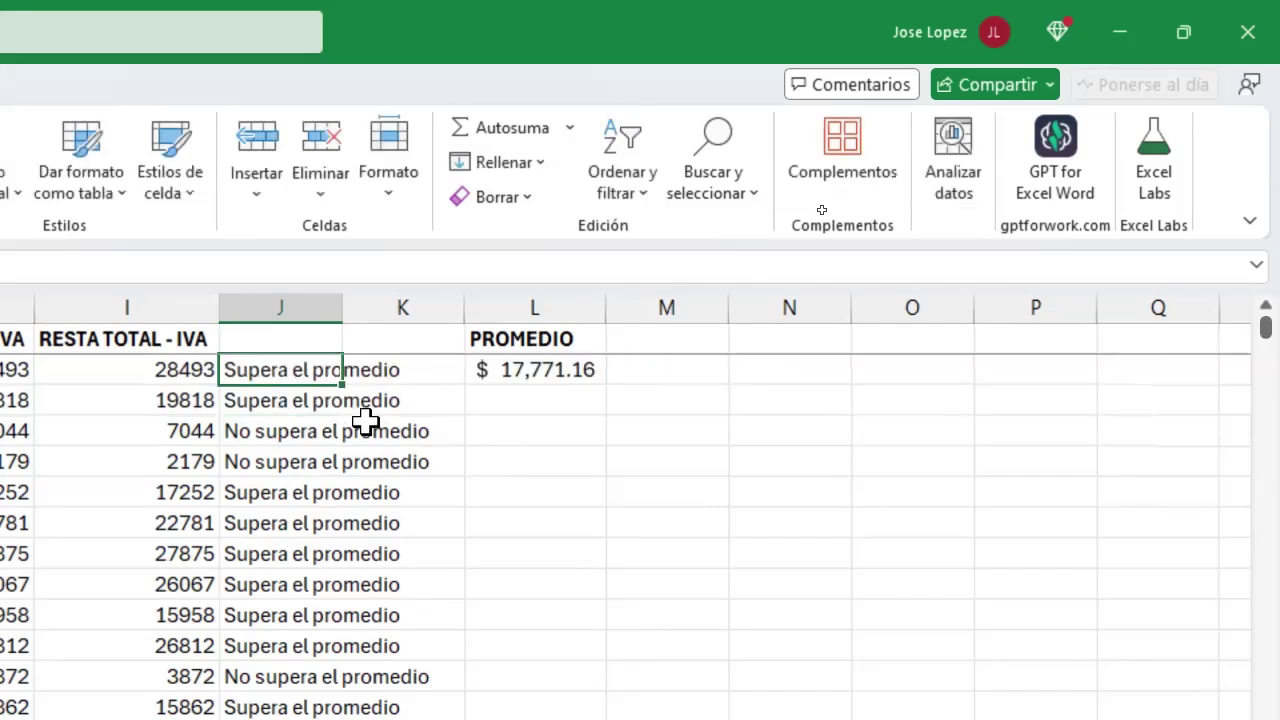
# - Remove the "No supera el promedio" argument and its preceding comma from the SI formula in J4
pyautogui.click(289, 431)
pyautogui.doubleClick(289, 431)
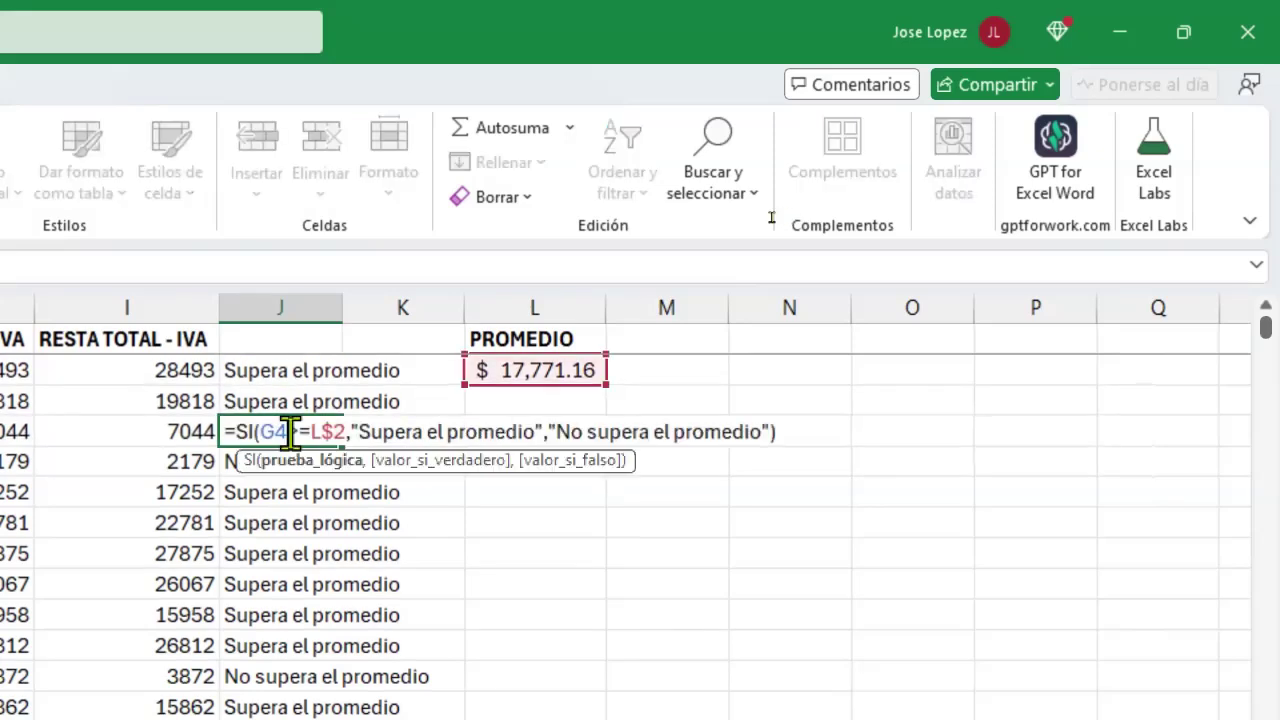
pyautogui.moveTo(547, 423); pyautogui.dragTo(762, 431)
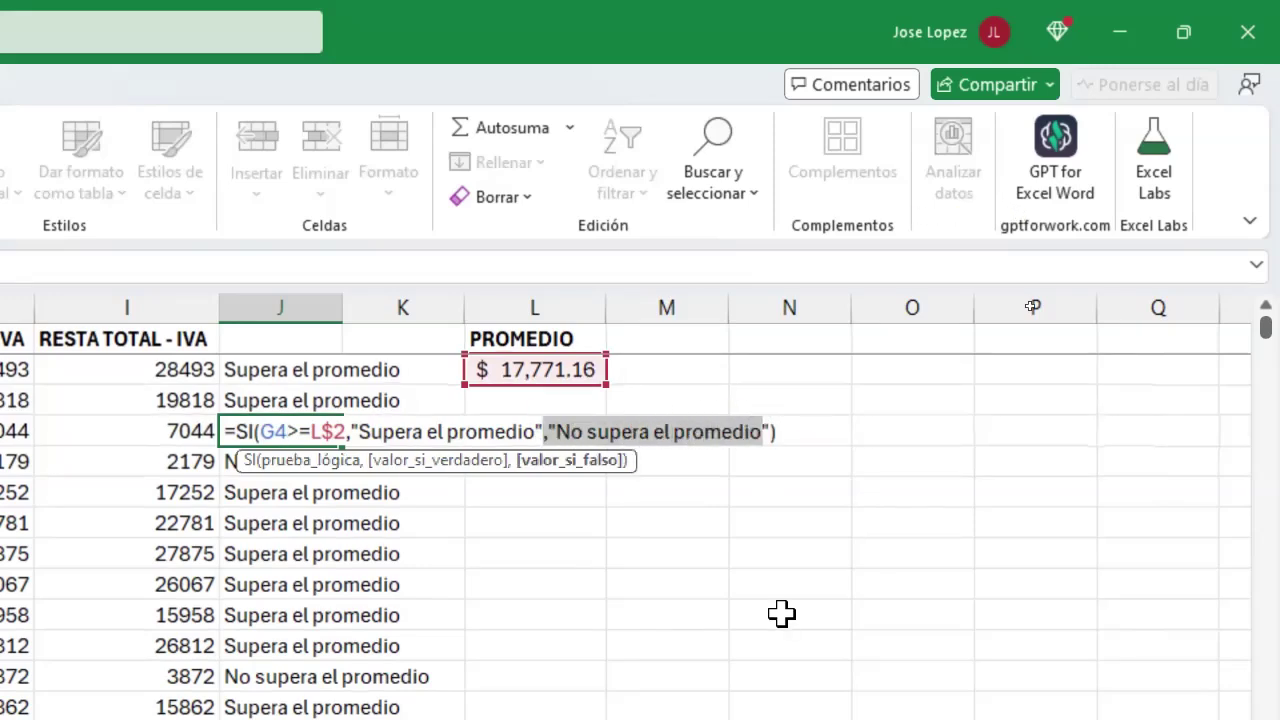
pyautogui.press('BackSpace')
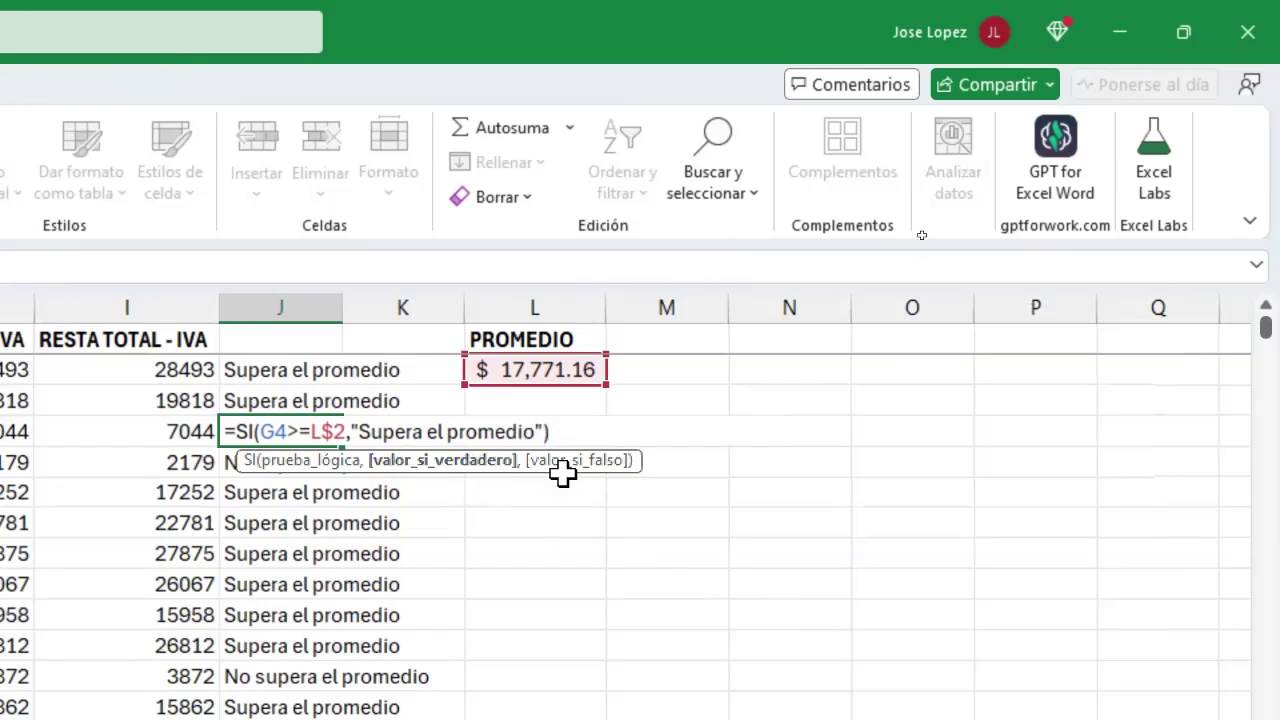
pyautogui.press('Return')
pyautogui.press('Up')
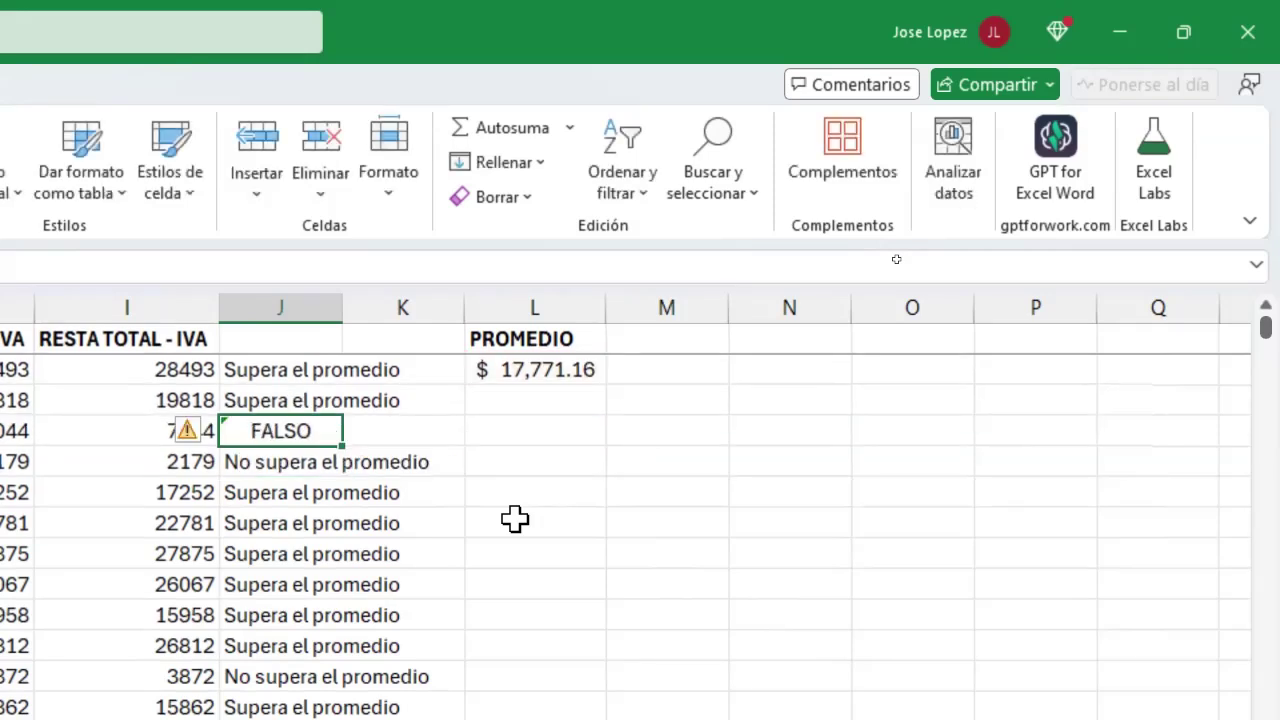
# - Add a comma after "Supera el promedio" in J4's formula, leaving the valor_si_falso argument empty
pyautogui.doubleClick(286, 433)
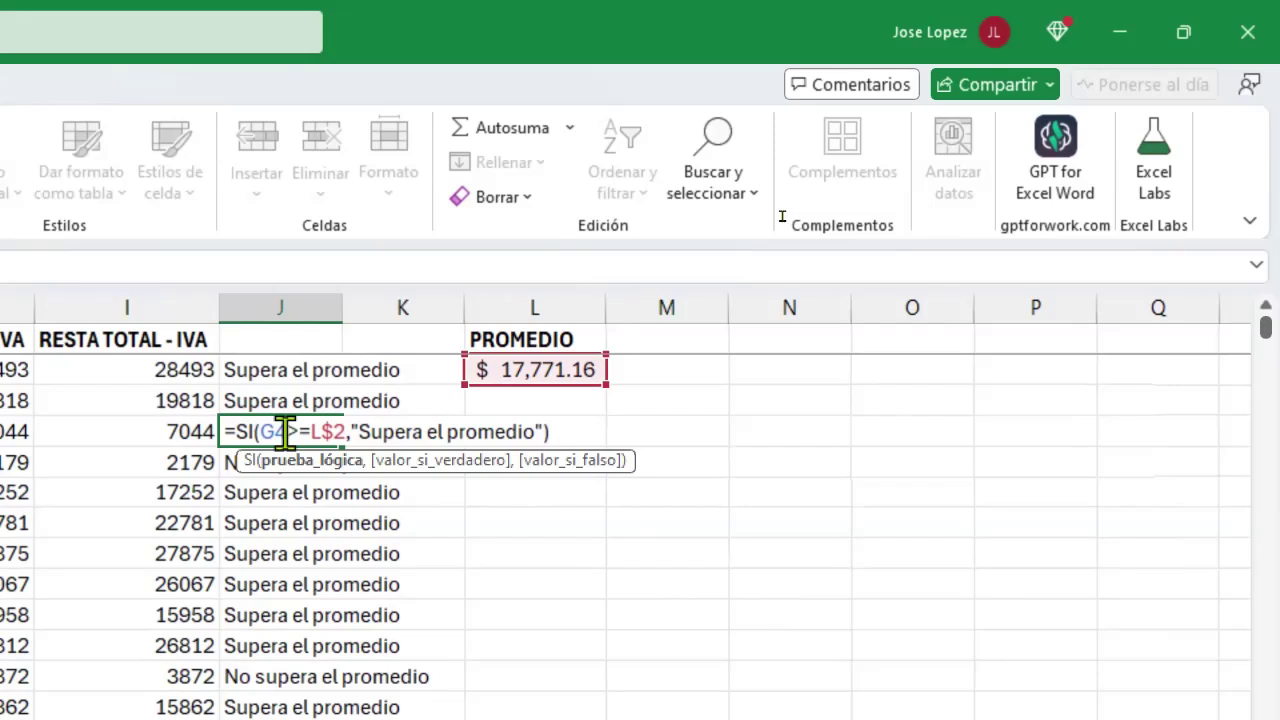
pyautogui.click(541, 431)
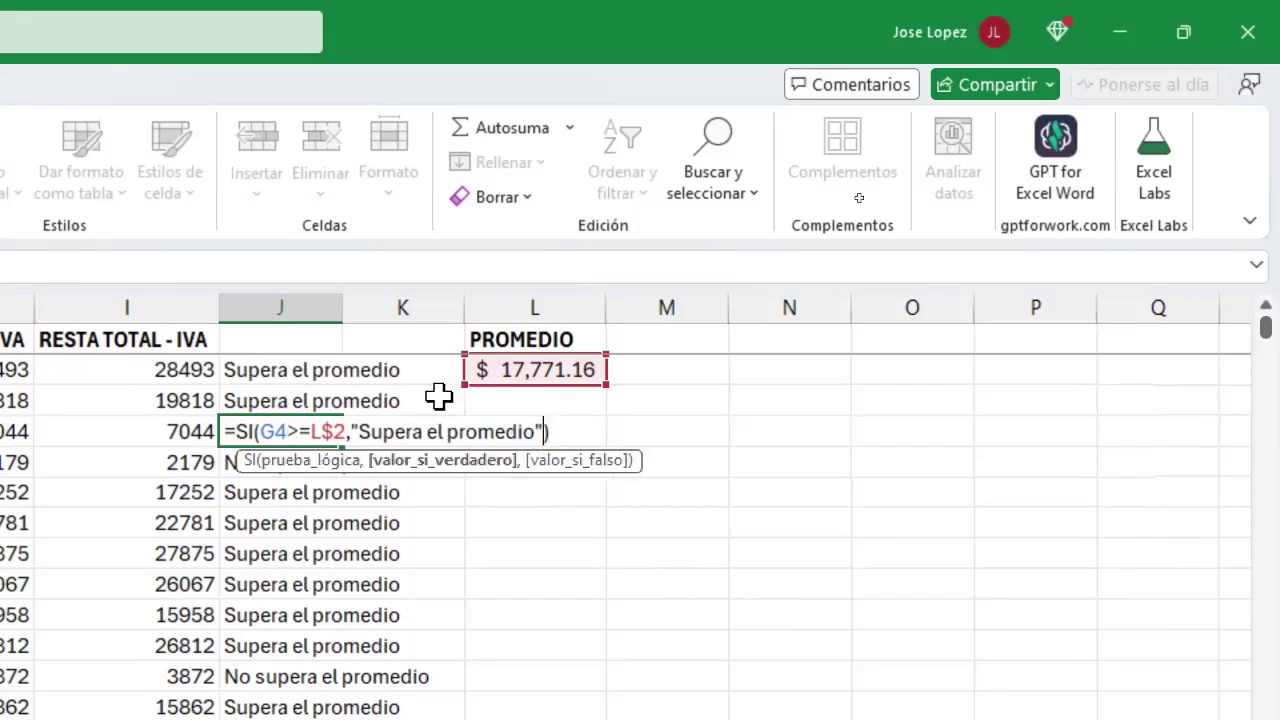
pyautogui.write(',')
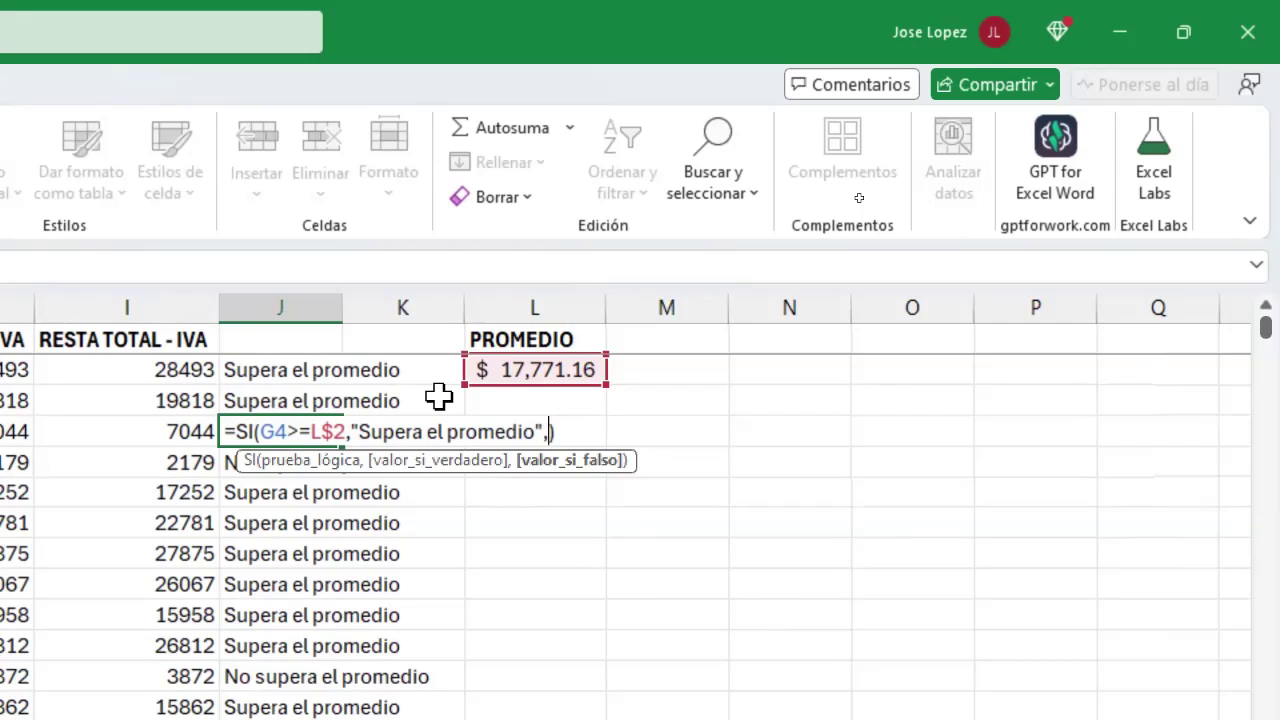
pyautogui.press('Return')
pyautogui.press('Up')
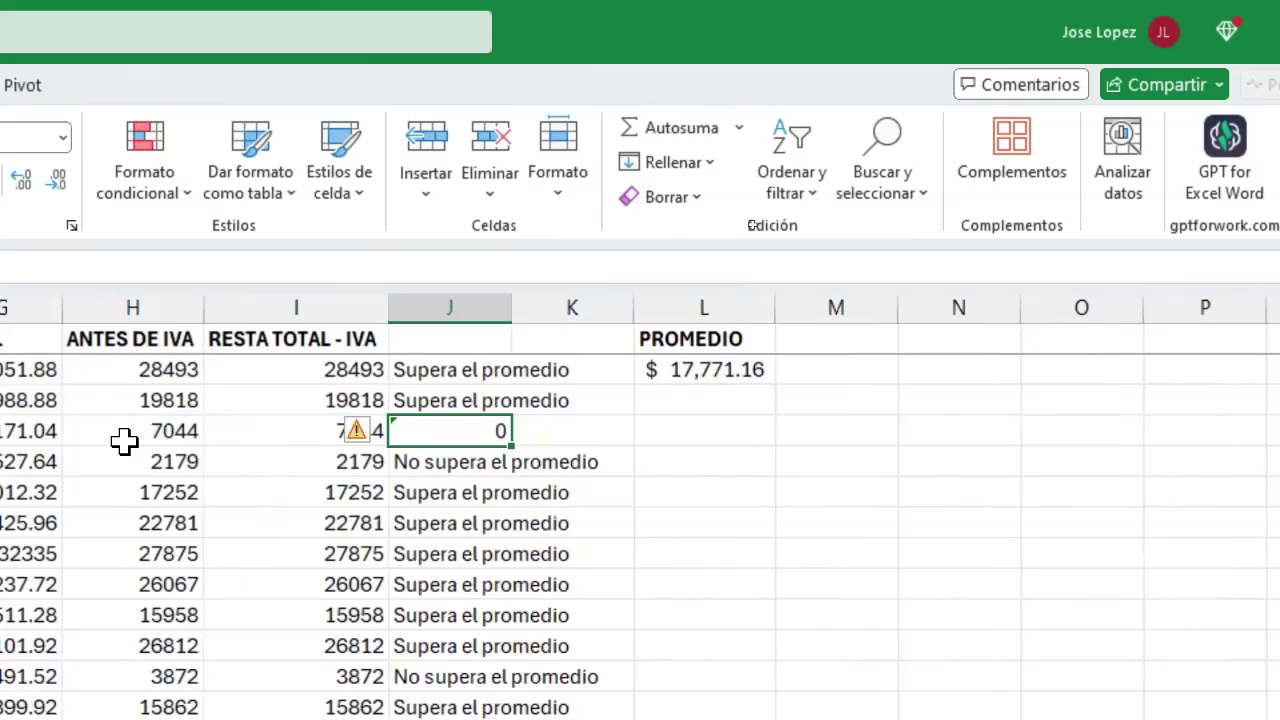
# - Inspect the prueba_lógica and valor_si_falso arguments of J4's SI formula without changing it
pyautogui.doubleClick(692, 434)
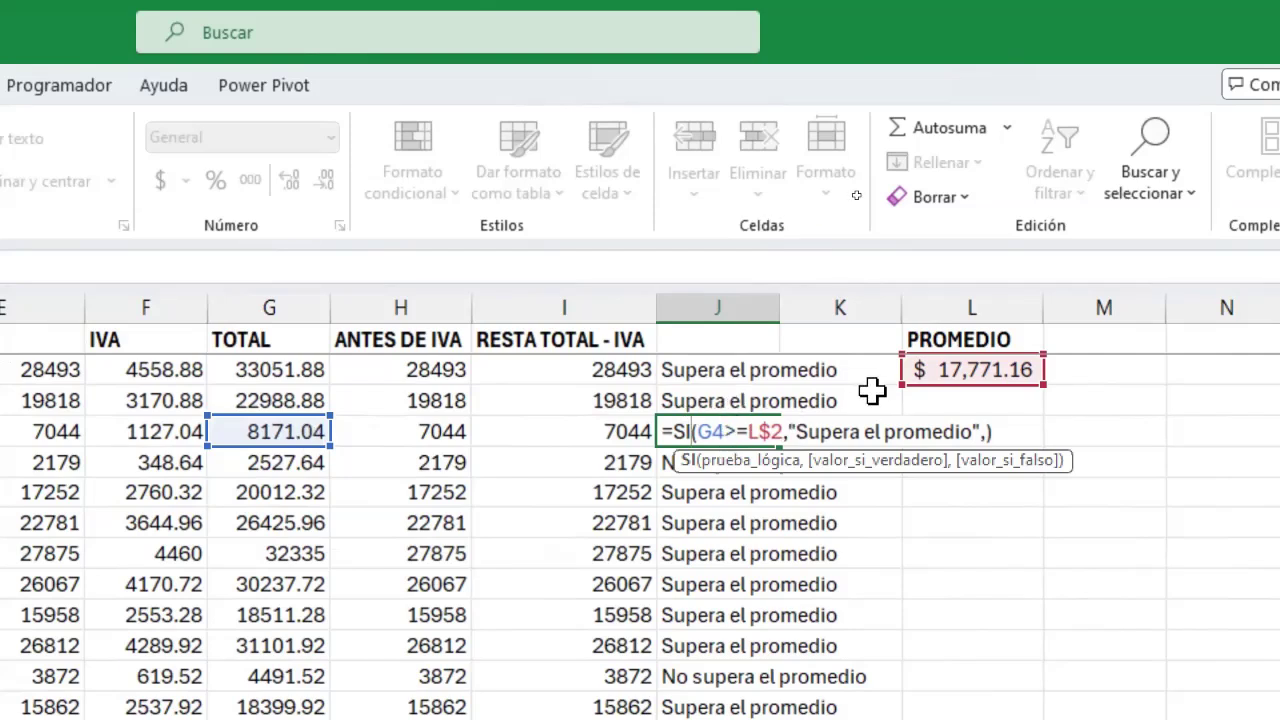
pyautogui.click(752, 462)
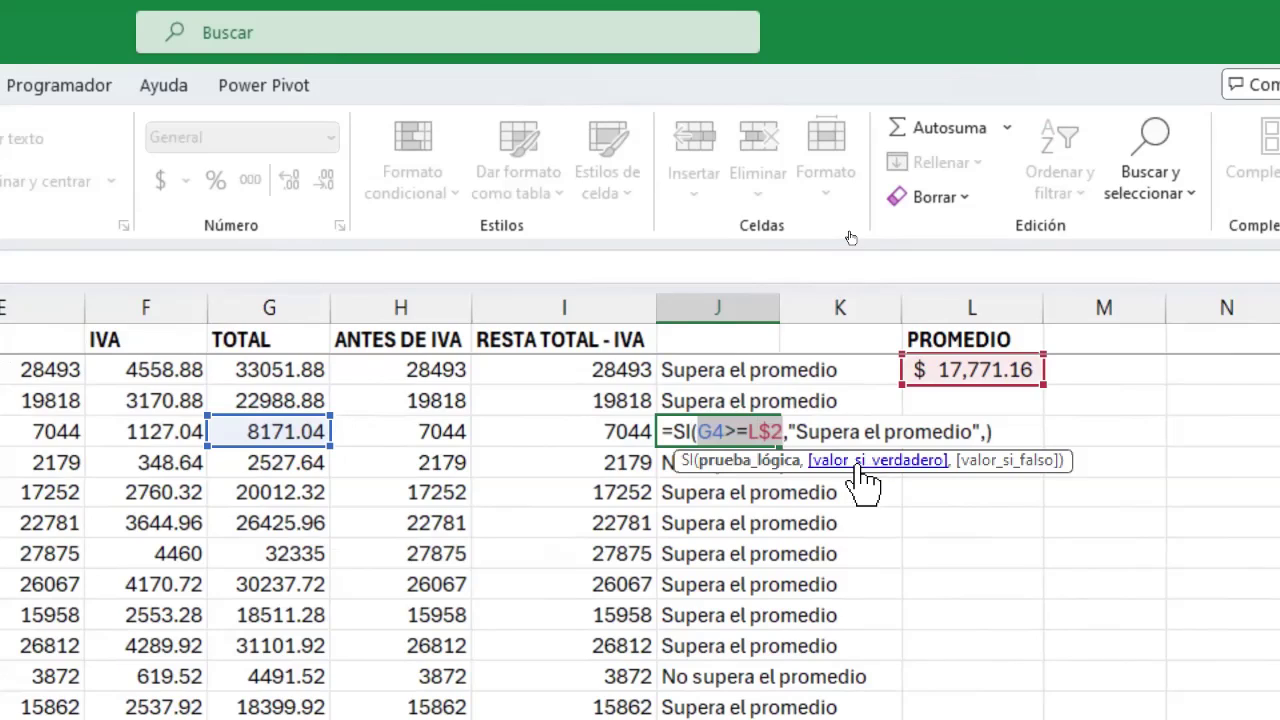
pyautogui.click(990, 461)
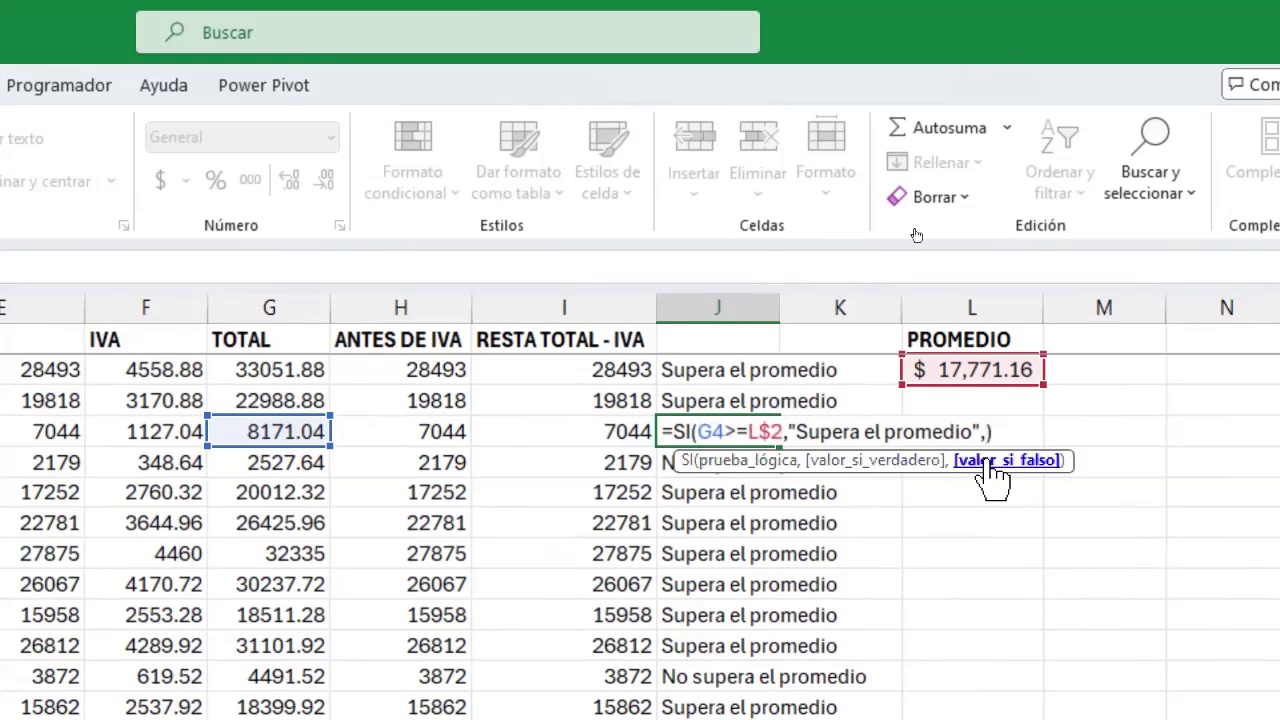
pyautogui.press('Return')
pyautogui.press('Up')
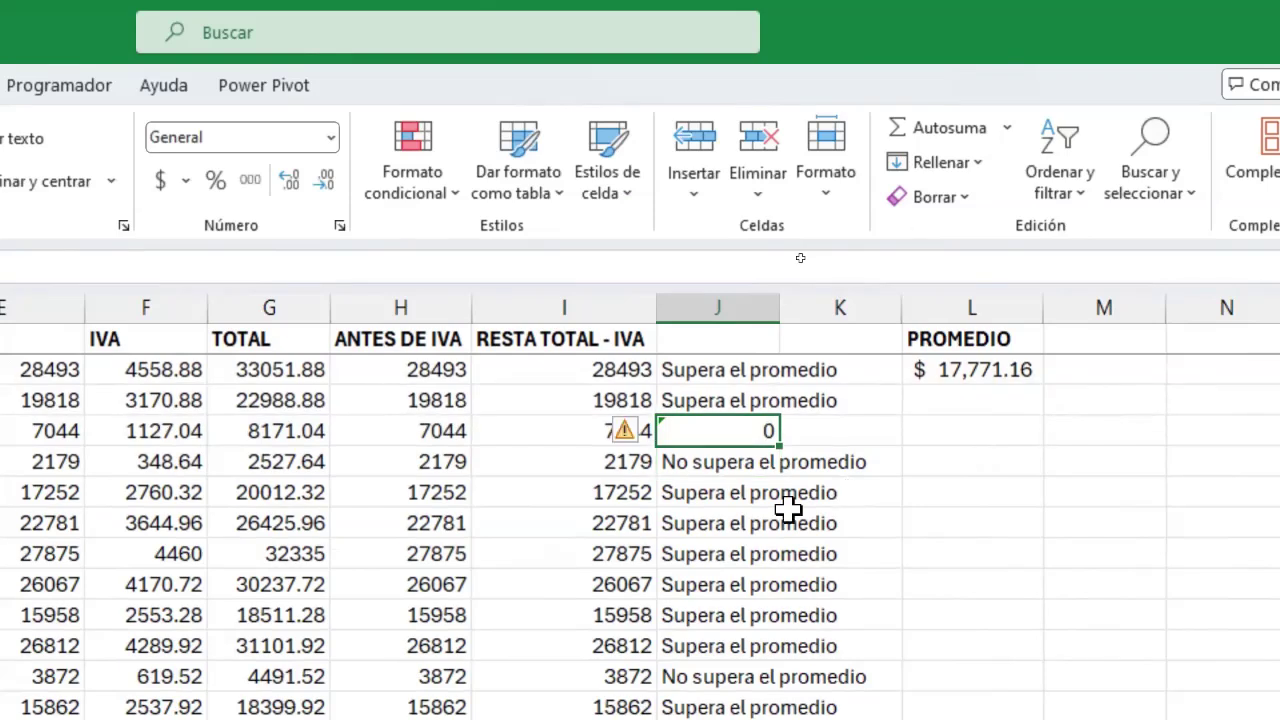
# - Delete the trailing comma from J4's SI formula and recheck its arguments without further edits
pyautogui.doubleClick(720, 432)
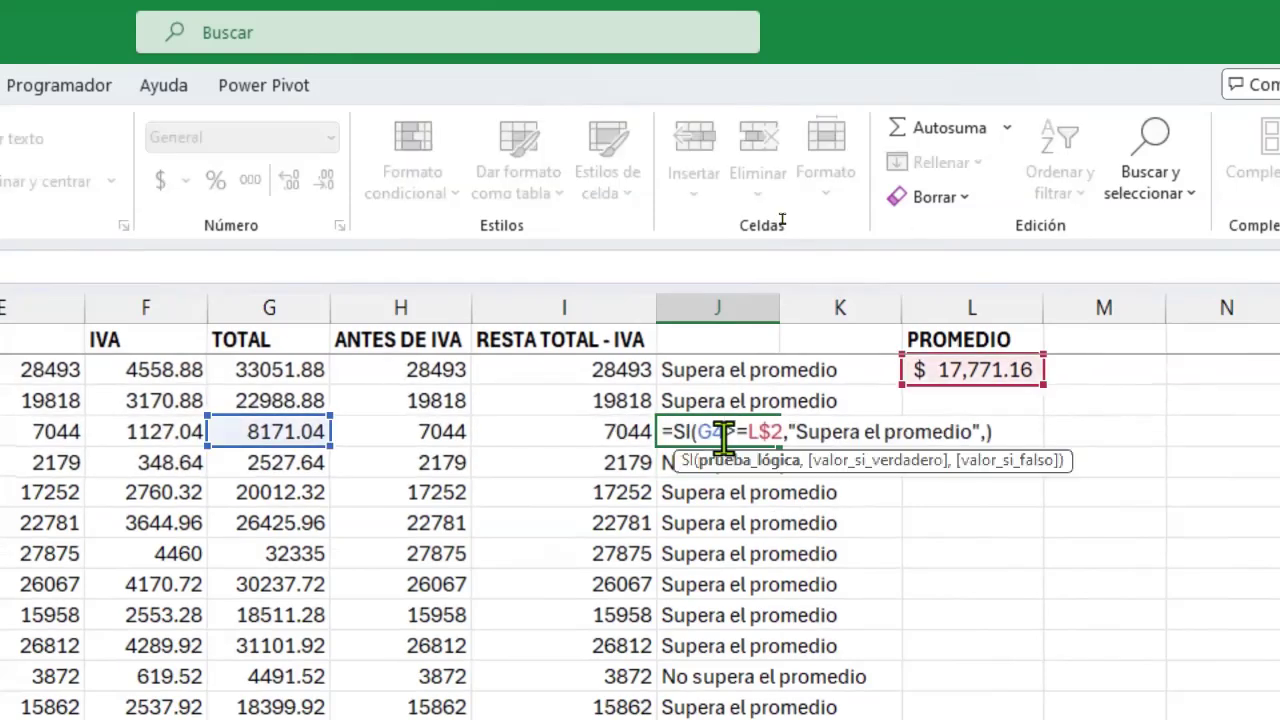
pyautogui.click(989, 432)
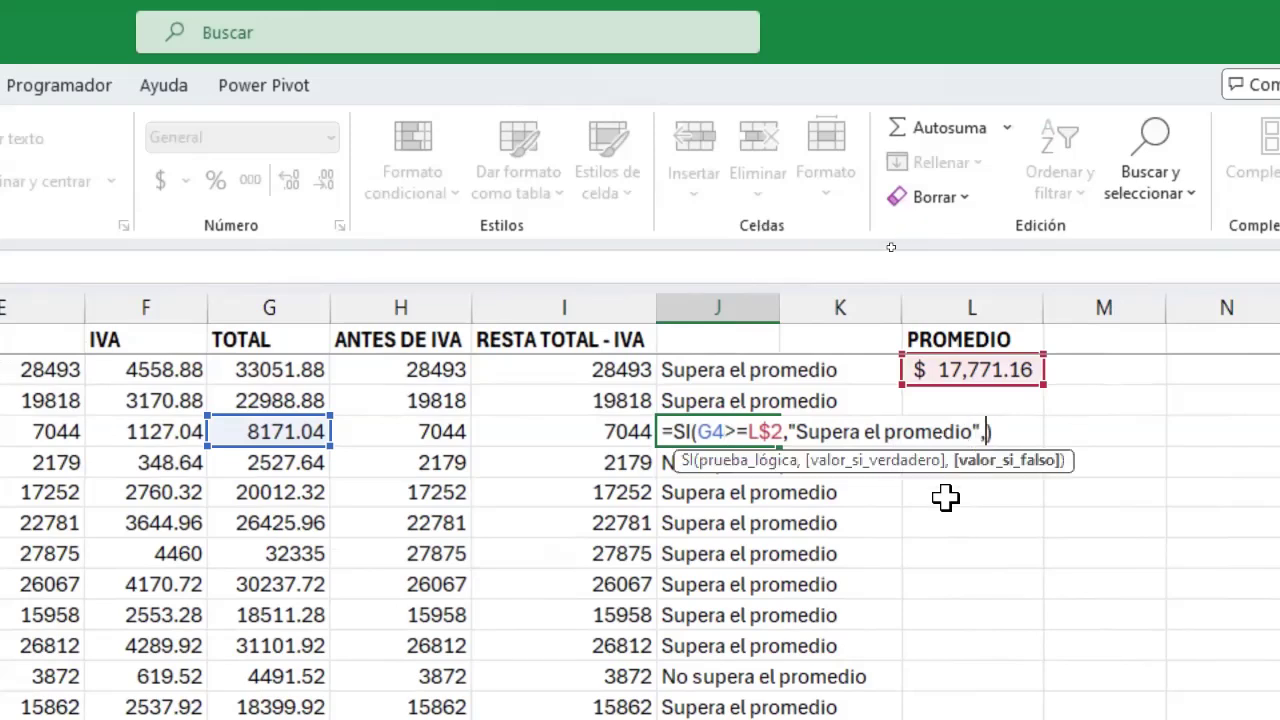
pyautogui.press('BackSpace')
pyautogui.press('Return')
pyautogui.press('Up')
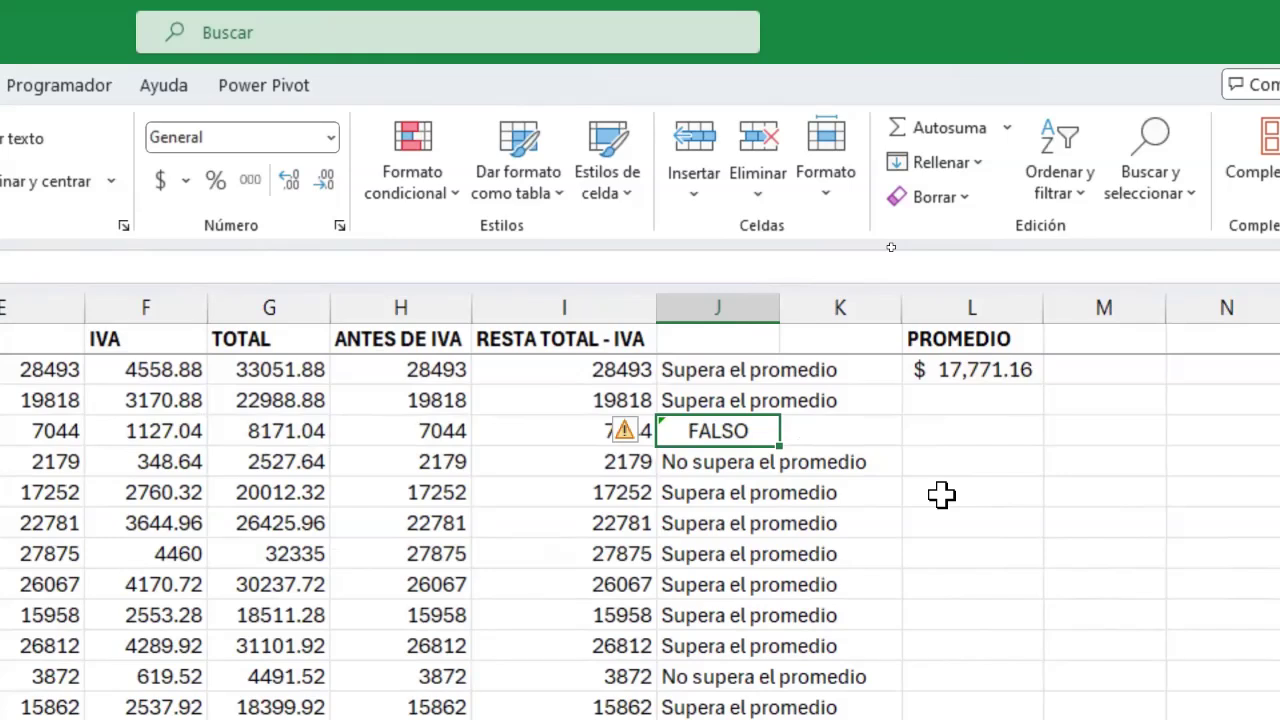
pyautogui.press('F2')
pyautogui.press('Left')
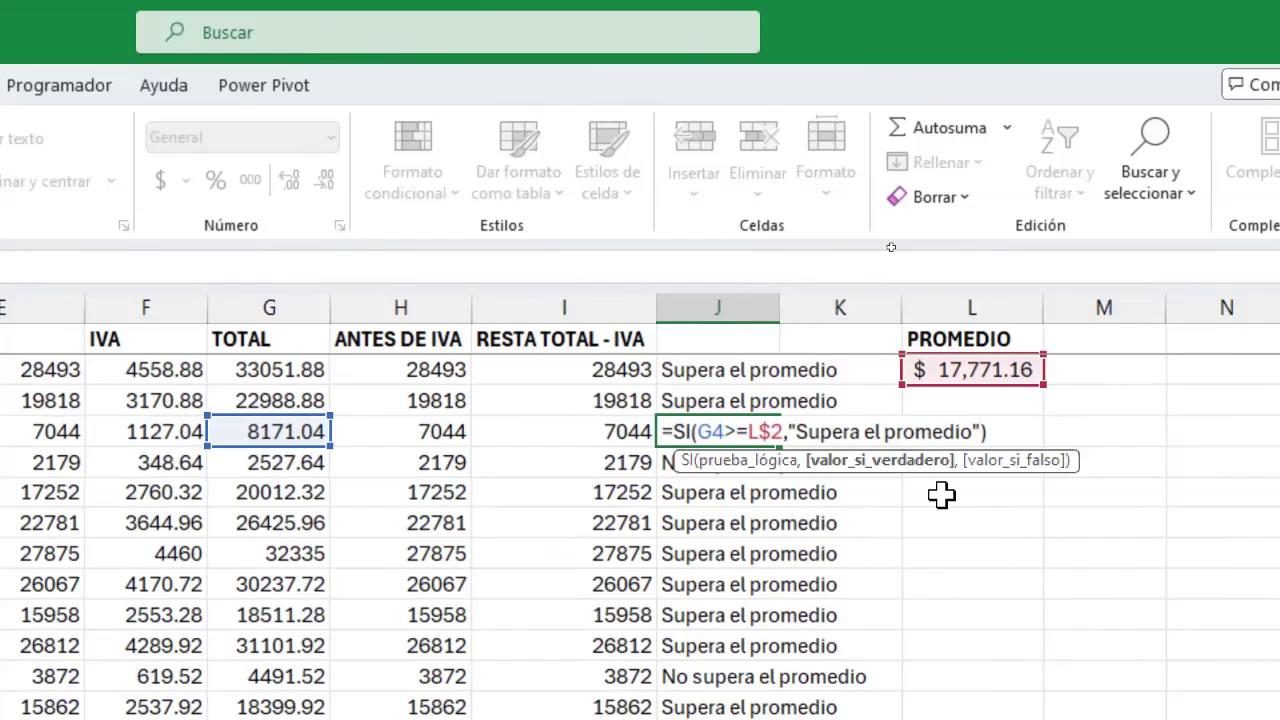
pyautogui.press('Escape')
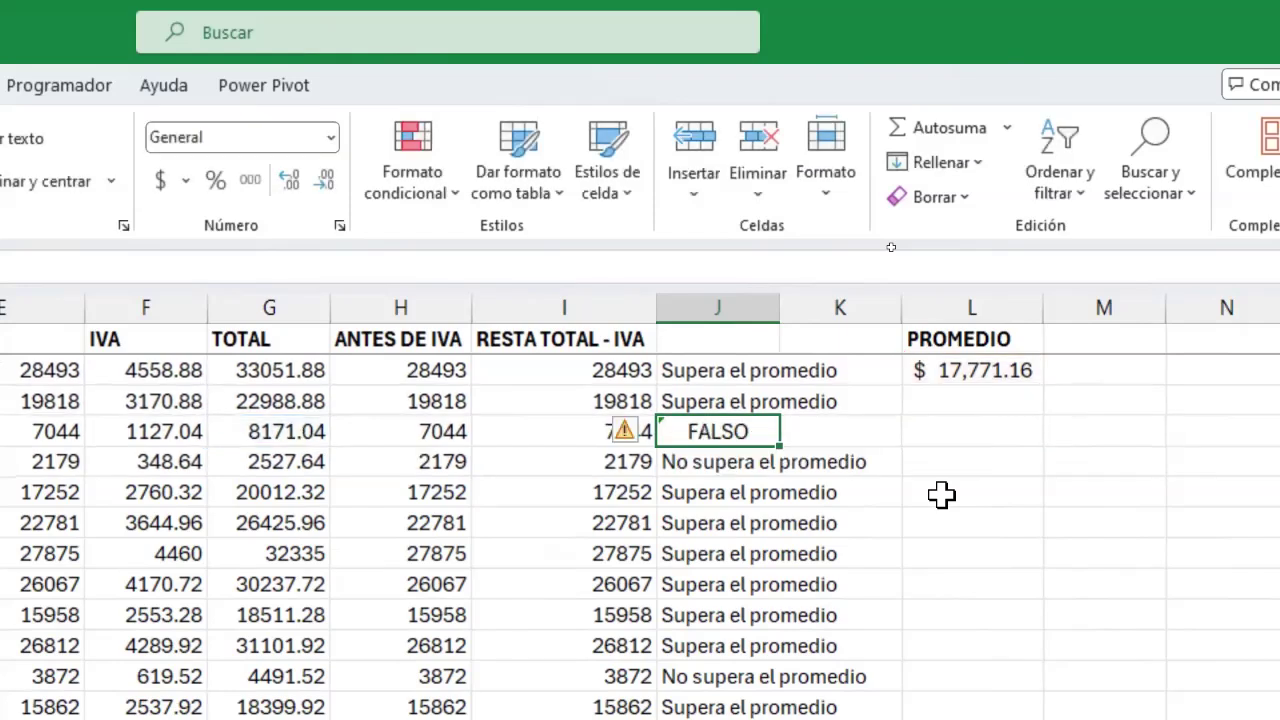
# - Fill J2's SI formula down the whole of column J and autofit the column width
pyautogui.click(855, 371)
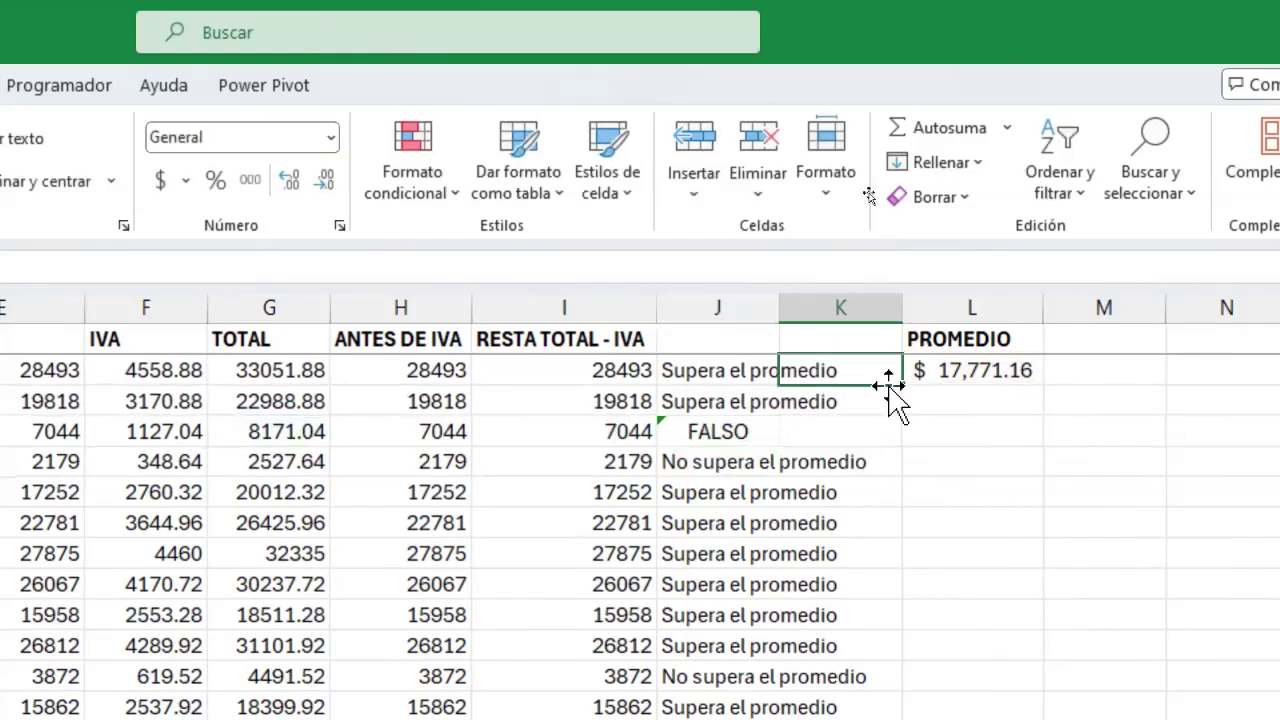
pyautogui.click(766, 371)
pyautogui.doubleClick(781, 388)
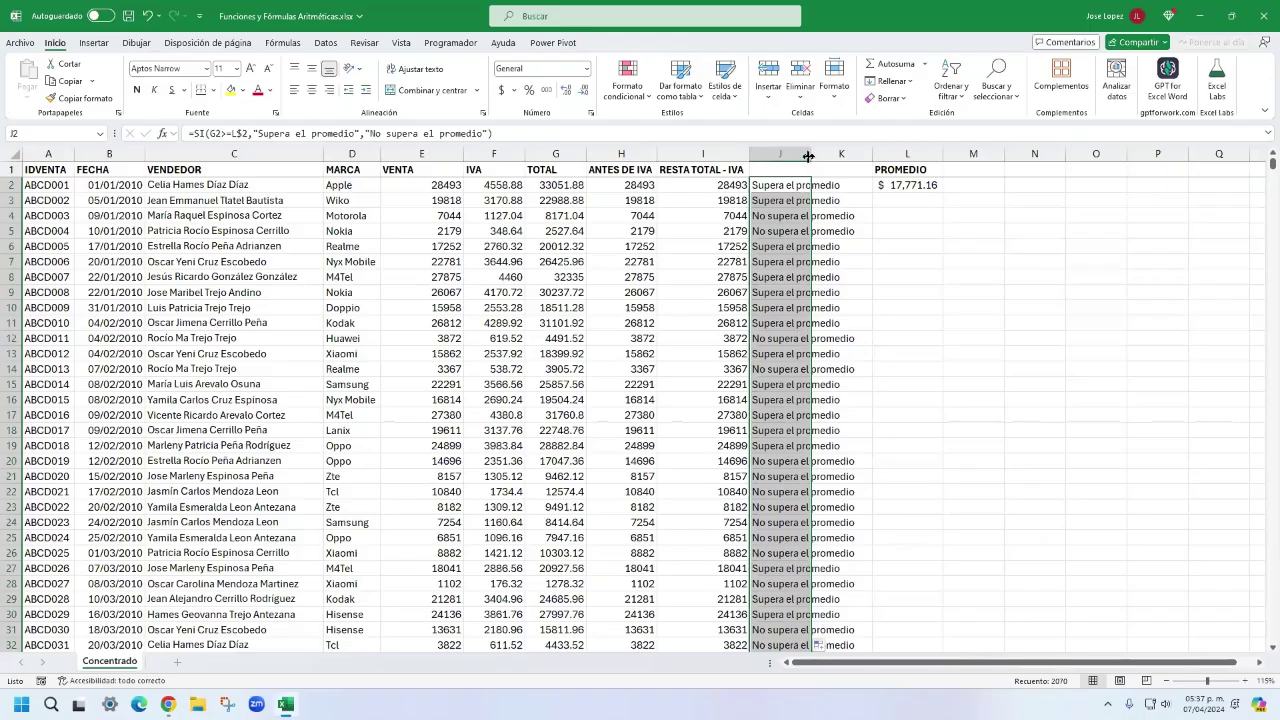
pyautogui.doubleClick(808, 156)
# - Enter =SI(G2<L$2,"Menor al promedio","No es menor al promedio") in K2, keeping K2 selected
pyautogui.click(907, 187)
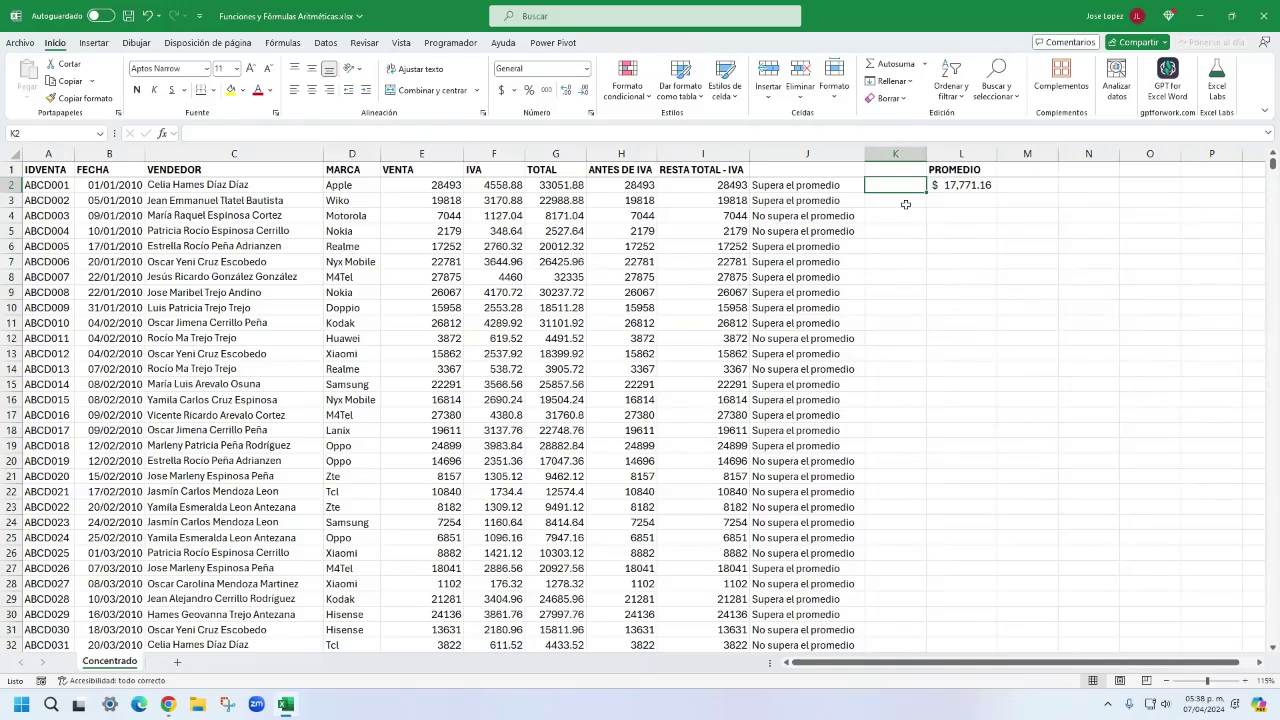
pyautogui.write('=SI(')
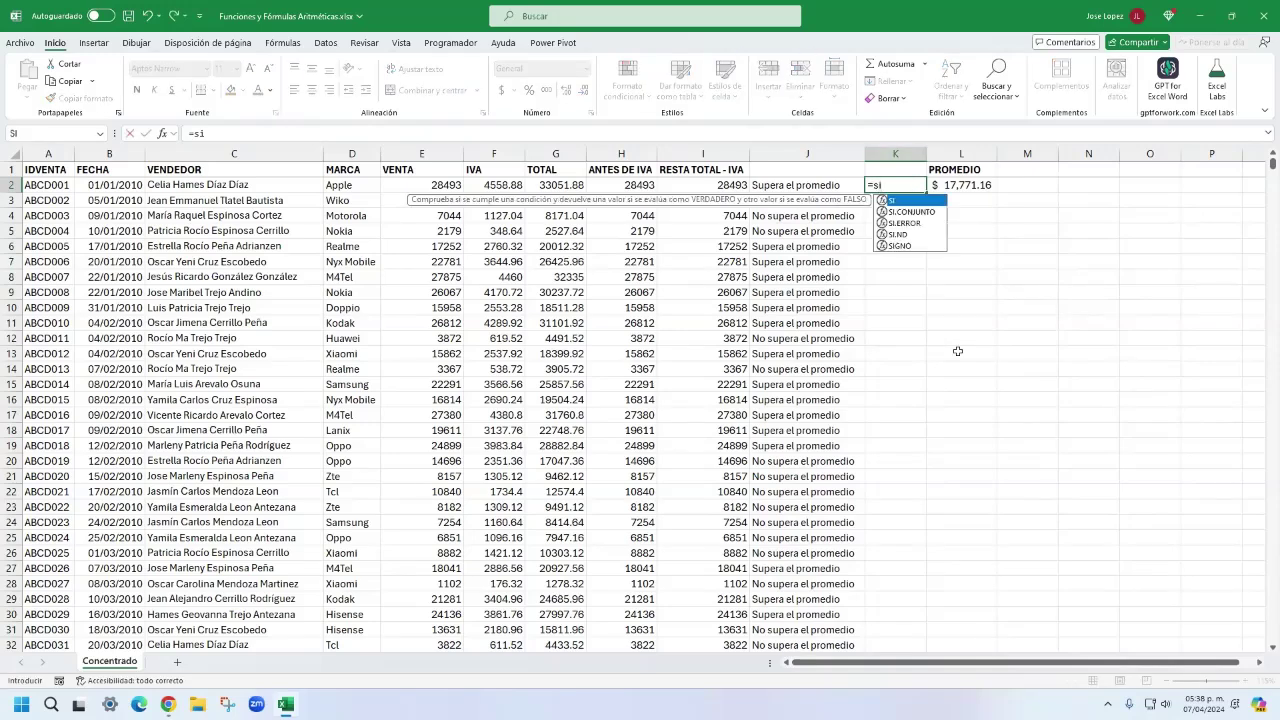
pyautogui.click(556, 188)
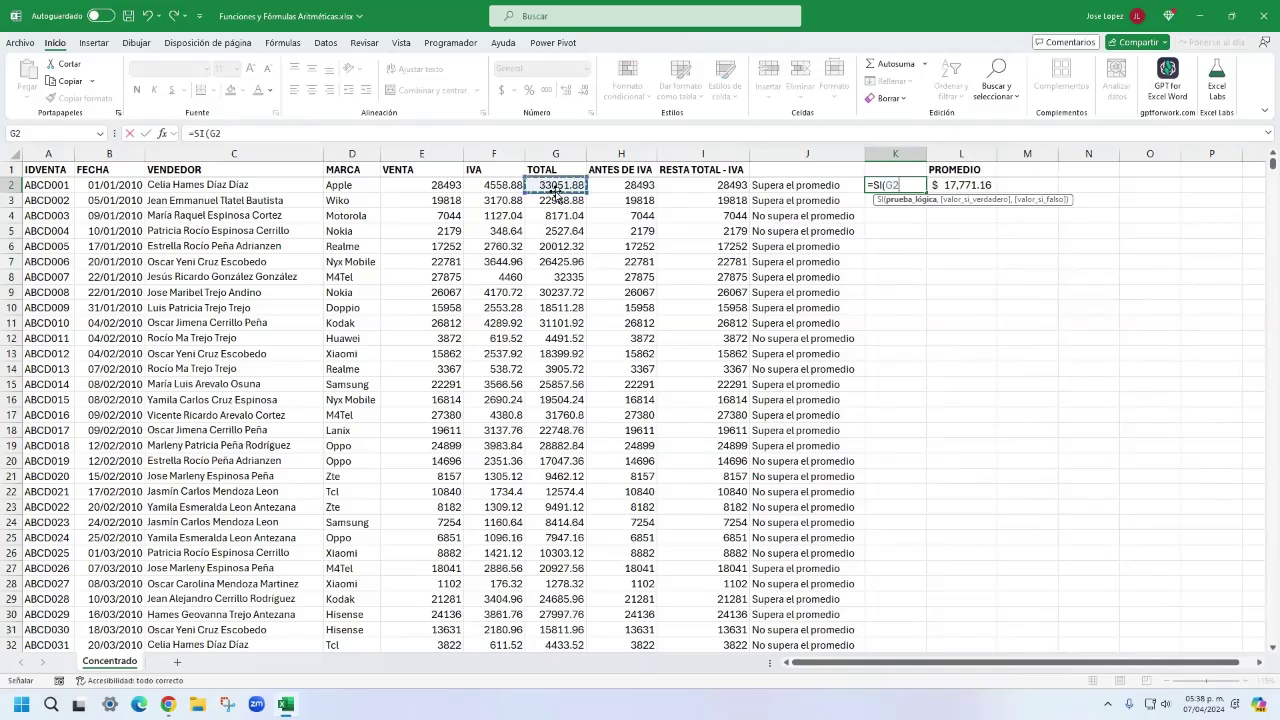
pyautogui.write('<')
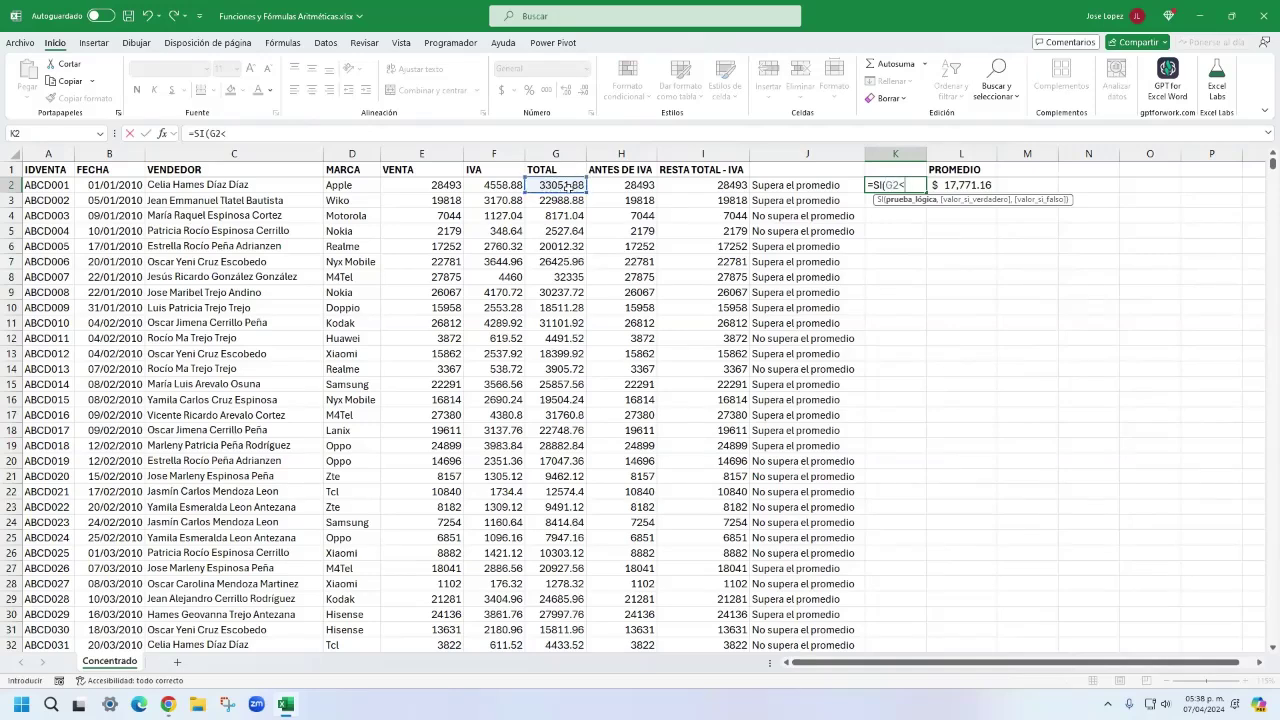
pyautogui.click(947, 185)
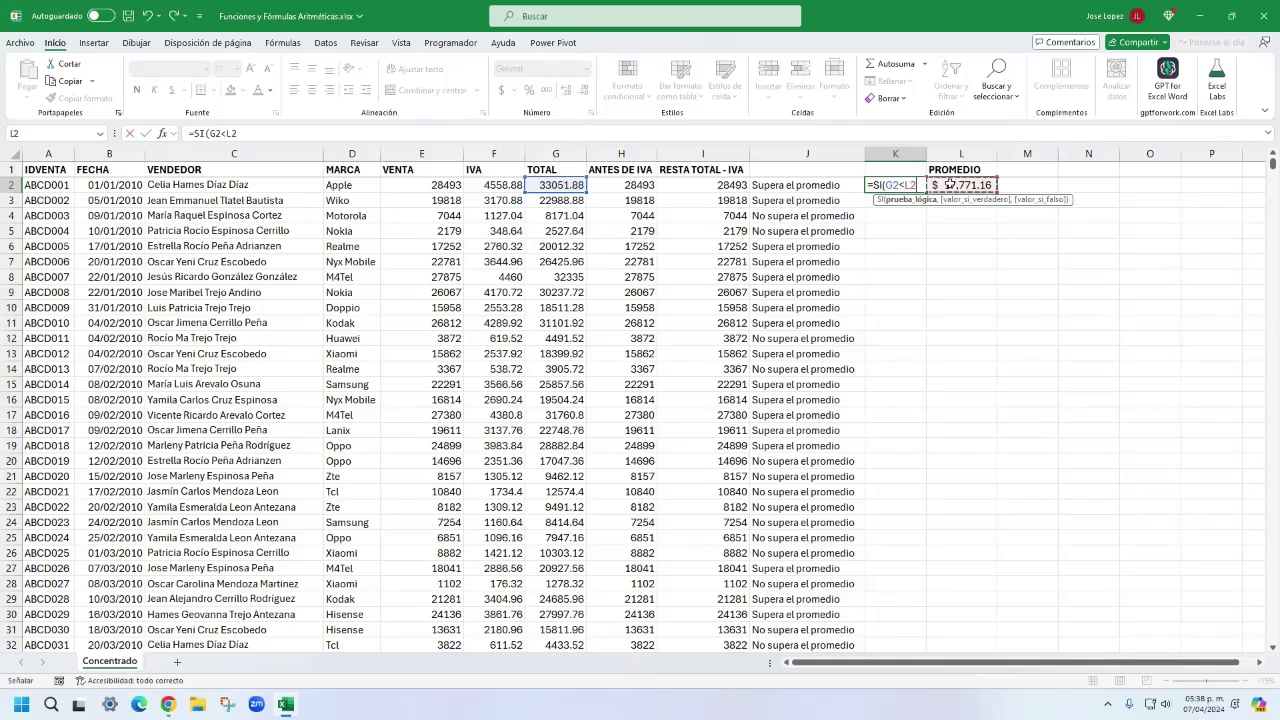
pyautogui.press('F4')
pyautogui.press('F4')
pyautogui.write(',')
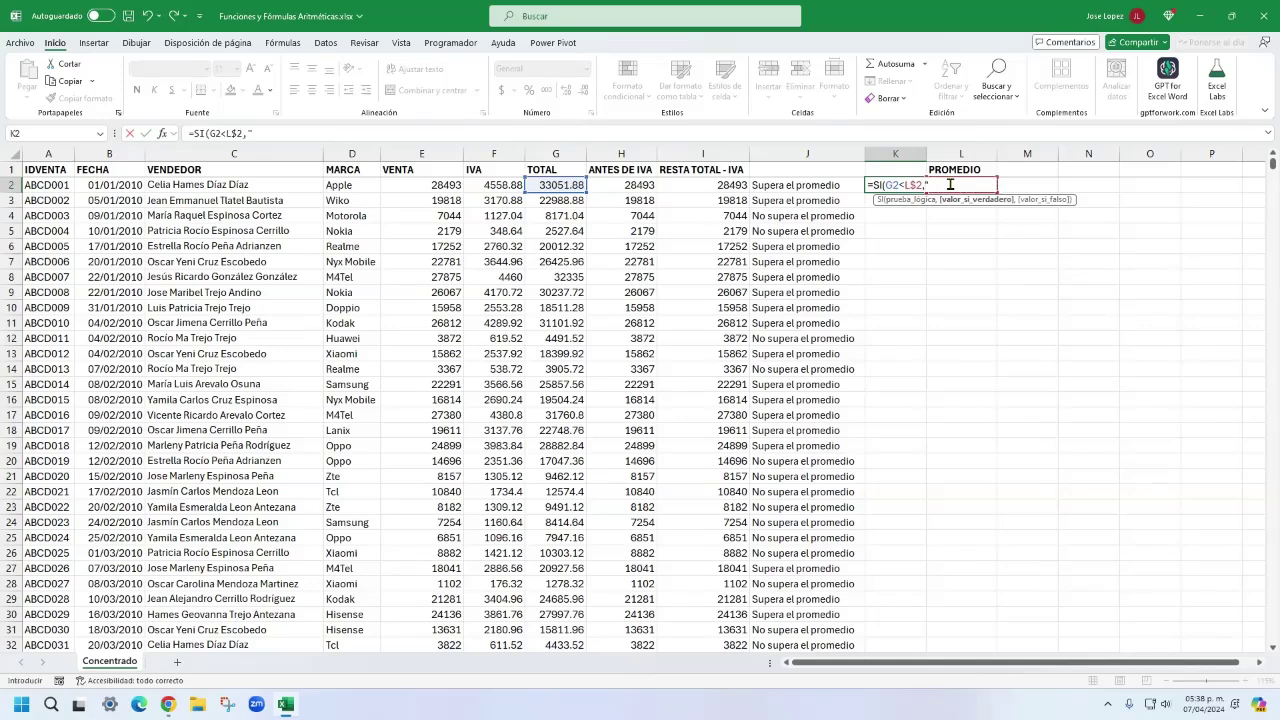
pyautogui.write('"Menor al promedio",')
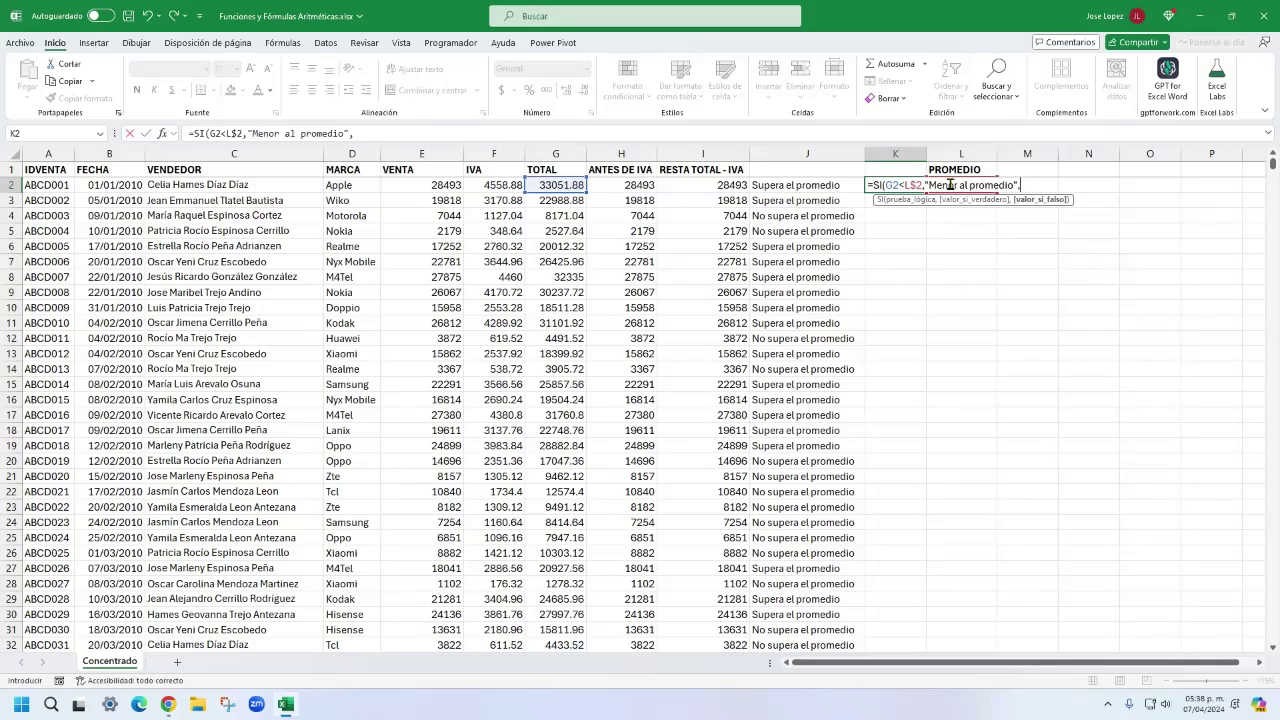
pyautogui.write('"No es menor al promedio')
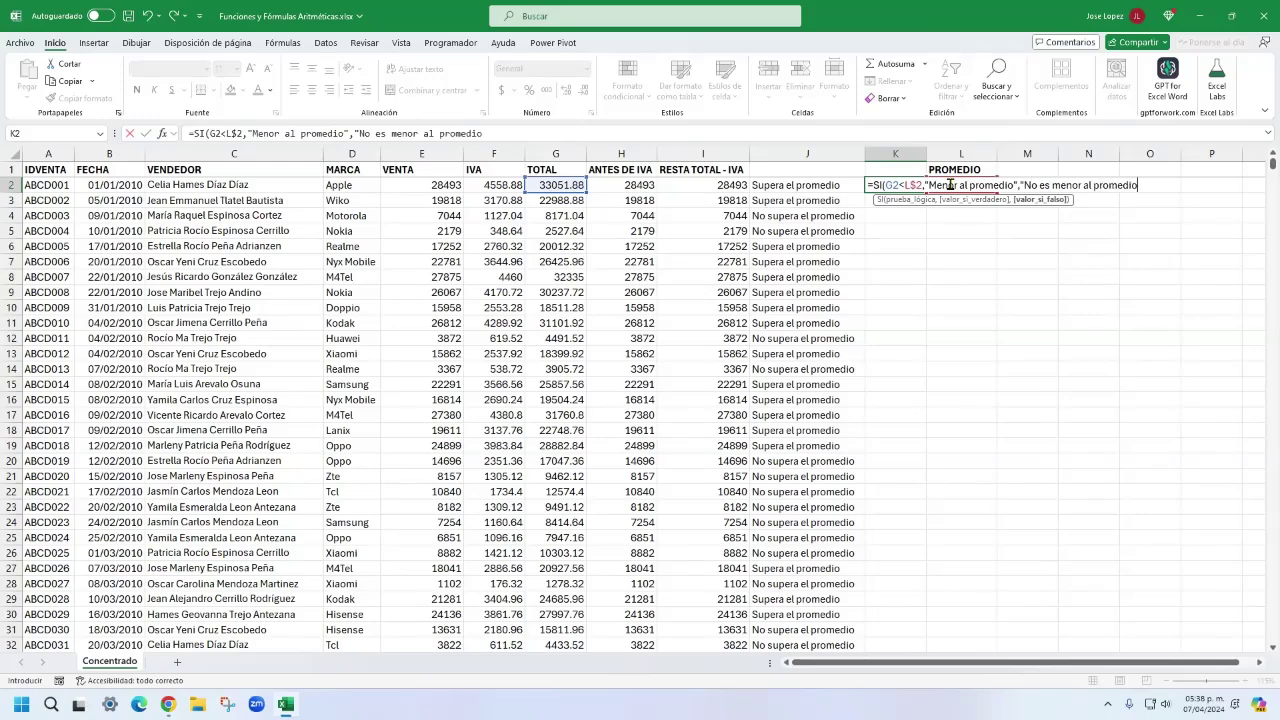
pyautogui.write('")')
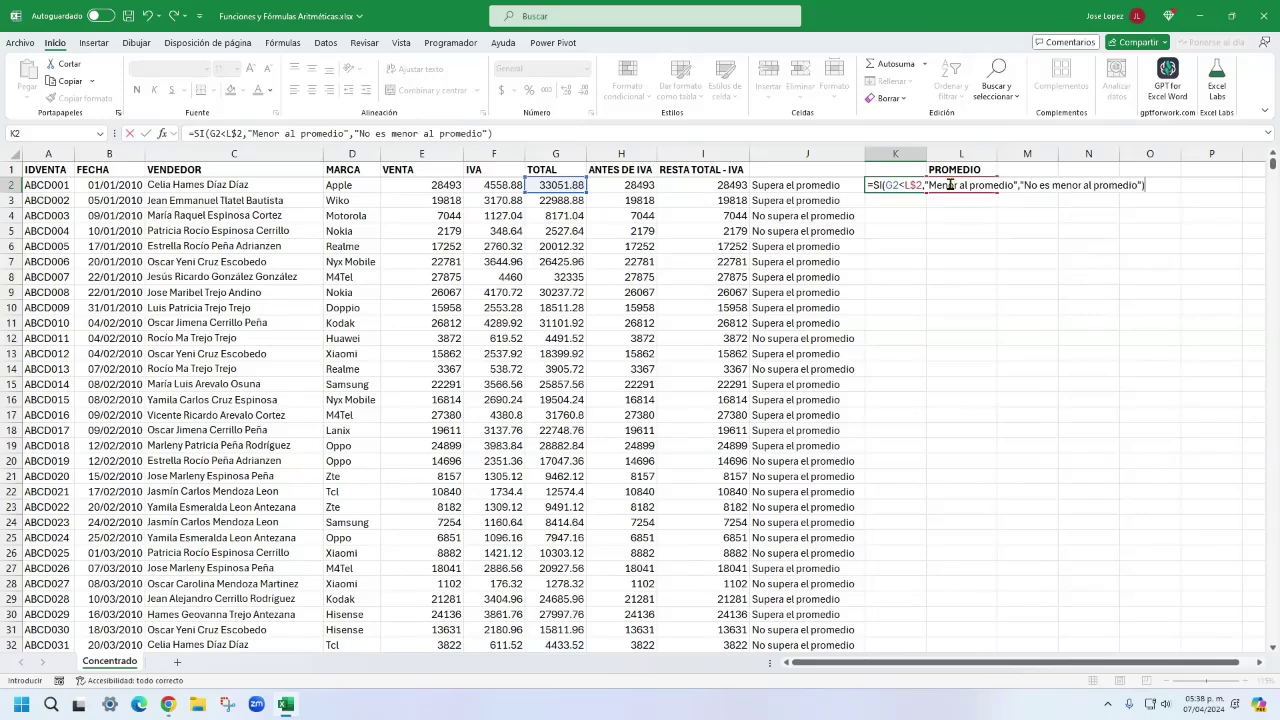
pyautogui.hotkey('ctrl', 'Return')
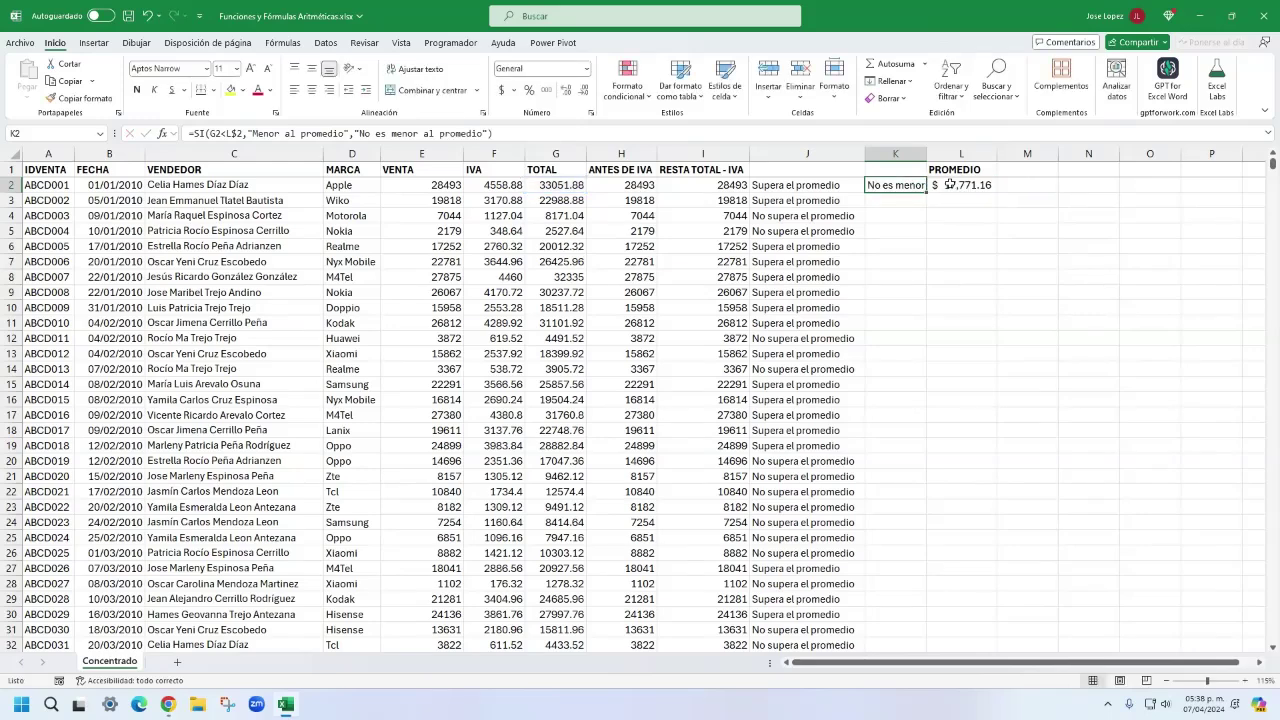
# - Inspect G2, L$2 and the prueba_lógica and valor_si_falso arguments in K2's SI formula without changing it
pyautogui.doubleClick(891, 187)
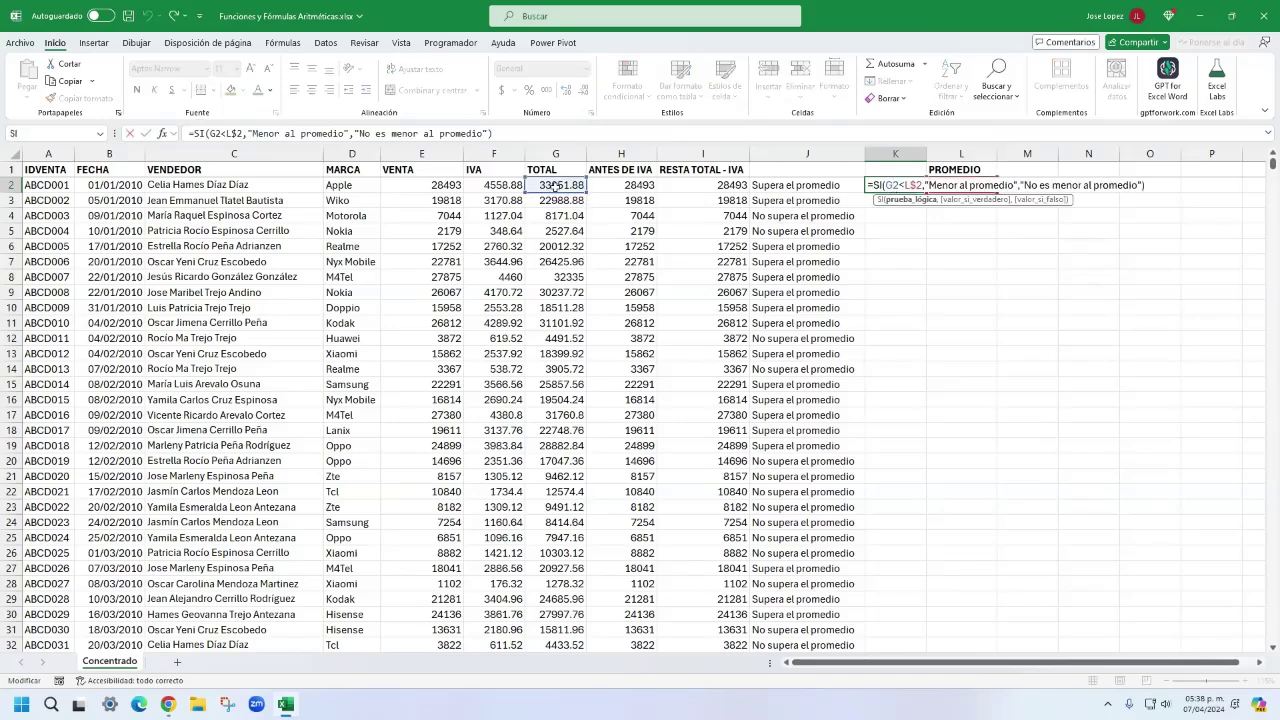
pyautogui.doubleClick(891, 185)
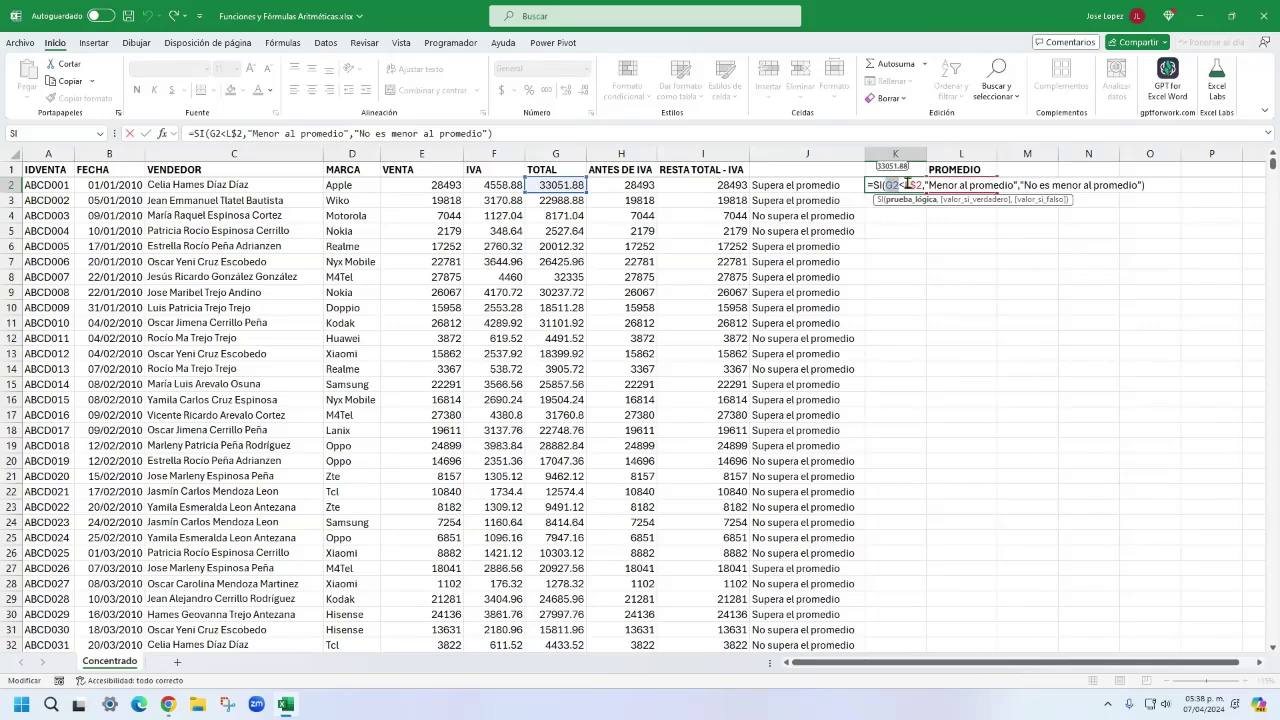
pyautogui.doubleClick(910, 185)
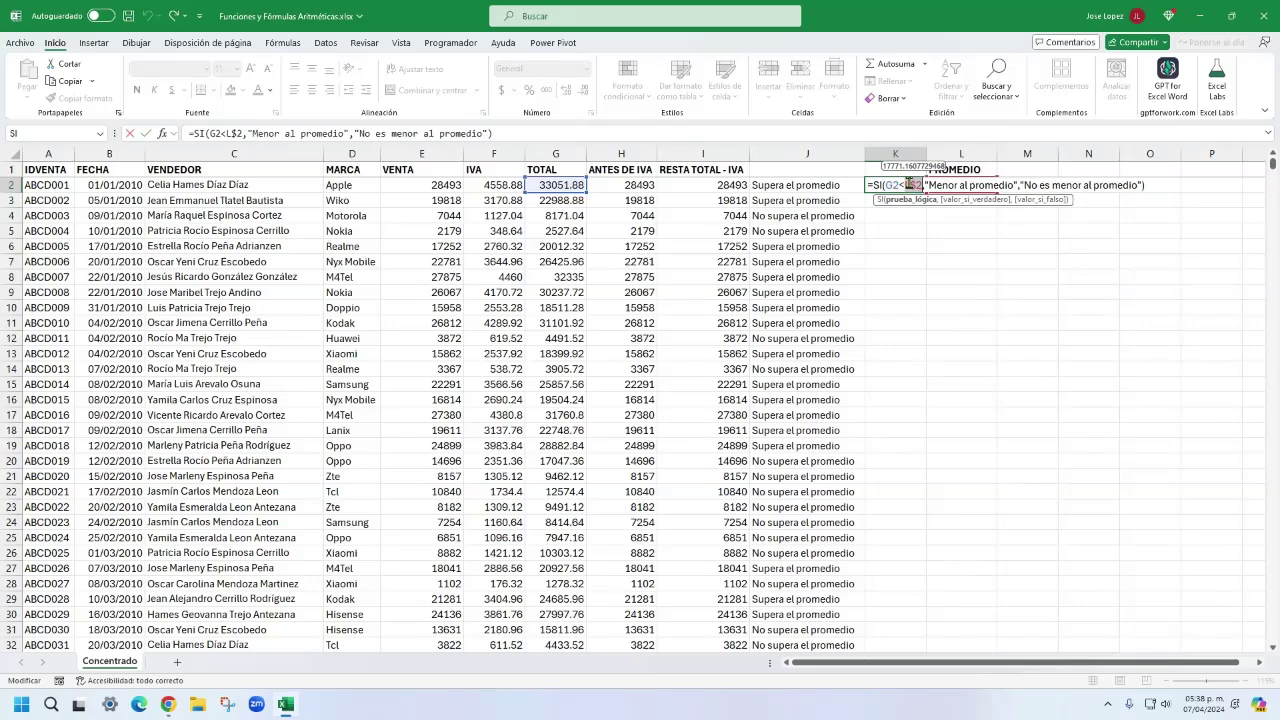
pyautogui.click(912, 200)
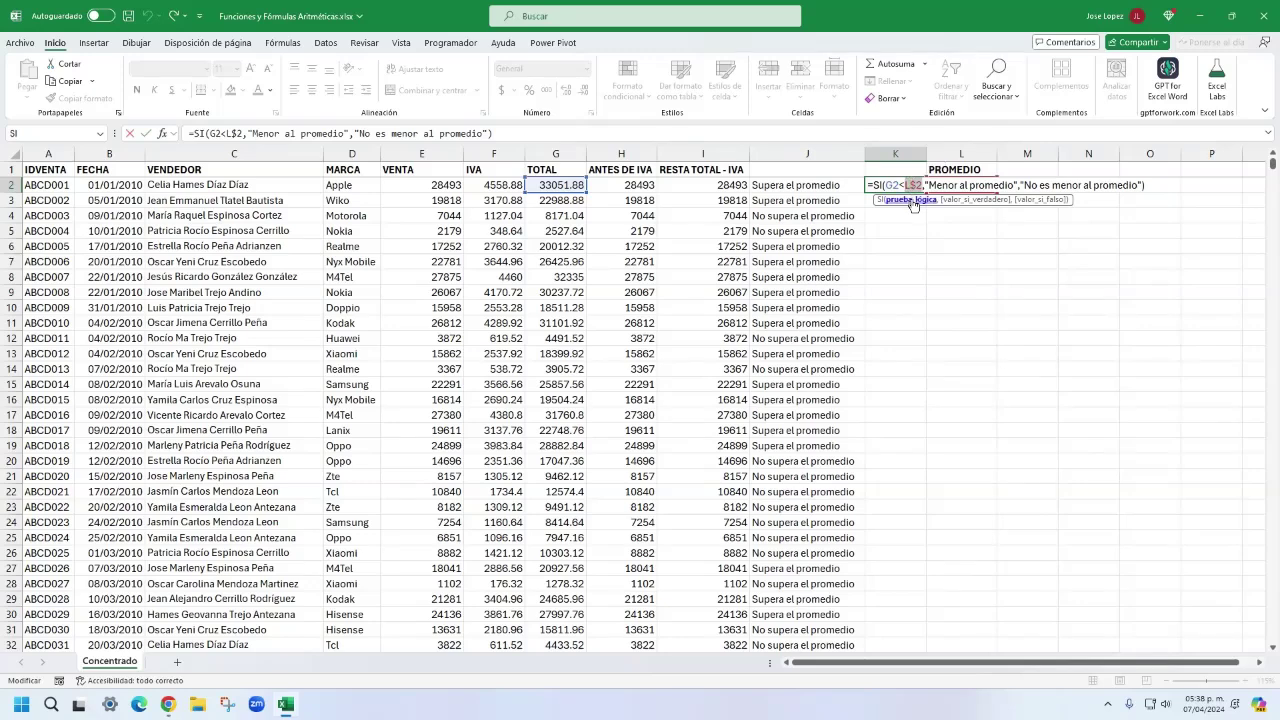
pyautogui.click(1031, 201)
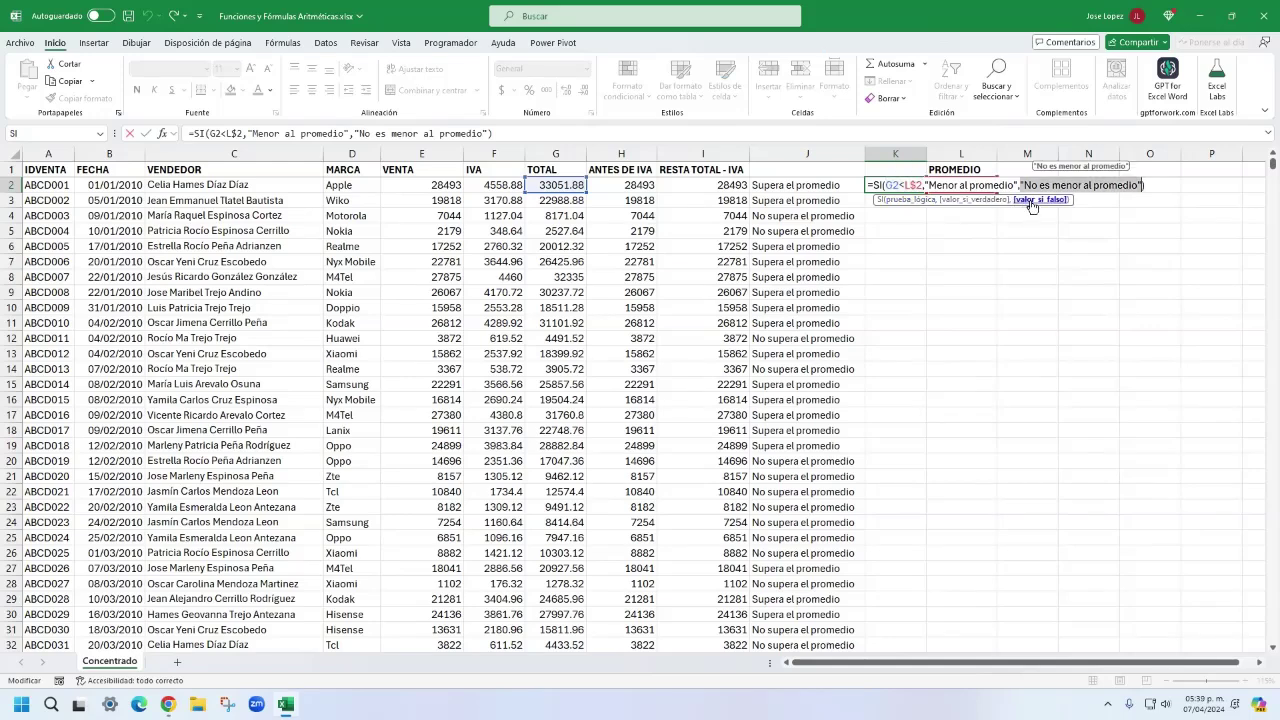
pyautogui.hotkey('ctrl', 'Return')
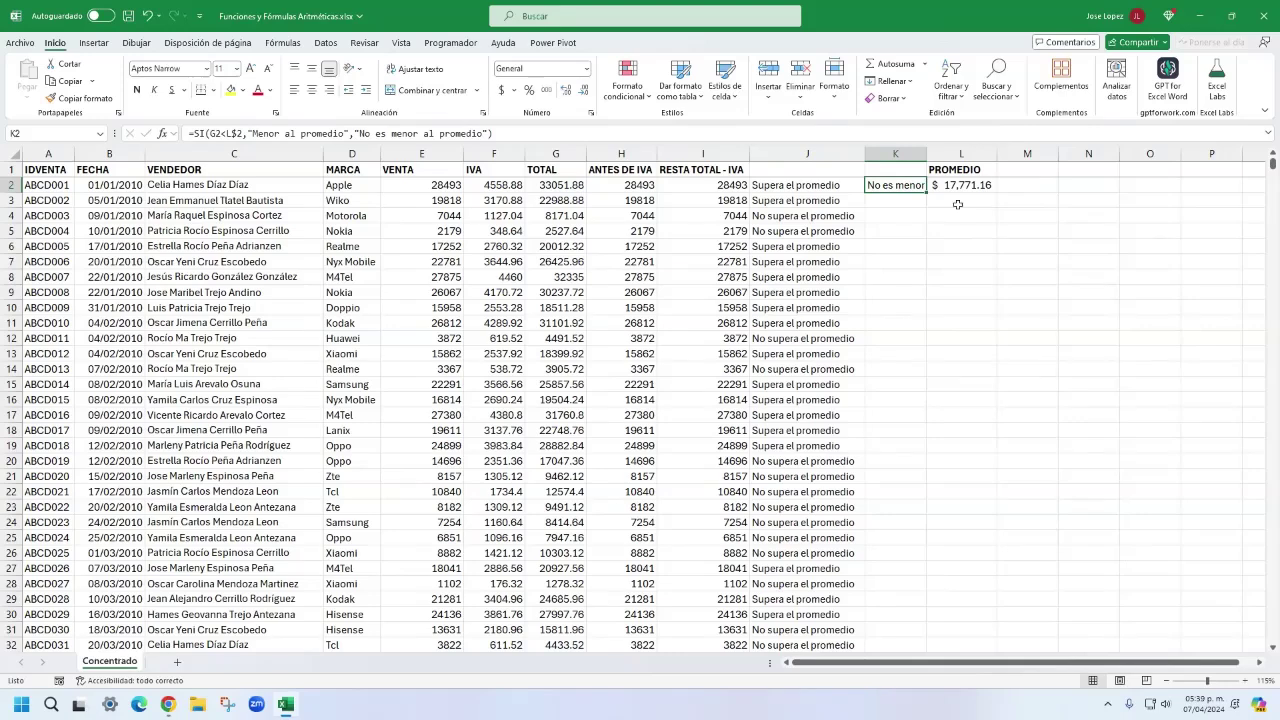
# - Autofit the width of column K and fill K2's SI formula down the whole column
pyautogui.doubleClick(928, 156)
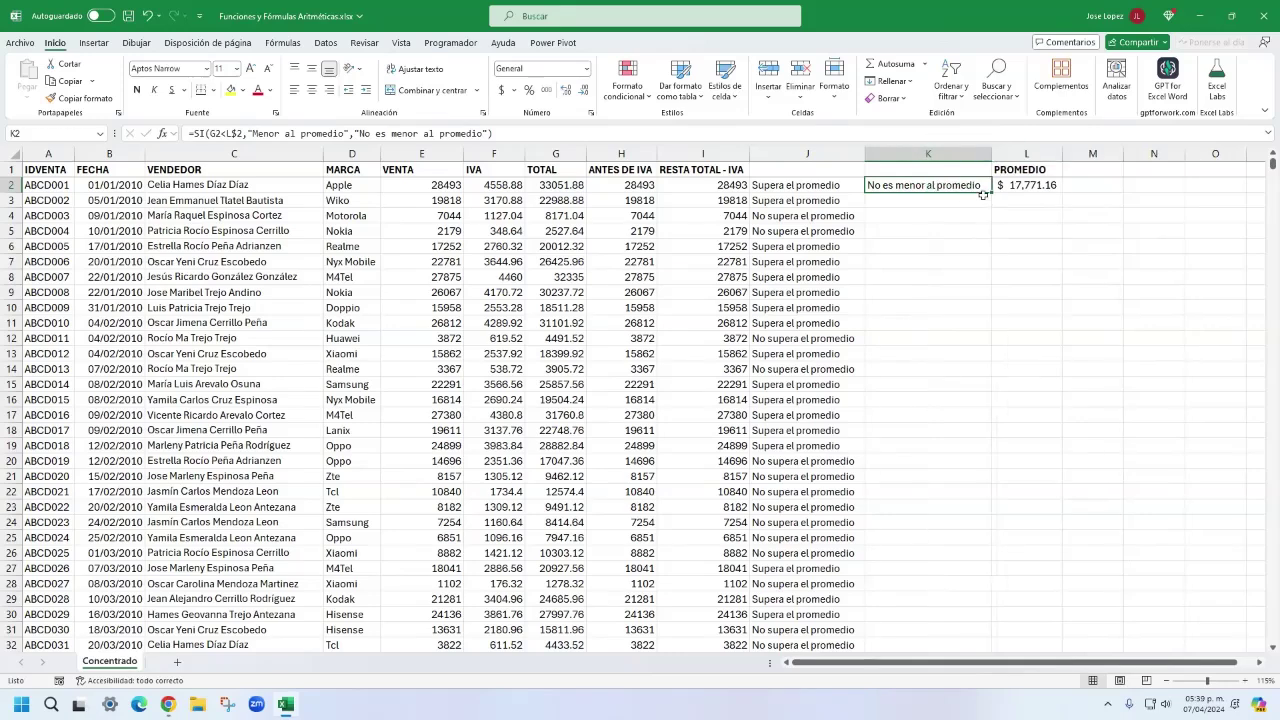
pyautogui.doubleClick(991, 191)
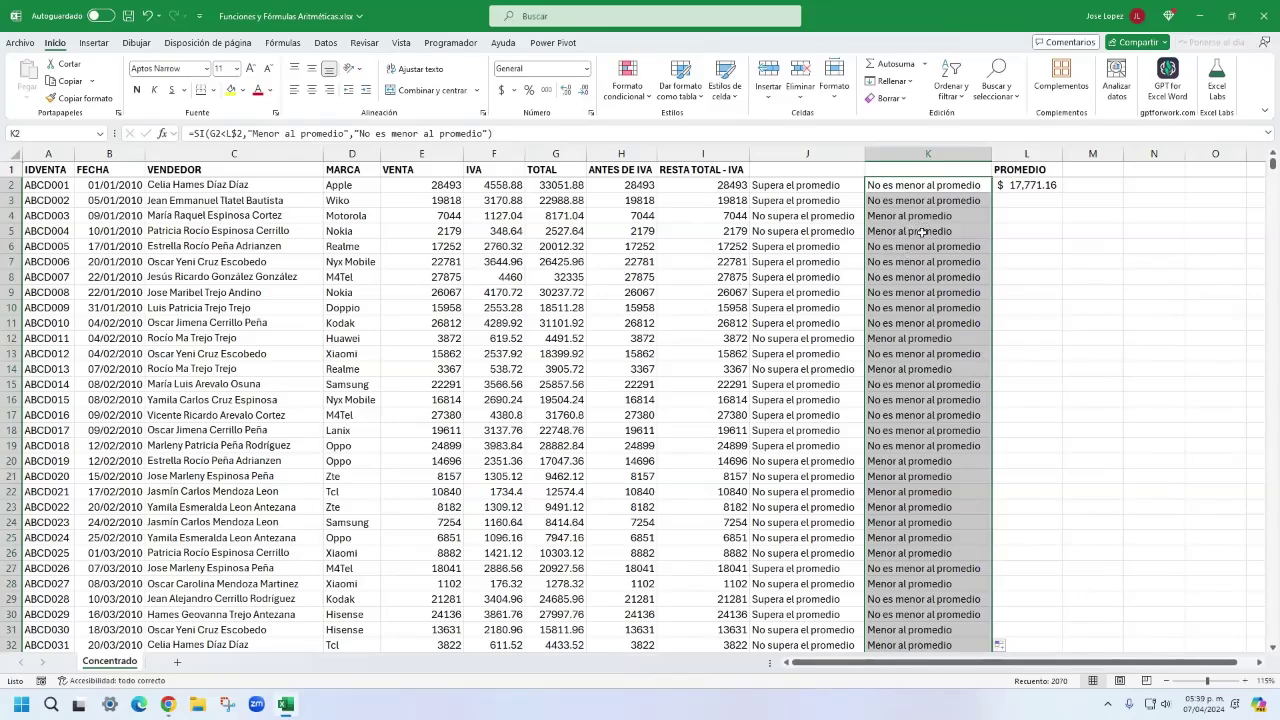
# - Inspect the prueba_lógica and valor_si_verdadero arguments of K4's SI formula without changing it
pyautogui.click(927, 216)
pyautogui.doubleClick(899, 217)
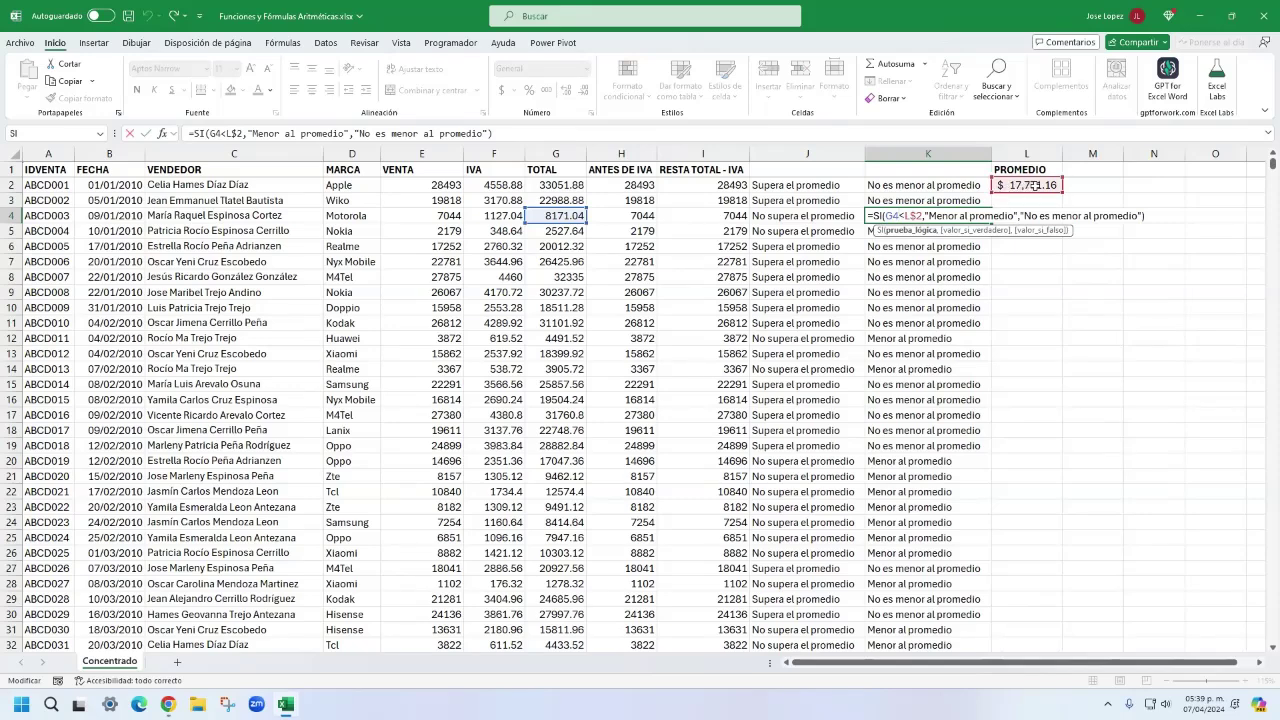
pyautogui.click(908, 231)
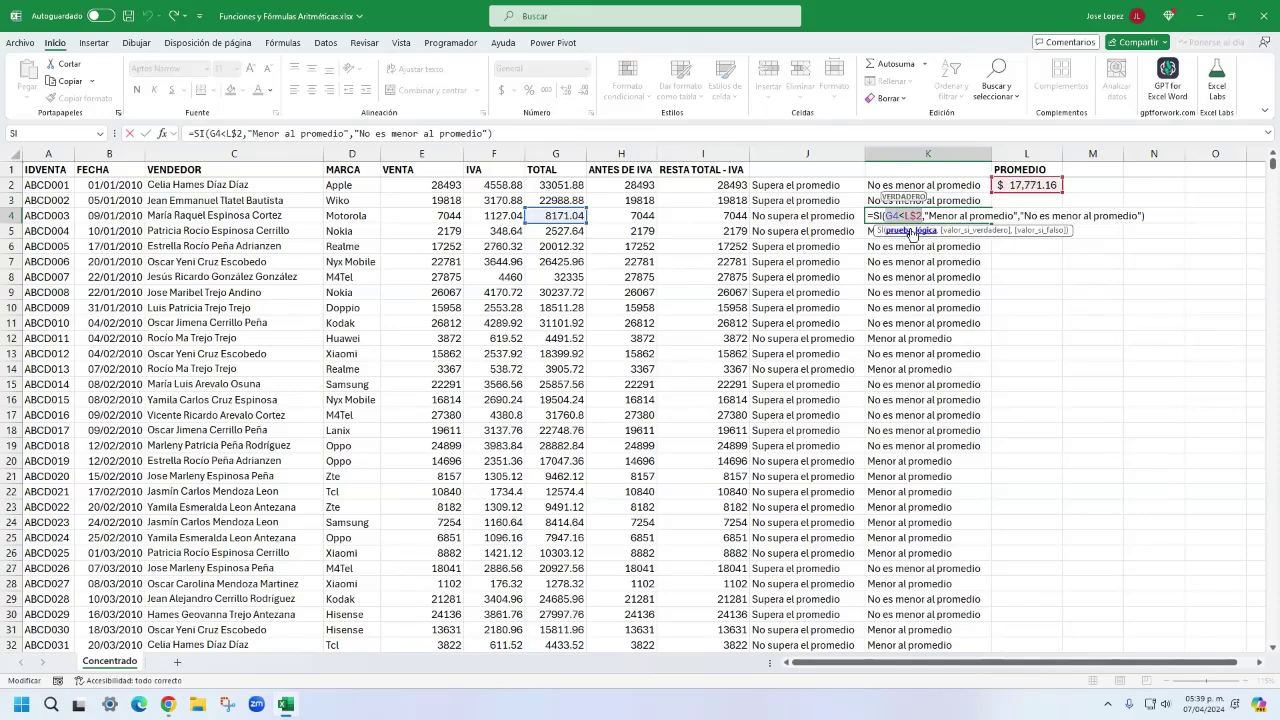
pyautogui.click(962, 231)
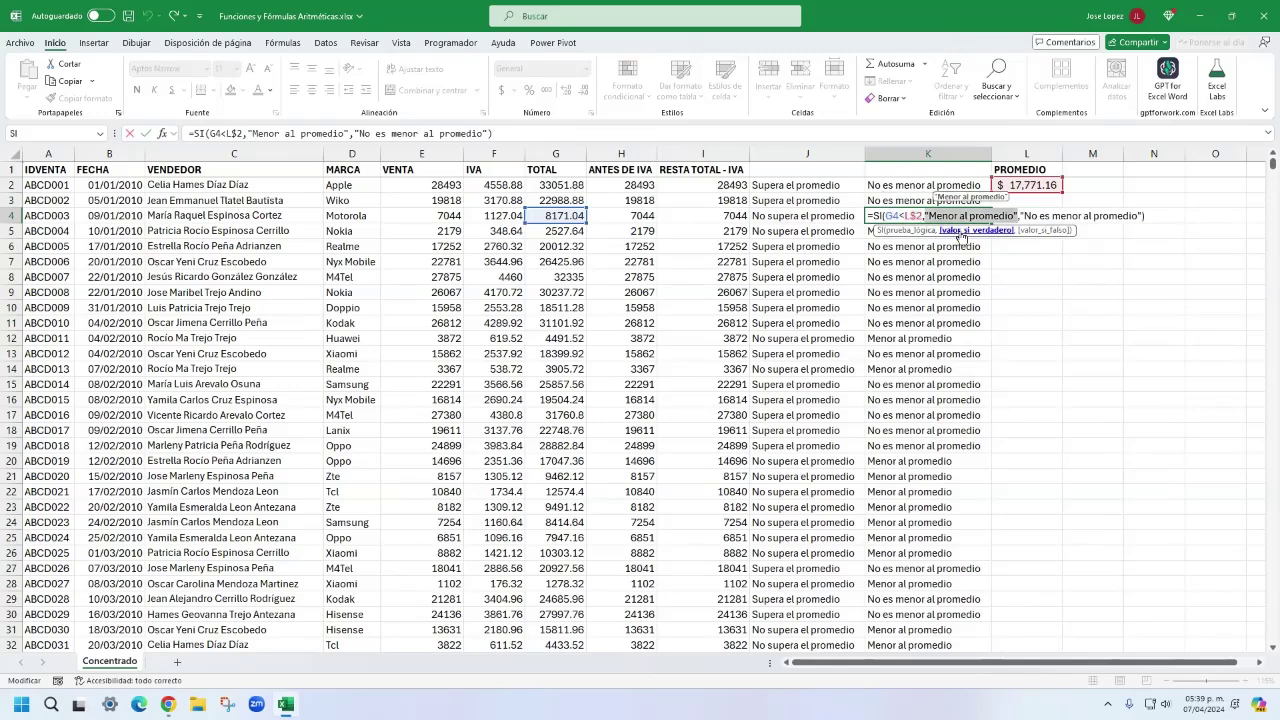
pyautogui.hotkey('ctrl', 'Return')
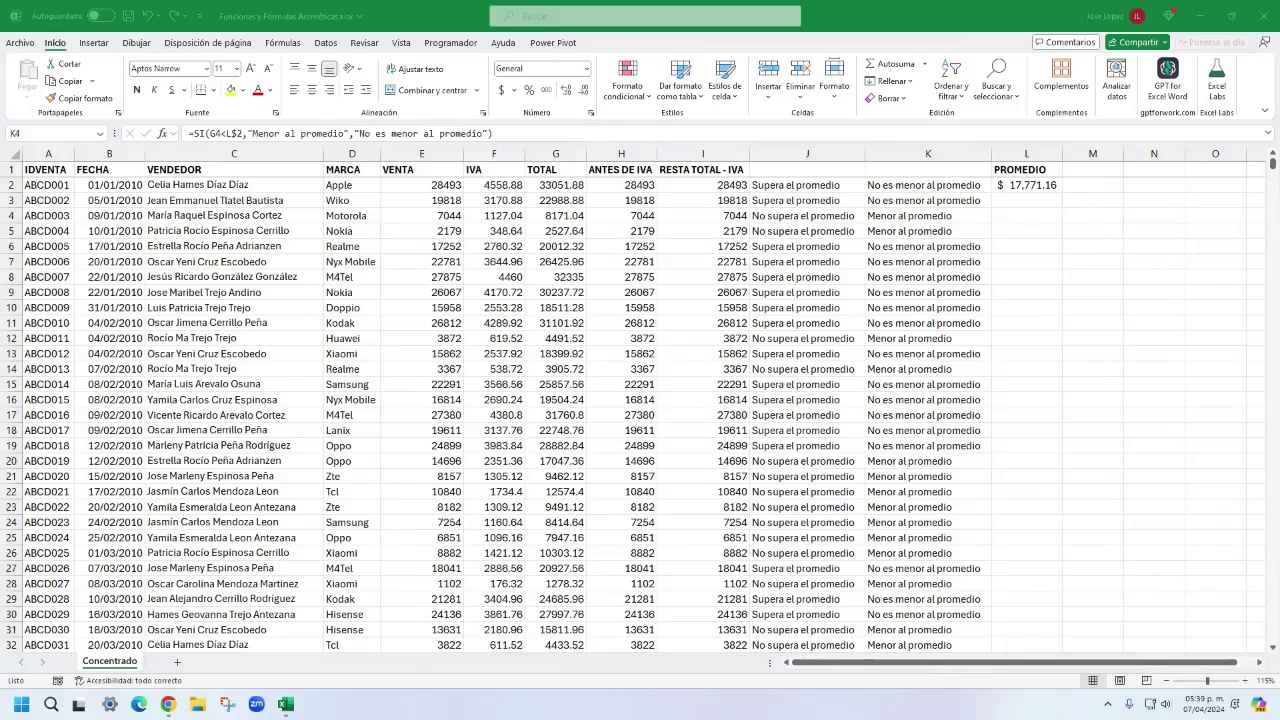
pyautogui.click(1058, 341)
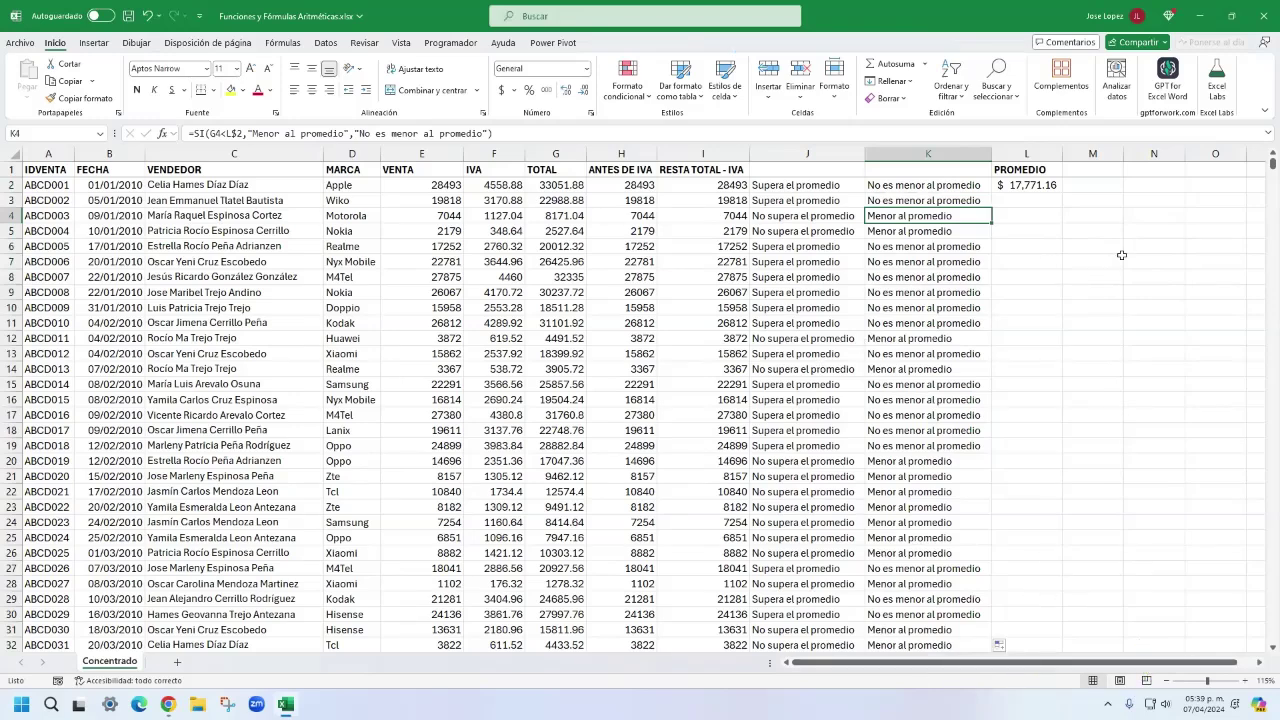
# - Review the IDVENTA, VENDEDOR and MARCA cells of the first record in row 2
pyautogui.click(1091, 185)
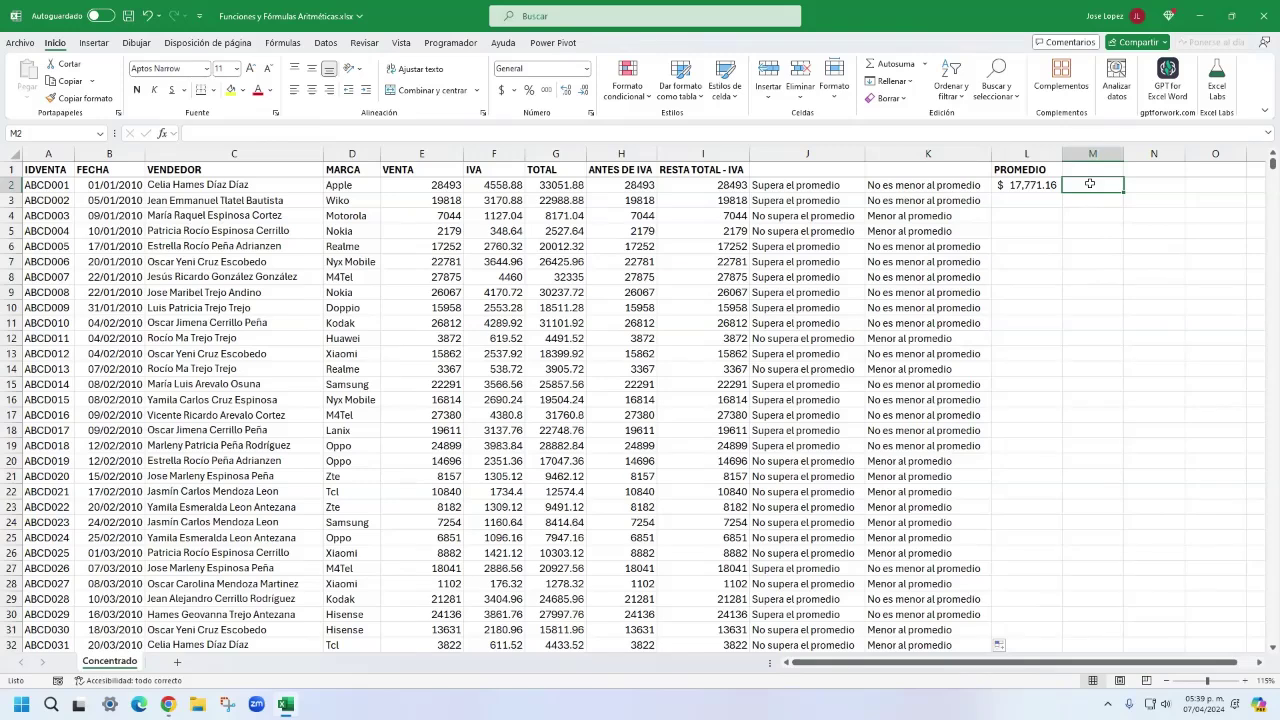
pyautogui.click(62, 188)
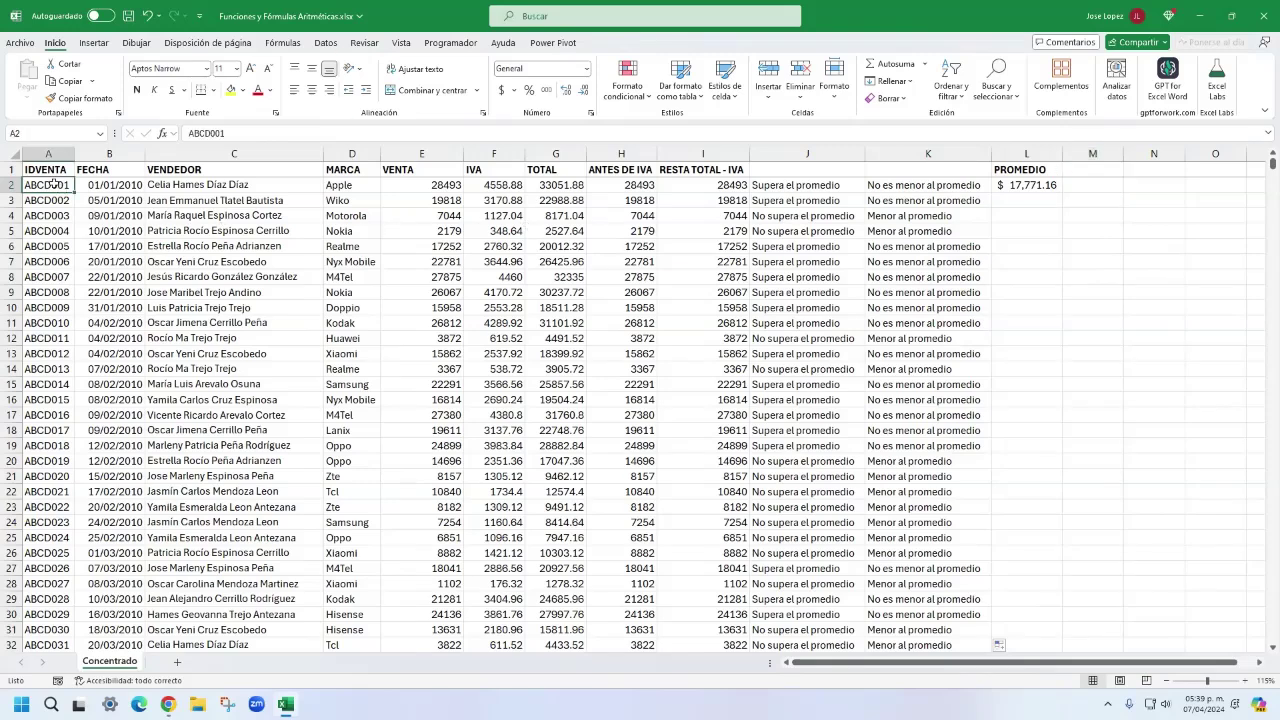
pyautogui.click(195, 183)
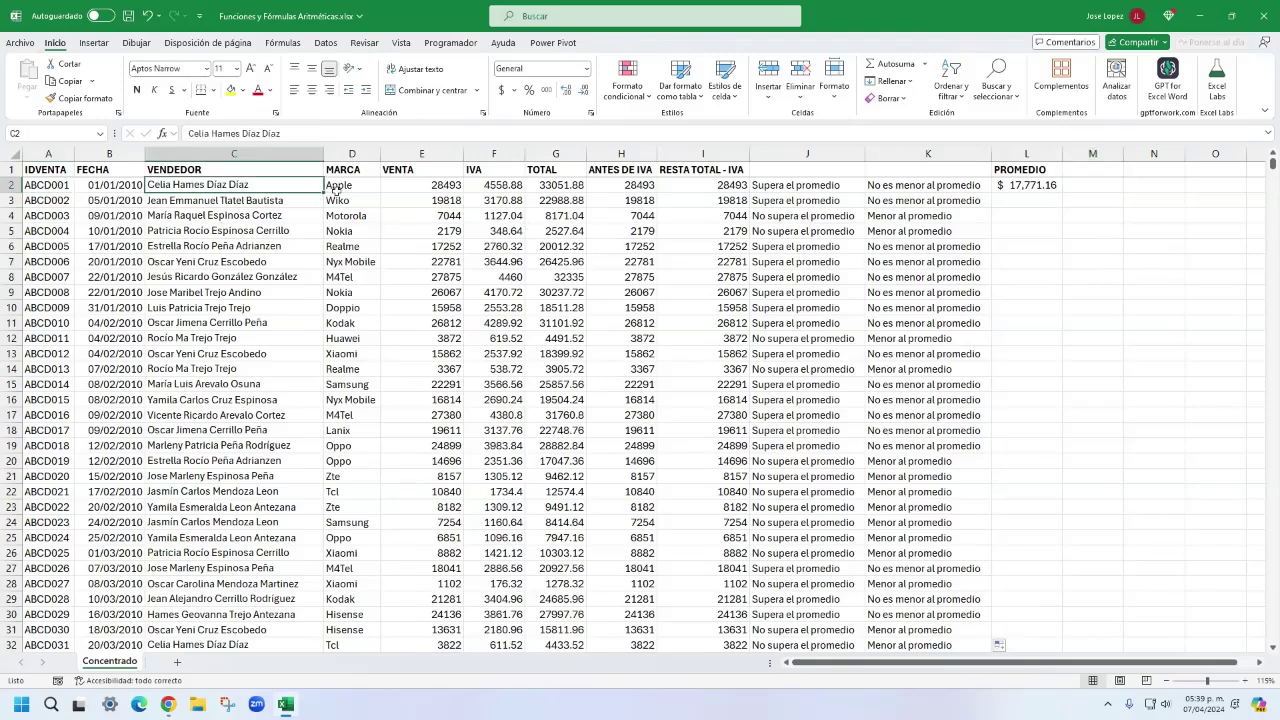
pyautogui.click(358, 185)
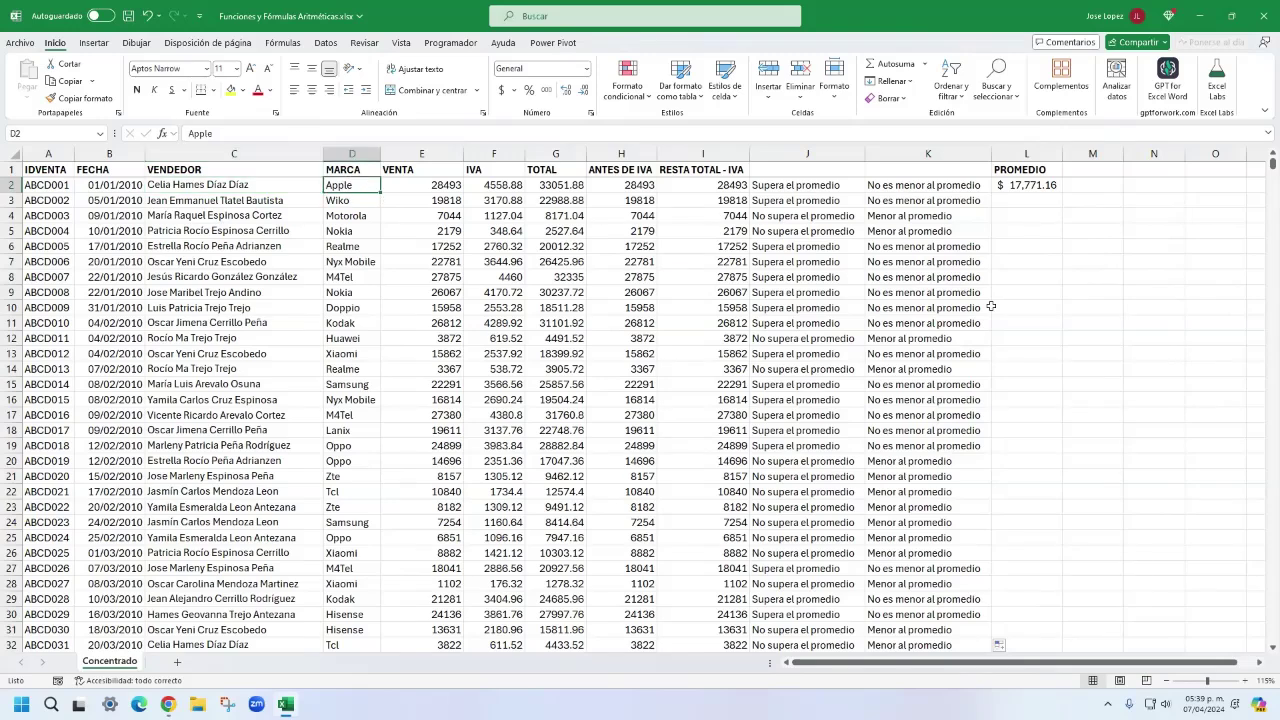
# - Start a CONCAT formula in M2 and open its function arguments dialog, moving it clear of the cell
pyautogui.click(1092, 185)
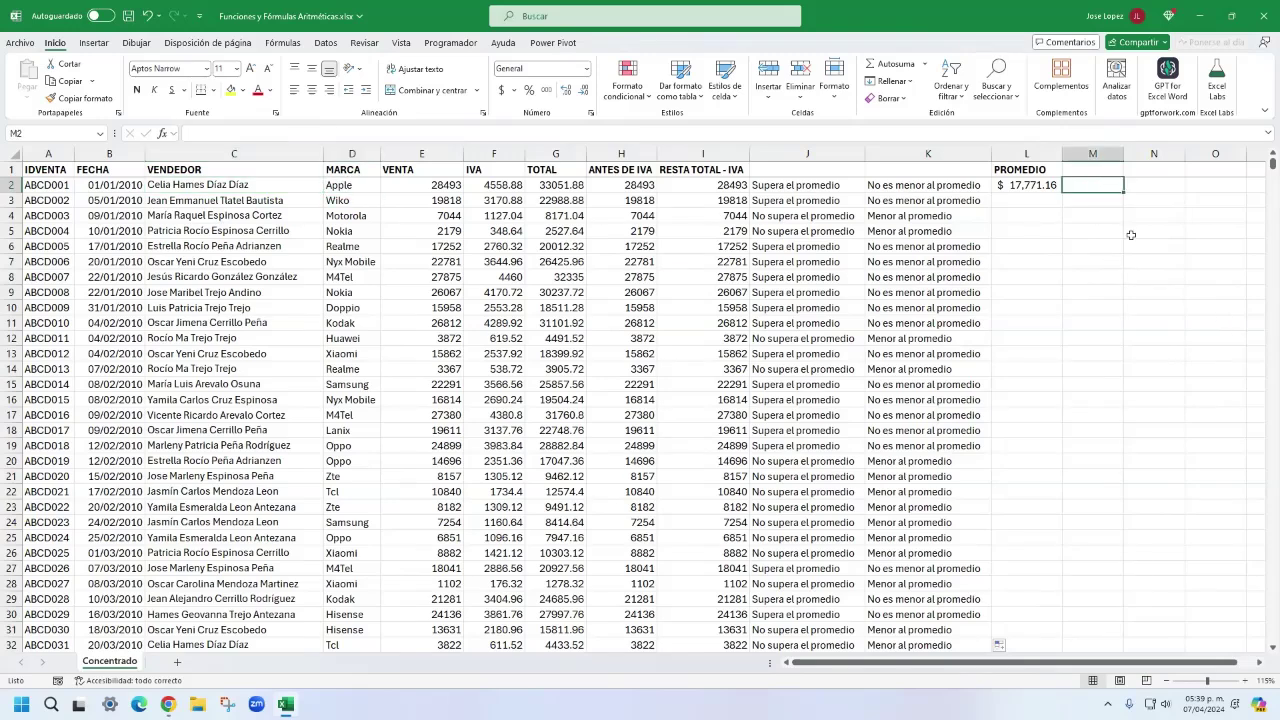
pyautogui.write('=con')
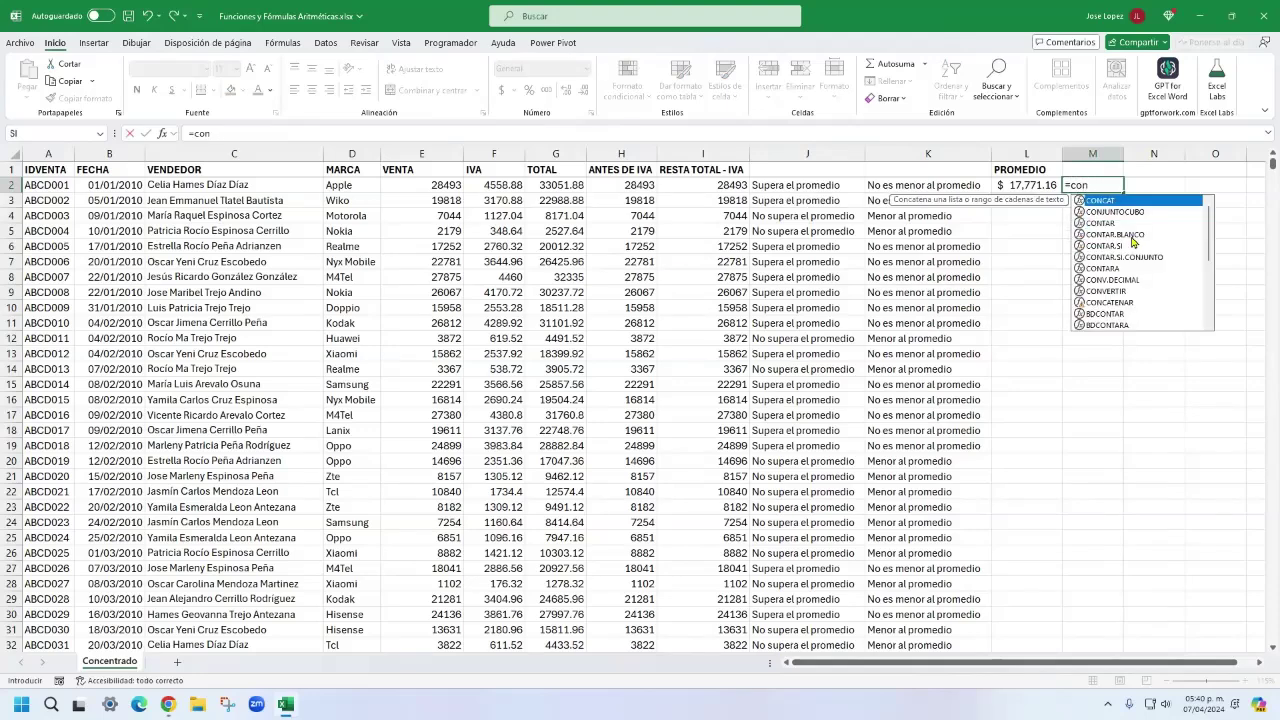
pyautogui.write('a')
pyautogui.write('c')
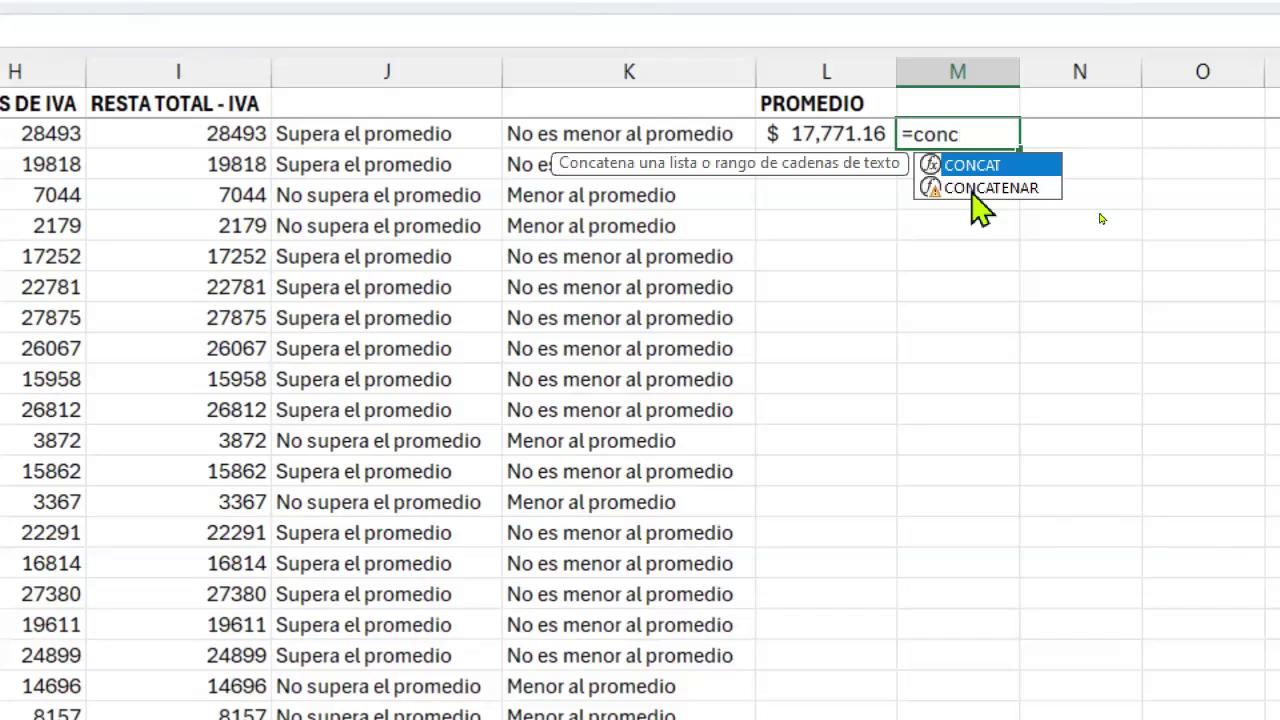
pyautogui.press('Tab')
pyautogui.hotkey('ctrl', 'a')
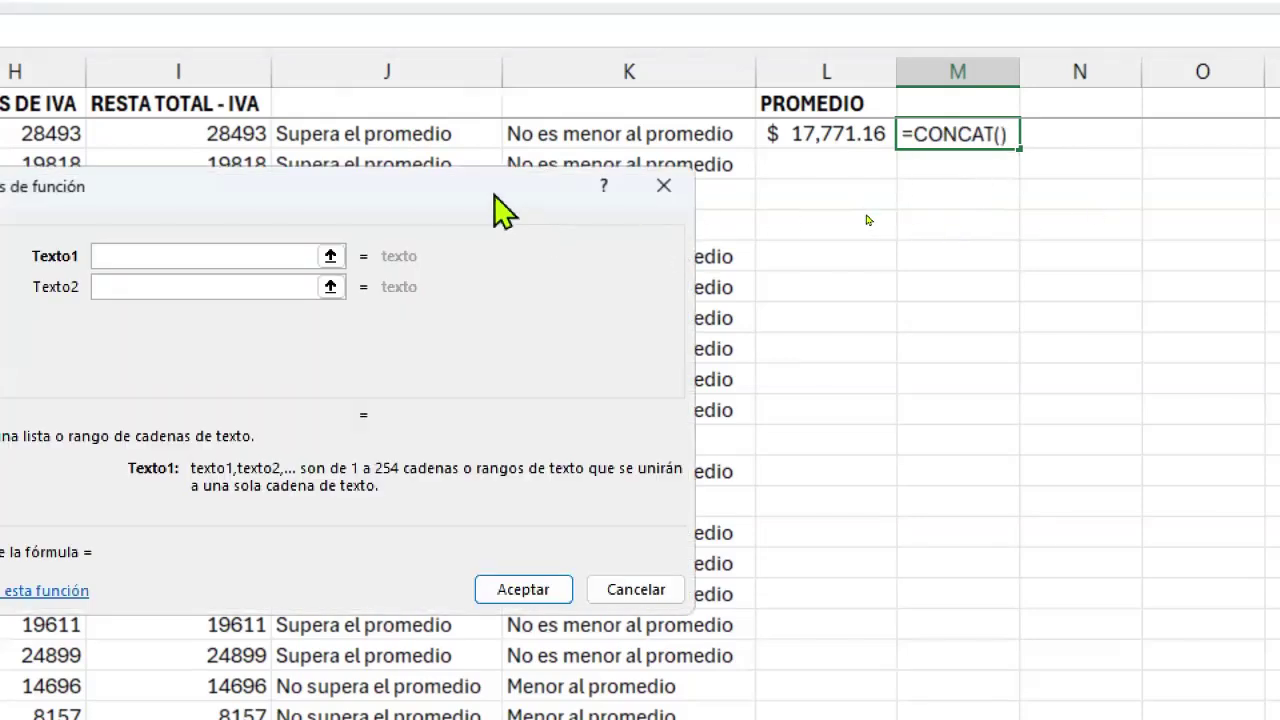
pyautogui.moveTo(494, 195); pyautogui.dragTo(688, 186)
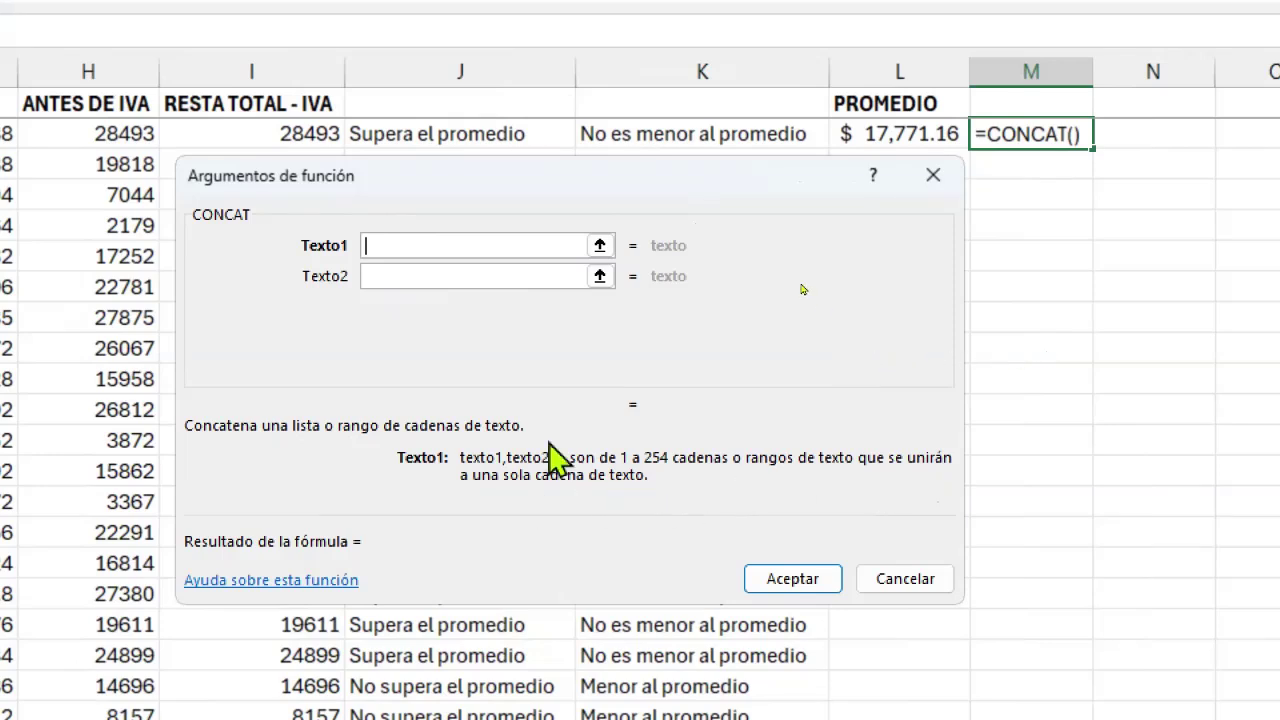
# - Check CONCAT's Texto1 and Texto2 arguments and try to accept the function with all of them empty
pyautogui.press('Tab')
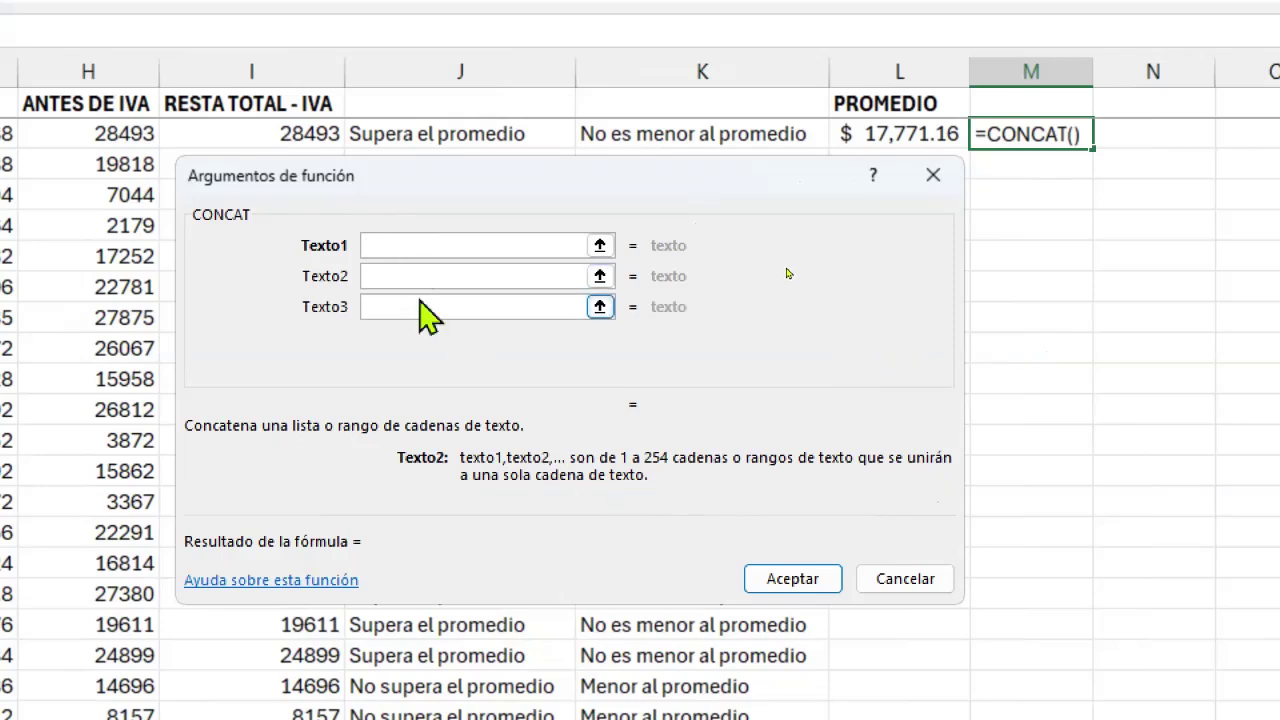
pyautogui.click(414, 246)
pyautogui.click(418, 277)
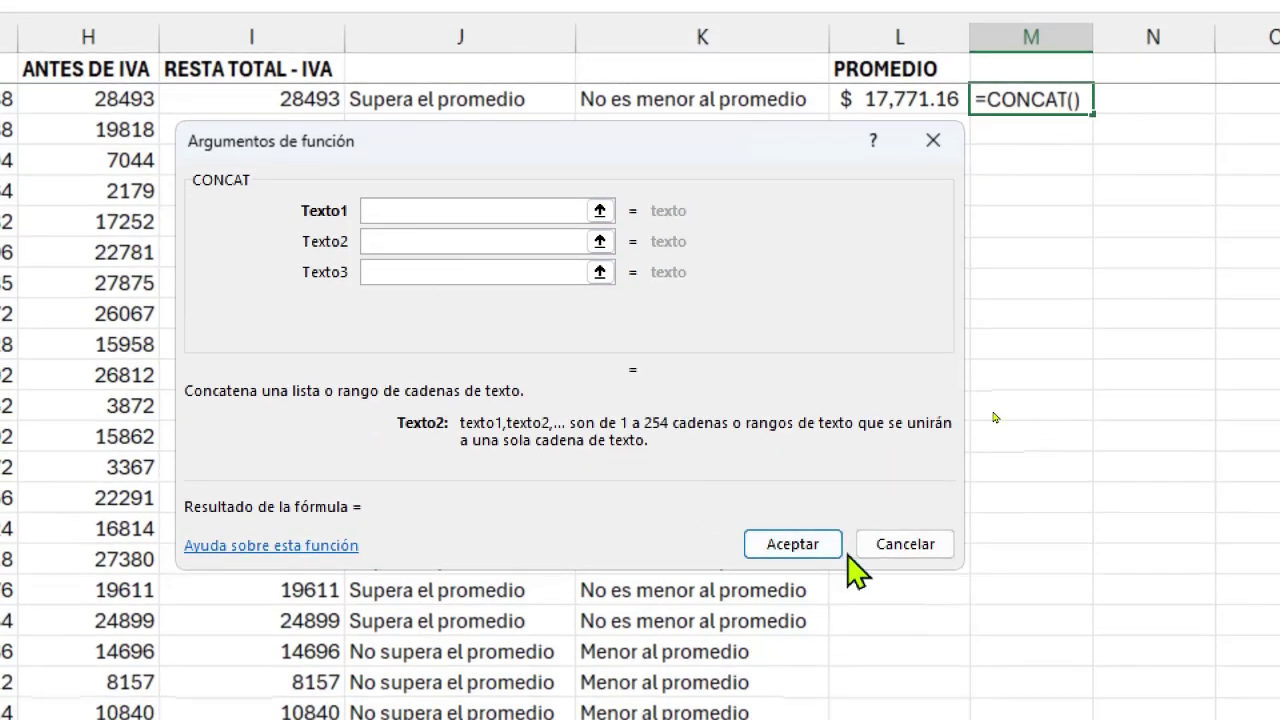
pyautogui.click(793, 579)
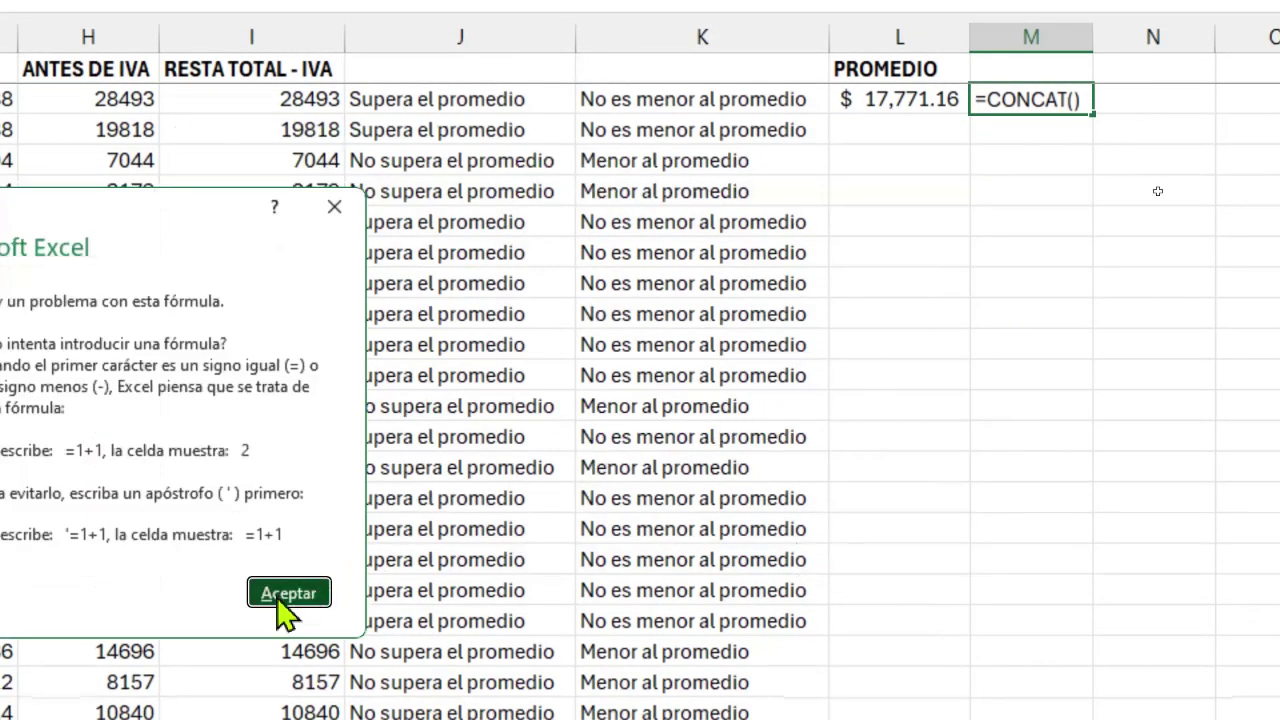
pyautogui.click(282, 600)
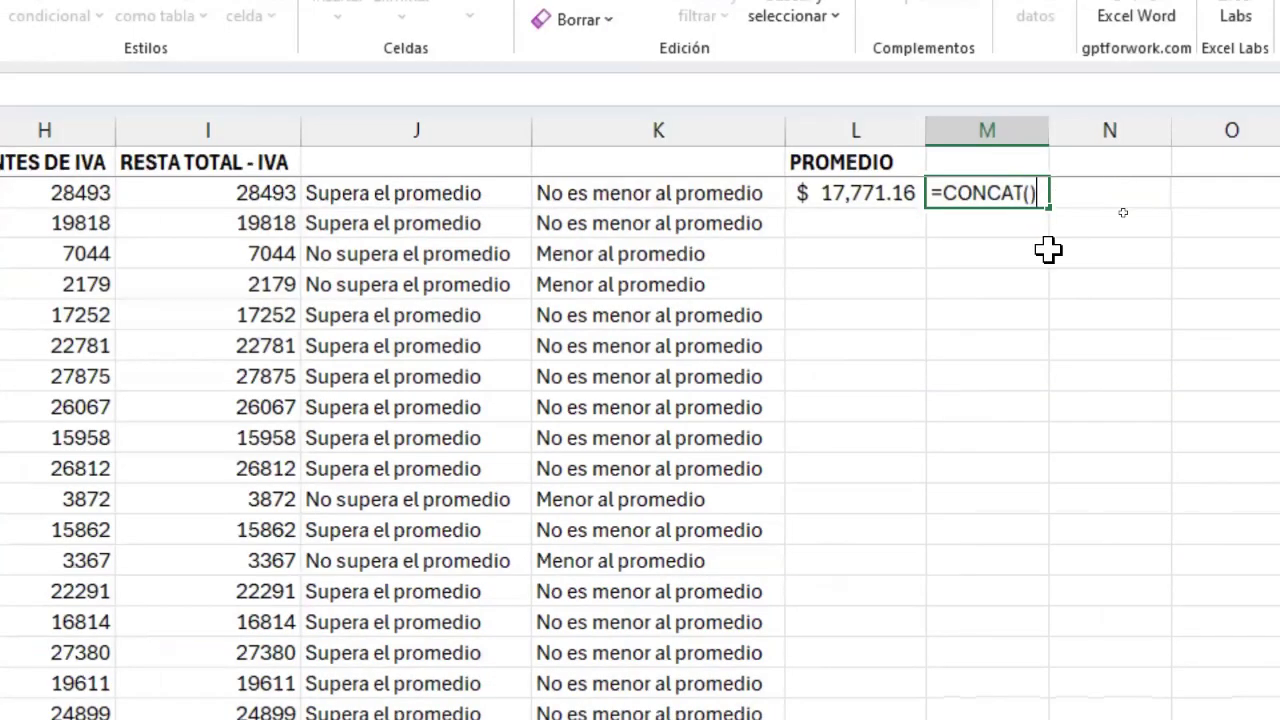
pyautogui.press('BackSpace')
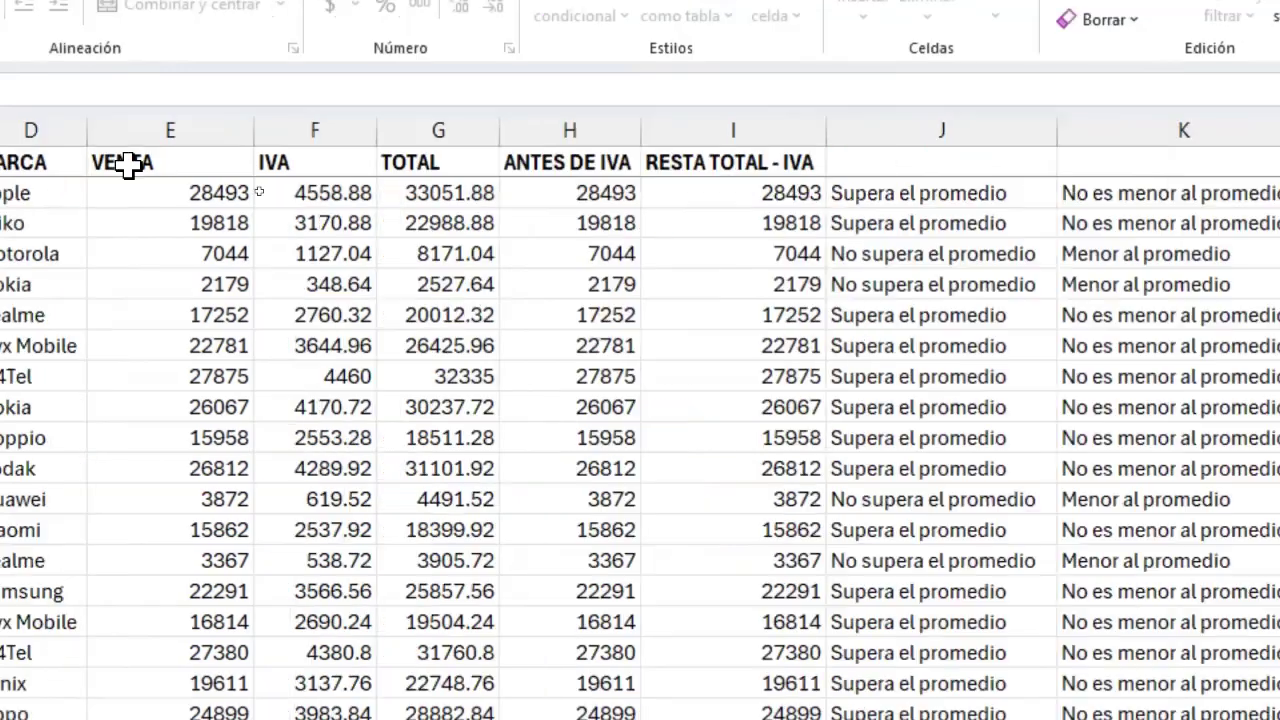
pyautogui.click(92, 192)
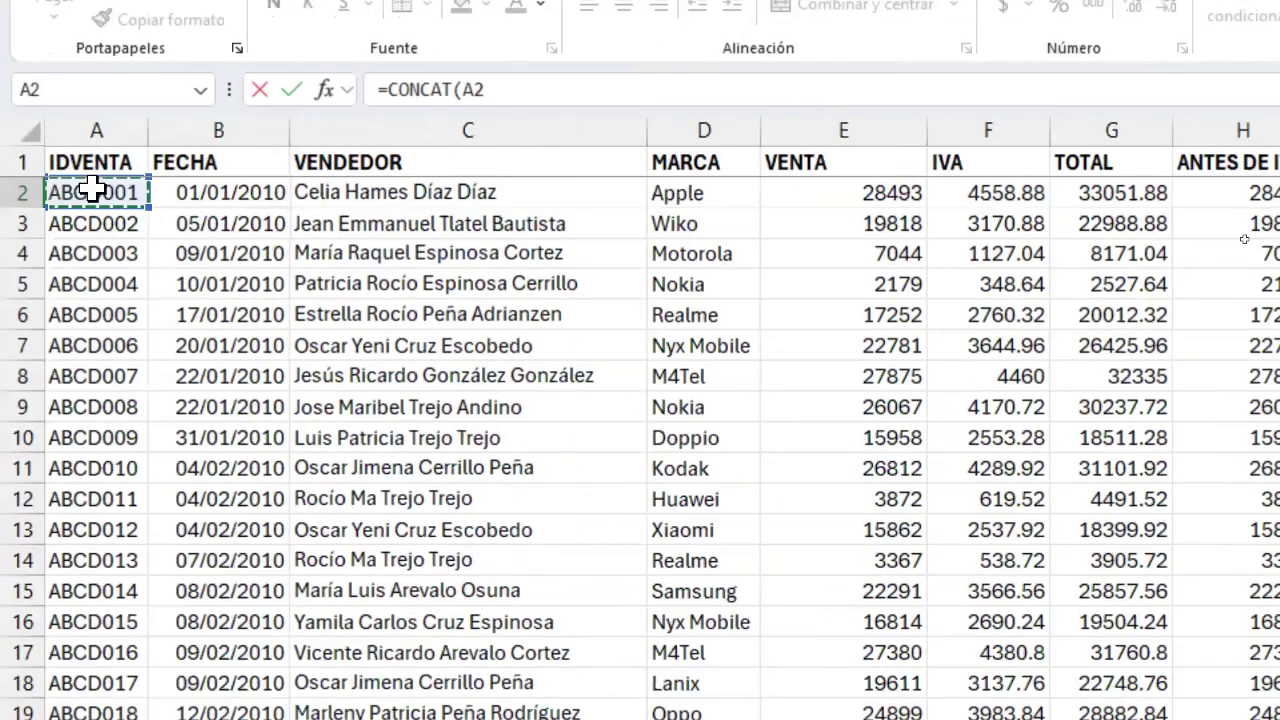
pyautogui.write(',')
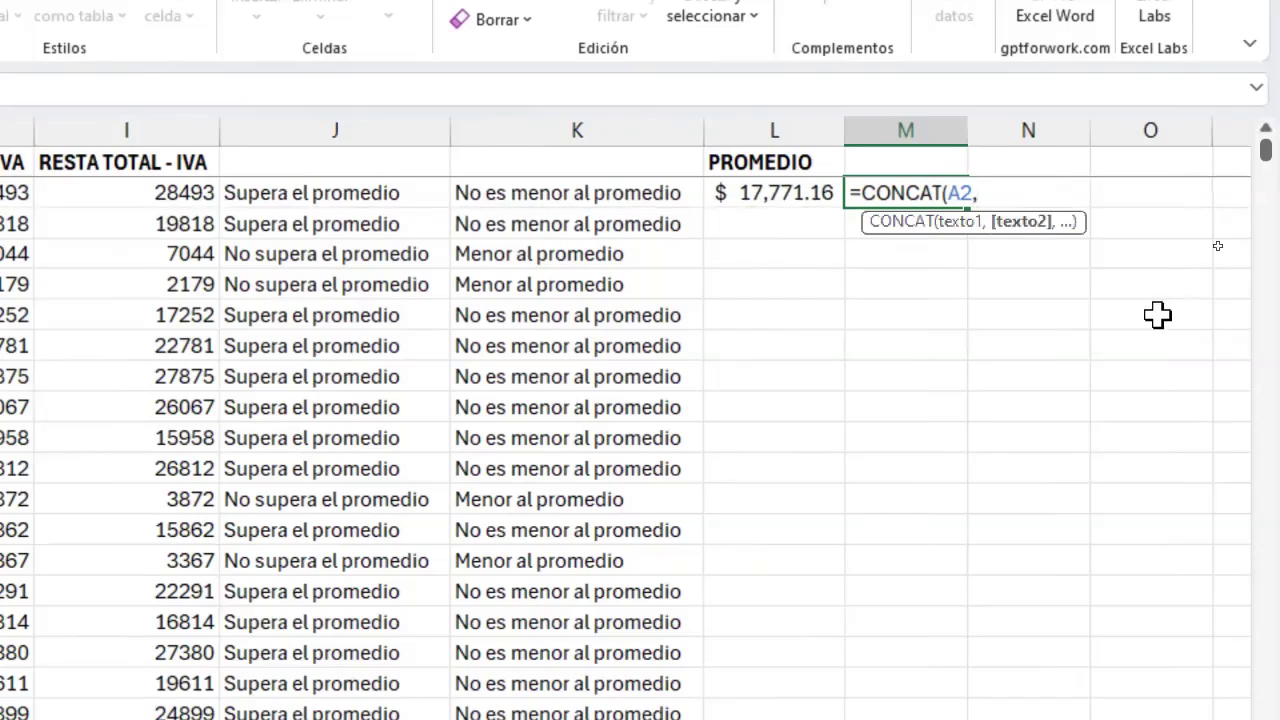
pyautogui.write('"-"')
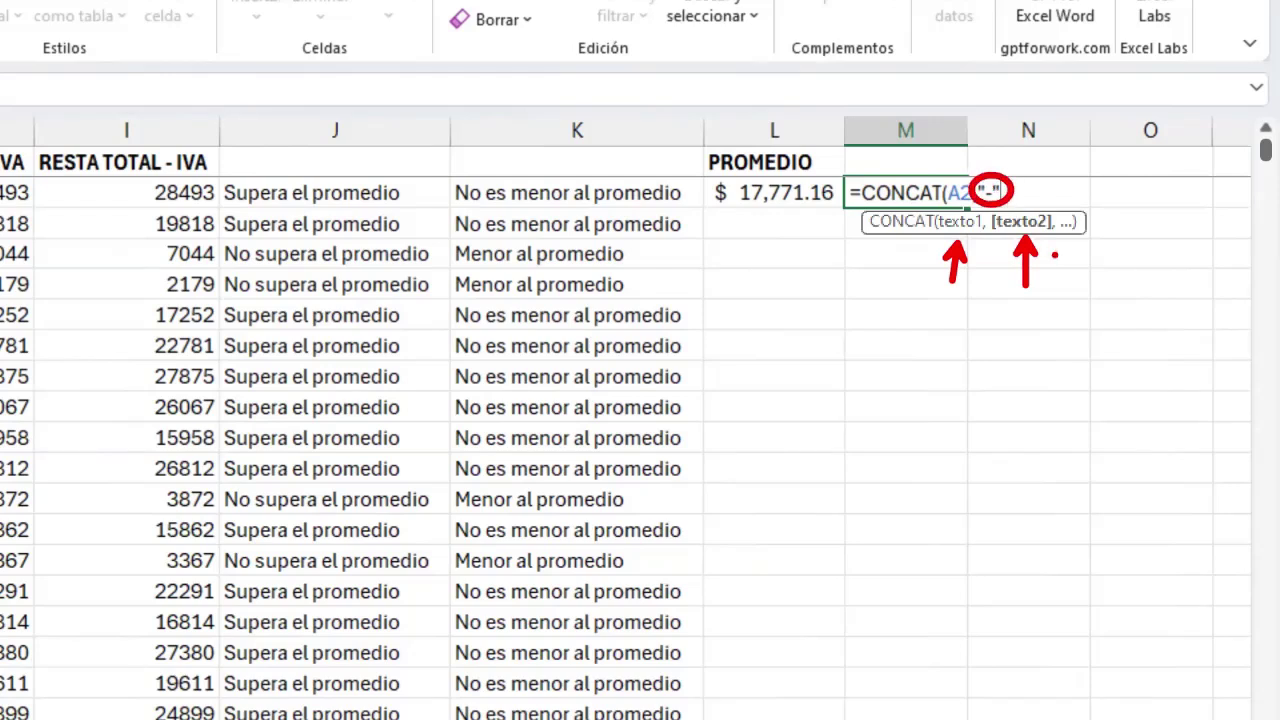
pyautogui.press('Escape')
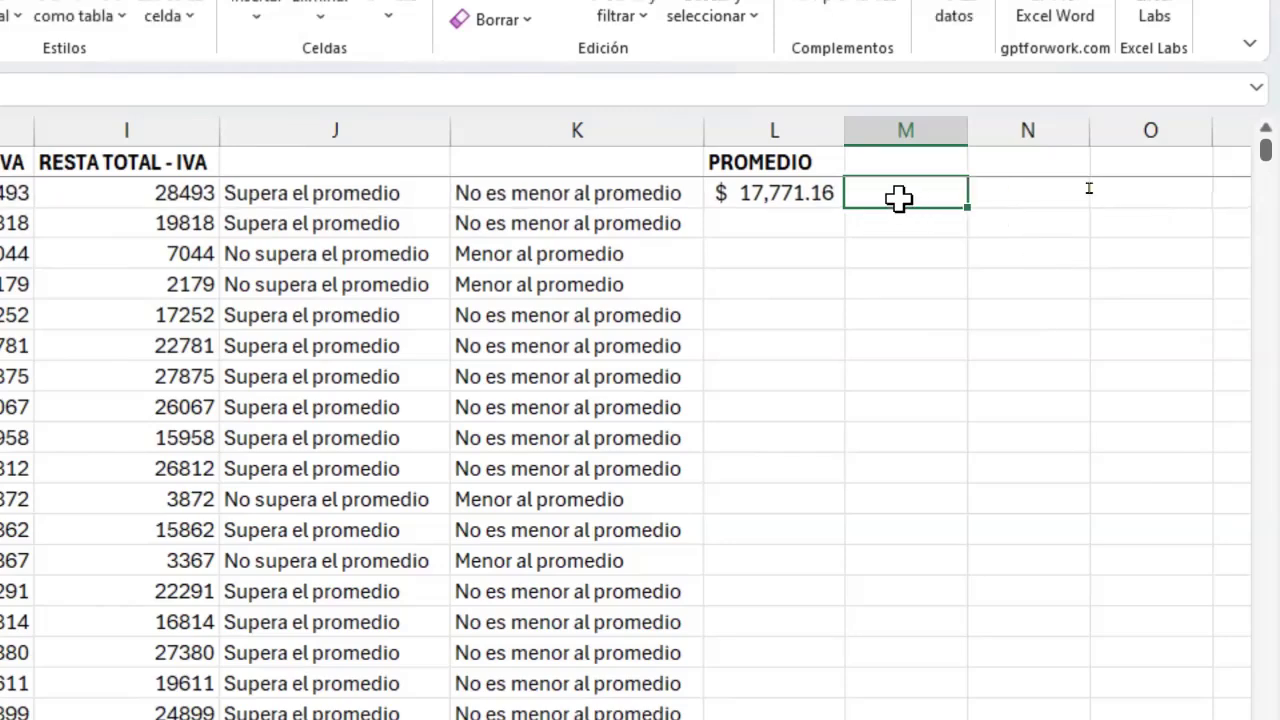
# - Begin a CONCAT formula in M2 with A2 as the first text and "-" as the separator after it
pyautogui.write('=co')
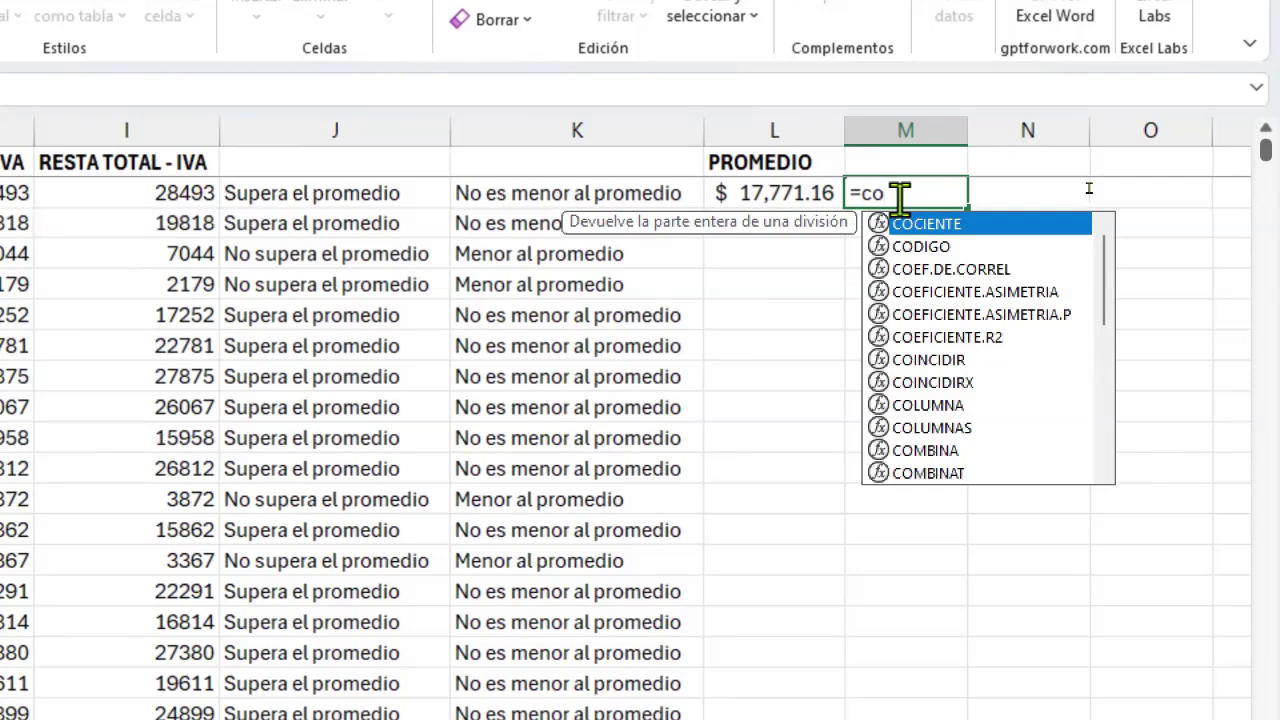
pyautogui.write('ncat')
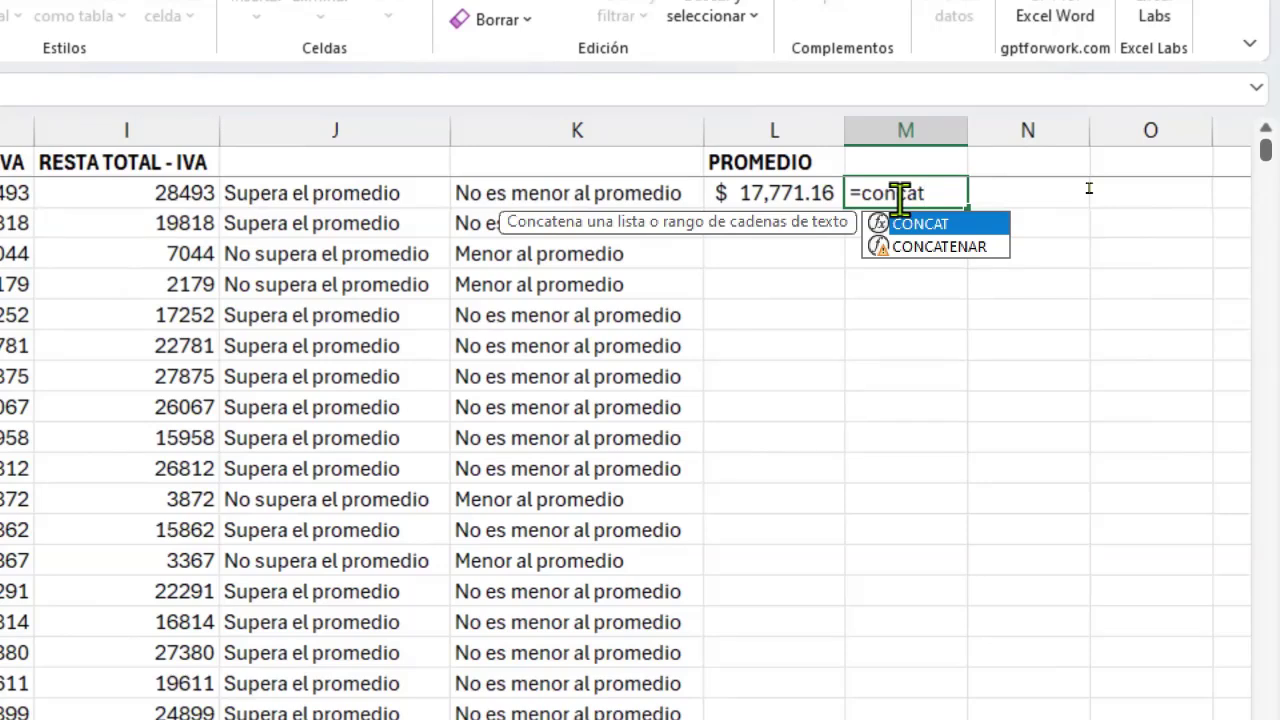
pyautogui.press('Tab')
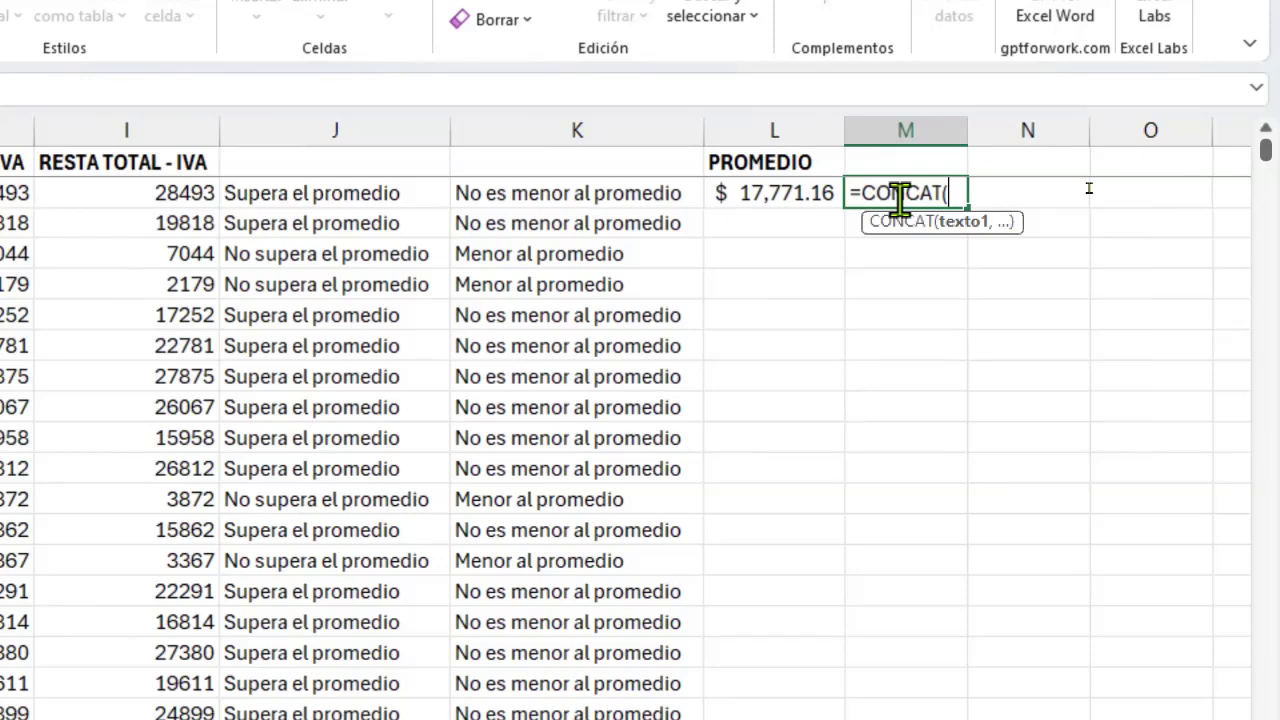
pyautogui.write('a')
pyautogui.press('BackSpace')
pyautogui.write('A2')
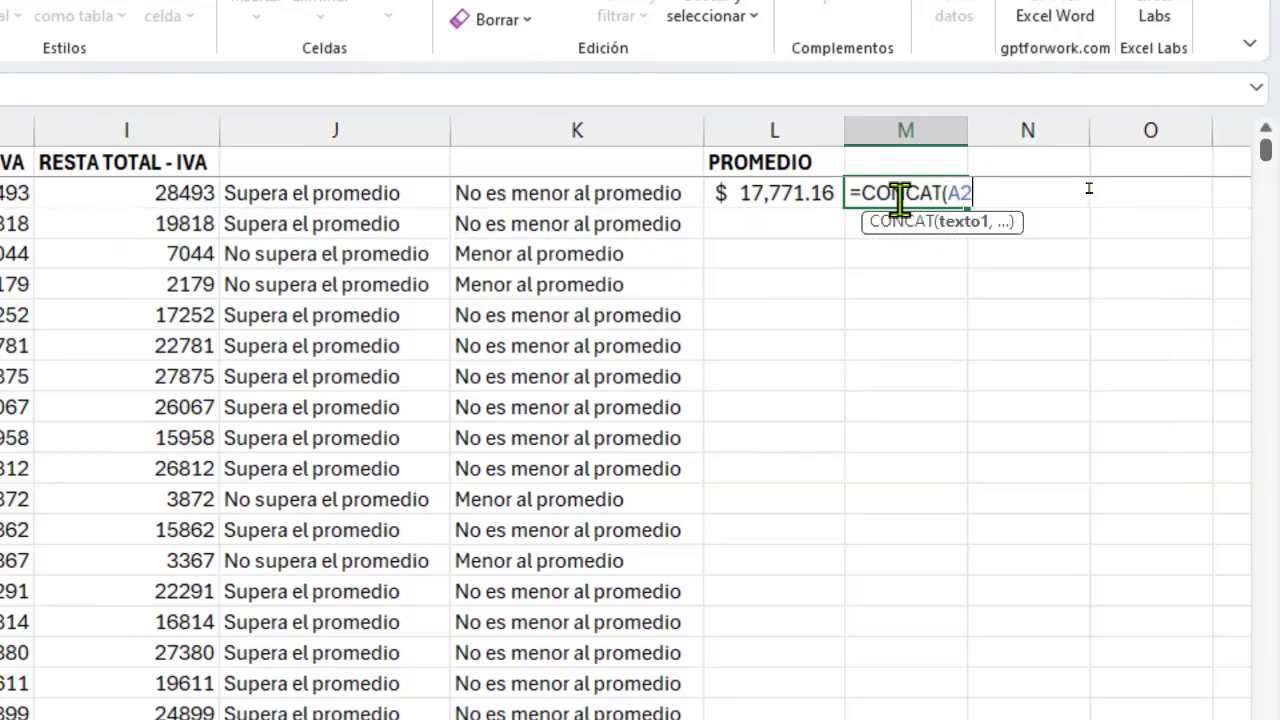
pyautogui.write(',"-",')
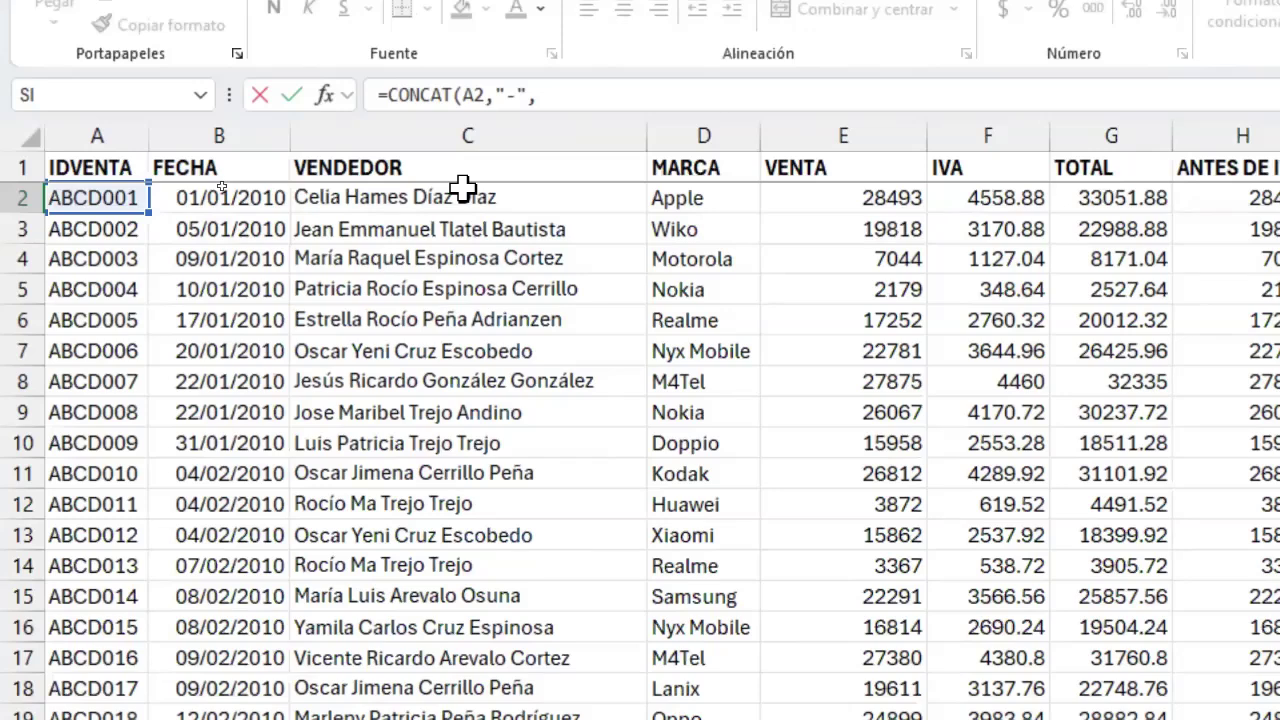
# - Complete M2's formula as =CONCAT(A2,"-",C2,"-",D2) and fit column M's width to its content
pyautogui.click(543, 195)
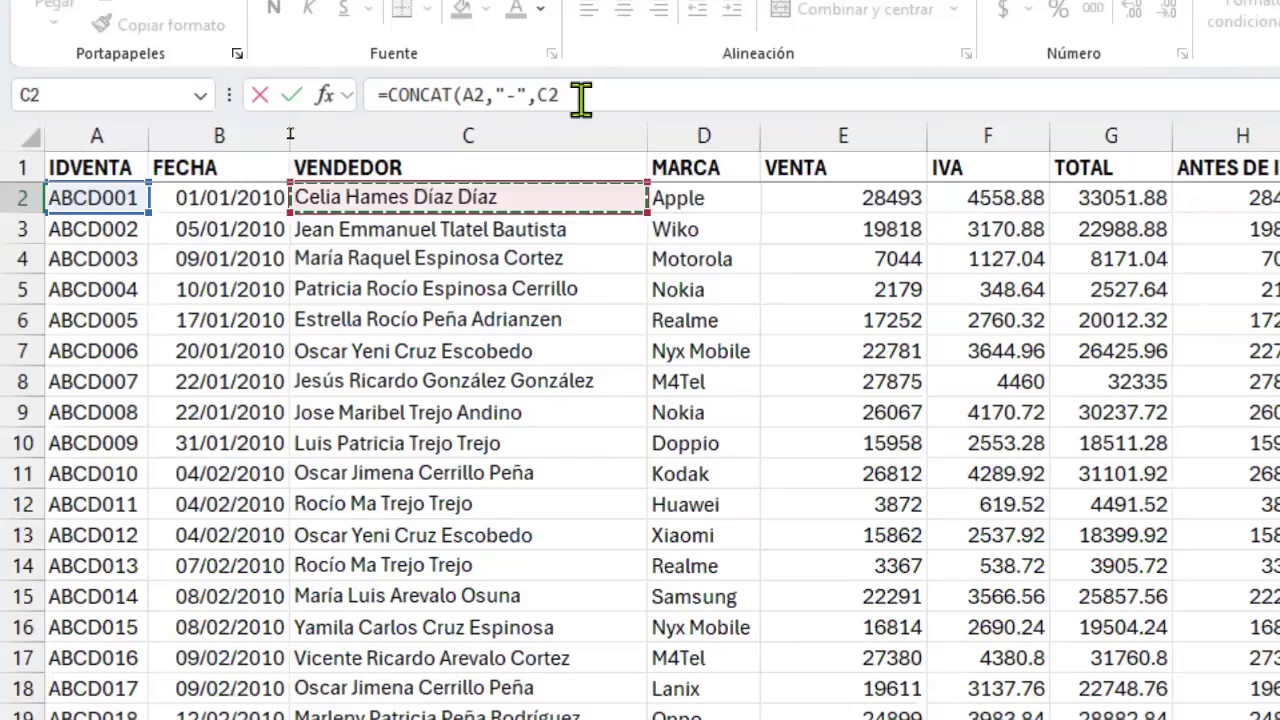
pyautogui.click(581, 95)
pyautogui.write(',')
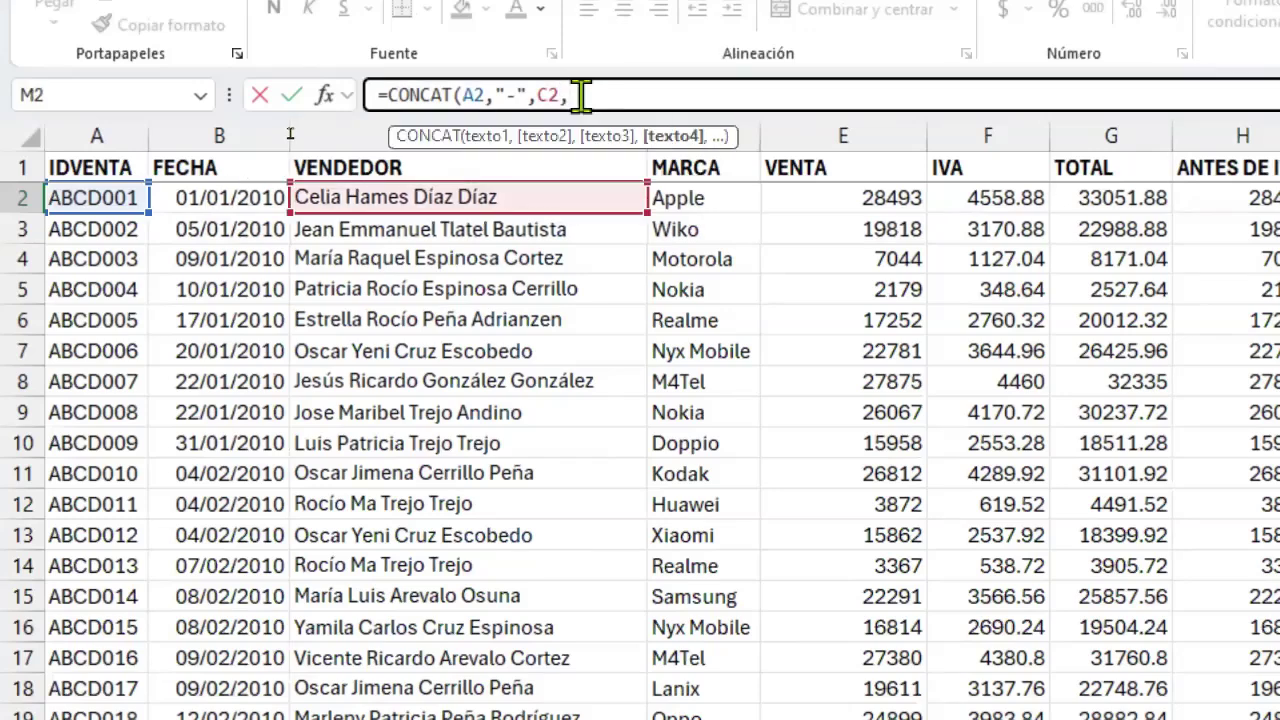
pyautogui.write('" ",')
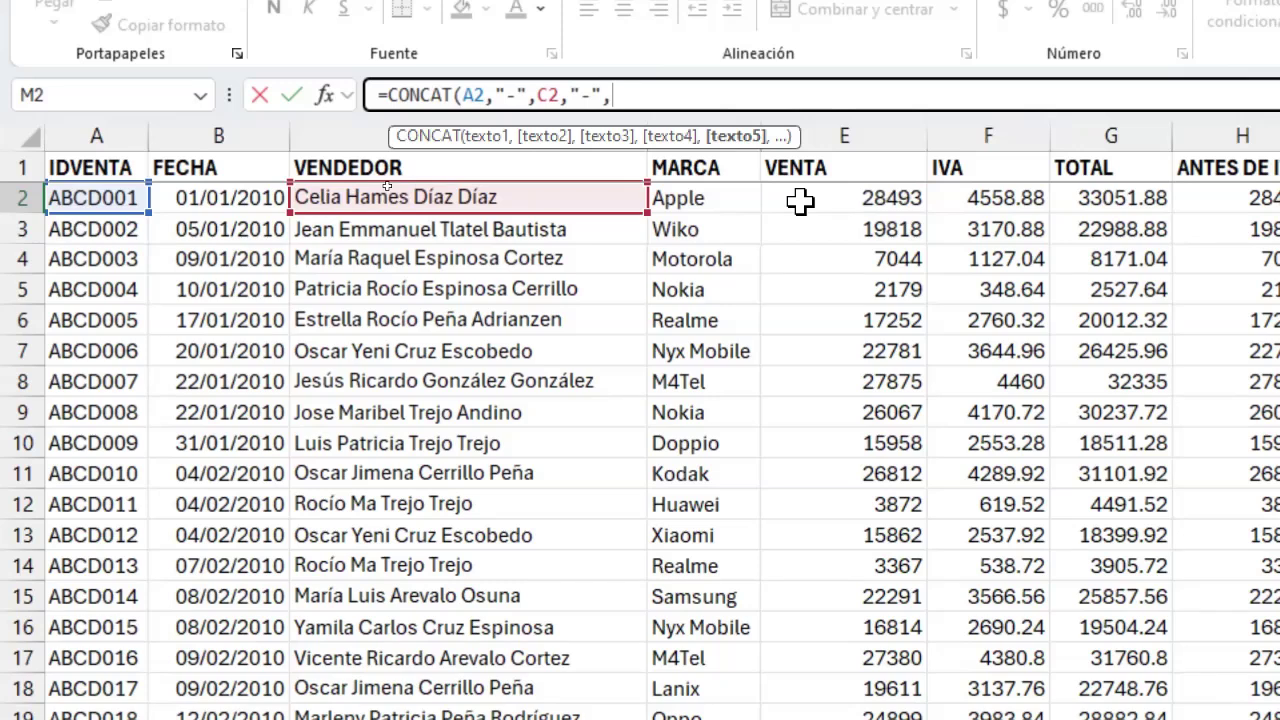
pyautogui.click(718, 203)
pyautogui.click(692, 97)
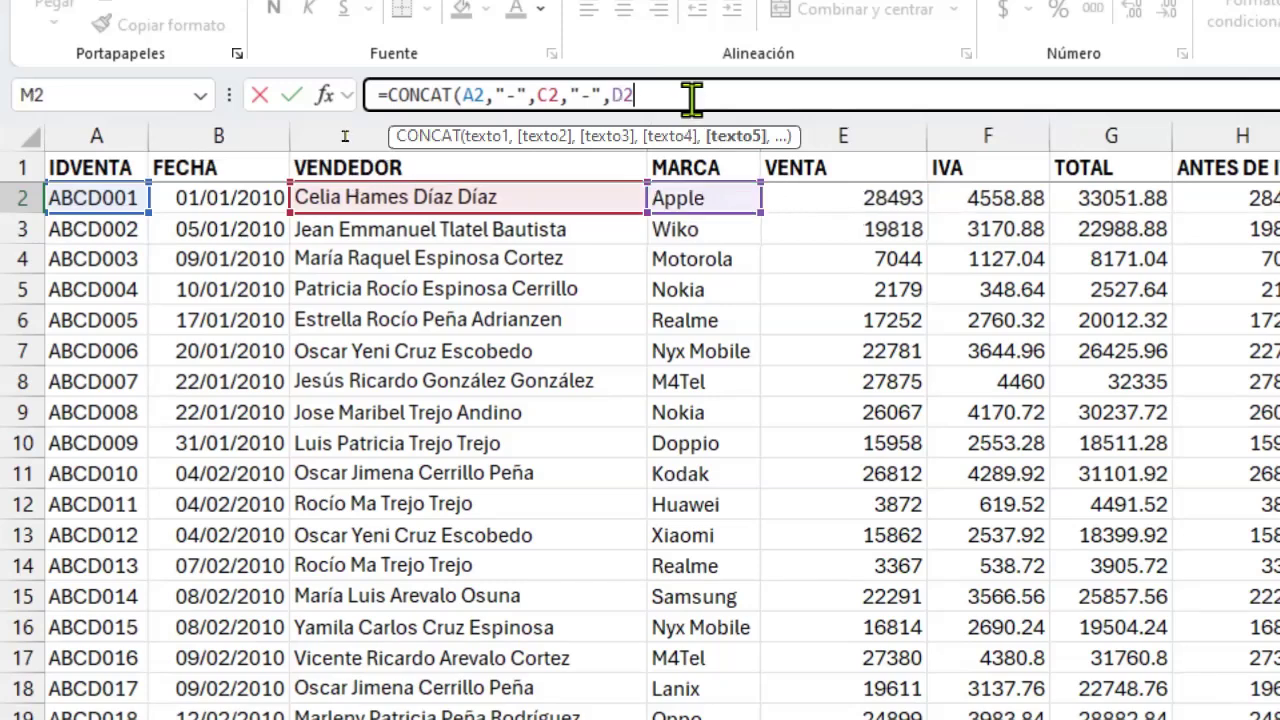
pyautogui.write(')')
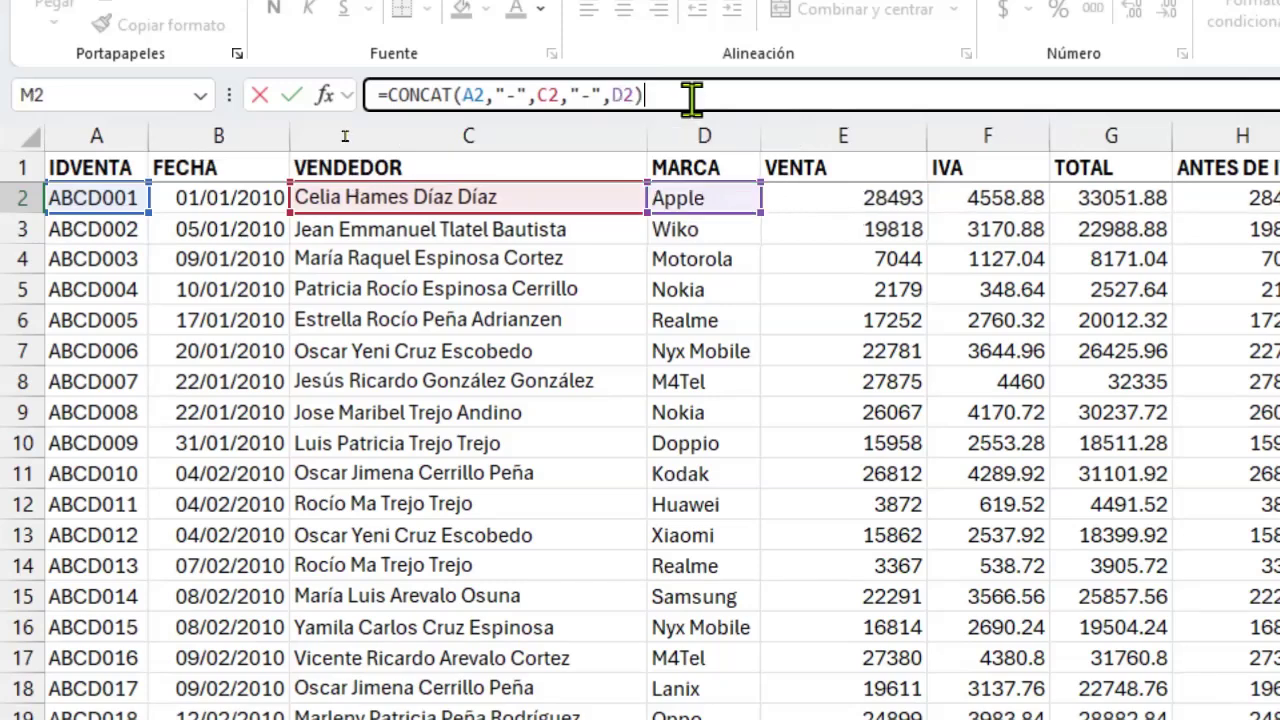
pyautogui.press('Return')
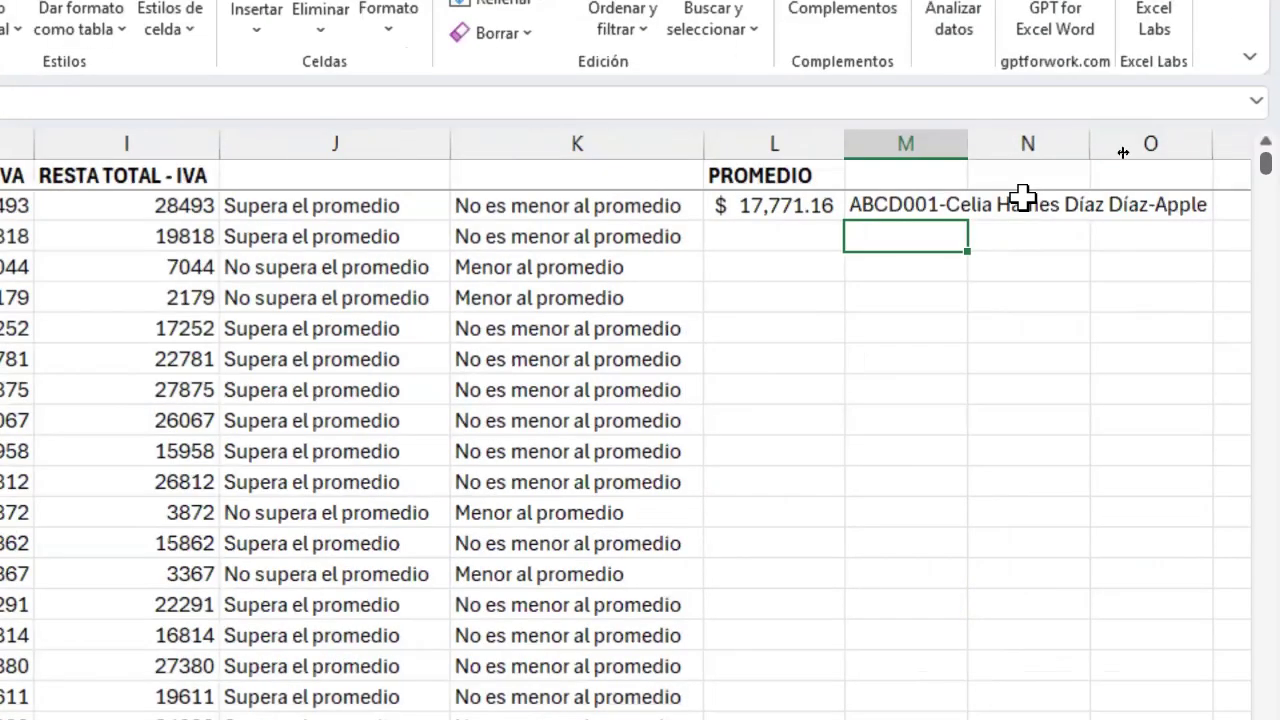
pyautogui.doubleClick(966, 143)
# - Inspect each argument of M2's CONCAT formula, from texto1 to texto5, without changing it
pyautogui.click(903, 204)
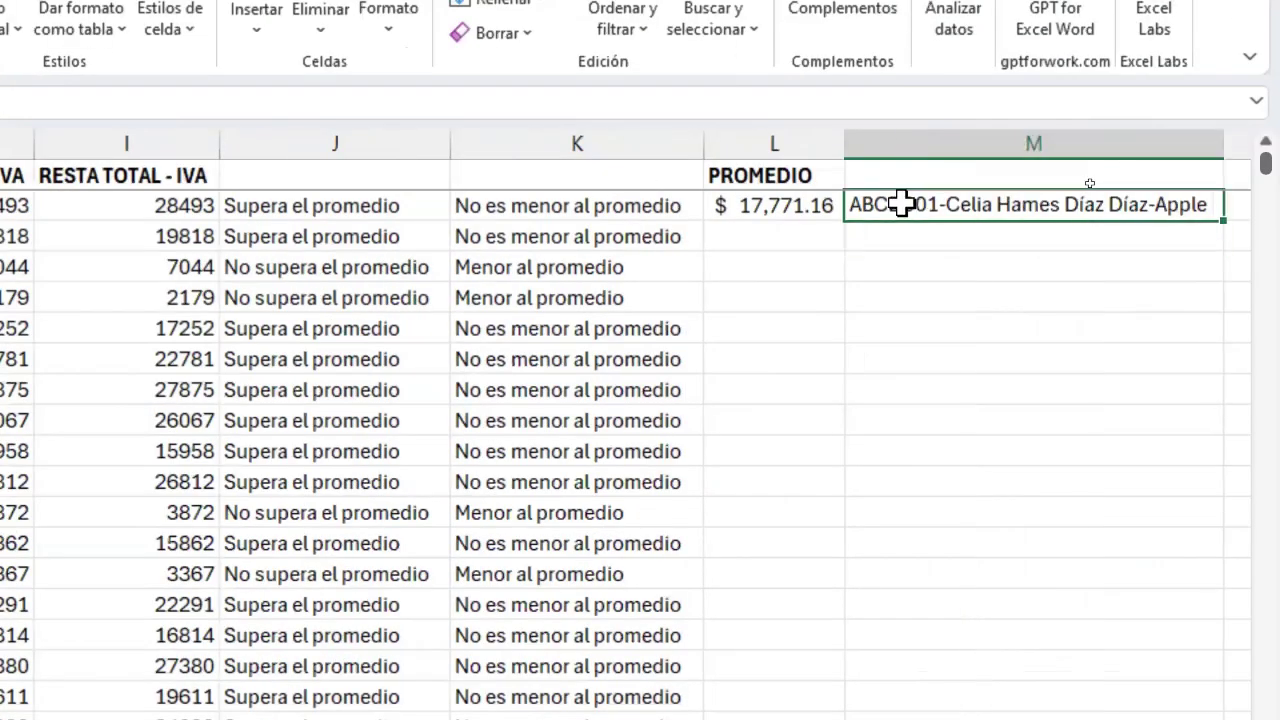
pyautogui.doubleClick(903, 204)
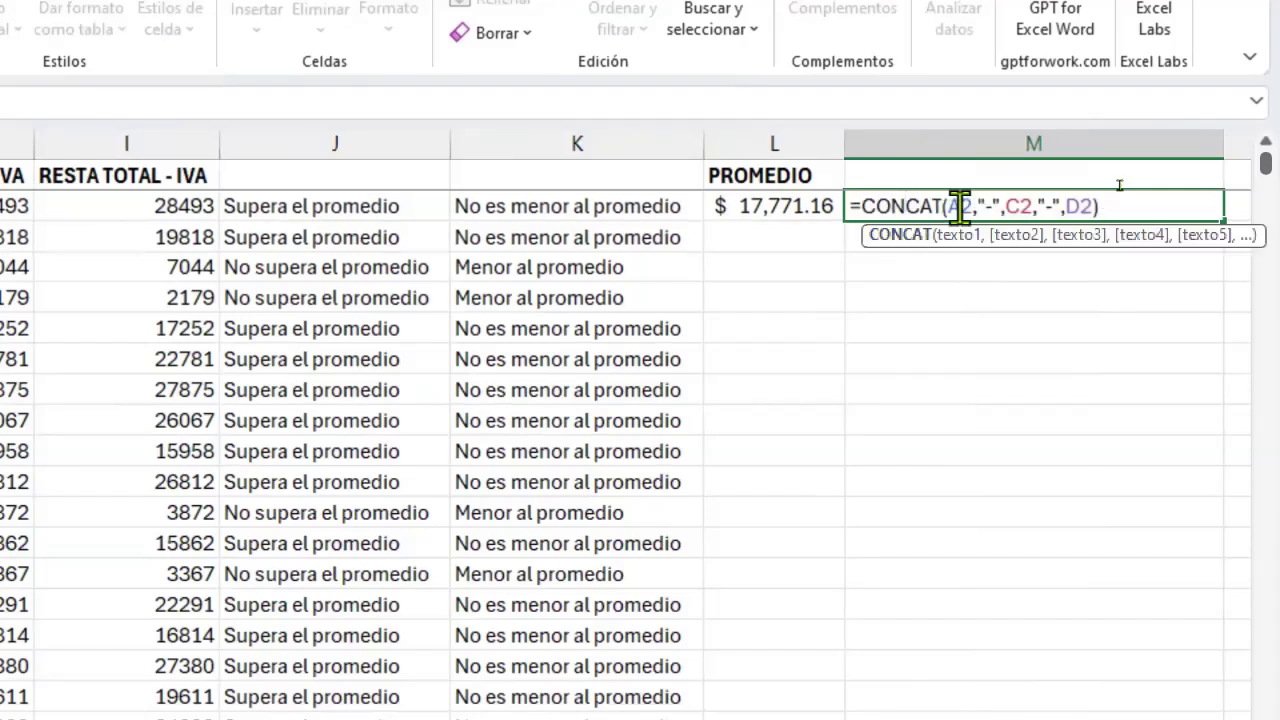
pyautogui.doubleClick(960, 206)
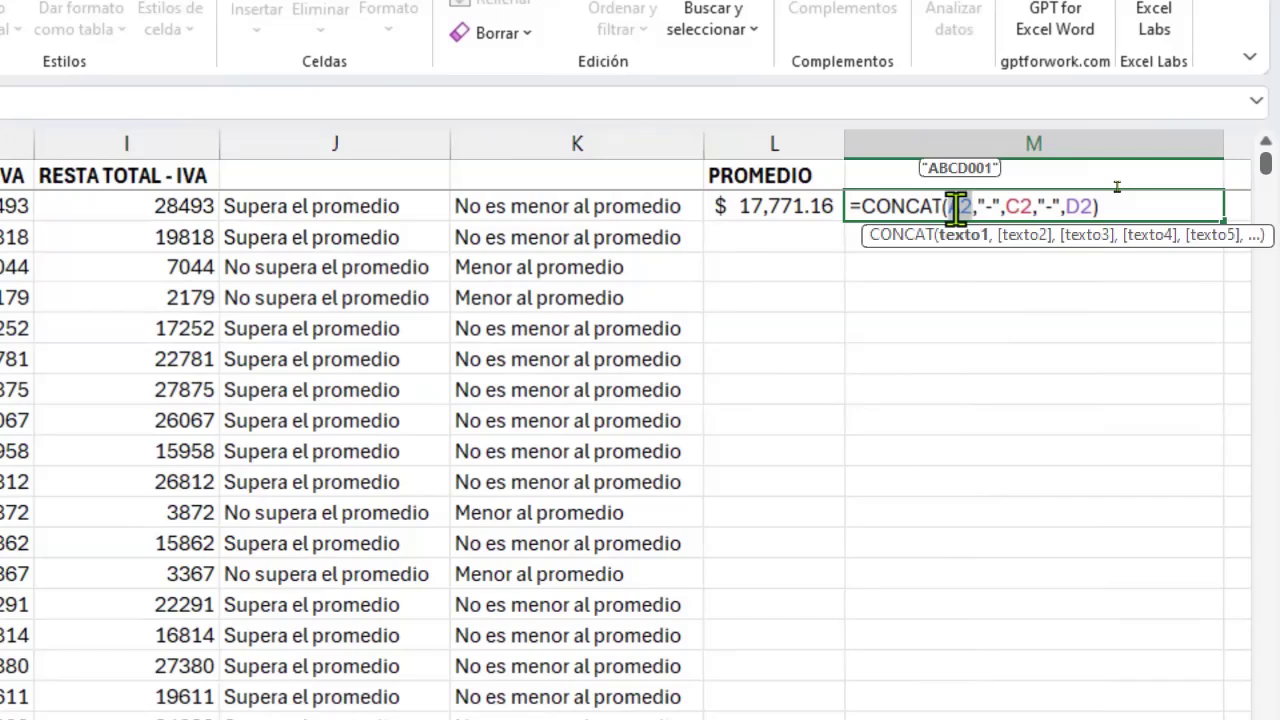
pyautogui.click(1020, 240)
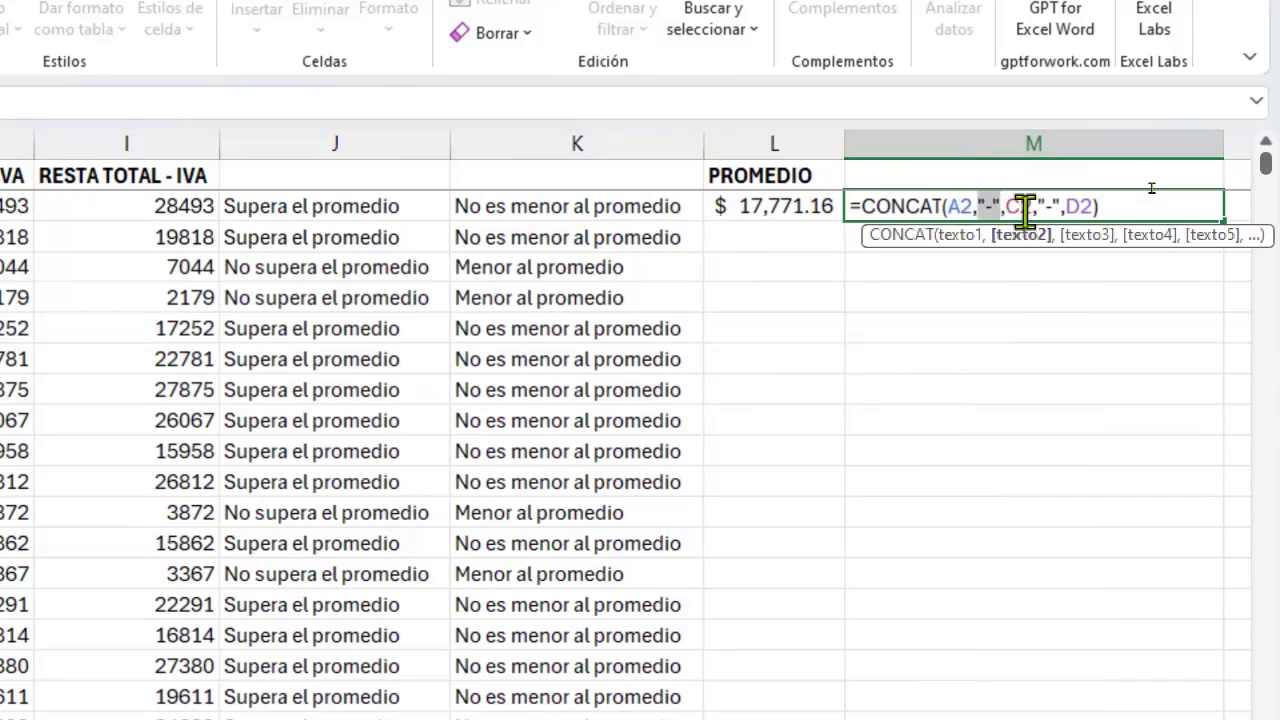
pyautogui.click(1080, 242)
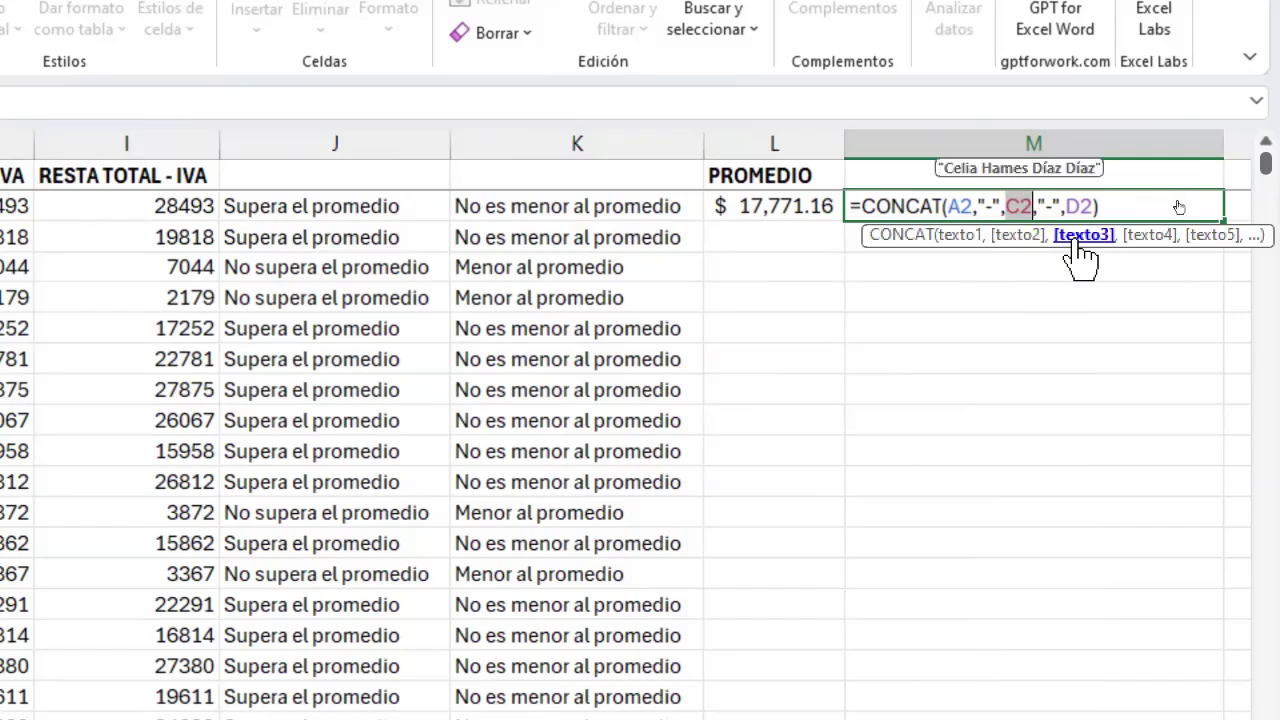
pyautogui.click(1152, 240)
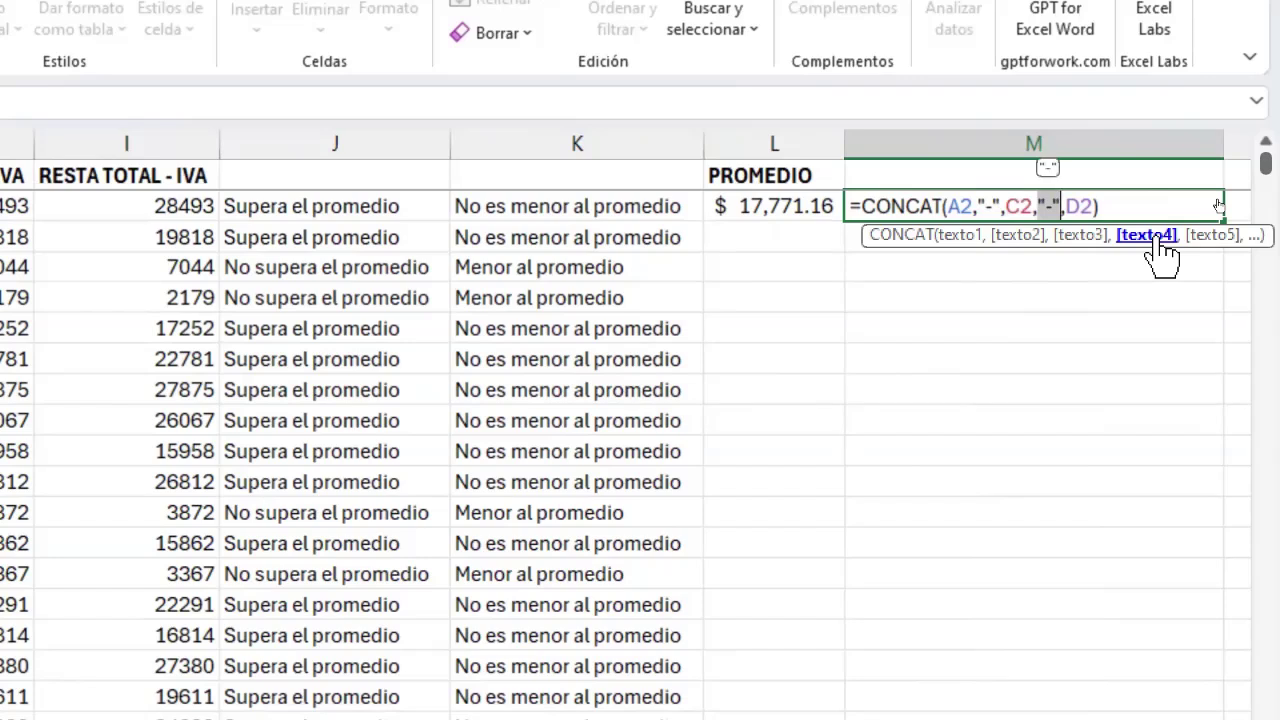
pyautogui.click(1206, 238)
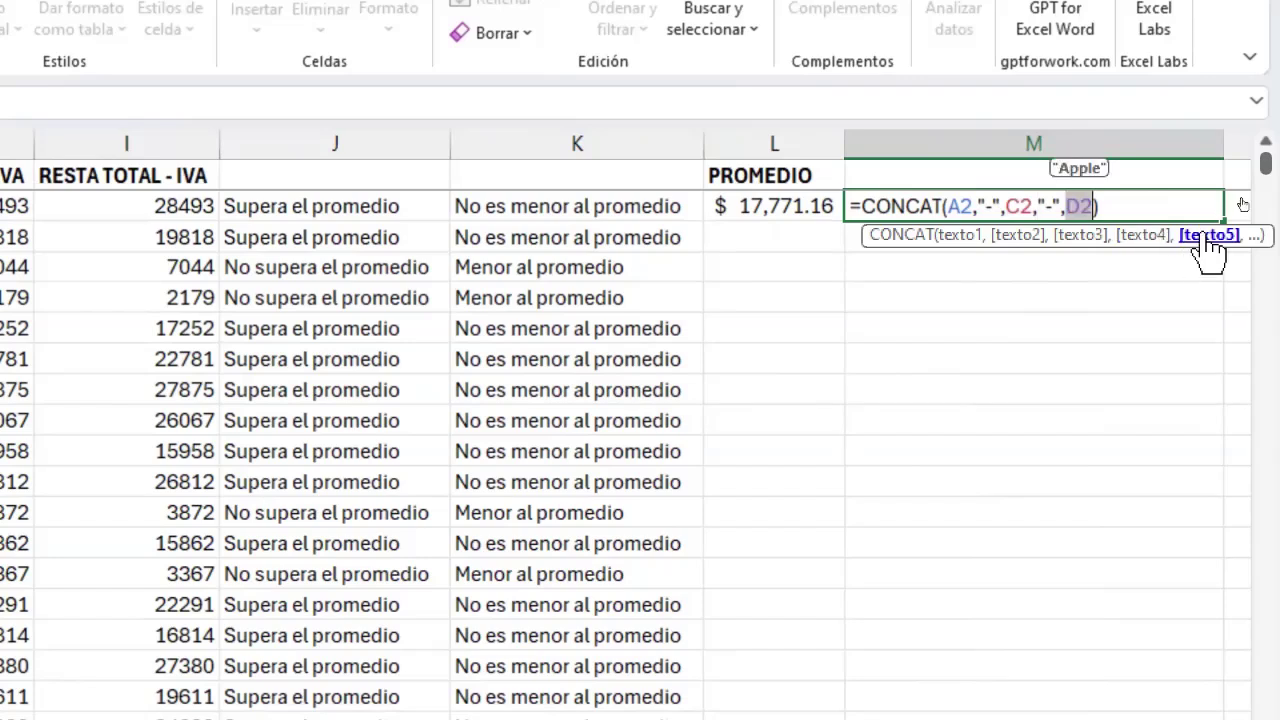
pyautogui.press('Return')
# - Fill M2's CONCAT formula down column M for all records and fit the column width to the longest text
pyautogui.press('Up')
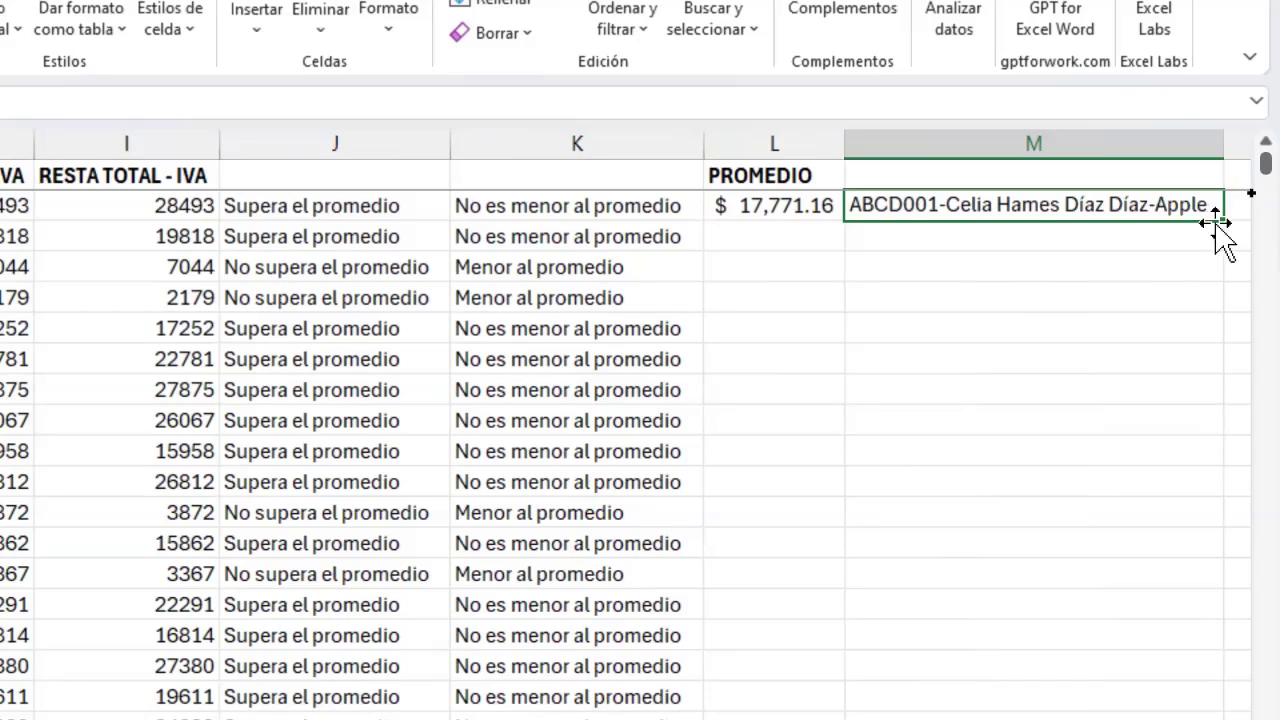
pyautogui.doubleClick(1223, 219)
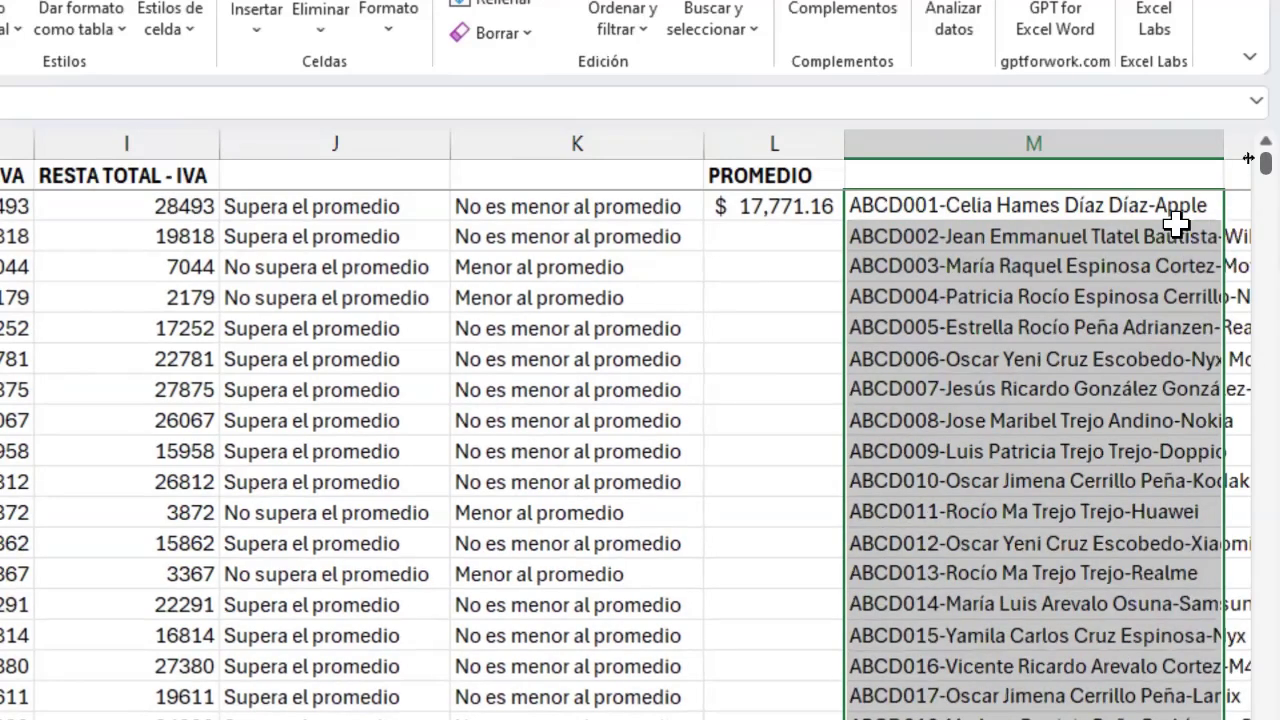
pyautogui.doubleClick(1223, 154)
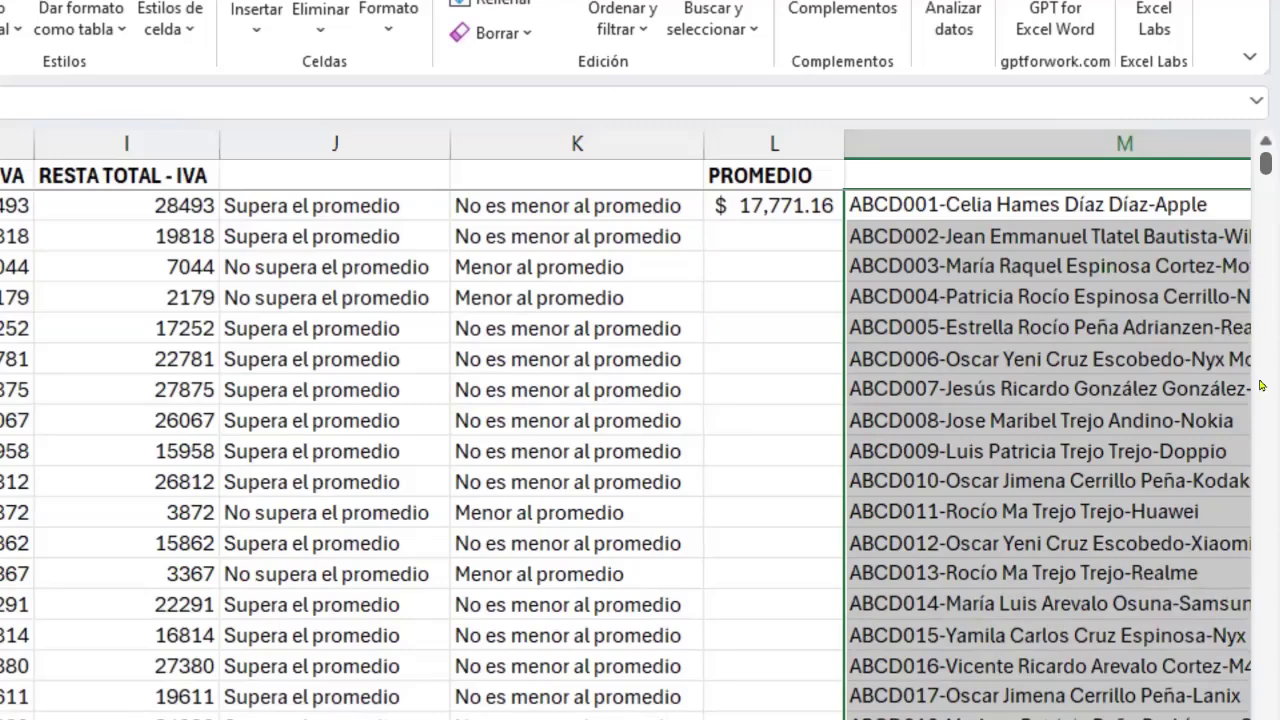
pyautogui.scroll(-2, 1029, 499)
pyautogui.scroll(2, 1029, 492)
pyautogui.hscroll(3, 1029, 333)
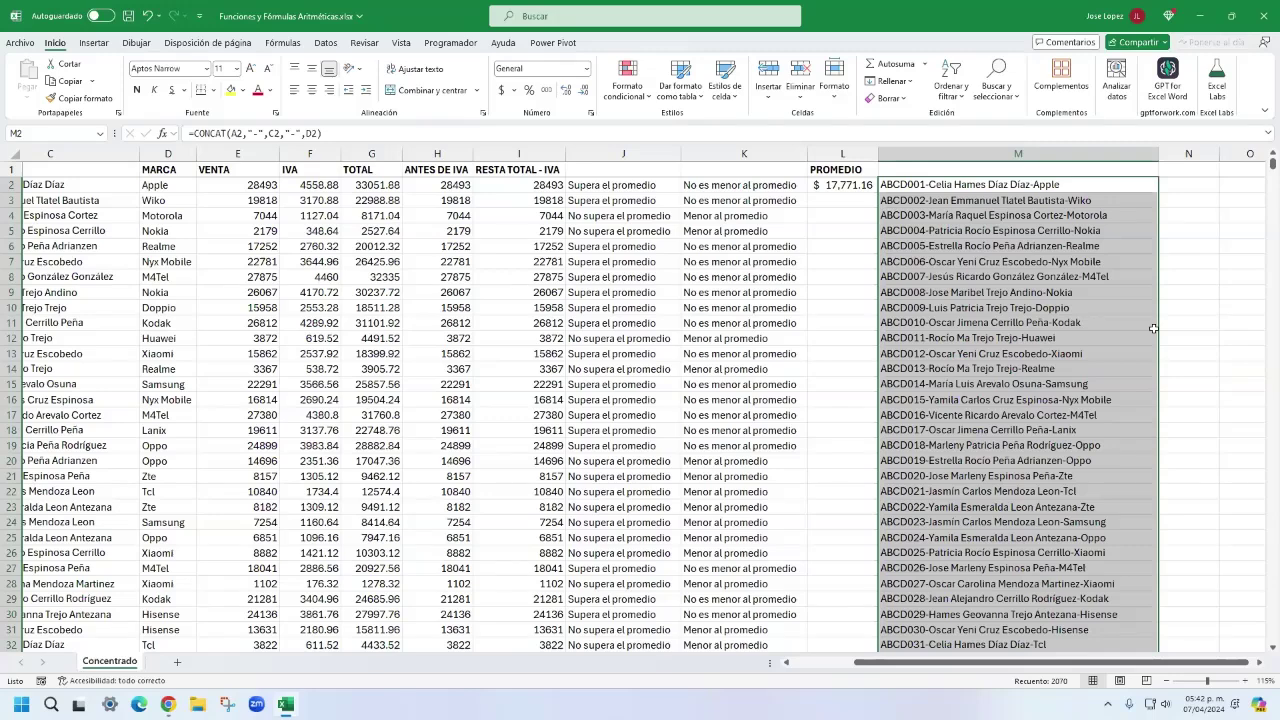
# - Check several joined texts in column M and the cells that M13's CONCAT formula refers to
pyautogui.doubleClick(1068, 217)
pyautogui.click(1065, 231)
pyautogui.doubleClick(1050, 249)
pyautogui.click(1039, 264)
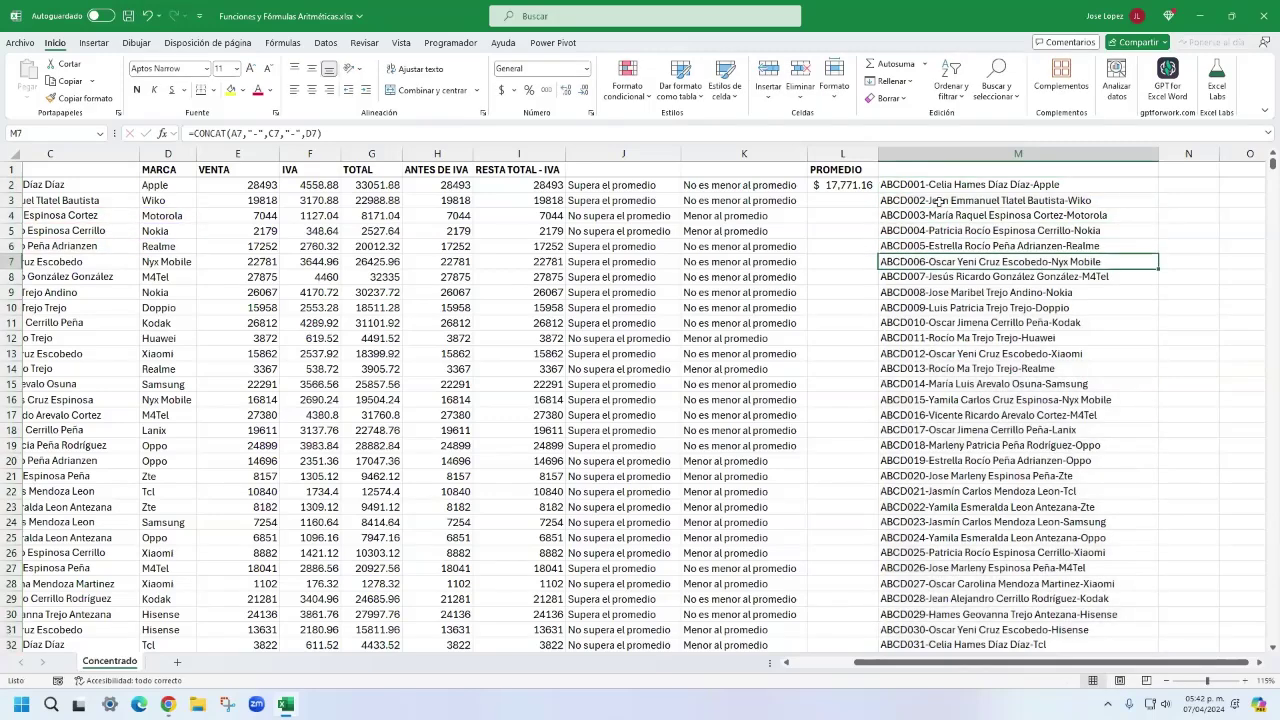
pyautogui.click(986, 322)
pyautogui.click(977, 352)
pyautogui.doubleClick(977, 354)
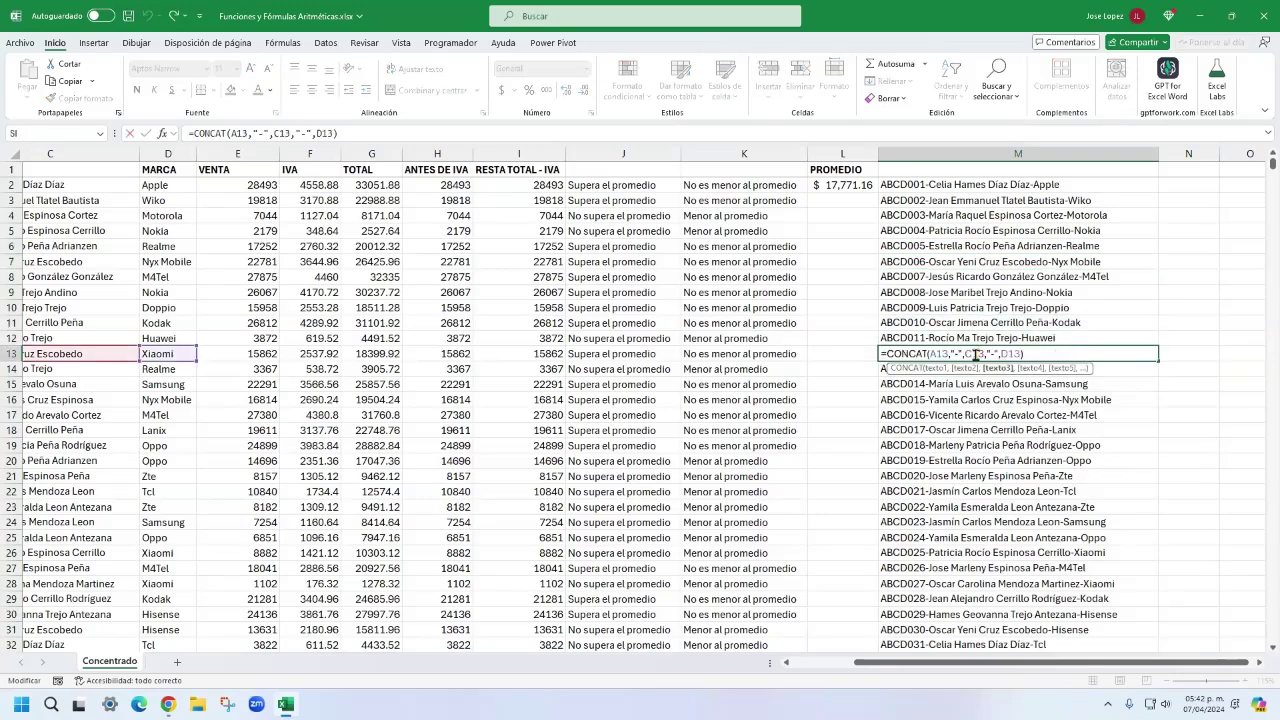
pyautogui.hscroll(-2, 727, 513)
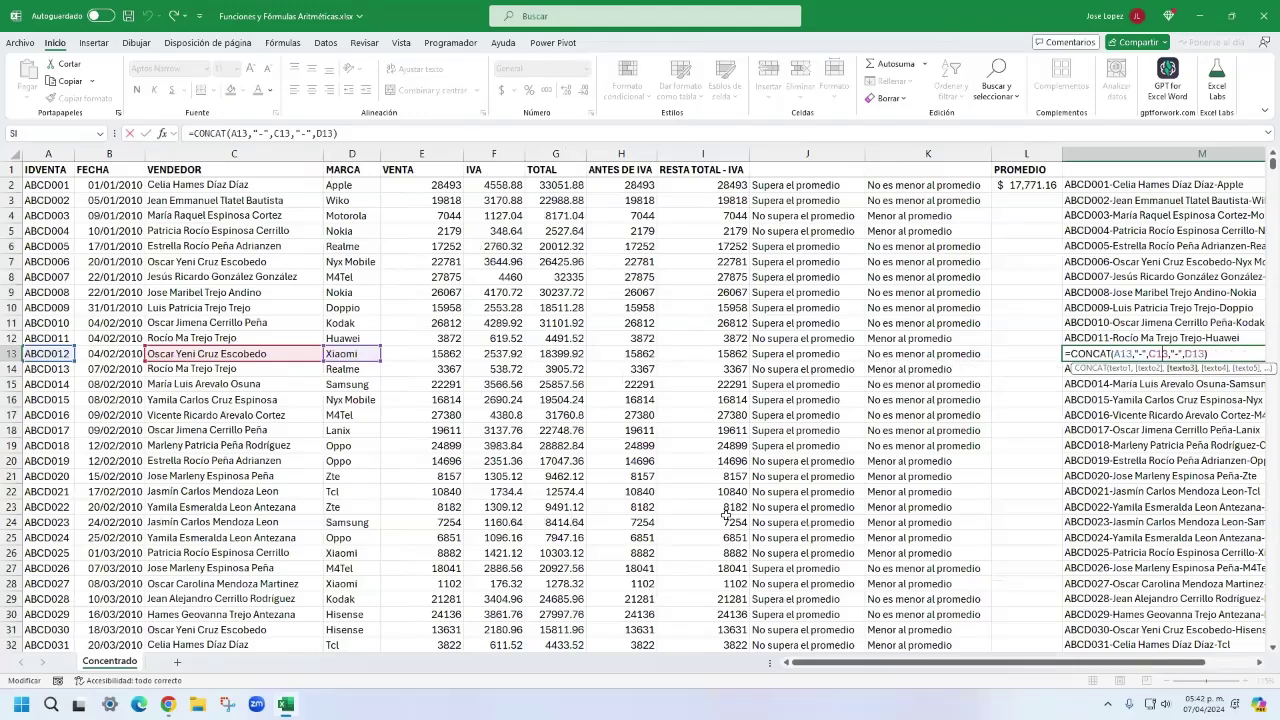
pyautogui.press('Return')
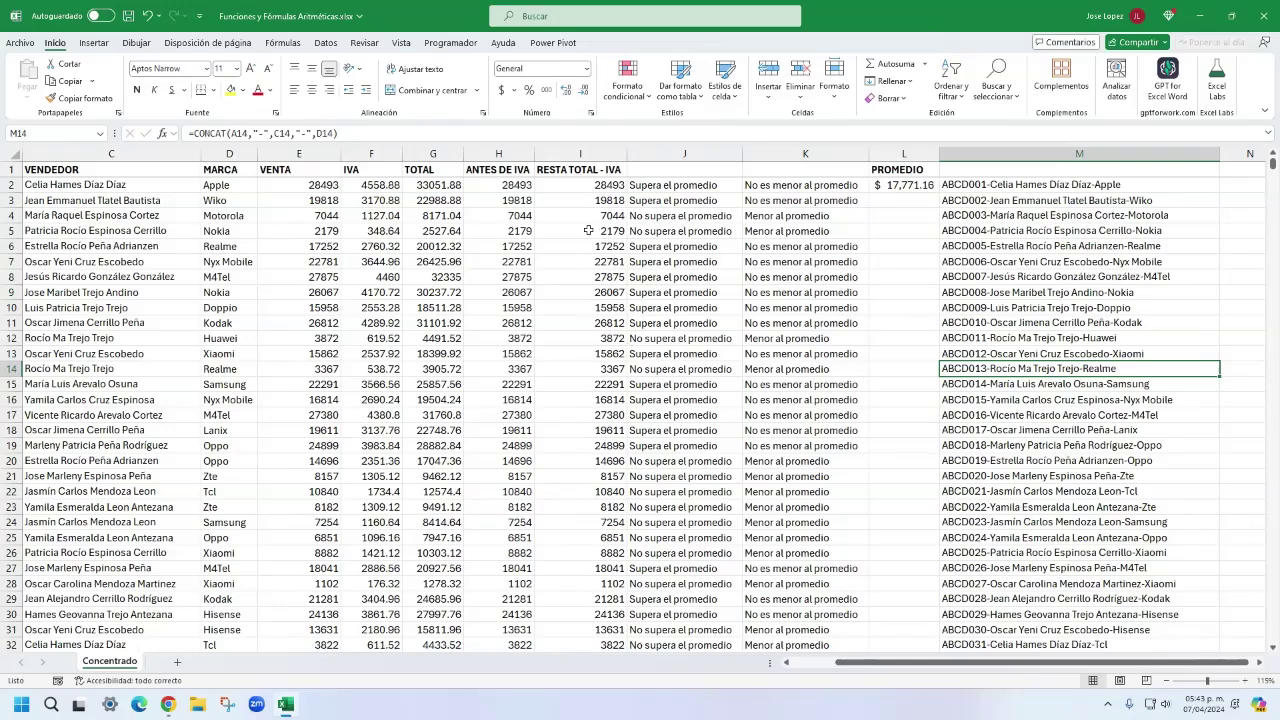
# - Examine the fixed rate in F2's IVA formula and the cell references in G2's TOTAL formula, leaving both unchanged
pyautogui.click(366, 185)
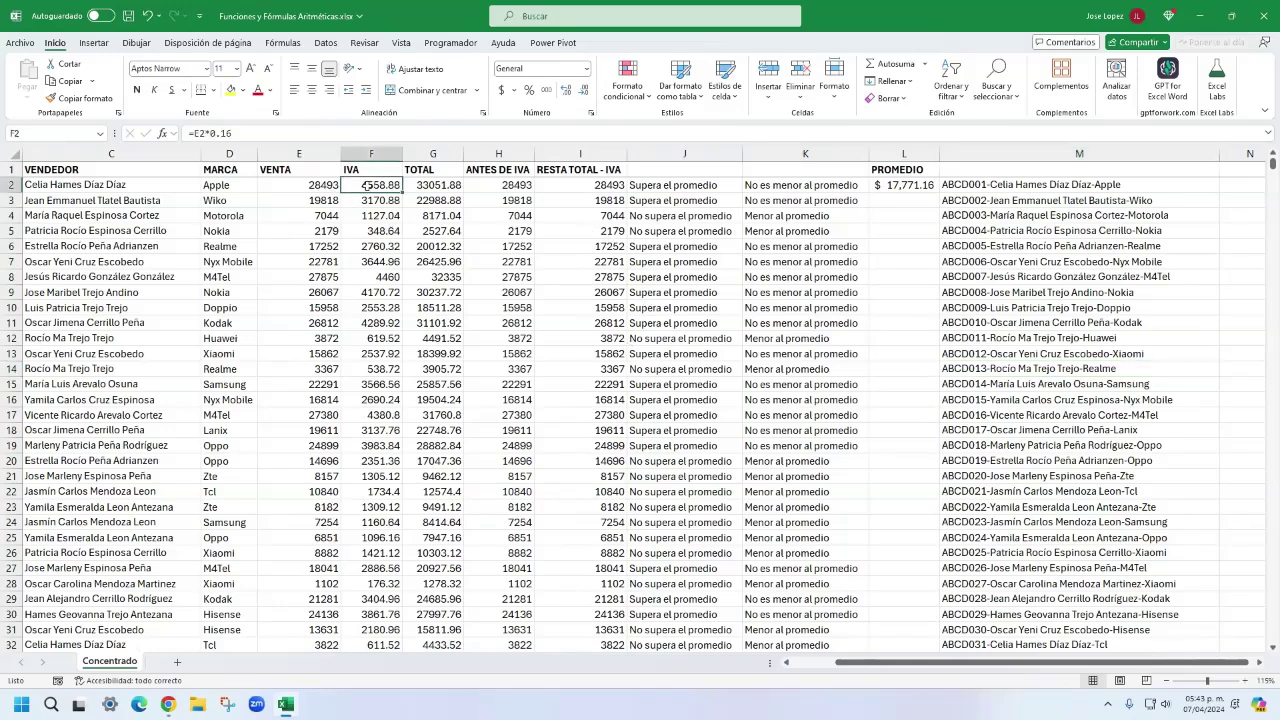
pyautogui.doubleClick(366, 185)
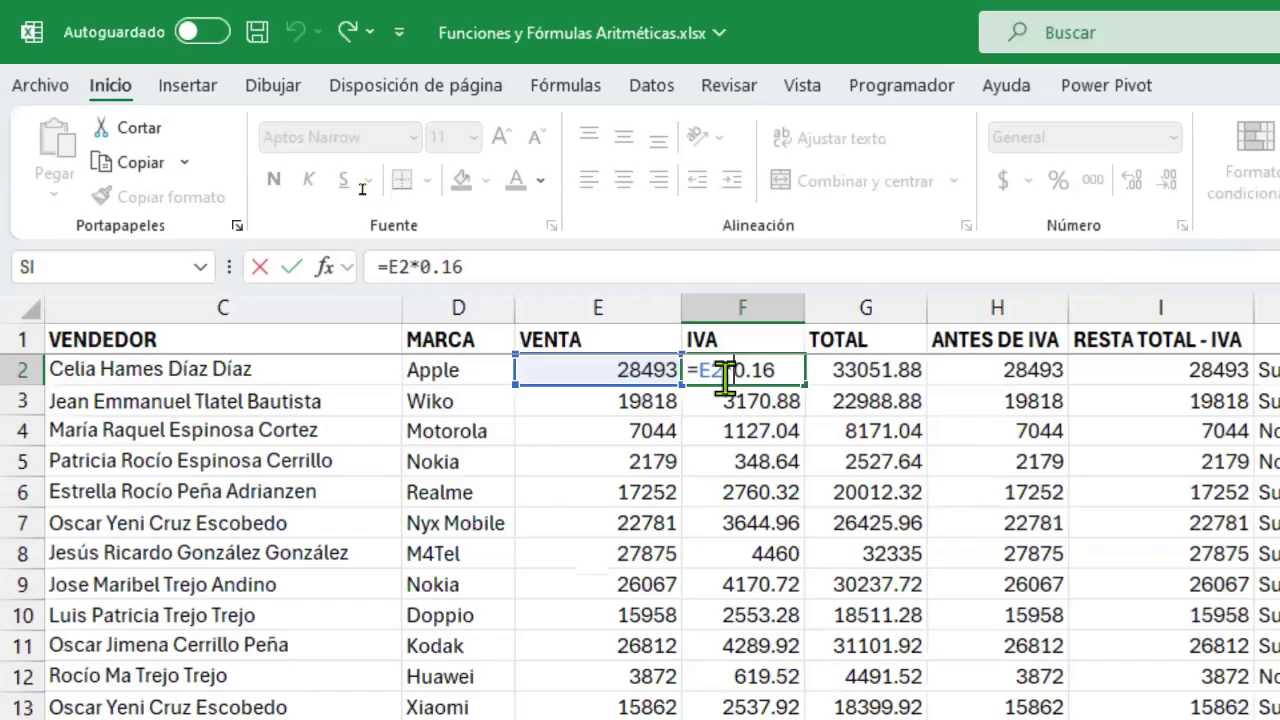
pyautogui.moveTo(733, 371); pyautogui.dragTo(786, 369)
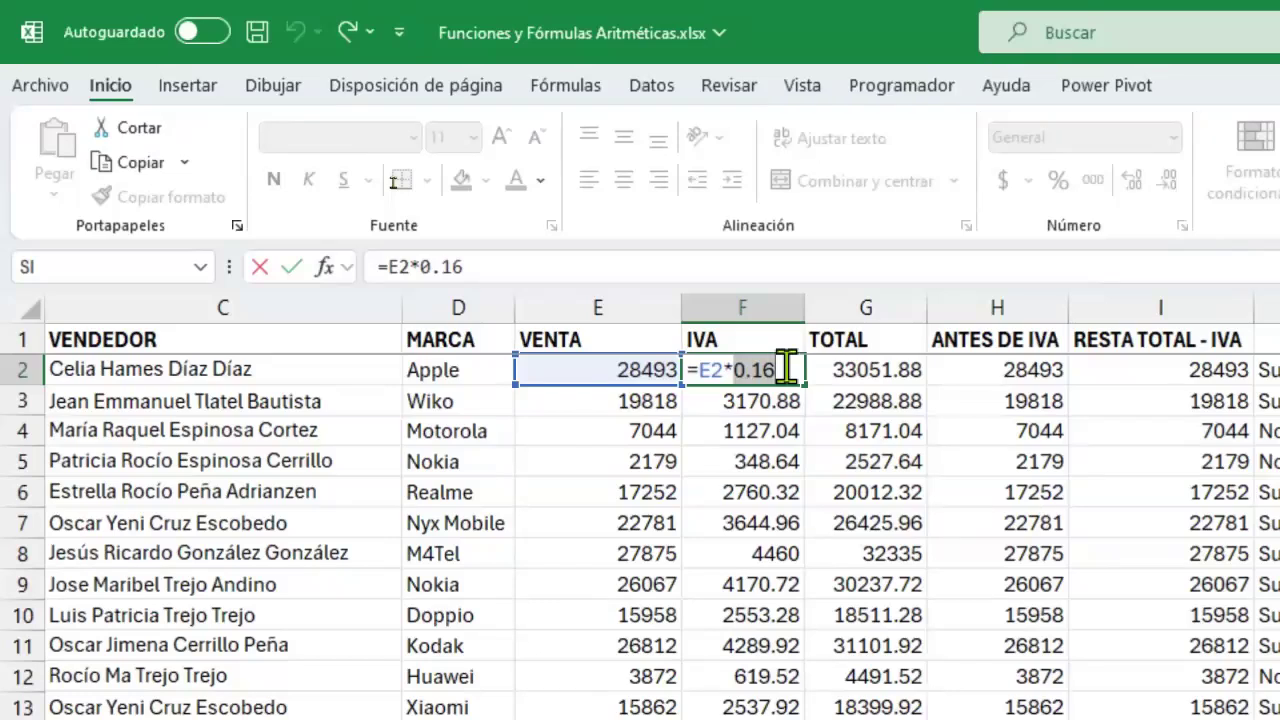
pyautogui.hotkey('ctrl', 'Return')
pyautogui.doubleClick(842, 369)
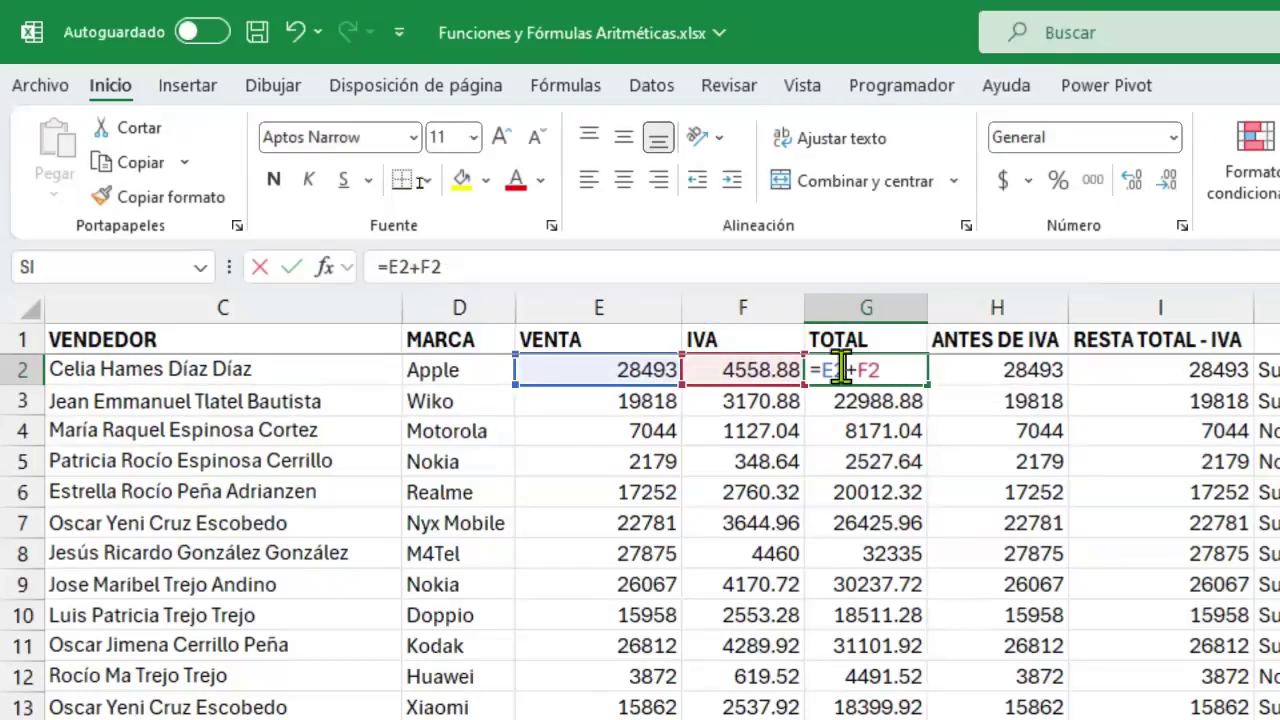
pyautogui.moveTo(822, 370); pyautogui.dragTo(888, 370)
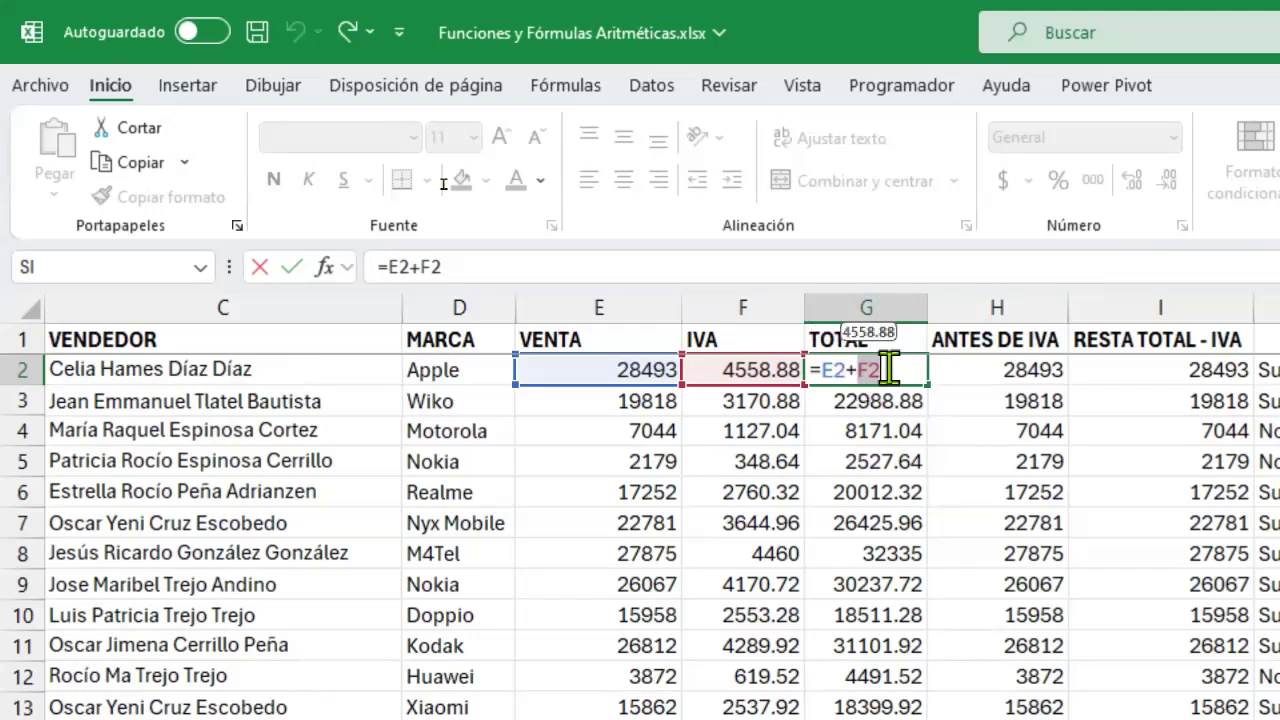
pyautogui.press('Escape')
# - Examine the reference and divisor in H2's ANTES DE IVA formula and both references in I2's RESTA TOTAL - IVA formula
pyautogui.doubleClick(965, 375)
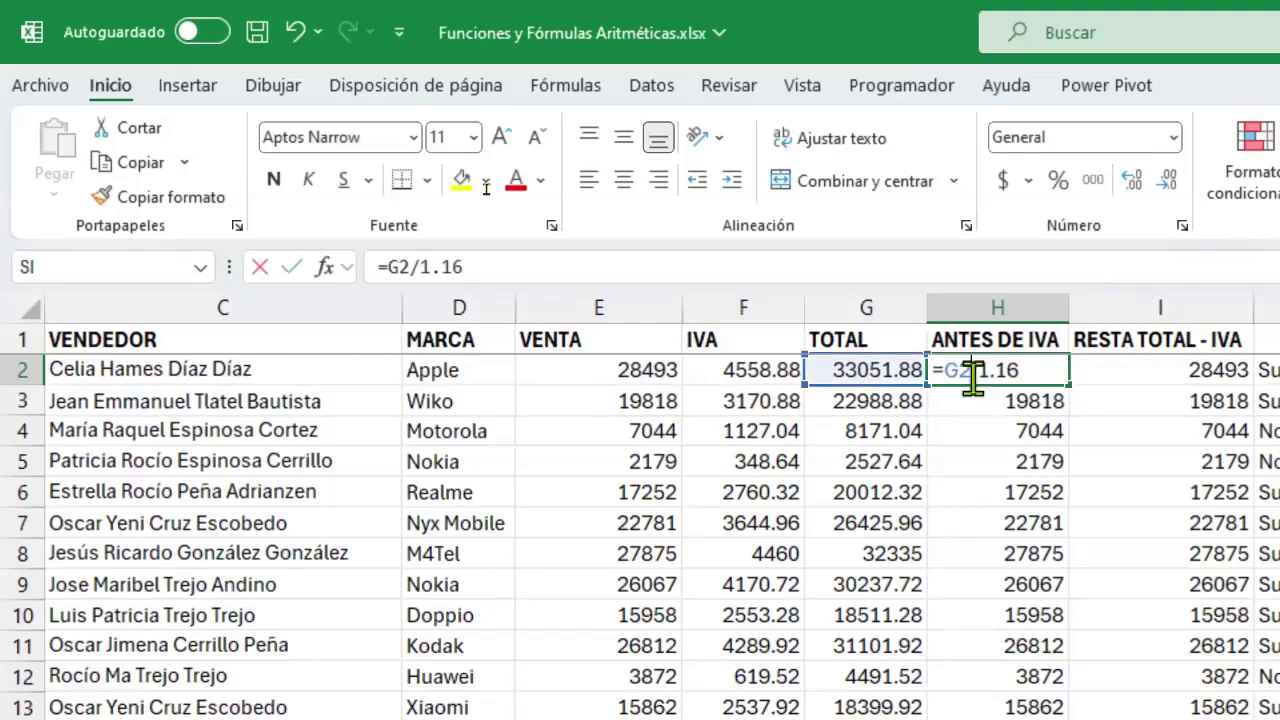
pyautogui.moveTo(943, 370); pyautogui.dragTo(974, 370)
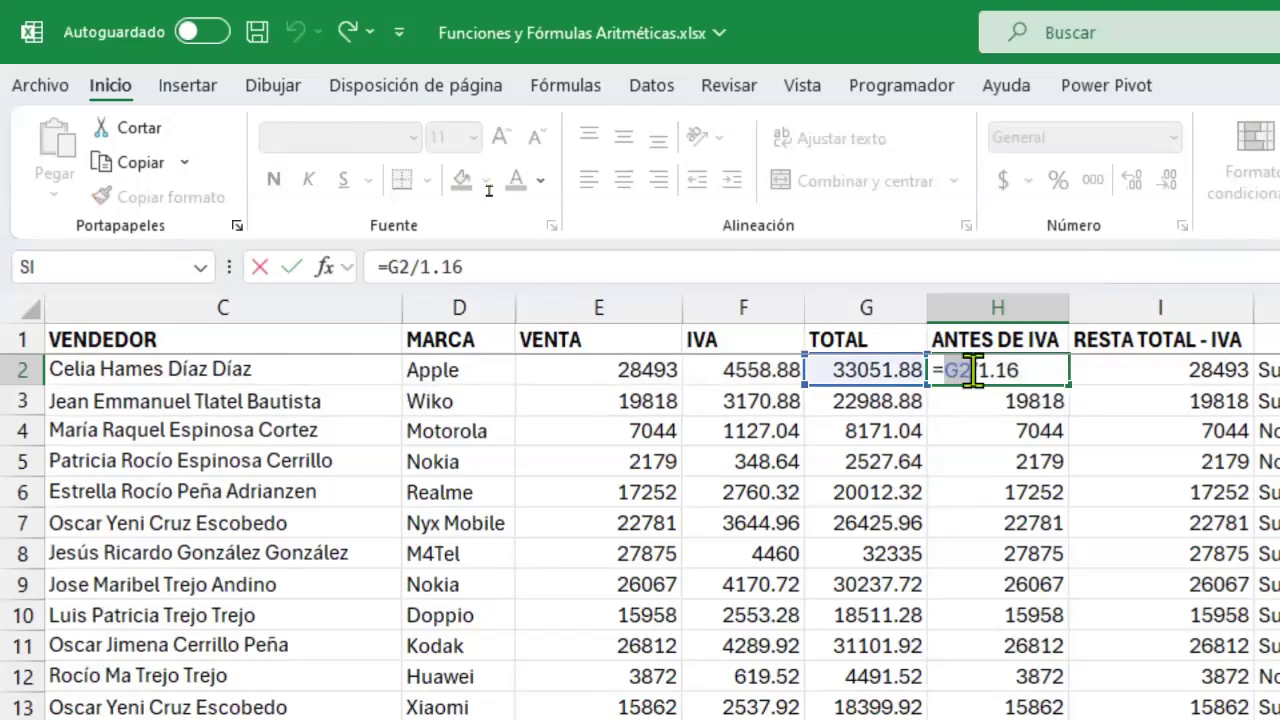
pyautogui.click(1010, 370)
pyautogui.press('Escape')
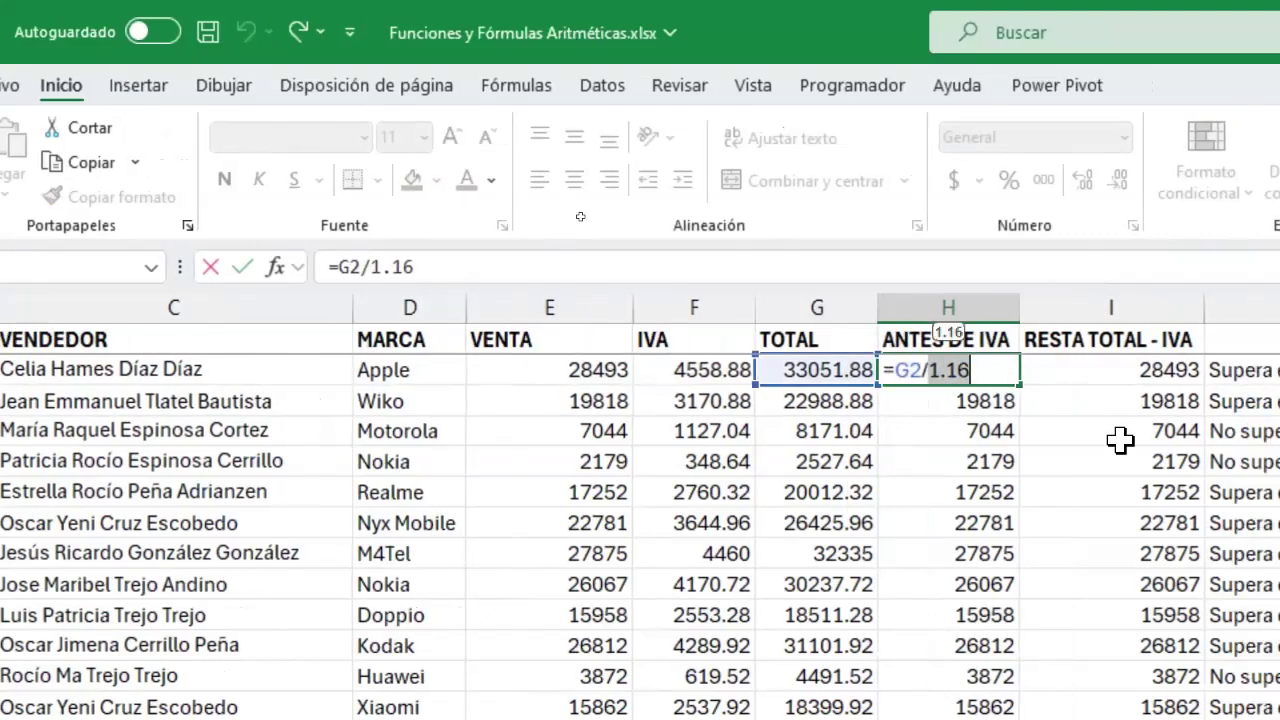
pyautogui.click(1063, 372)
pyautogui.doubleClick(1045, 370)
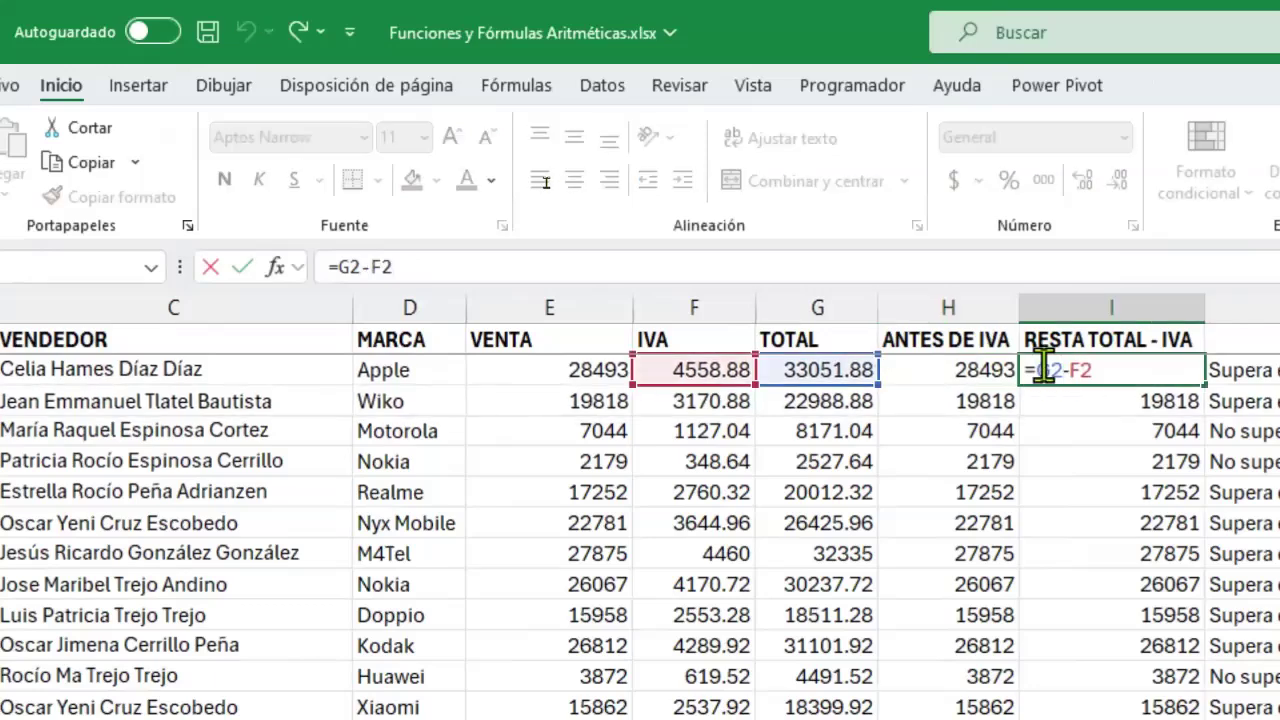
pyautogui.doubleClick(1043, 371)
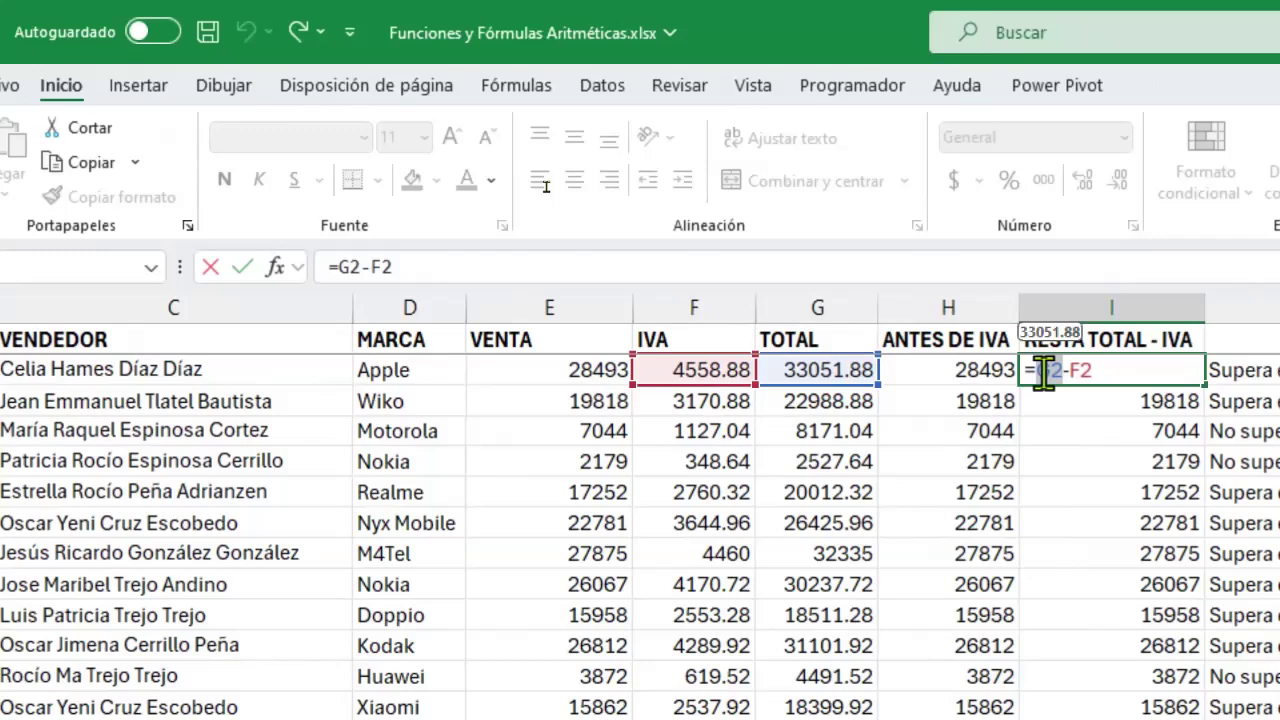
pyautogui.doubleClick(1080, 370)
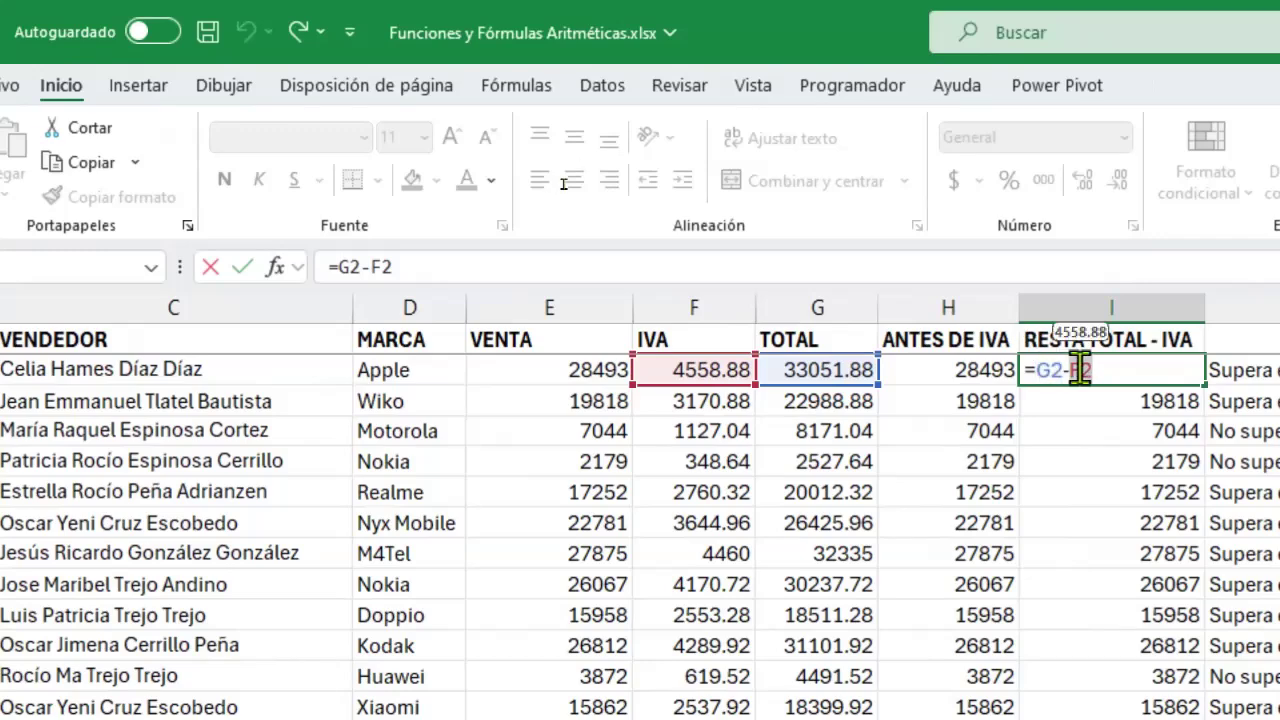
pyautogui.press('Escape')
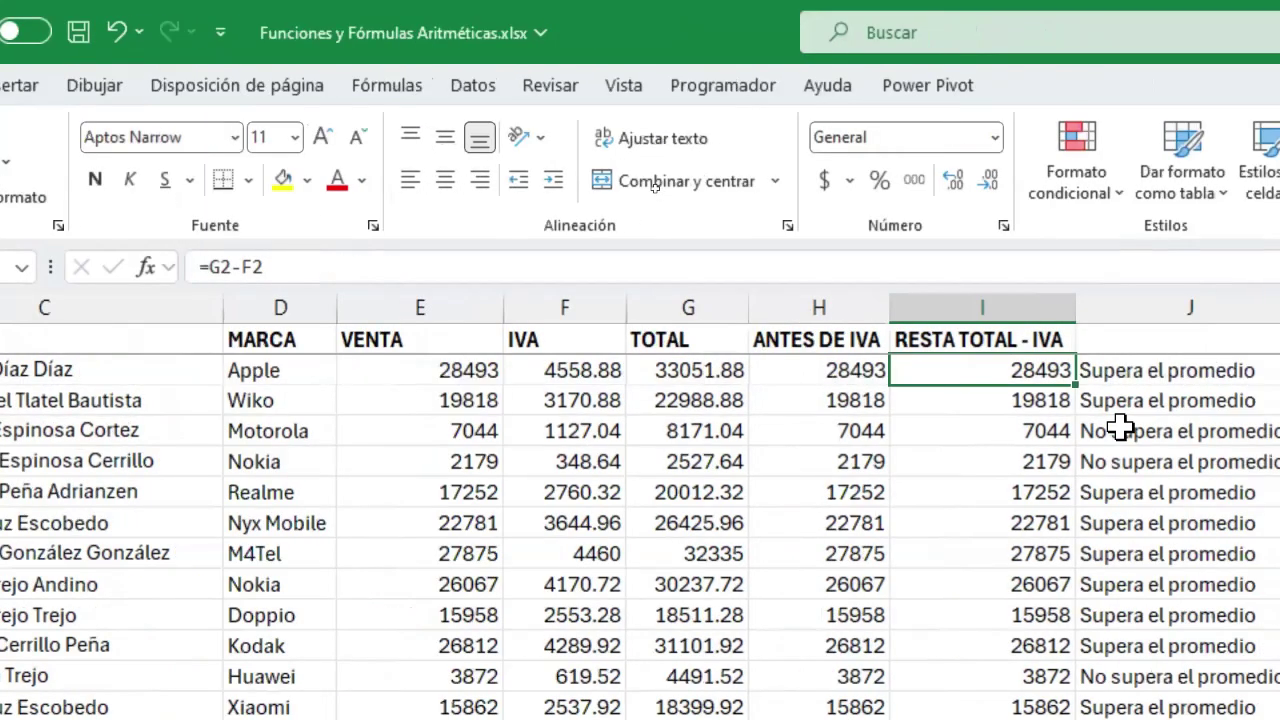
# - Inspect the total and average references in the logical test of J2's SI formula without changing it
pyautogui.doubleClick(1125, 370)
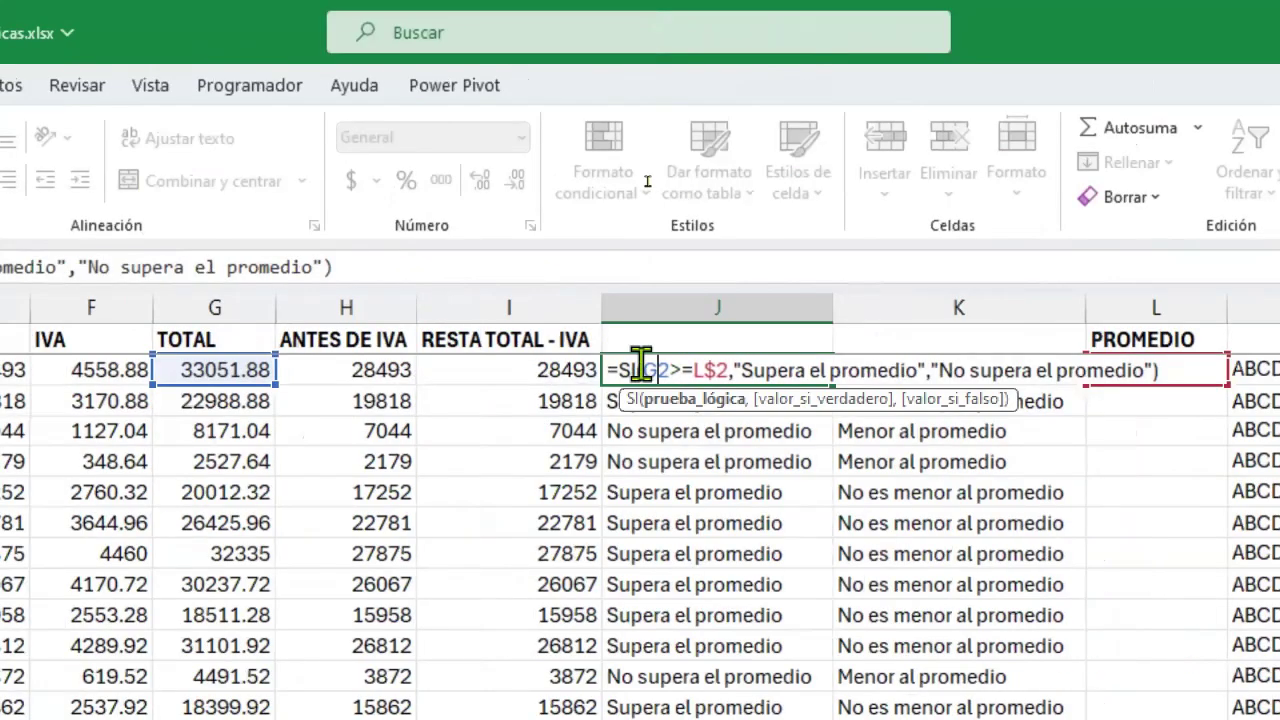
pyautogui.doubleClick(650, 370)
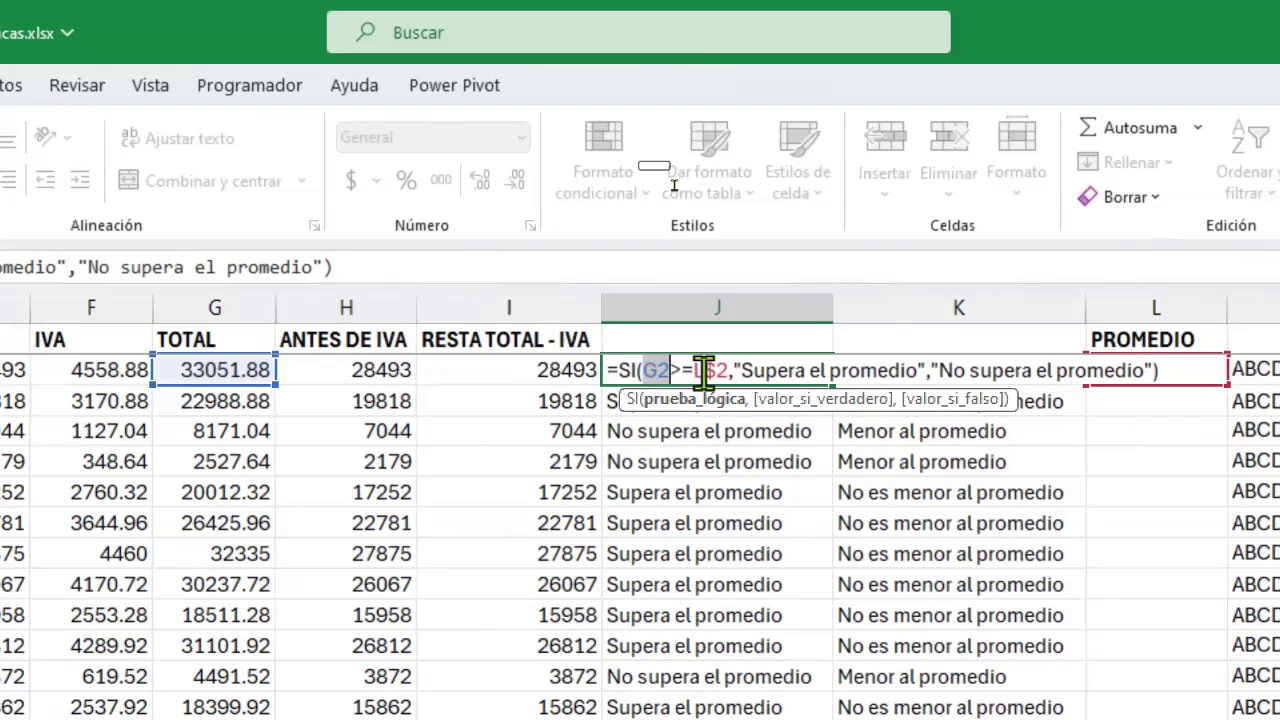
pyautogui.doubleClick(704, 370)
pyautogui.moveTo(706, 370); pyautogui.dragTo(724, 370)
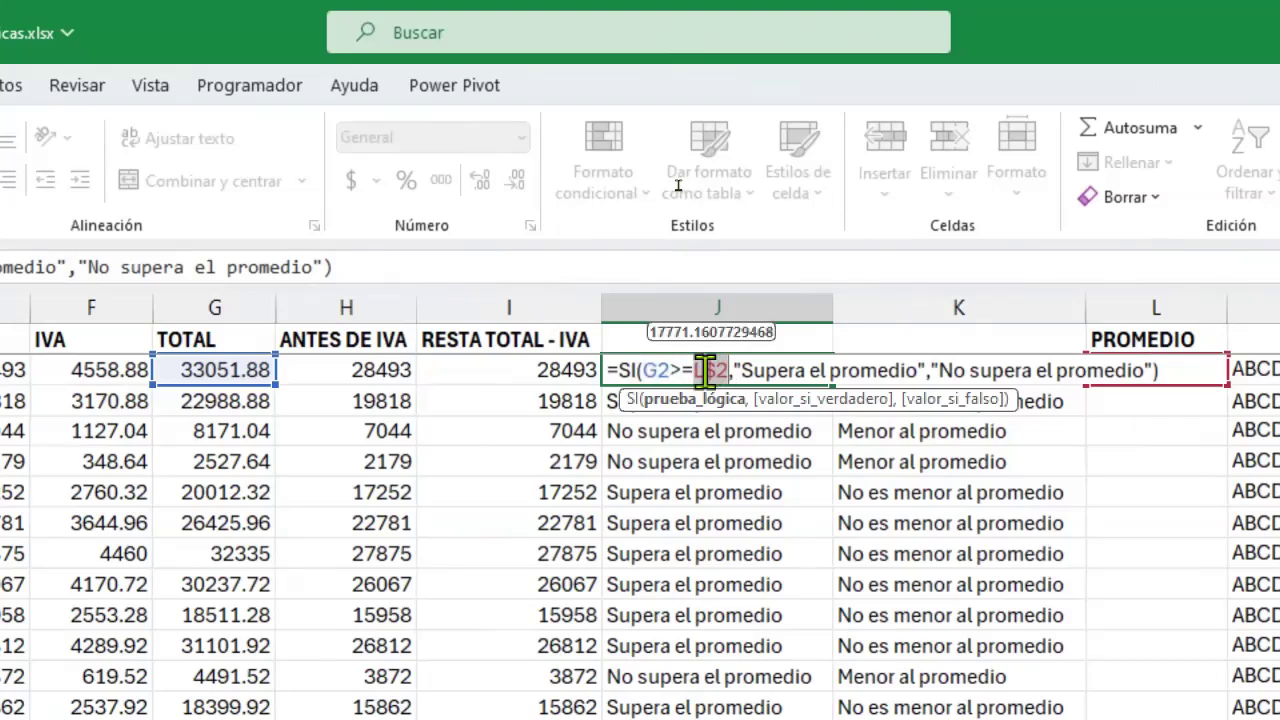
pyautogui.click(716, 370)
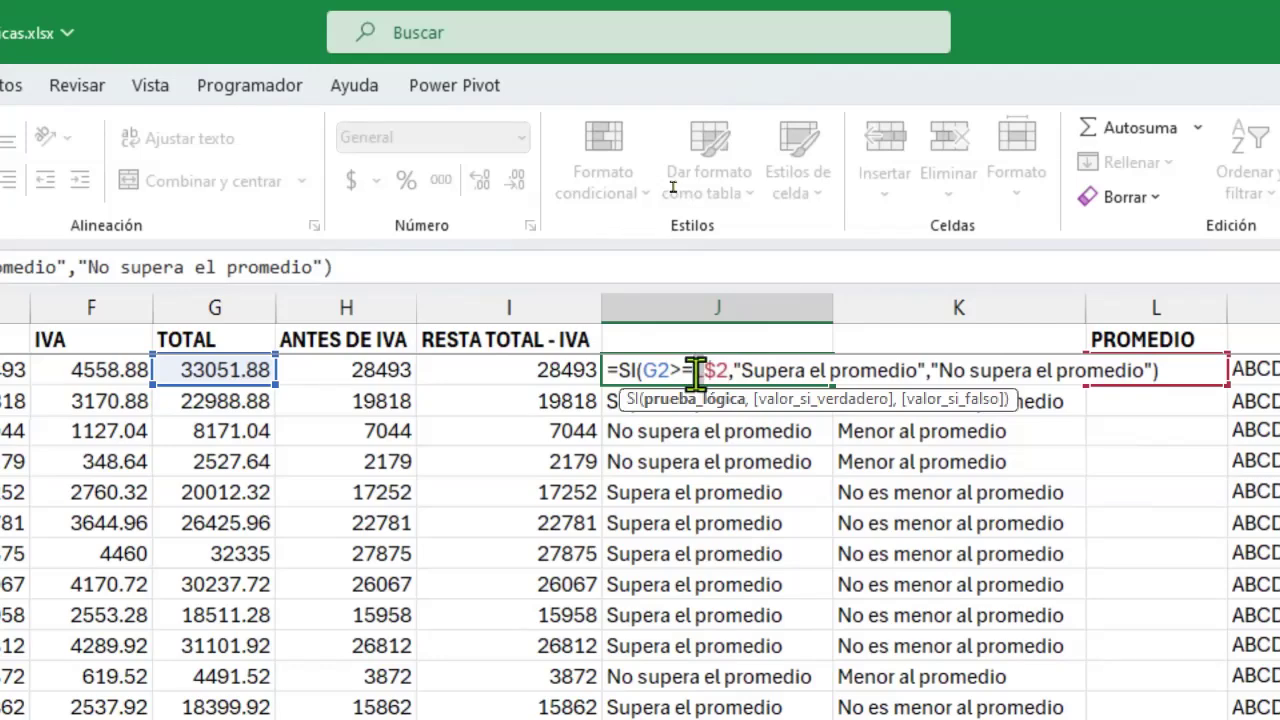
pyautogui.press('Escape')
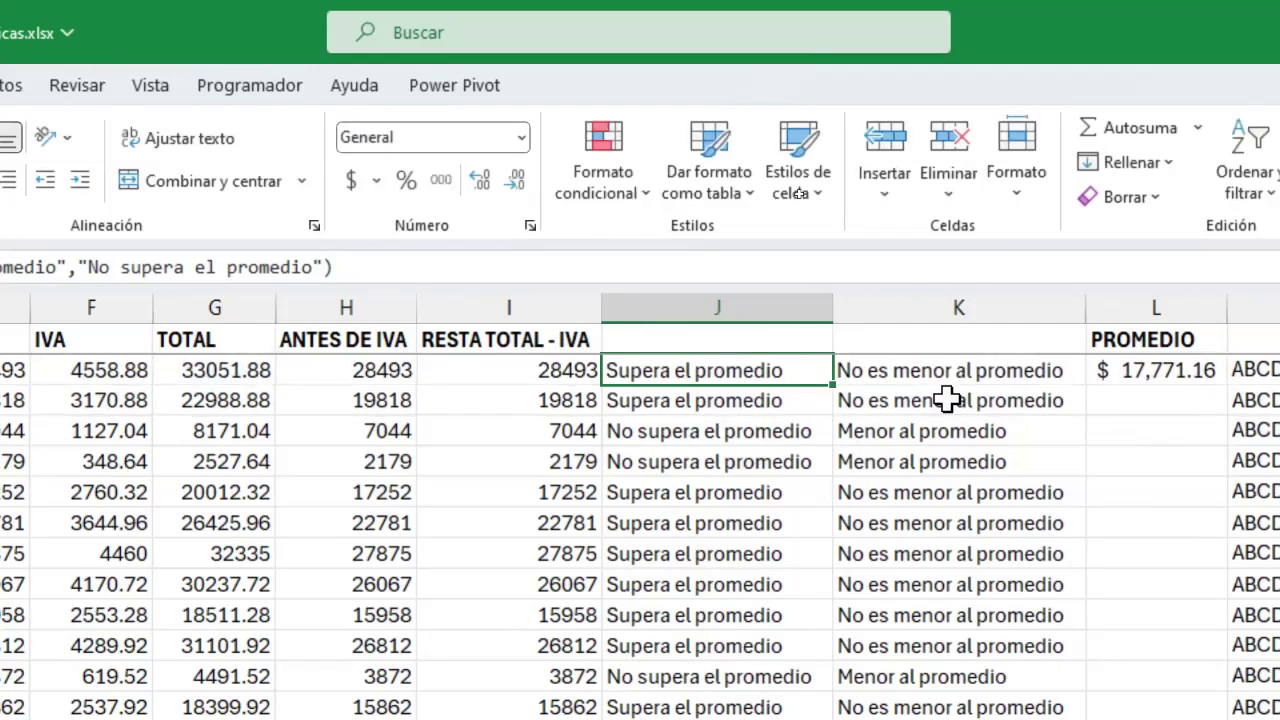
# - Inspect the two cell references compared in the logical test of K2's SI formula, keeping the formula as it is
pyautogui.click(951, 368)
pyautogui.doubleClick(946, 372)
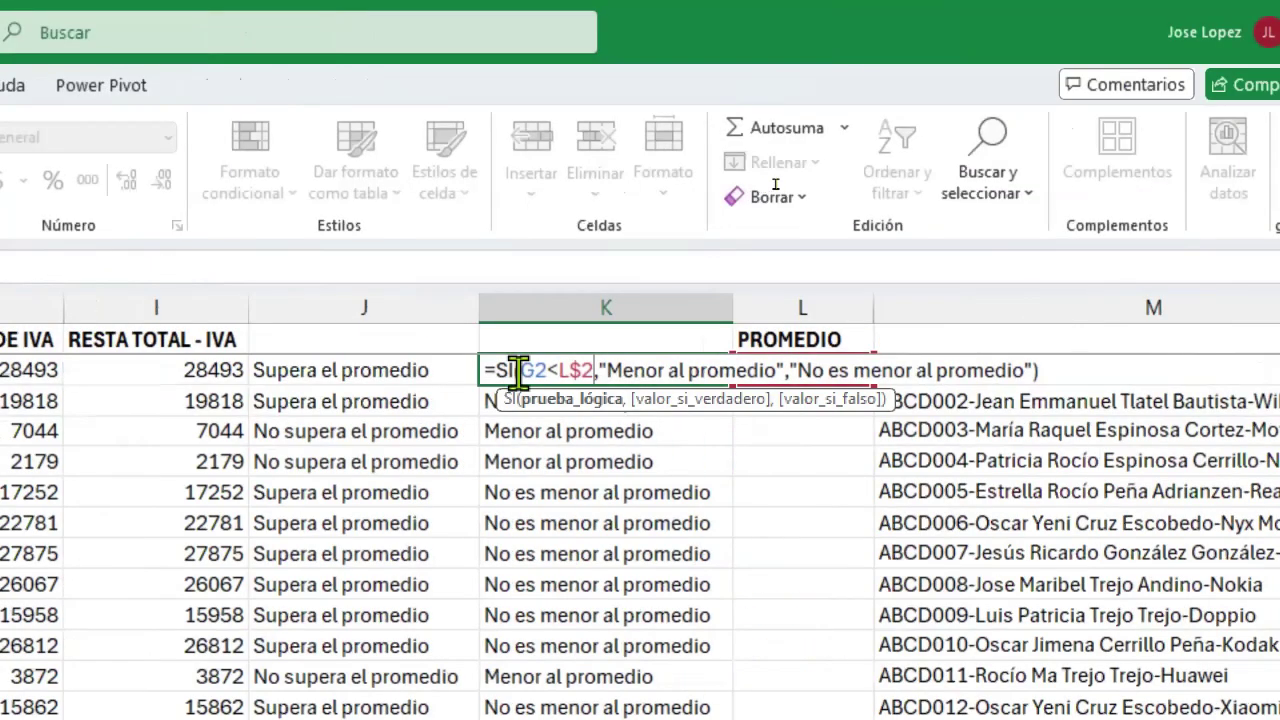
pyautogui.moveTo(520, 370); pyautogui.dragTo(545, 370)
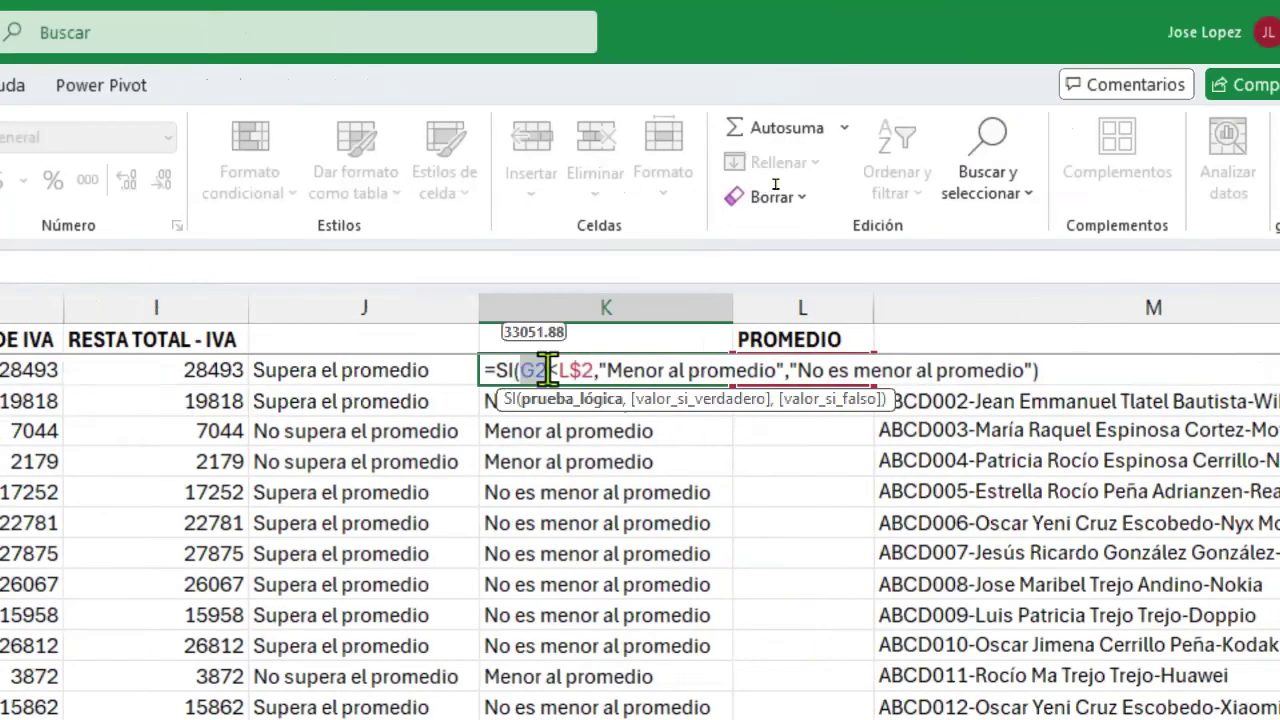
pyautogui.moveTo(557, 370); pyautogui.dragTo(594, 372)
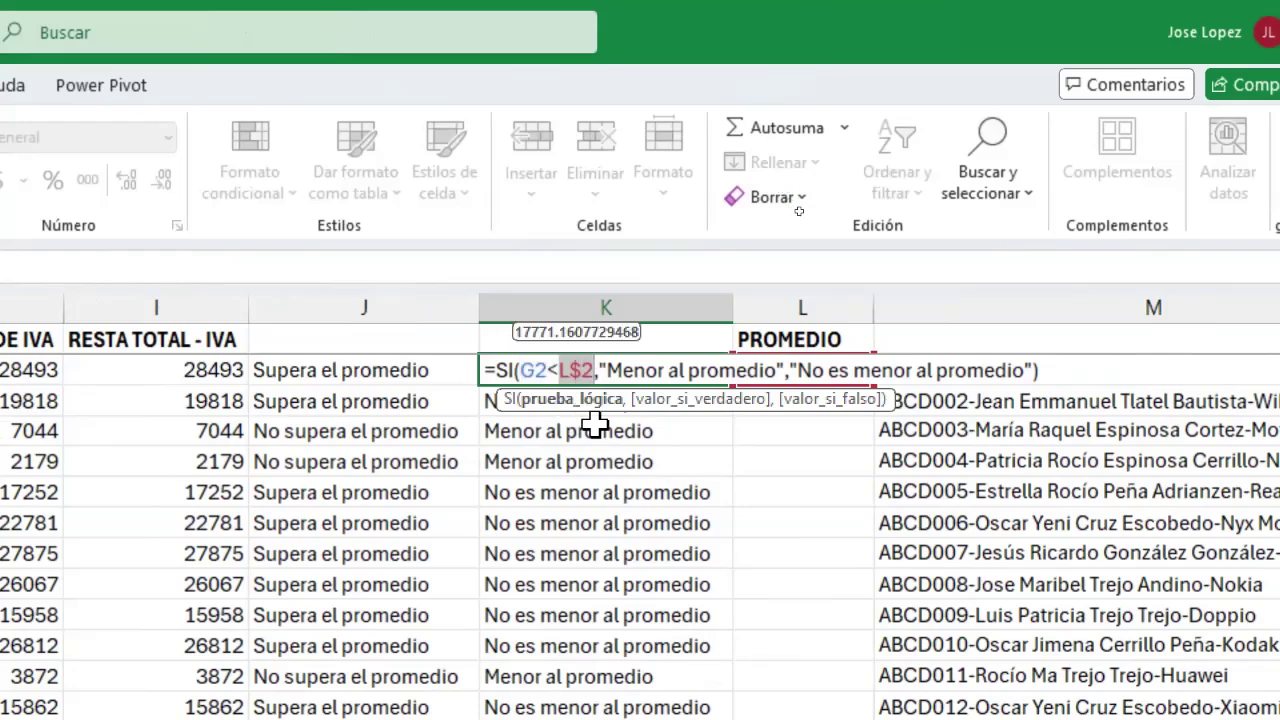
pyautogui.hotkey('ctrl', 'Return')
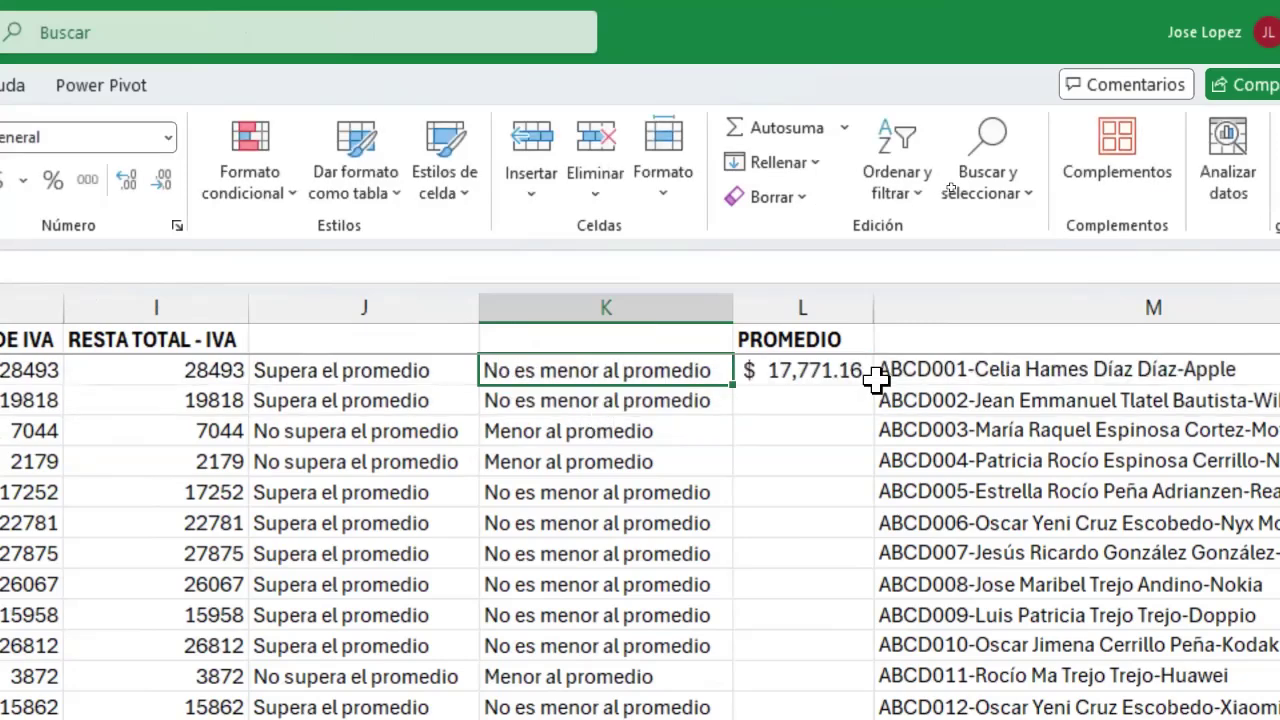
# - Review the texto1, texto3 and texto5 arguments of M2's CONCAT formula, keep it unchanged, and select the PROMEDIO cell L2
pyautogui.doubleClick(900, 371)
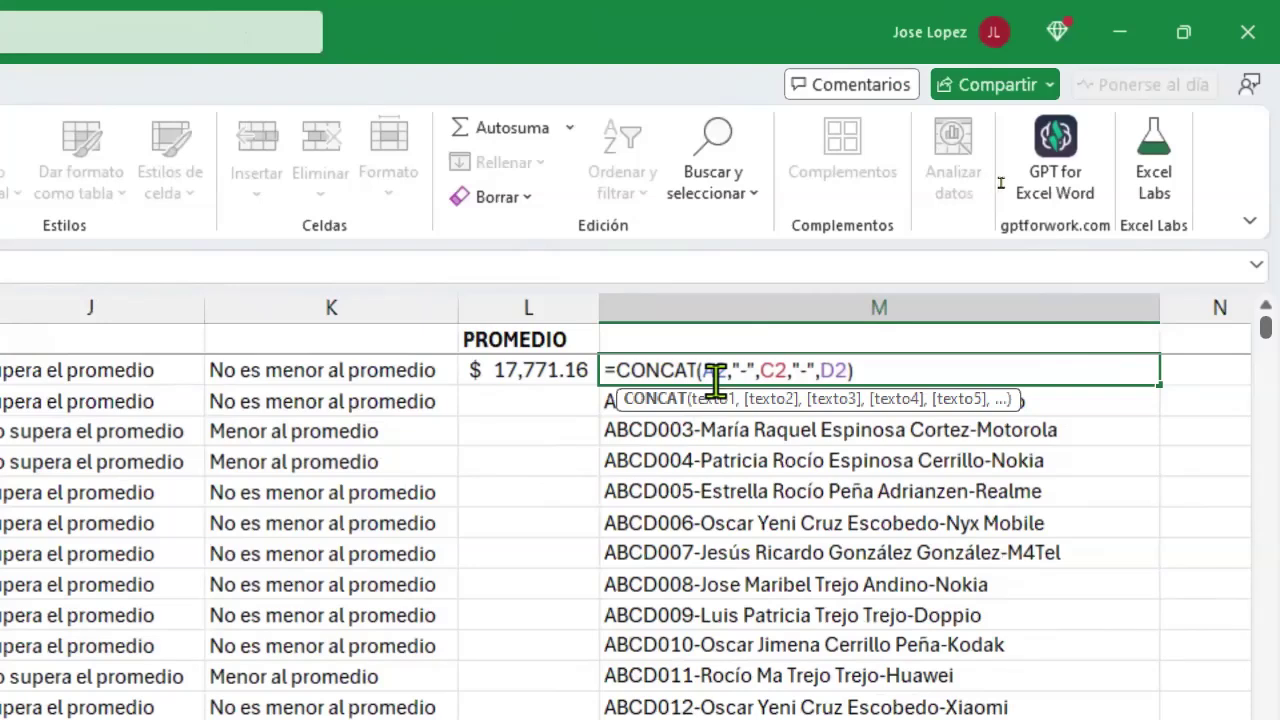
pyautogui.click(718, 400)
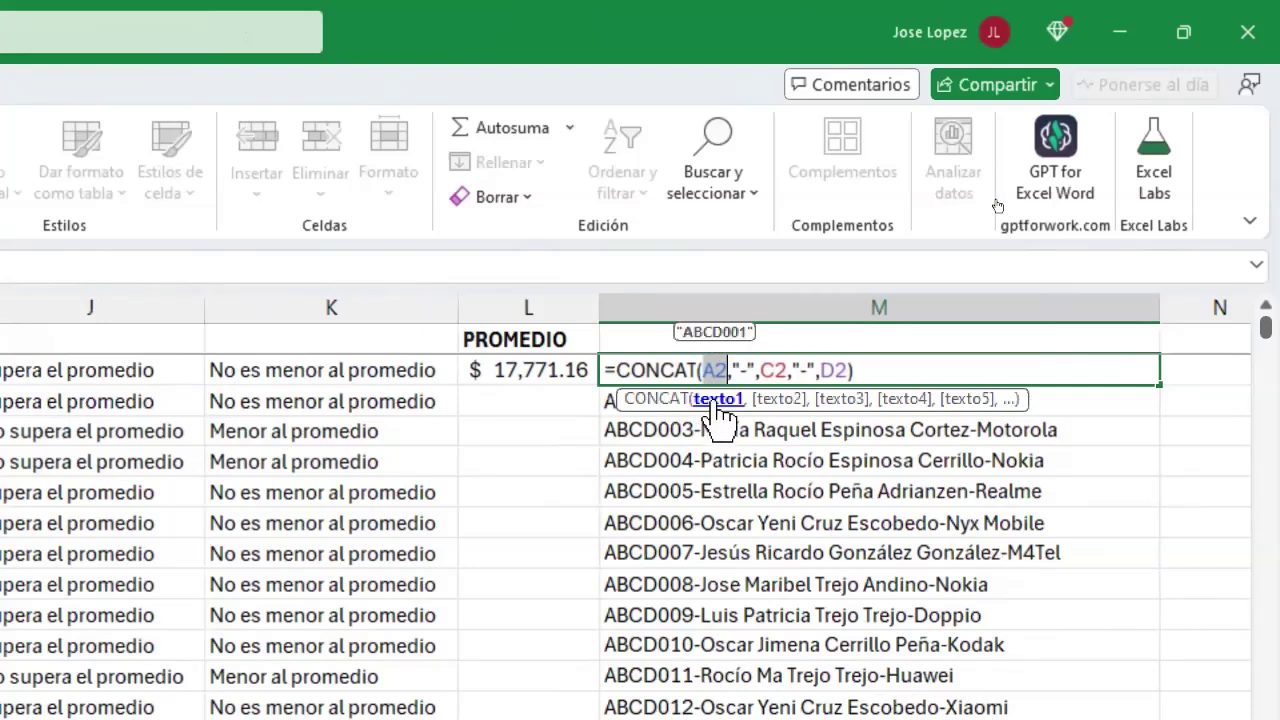
pyautogui.click(830, 400)
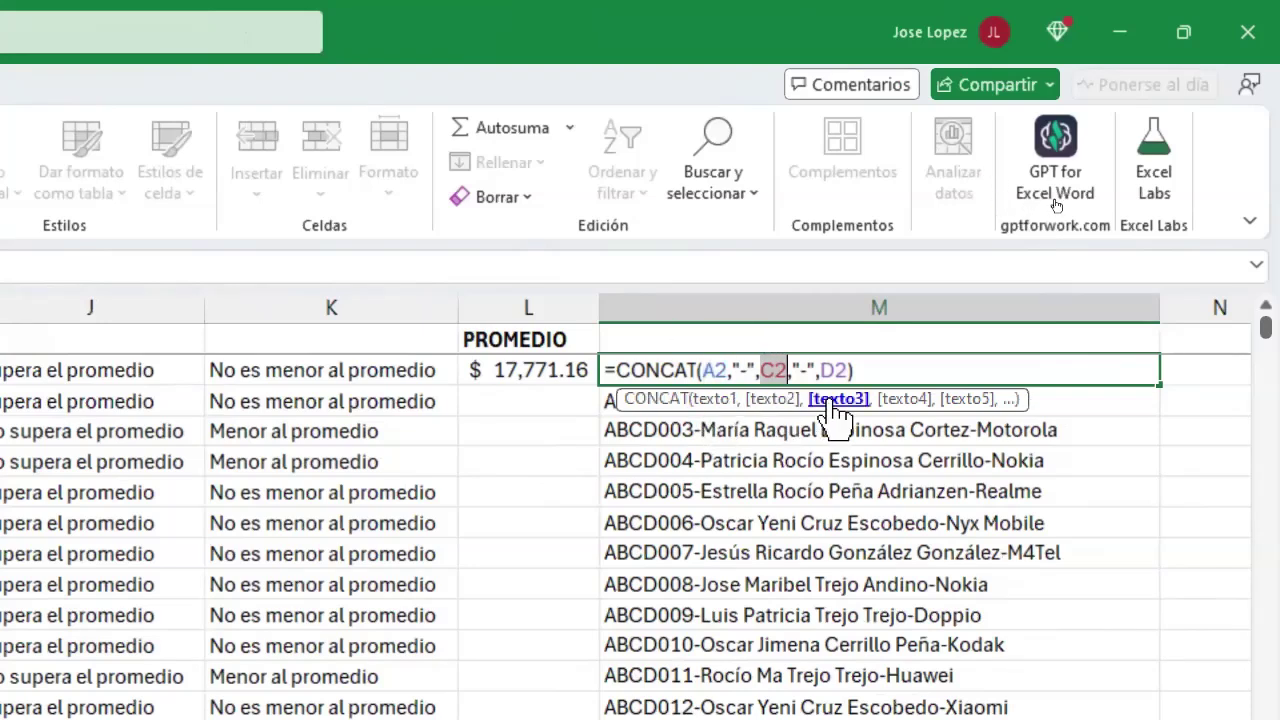
pyautogui.click(964, 402)
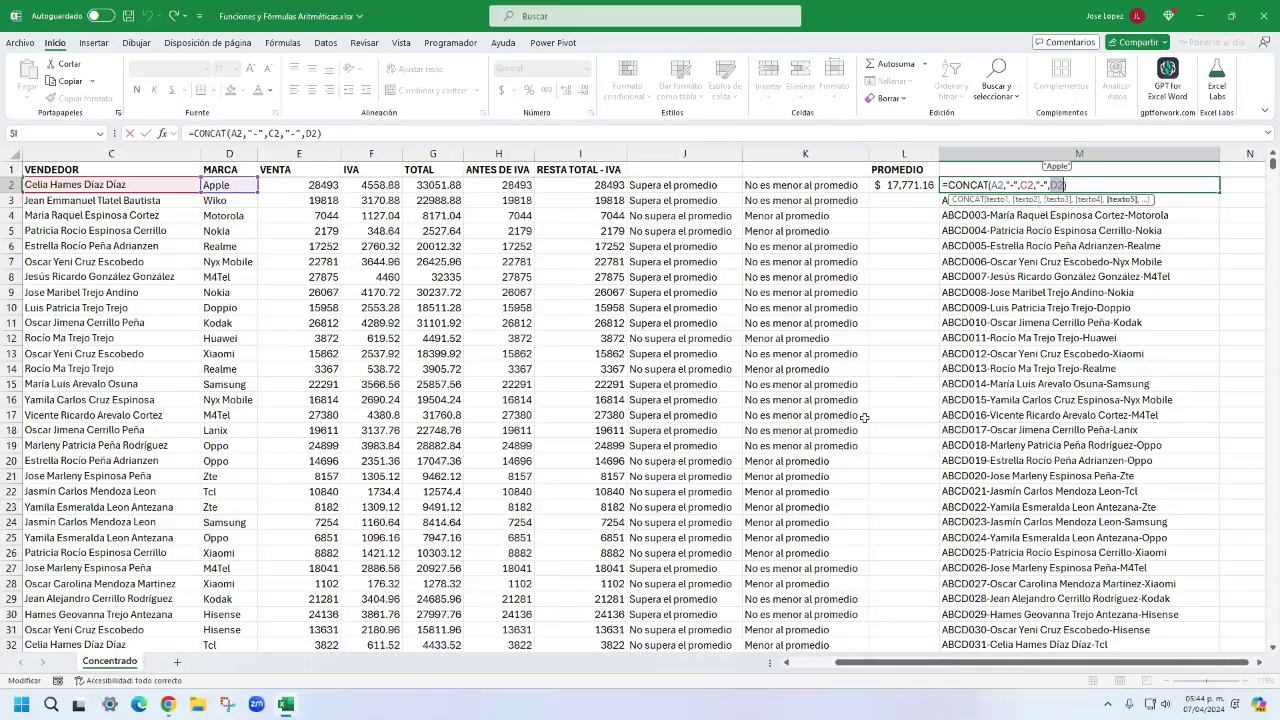
pyautogui.press('Return')
pyautogui.press('Left')
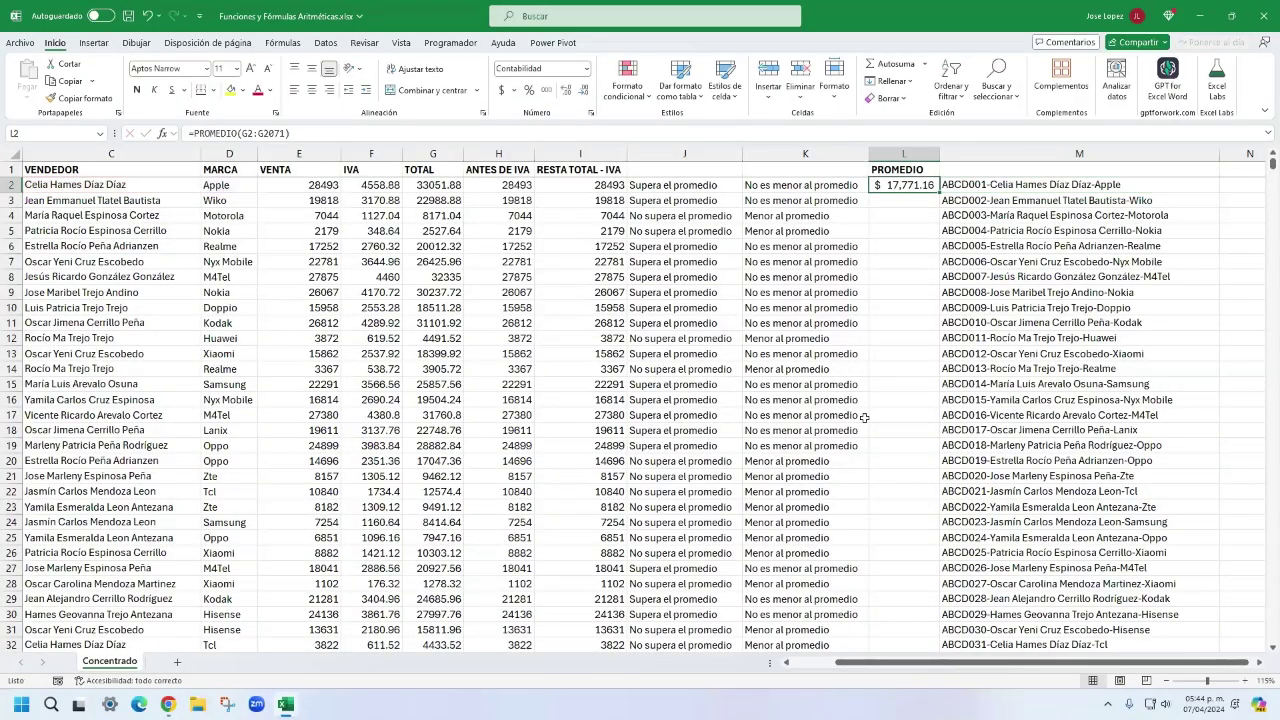